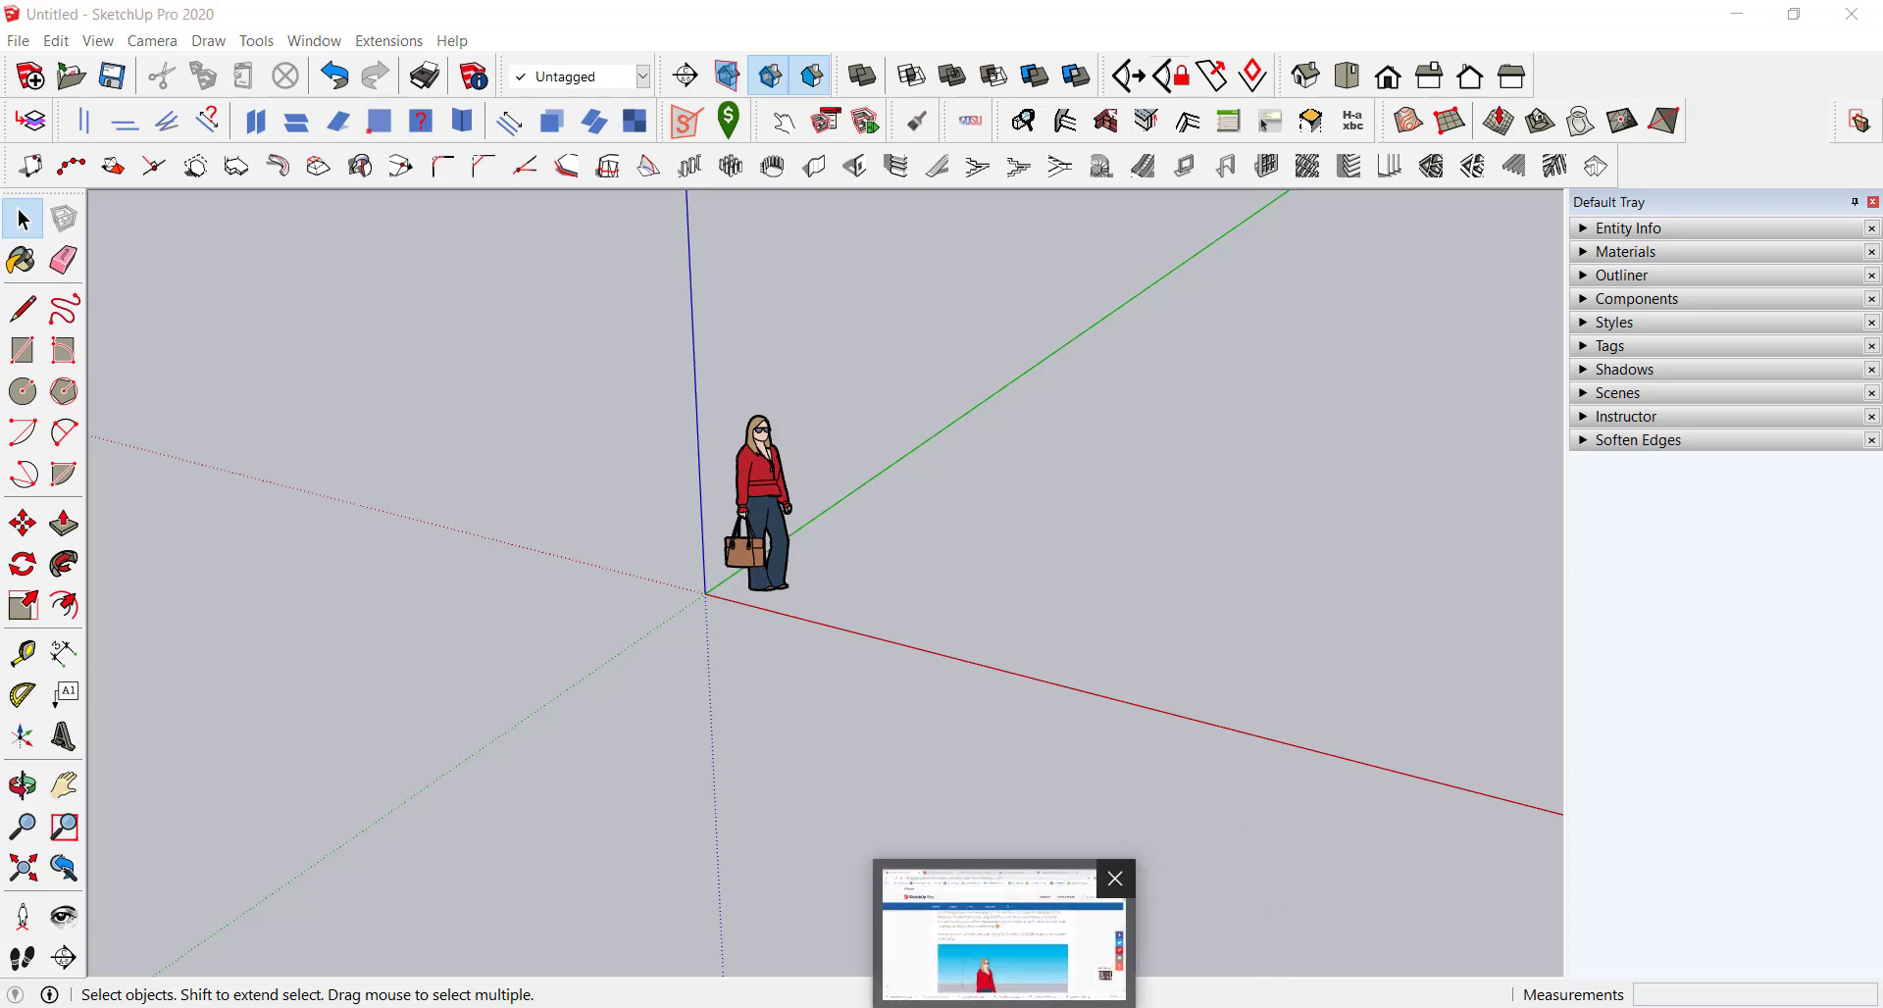
Step: Switch to Chrome to read the SketchUp Blog article on the 2020 enhancements
left_click(1006, 927)
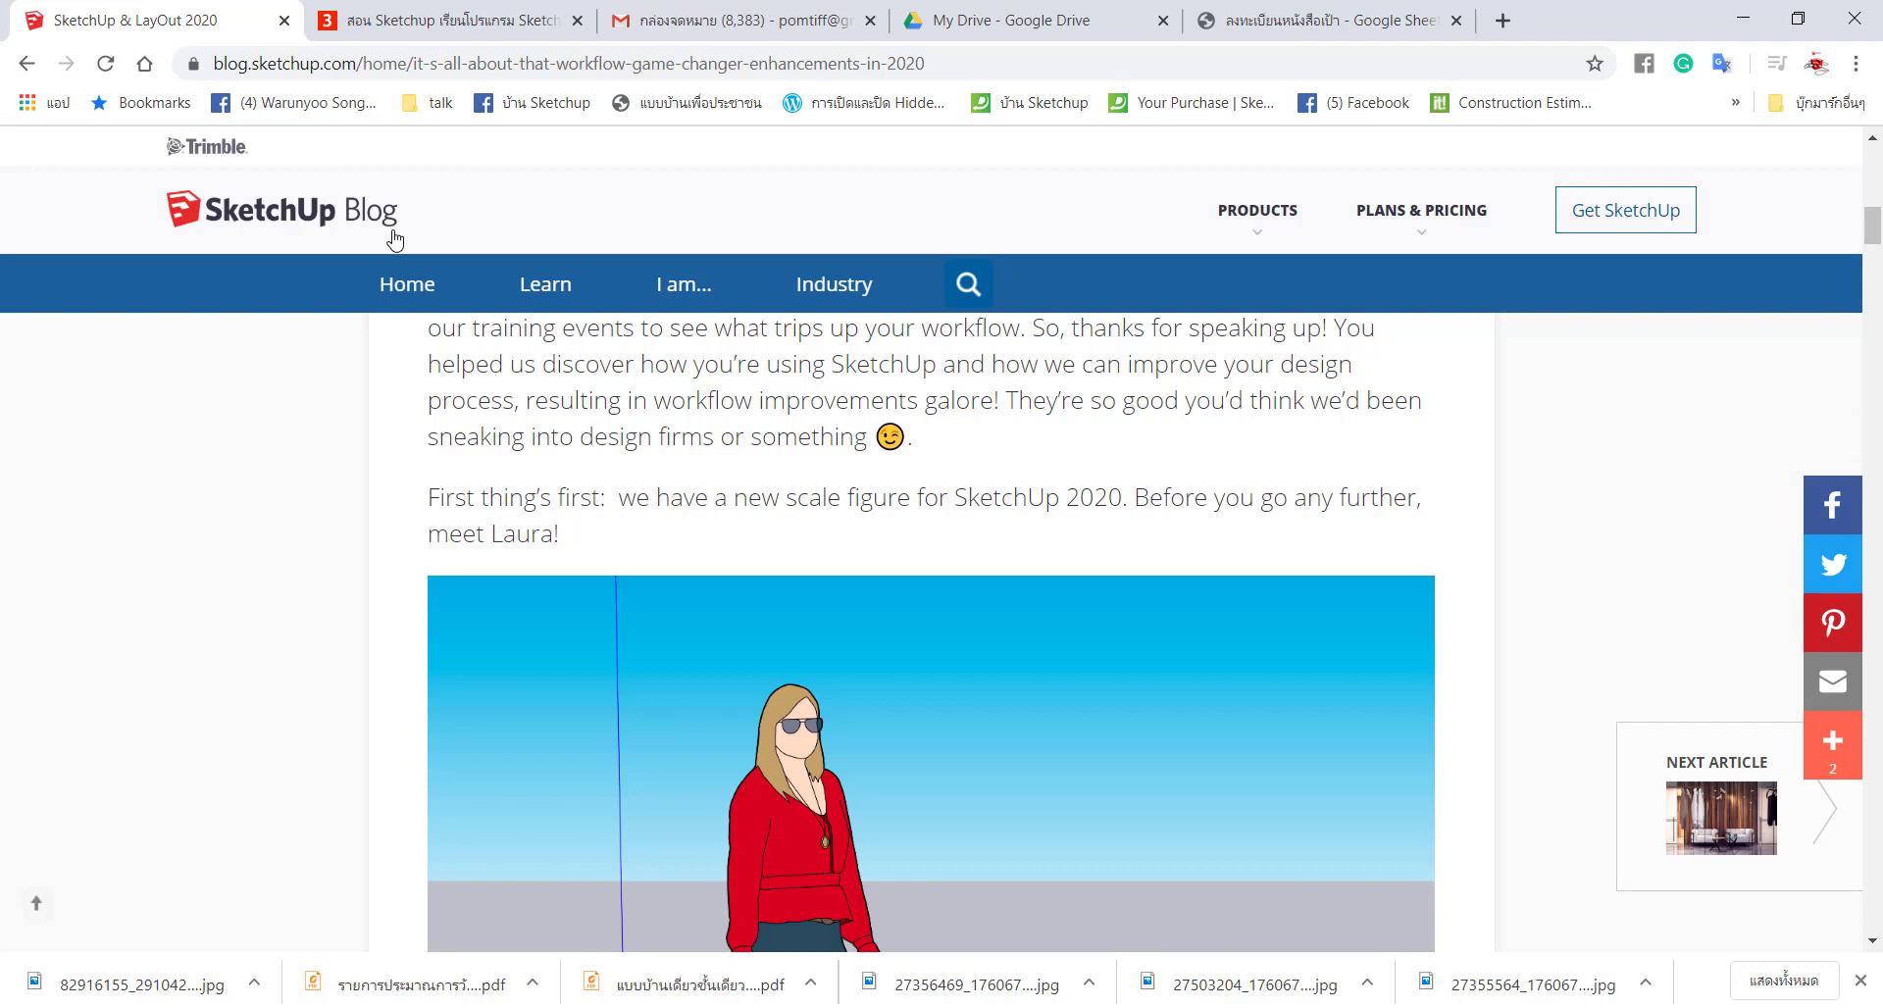
scroll(515, 451, "up", 5)
scroll(515, 452, "up", 6)
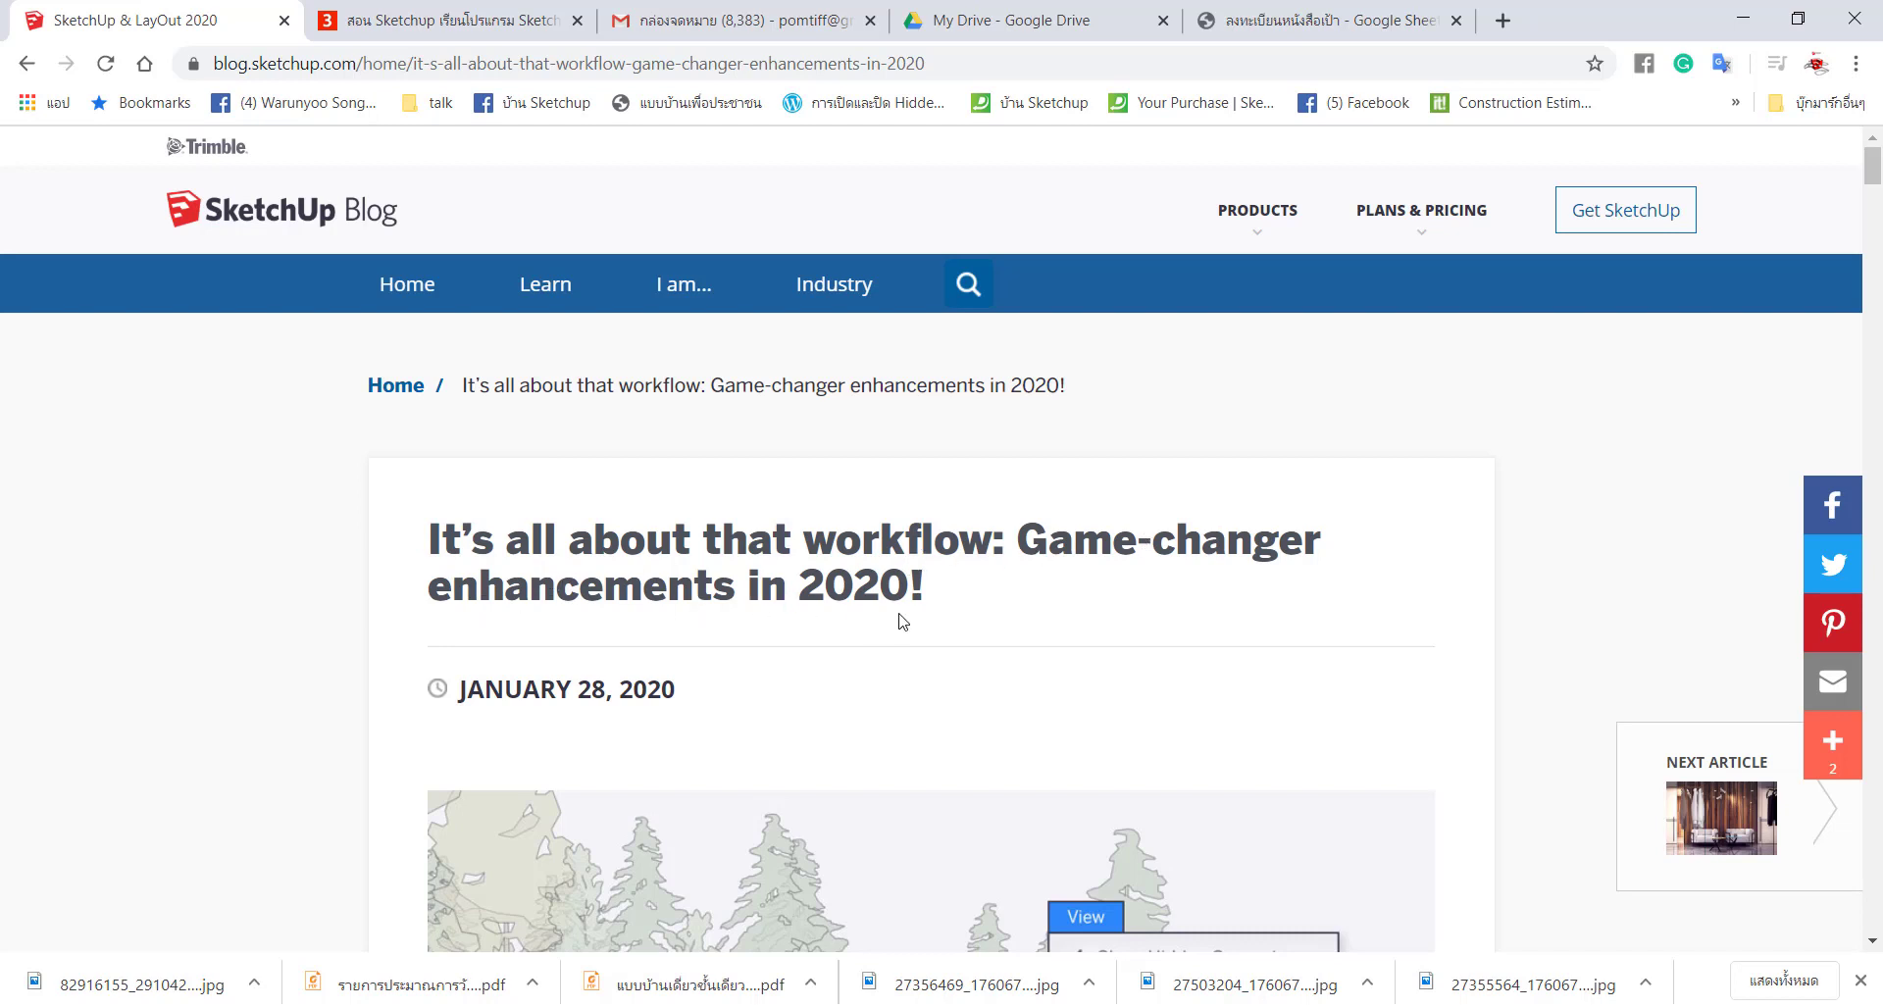
scroll(900, 620, "down", 1)
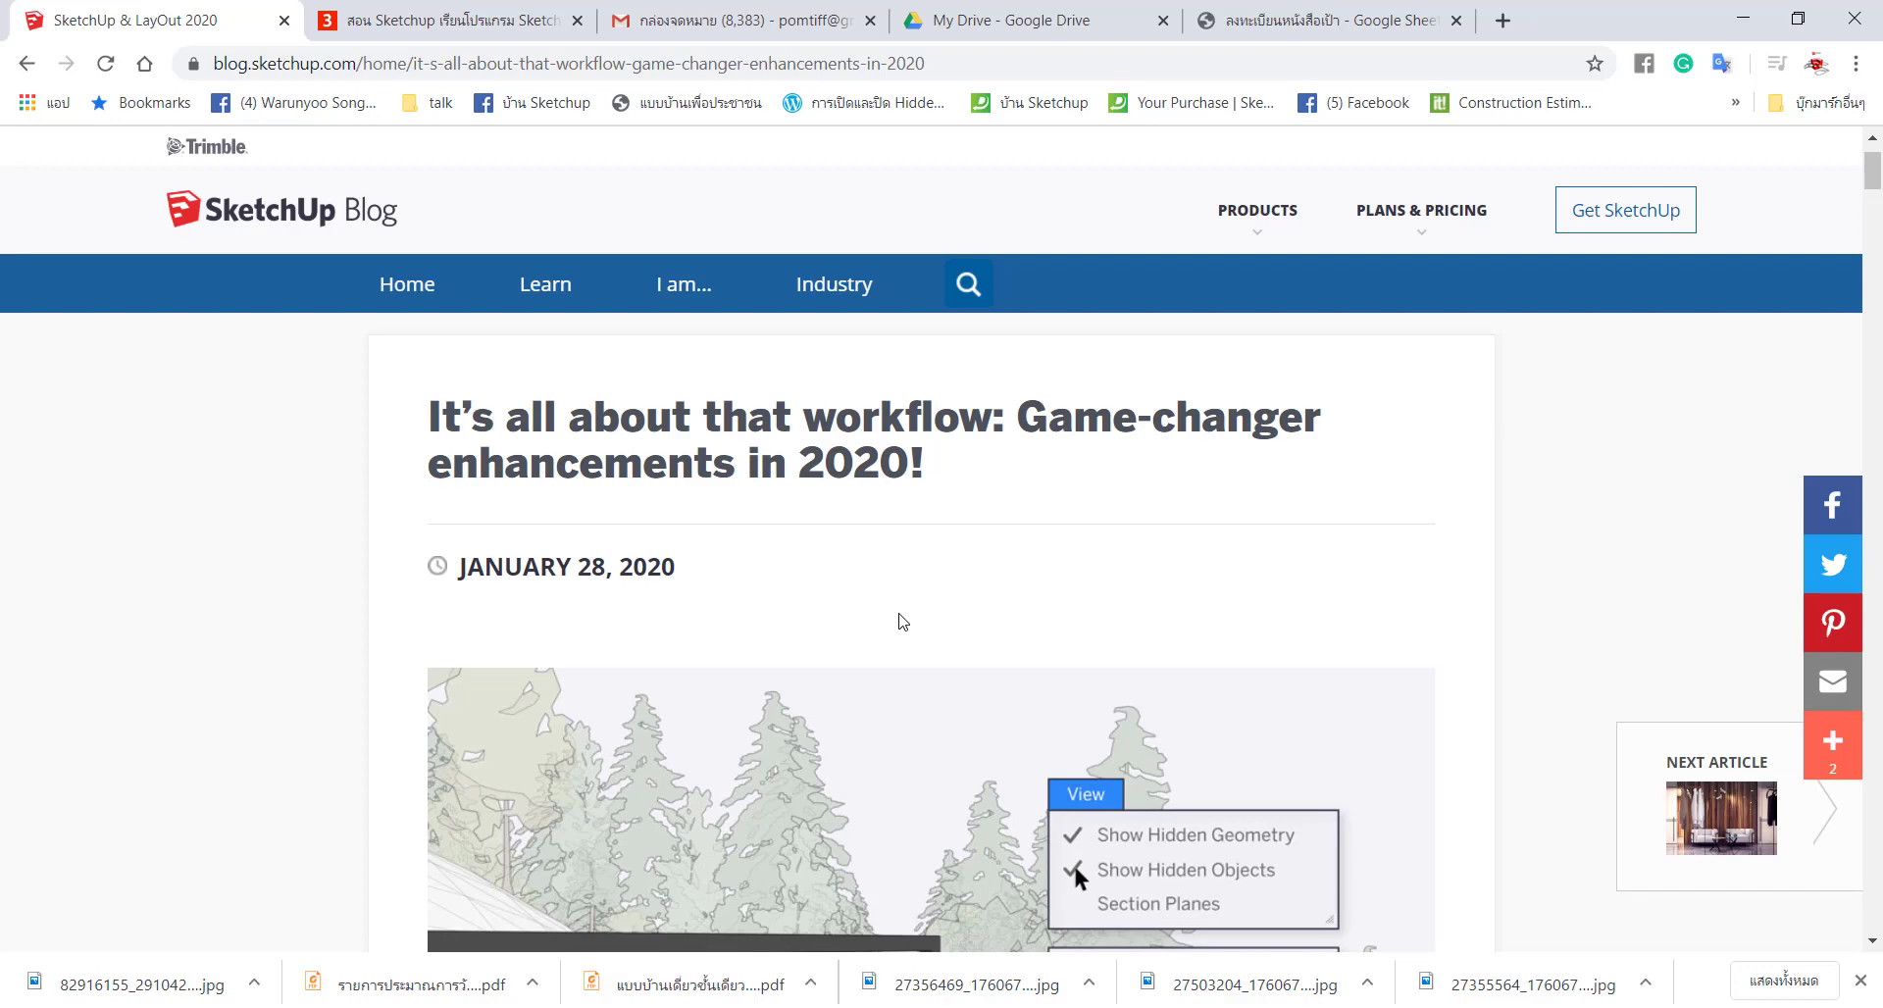
scroll(902, 620, "down", 9)
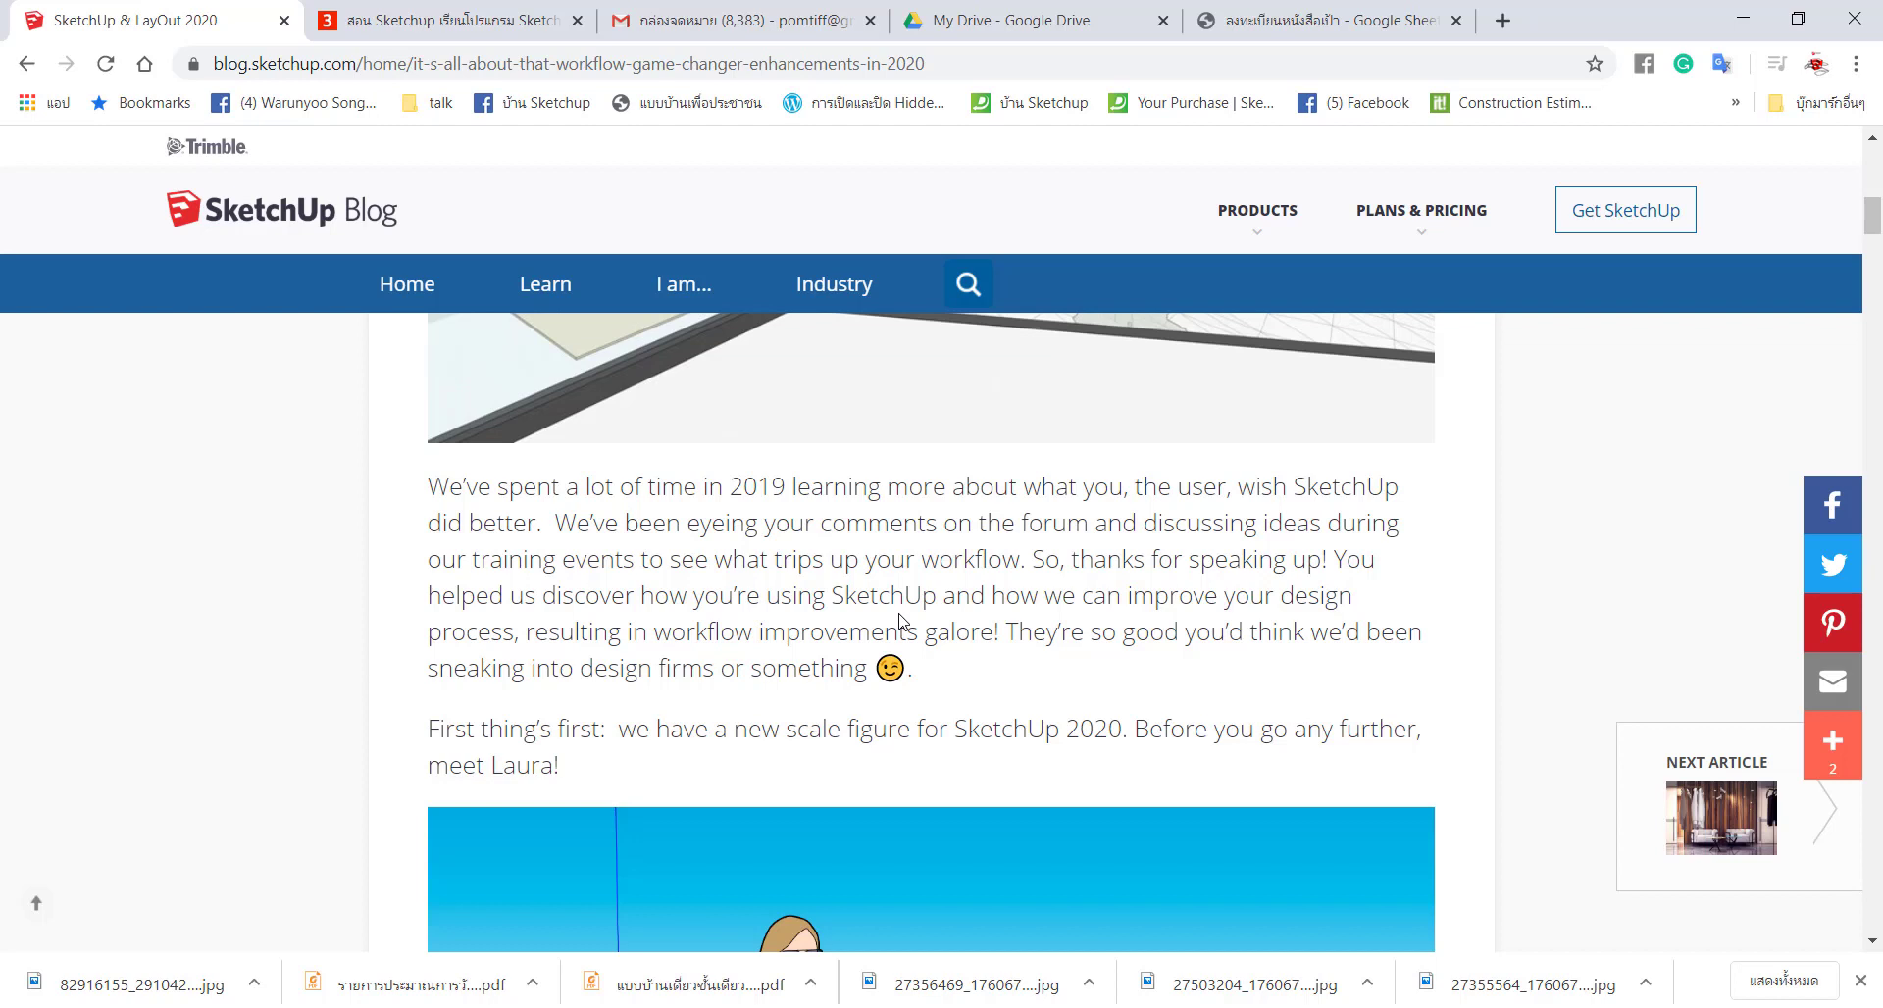
scroll(900, 620, "down", 3)
scroll(900, 620, "down", 4)
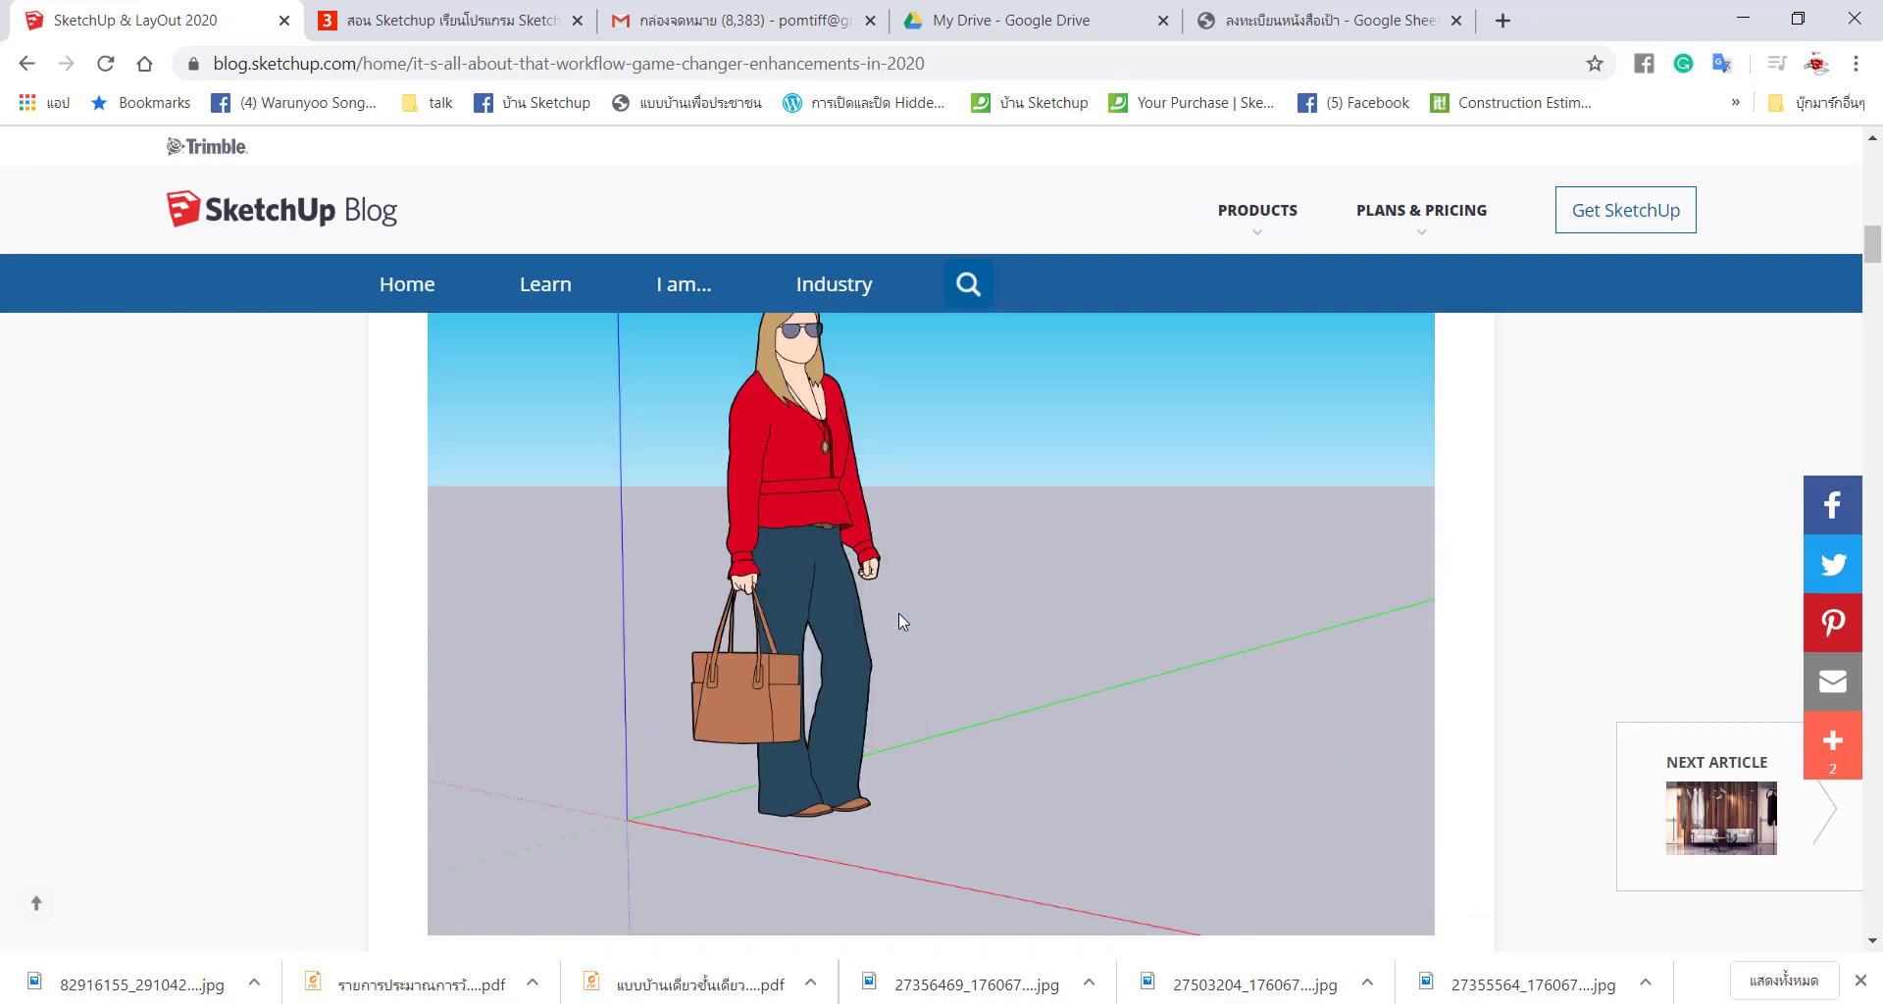
scroll(900, 620, "down", 5)
scroll(900, 619, "down", 3)
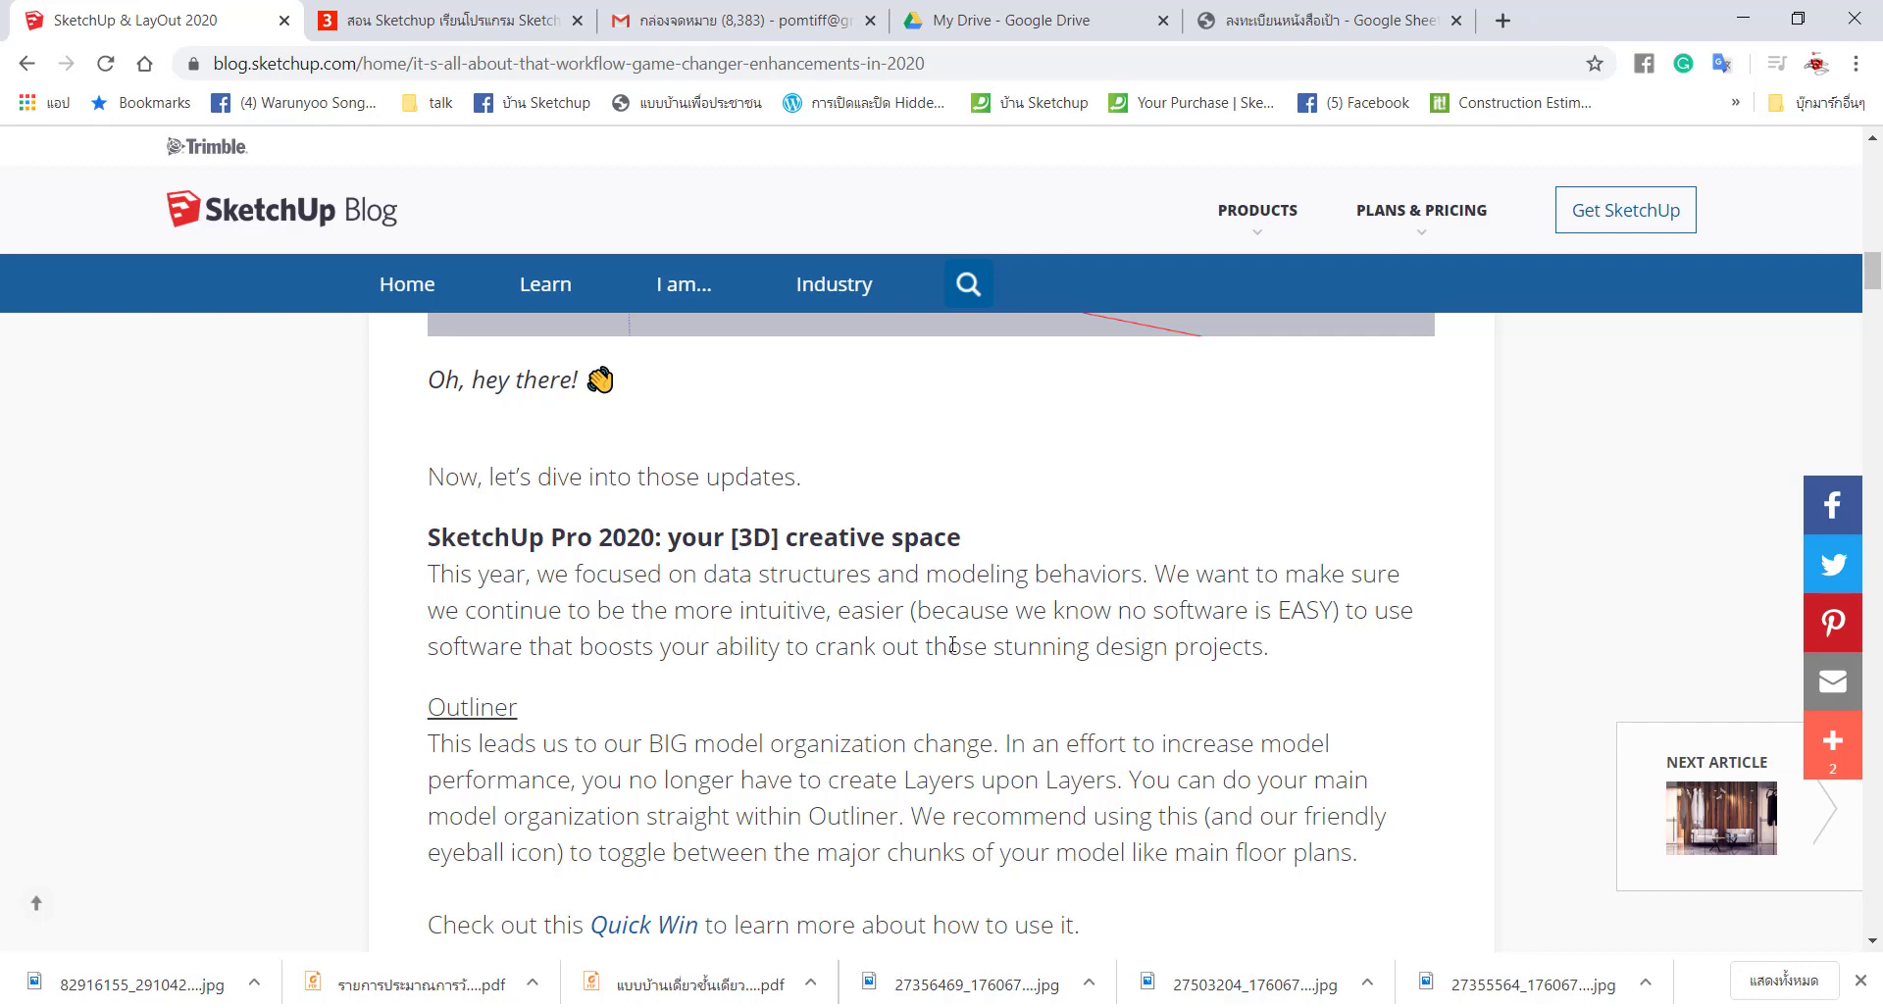
scroll(951, 647, "down", 1)
scroll(951, 649, "down", 1)
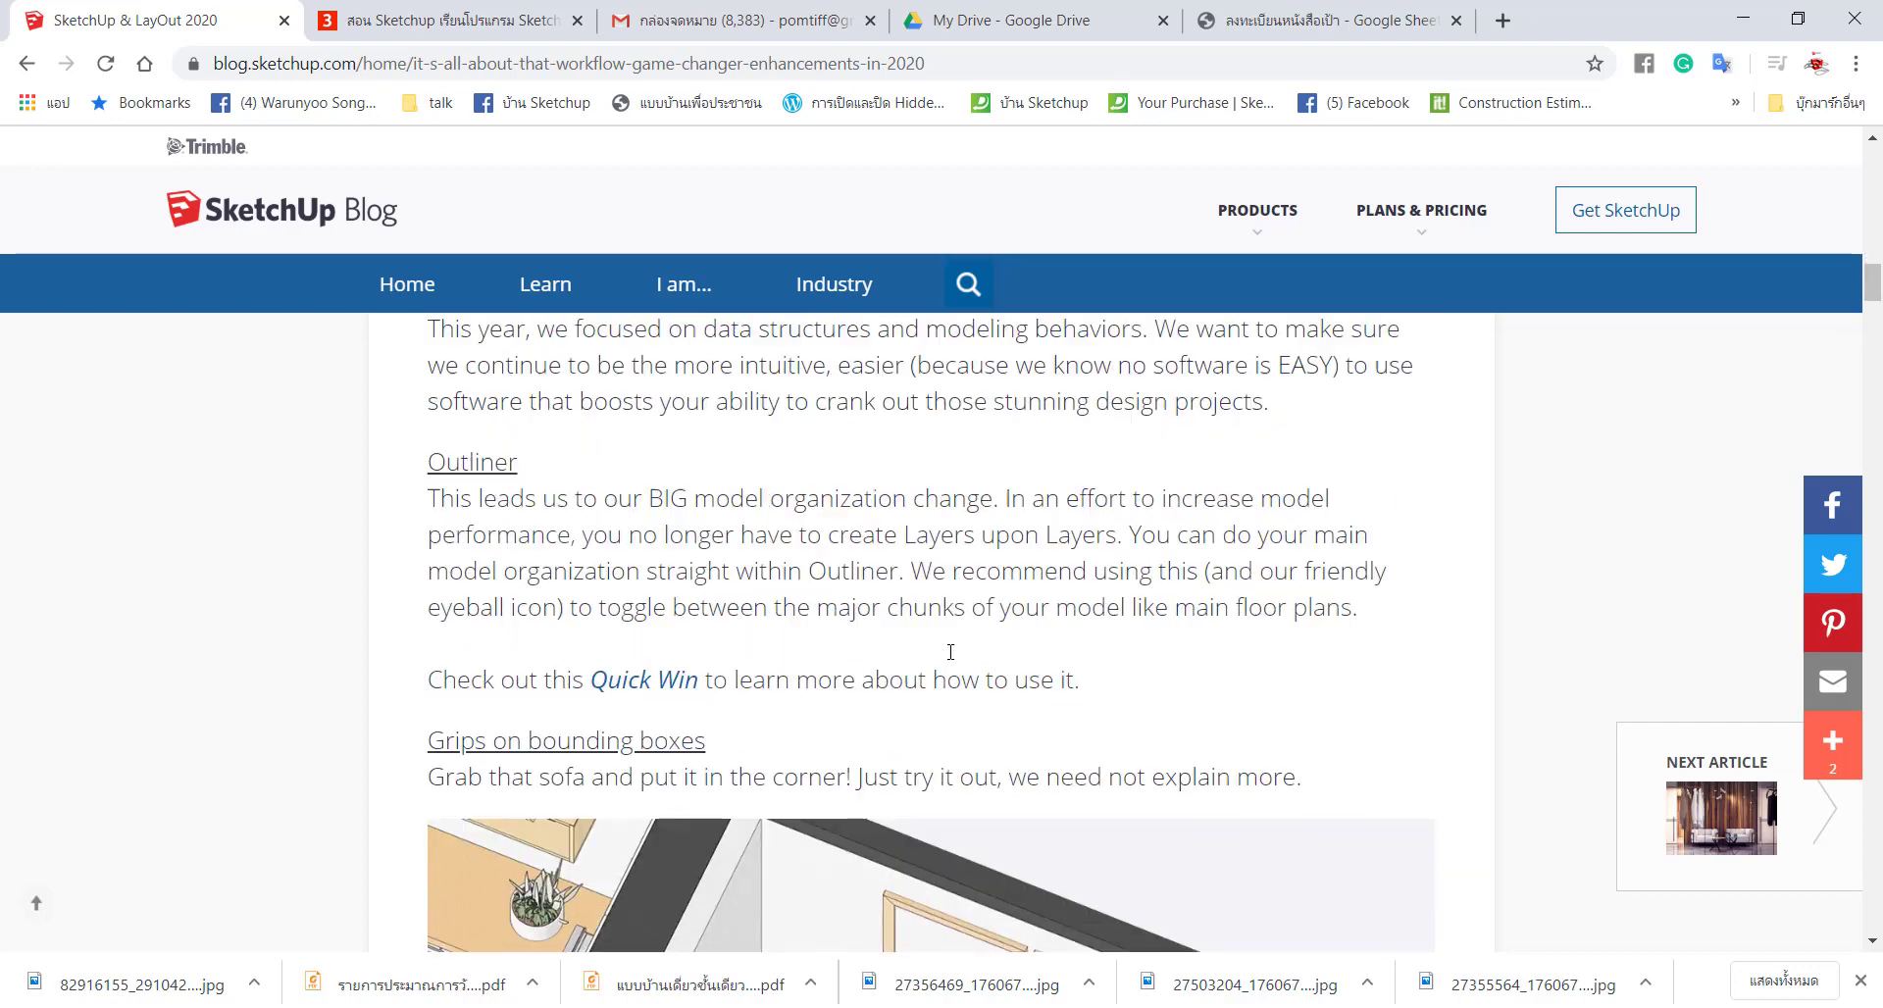
scroll(949, 657, "down", 2)
scroll(949, 653, "up", 6)
scroll(949, 653, "up", 5)
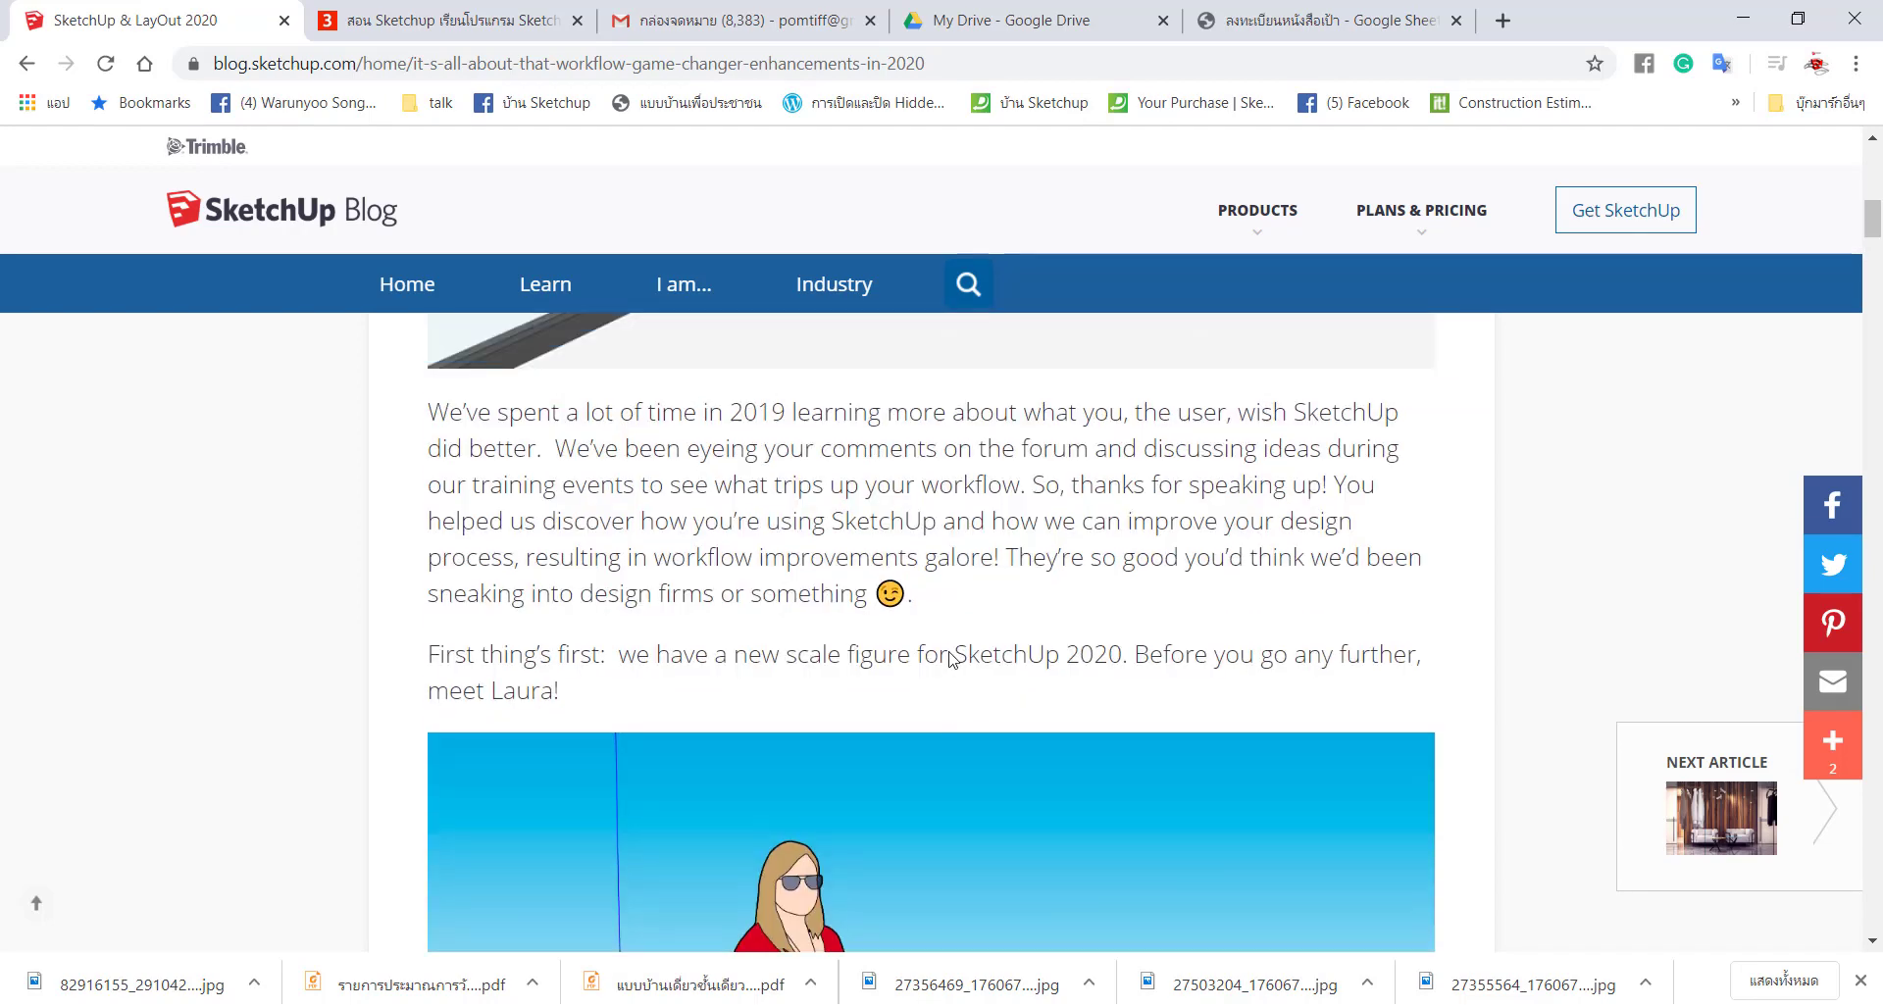
scroll(952, 657, "up", 3)
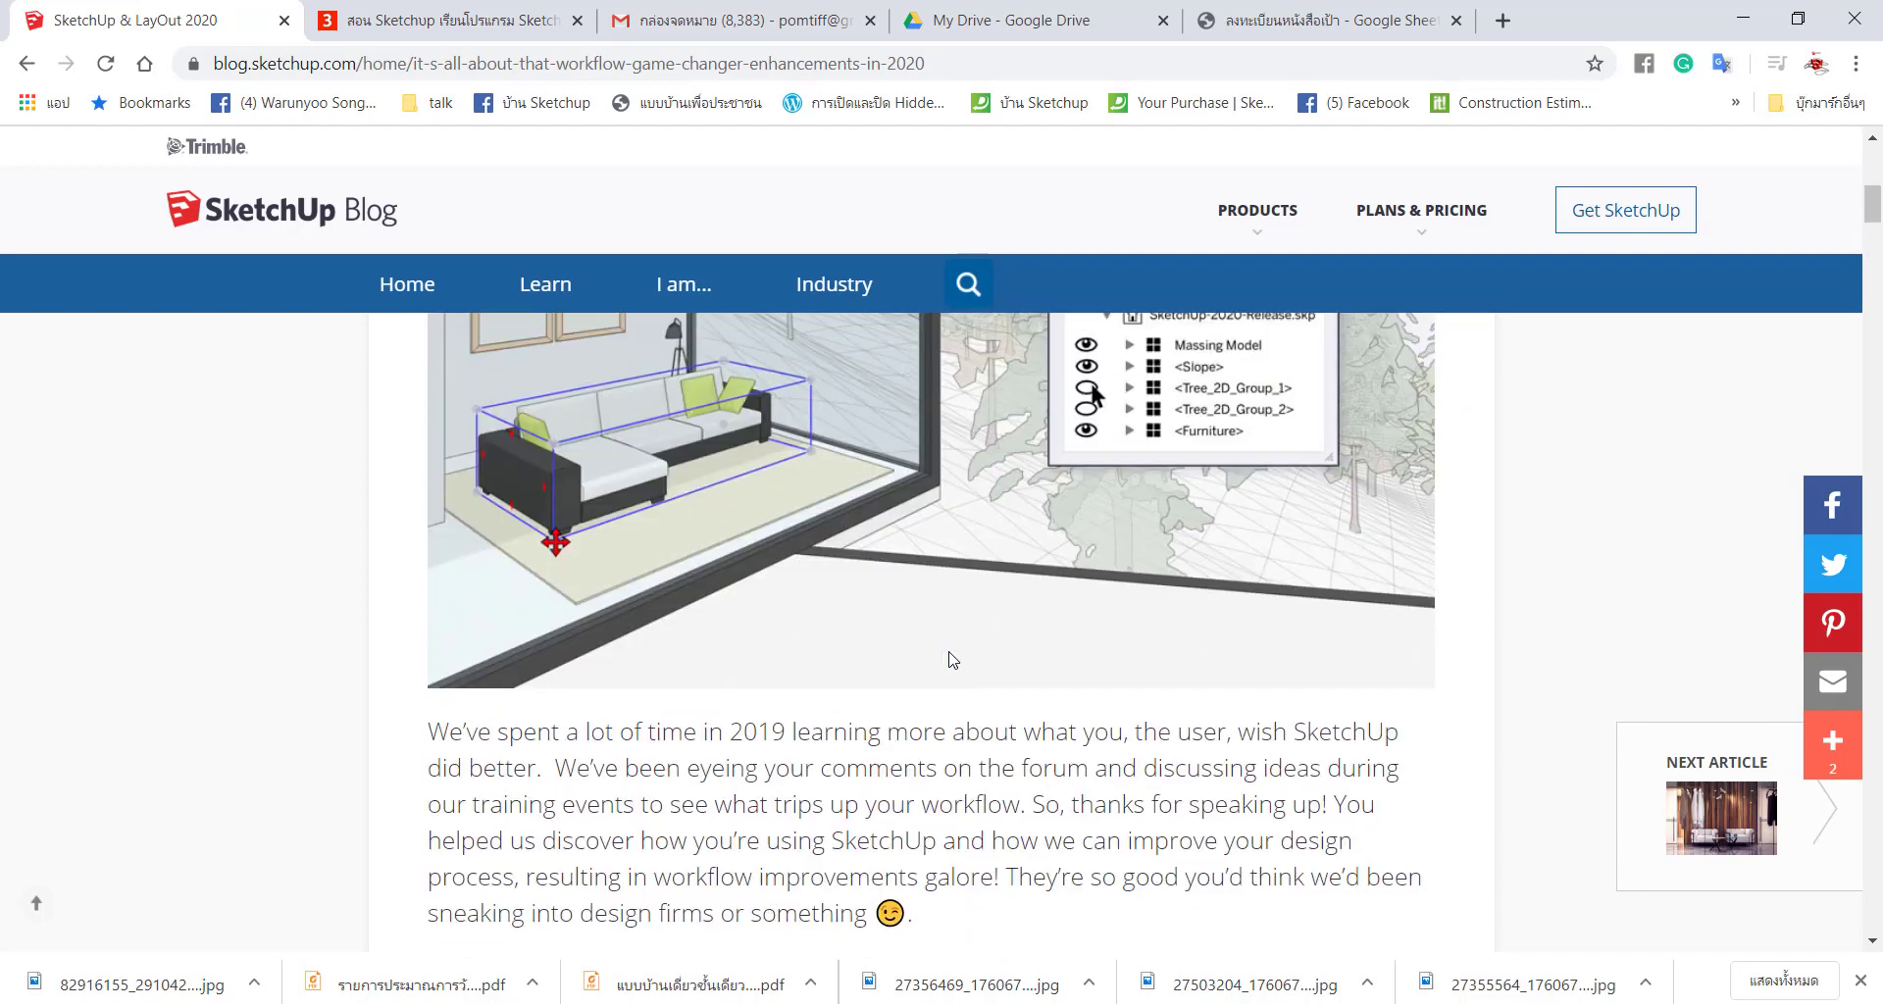
scroll(949, 659, "up", 3)
scroll(950, 659, "up", 5)
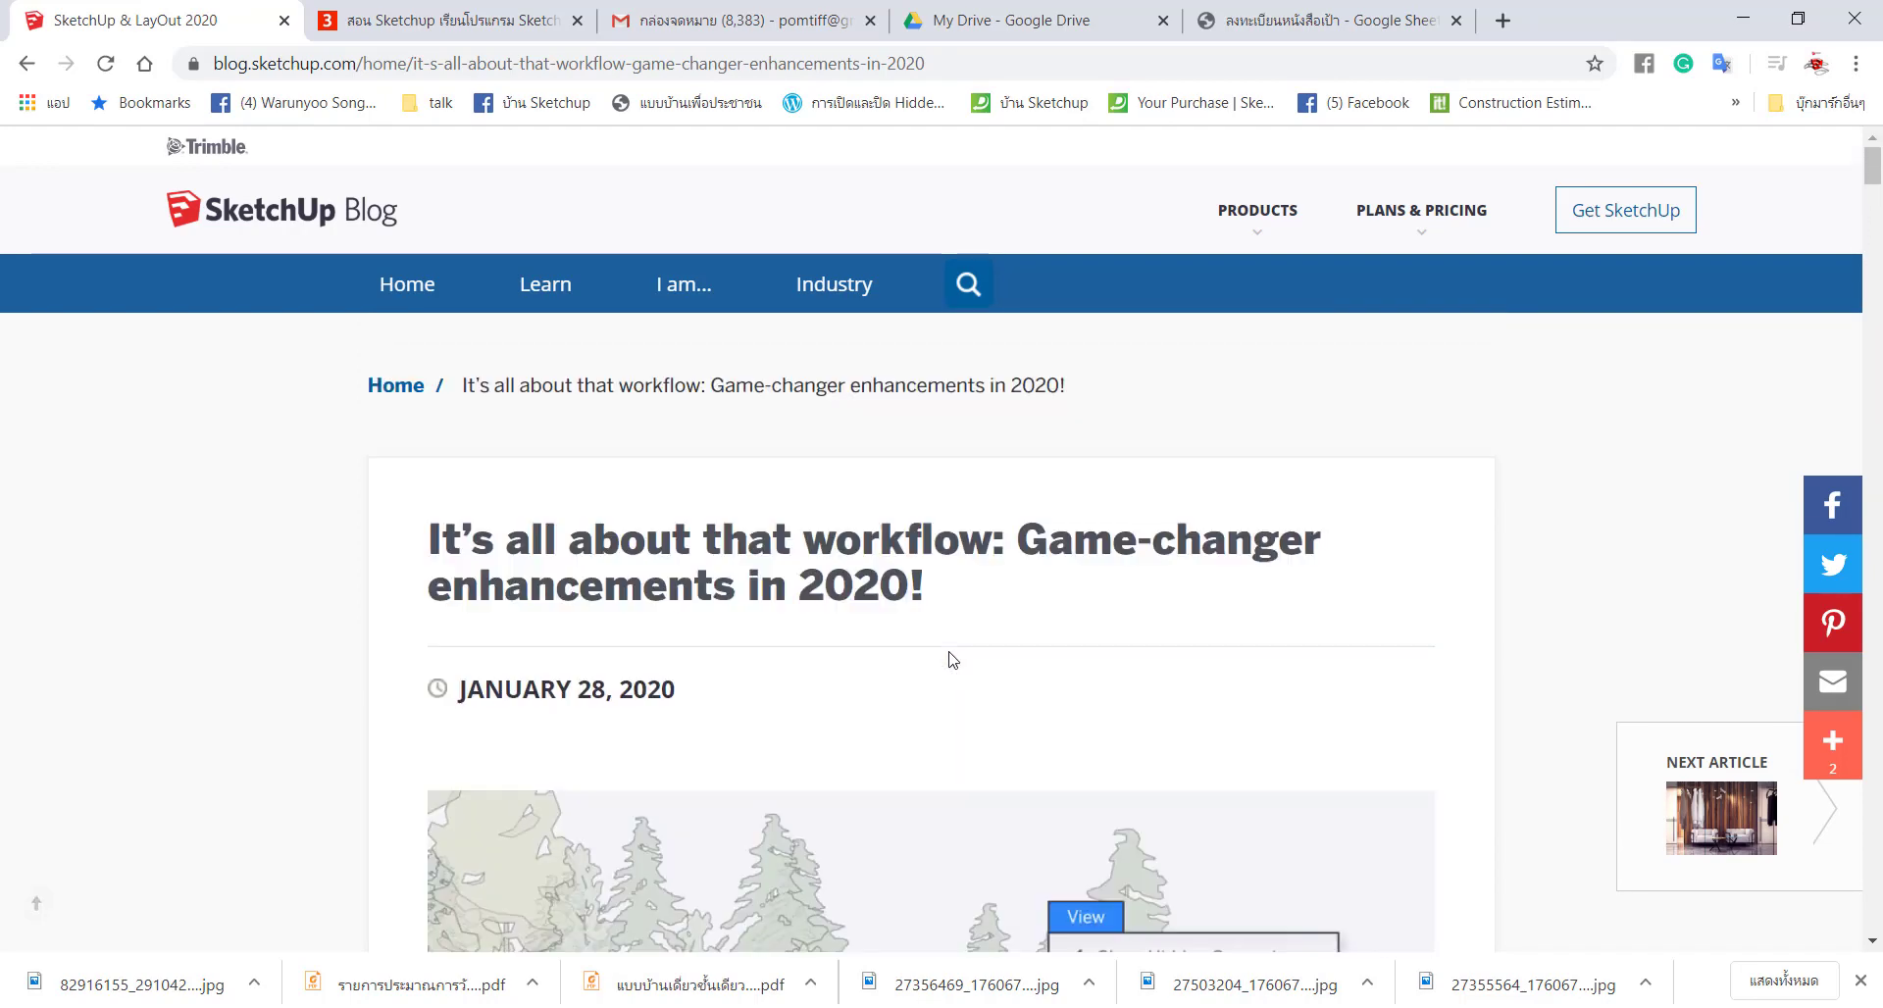
scroll(949, 660, "down", 3)
scroll(949, 659, "down", 4)
scroll(949, 659, "down", 2)
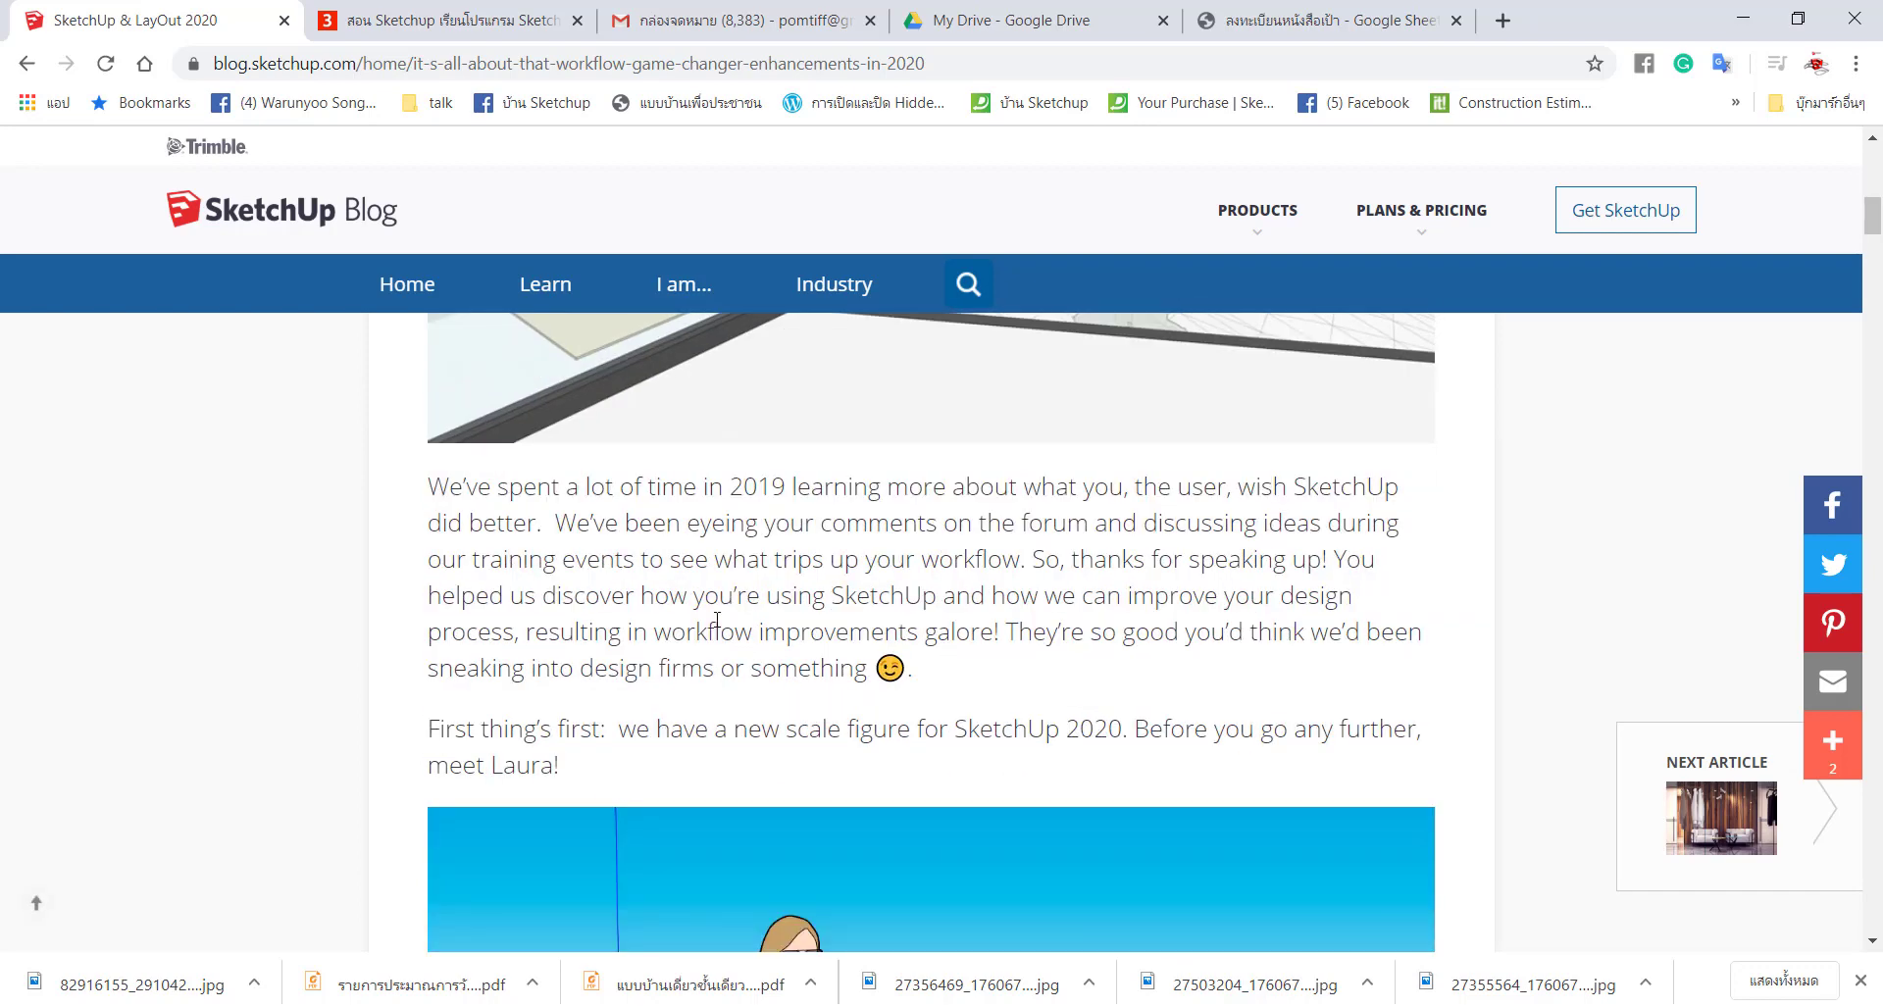
scroll(880, 521, "down", 3)
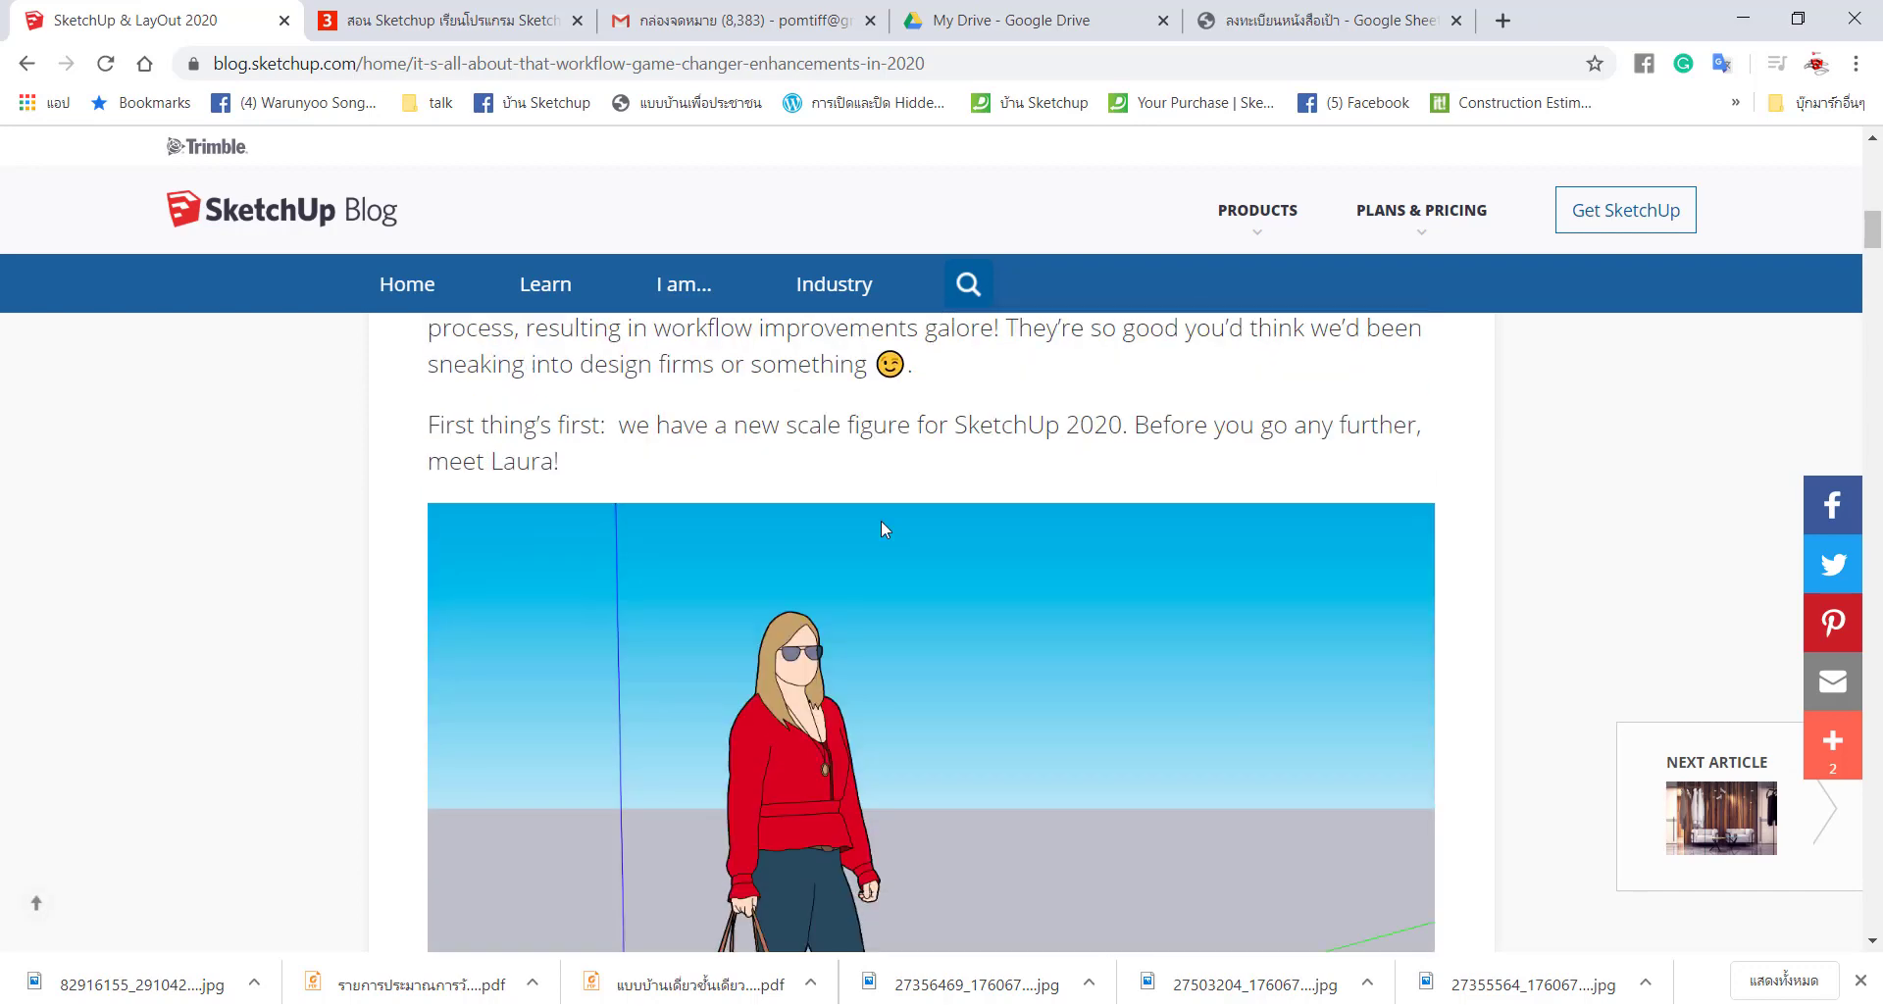
scroll(881, 520, "down", 3)
scroll(880, 521, "down", 5)
scroll(881, 521, "down", 6)
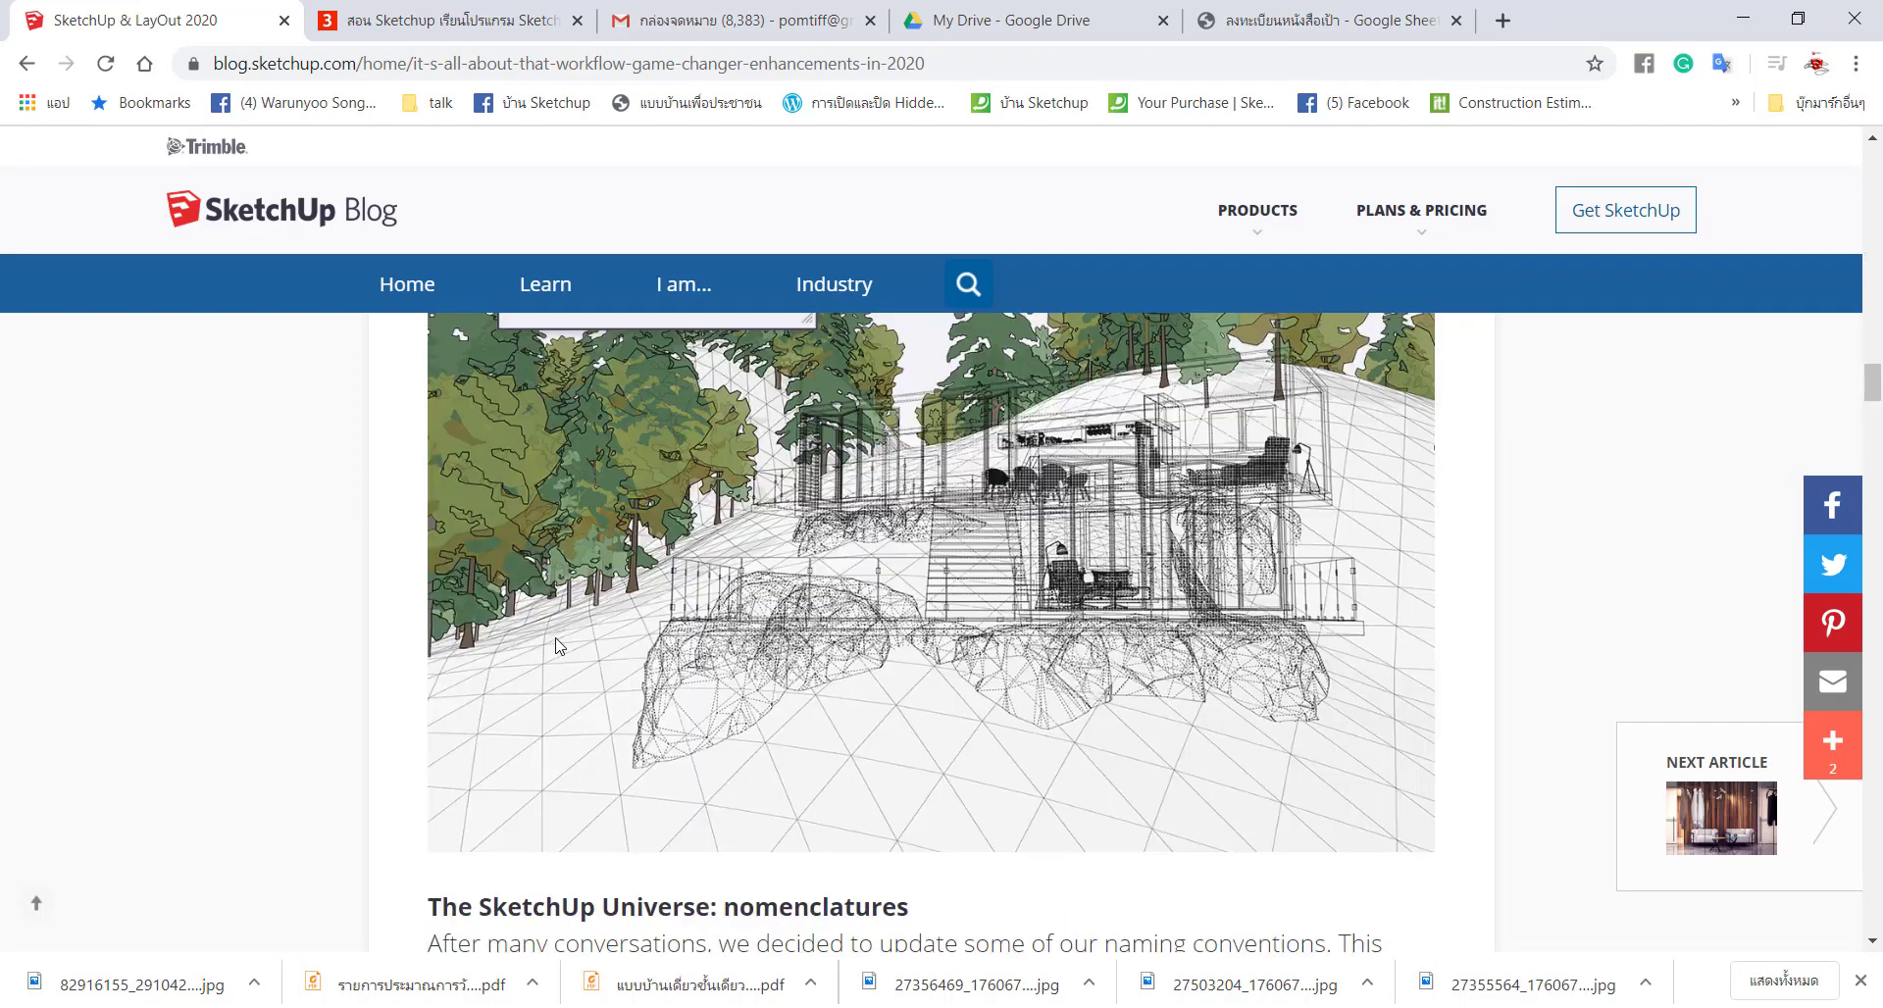
scroll(591, 643, "down", 2)
scroll(591, 644, "down", 4)
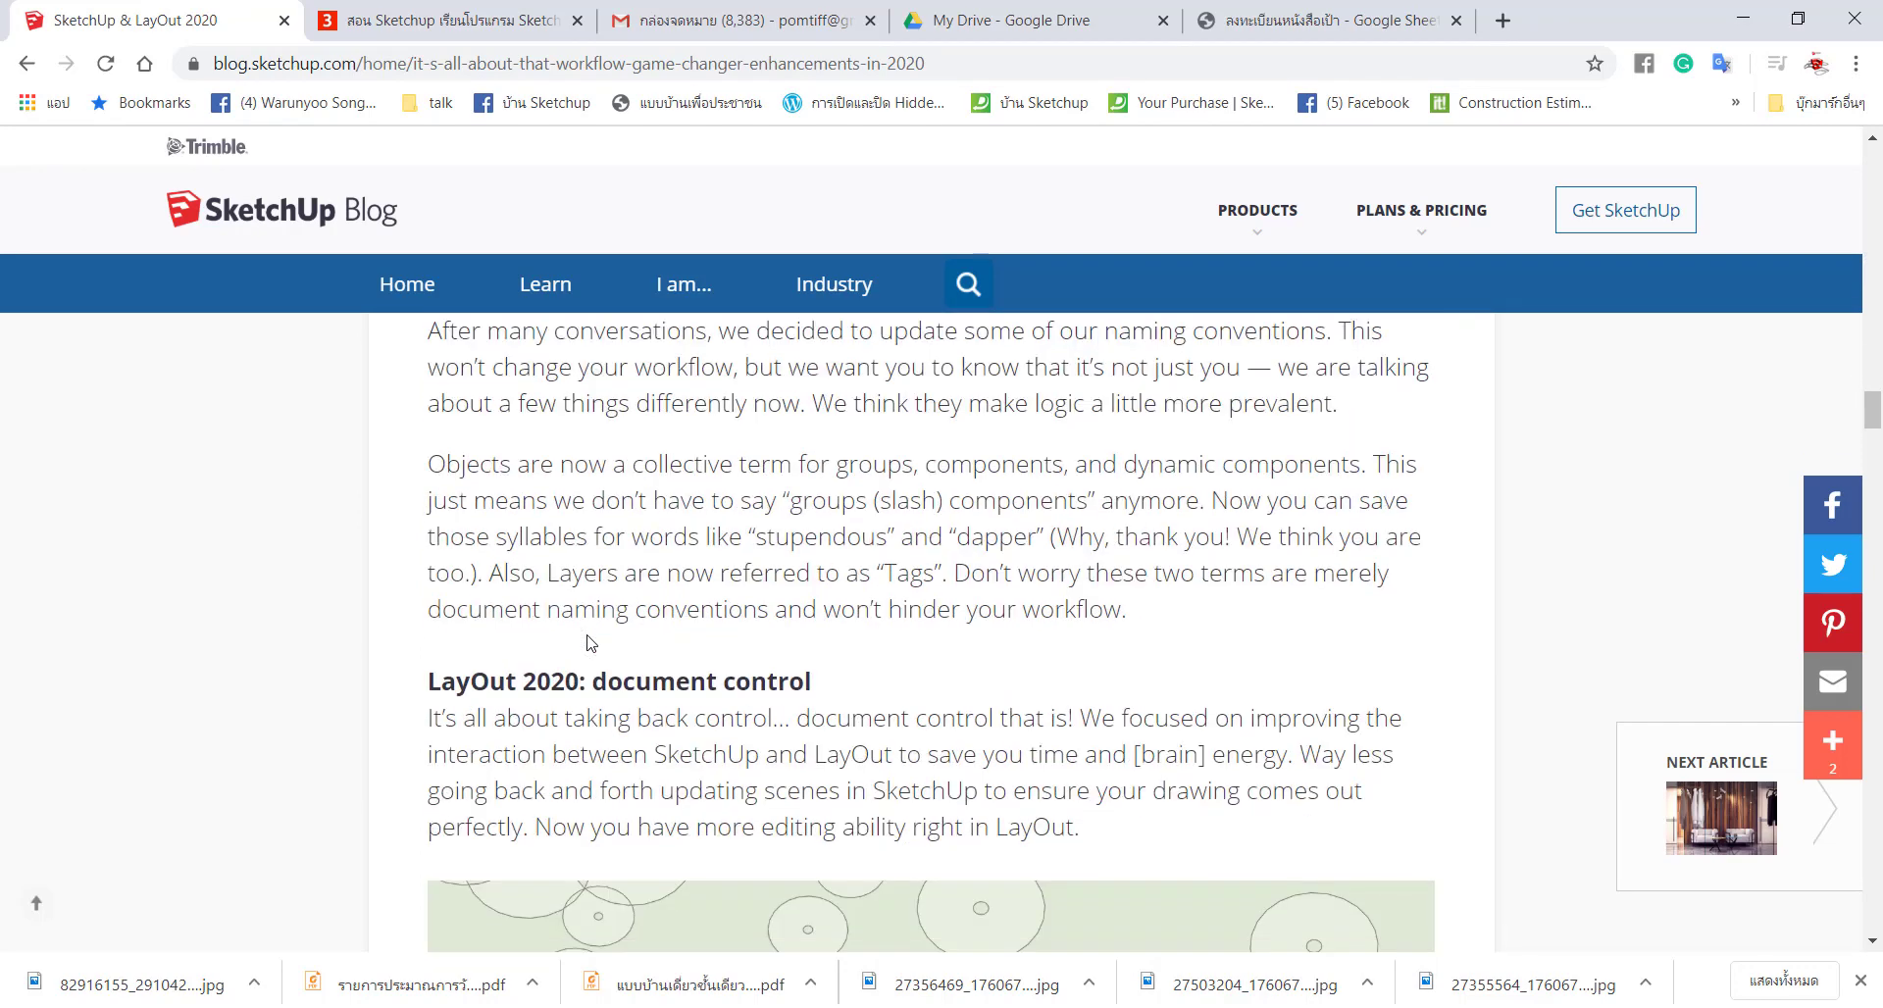
scroll(583, 642, "up", 4)
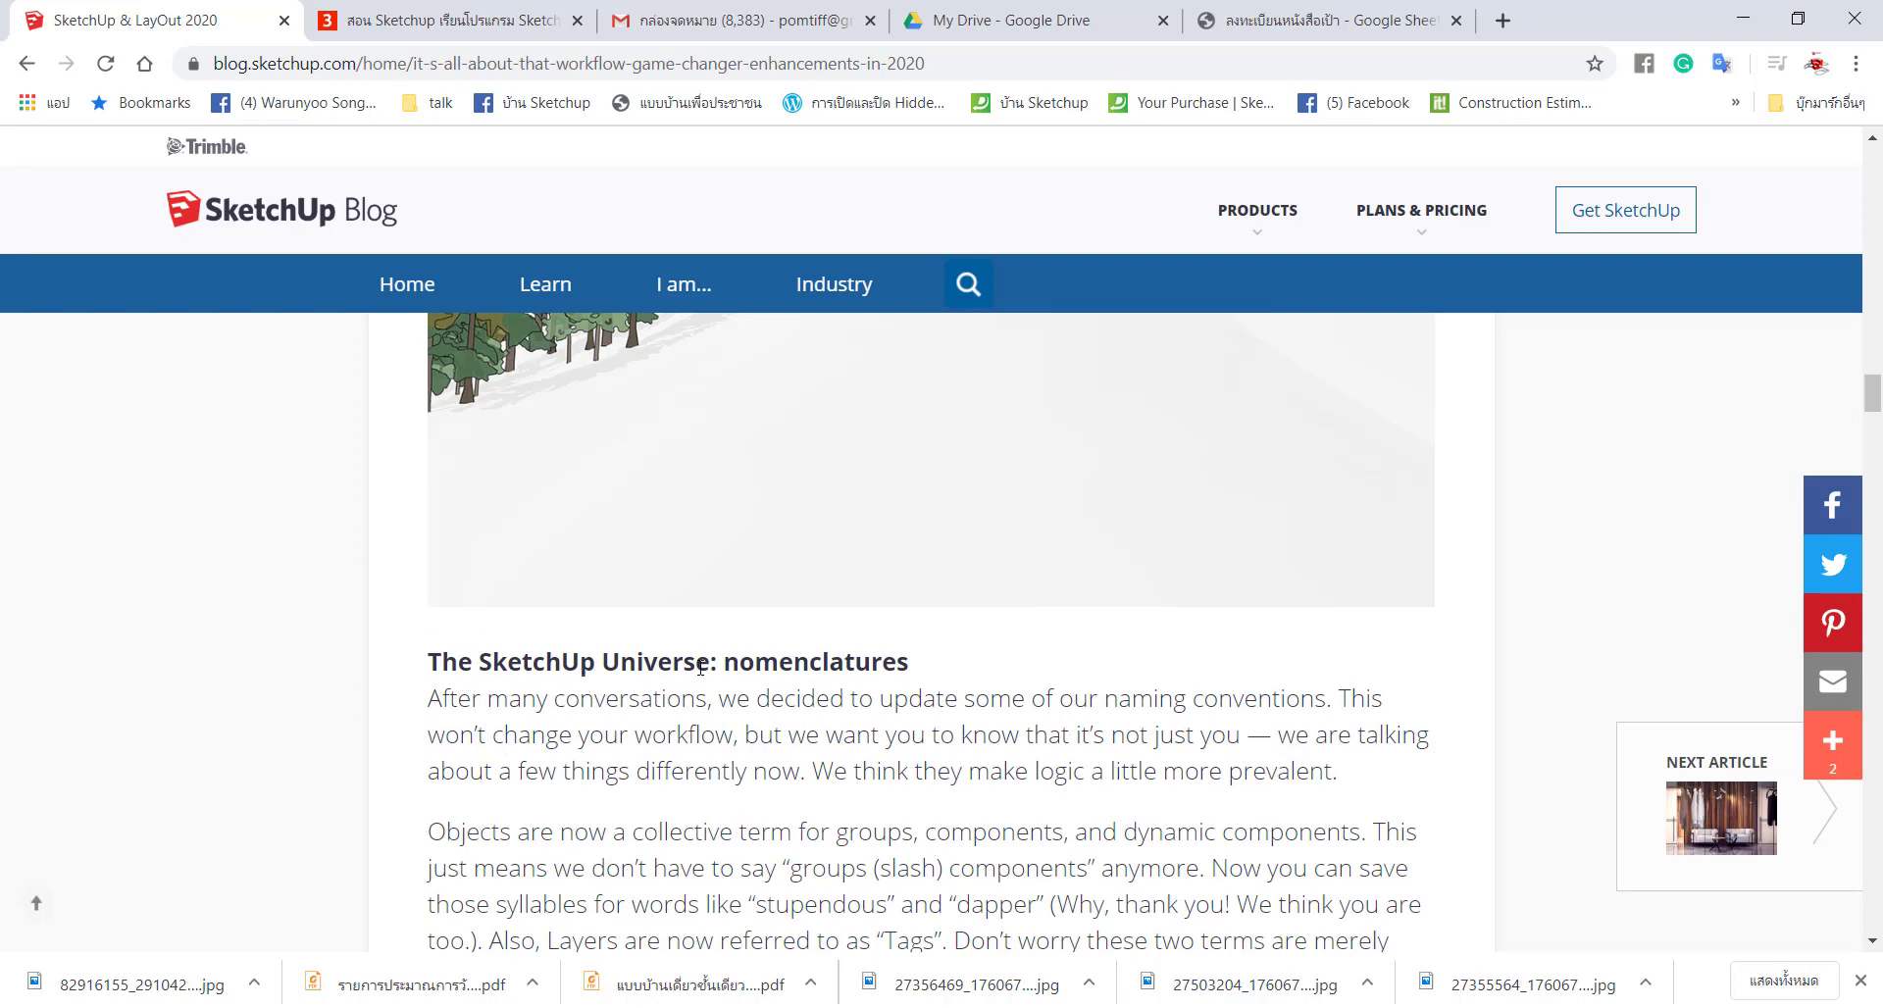
scroll(535, 754, "down", 3)
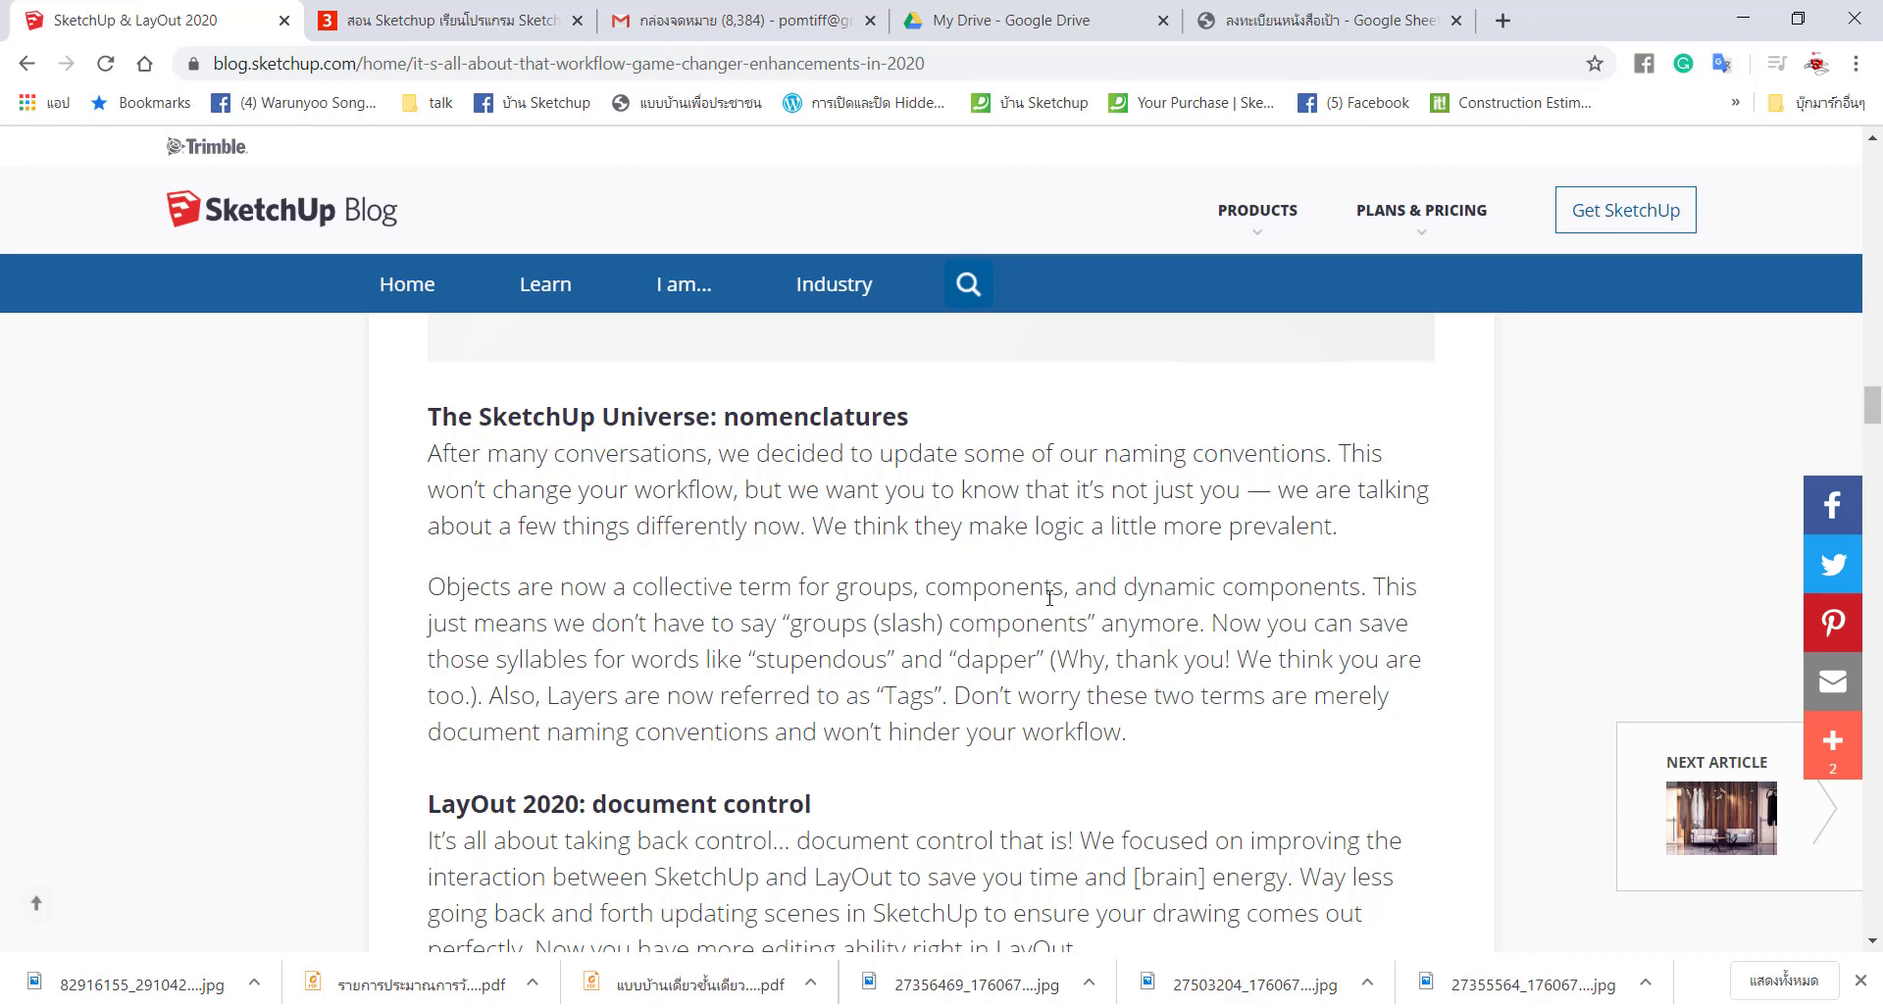
scroll(475, 425, "up", 5)
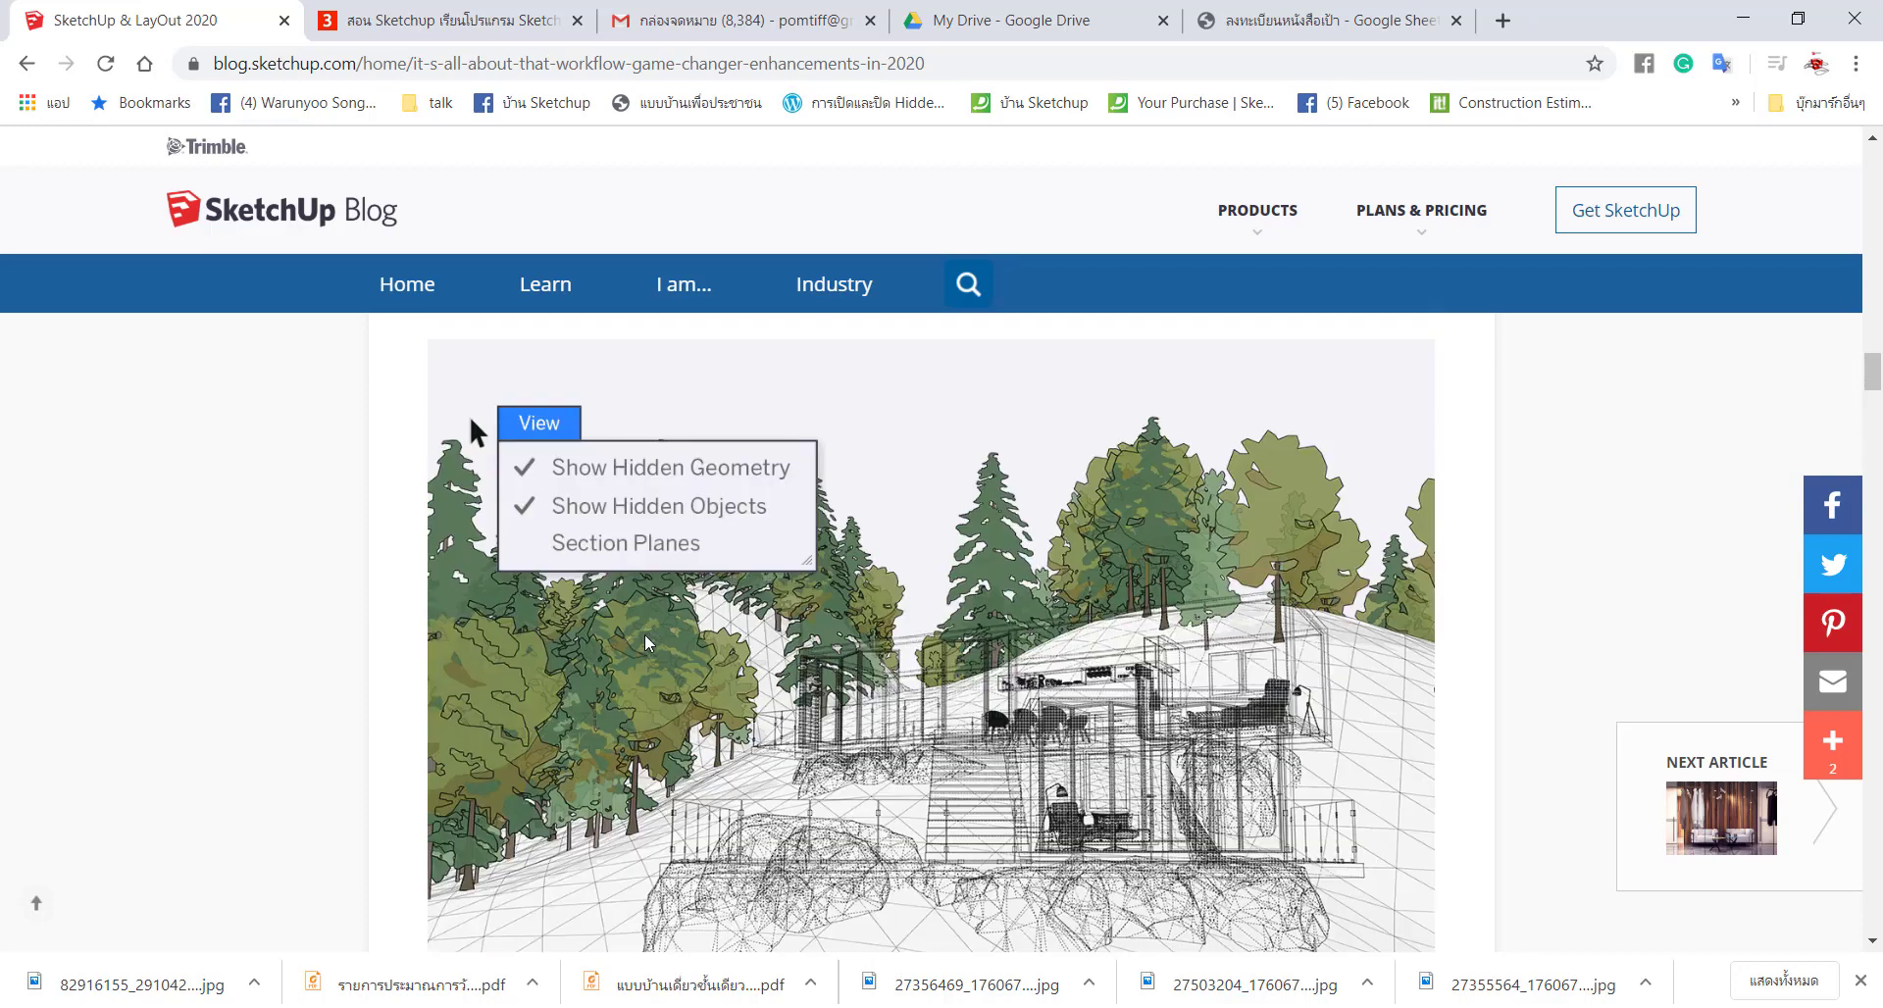
scroll(869, 504, "up", 10)
scroll(644, 643, "up", 4)
scroll(645, 636, "up", 10)
scroll(645, 635, "up", 5)
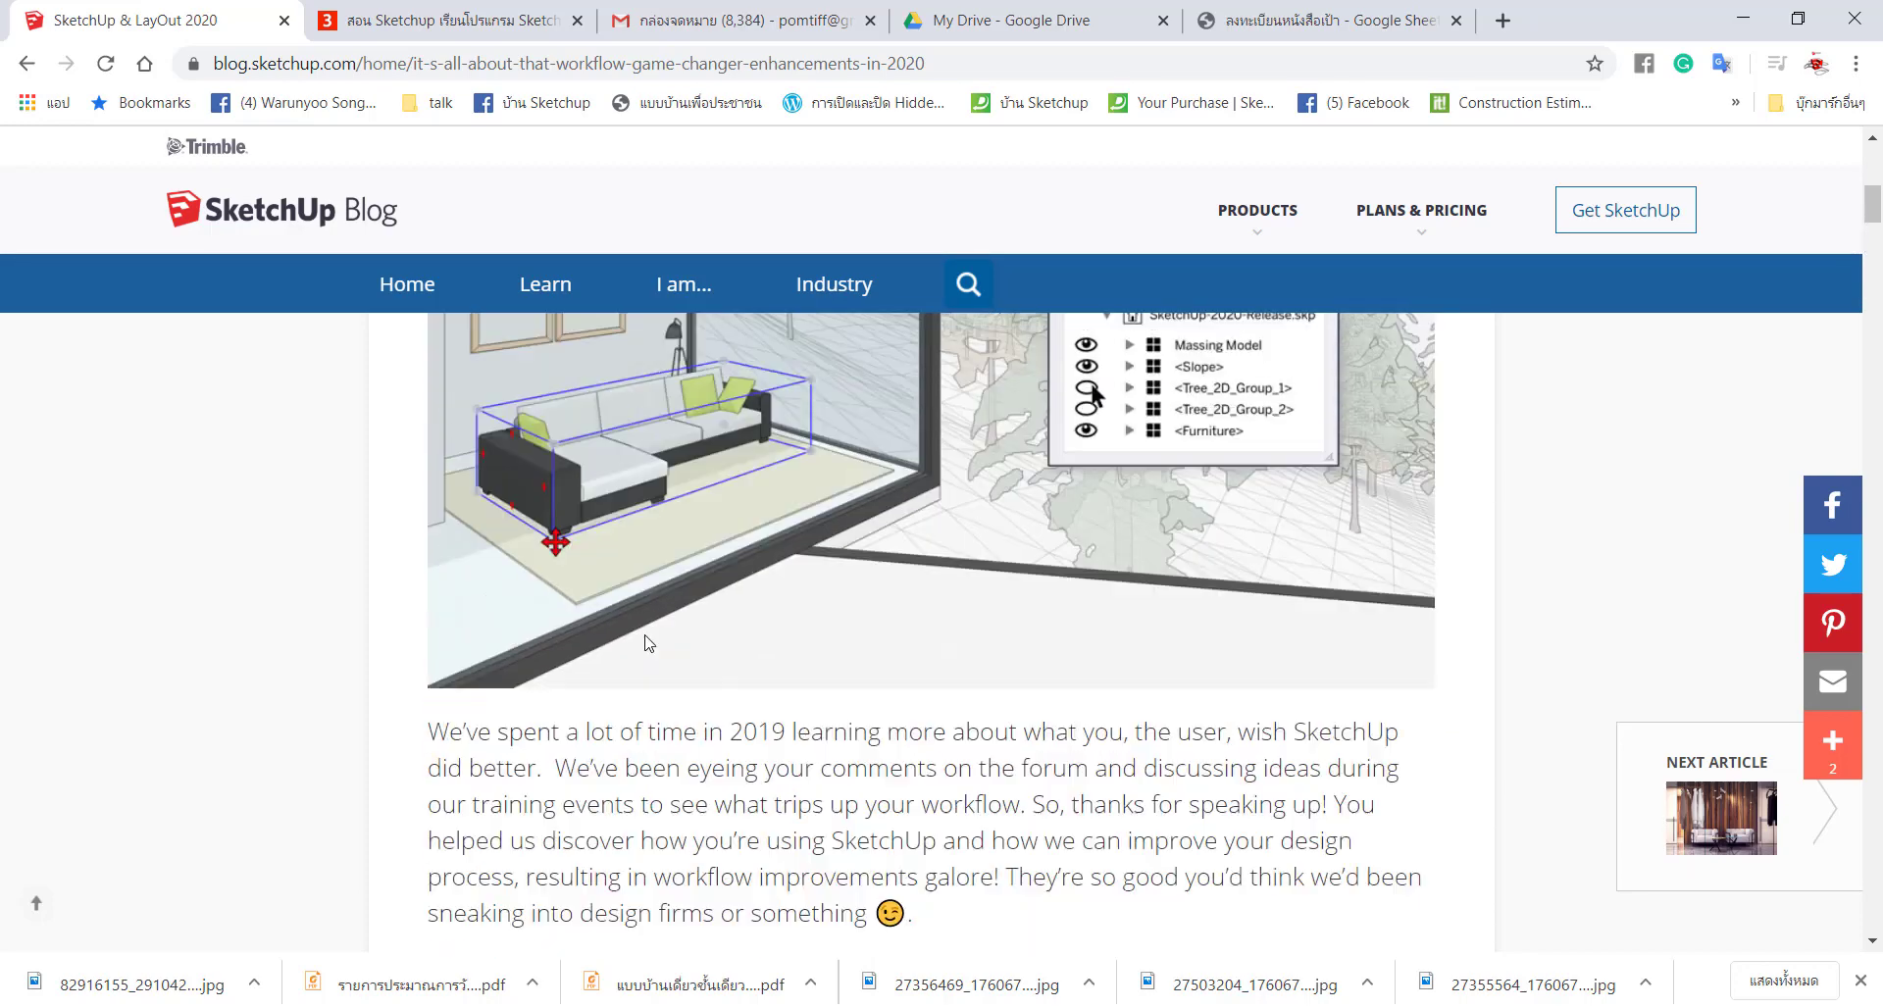
scroll(667, 623, "up", 5)
scroll(682, 606, "up", 3)
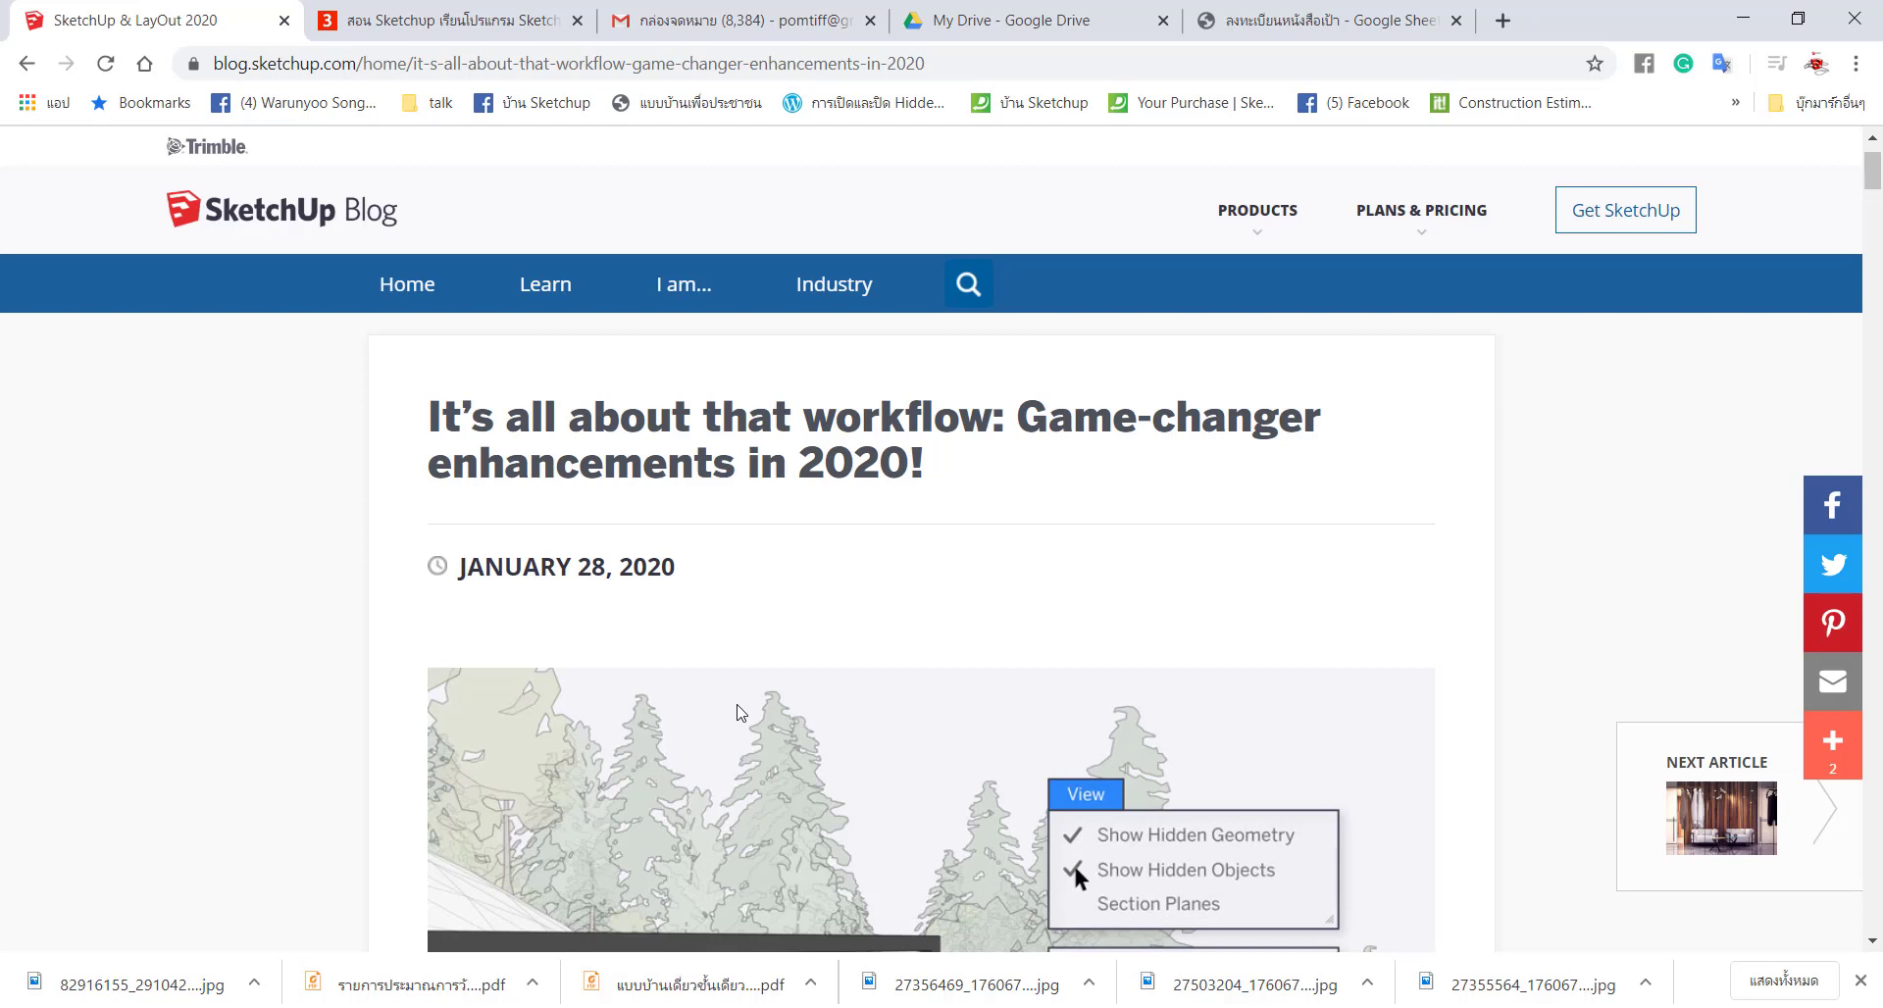
scroll(737, 713, "down", 4)
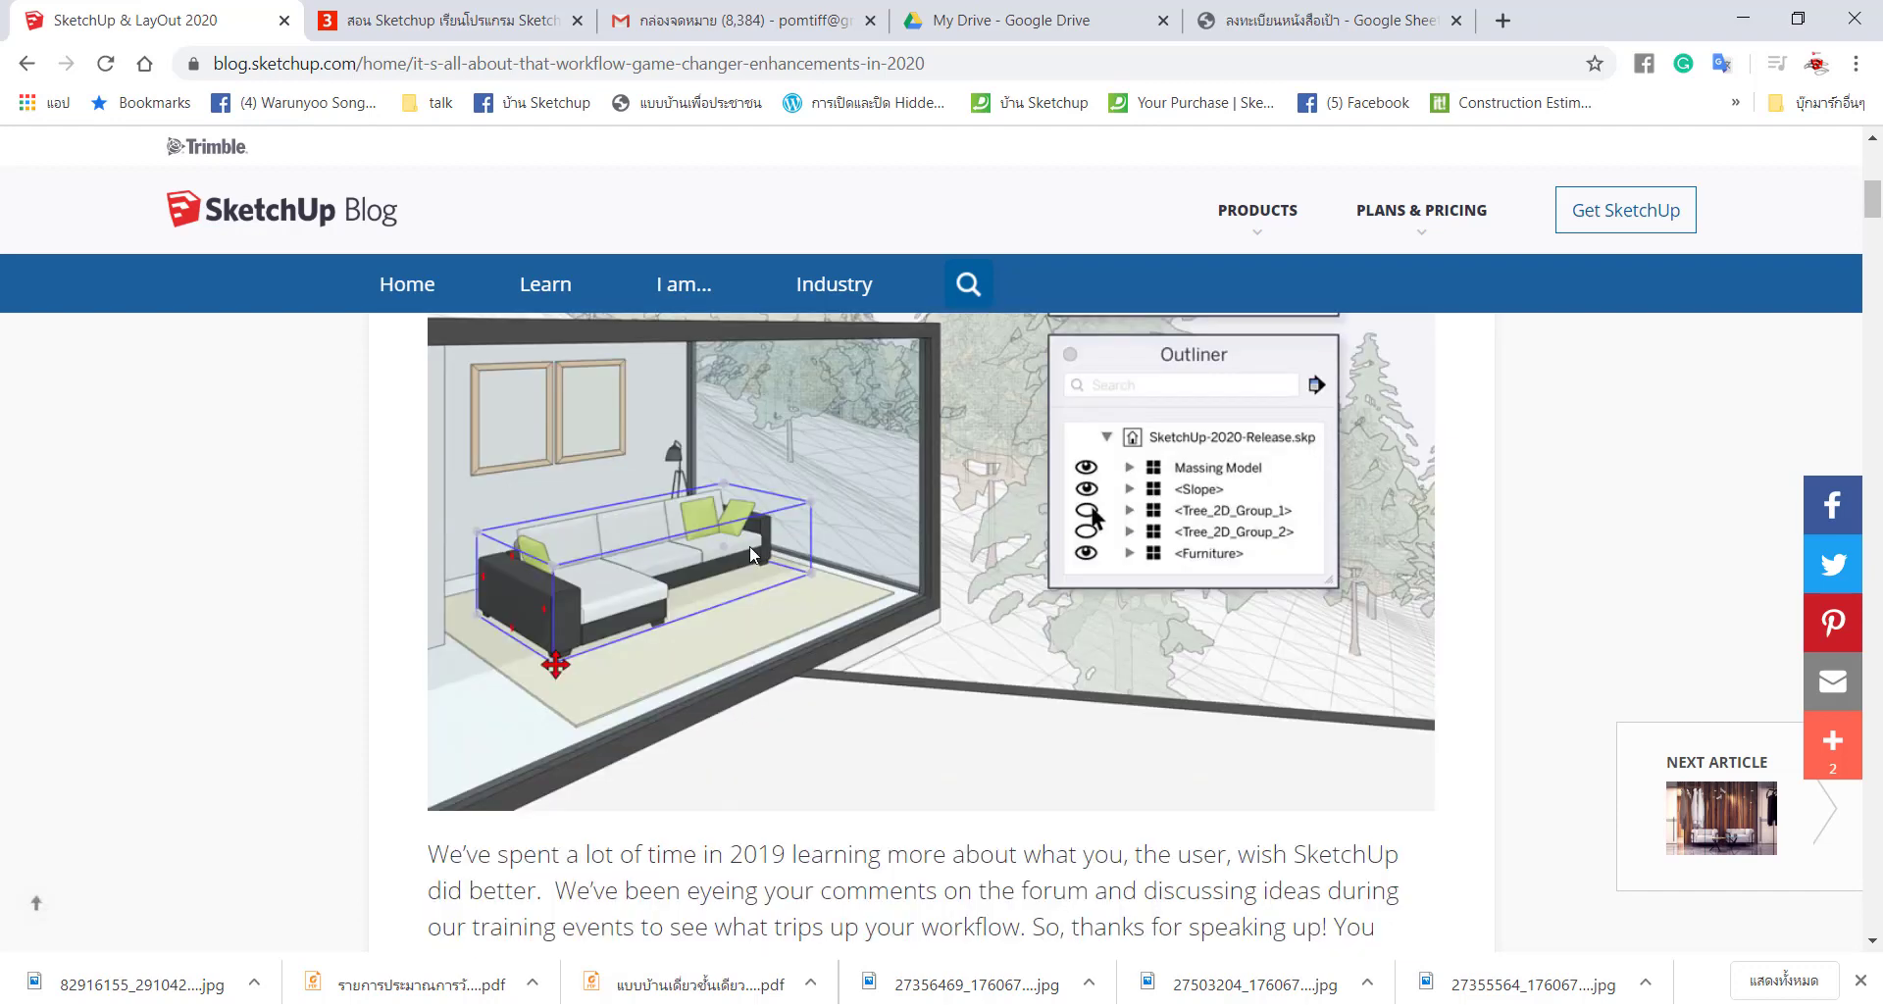
scroll(931, 627, "down", 1)
scroll(932, 628, "up", 3)
scroll(932, 627, "up", 2)
scroll(932, 628, "down", 4)
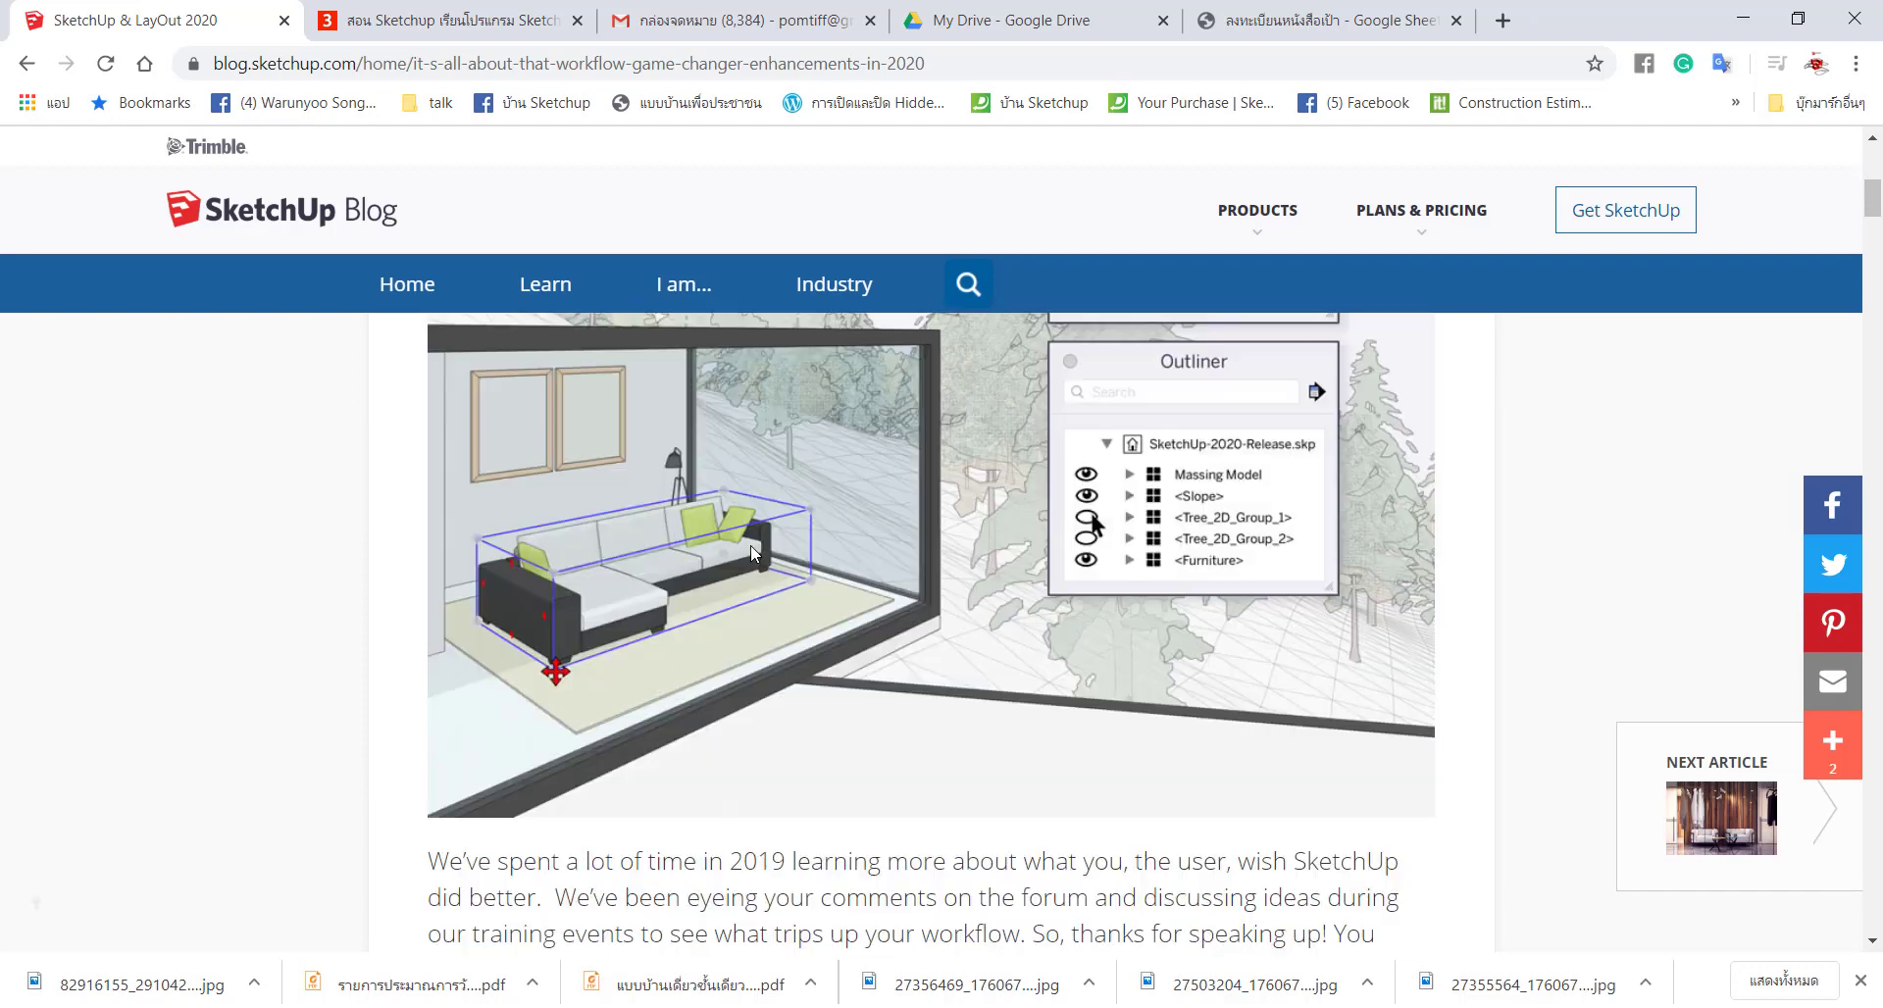
scroll(752, 547, "down", 6)
scroll(751, 546, "down", 3)
scroll(751, 546, "up", 3)
scroll(752, 546, "up", 3)
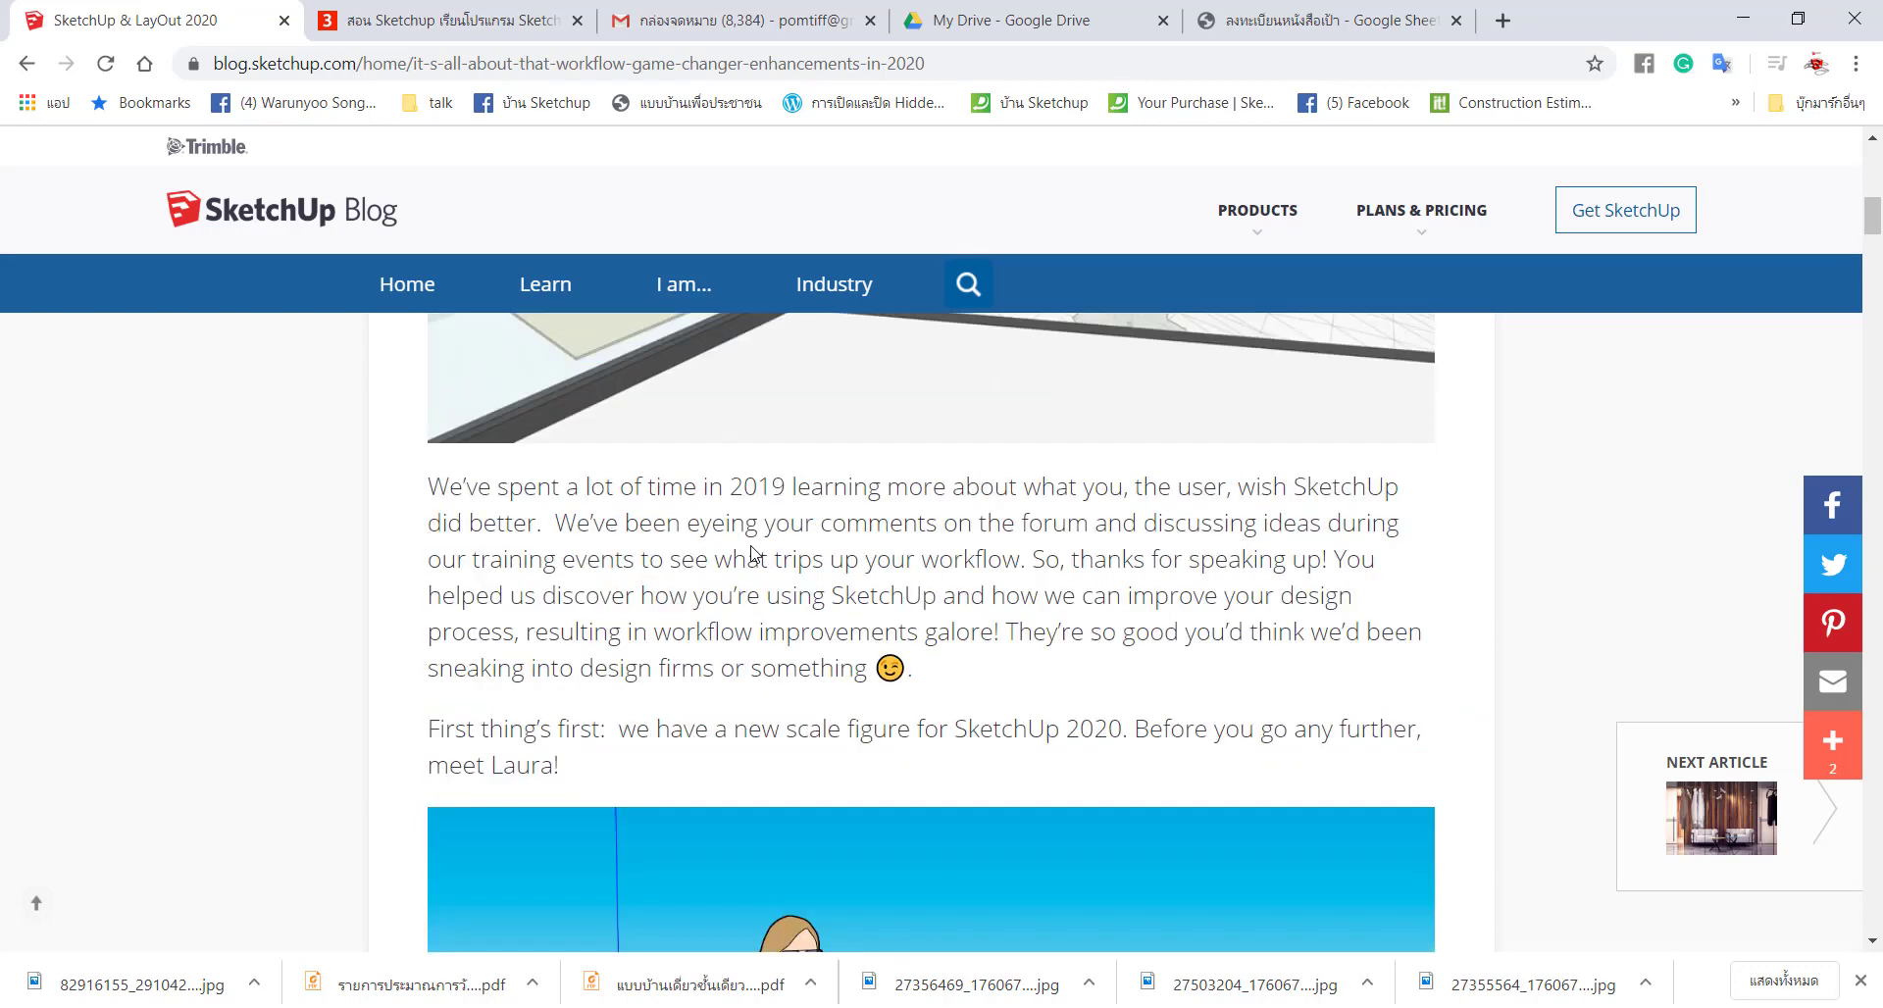
scroll(752, 549, "down", 3)
scroll(751, 549, "down", 2)
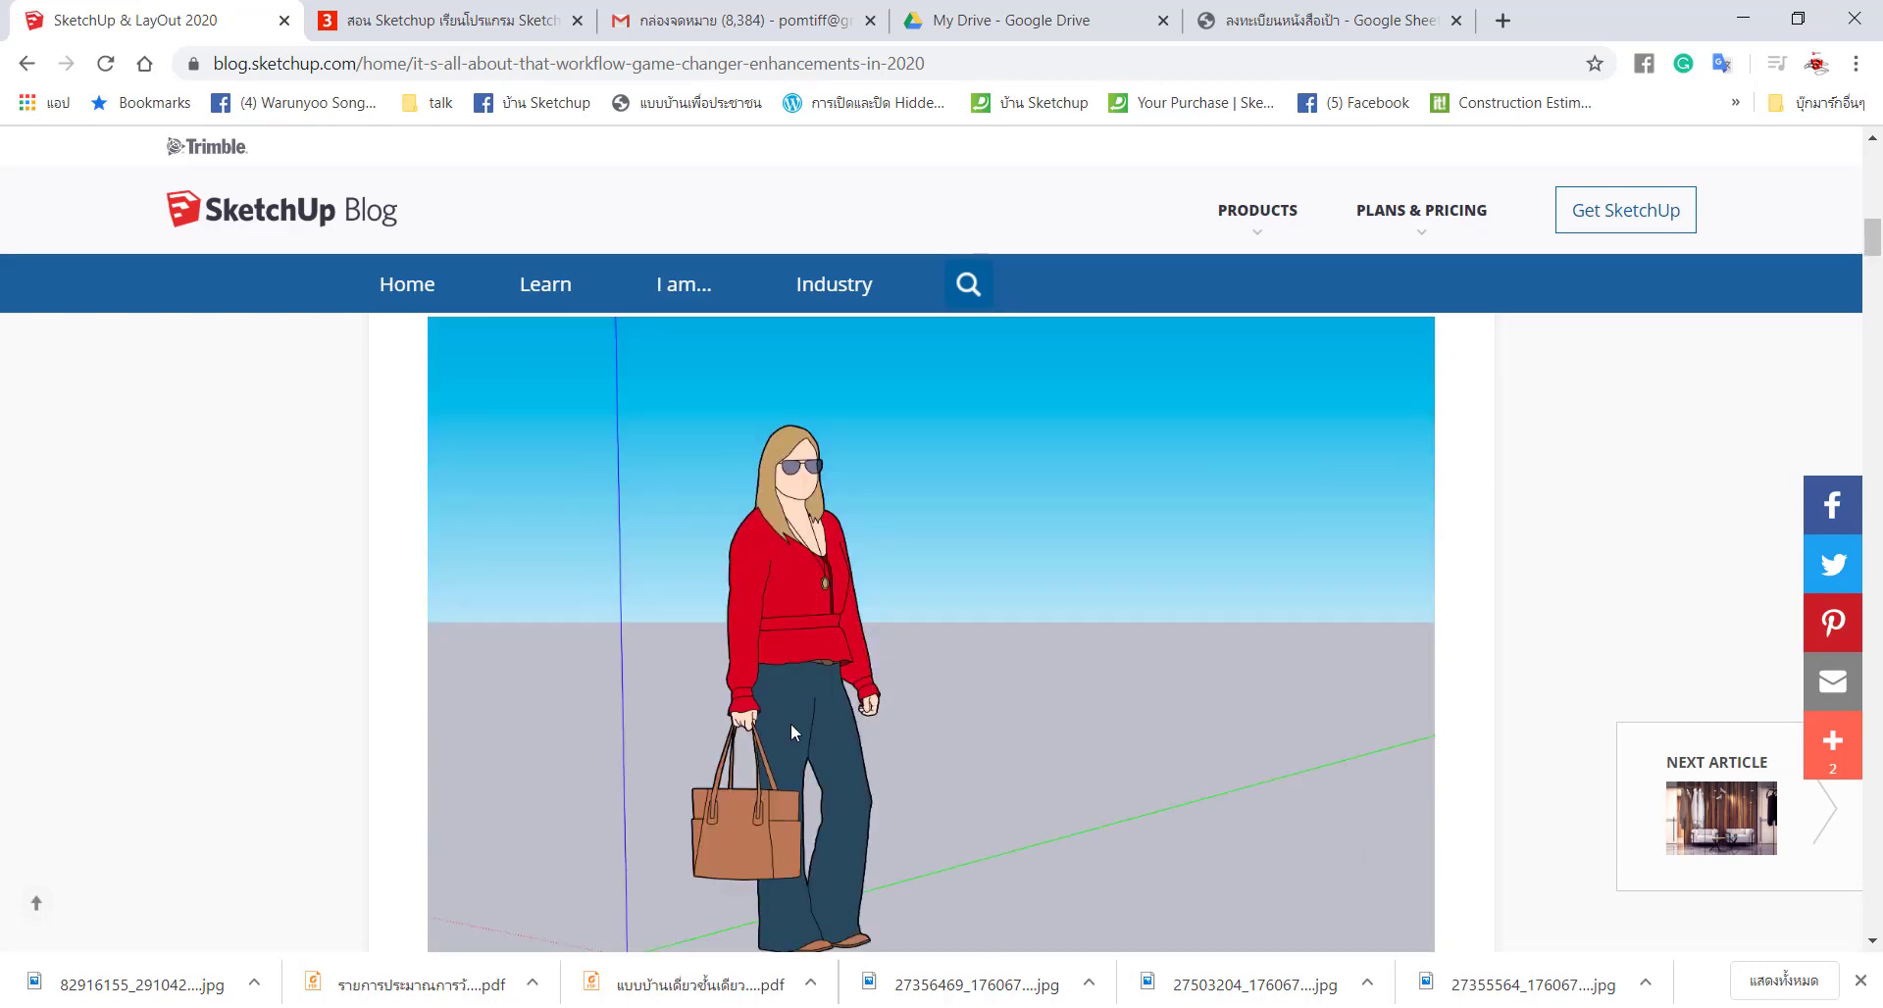
scroll(790, 721, "down", 1)
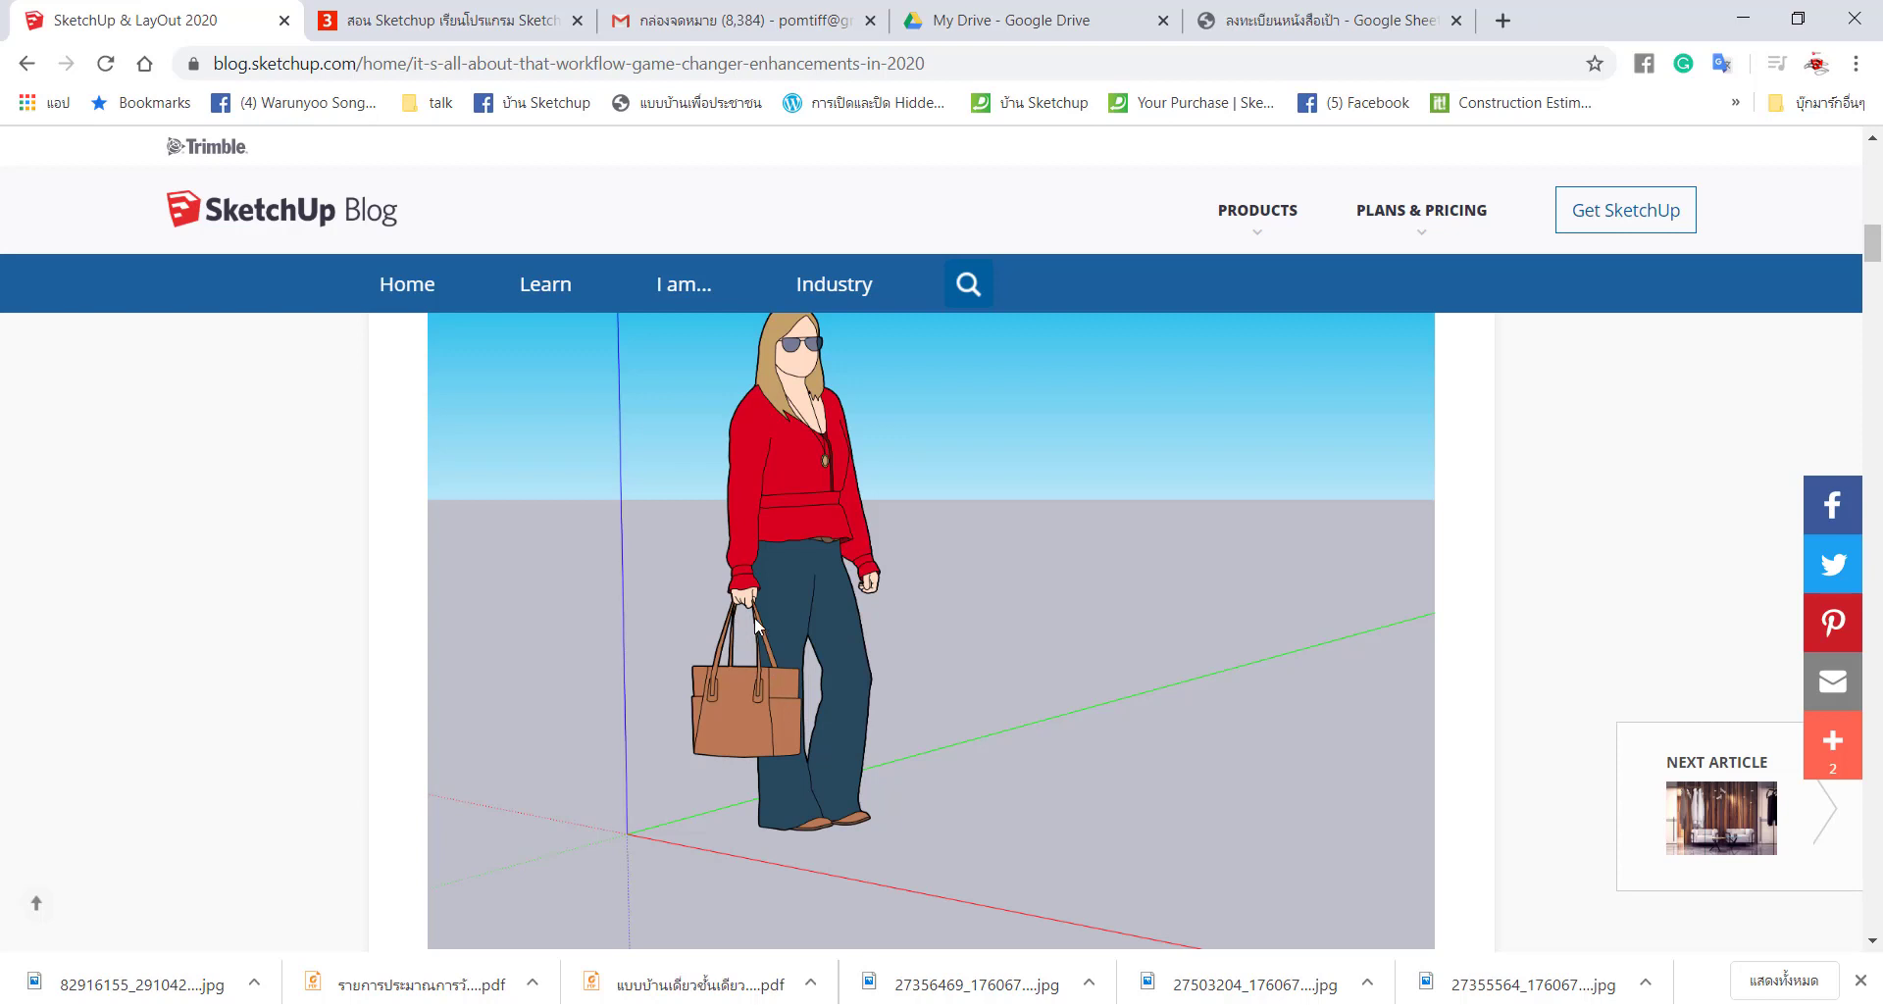
scroll(851, 608, "up", 4)
scroll(882, 606, "up", 5)
scroll(923, 604, "down", 2)
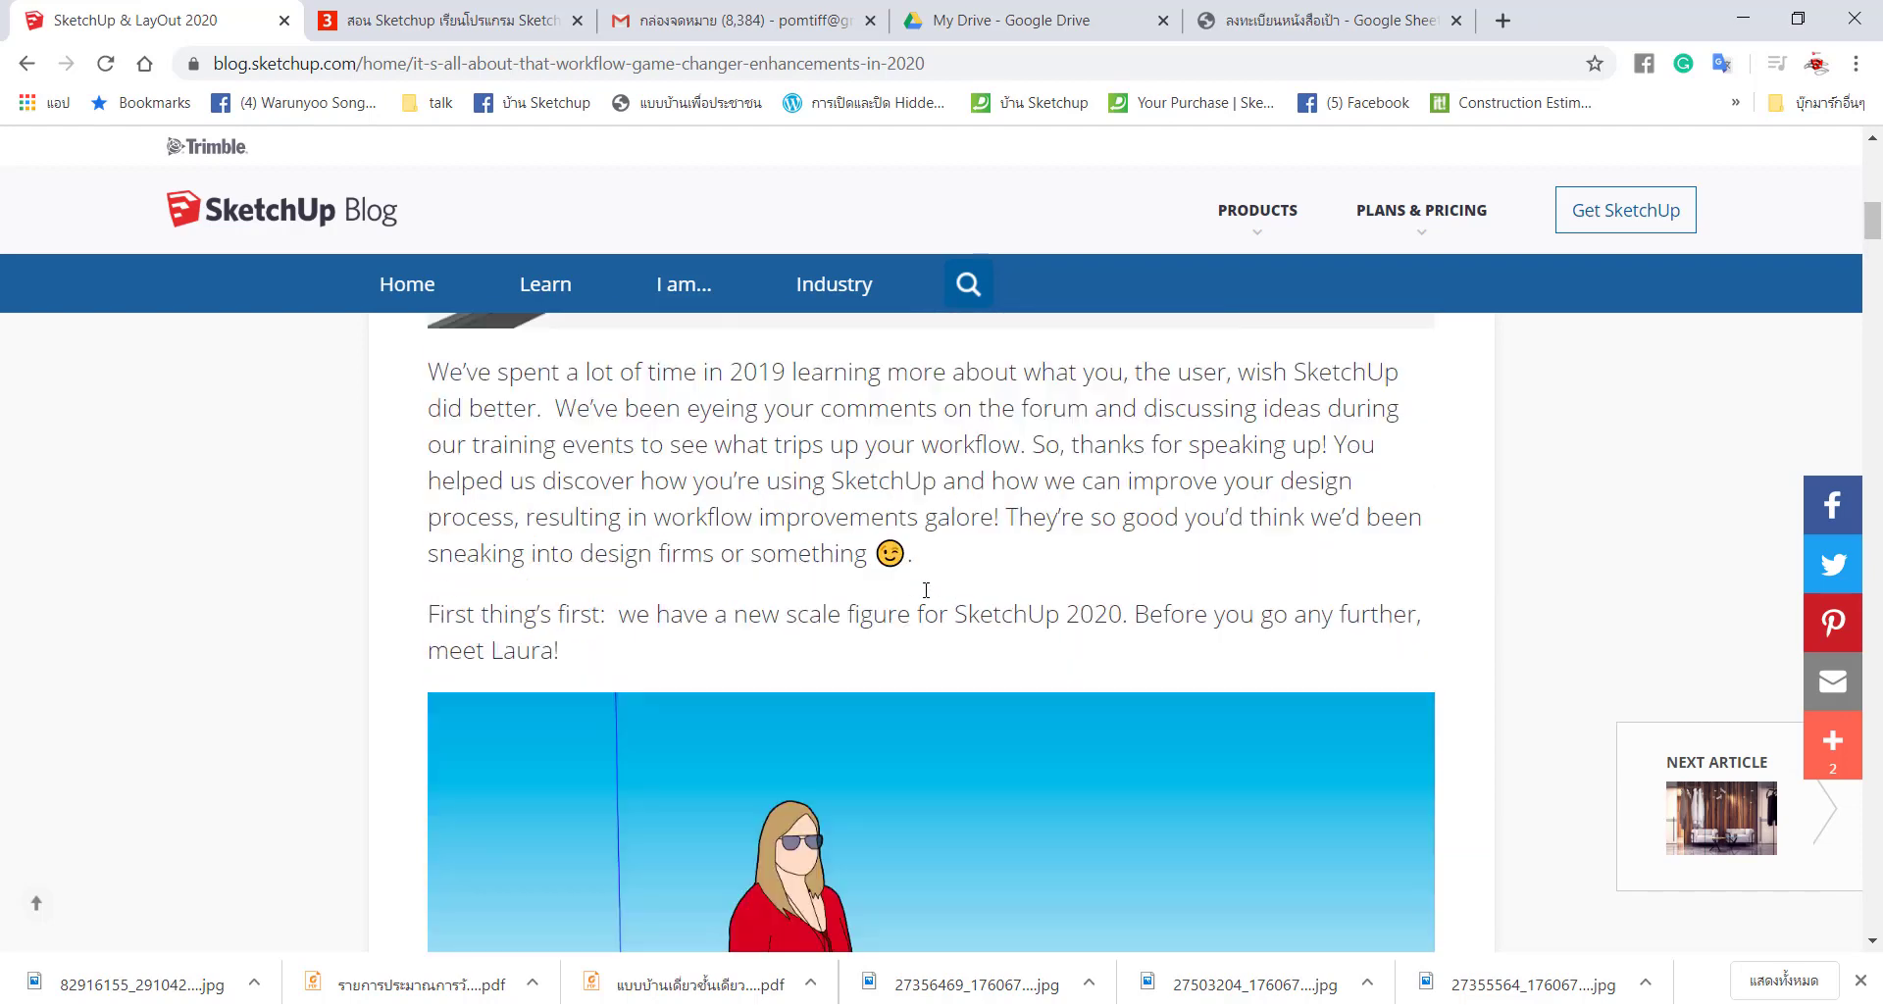
scroll(924, 597, "down", 3)
scroll(757, 592, "down", 1)
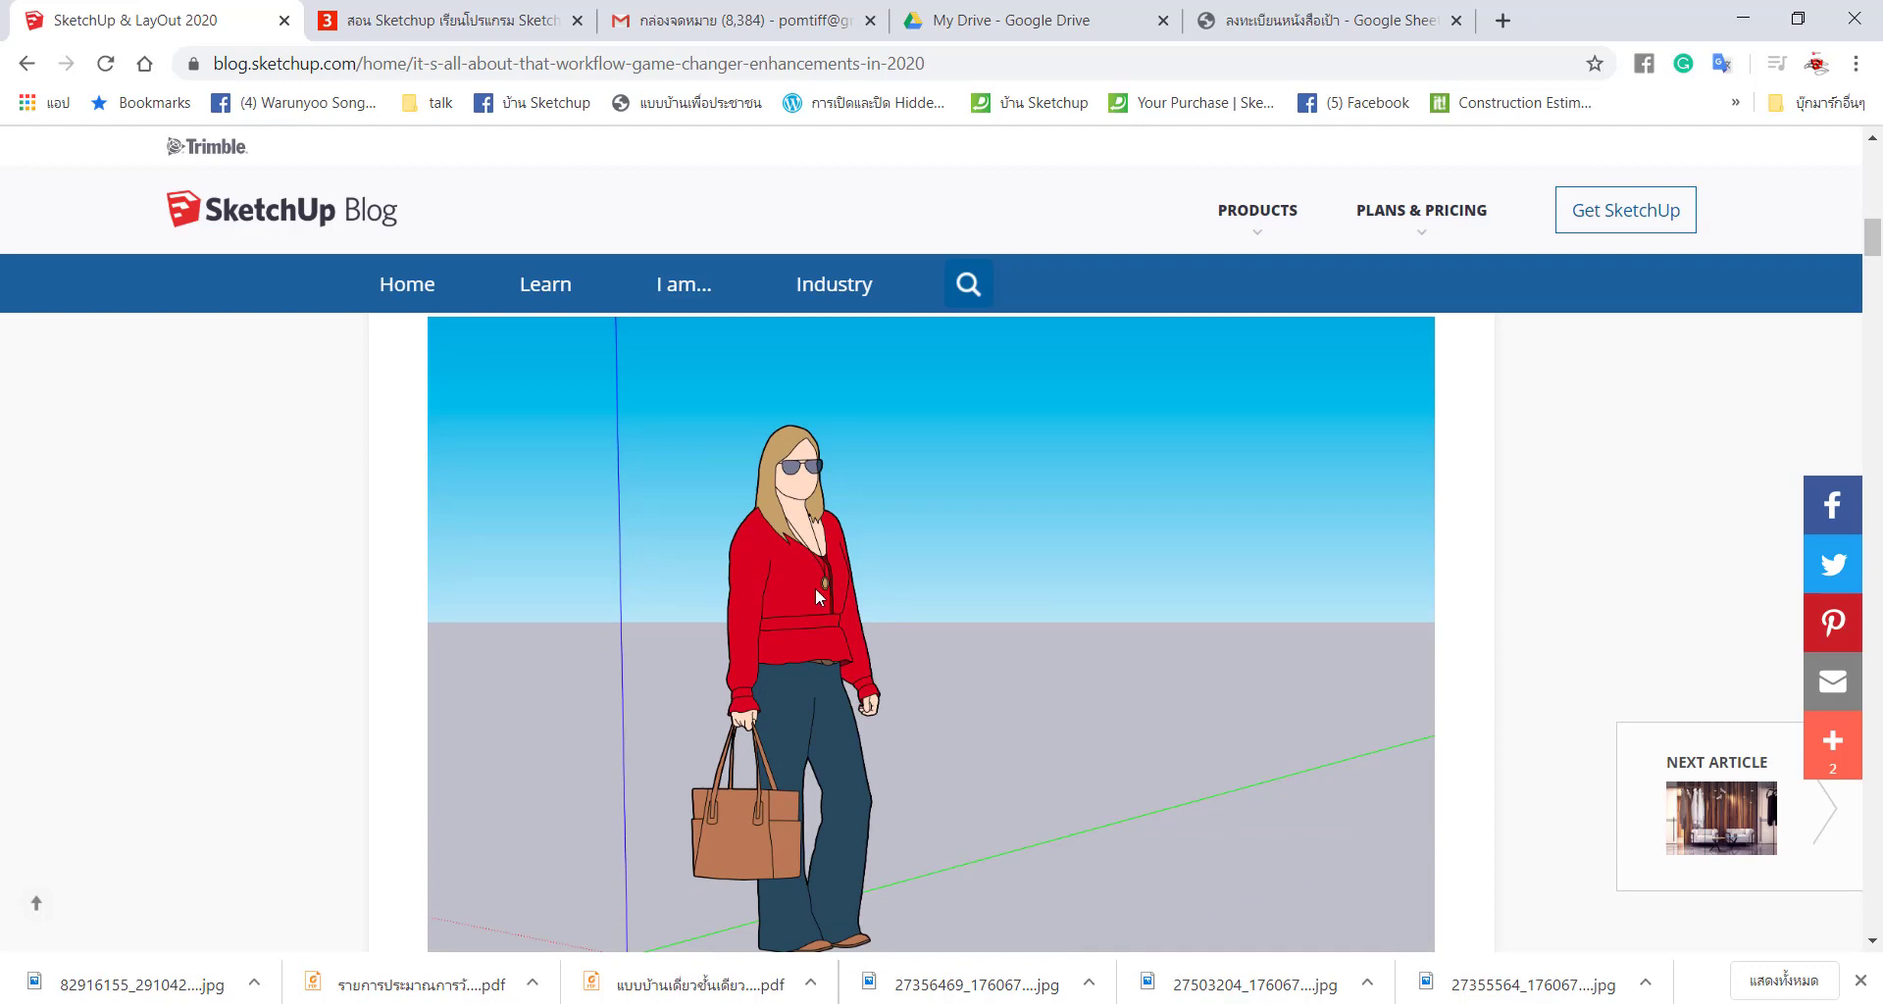
scroll(815, 587, "down", 2)
scroll(820, 608, "down", 2)
scroll(835, 616, "up", 8)
scroll(835, 612, "down", 3)
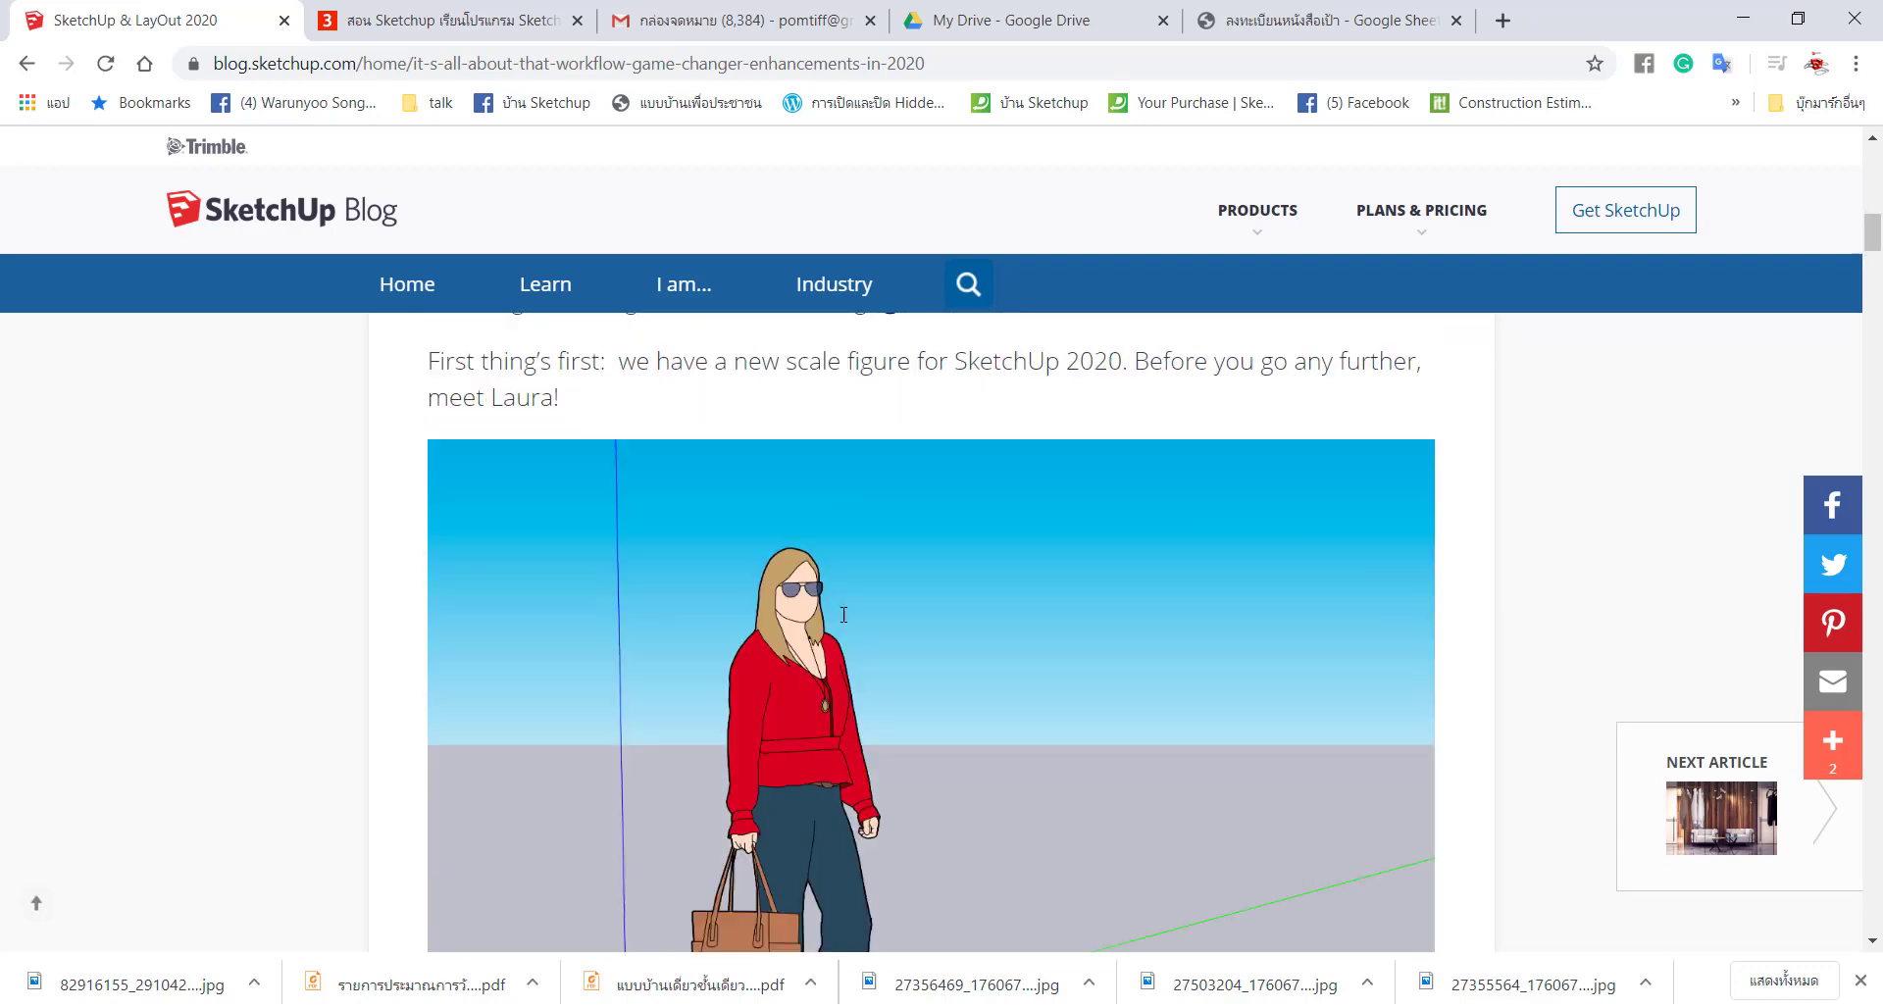
scroll(839, 616, "down", 1)
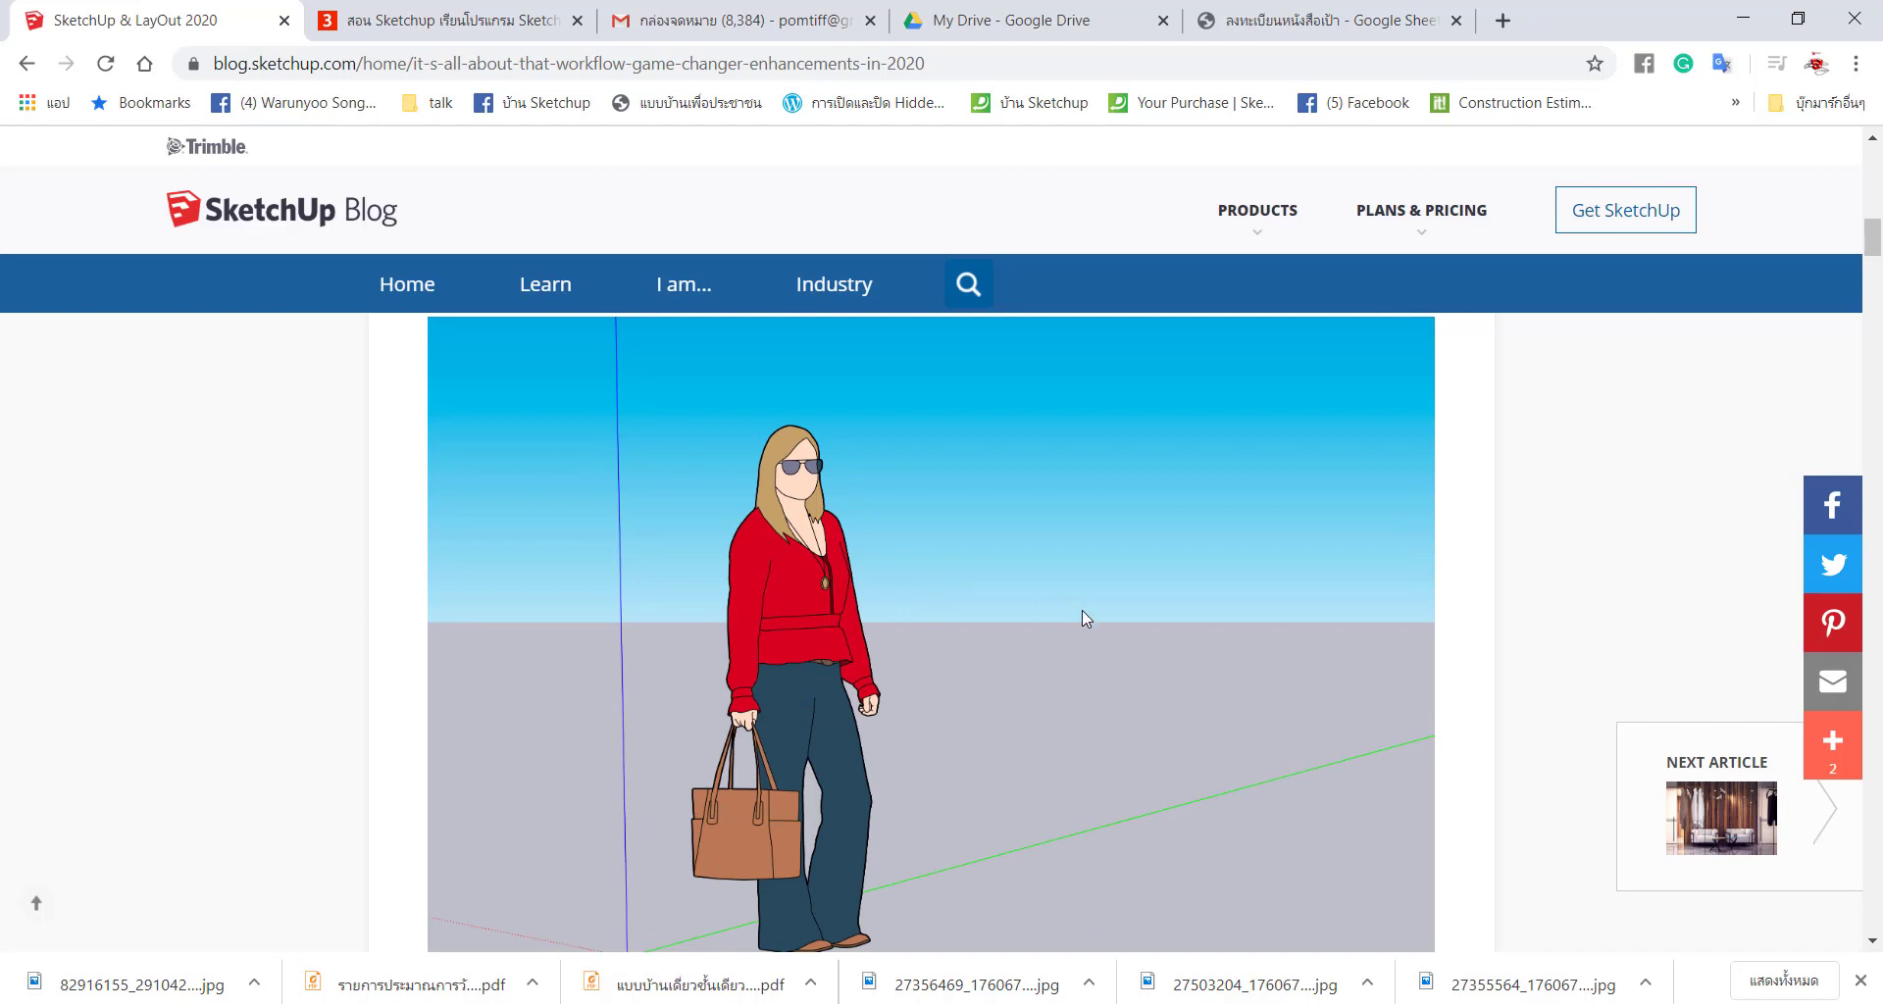
scroll(981, 802, "down", 1)
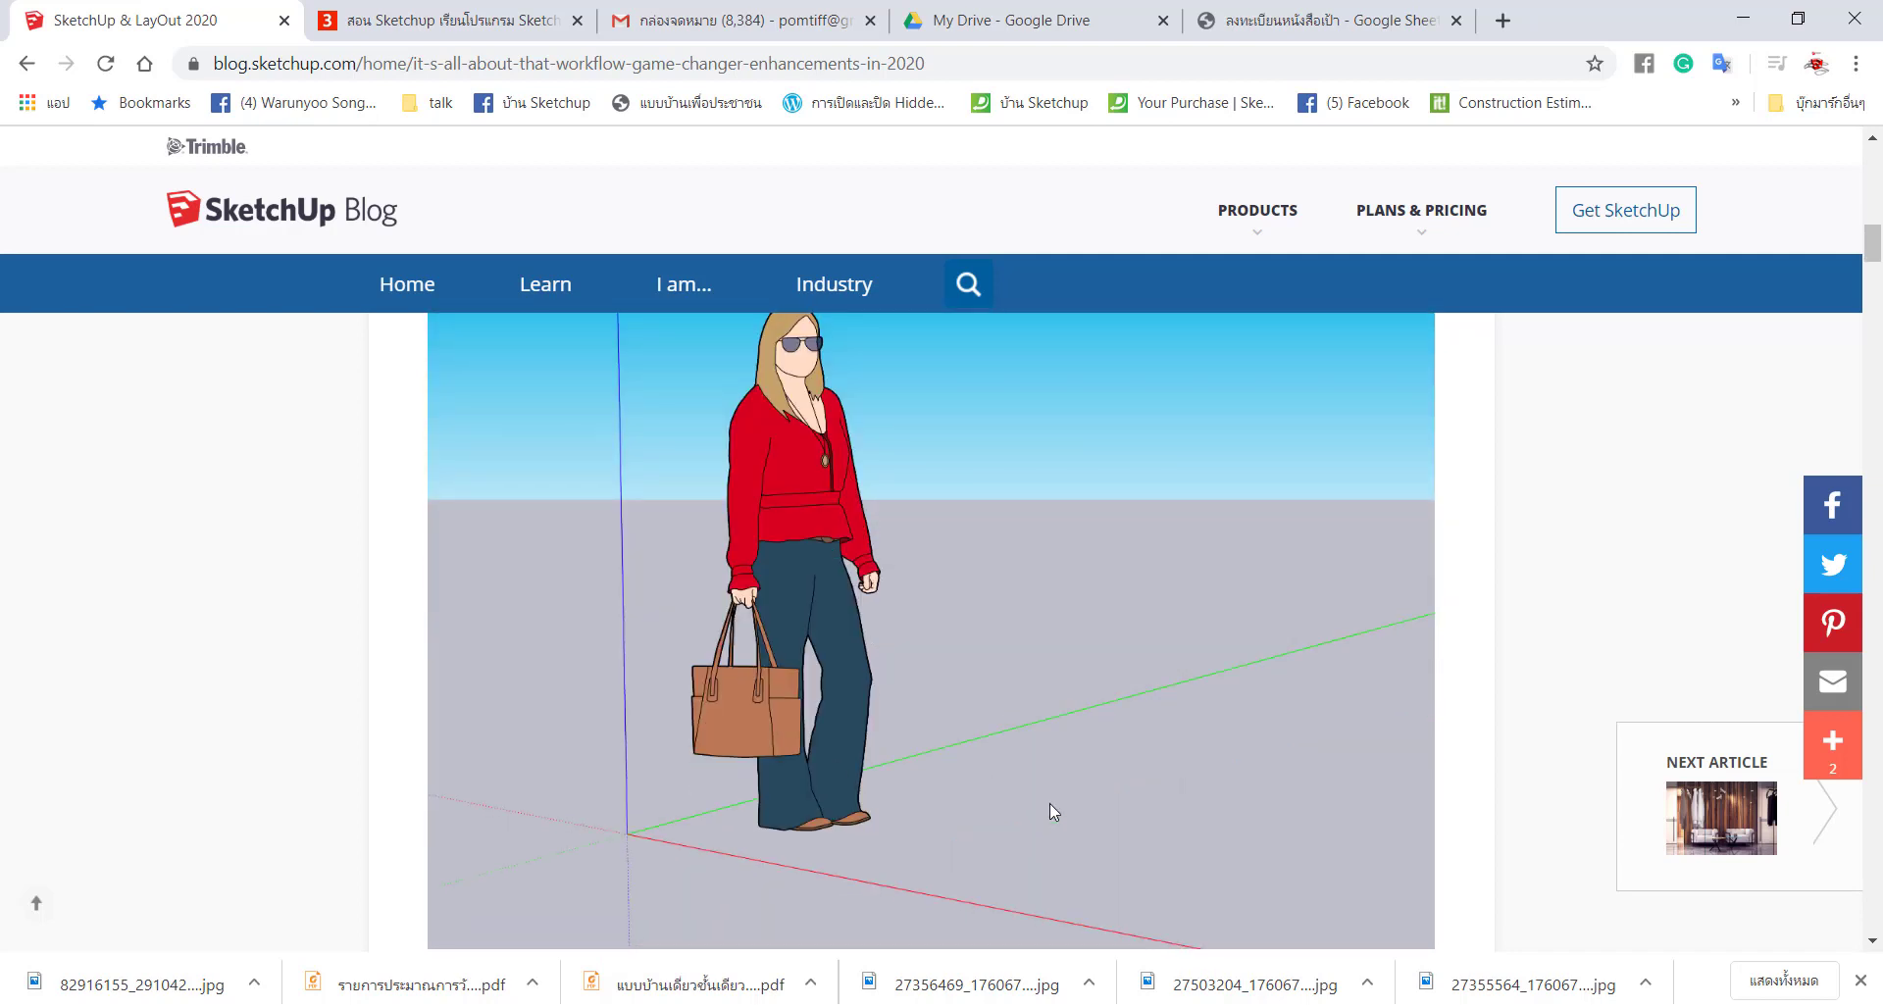
scroll(1081, 504, "up", 1)
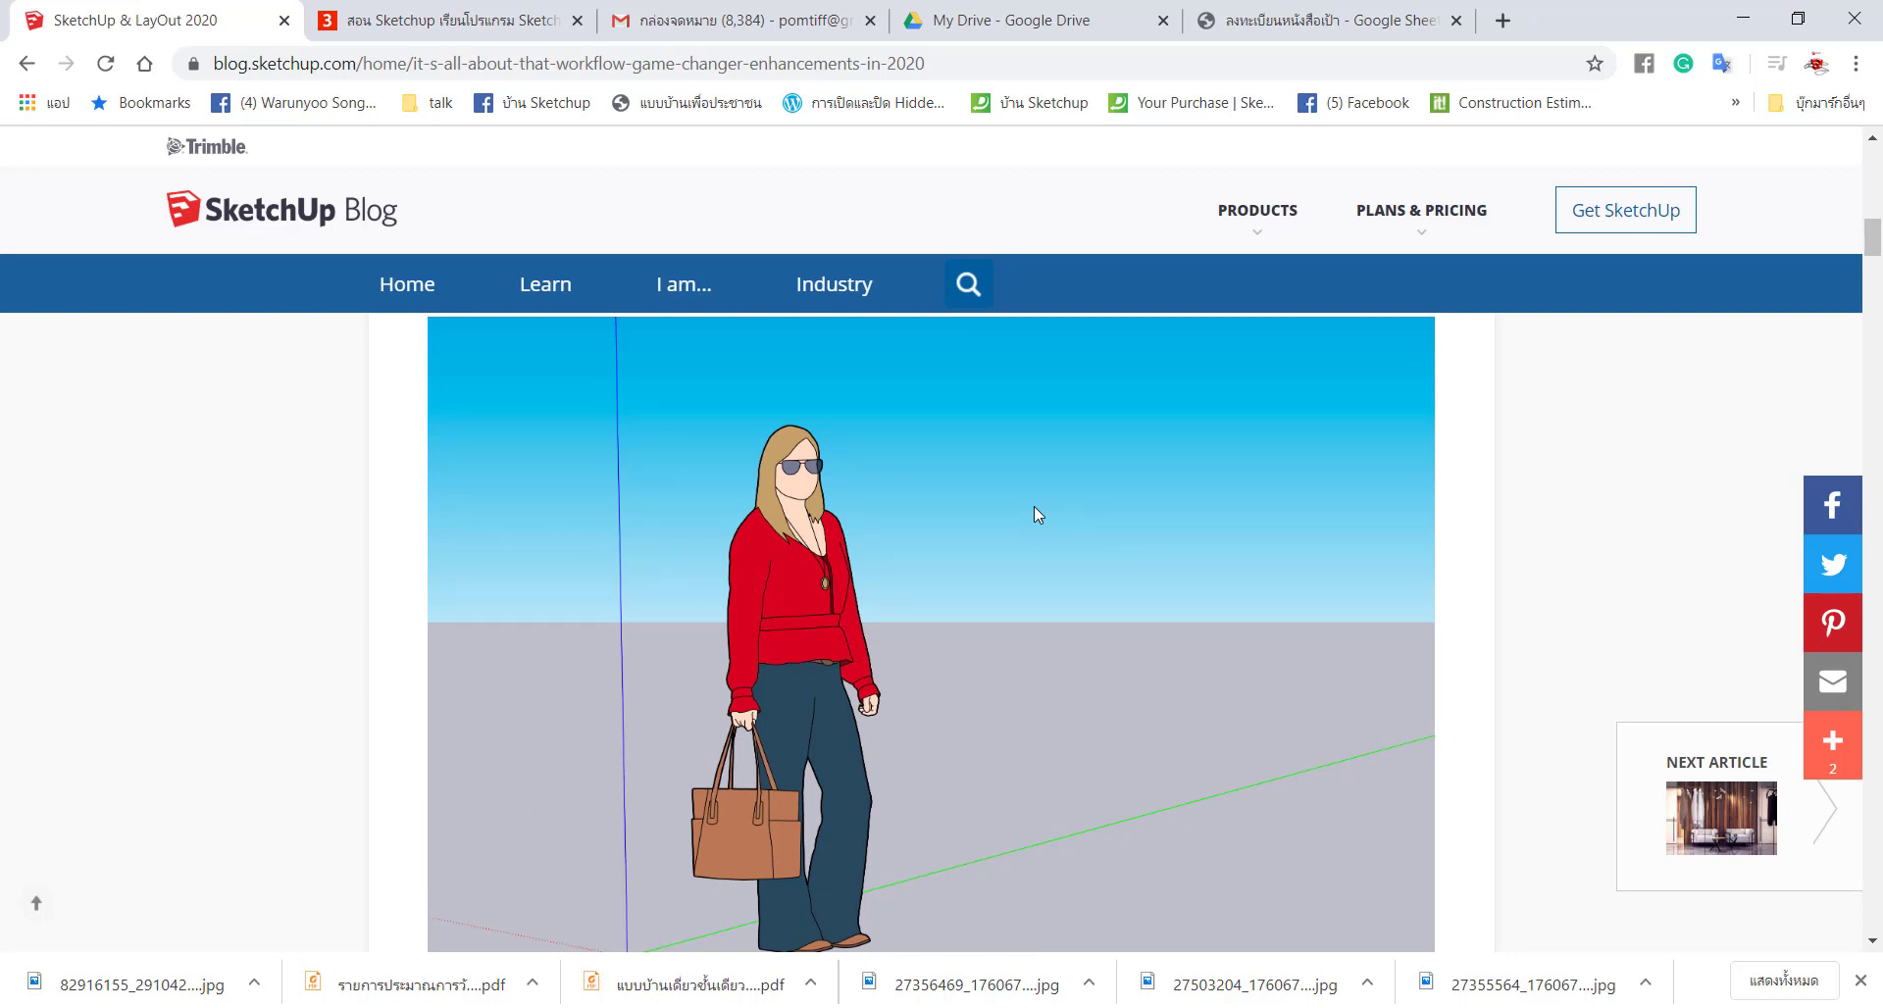
scroll(1034, 506, "up", 3)
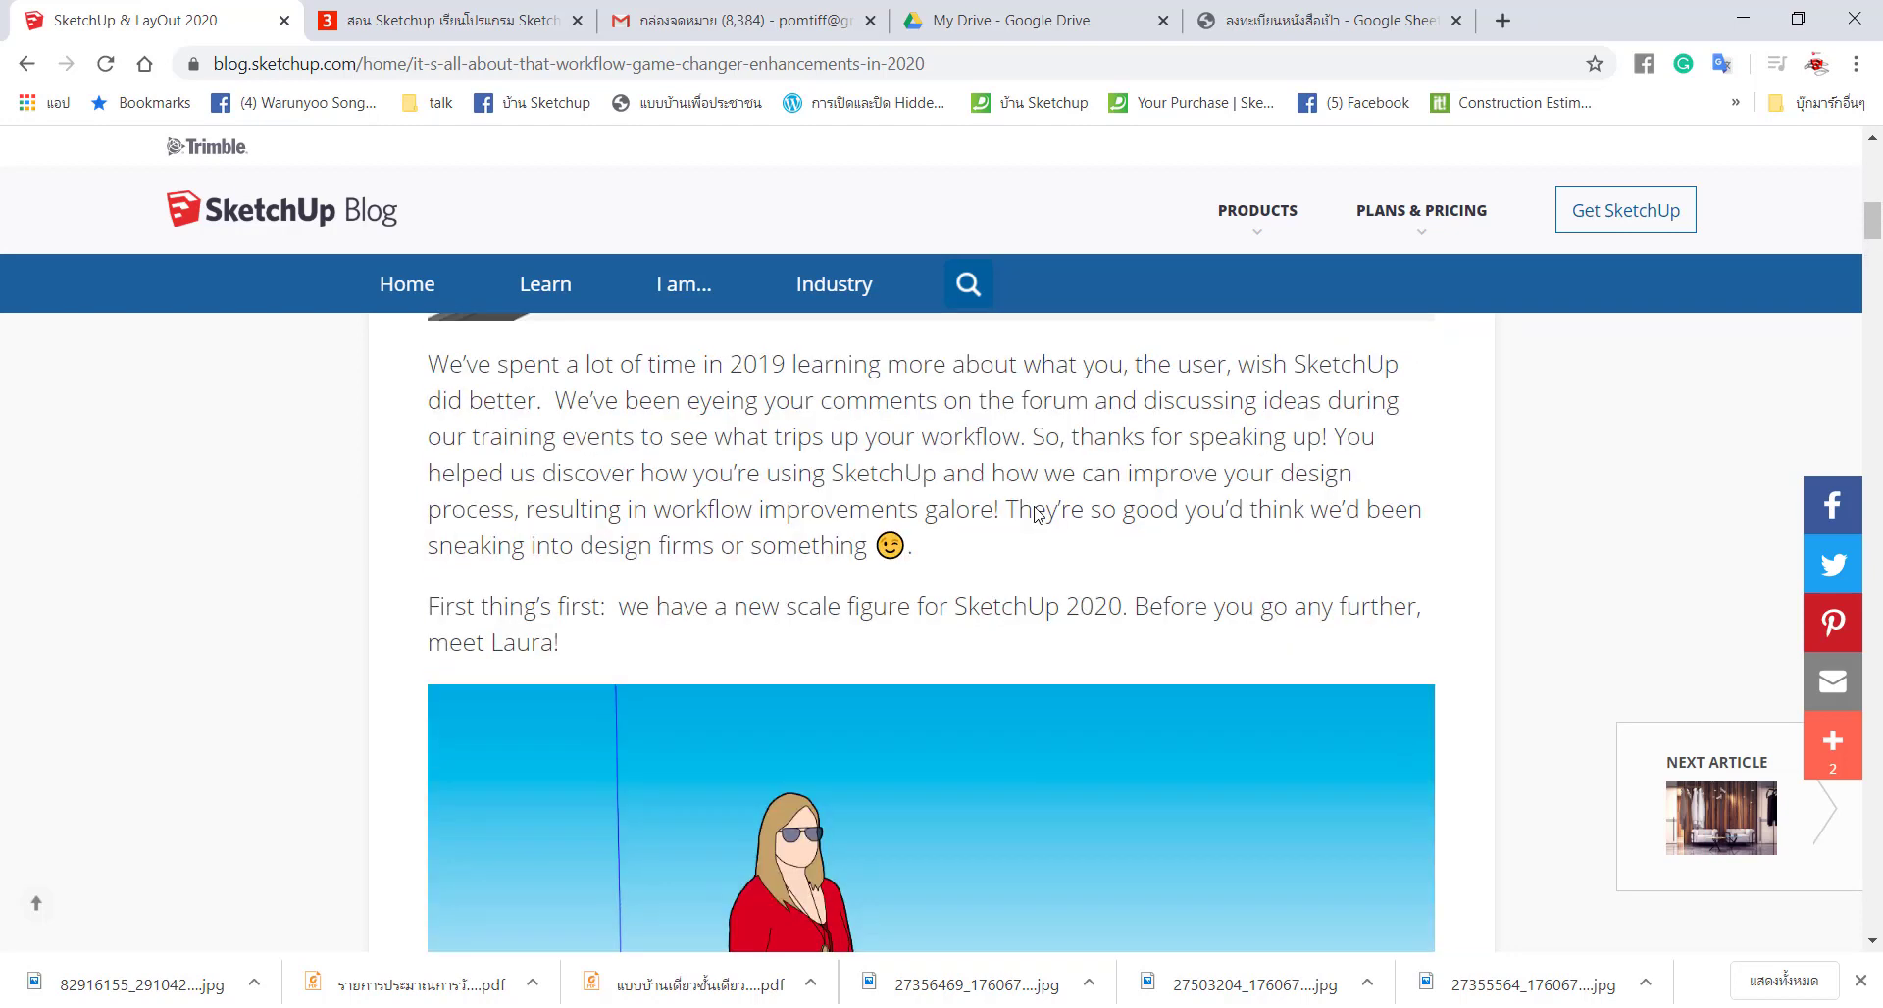
scroll(1030, 510, "down", 2)
scroll(1016, 516, "down", 5)
scroll(1016, 516, "down", 3)
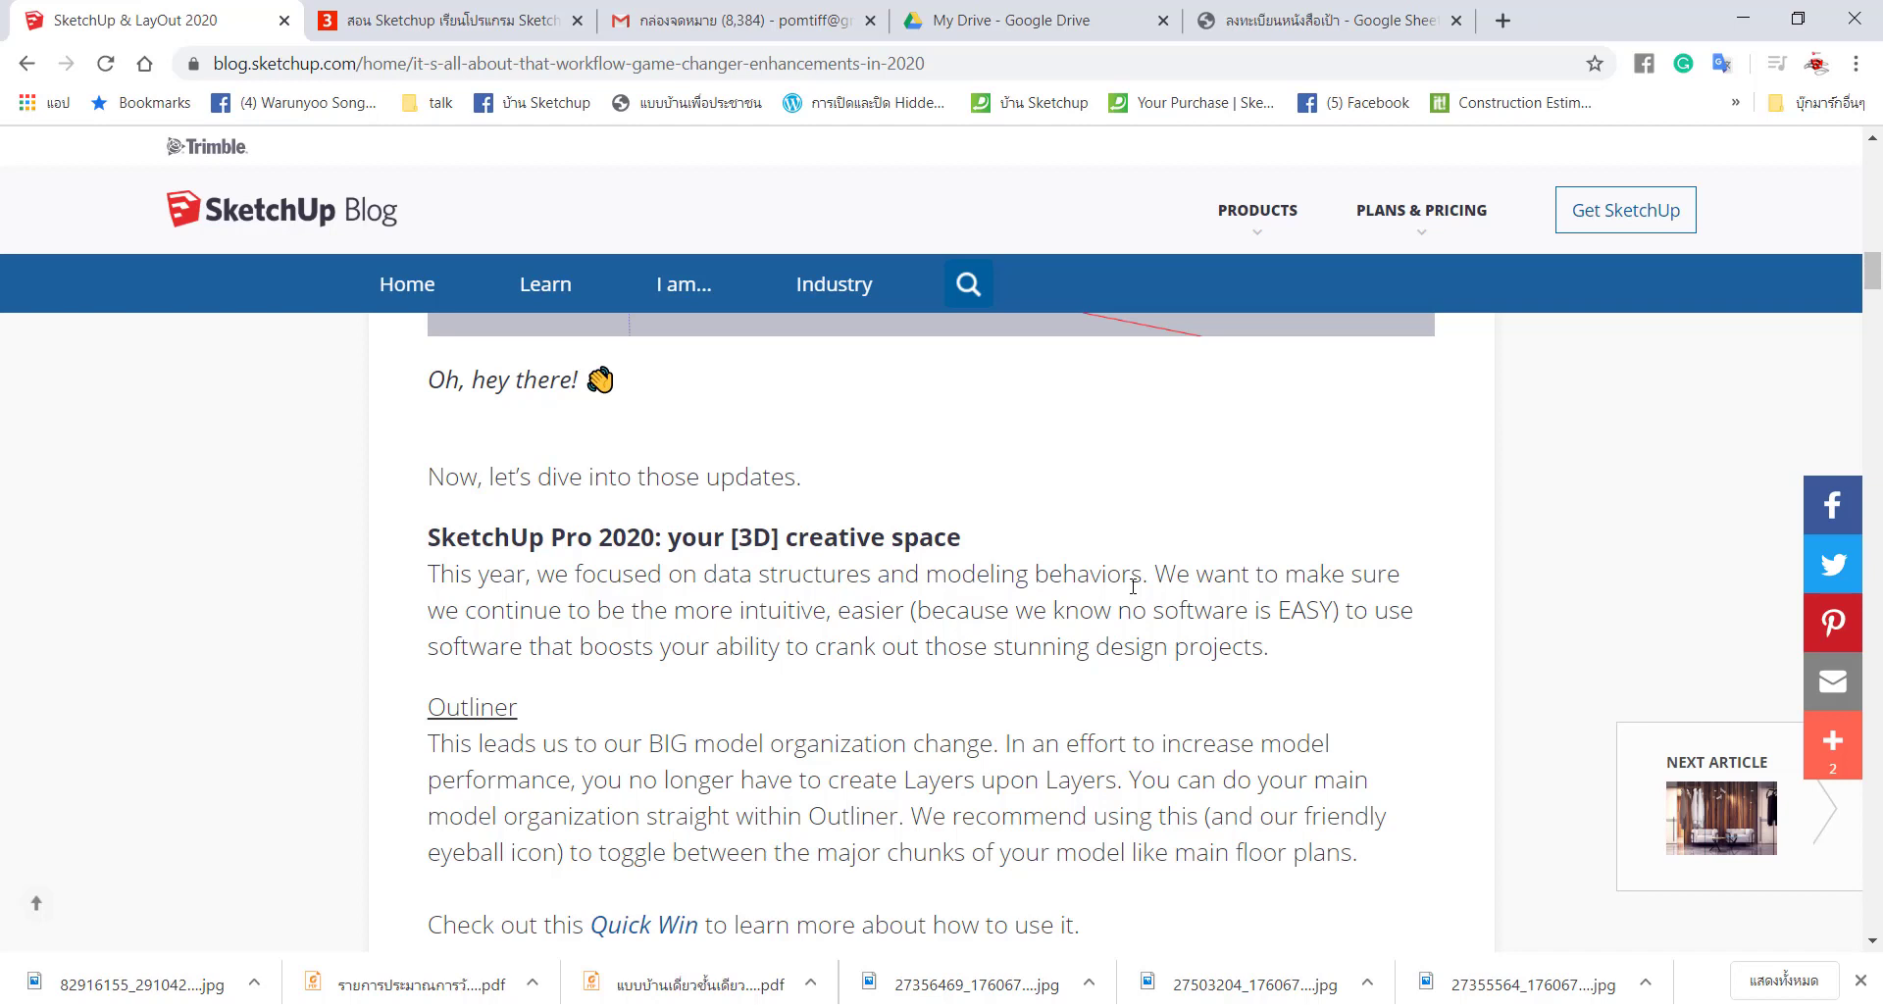
scroll(1133, 587, "down", 2)
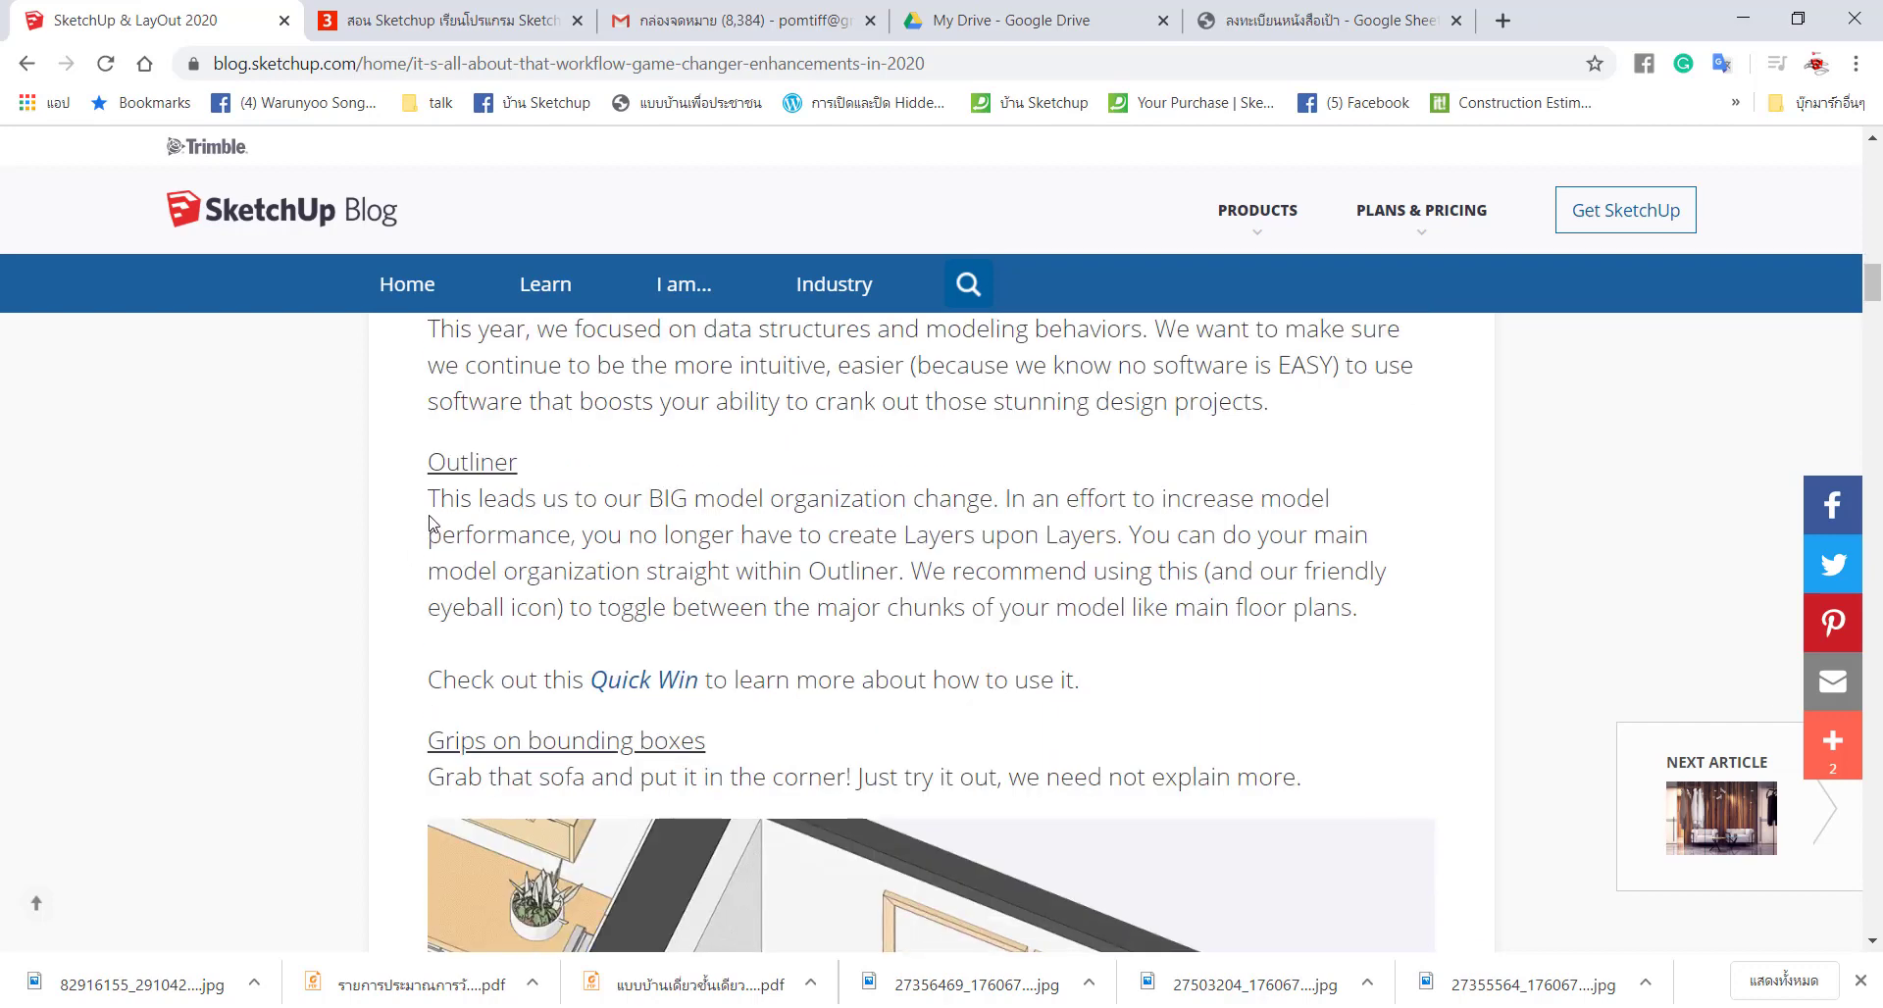
scroll(693, 570, "down", 1)
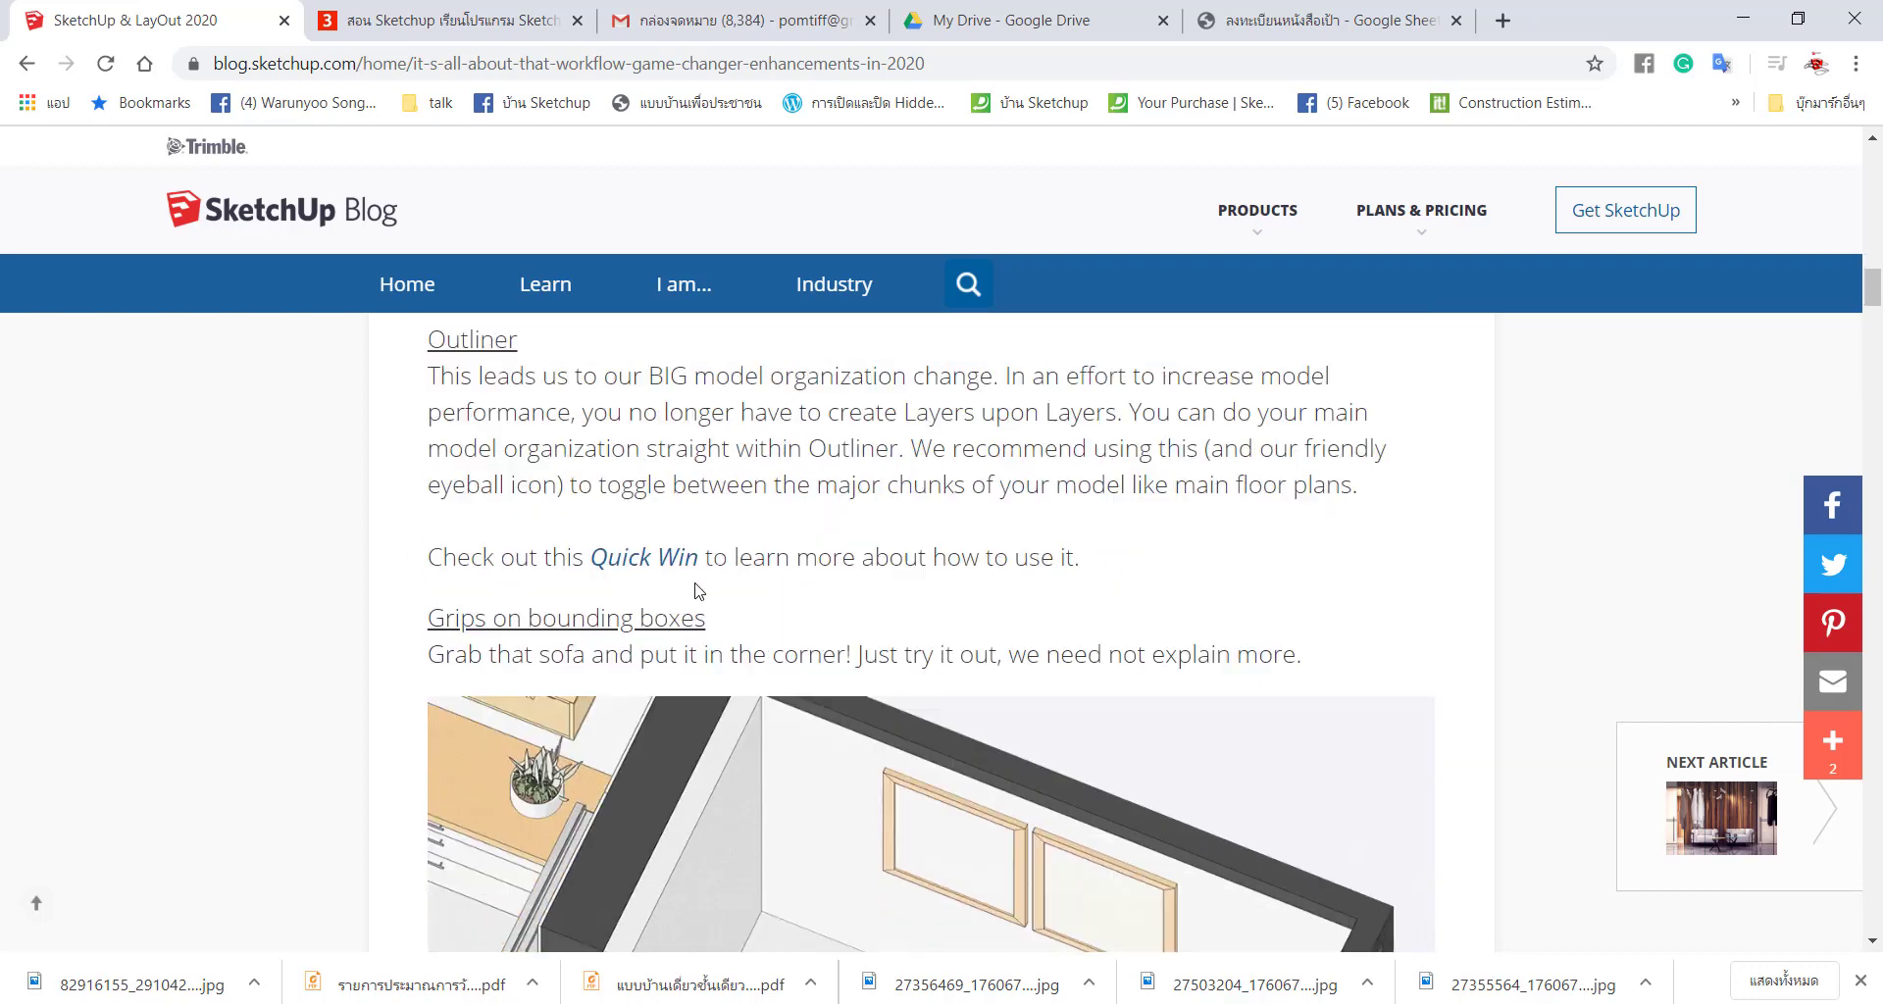
scroll(714, 600, "down", 2)
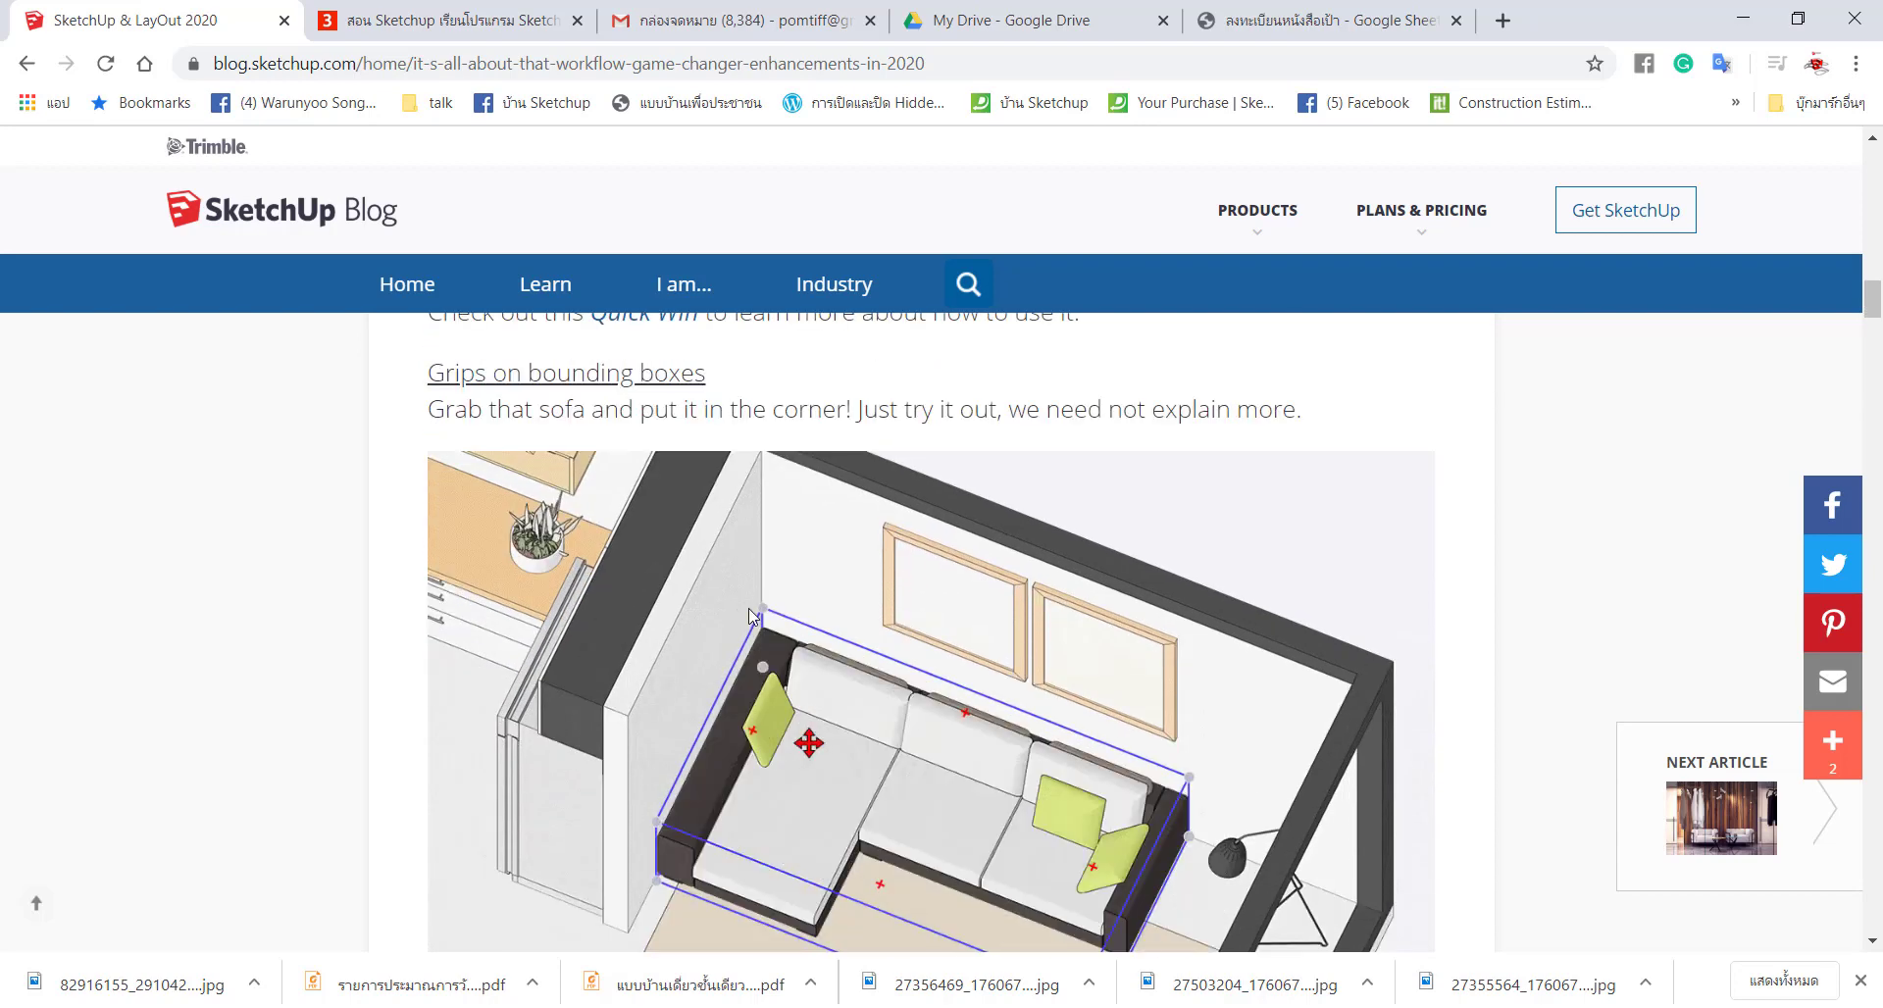
scroll(736, 608, "up", 3)
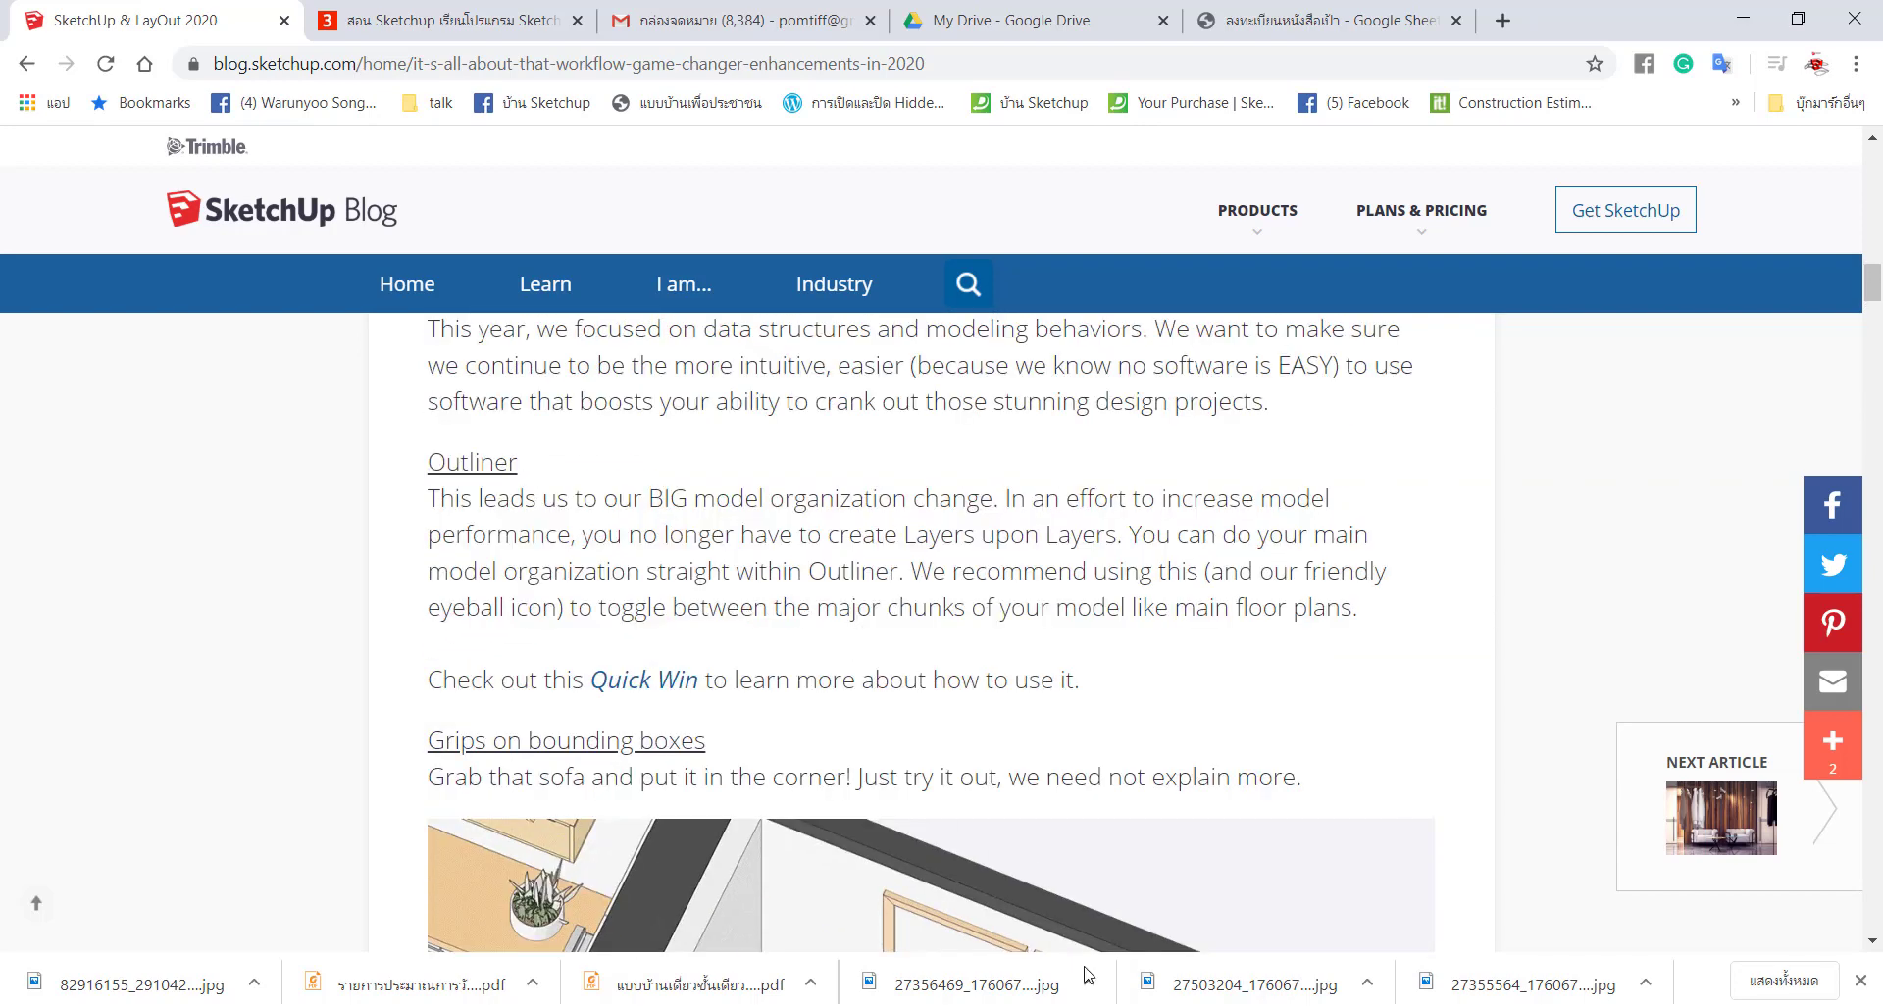
key("alt+Tab")
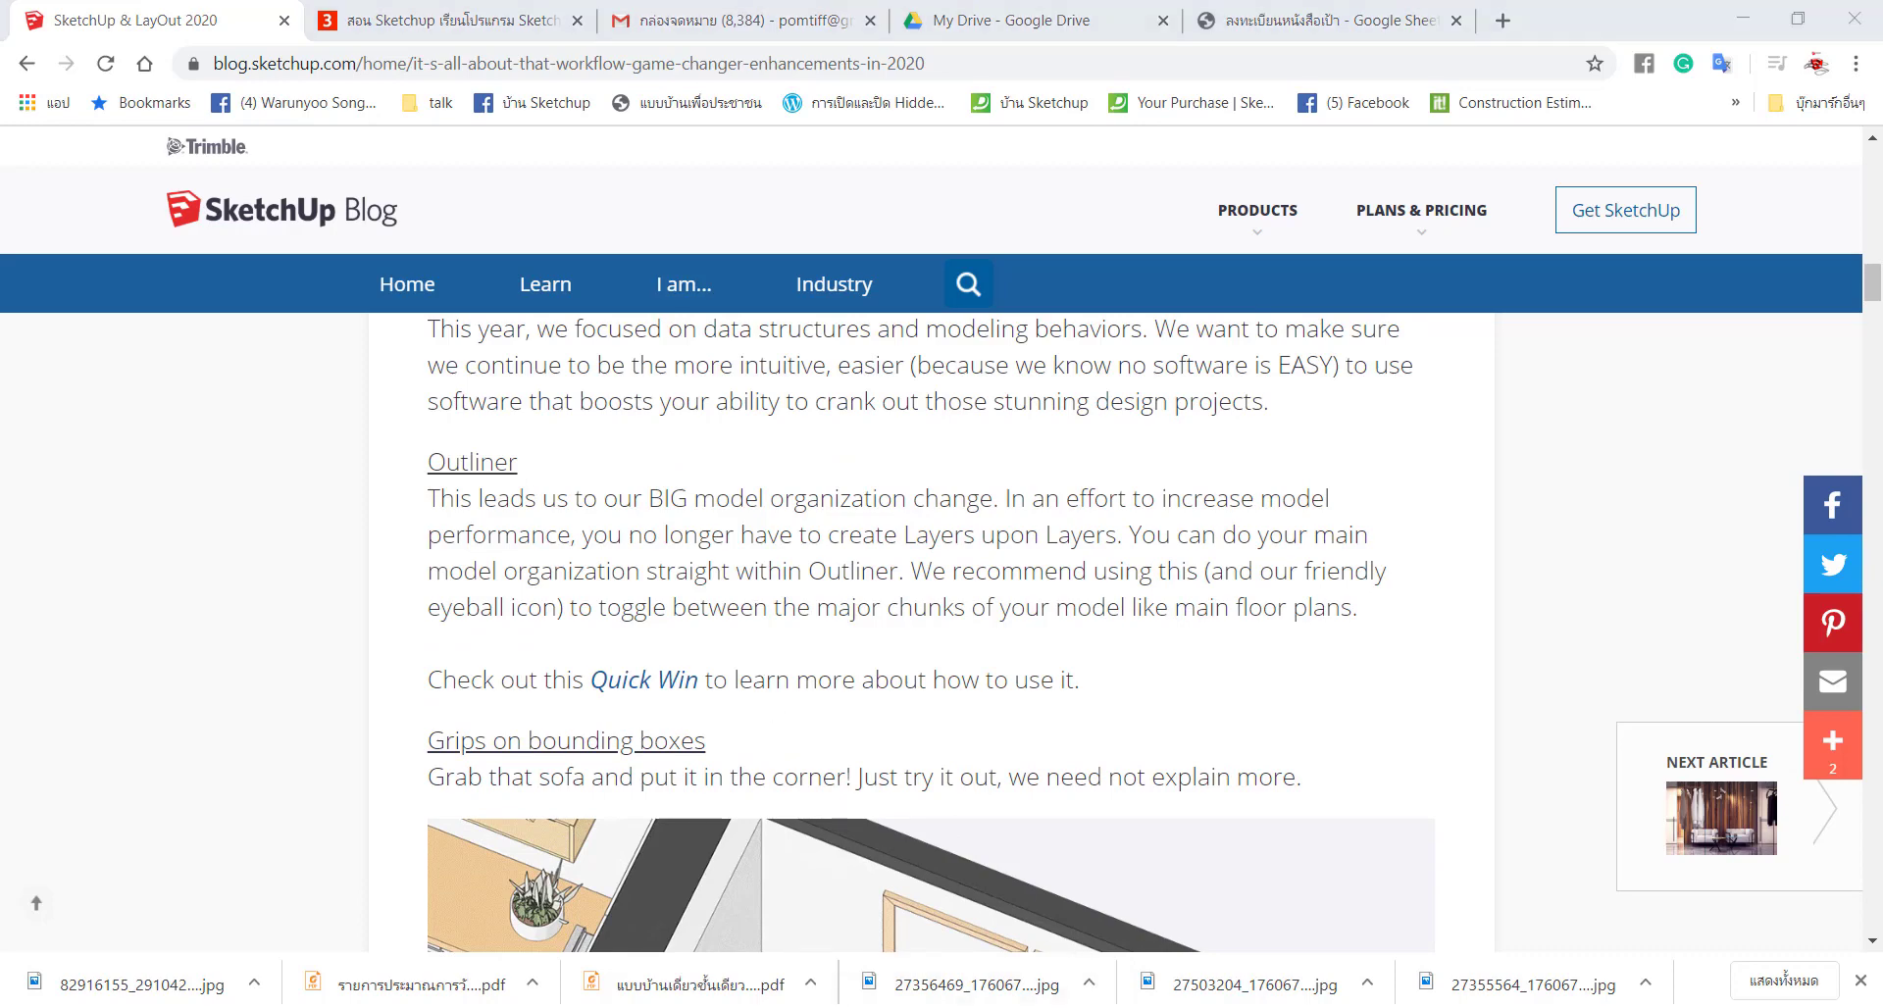
Step: Load the Components Sampler collection and place the Bed beside the Laura figure
mouse_move(899, 702)
middle_mouse_down()
mouse_move(1015, 498)
mouse_move(1030, 598)
middle_mouse_up()
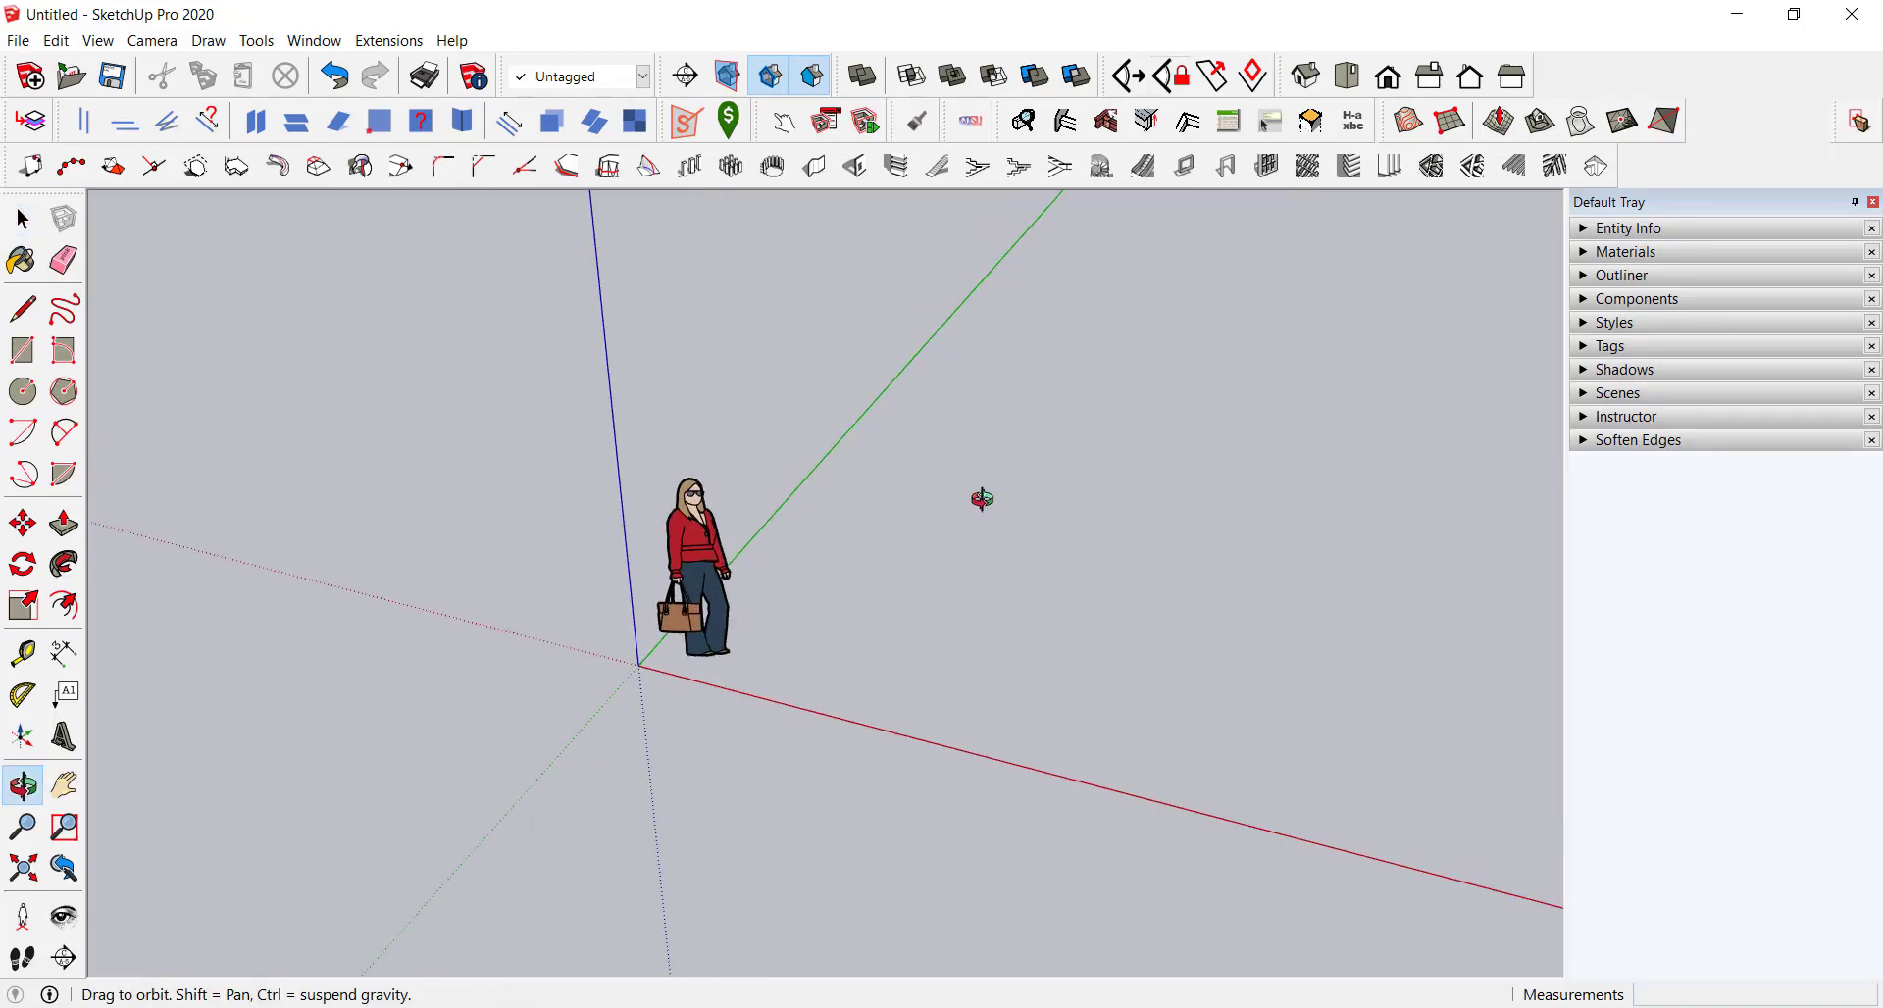
scroll(1030, 598, "up", 2)
key("r")
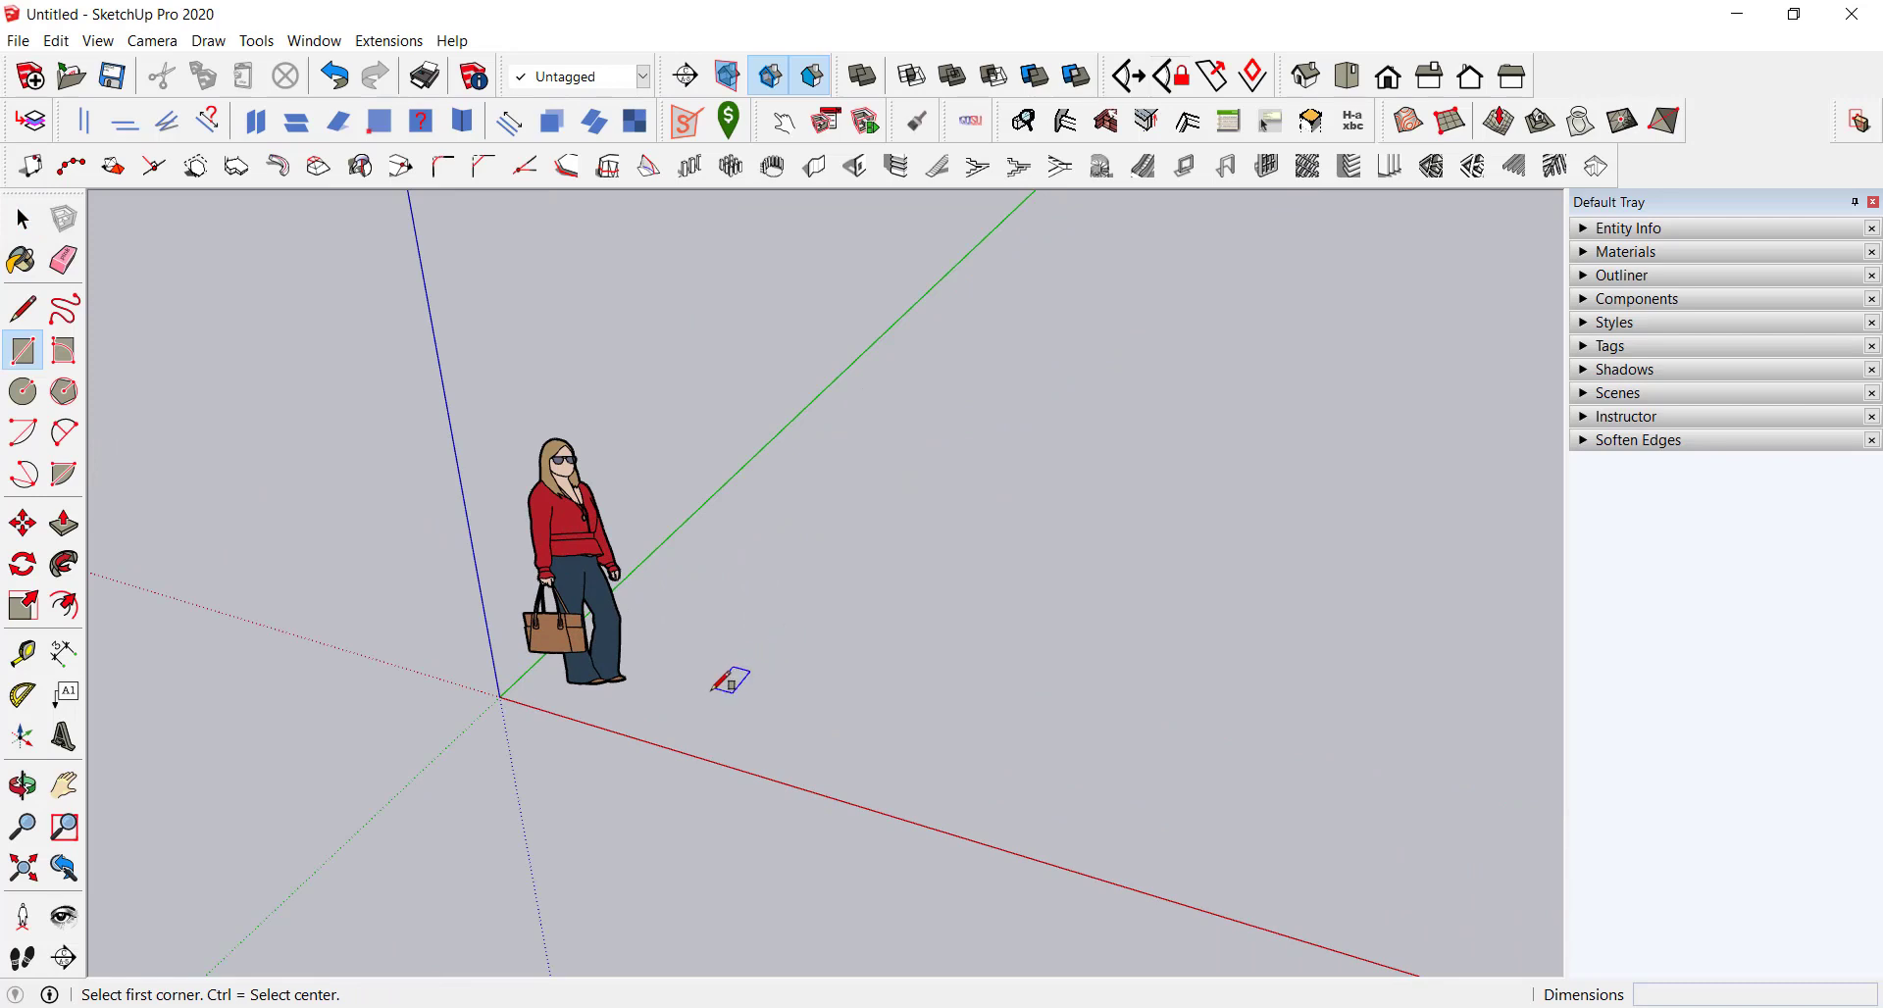
key("space")
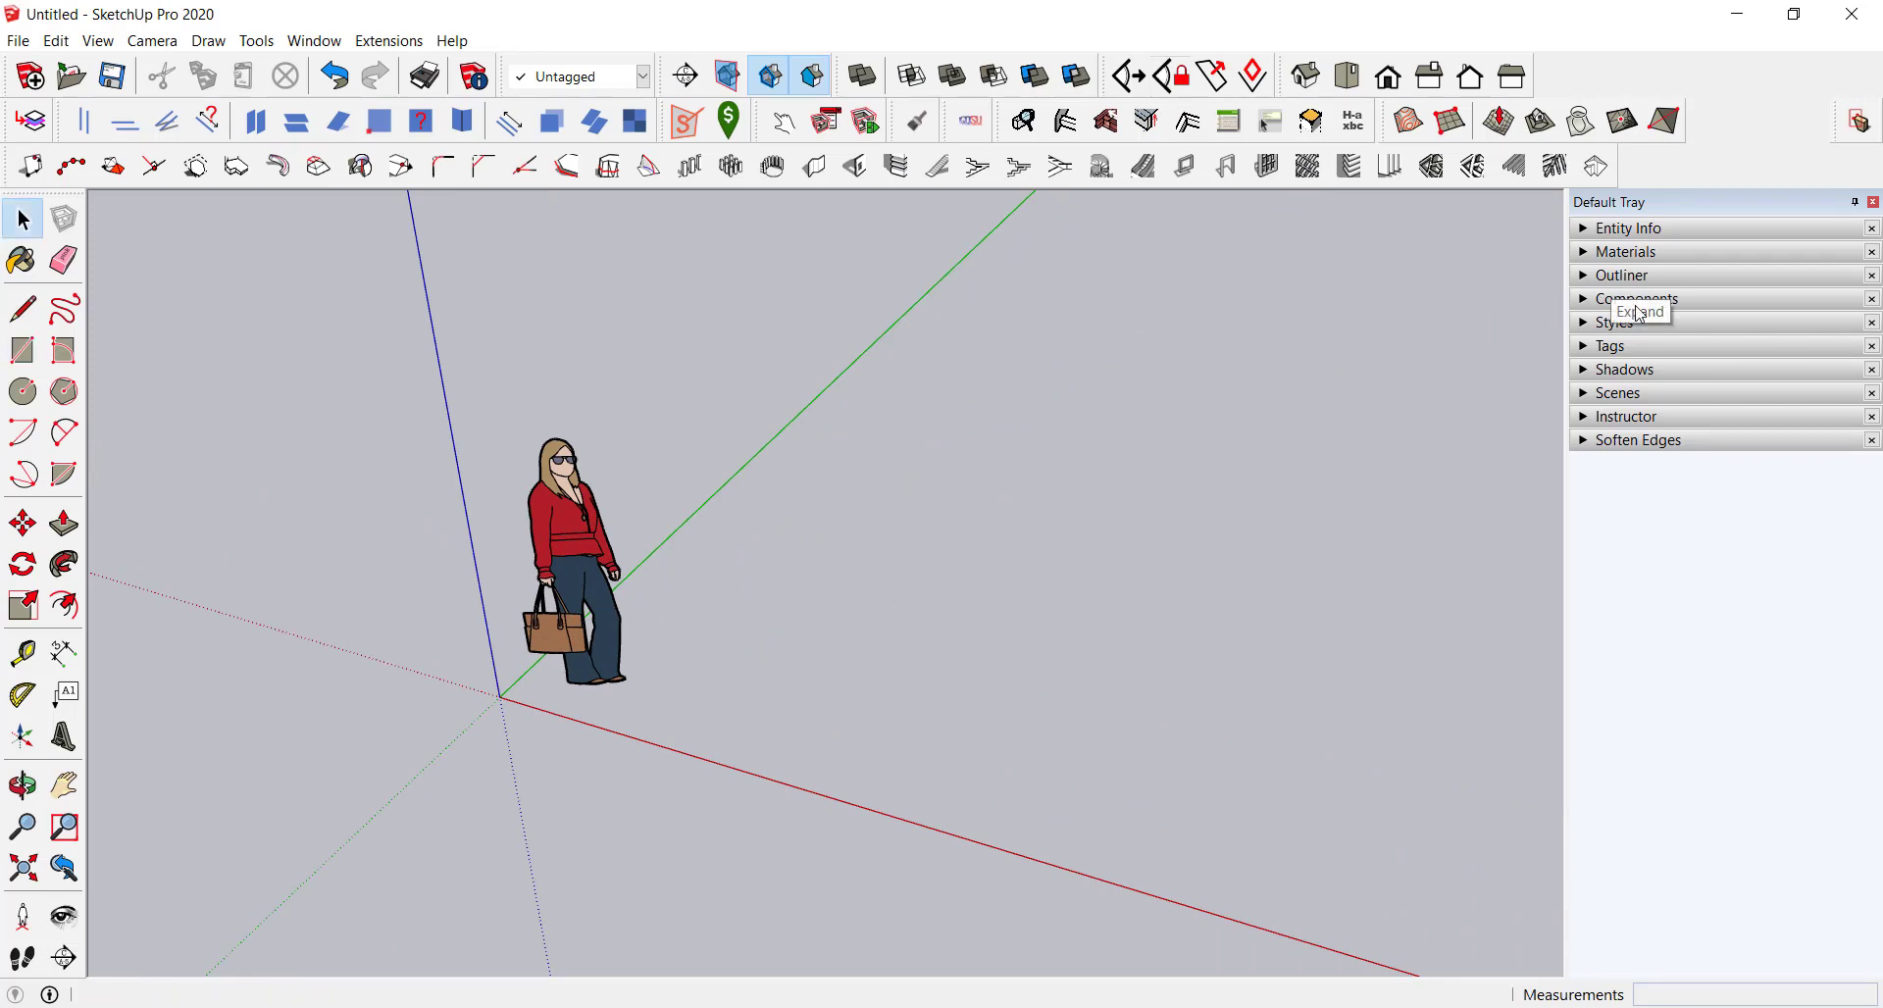
left_click(1633, 300)
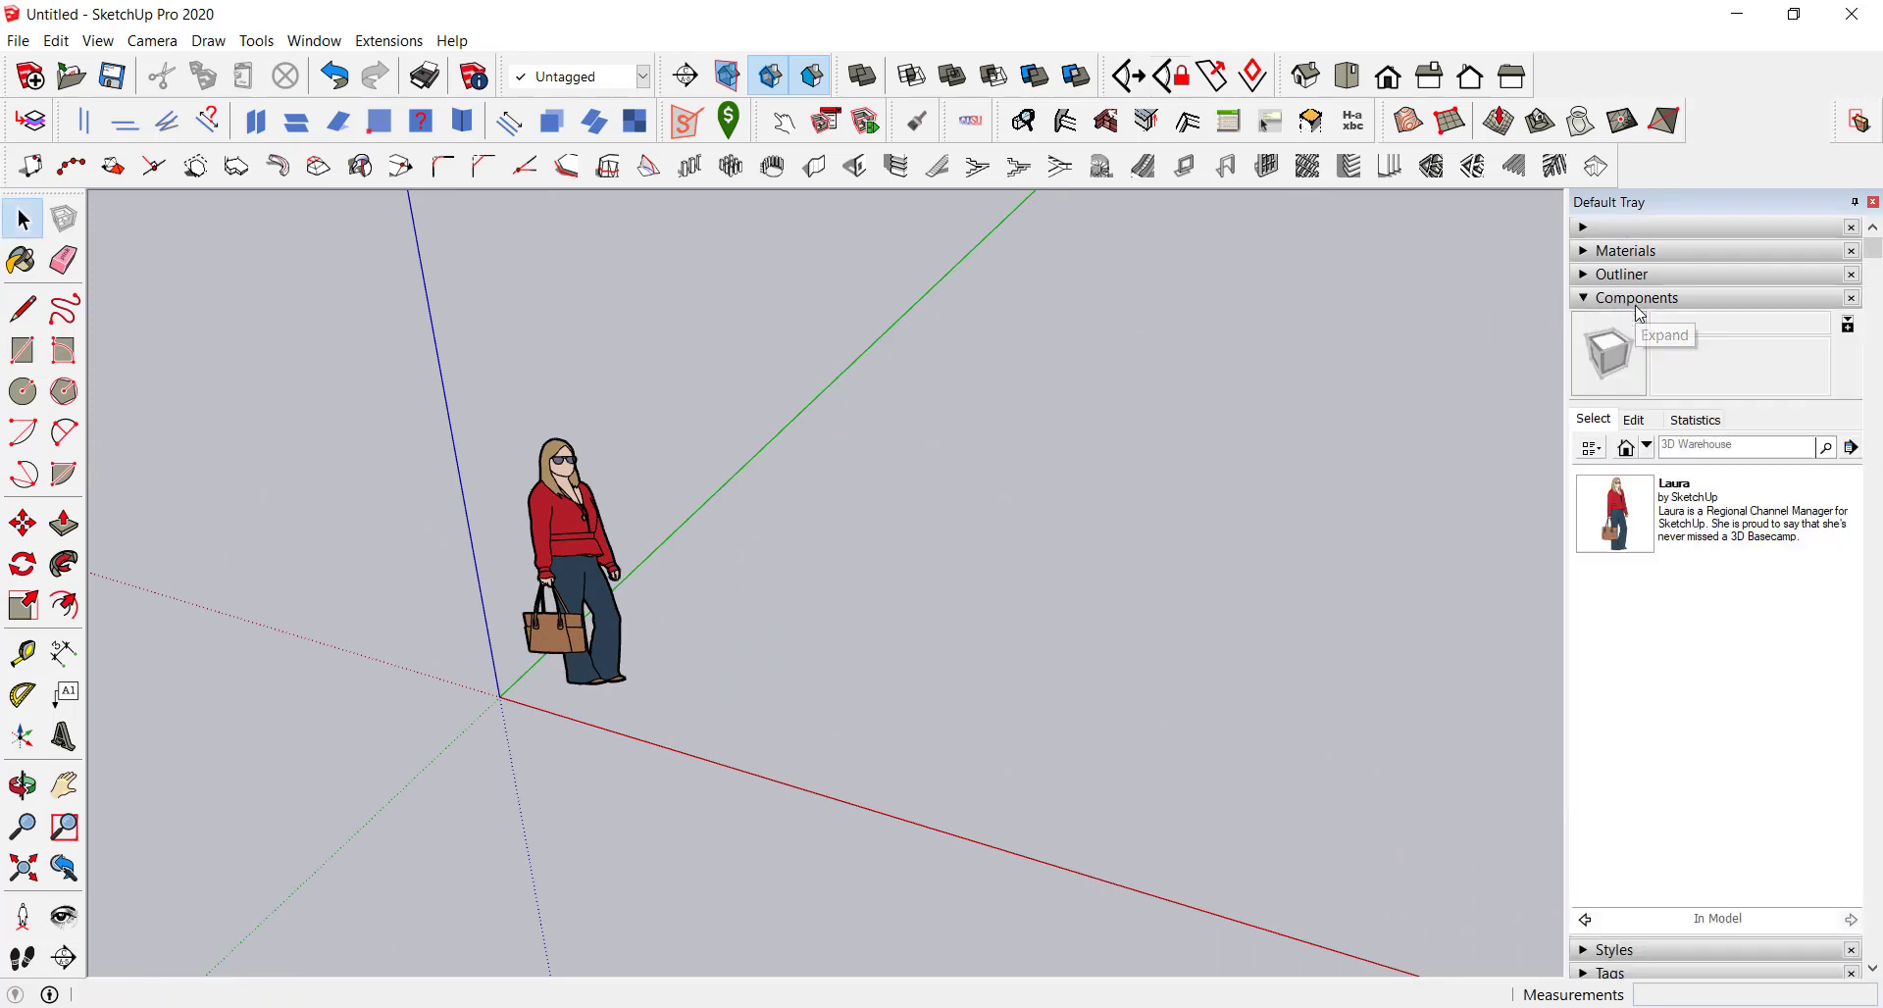
left_click(1648, 446)
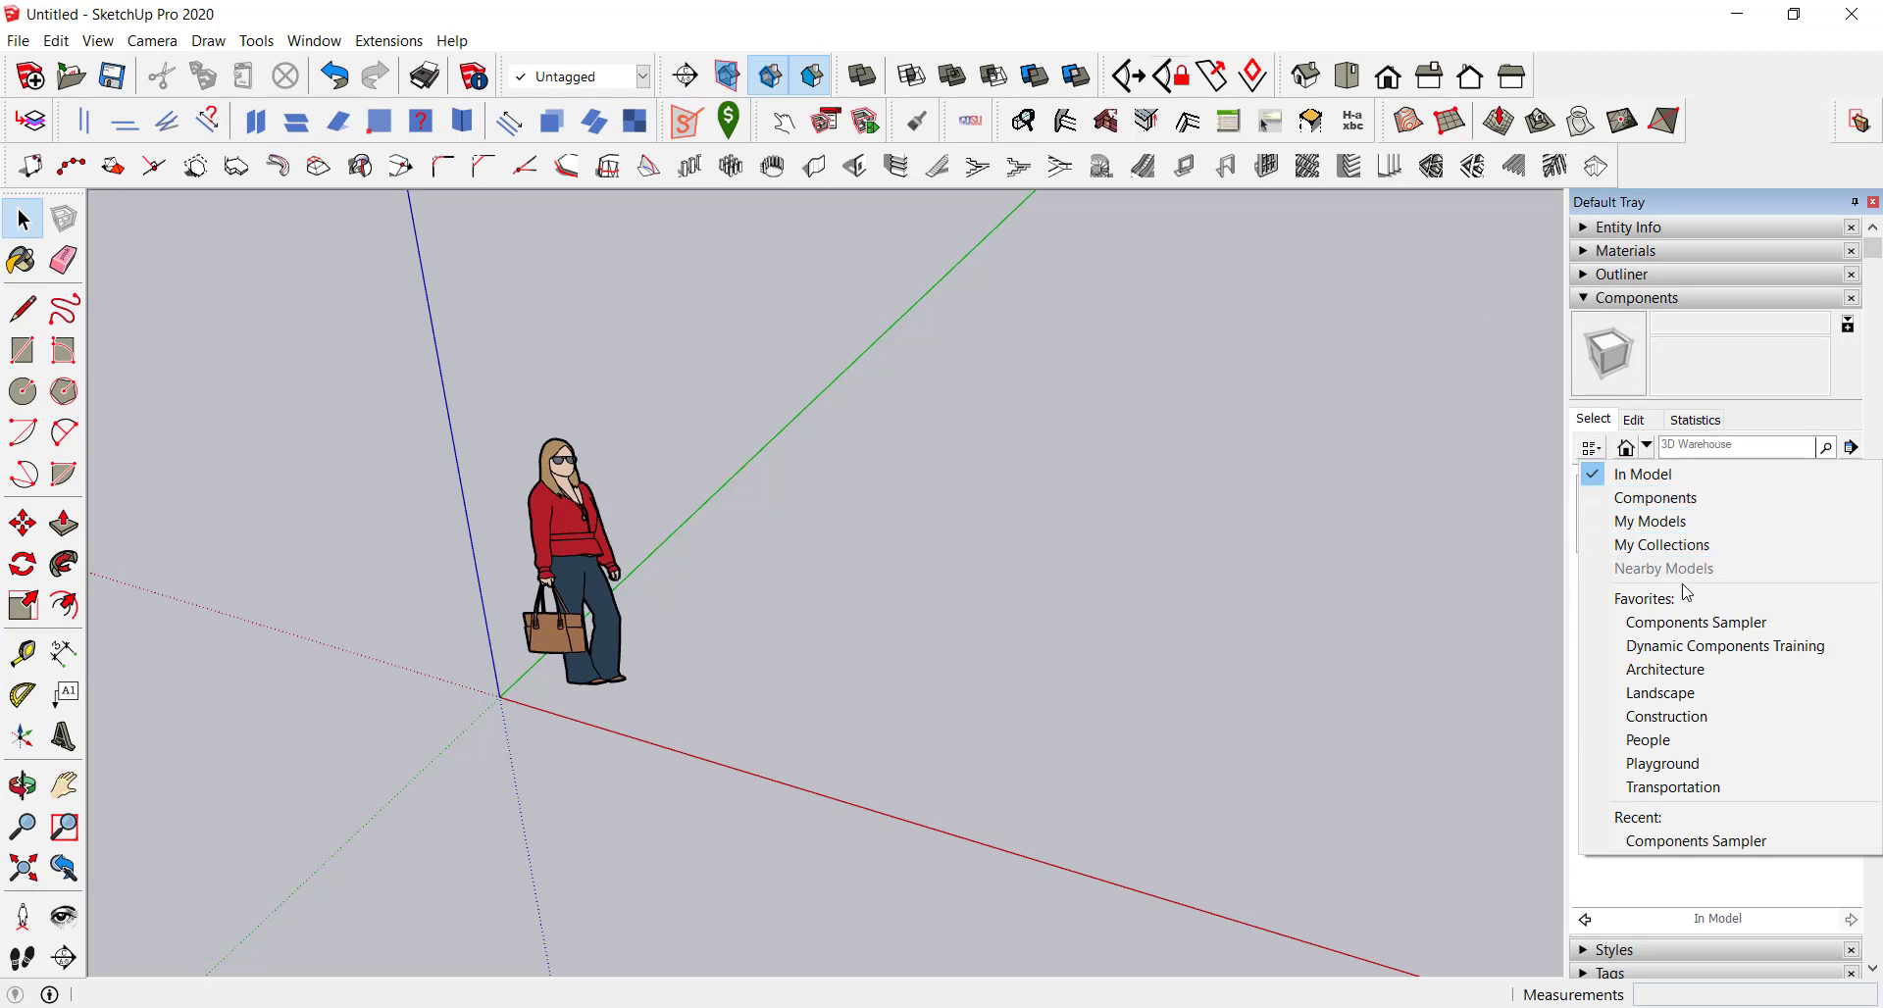
left_click(1685, 622)
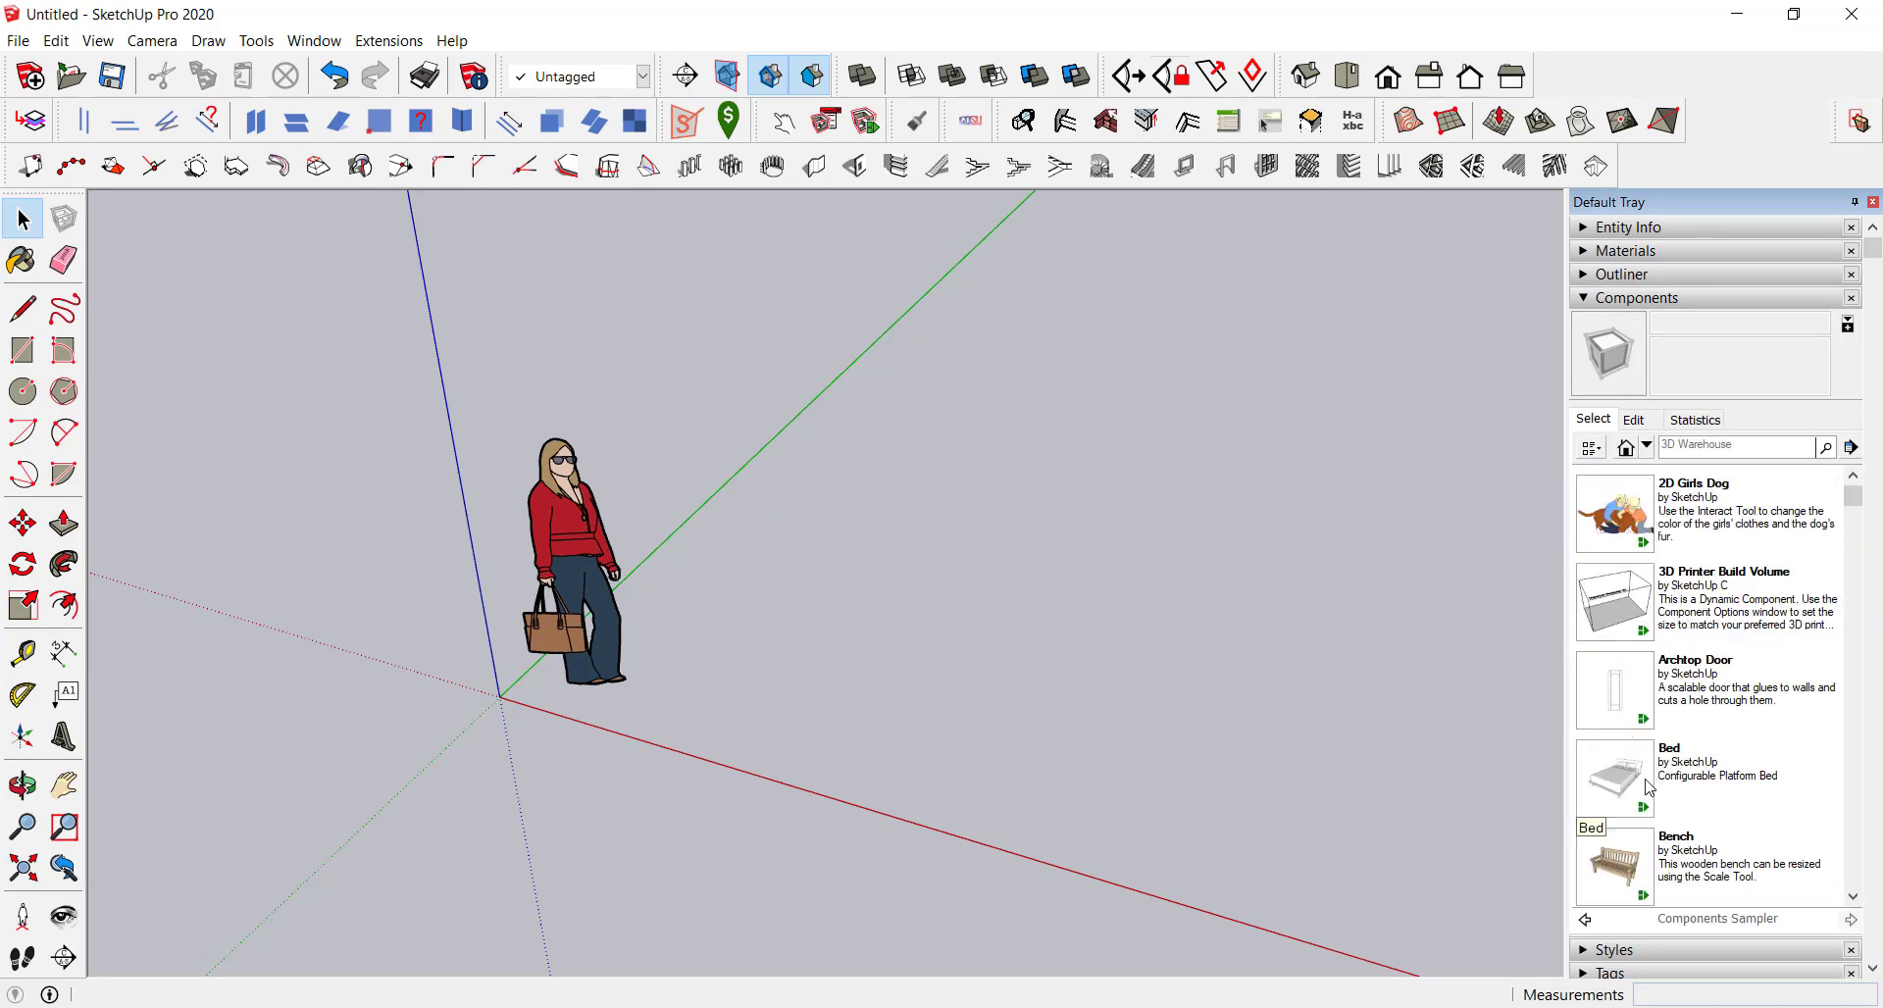
left_click(1631, 789)
left_click(717, 698)
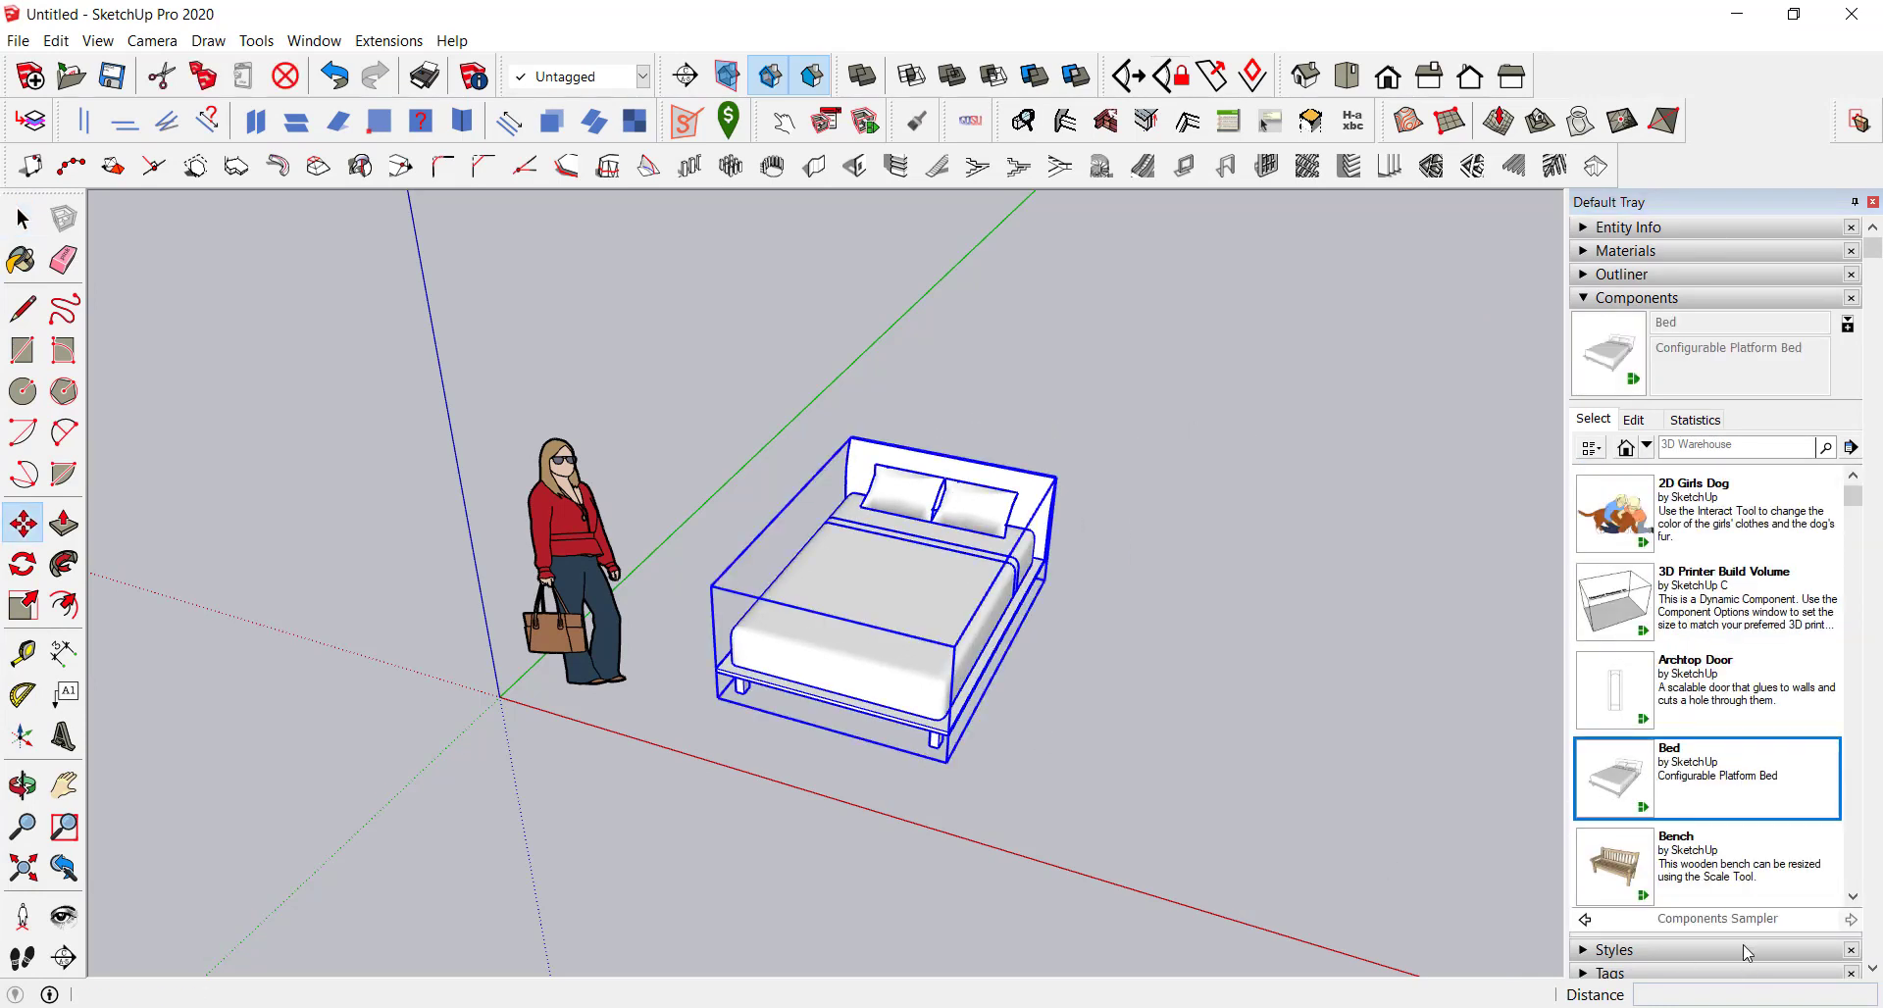
Step: Add the Bench and place the Car Sedan behind the bed and bench
scroll(648, 510, "down", 2)
scroll(647, 510, "down", 2)
left_click(1618, 863)
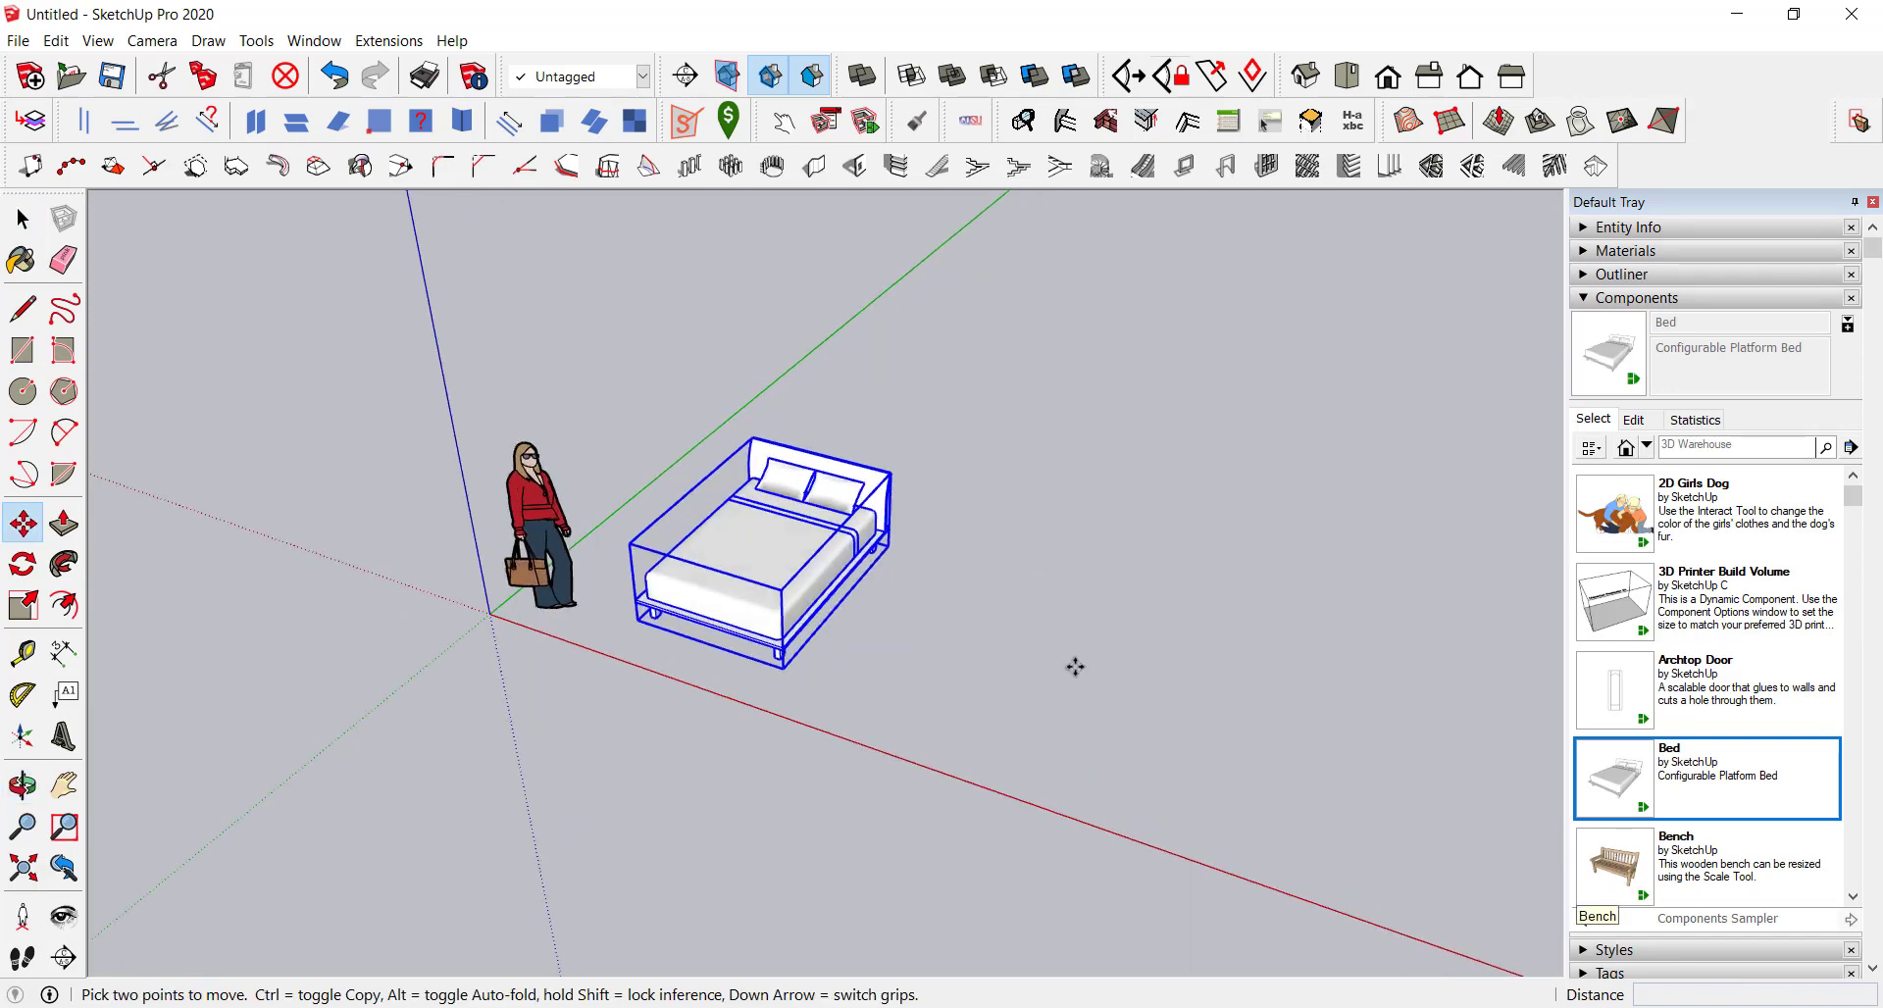
scroll(1697, 767, "down", 1)
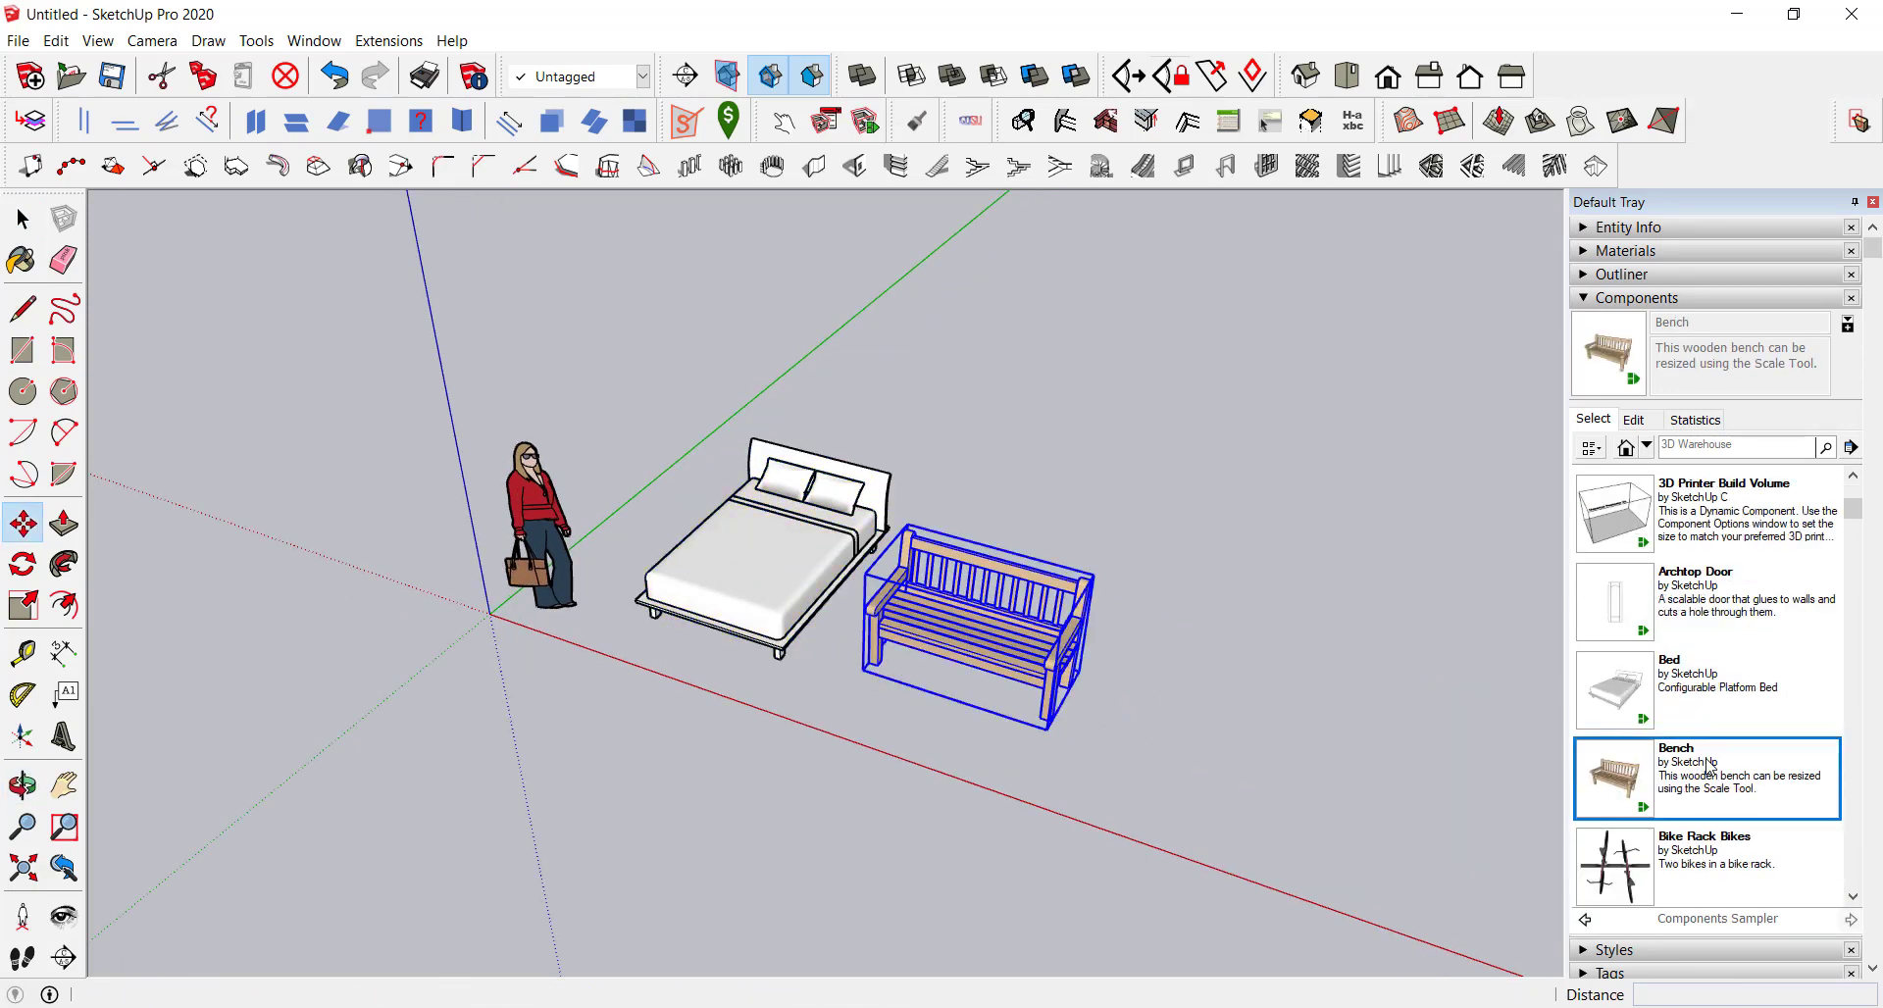
scroll(1697, 767, "down", 1)
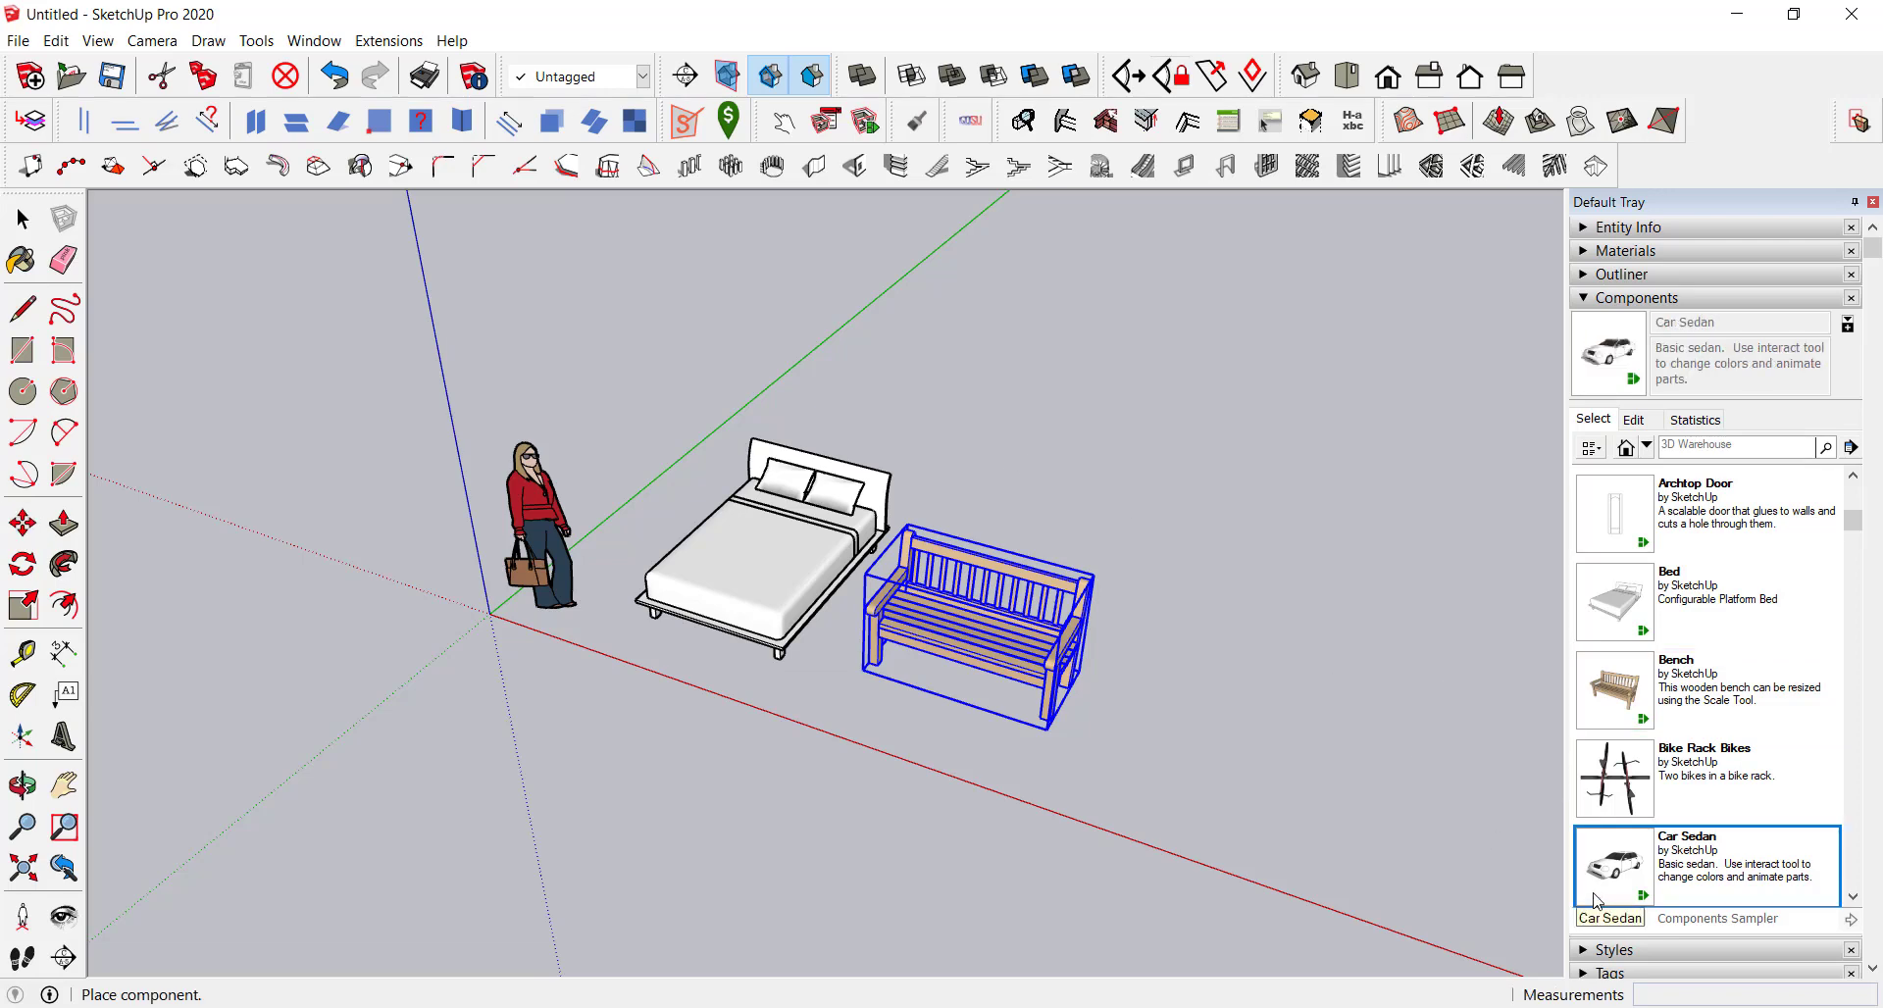
left_click(1608, 873)
left_click(821, 420)
Step: Place the Picnic Table with umbrella beside the bench
scroll(1685, 832, "down", 2)
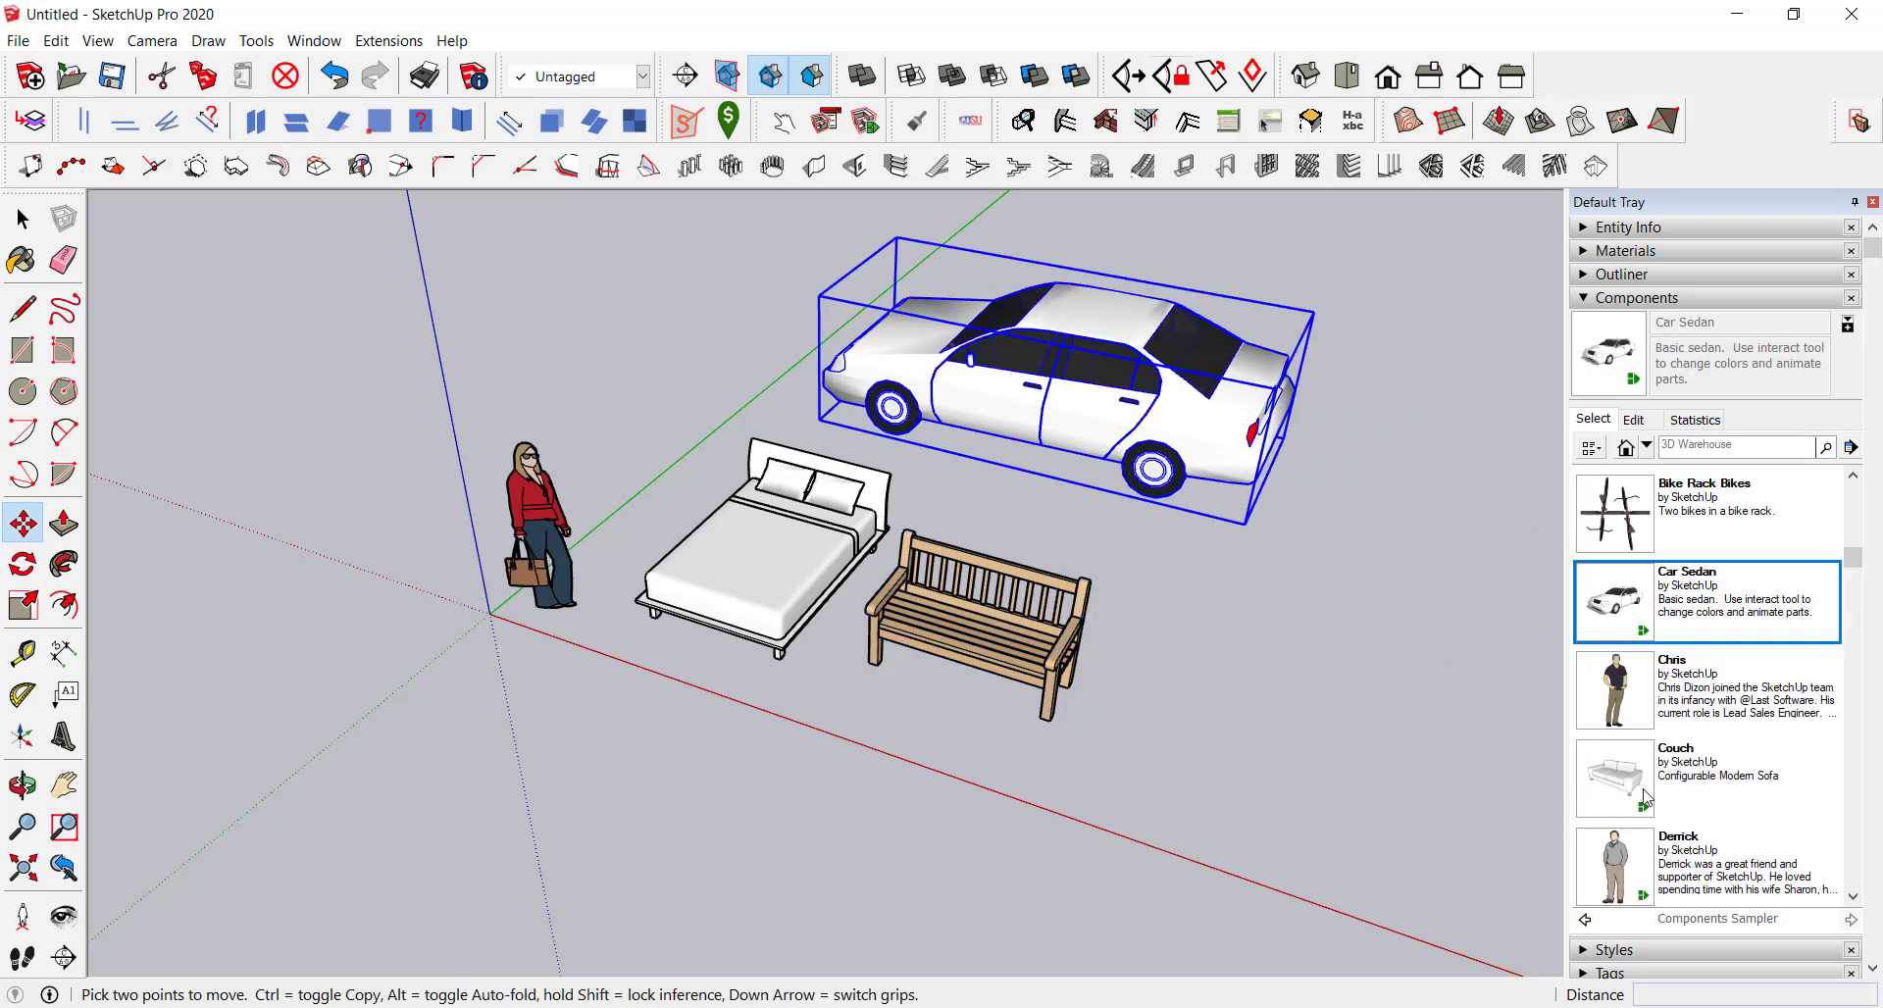
scroll(1658, 809, "down", 2)
scroll(1628, 789, "down", 1)
scroll(1628, 790, "down", 2)
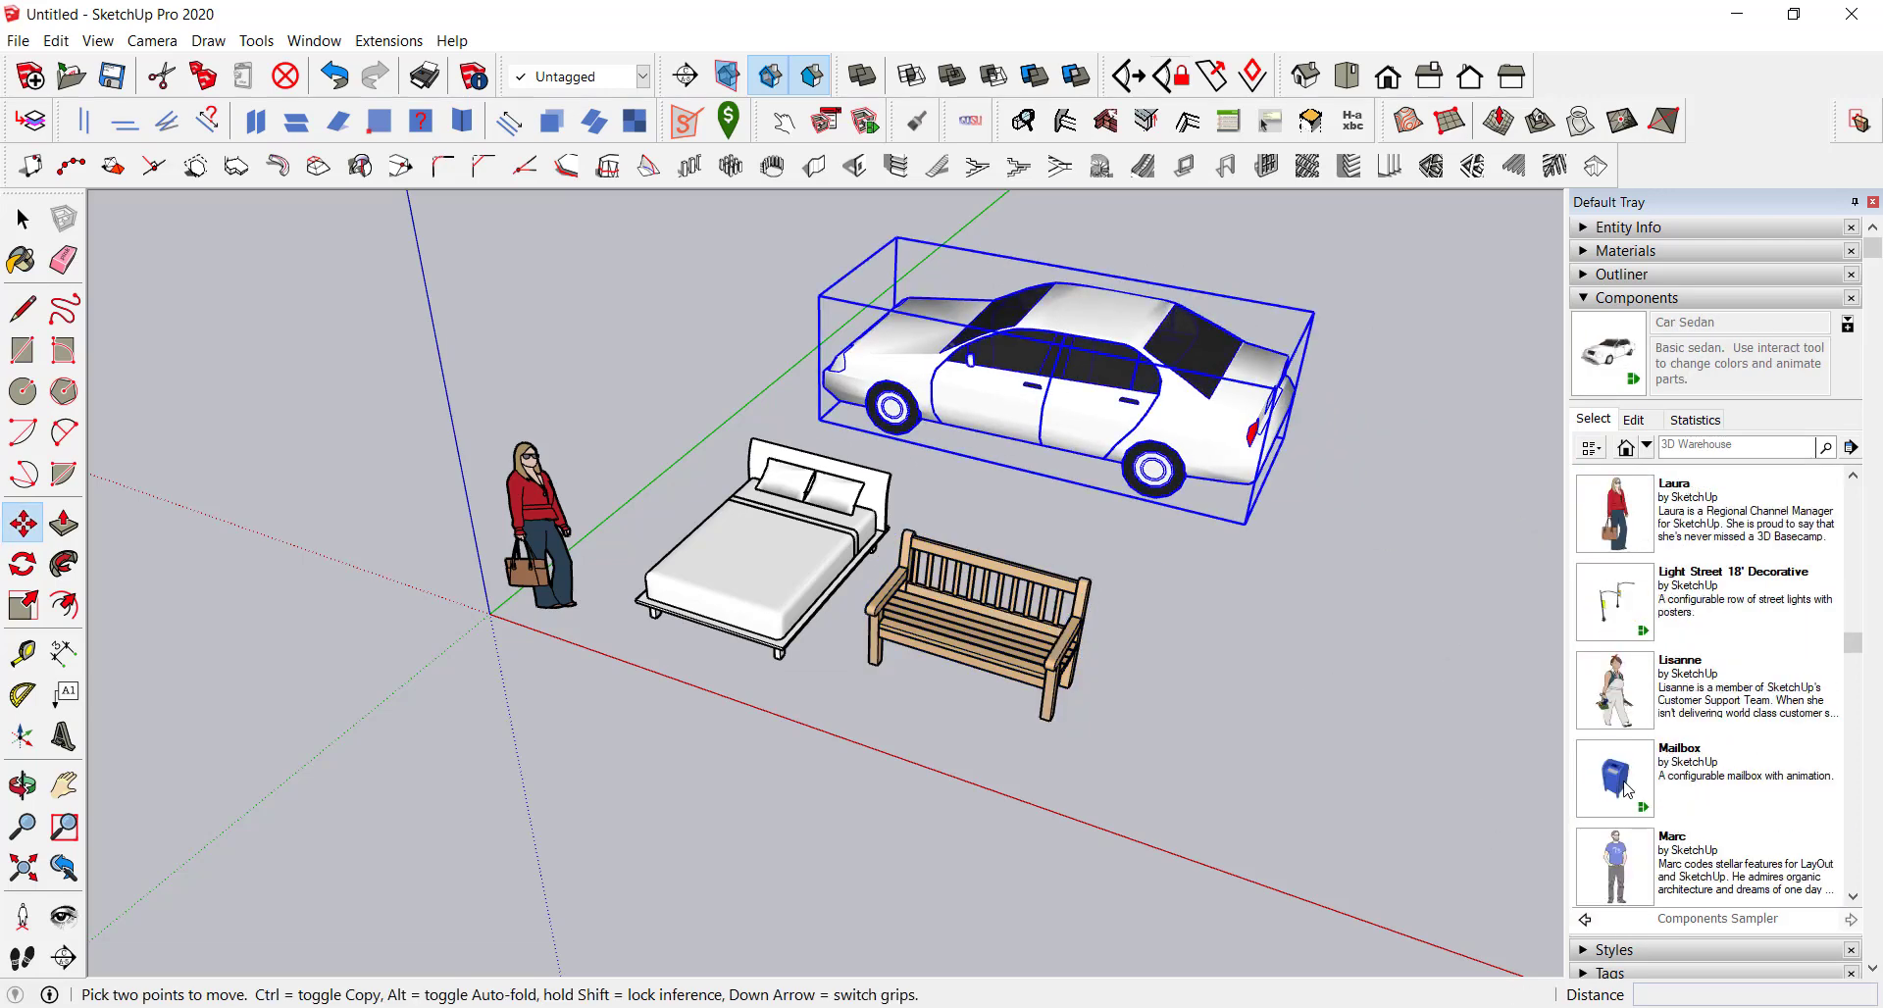
scroll(1625, 792, "down", 2)
scroll(1623, 794, "down", 1)
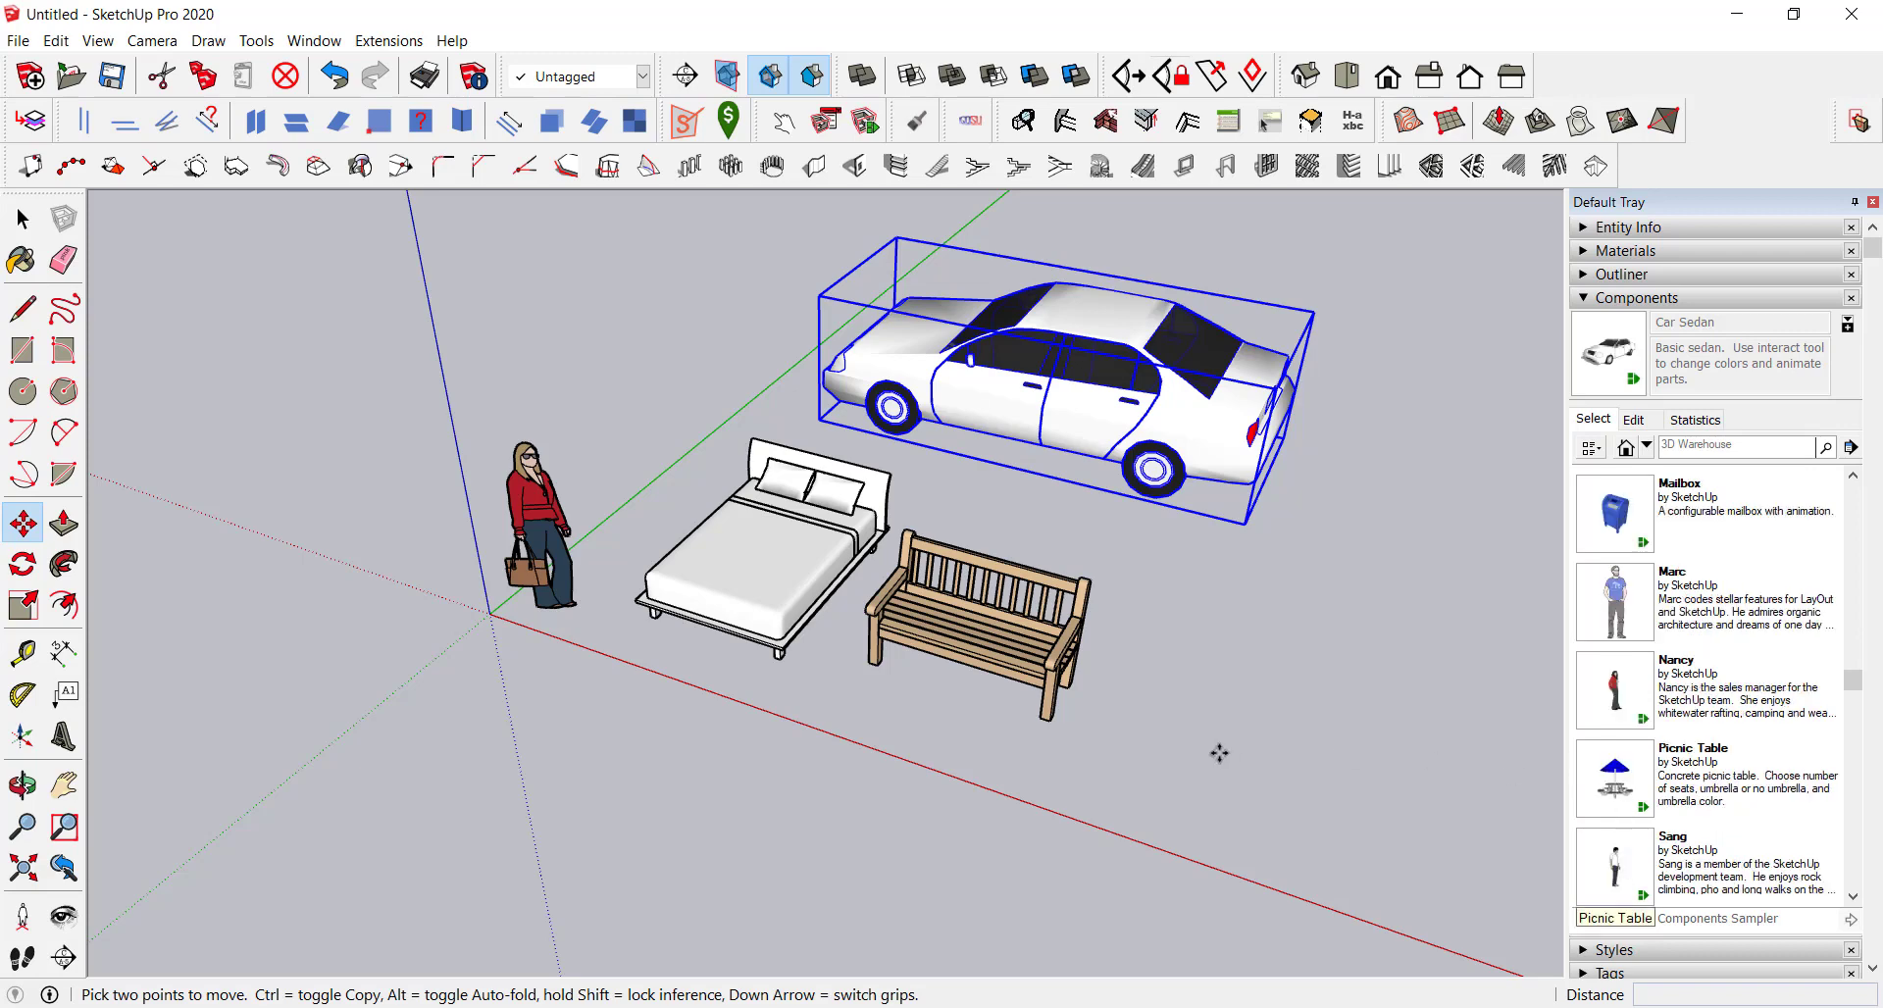
left_click(1632, 810)
left_click(1260, 775)
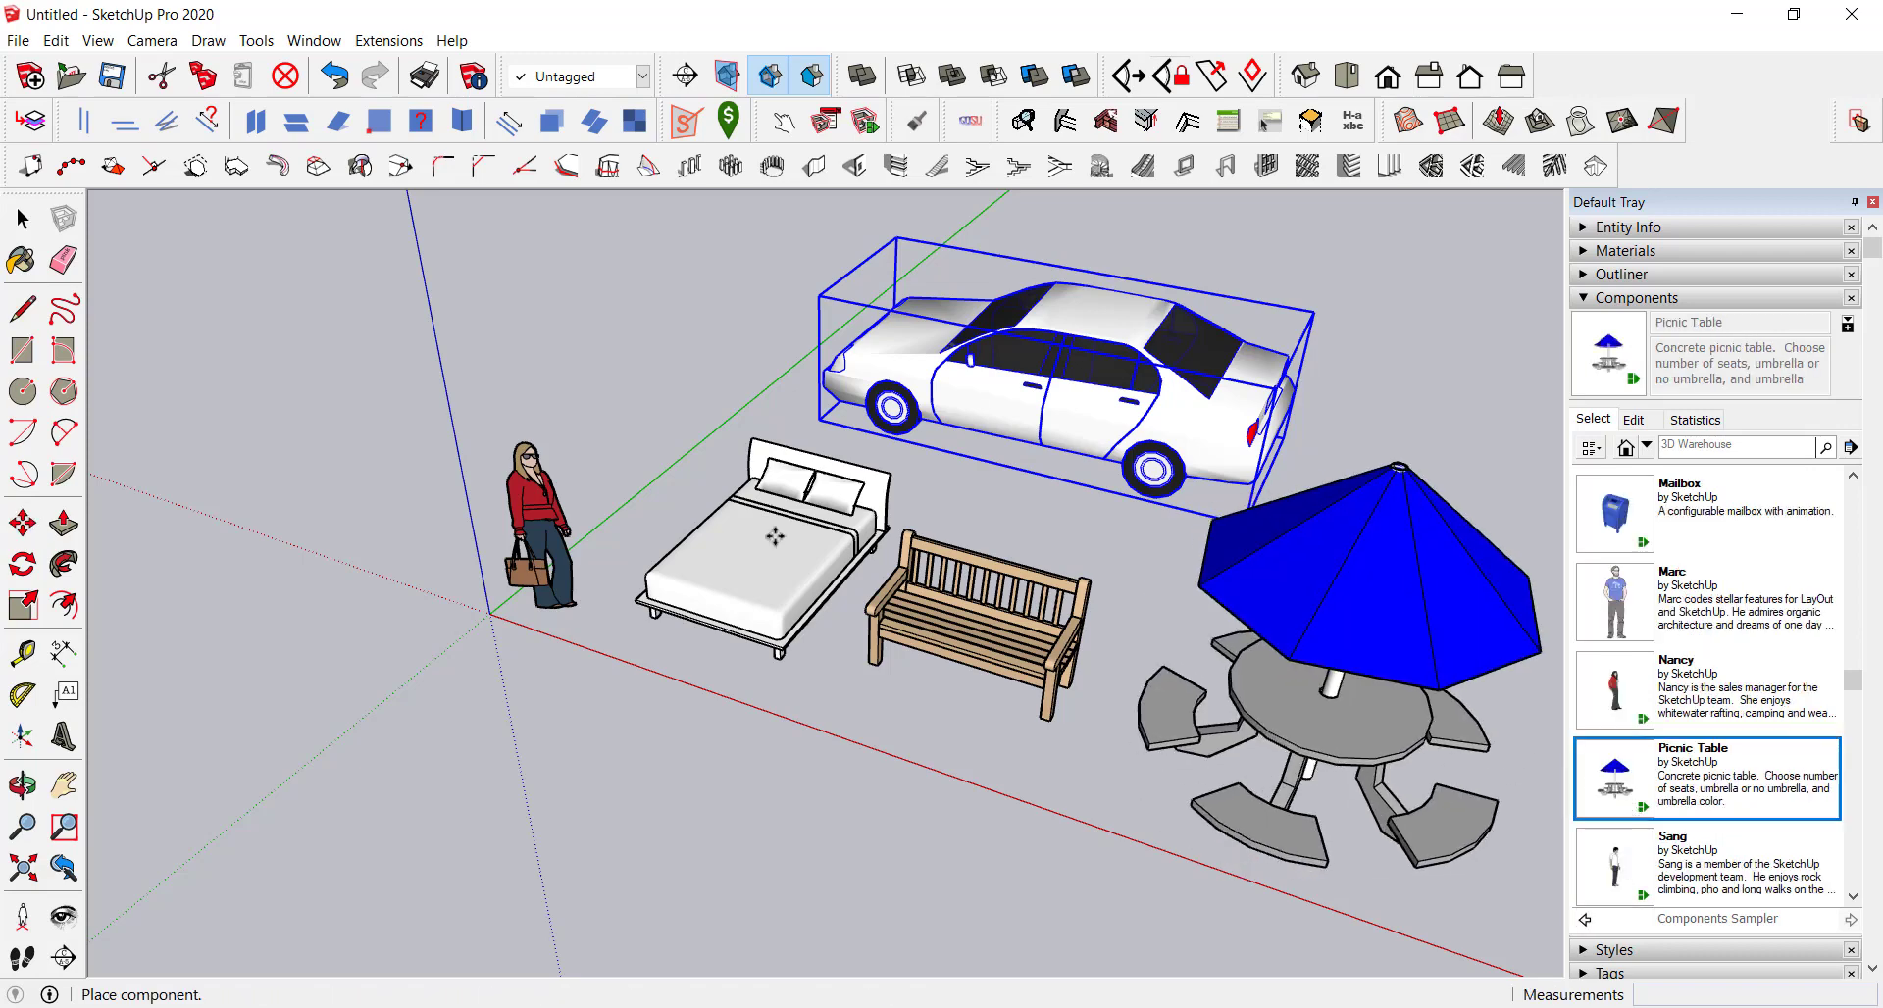
scroll(767, 542, "down", 3)
scroll(1618, 750, "down", 2)
scroll(1618, 750, "down", 2)
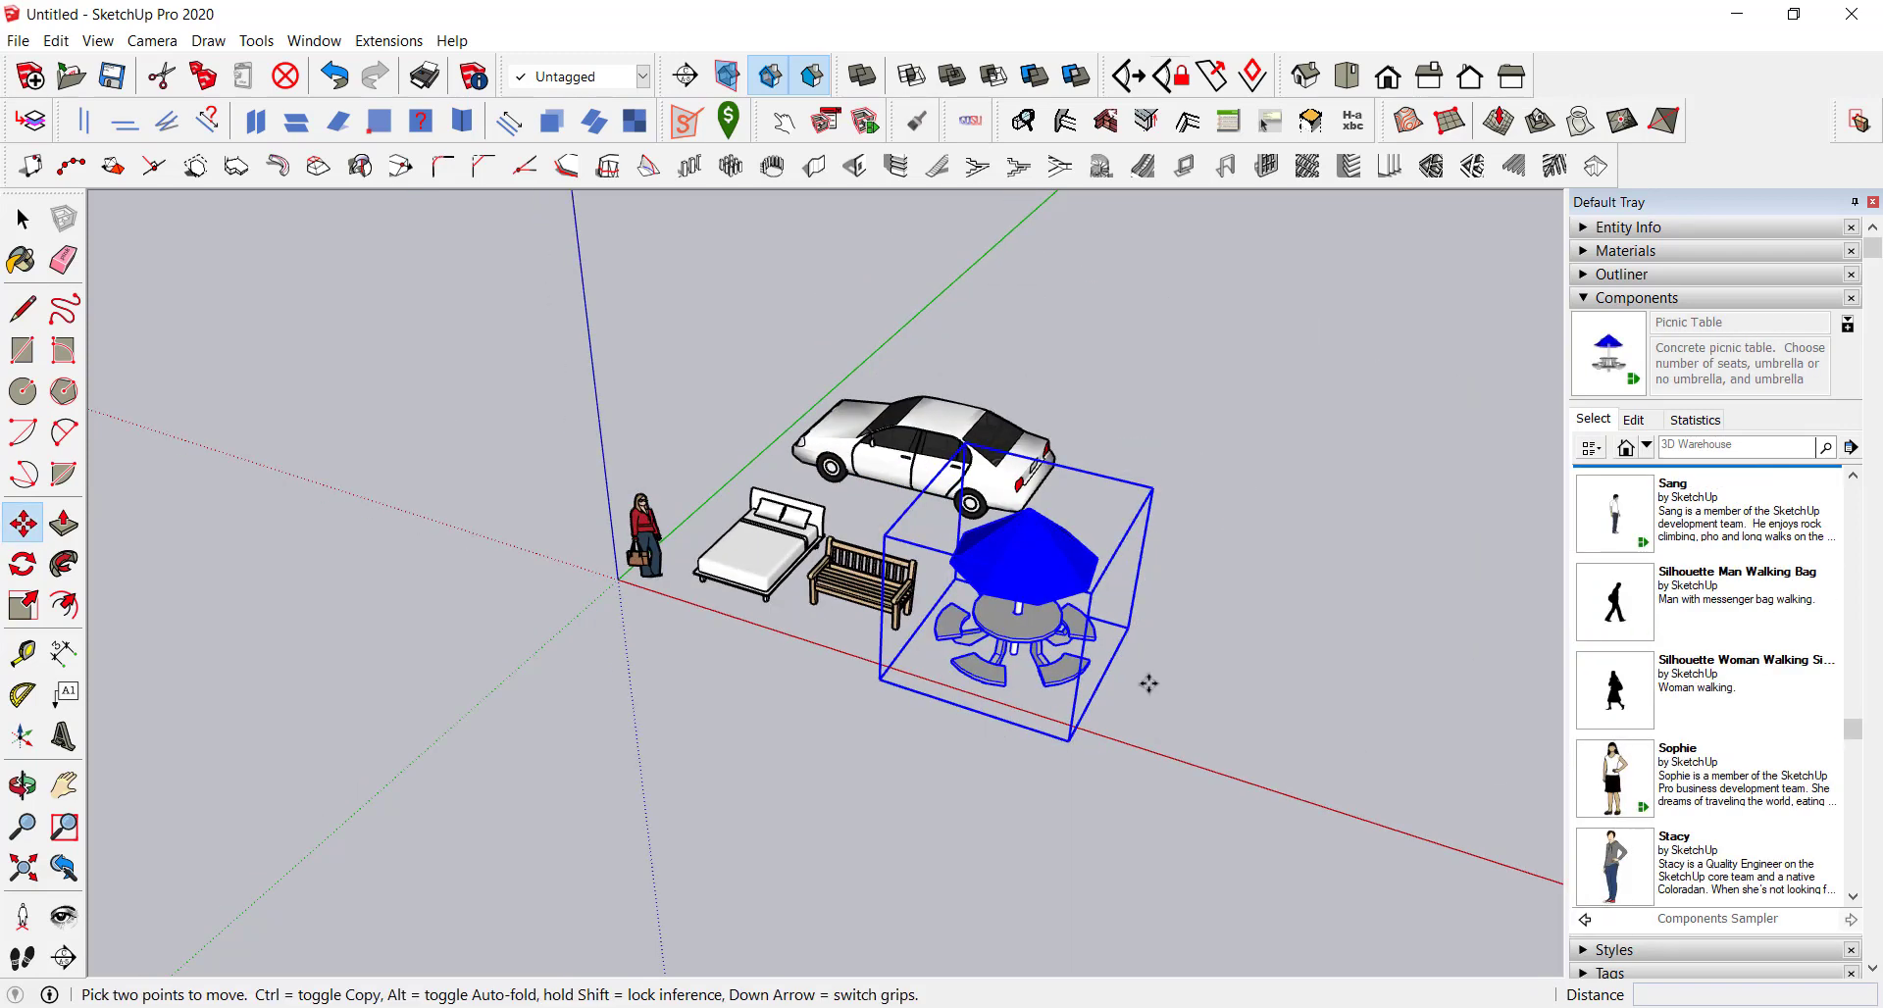
scroll(1194, 680, "up", 2)
key("space")
Step: Check the bed, picnic table and car by selecting each, then collapse the Components panel
scroll(961, 549, "up", 2)
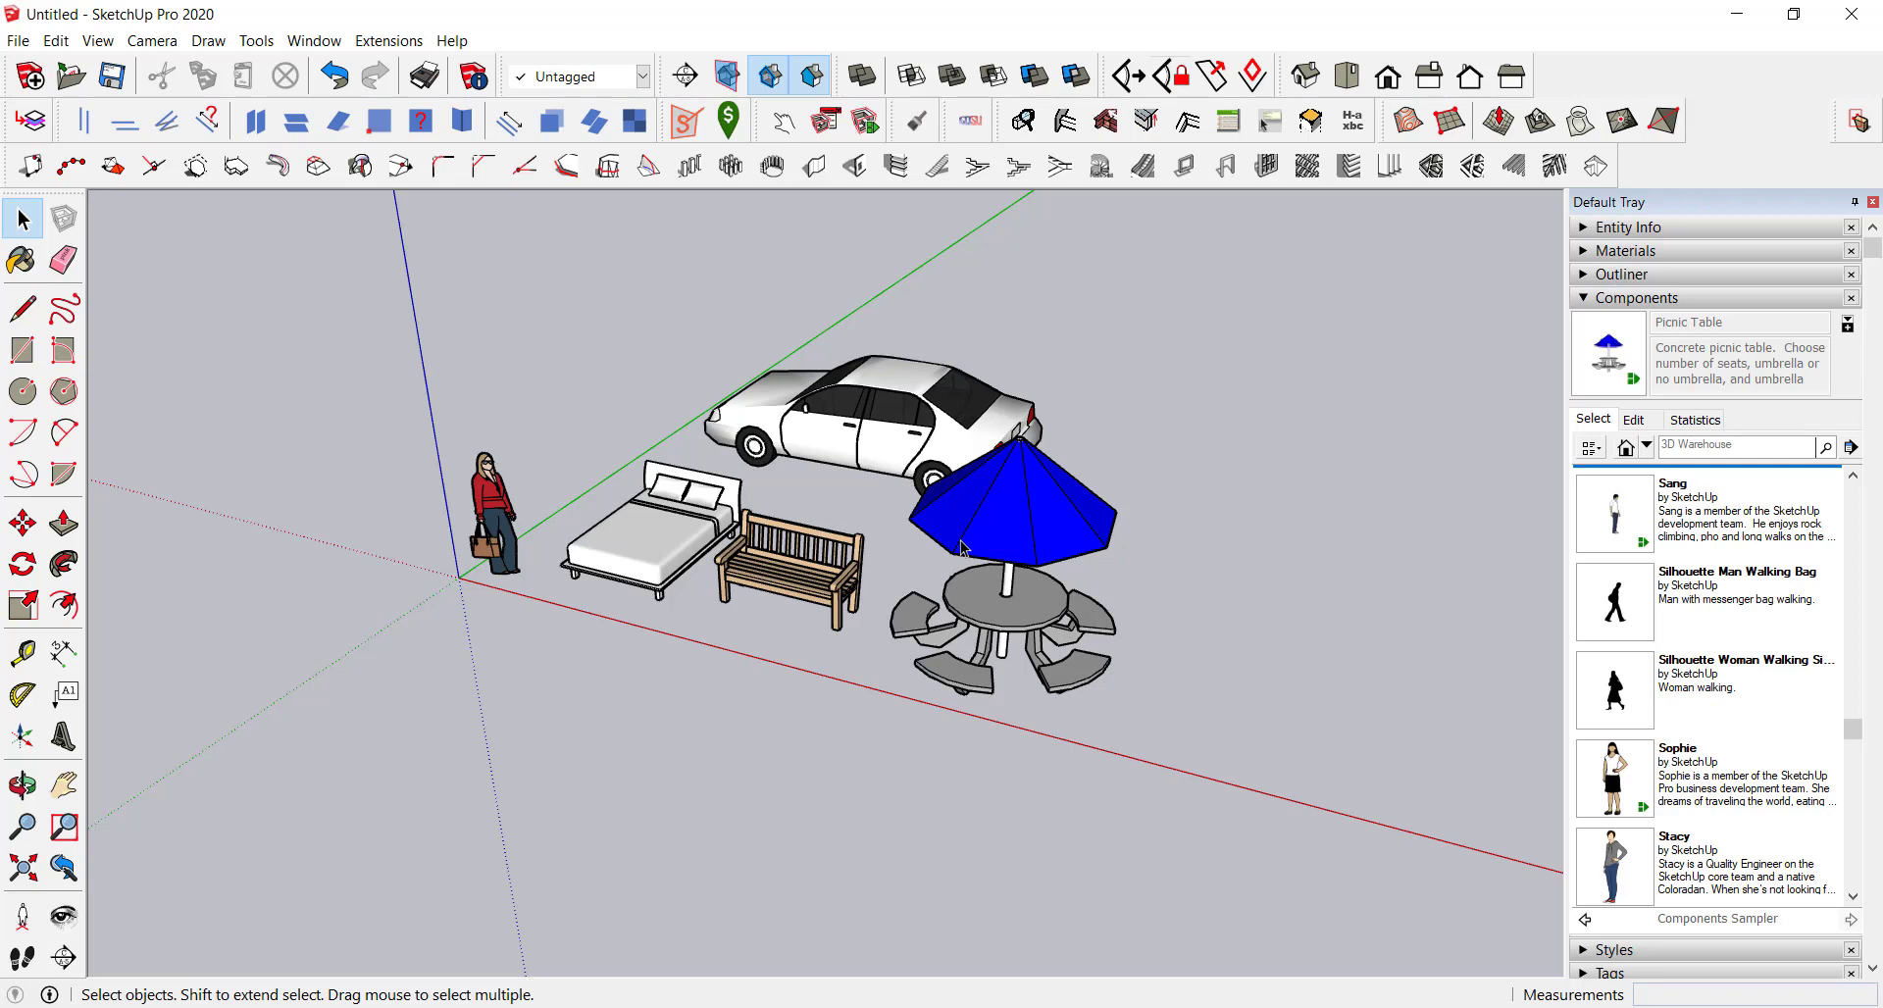
scroll(431, 574, "up", 1)
scroll(422, 574, "up", 2)
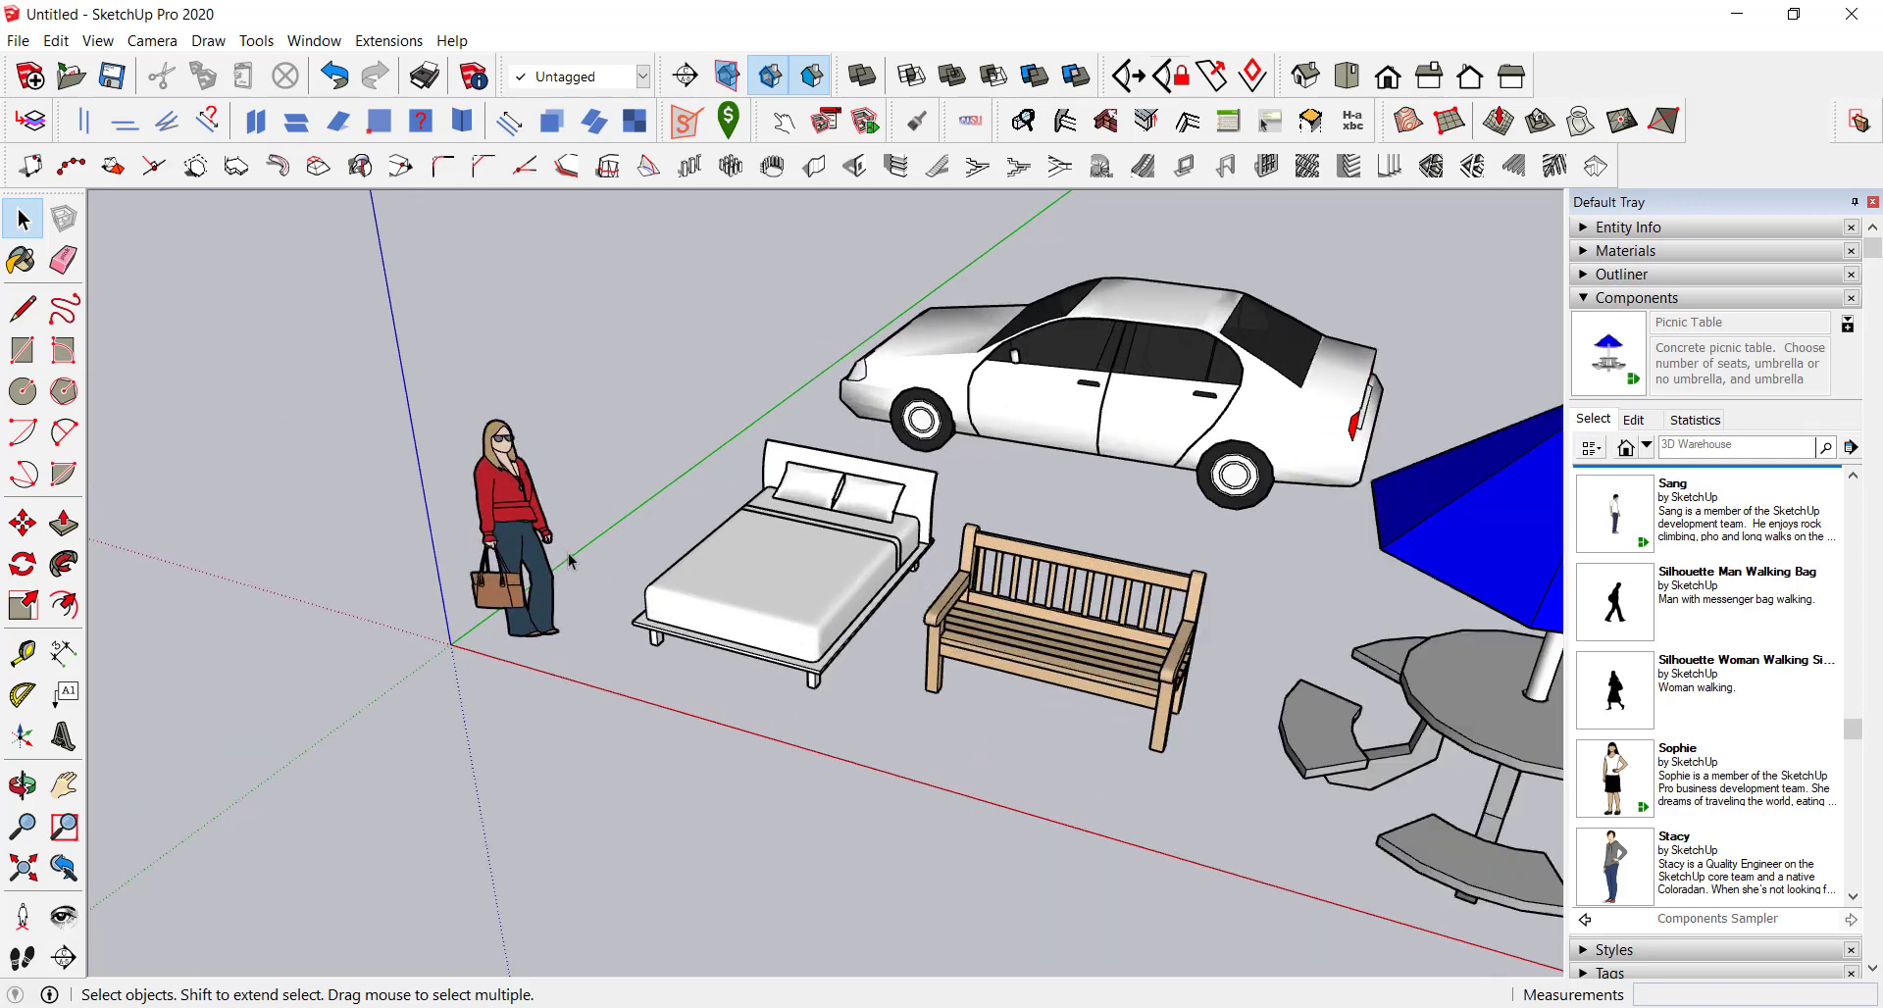
scroll(404, 575, "up", 2)
scroll(403, 576, "down", 2)
scroll(640, 586, "down", 1)
left_click(668, 598)
scroll(669, 598, "down", 1)
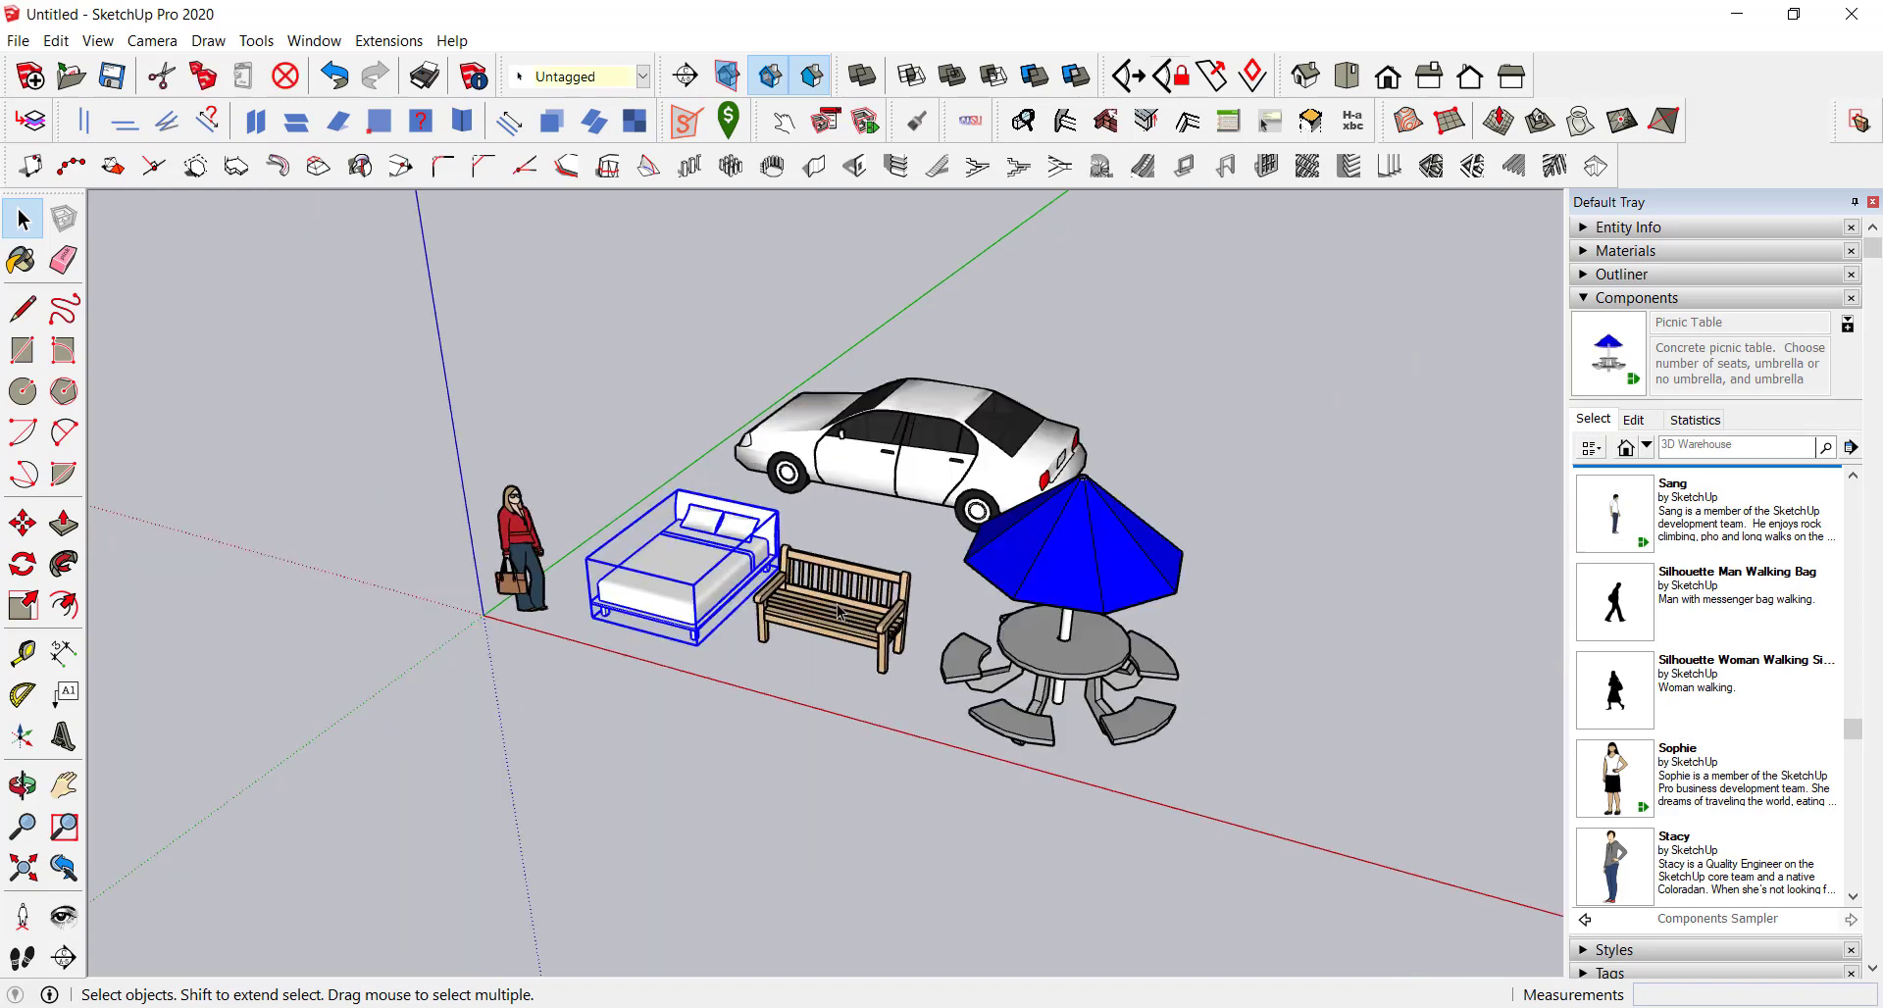
scroll(985, 636, "up", 1)
left_click(1121, 691)
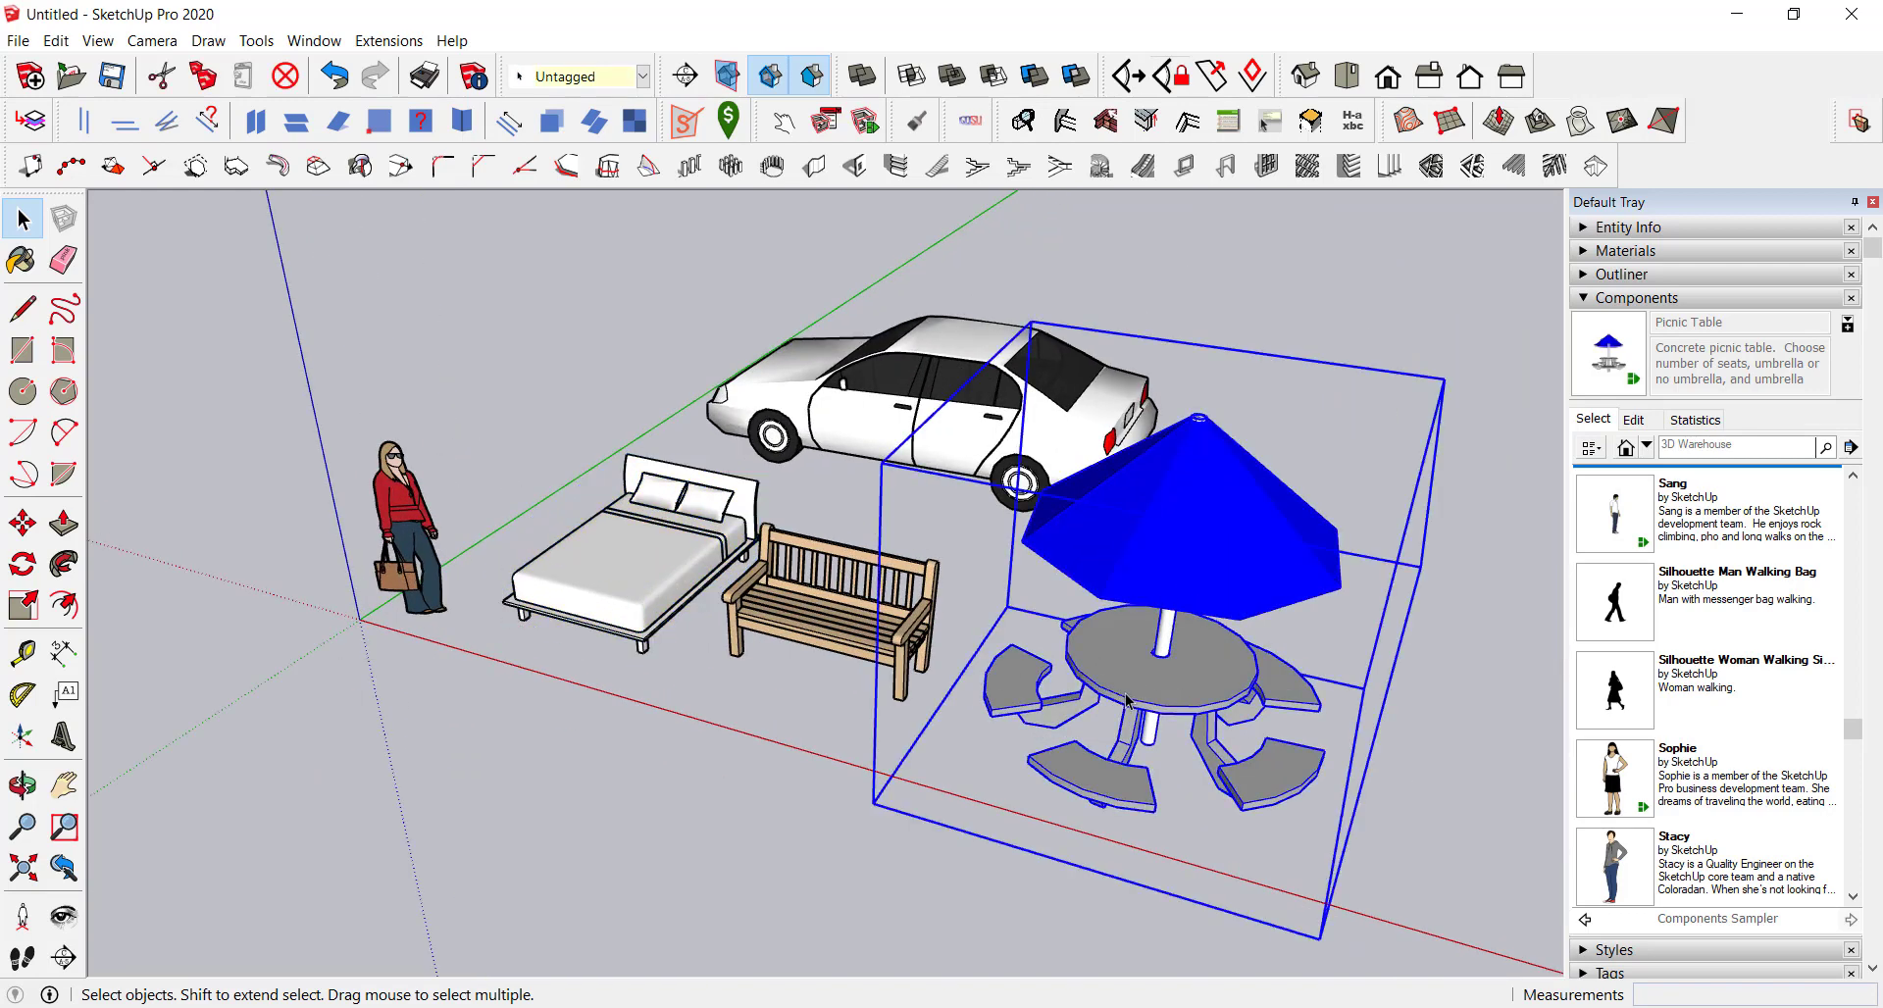
left_click(839, 420)
scroll(802, 431, "down", 2)
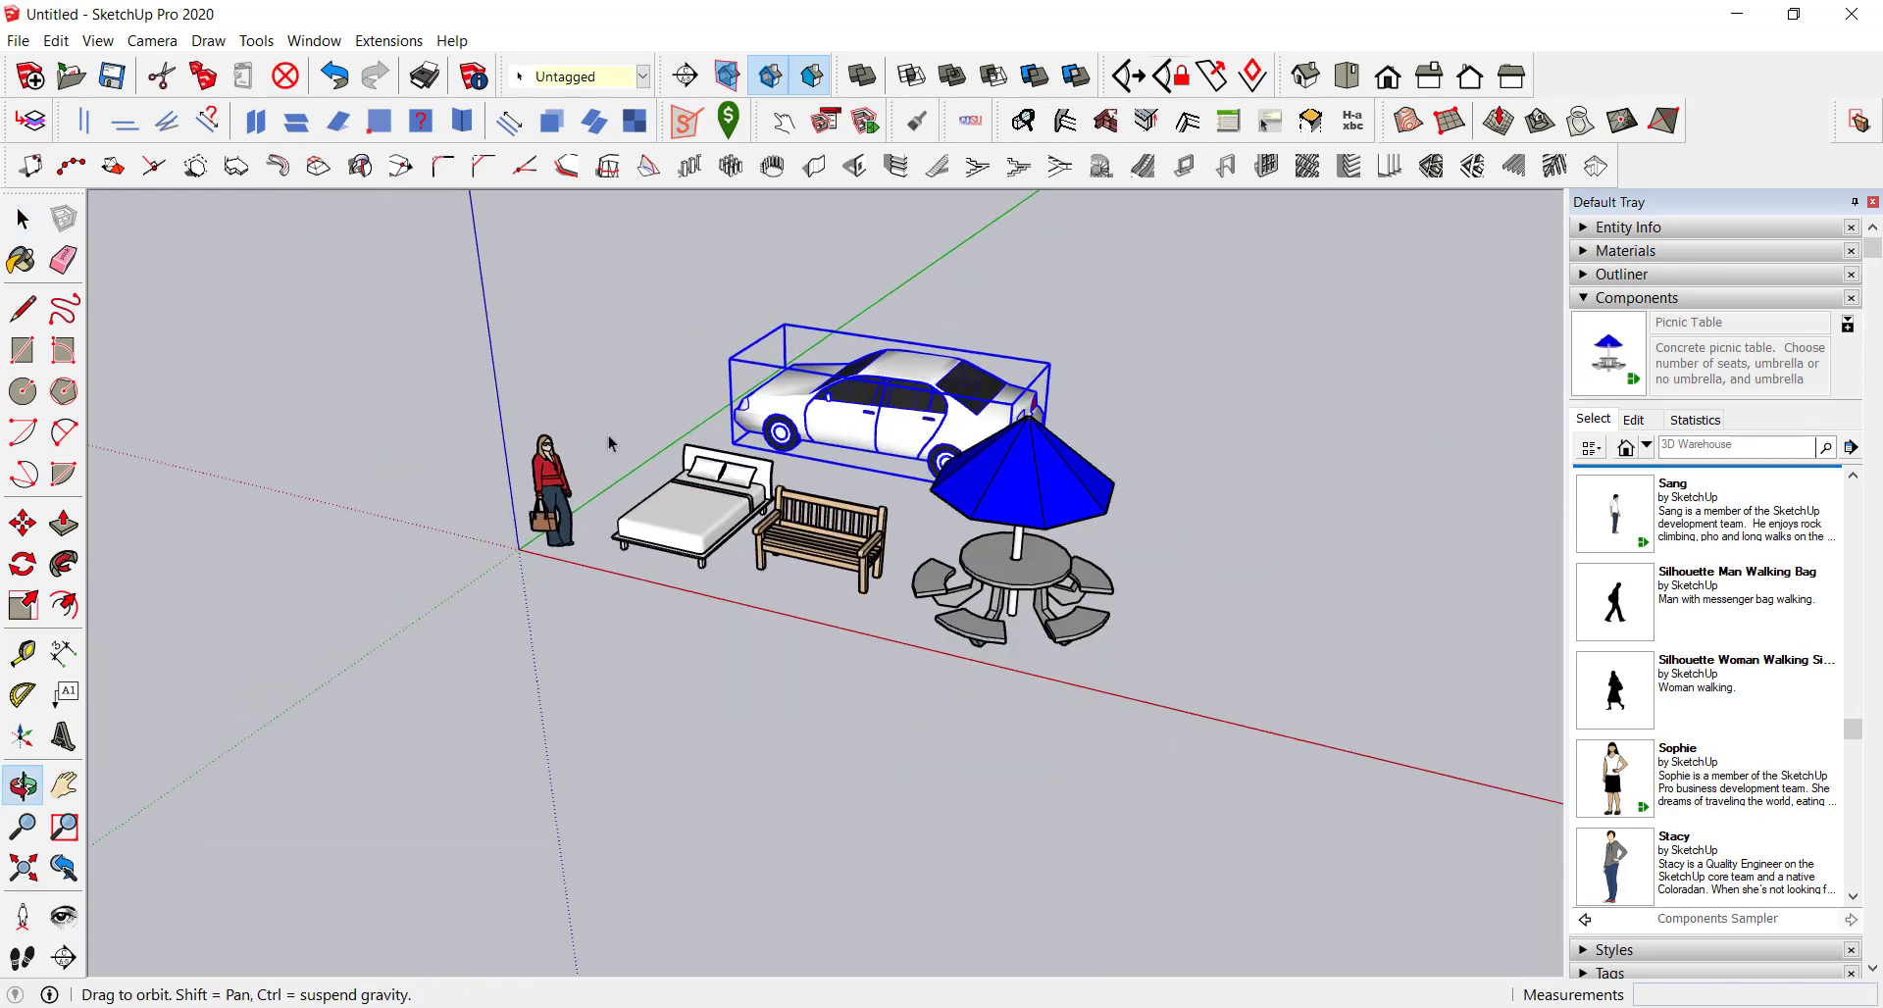
left_click(656, 357)
left_click(1589, 298)
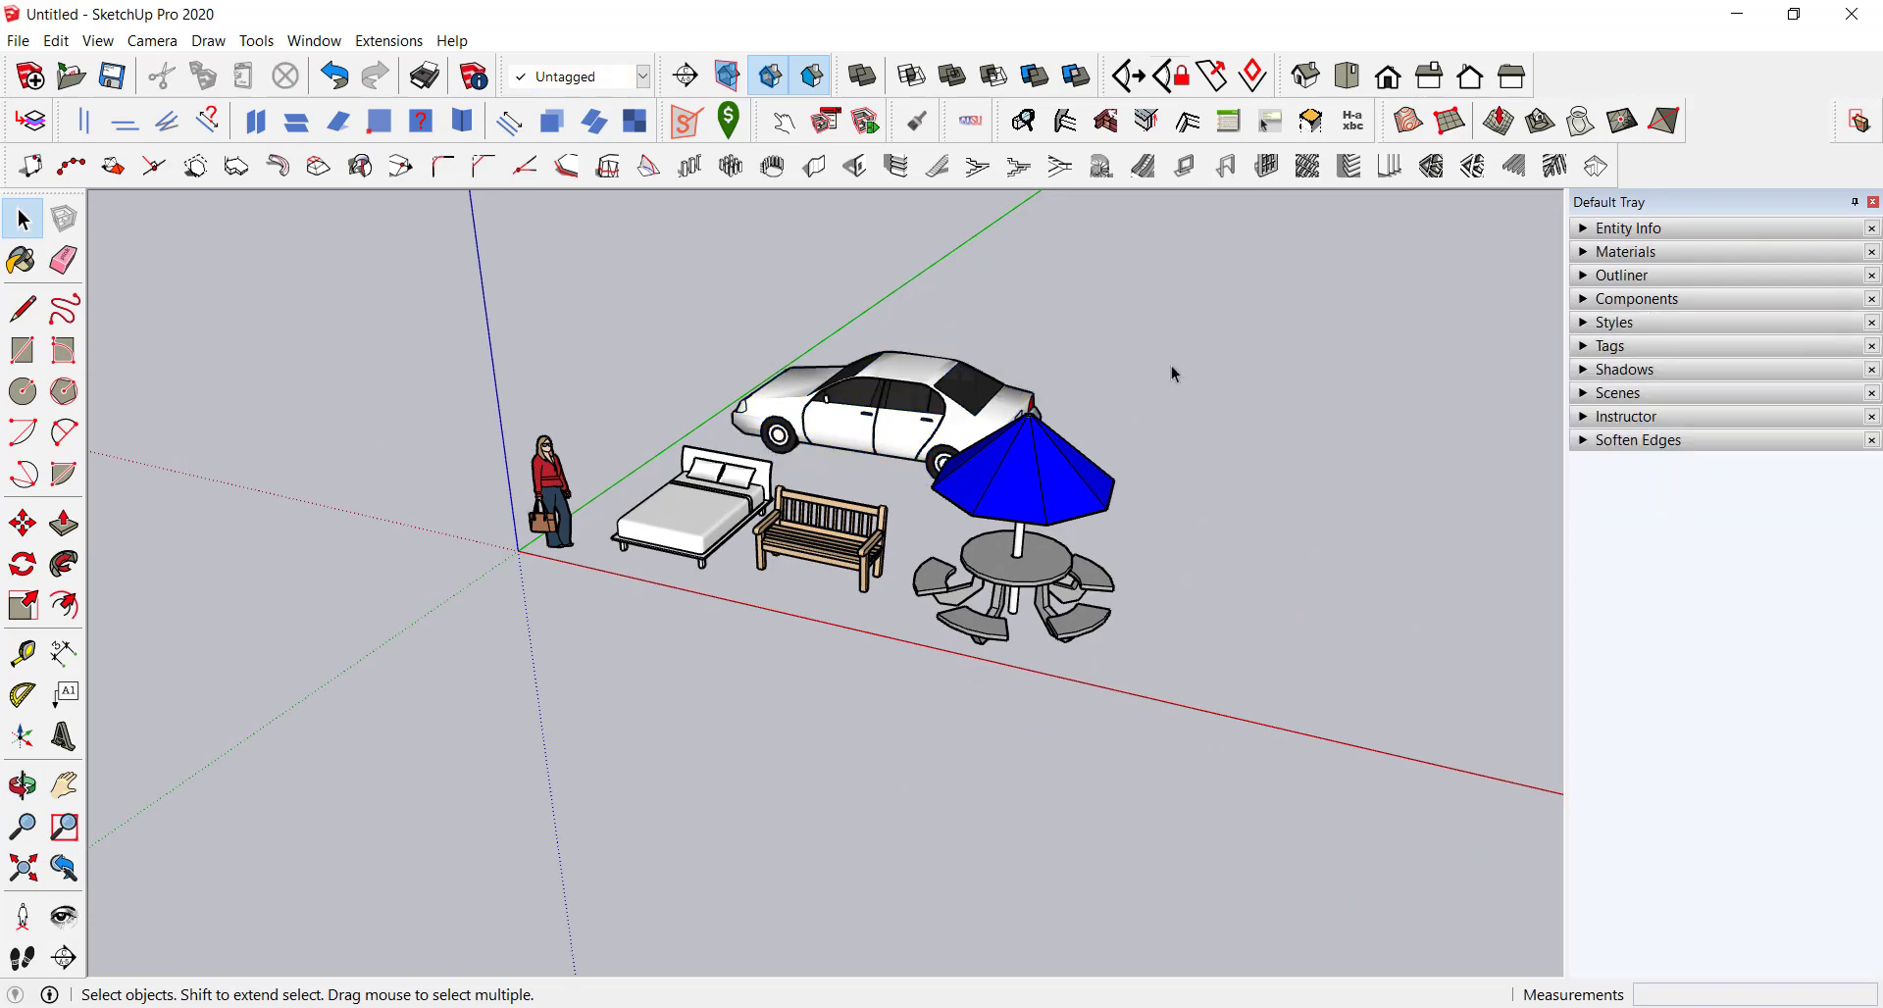
scroll(1065, 392, "up", 2)
middle_click_drag(1065, 393, 1099, 385)
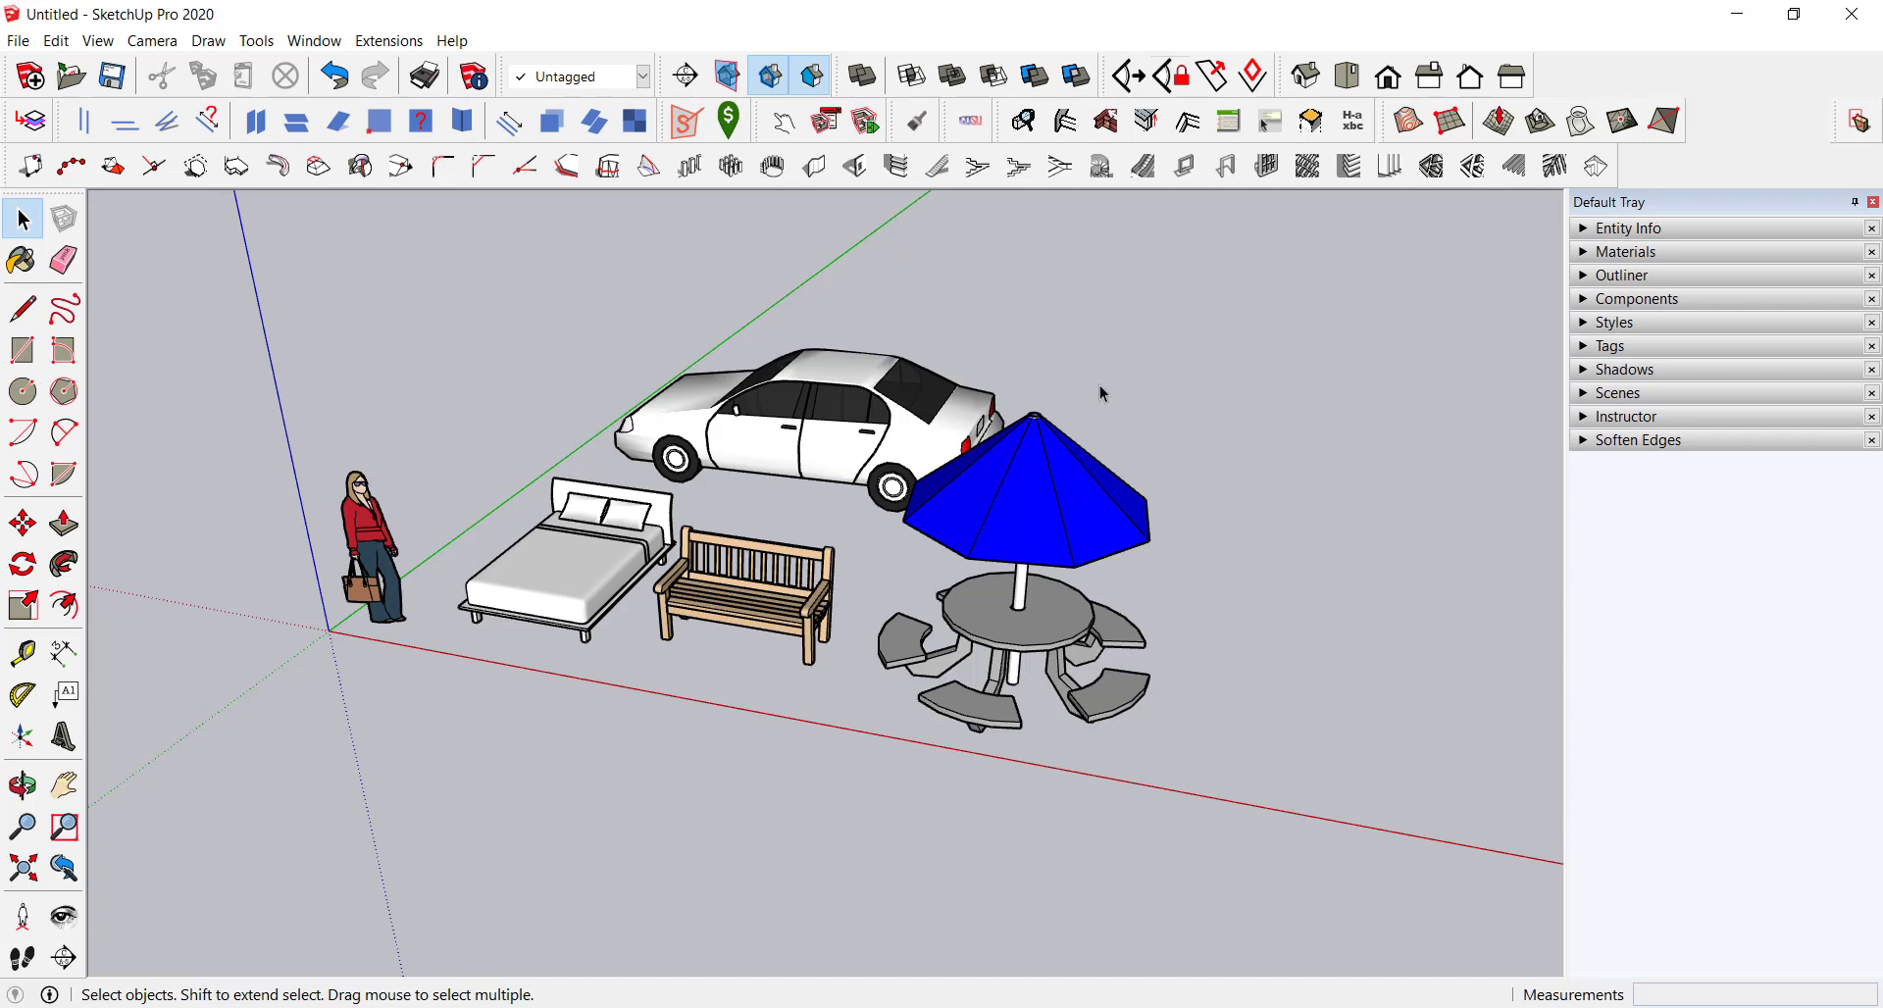
scroll(1098, 386, "up", 1)
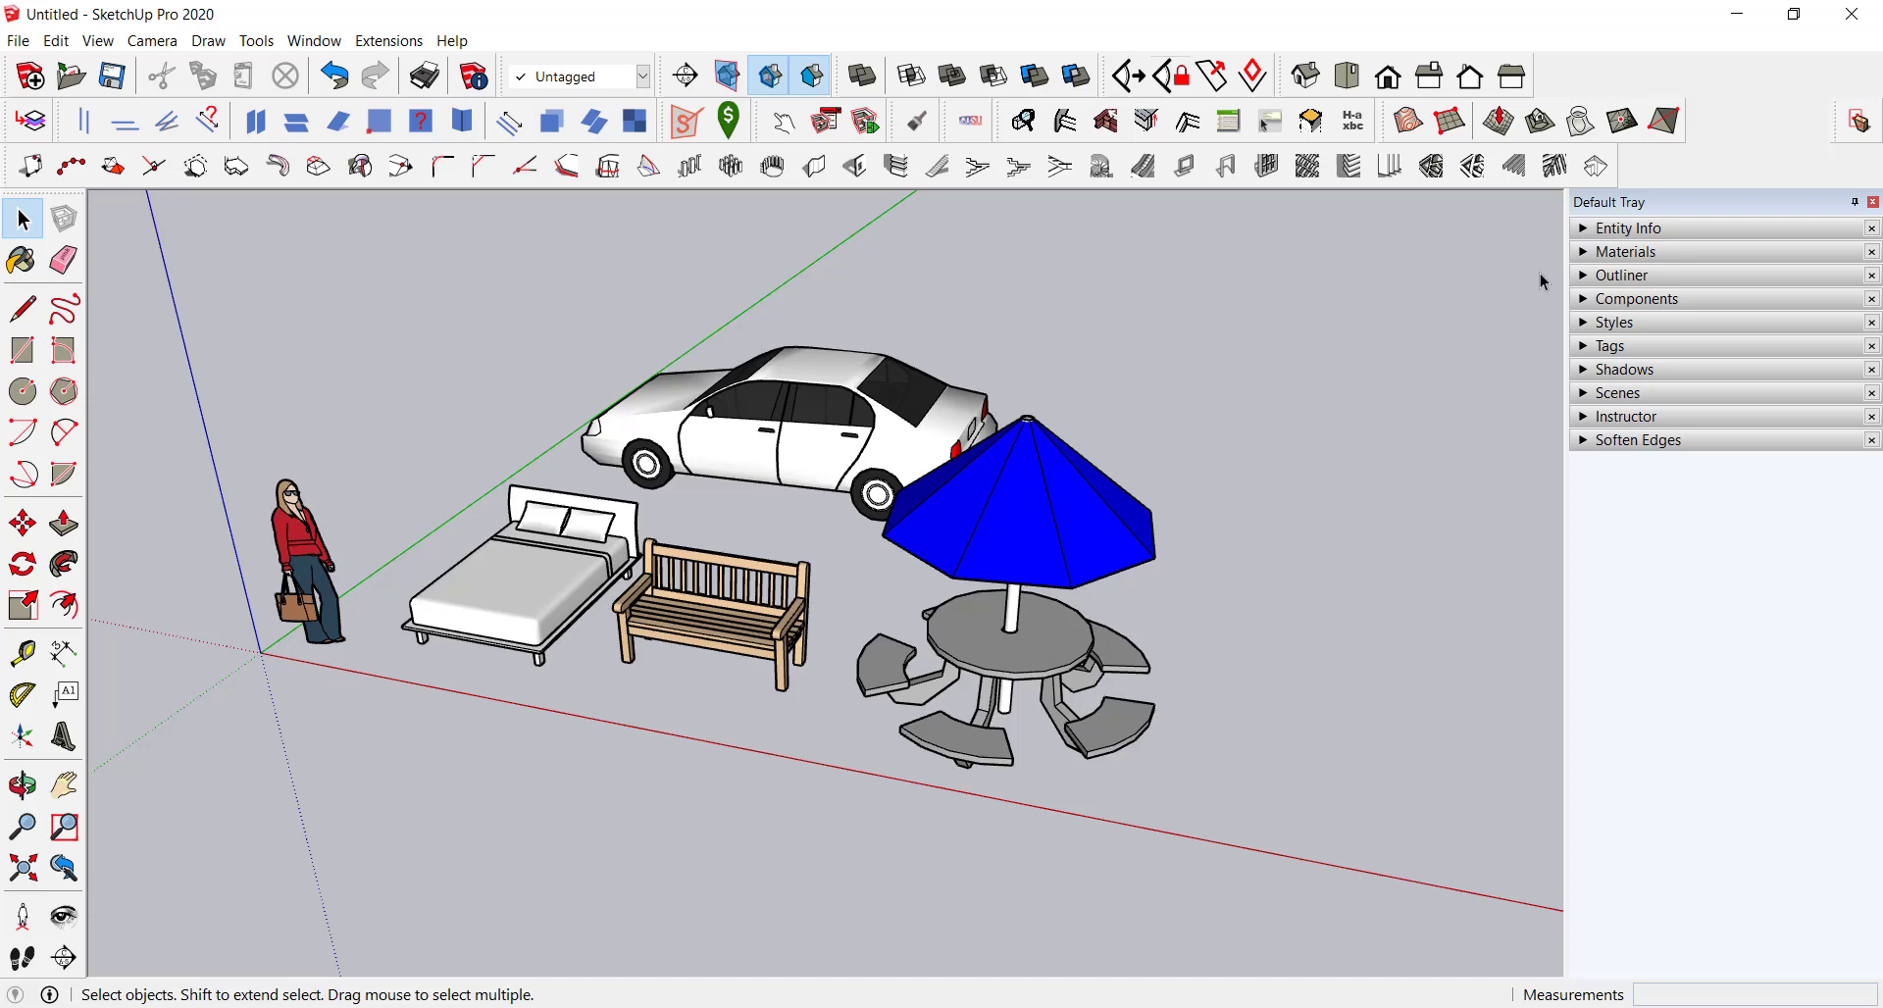
left_click(1609, 346)
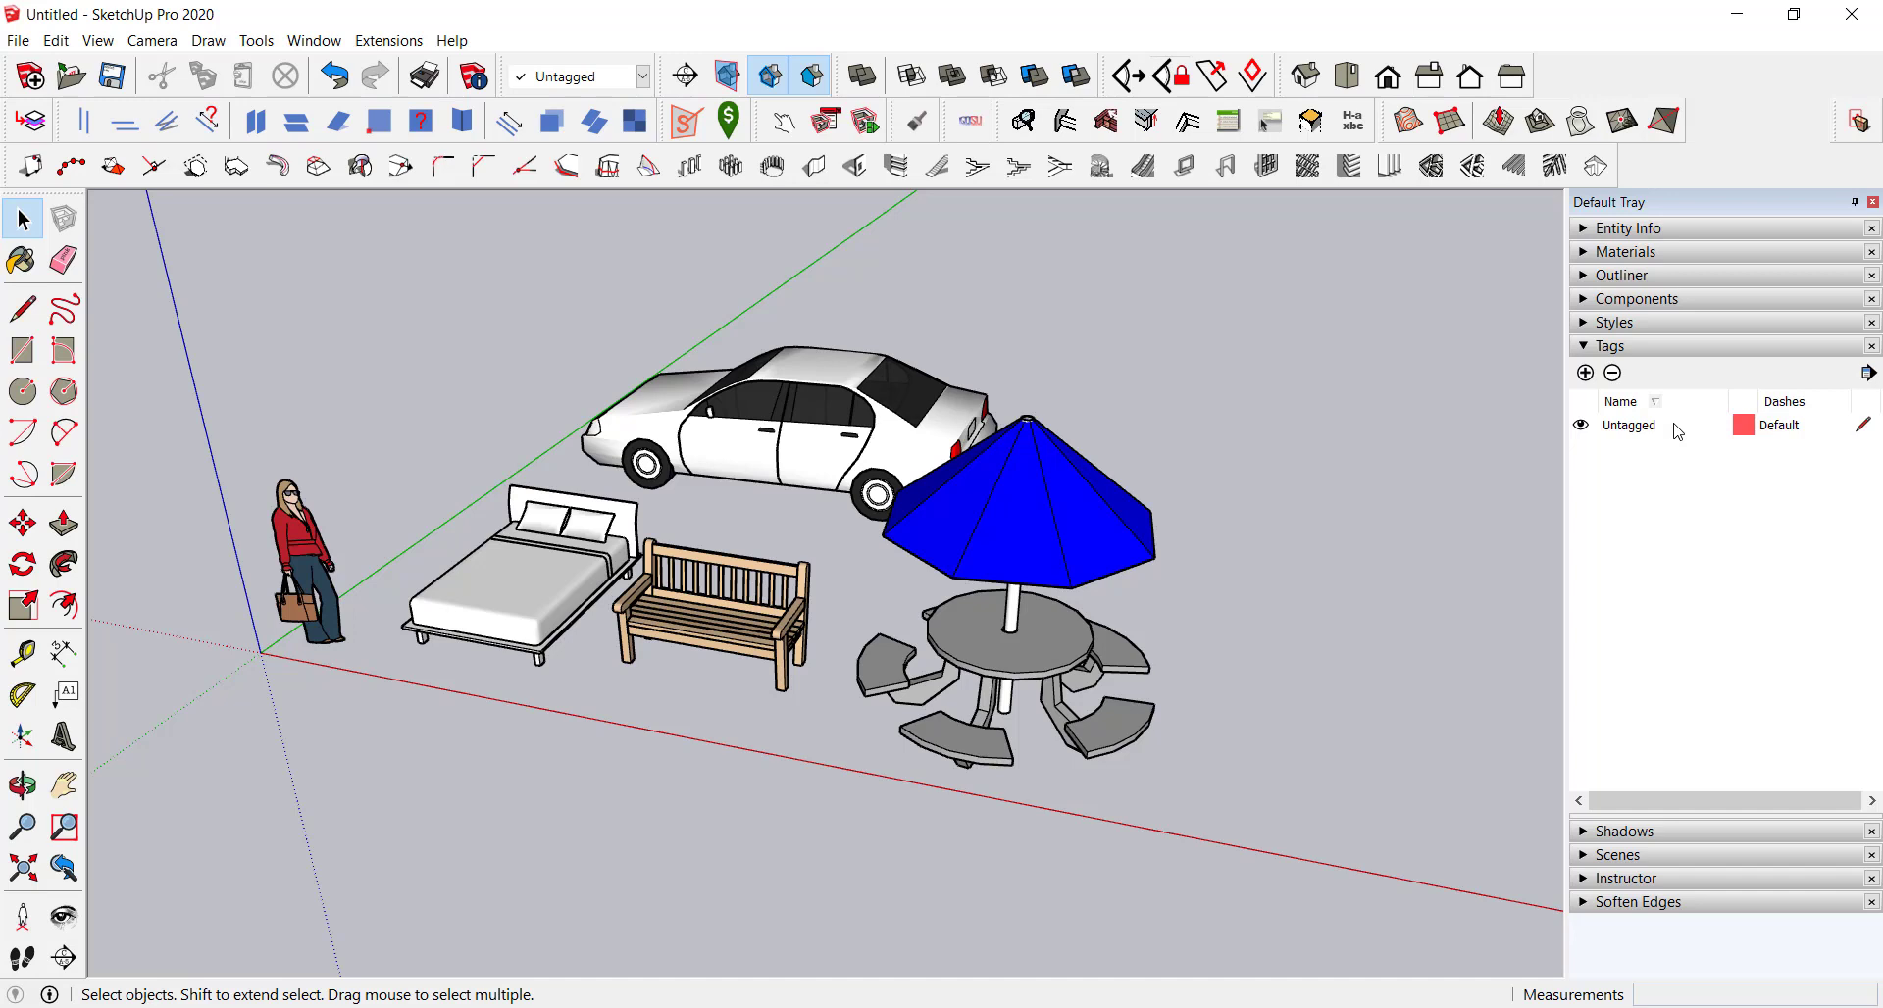
left_click(1587, 351)
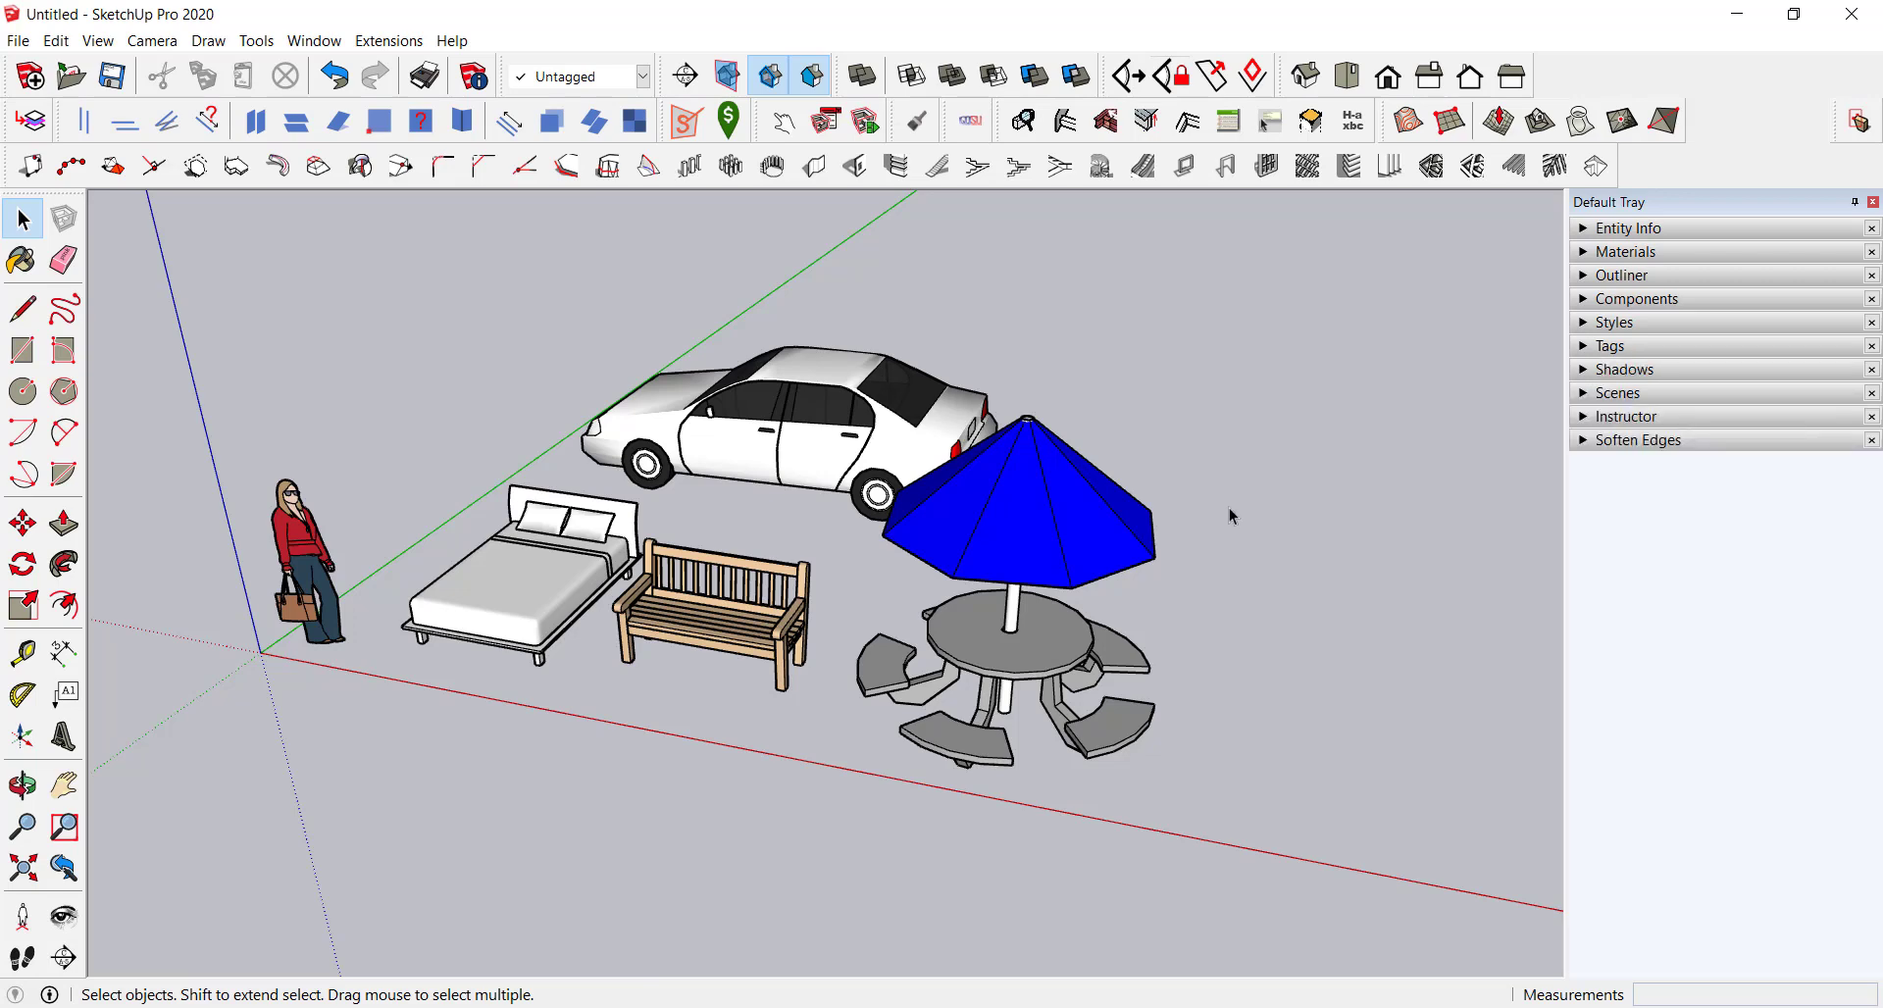
middle_click_drag(1171, 552, 1087, 530)
middle_click_drag(939, 552, 989, 596)
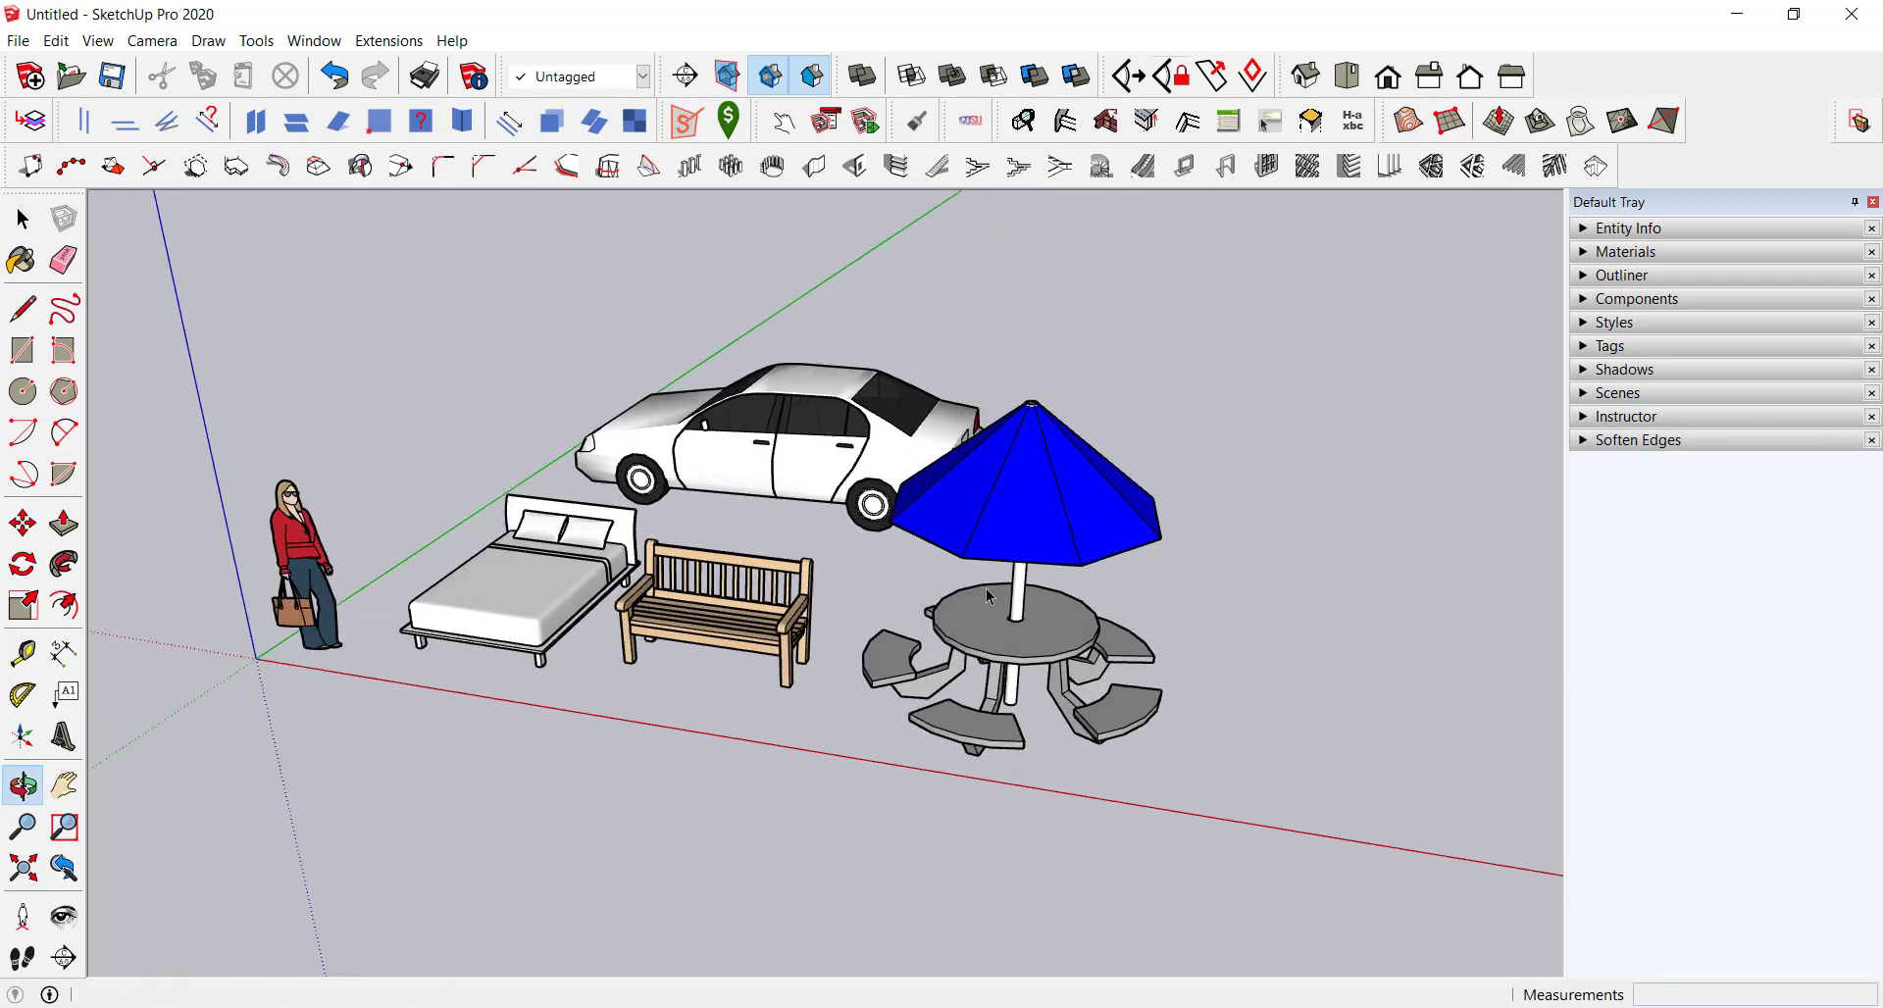
middle_click_drag(795, 522, 801, 522)
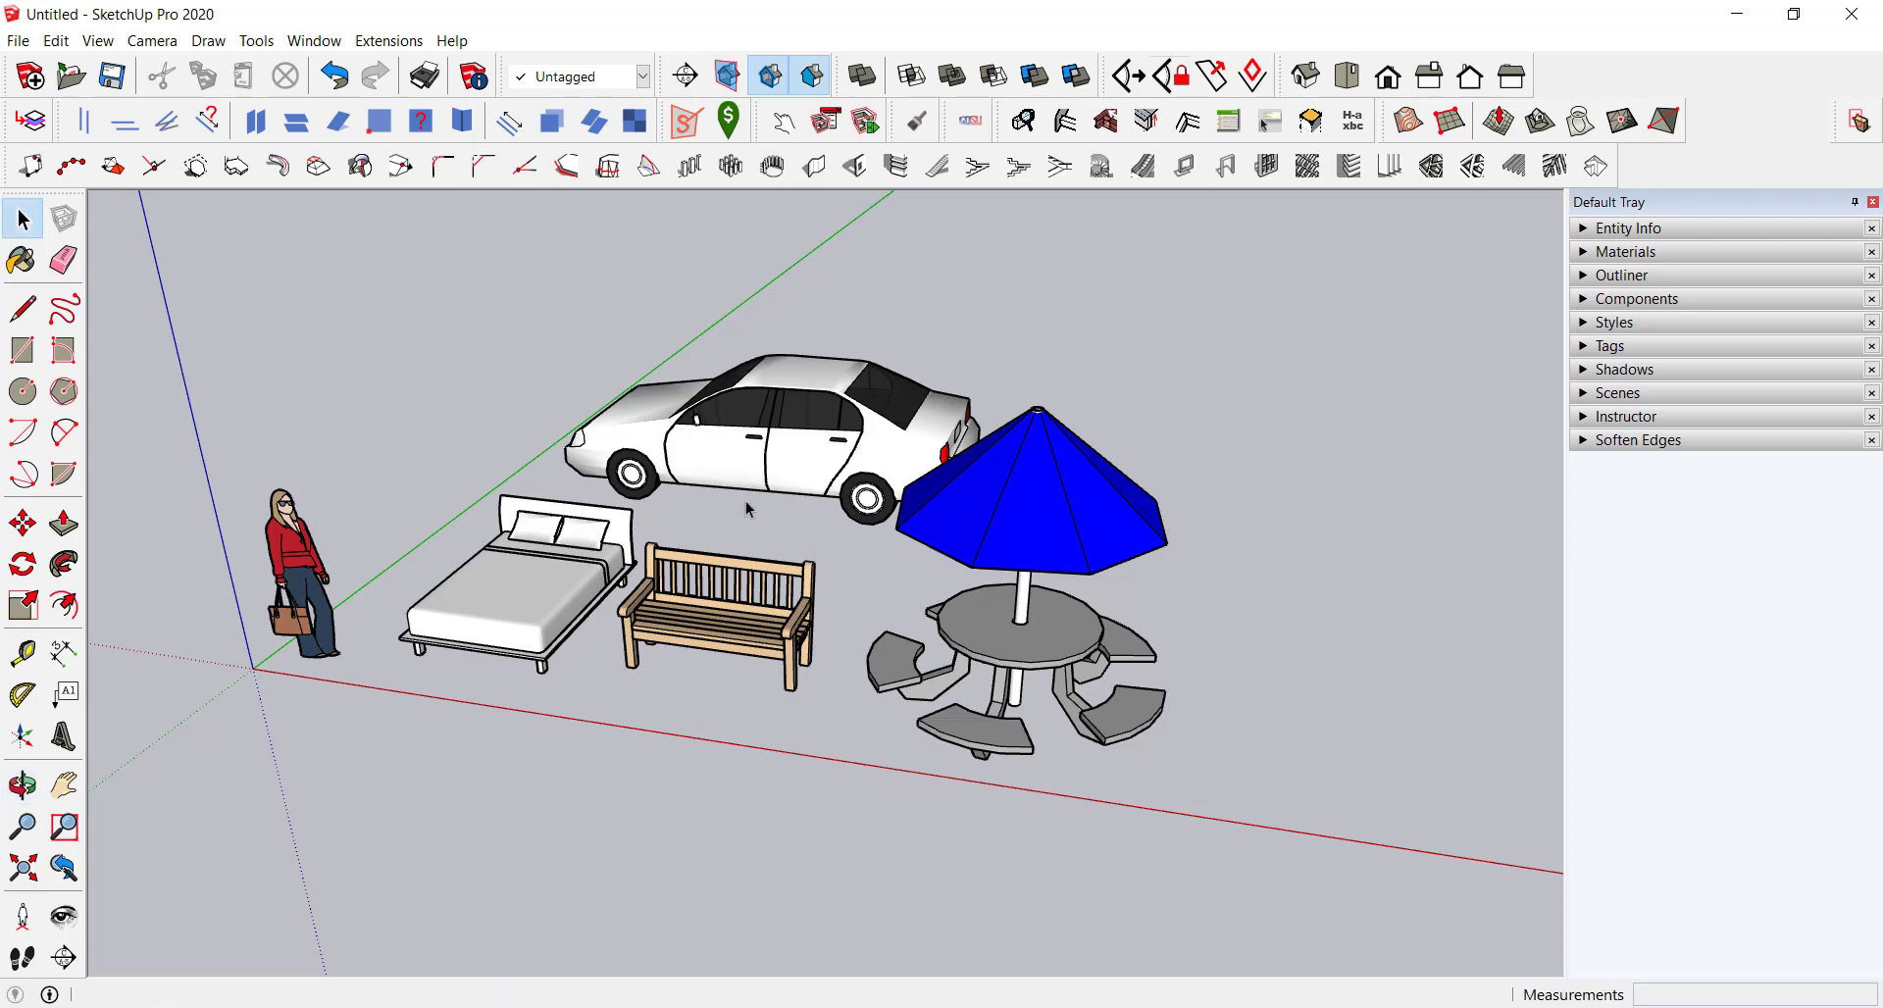
Step: Show the Outliner in the Default Tray, widen the tray, and view the scene frontally
left_click(305, 45)
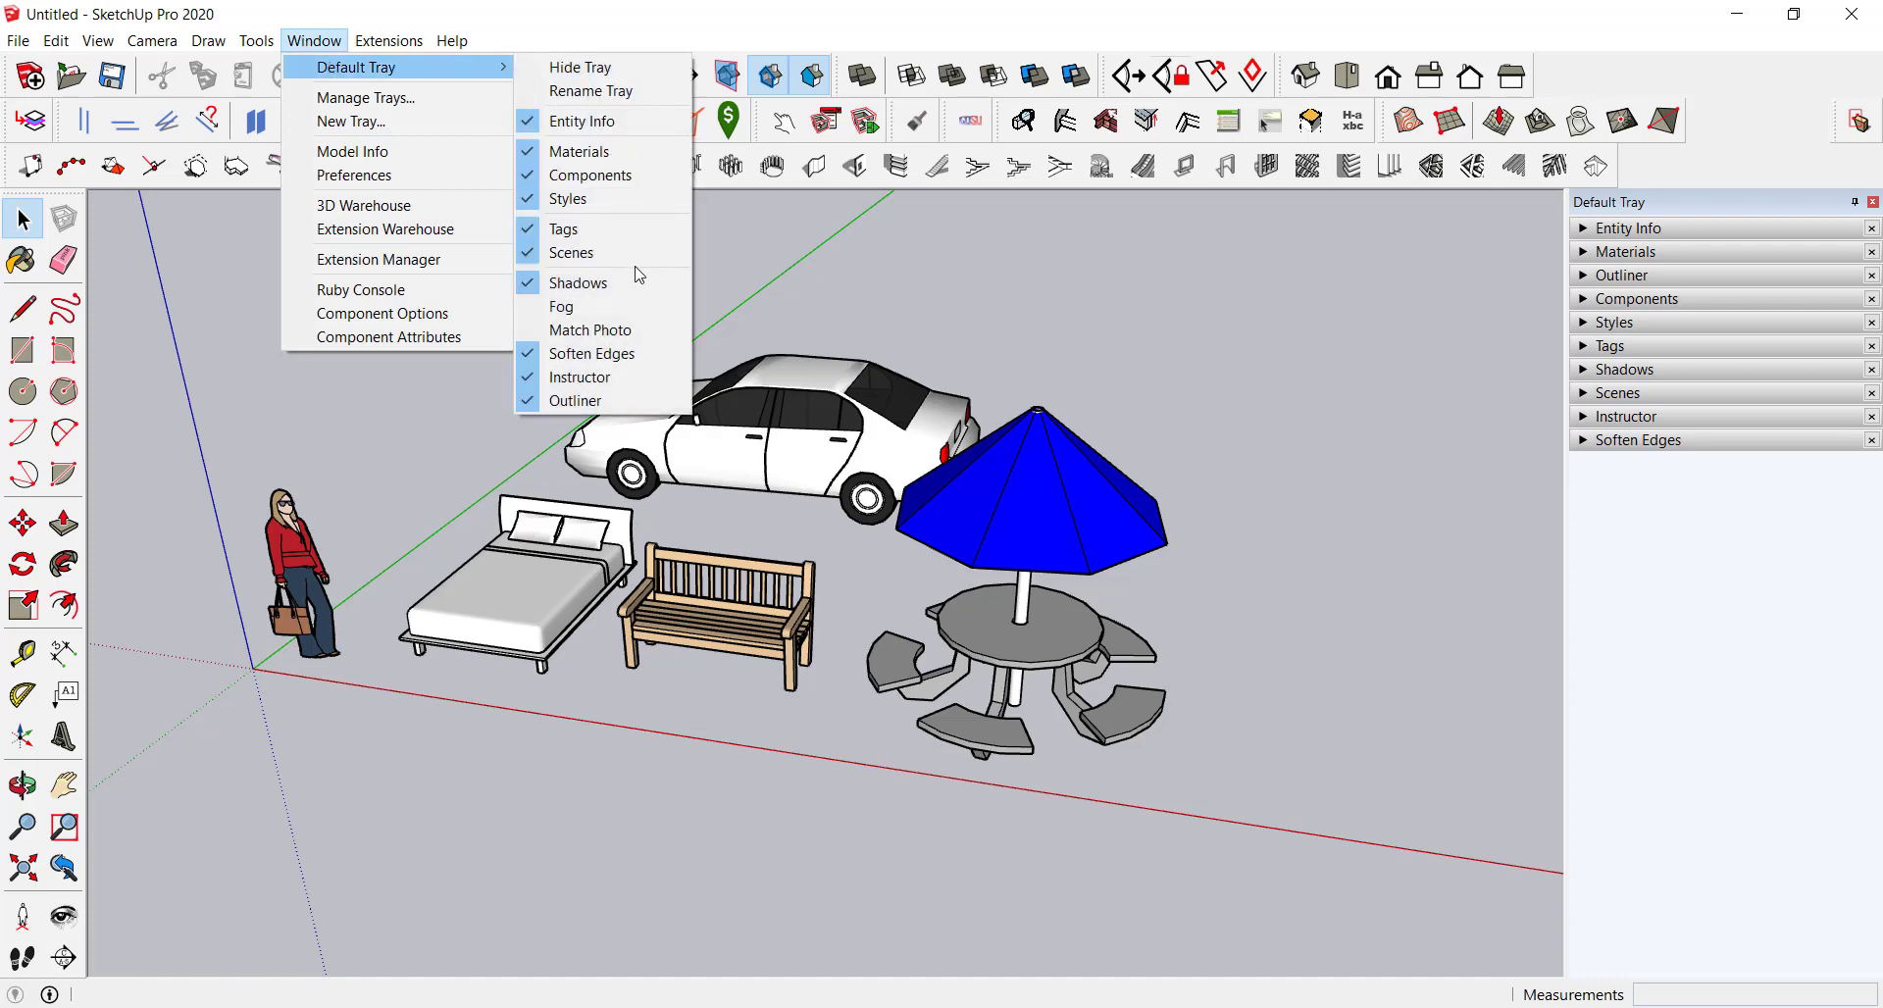
mouse_move(375, 67)
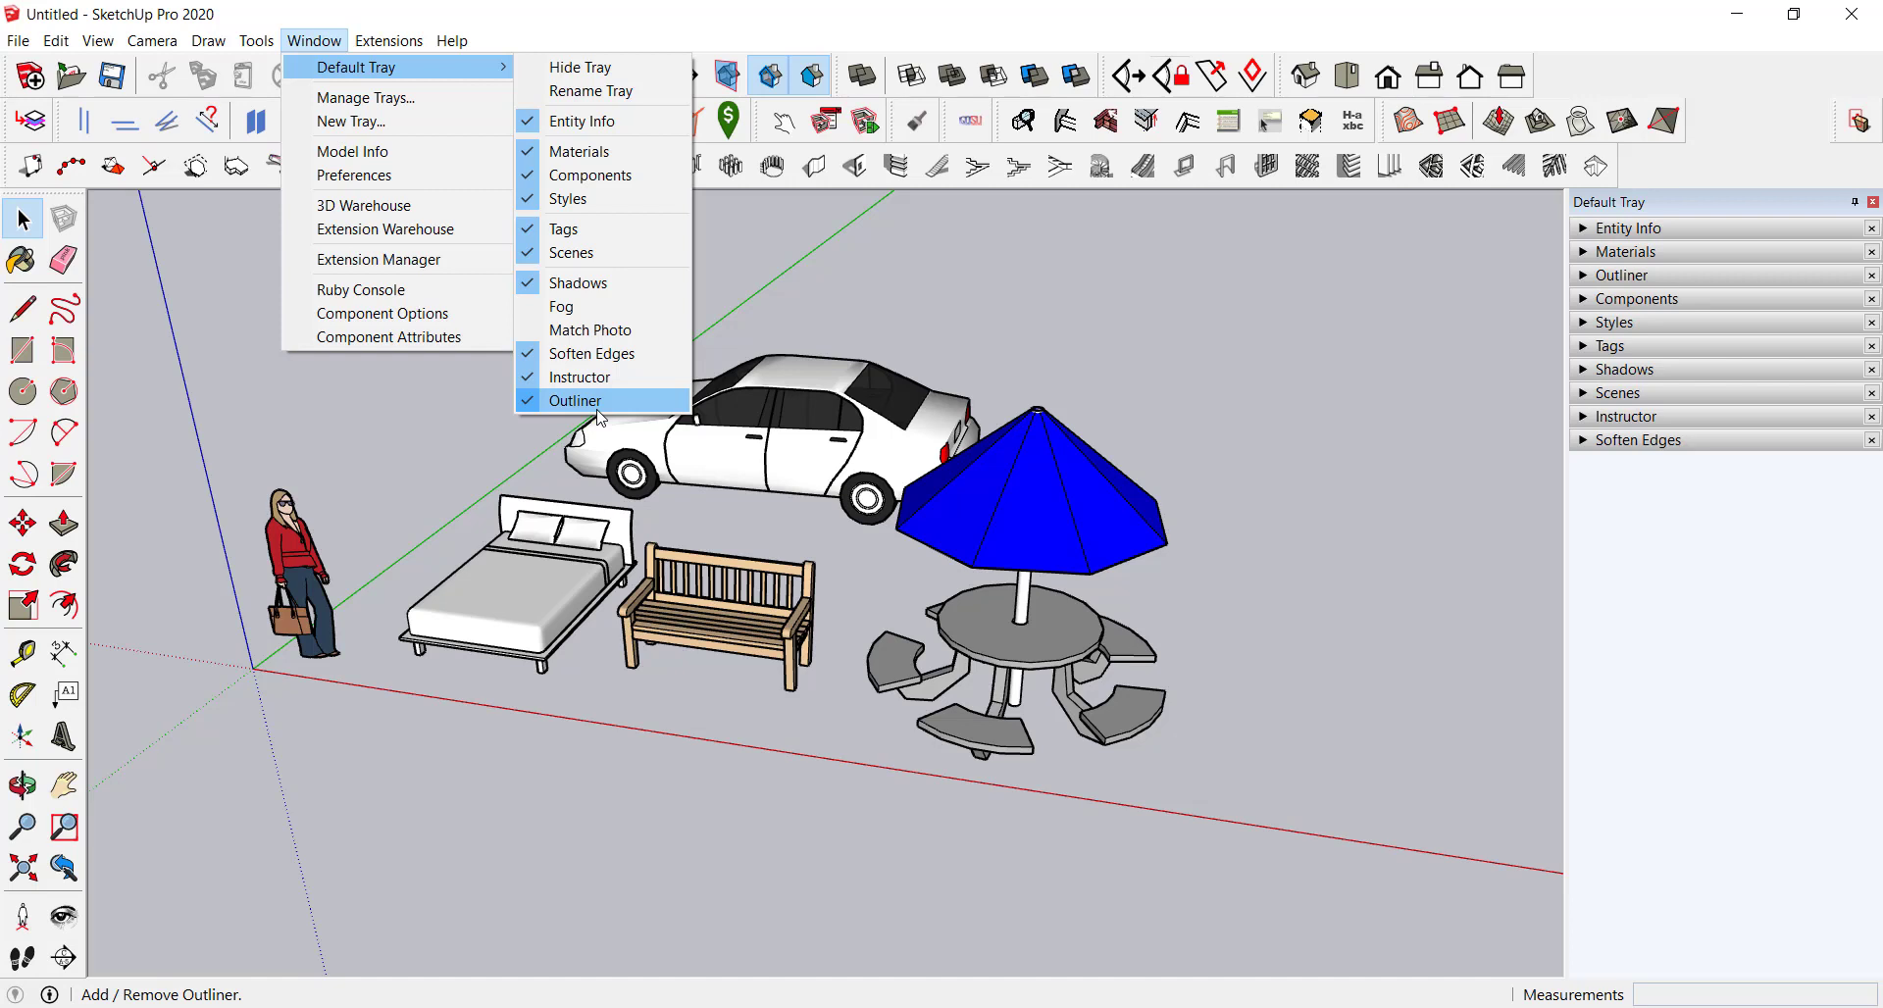
left_click(1567, 559)
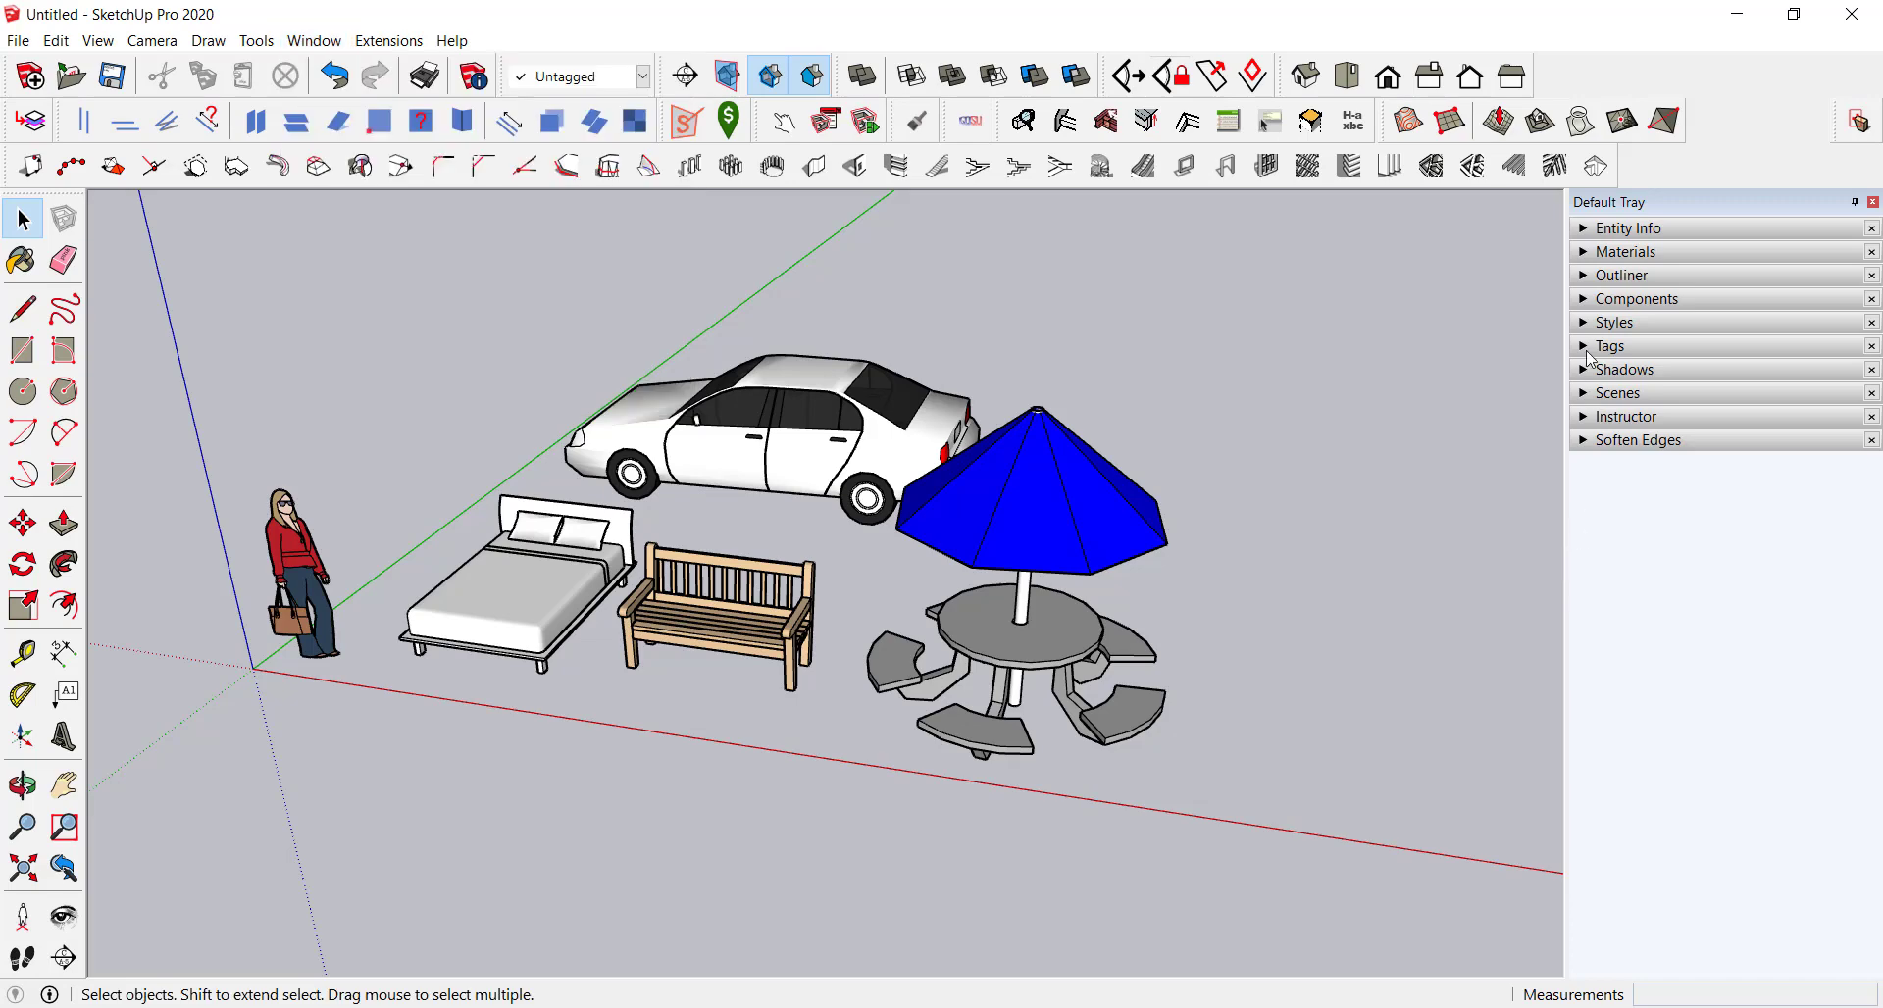
left_click(1589, 276)
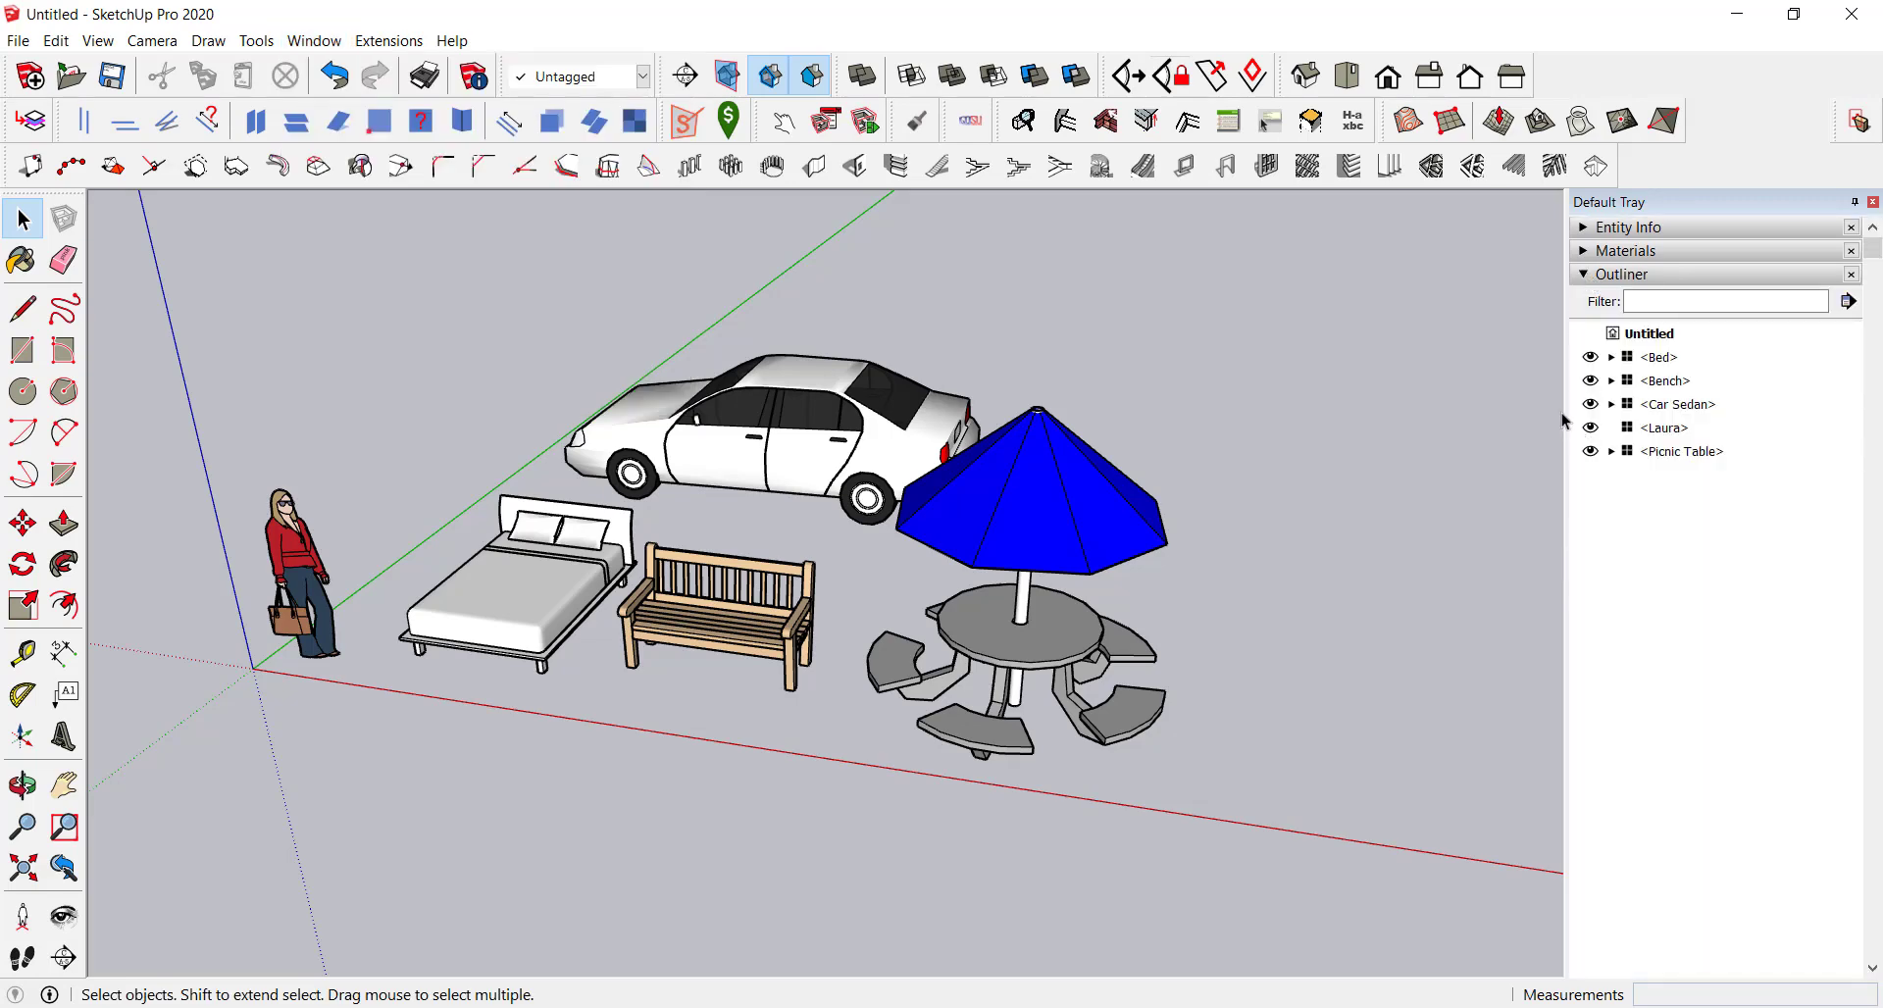
left_click_drag(1567, 423, 1492, 432)
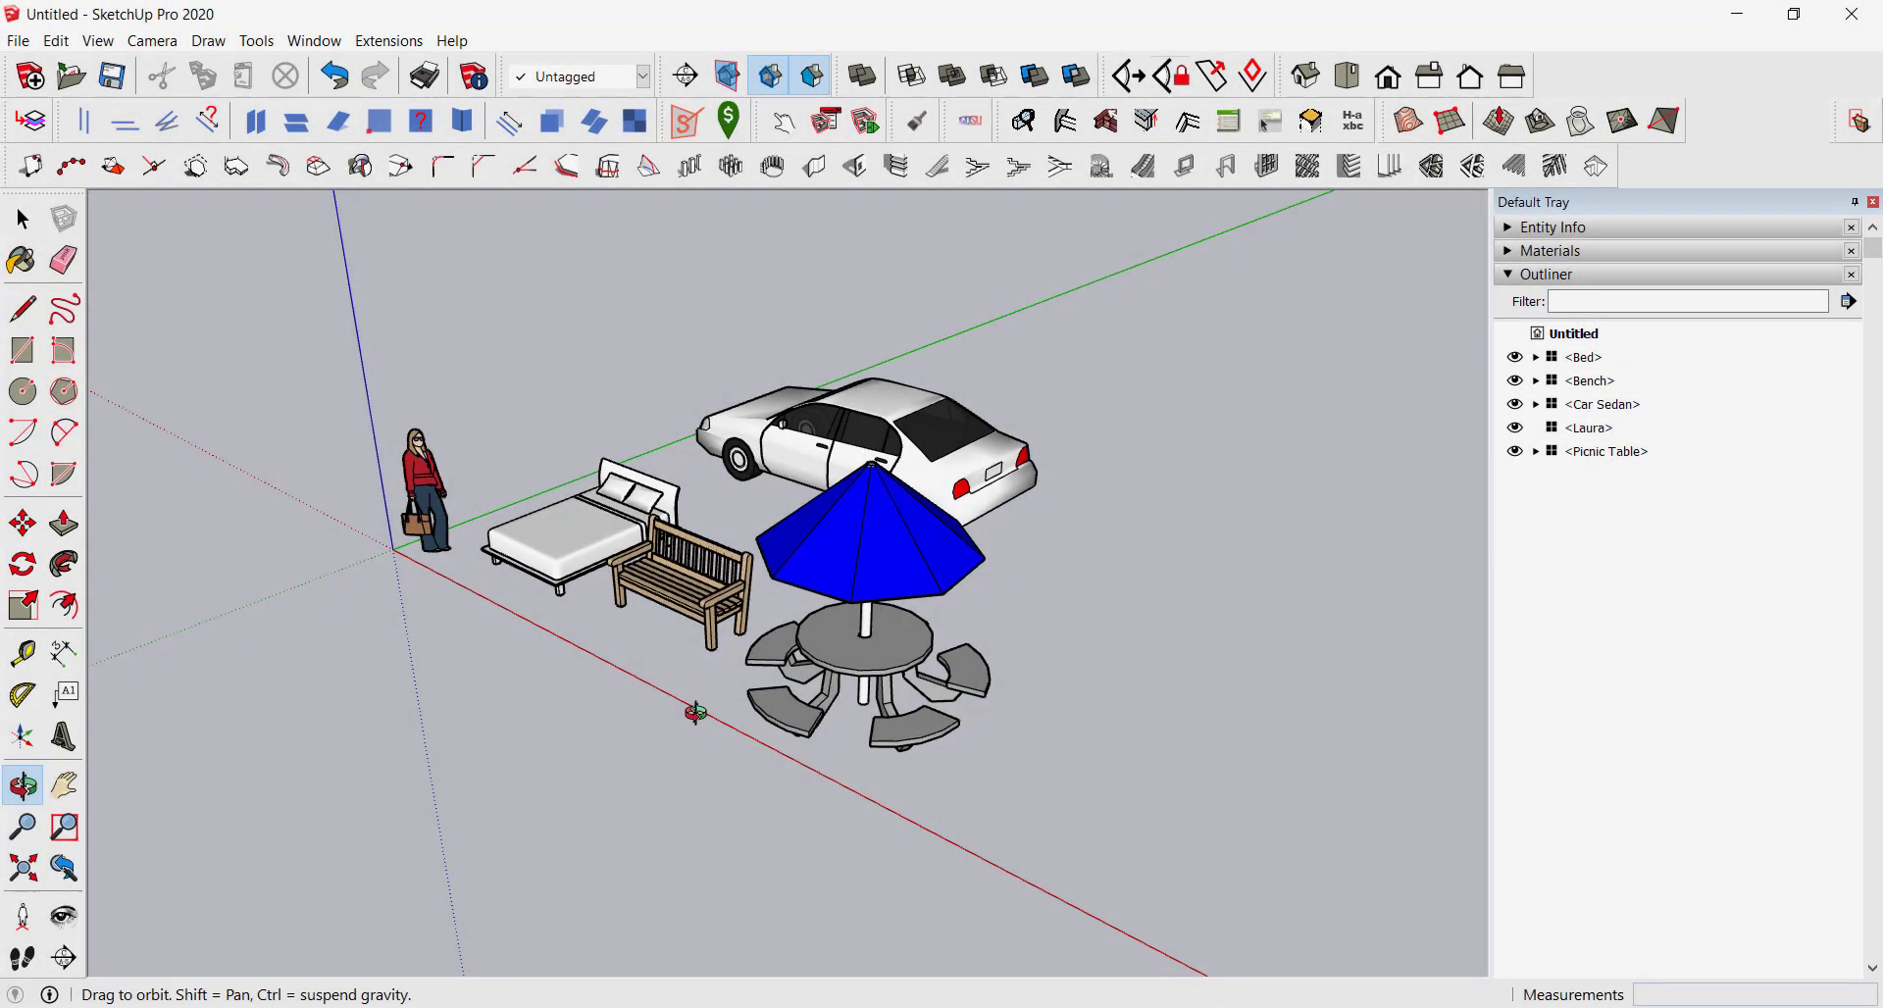
left_click_drag(696, 713, 795, 716)
key("space")
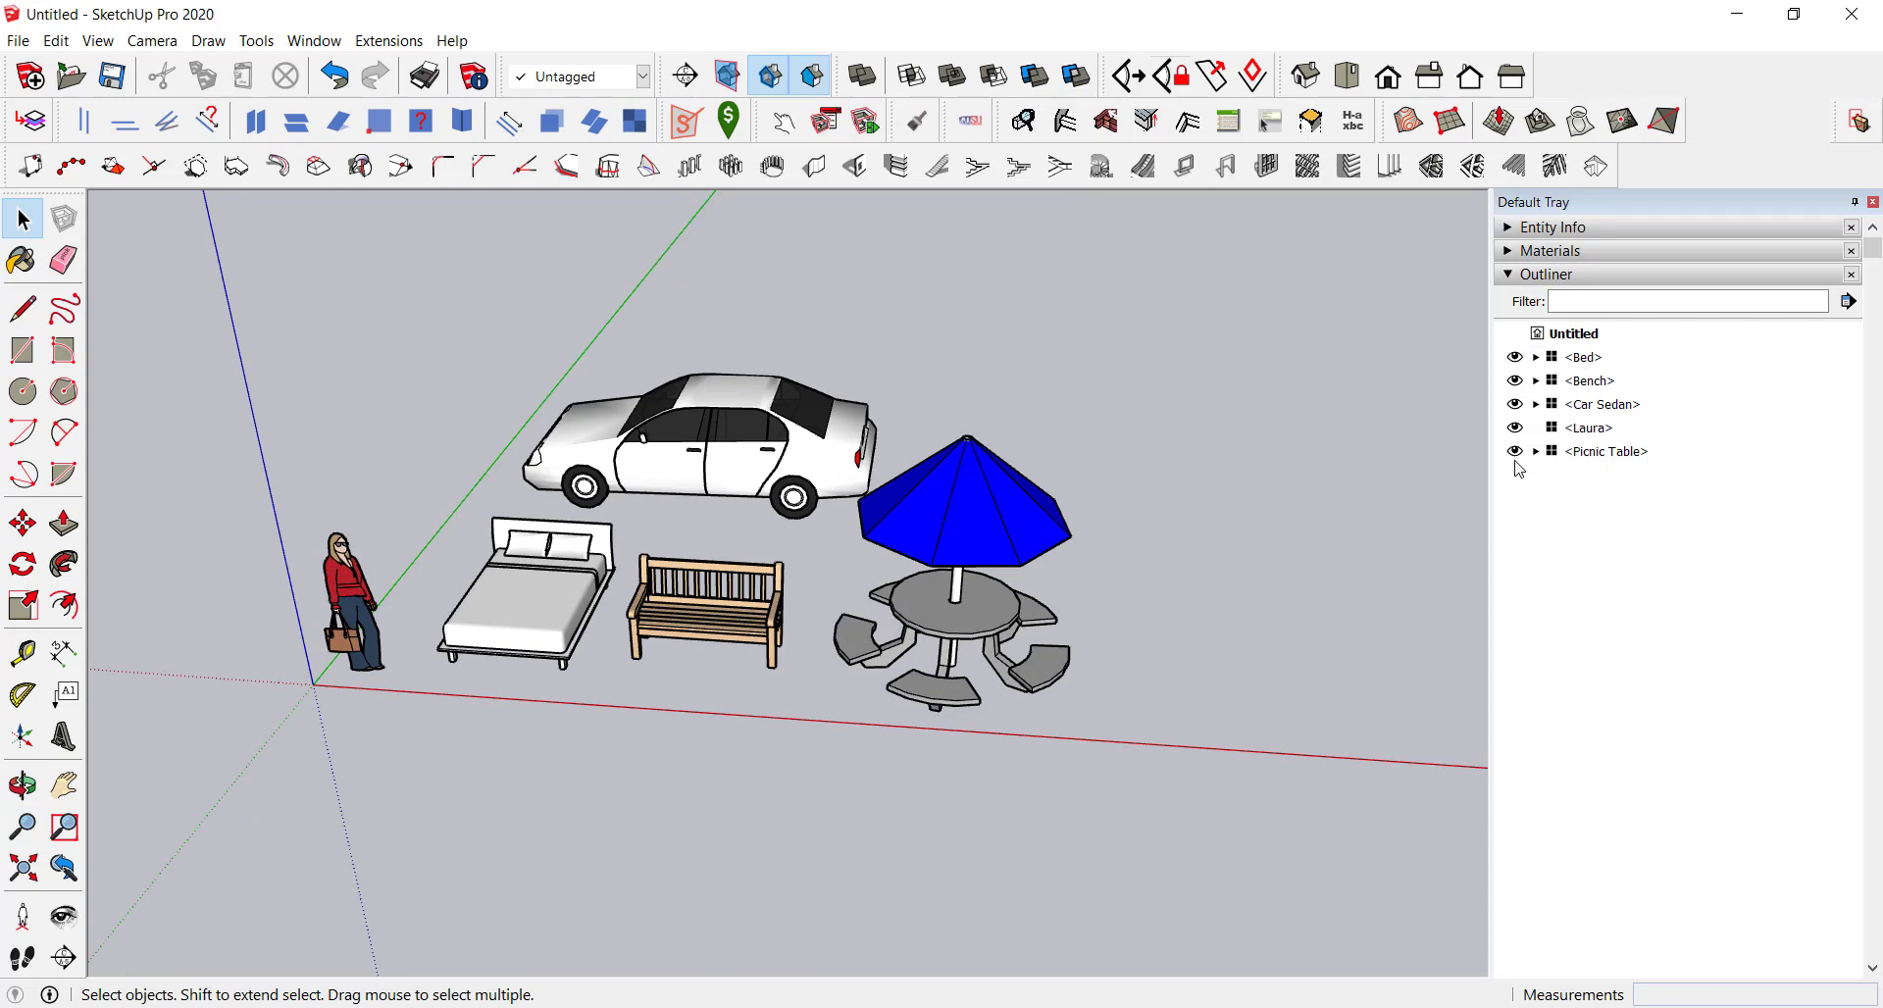
Step: Hide the bed, bench, car sedan, woman figure and picnic table, then unhide each
left_click(1515, 357)
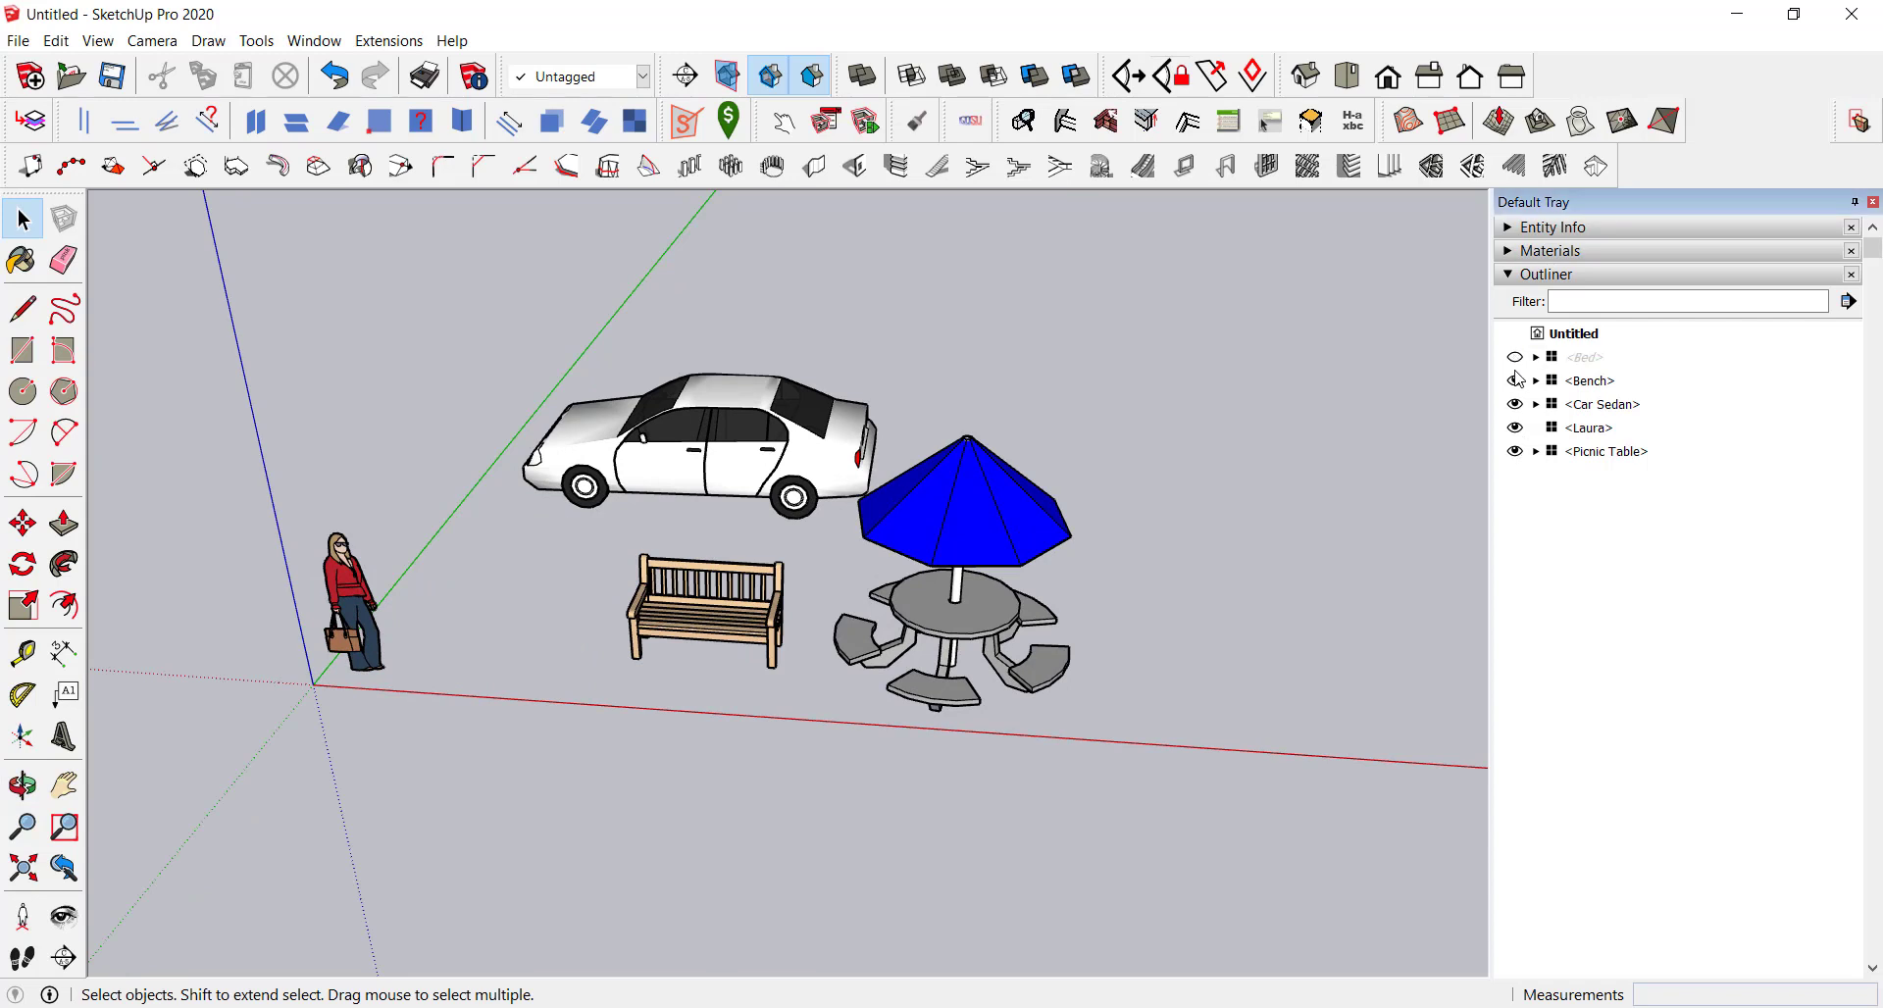
left_click(1515, 380)
left_click(1516, 404)
left_click(1515, 427)
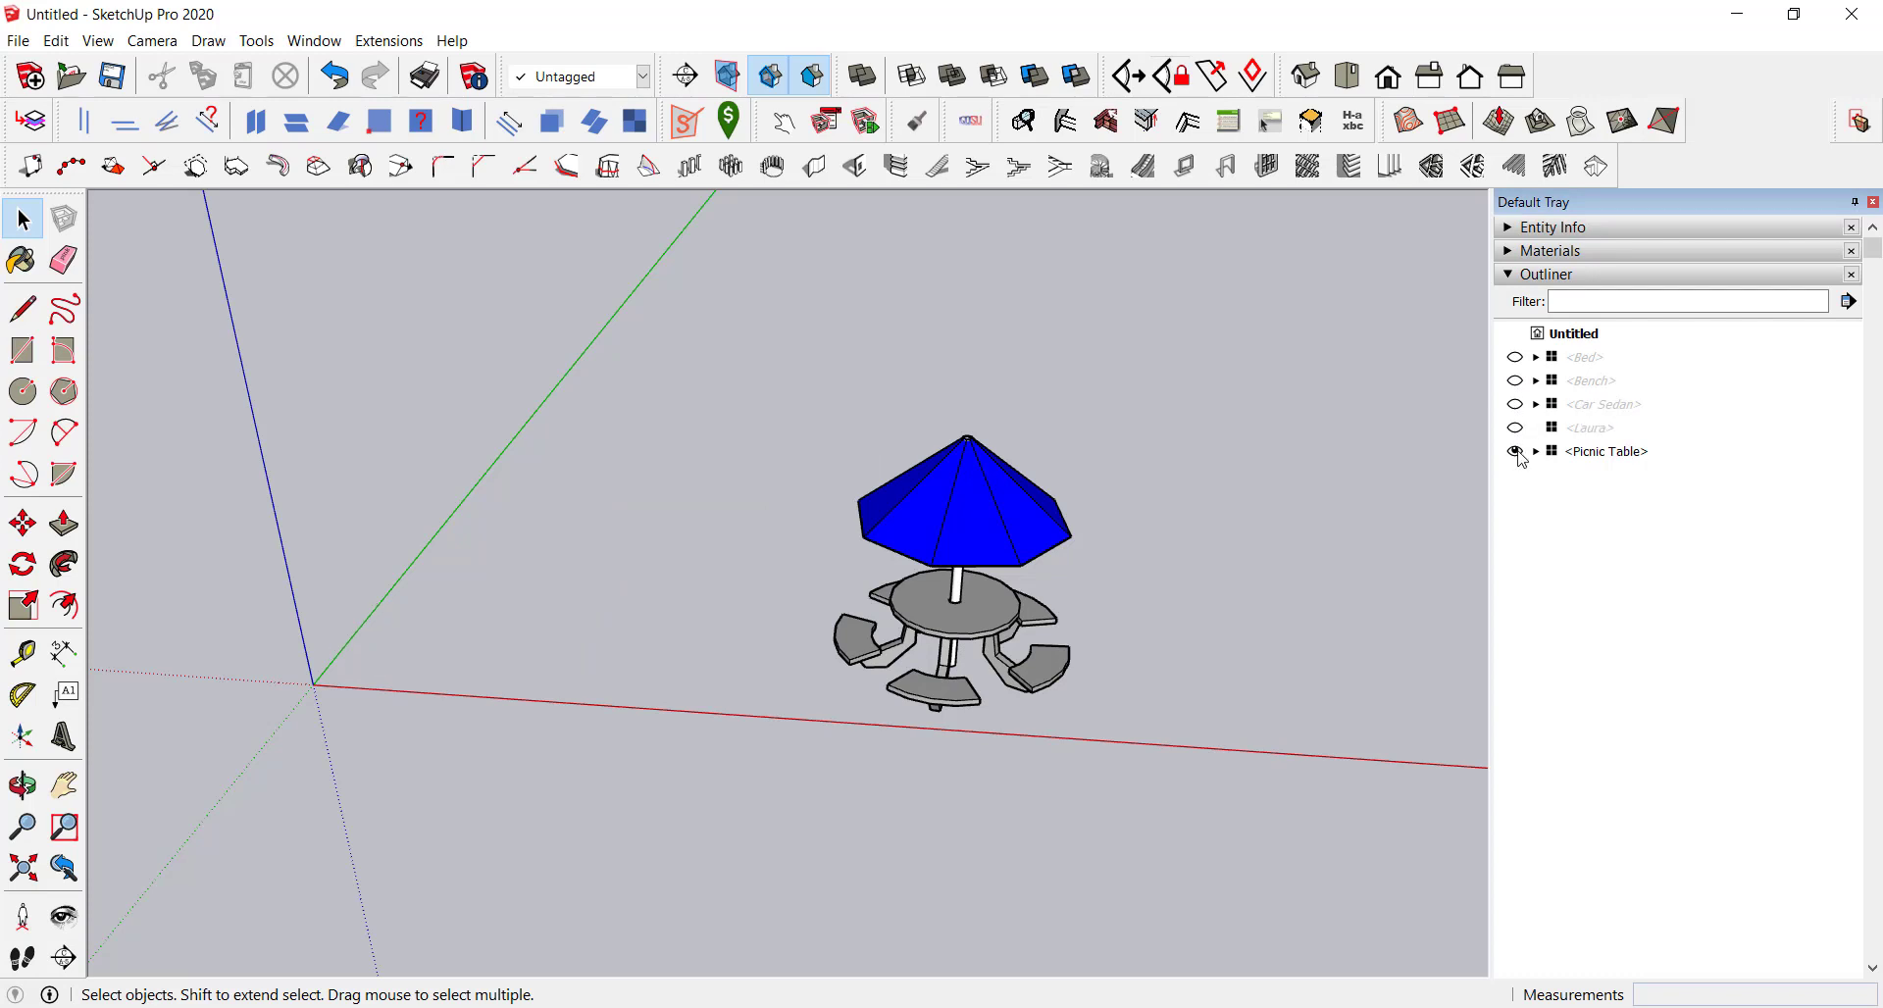
left_click(1516, 452)
left_click(1516, 452)
left_click(1515, 428)
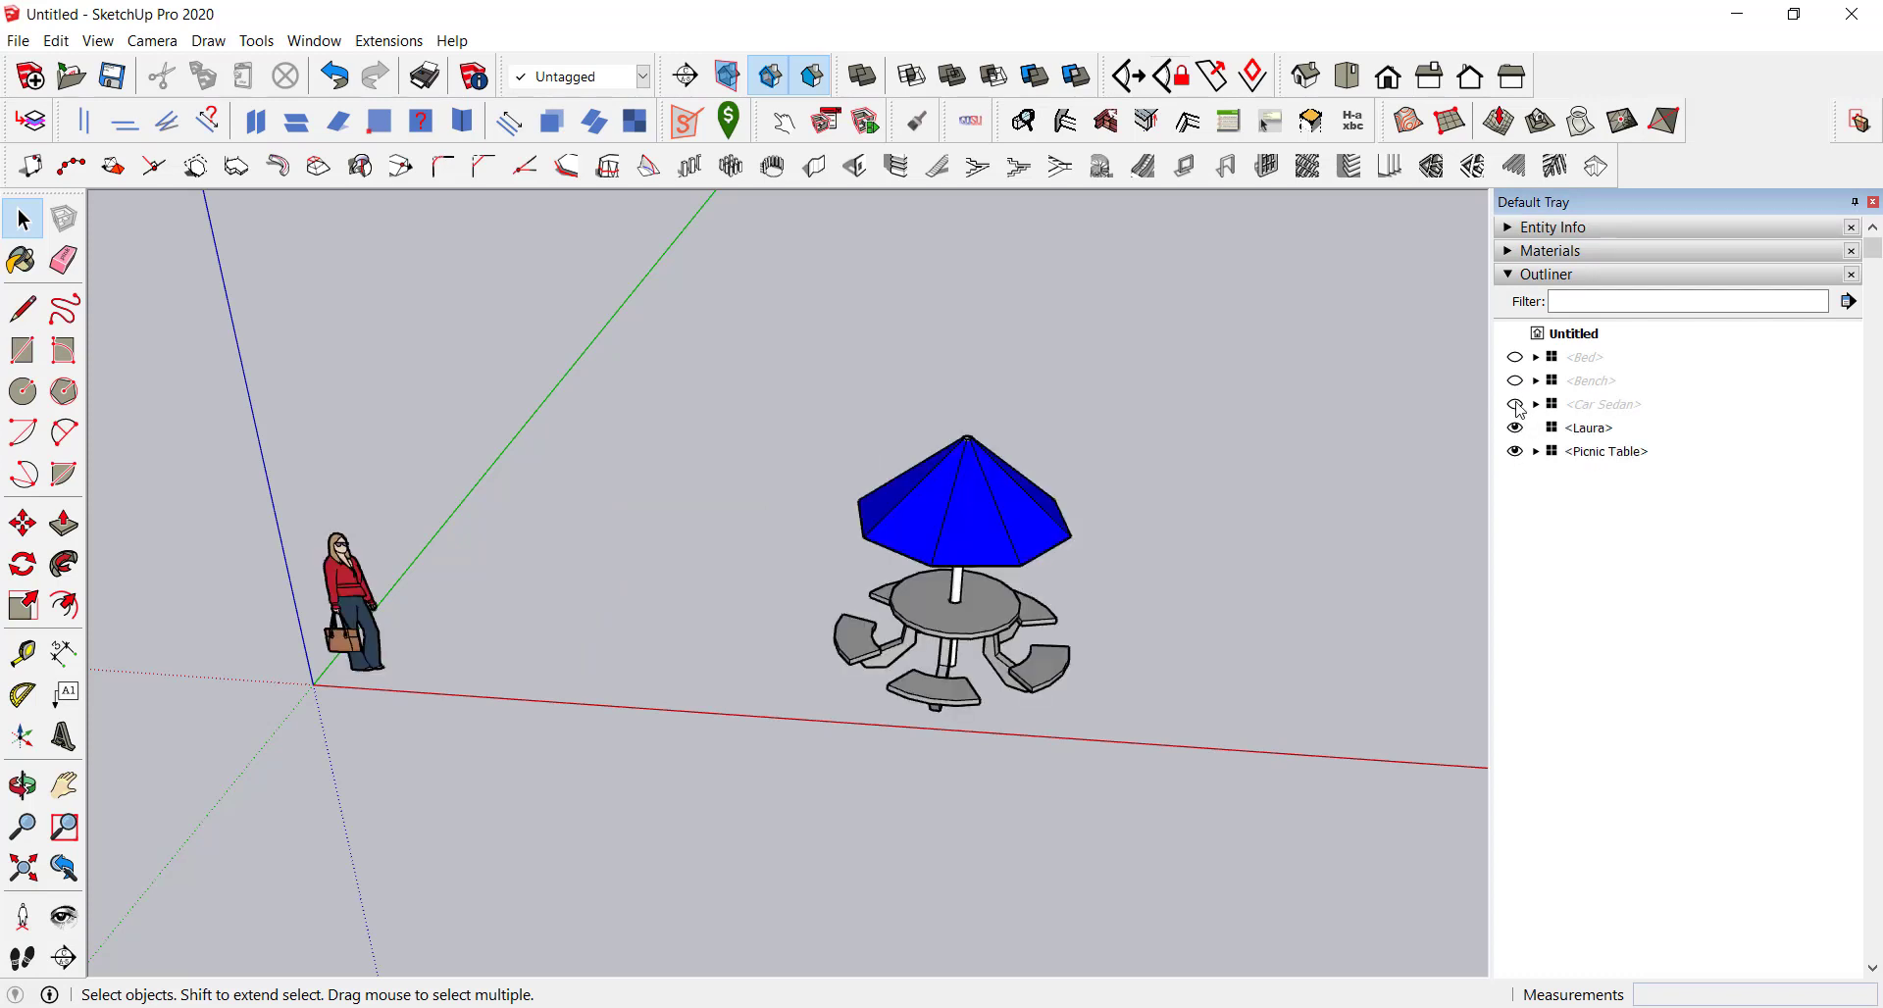
left_click(1515, 405)
left_click(1515, 381)
left_click(1515, 357)
Step: Repeat the hide-and-show cycle on all five objects, then collapse the Outliner
left_click(1515, 357)
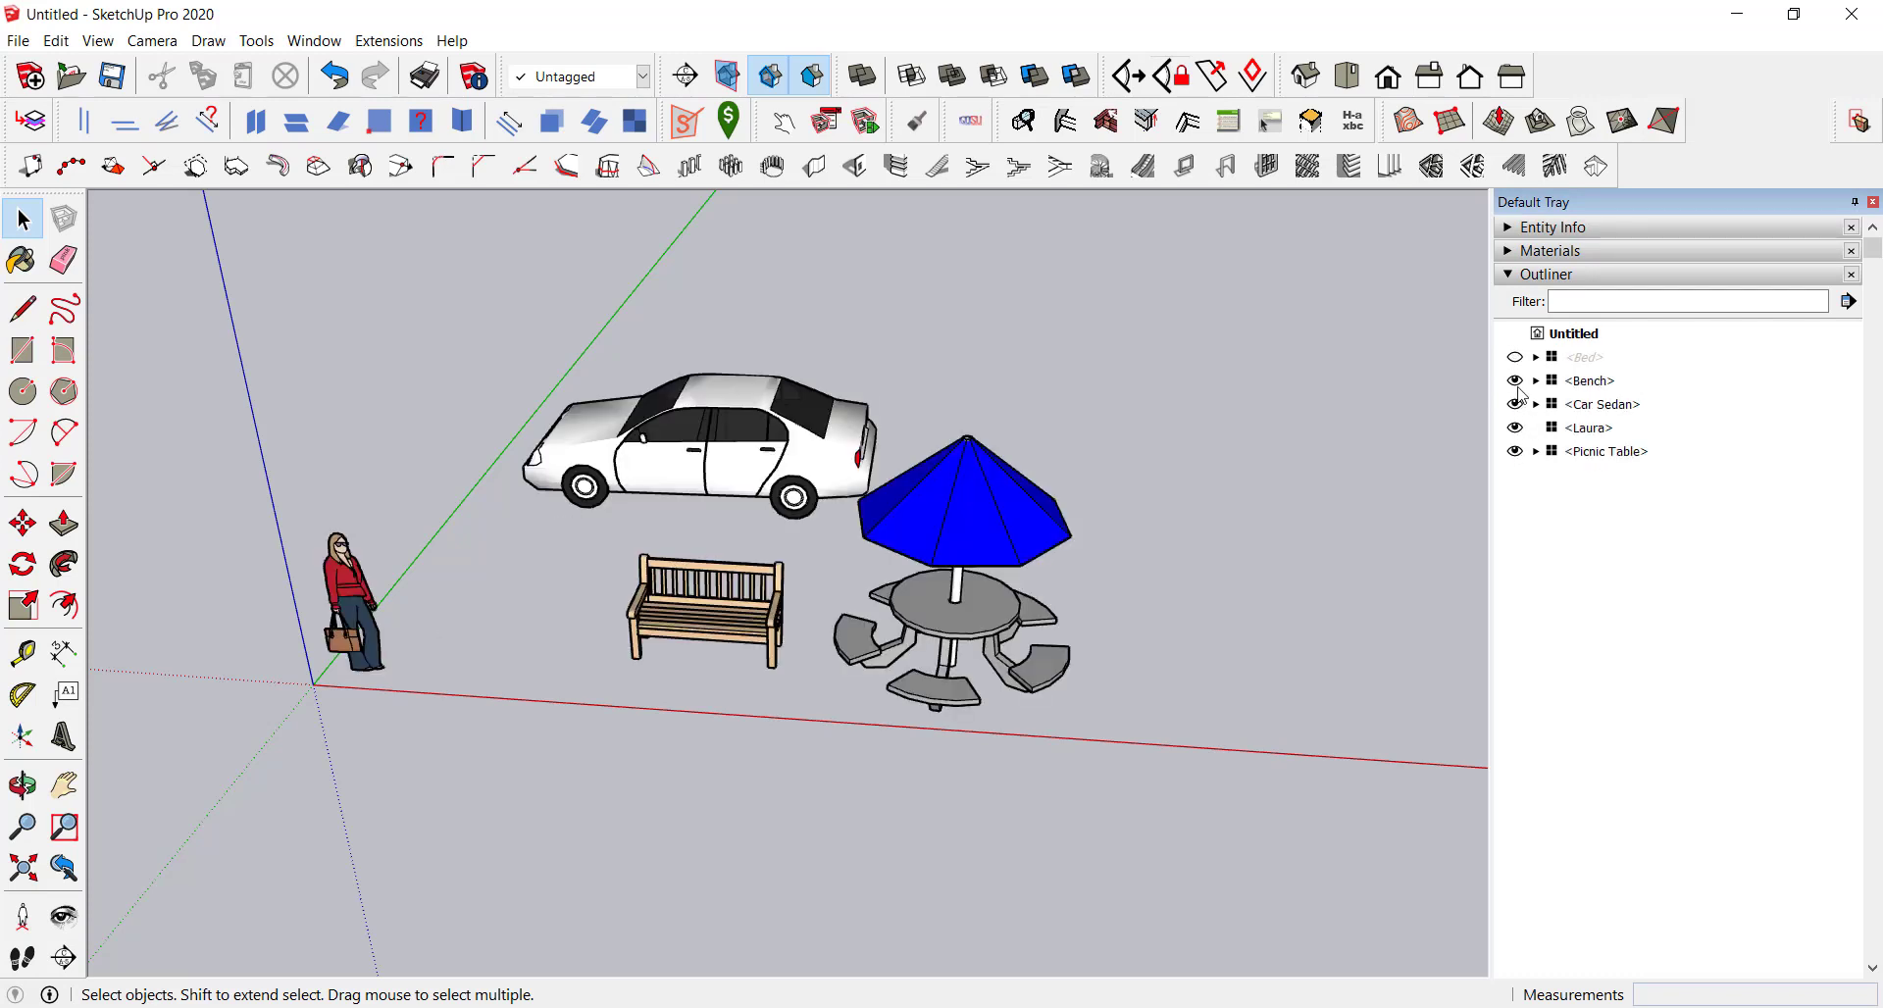
left_click(1516, 380)
left_click(1515, 404)
left_click(1515, 428)
left_click(1515, 451)
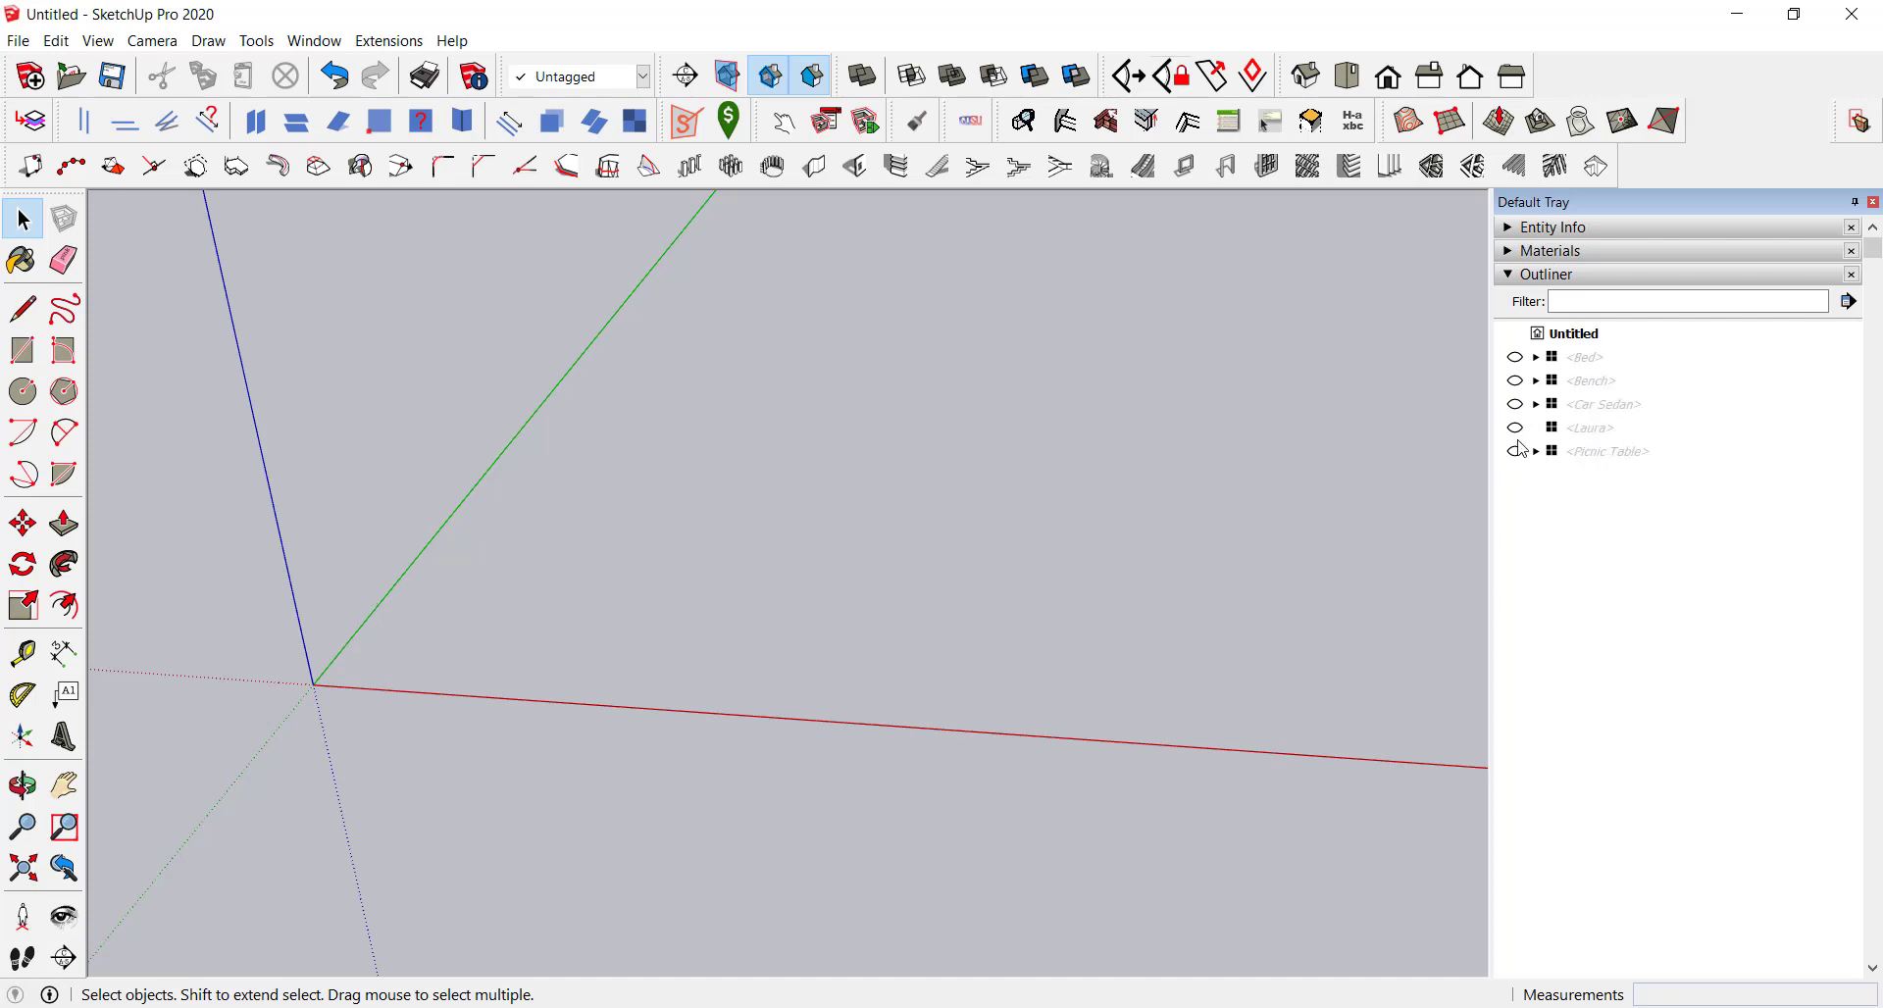
left_click(1516, 427)
left_click(1515, 451)
left_click(1515, 404)
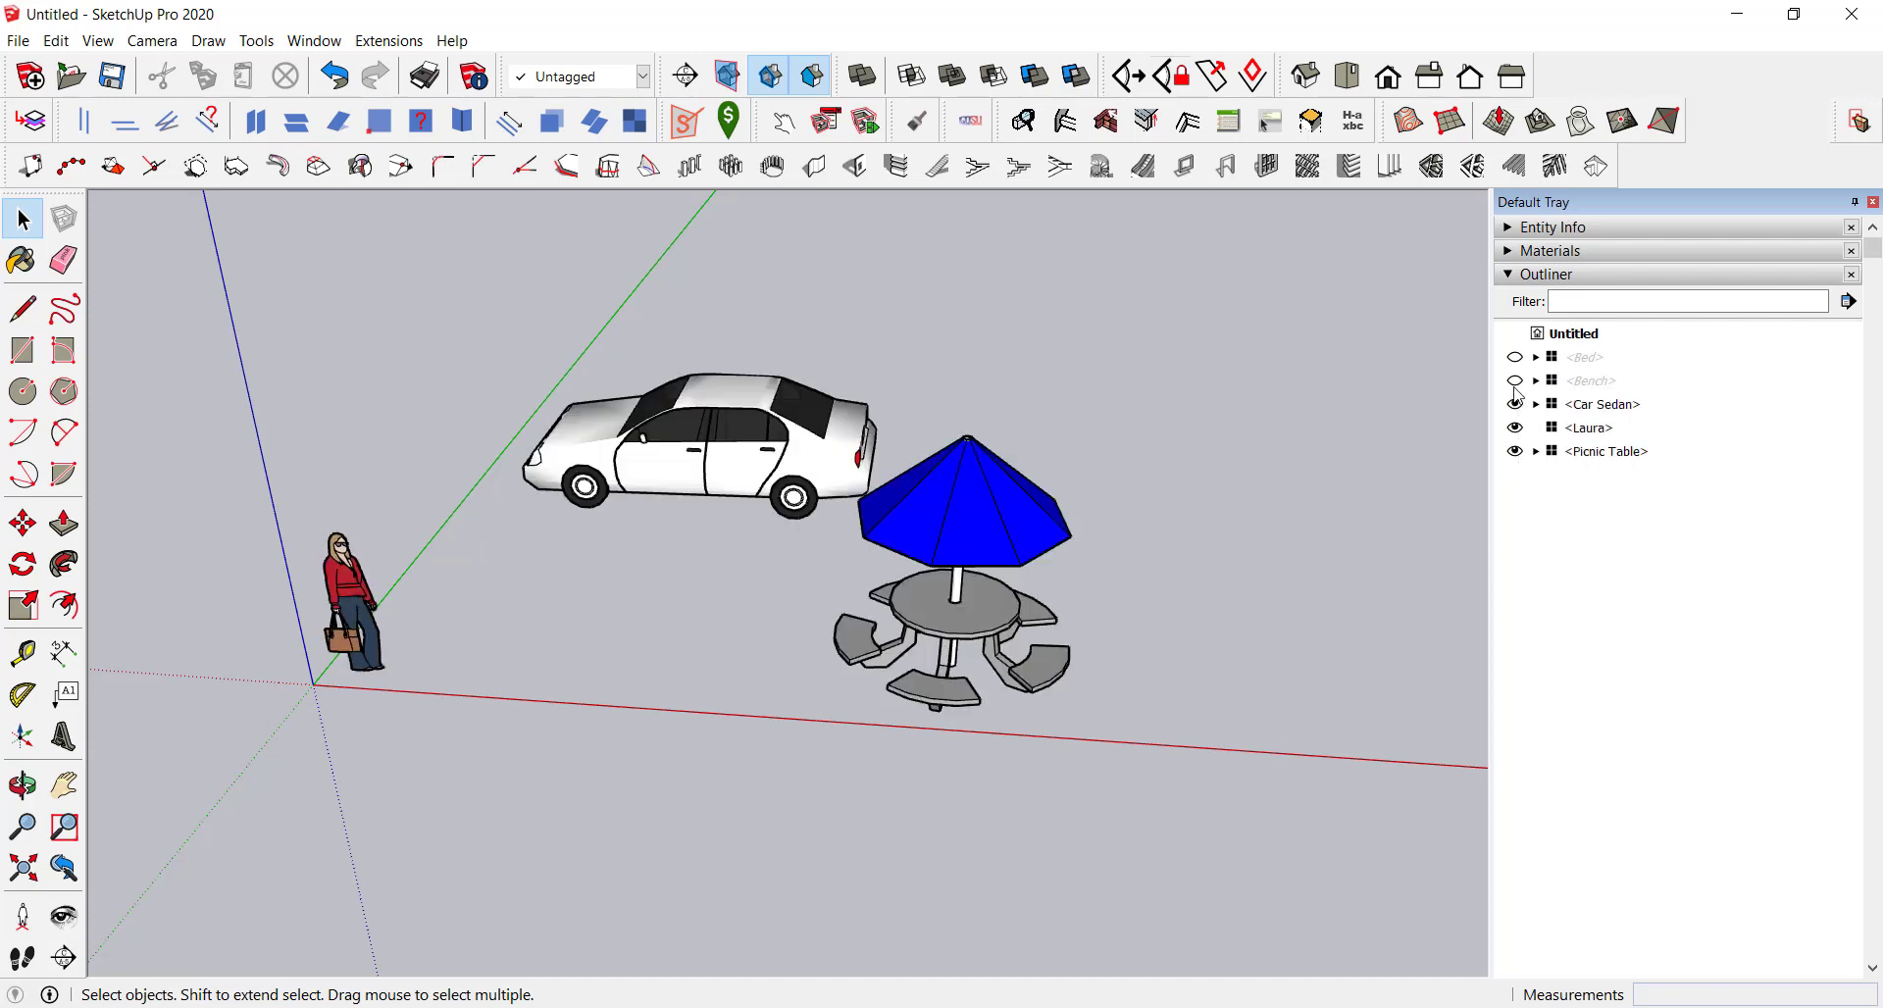
left_click(1515, 381)
left_click(1515, 357)
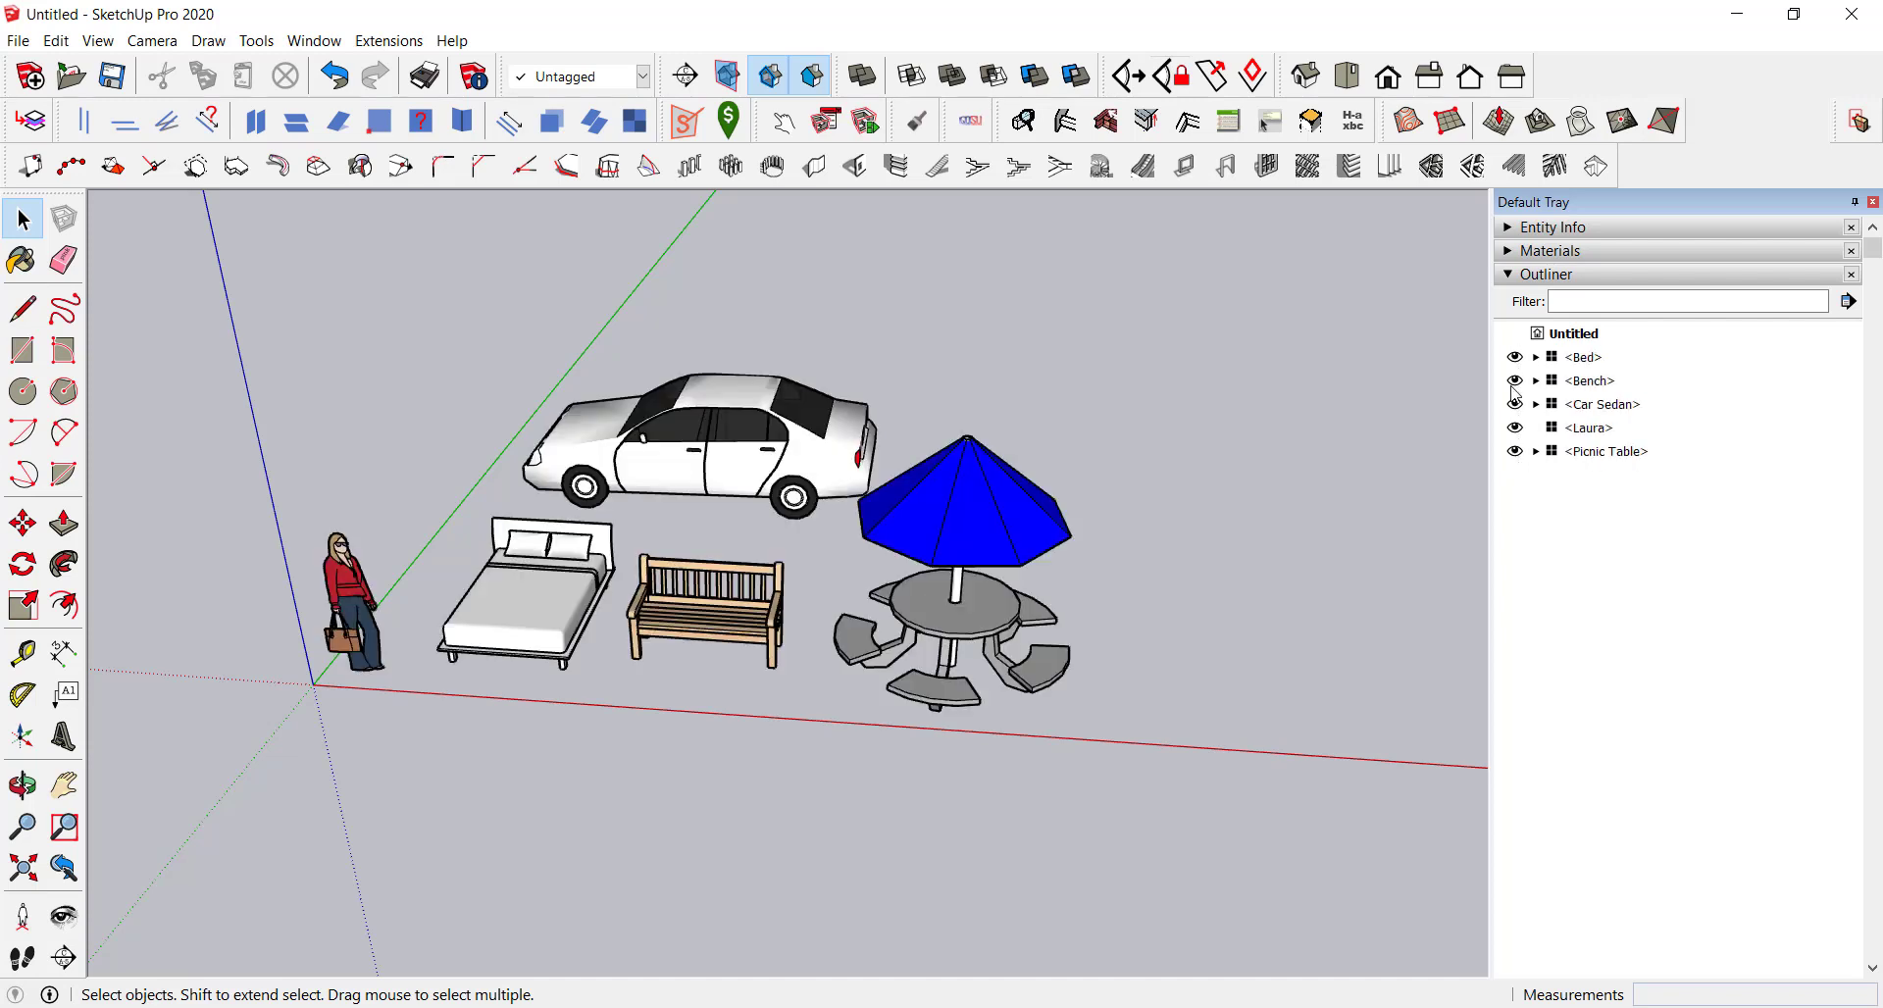
left_click(1516, 277)
Step: Place two women and a man figure to the left of Laura, then collapse Components
left_click(1526, 299)
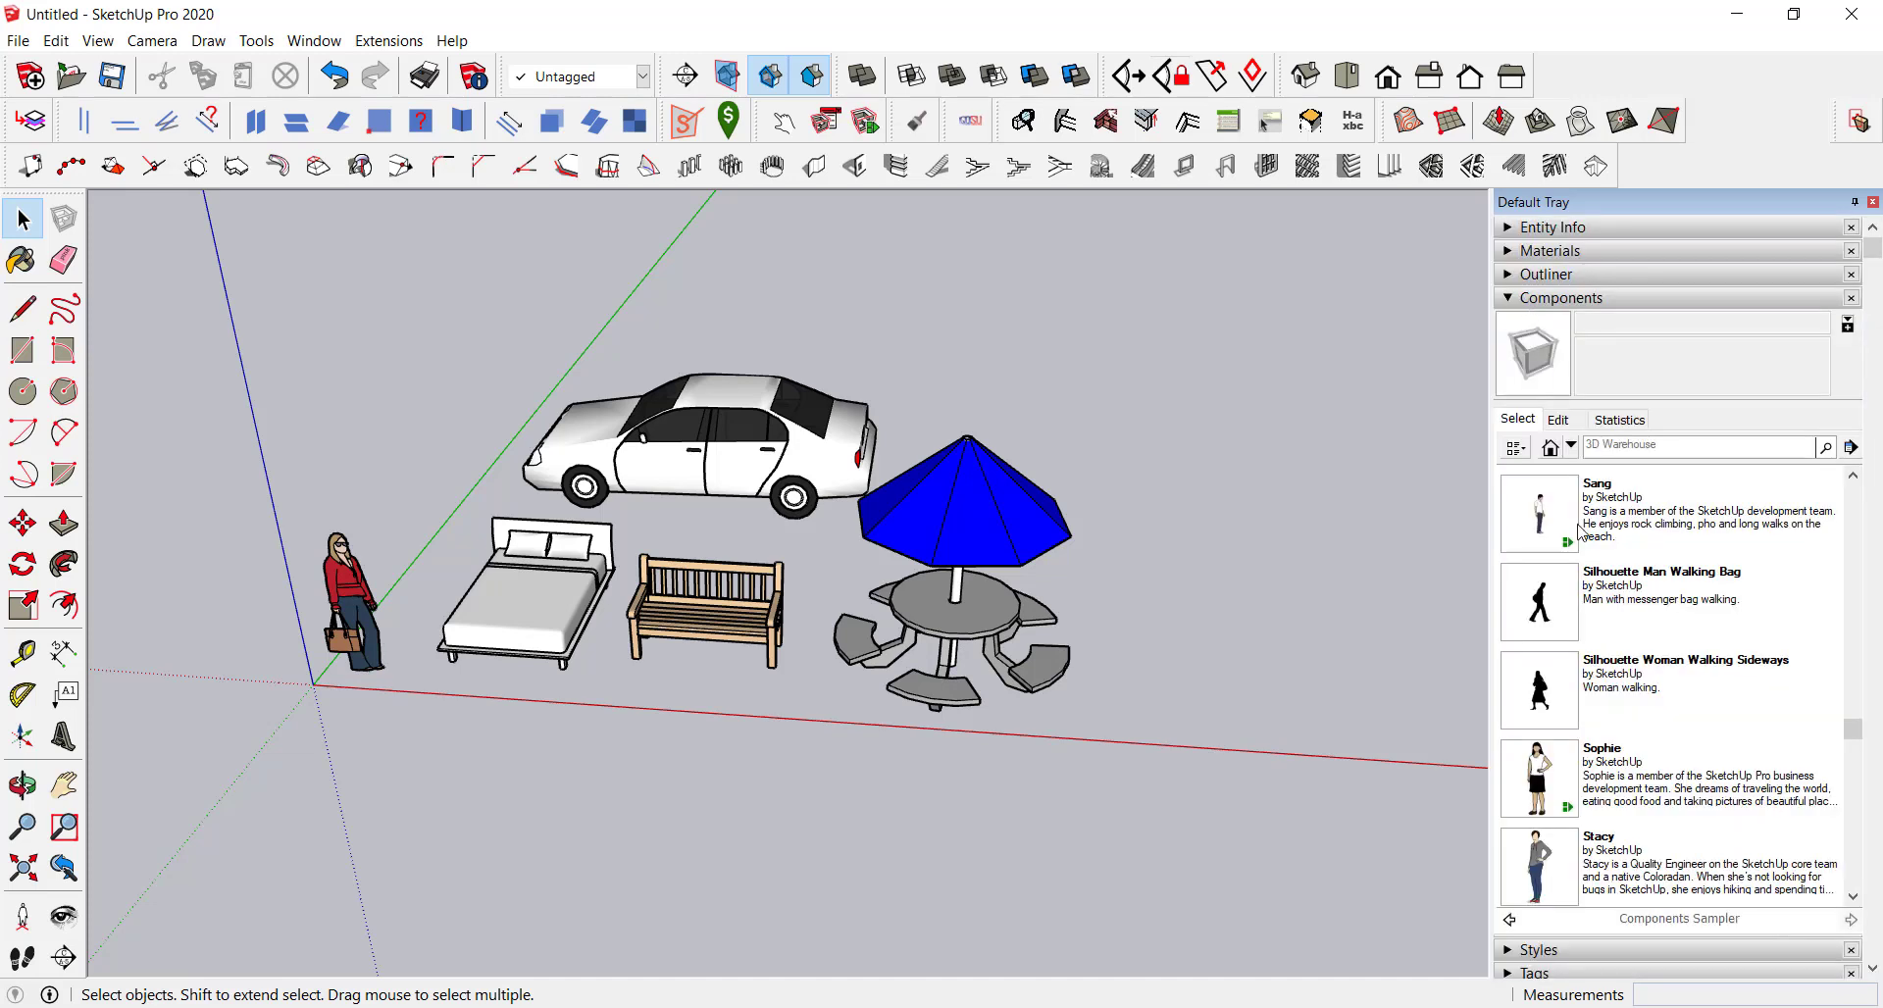
left_click(1537, 777)
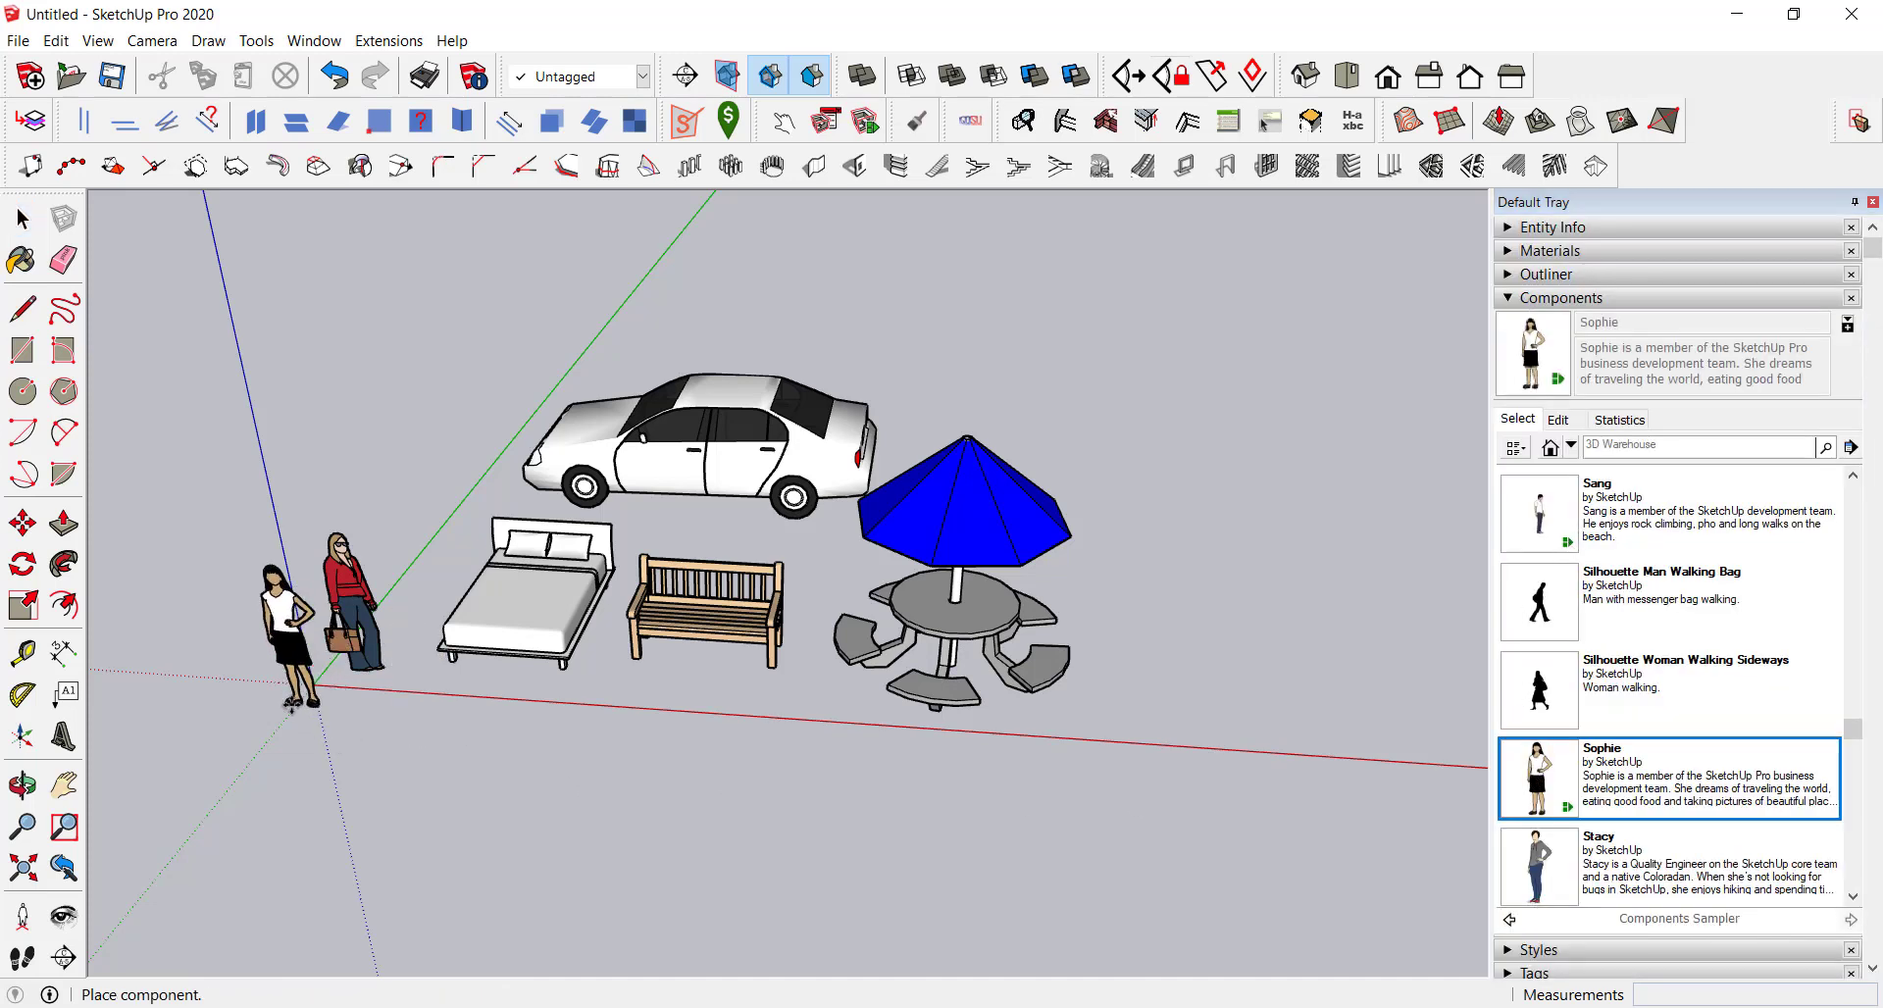
left_click(291, 706)
left_click(1537, 865)
left_click(204, 692)
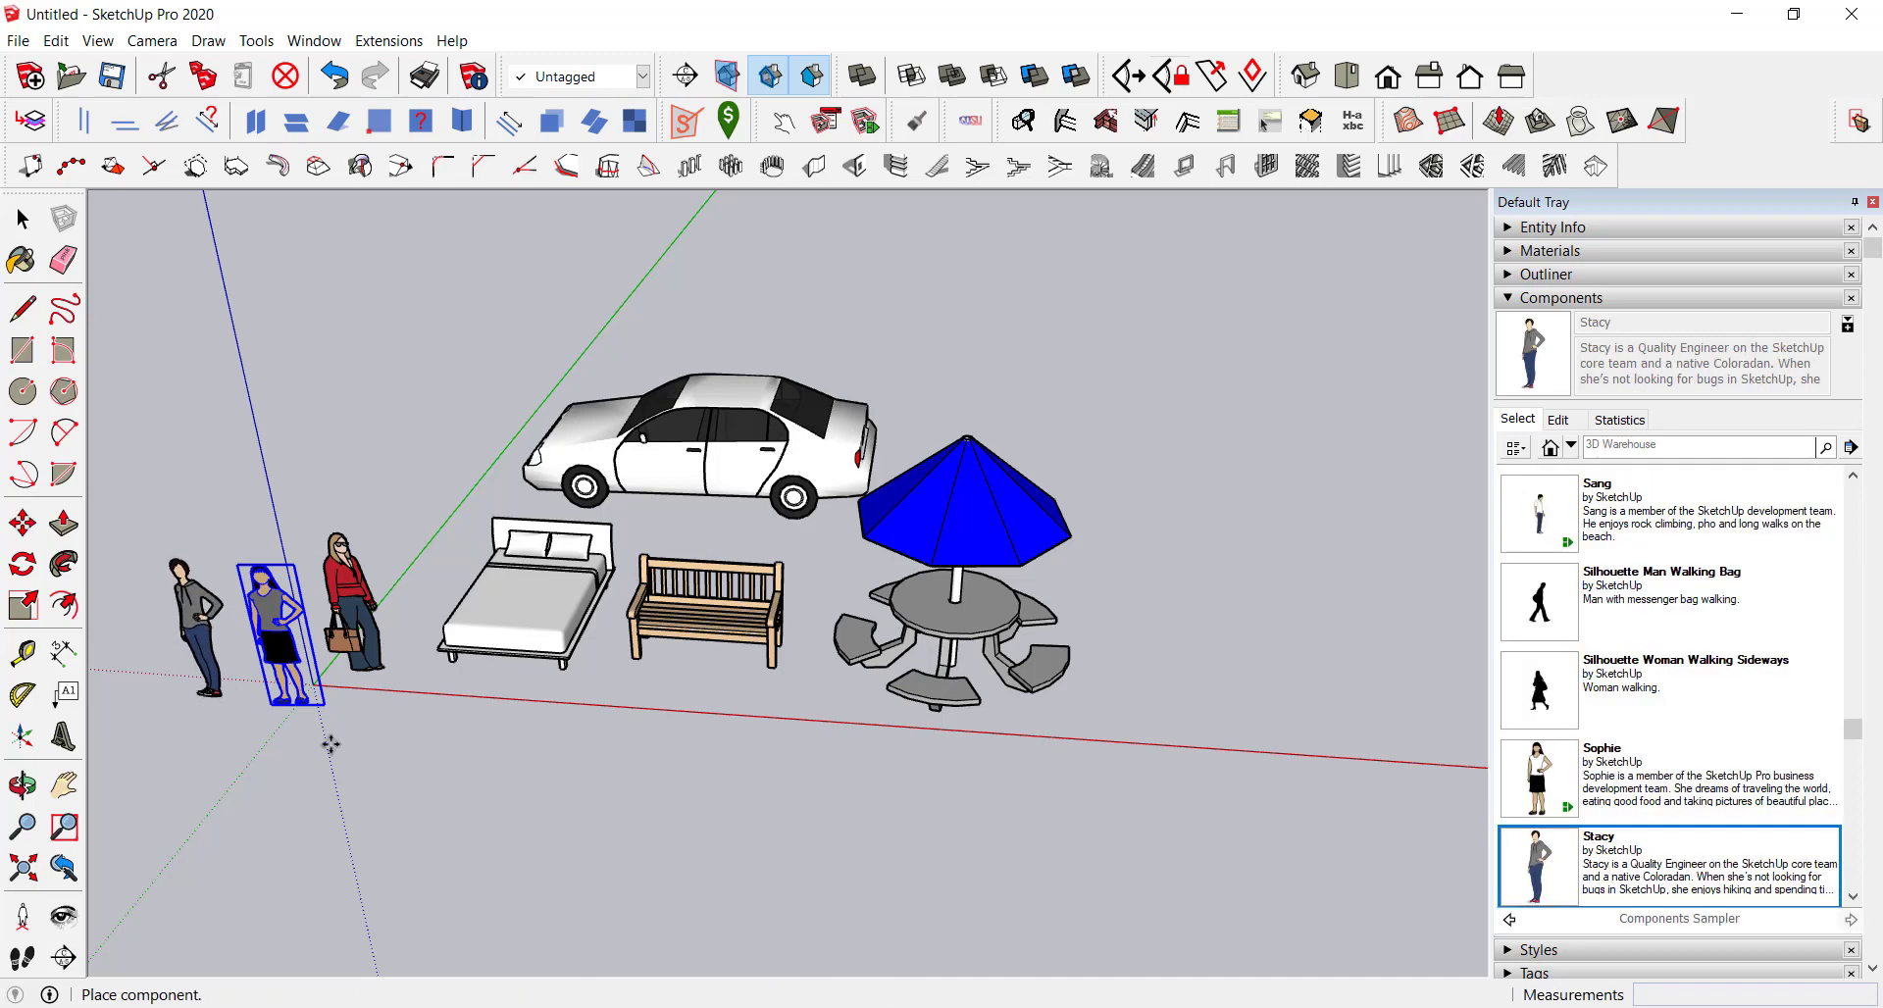
scroll(1540, 833, "down", 3)
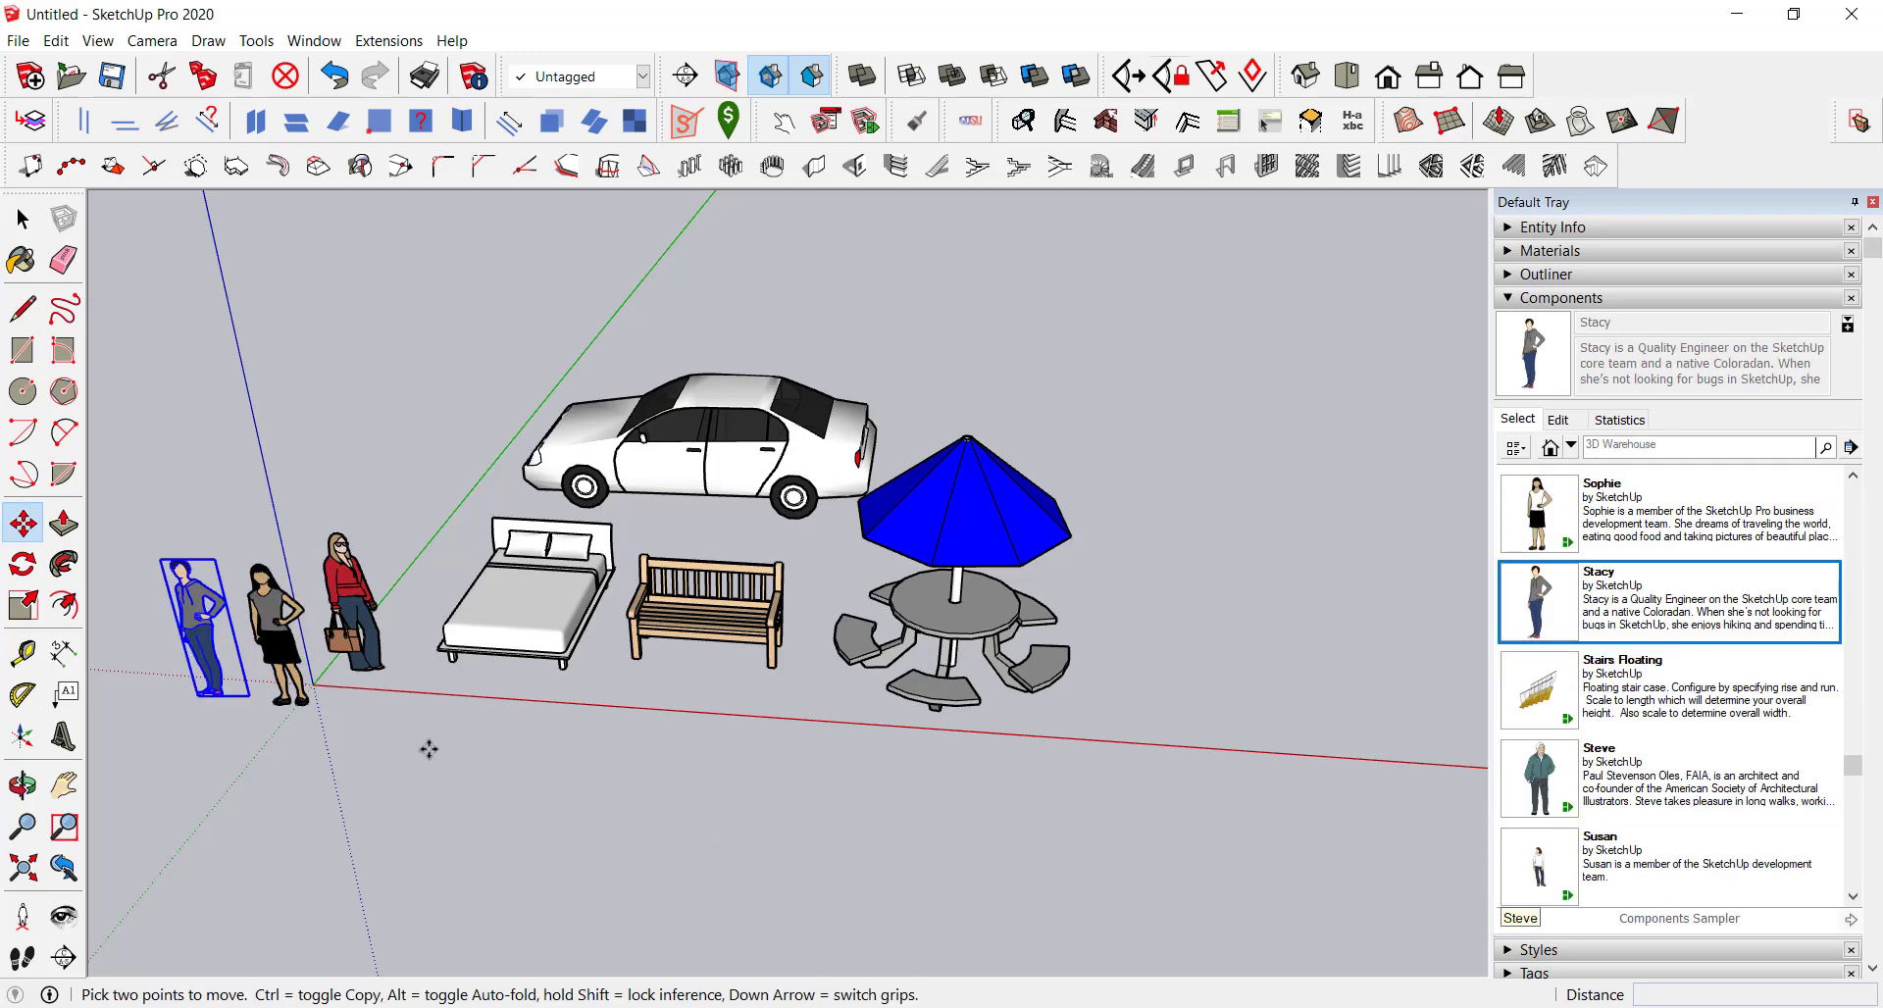
left_click(1569, 779)
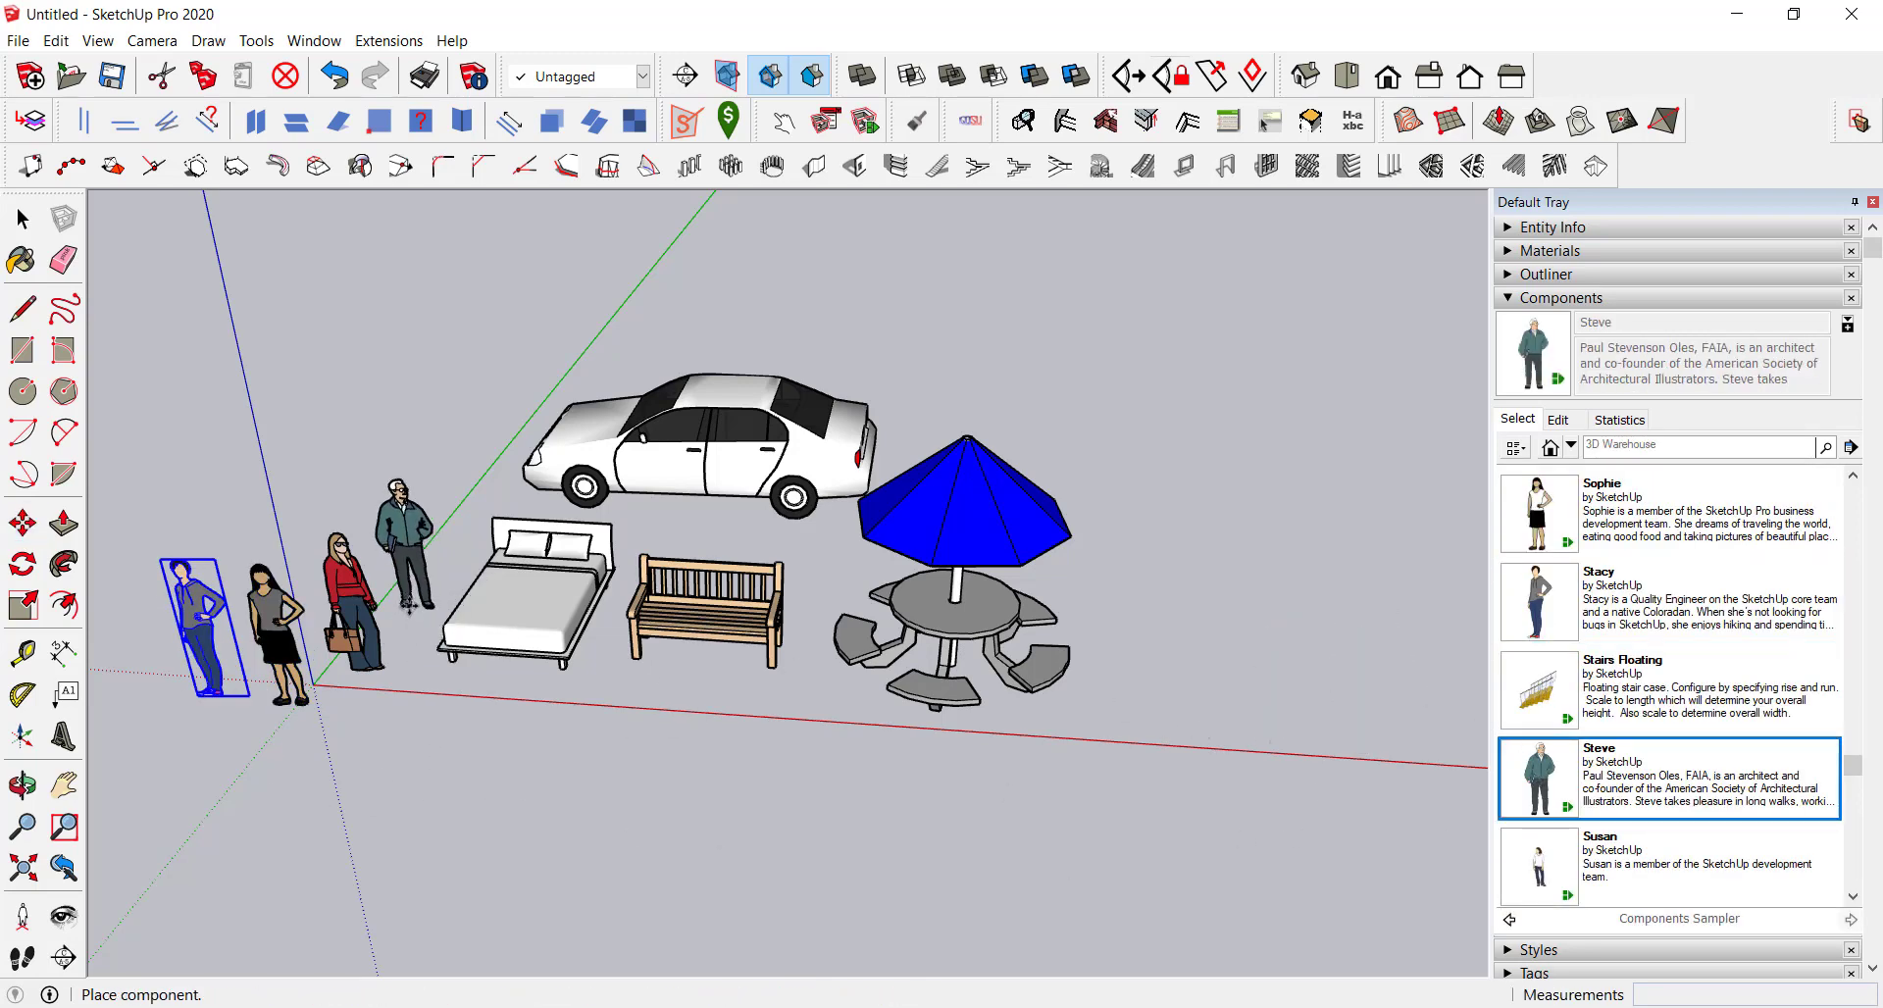
left_click(409, 605)
scroll(750, 712, "down", 2)
key("space")
middle_click_drag(750, 712, 621, 608)
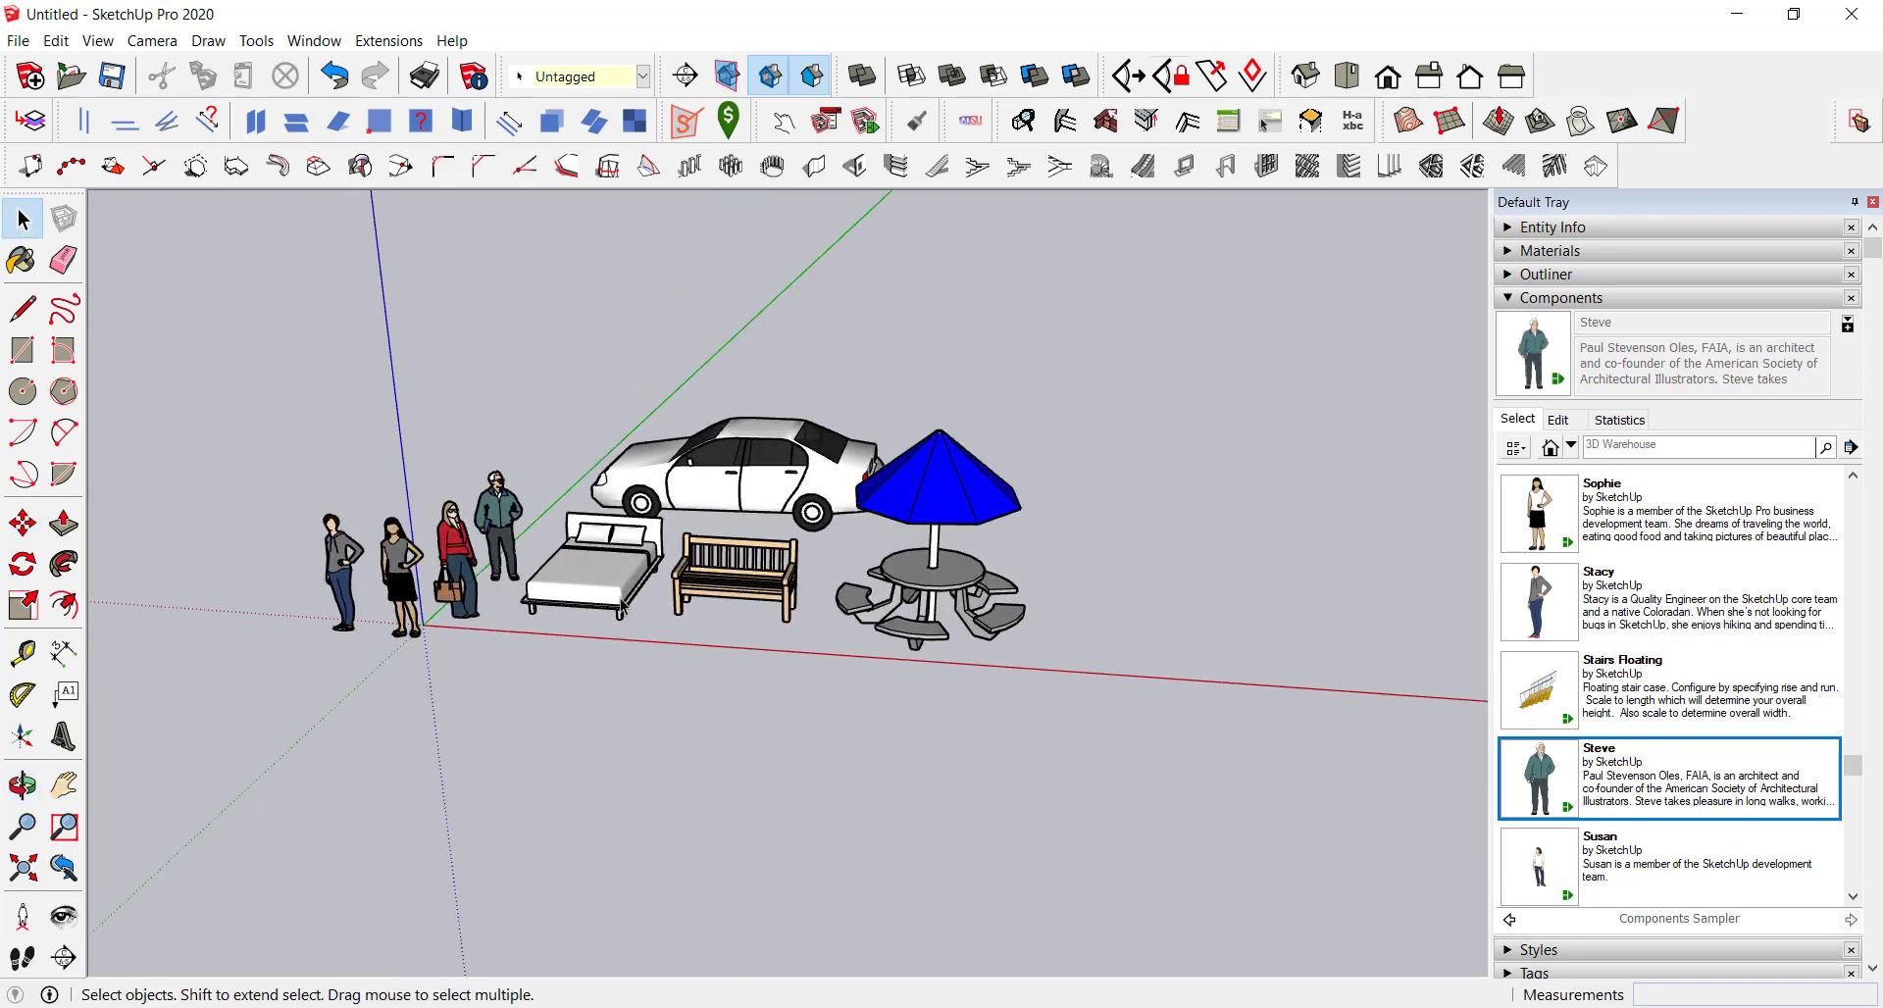
left_click(1568, 299)
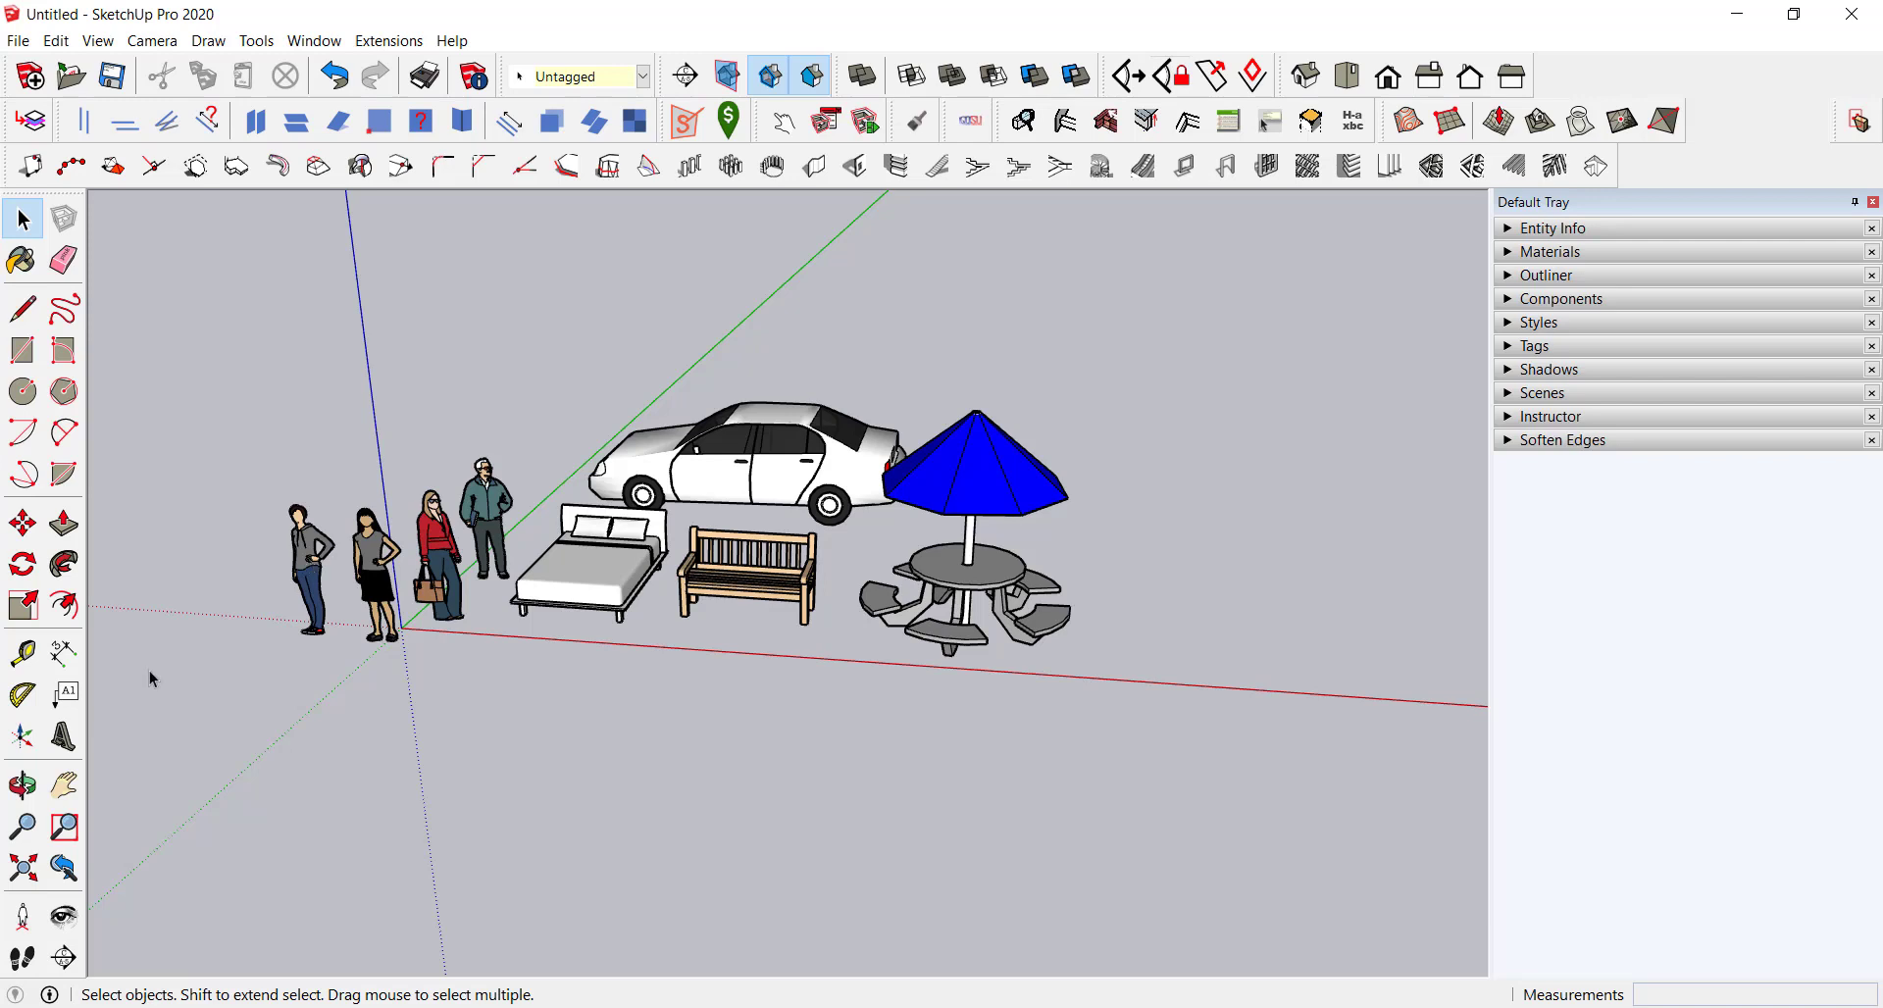
Step: Make the four people figures into one group
left_click_drag(154, 345, 531, 779)
scroll(479, 585, "up", 2)
scroll(480, 585, "up", 2)
right_click(479, 584)
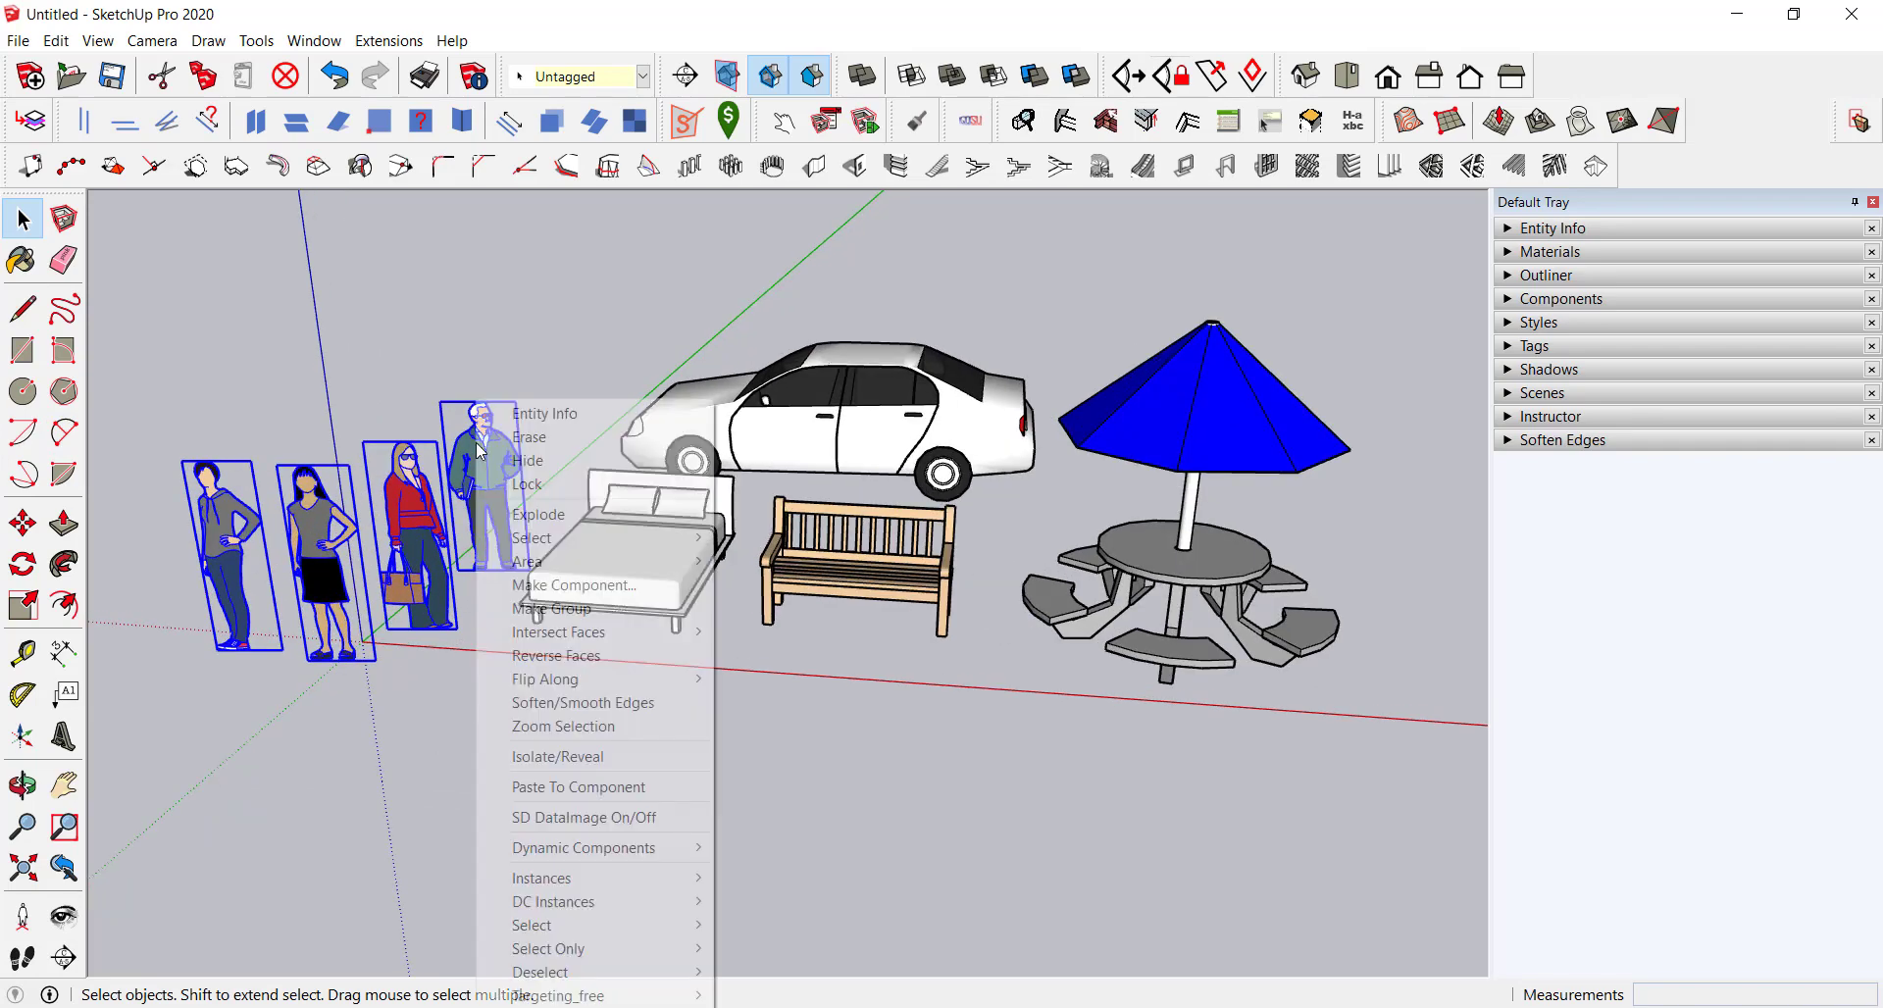
left_click(609, 608)
scroll(414, 567, "down", 2)
Step: Group the car, bed, bench and picnic table together
left_click_drag(468, 328, 1073, 691)
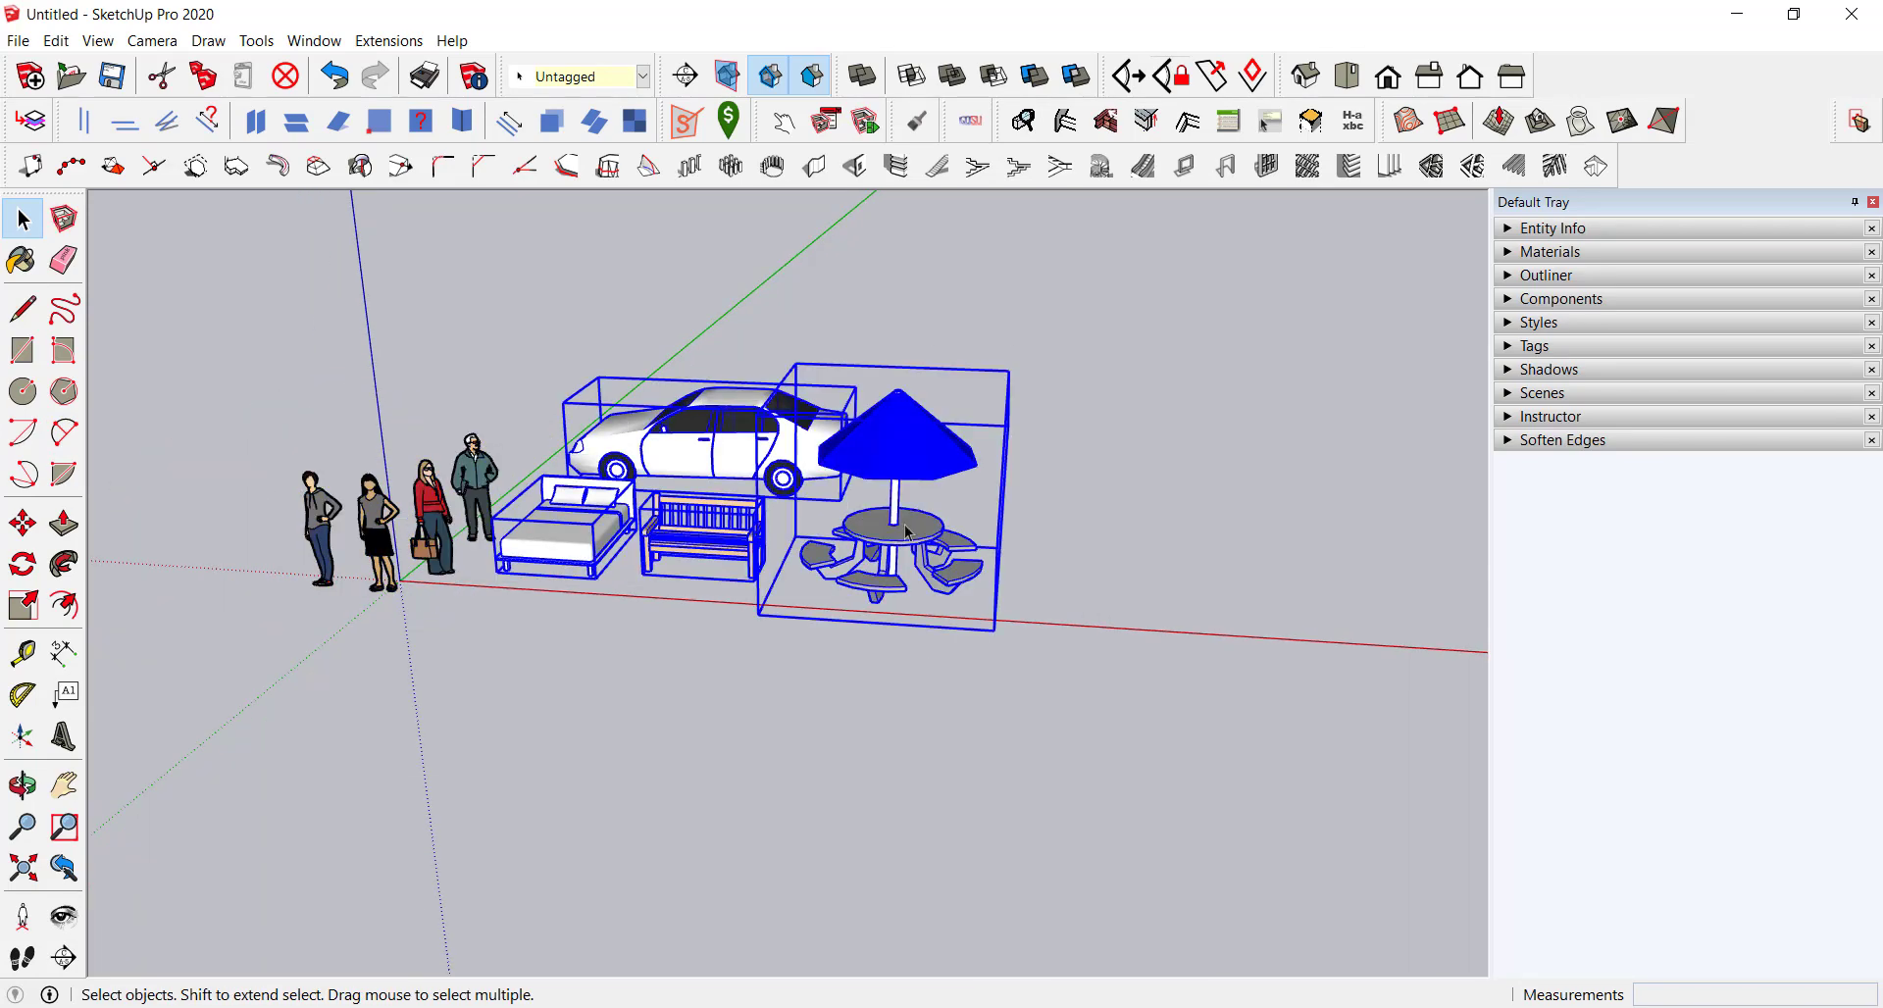
scroll(804, 490, "up", 2)
right_click(667, 424)
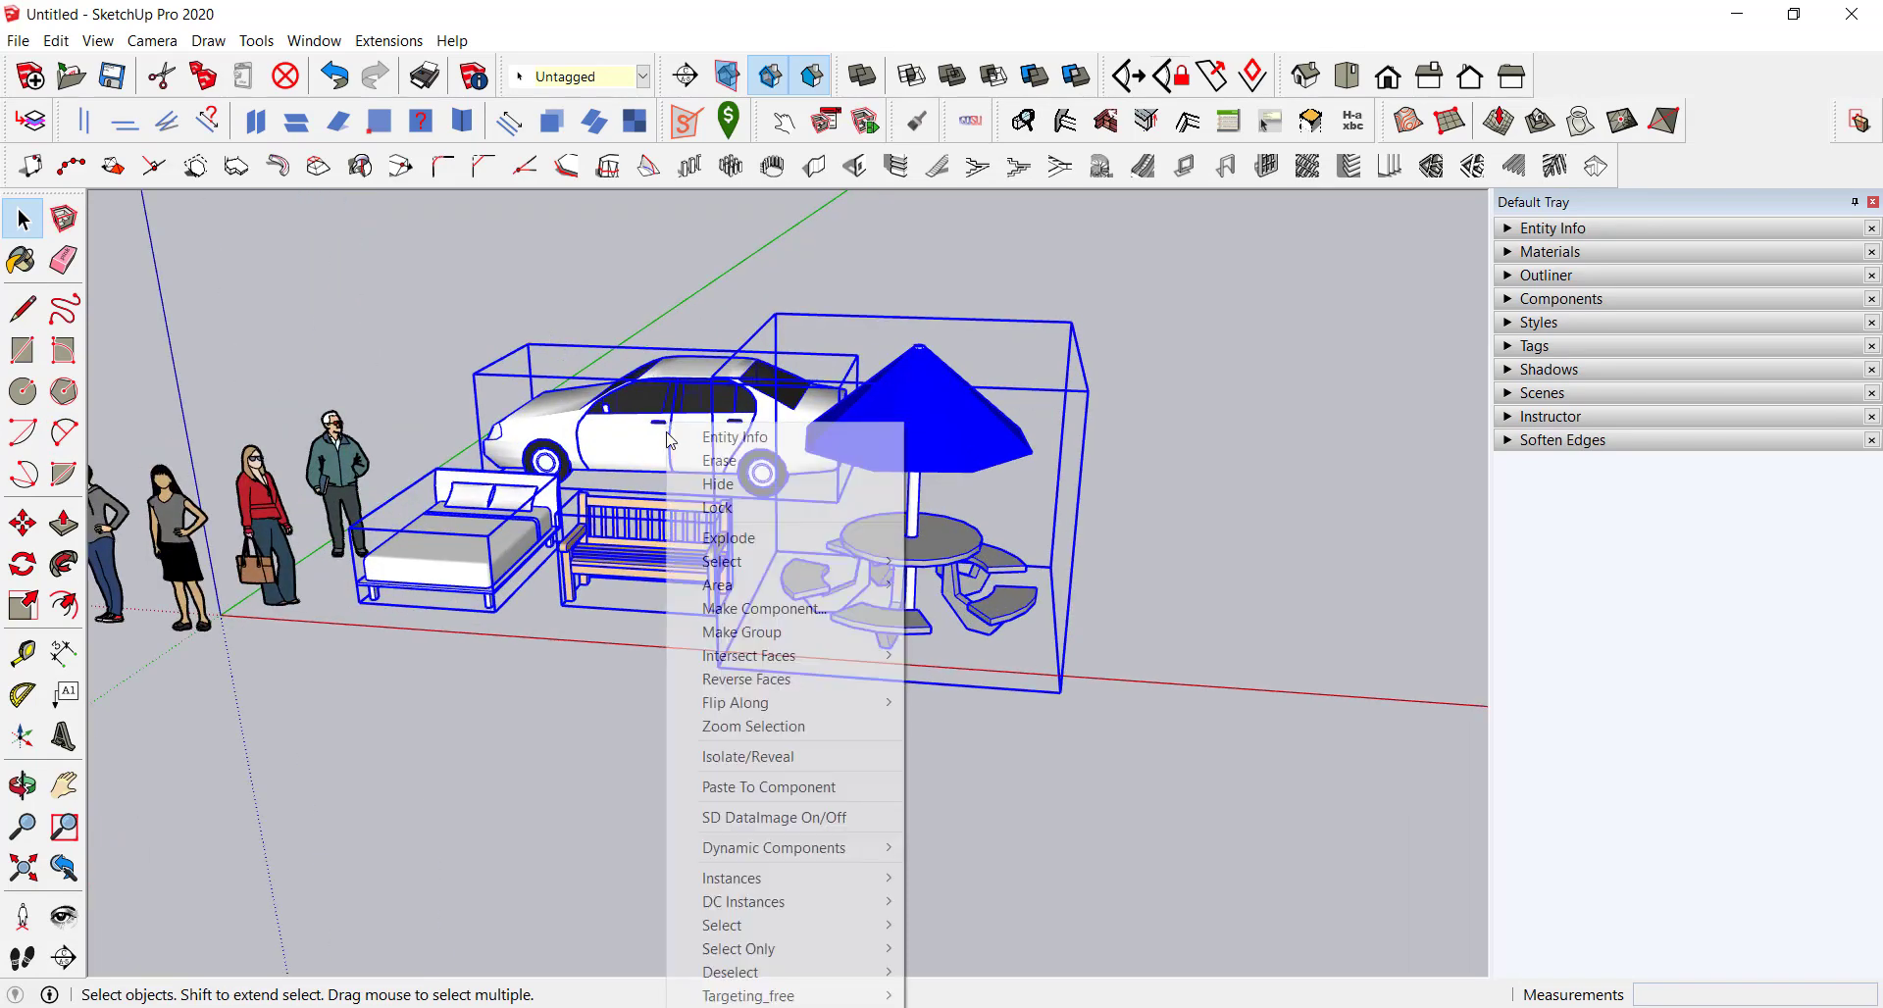
left_click(820, 631)
scroll(547, 651, "down", 2)
Step: Check the people and furniture groups by selecting each, then expand the Outliner
scroll(383, 549, "up", 1)
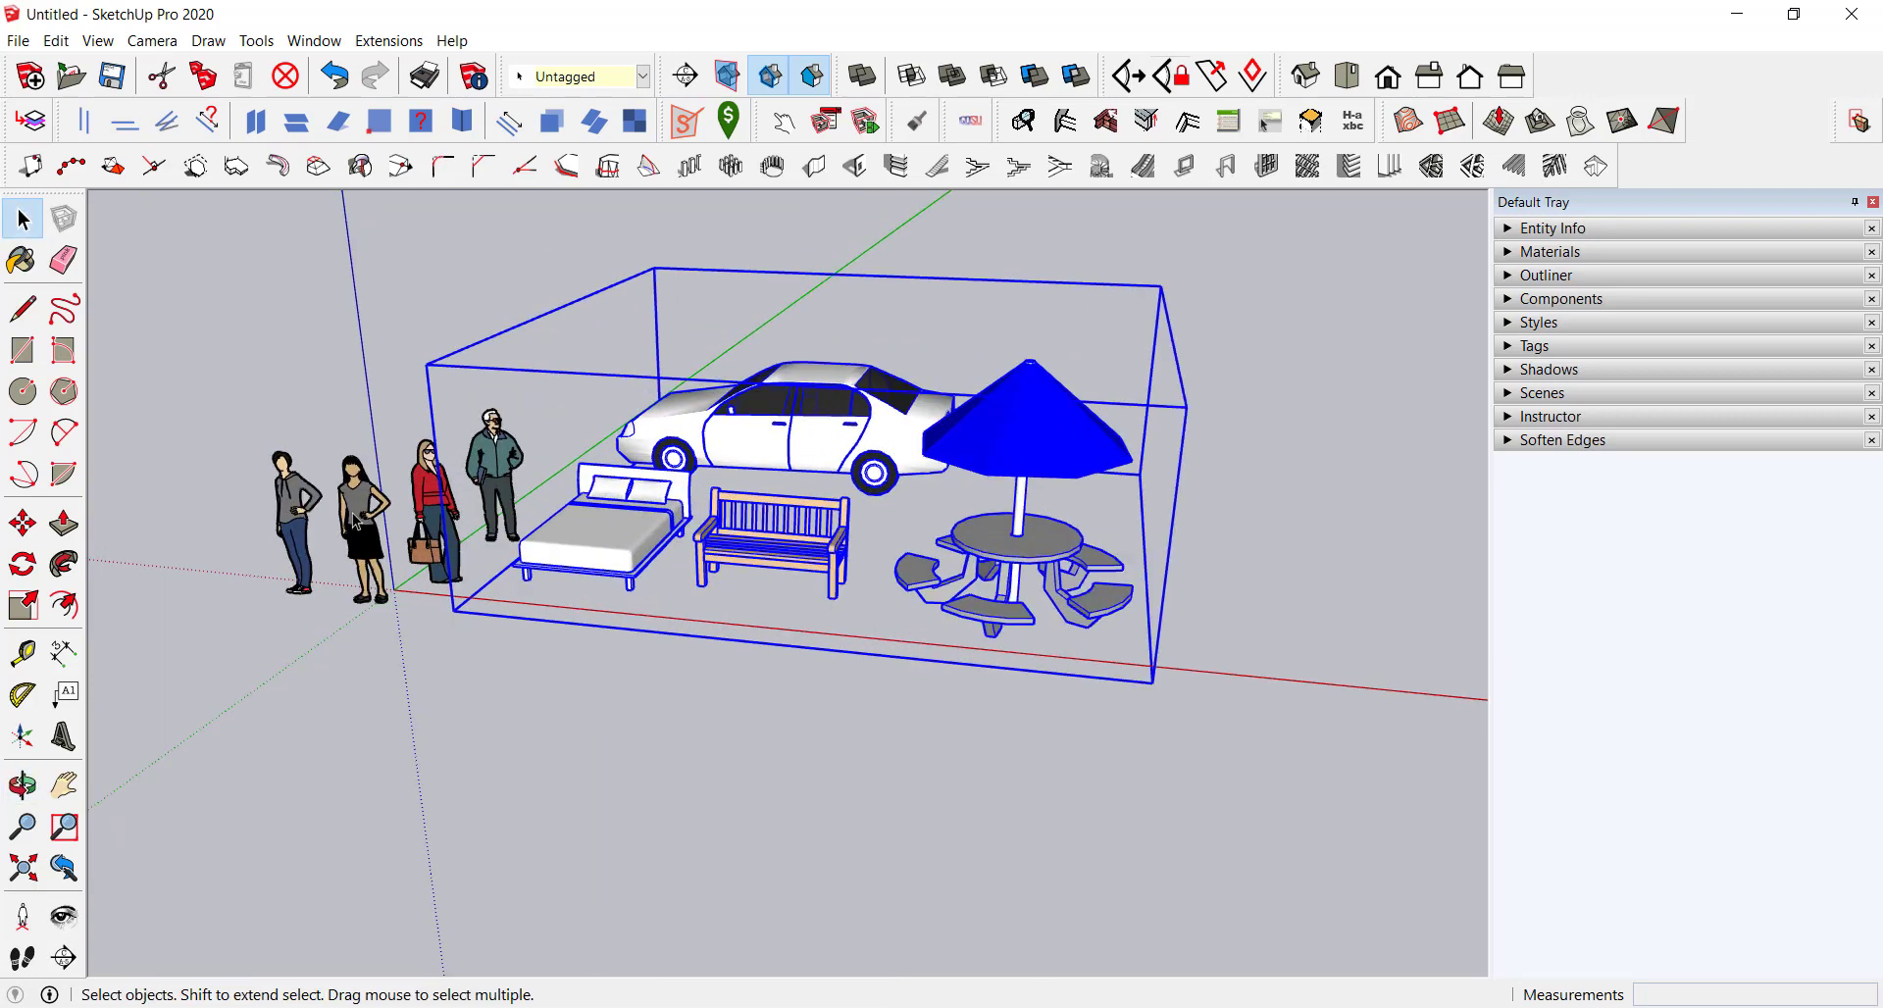
left_click(377, 544)
scroll(358, 525, "up", 3)
scroll(355, 521, "down", 3)
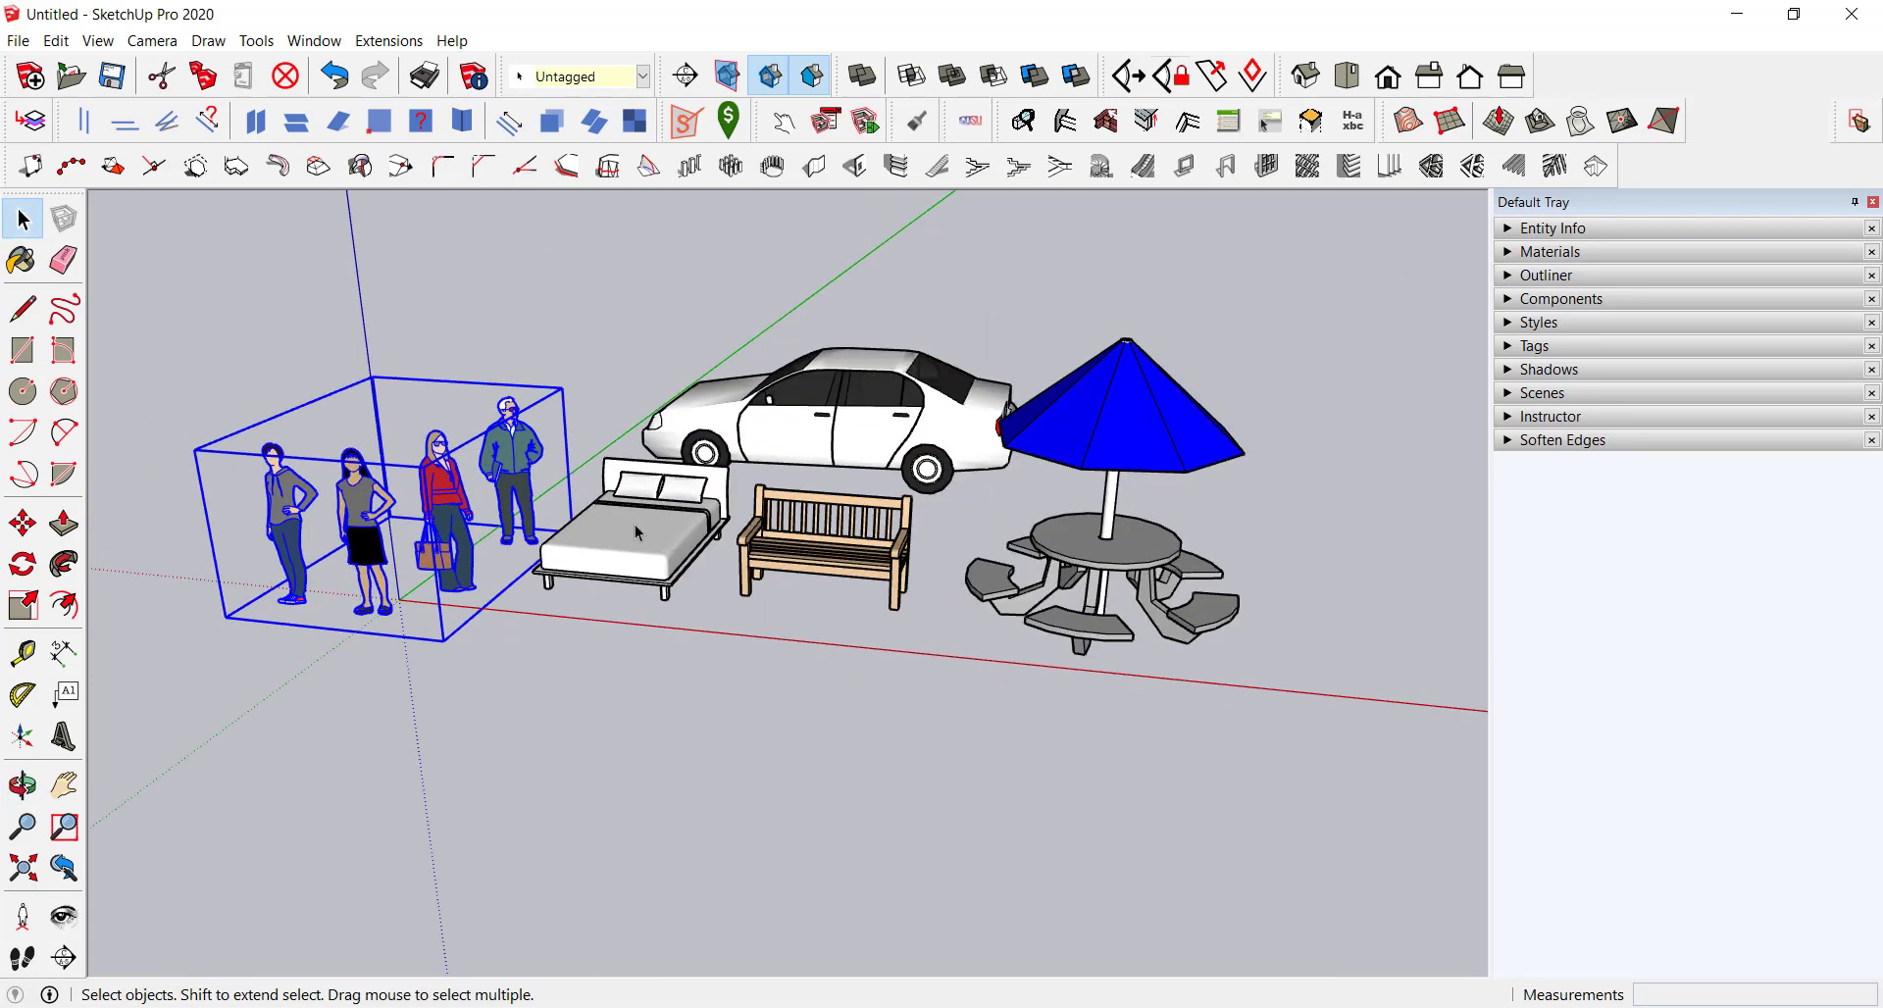
scroll(638, 532, "up", 2)
left_click(638, 532)
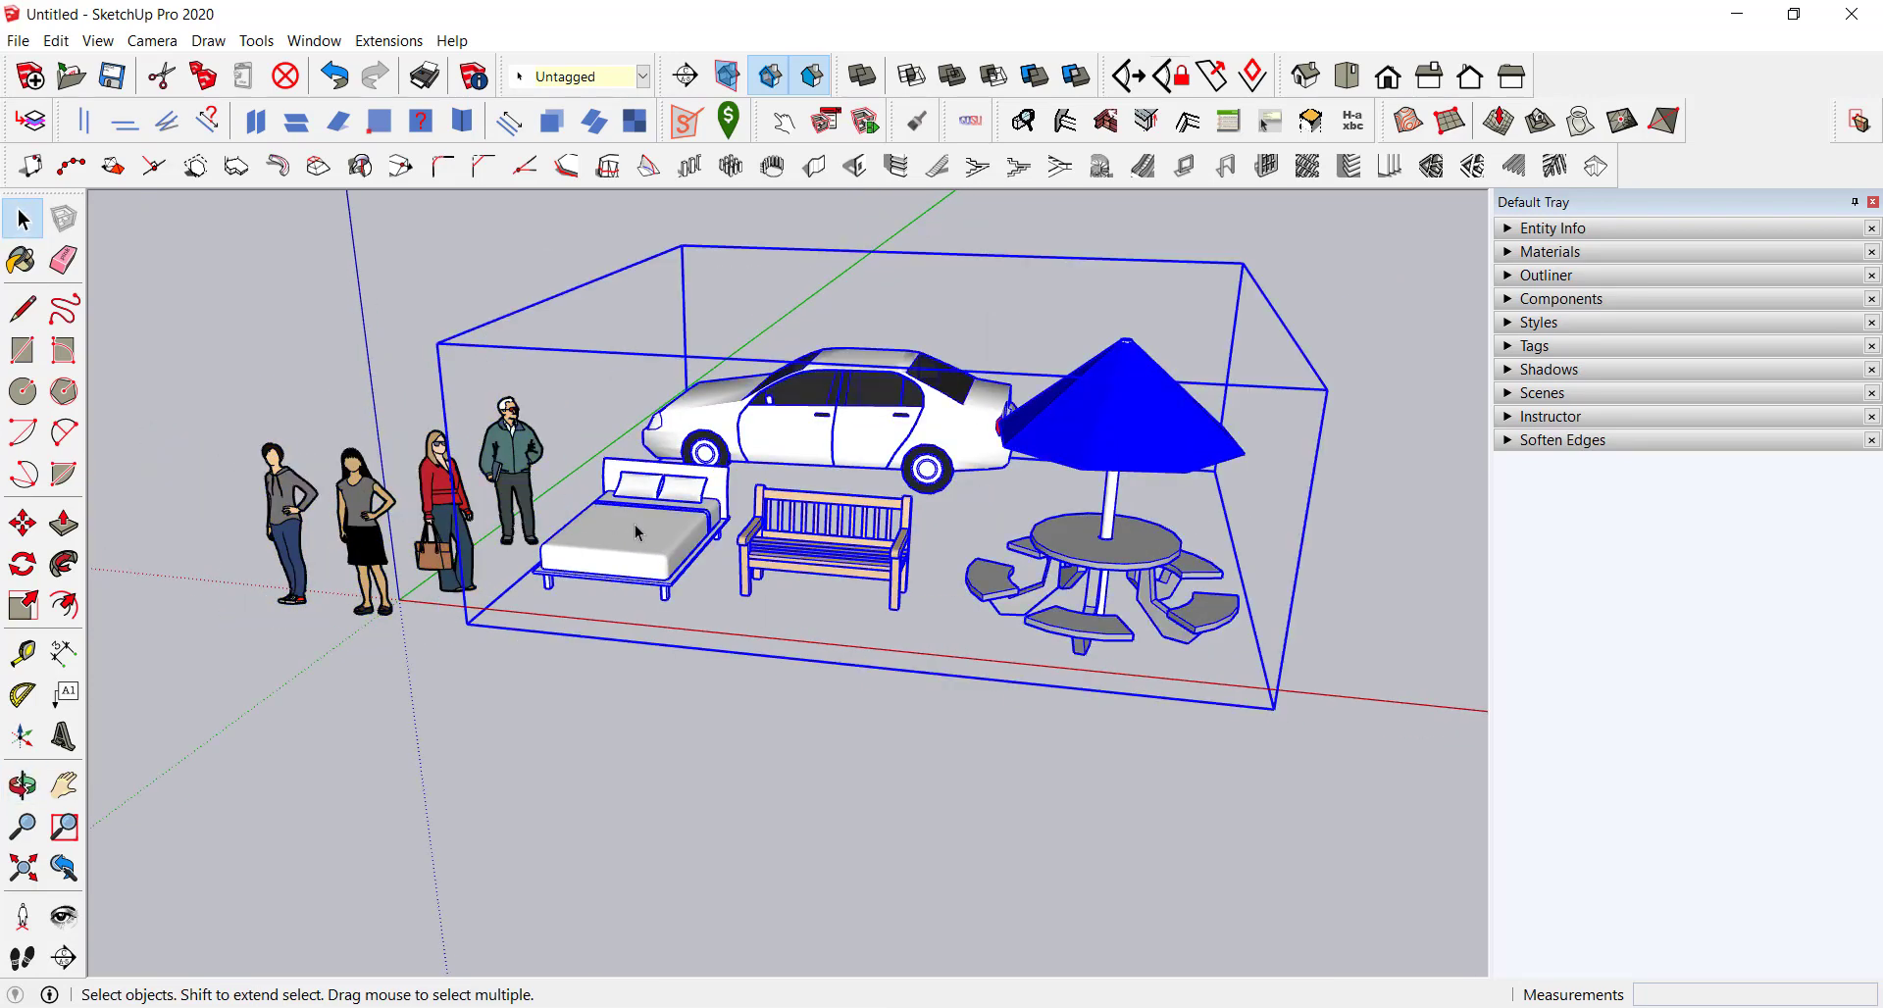
left_click(654, 706)
scroll(708, 601, "down", 1)
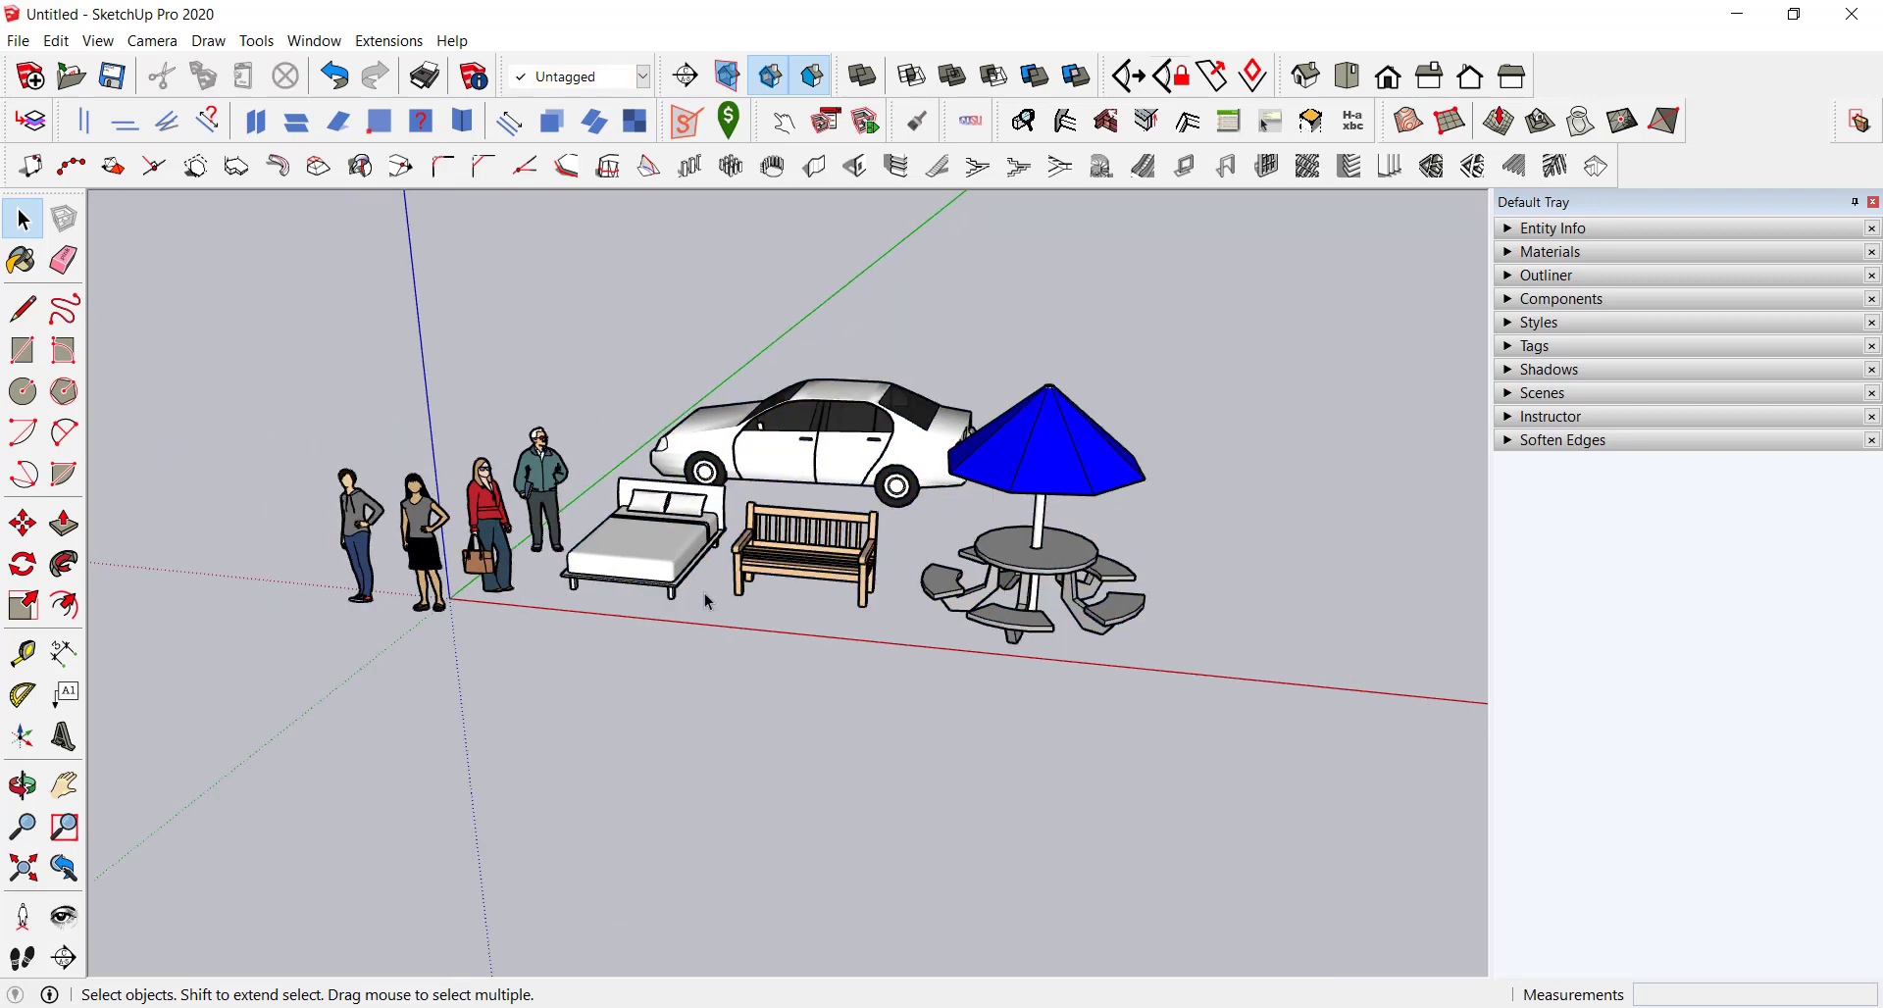
left_click(1535, 277)
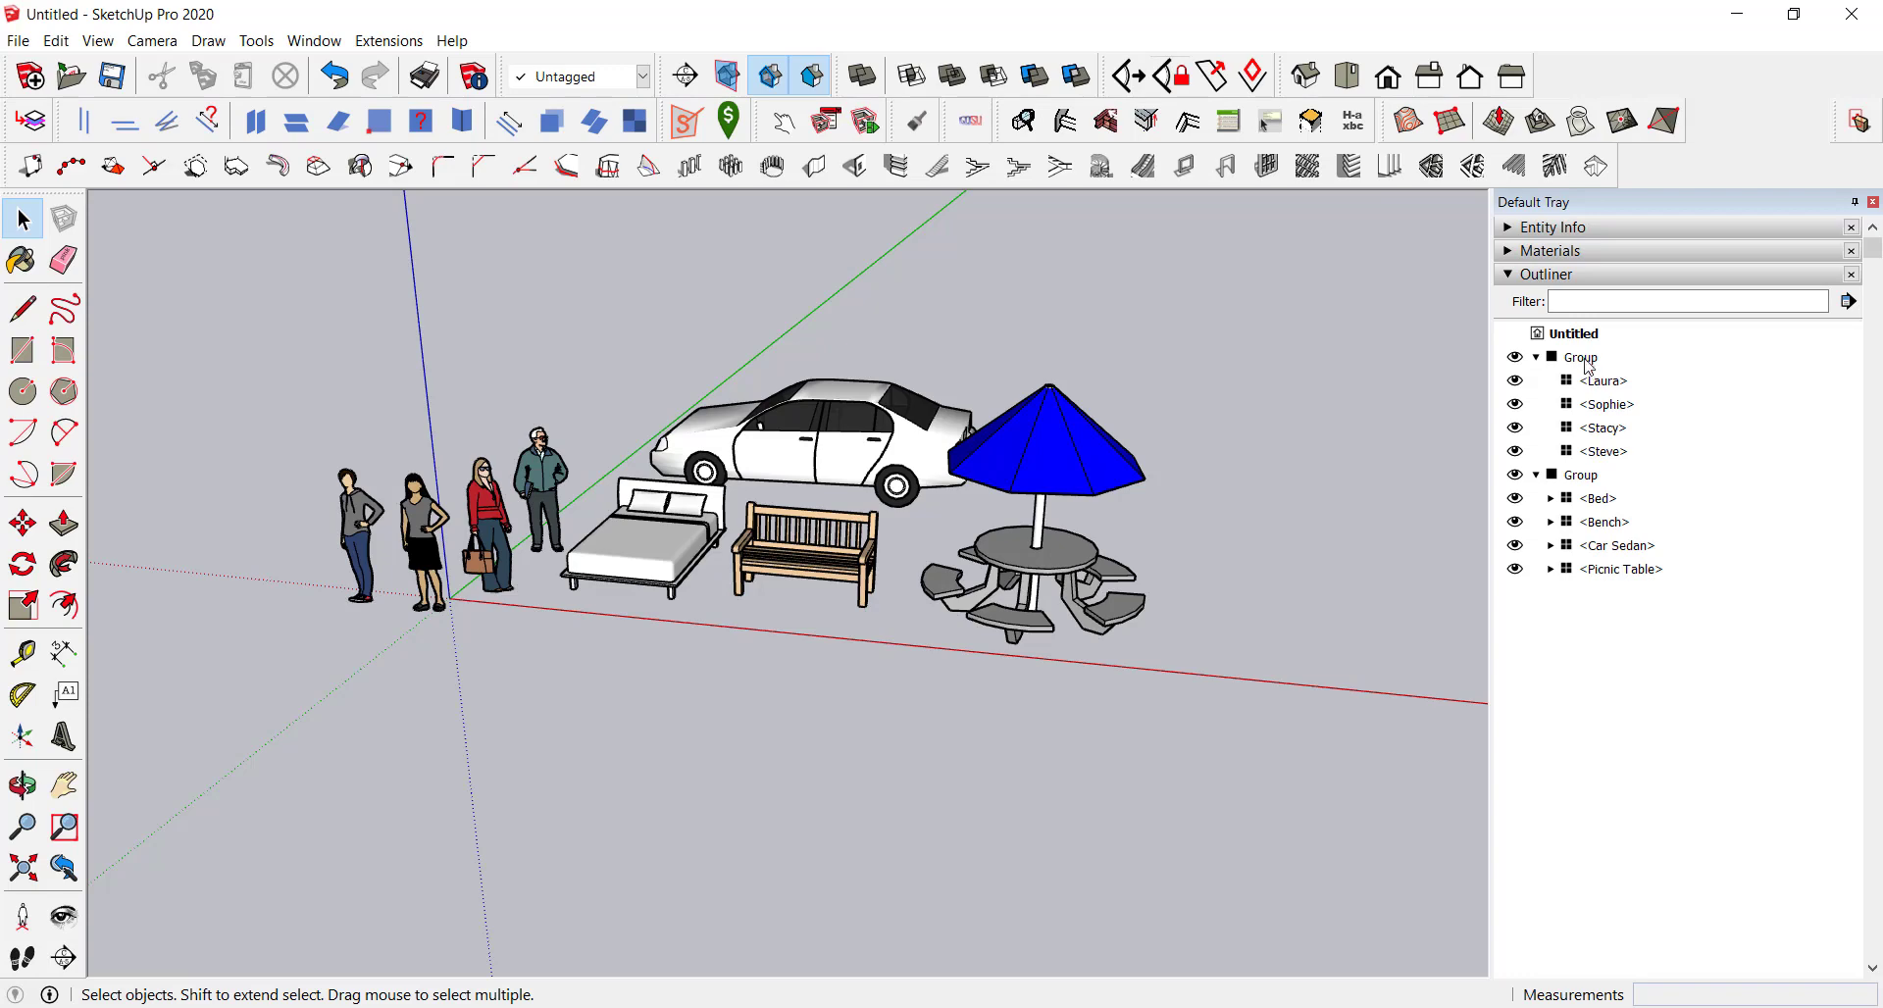
Step: Rename the people group to 'สิ่งมีชีวิต' in the Outliner
double_click(1587, 366)
left_click(1585, 357)
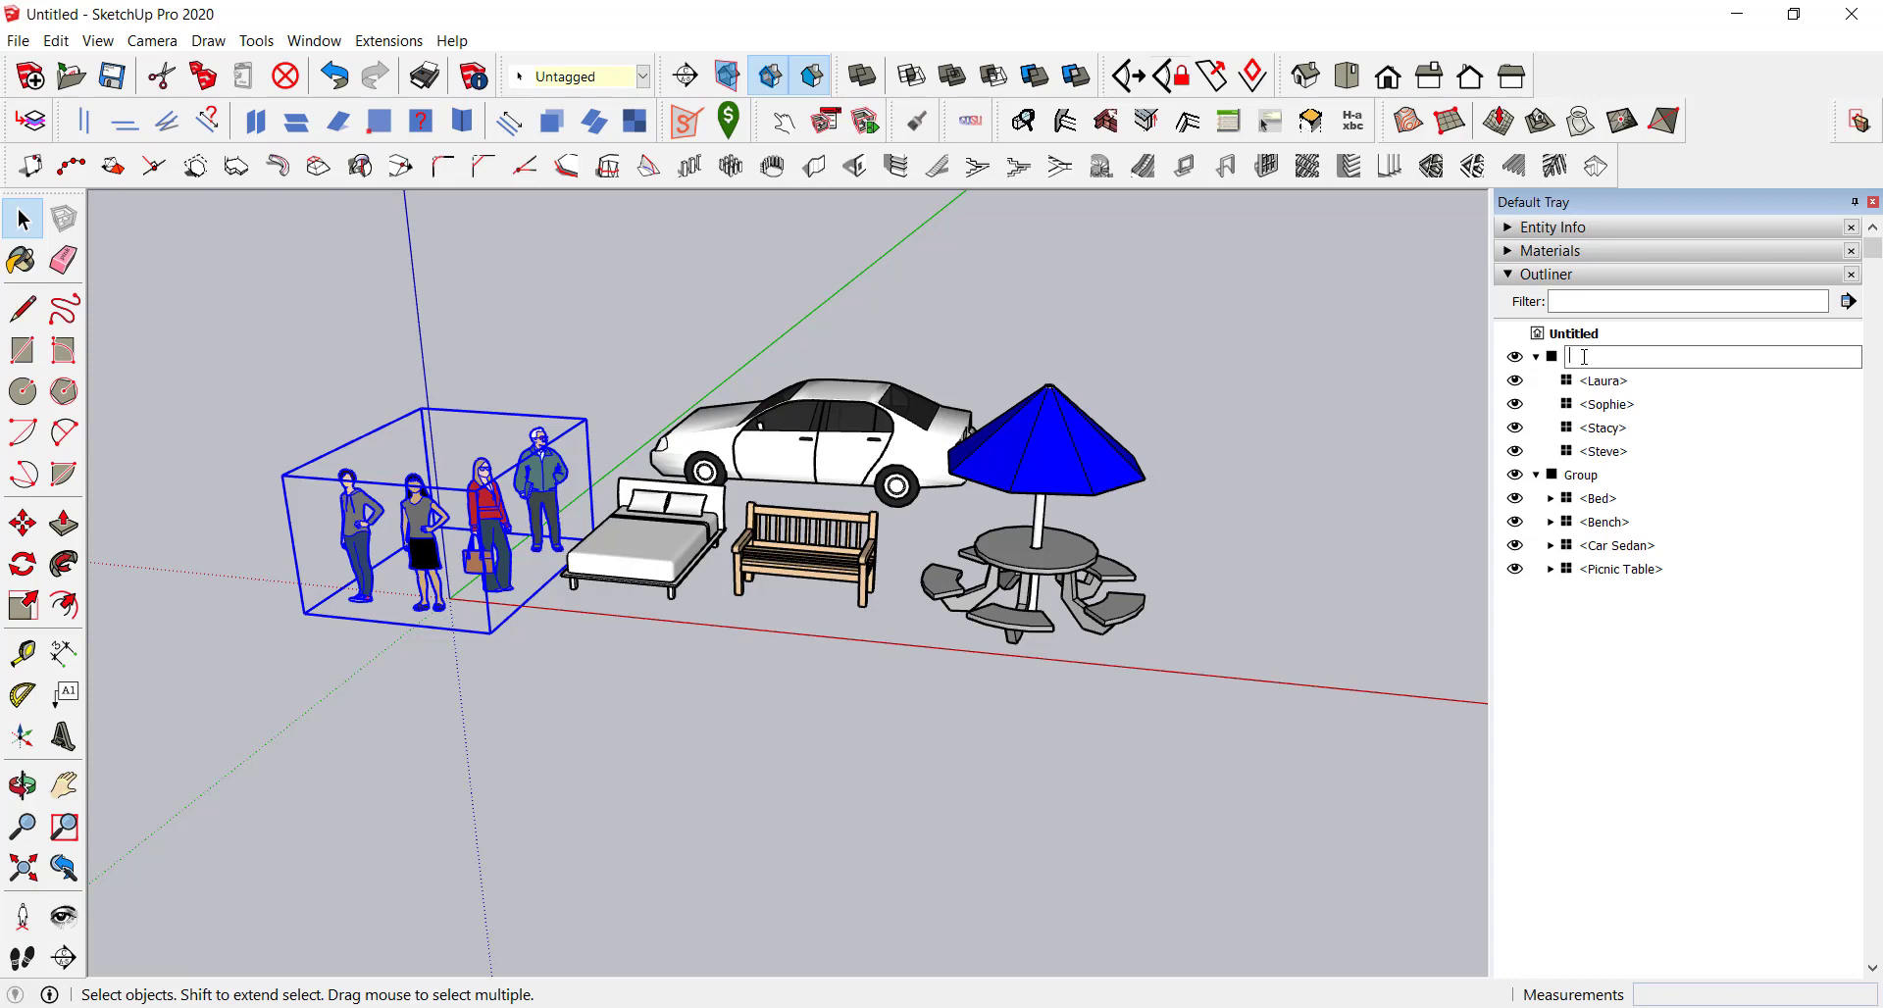
type("สิ่")
type("งมีชีวิ")
type("ต")
key("Return")
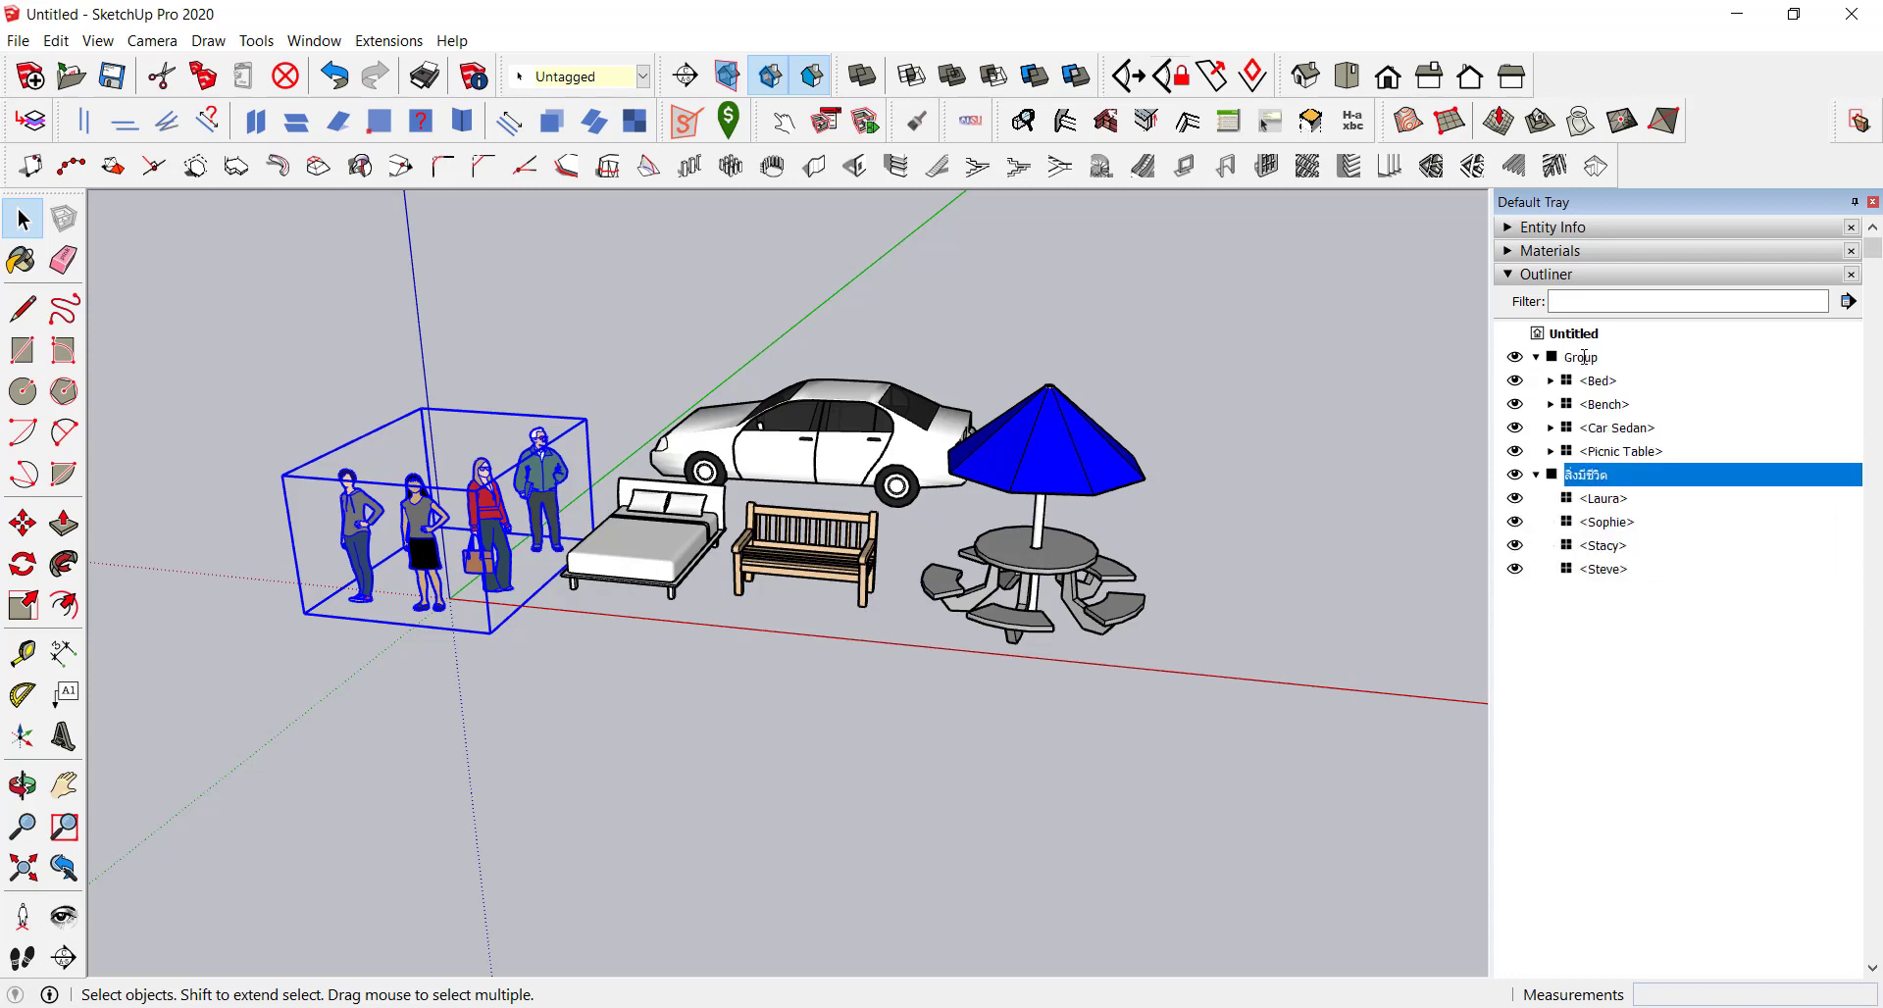
Step: Rename the furniture-and-car group to 'สิ่งไม่มีชีวิต' and clear the selection
left_click(1584, 357)
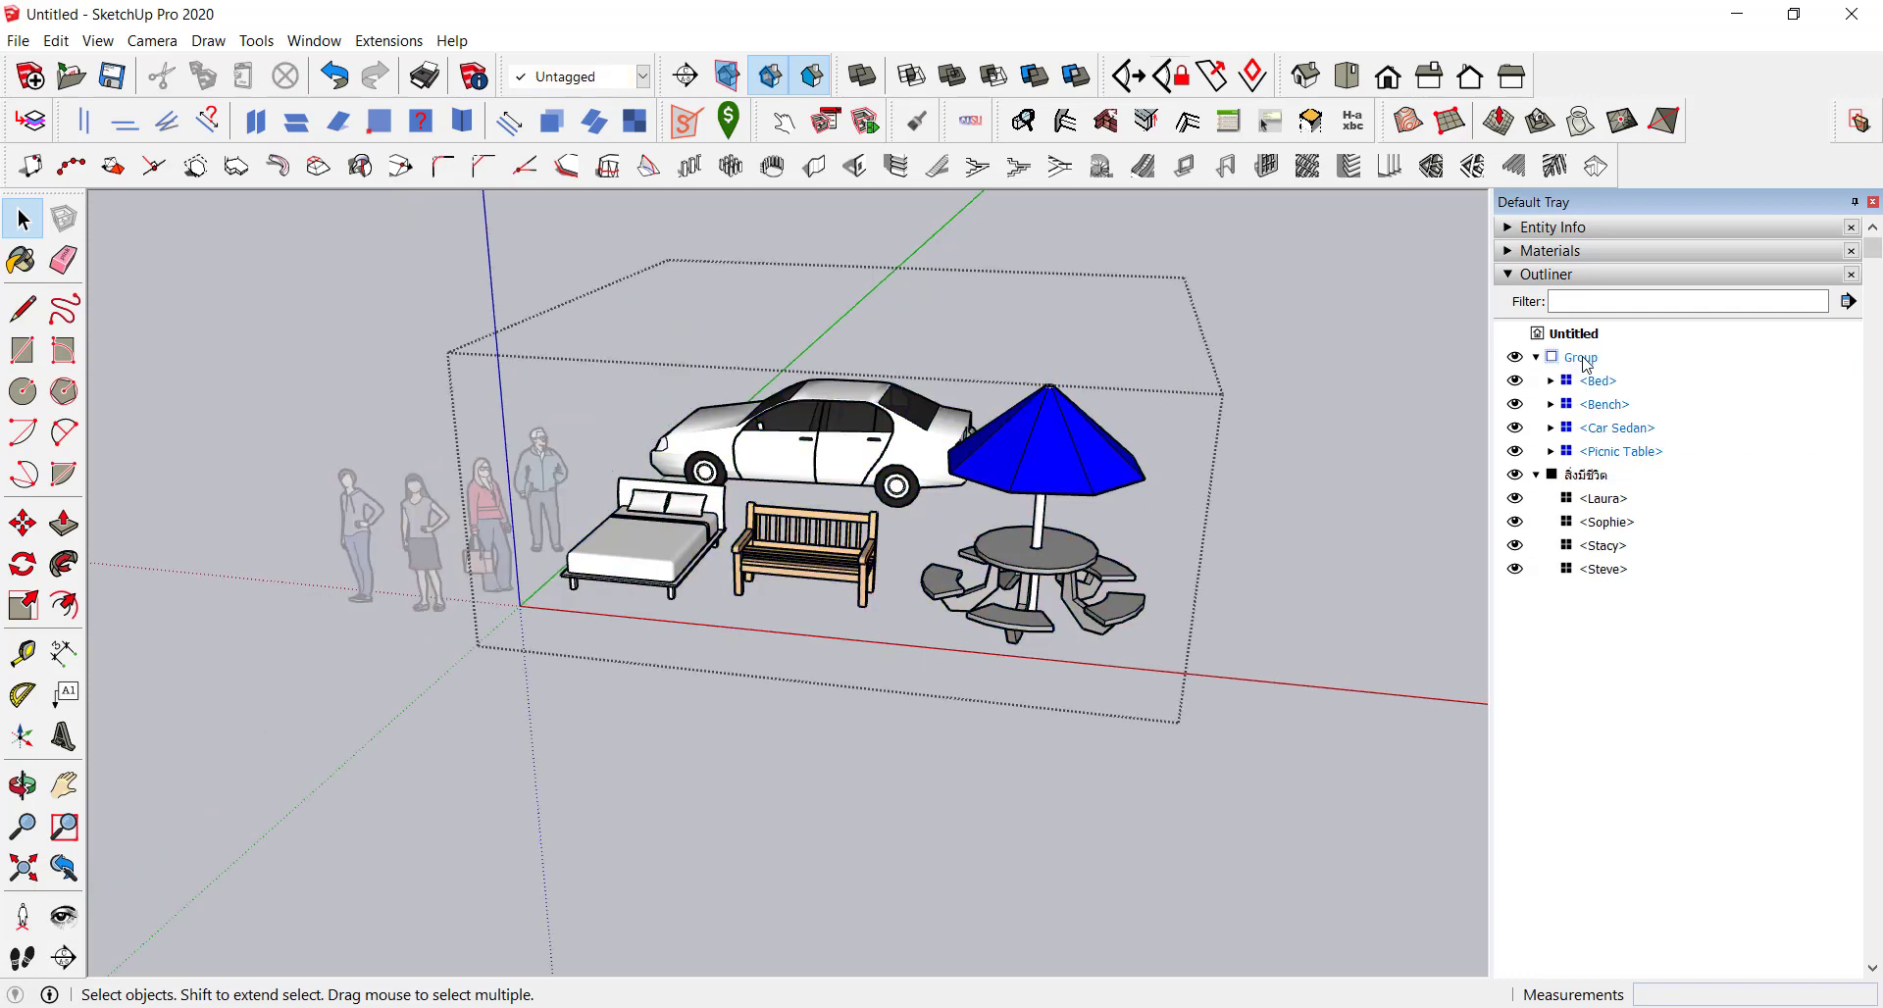
left_click(1585, 357)
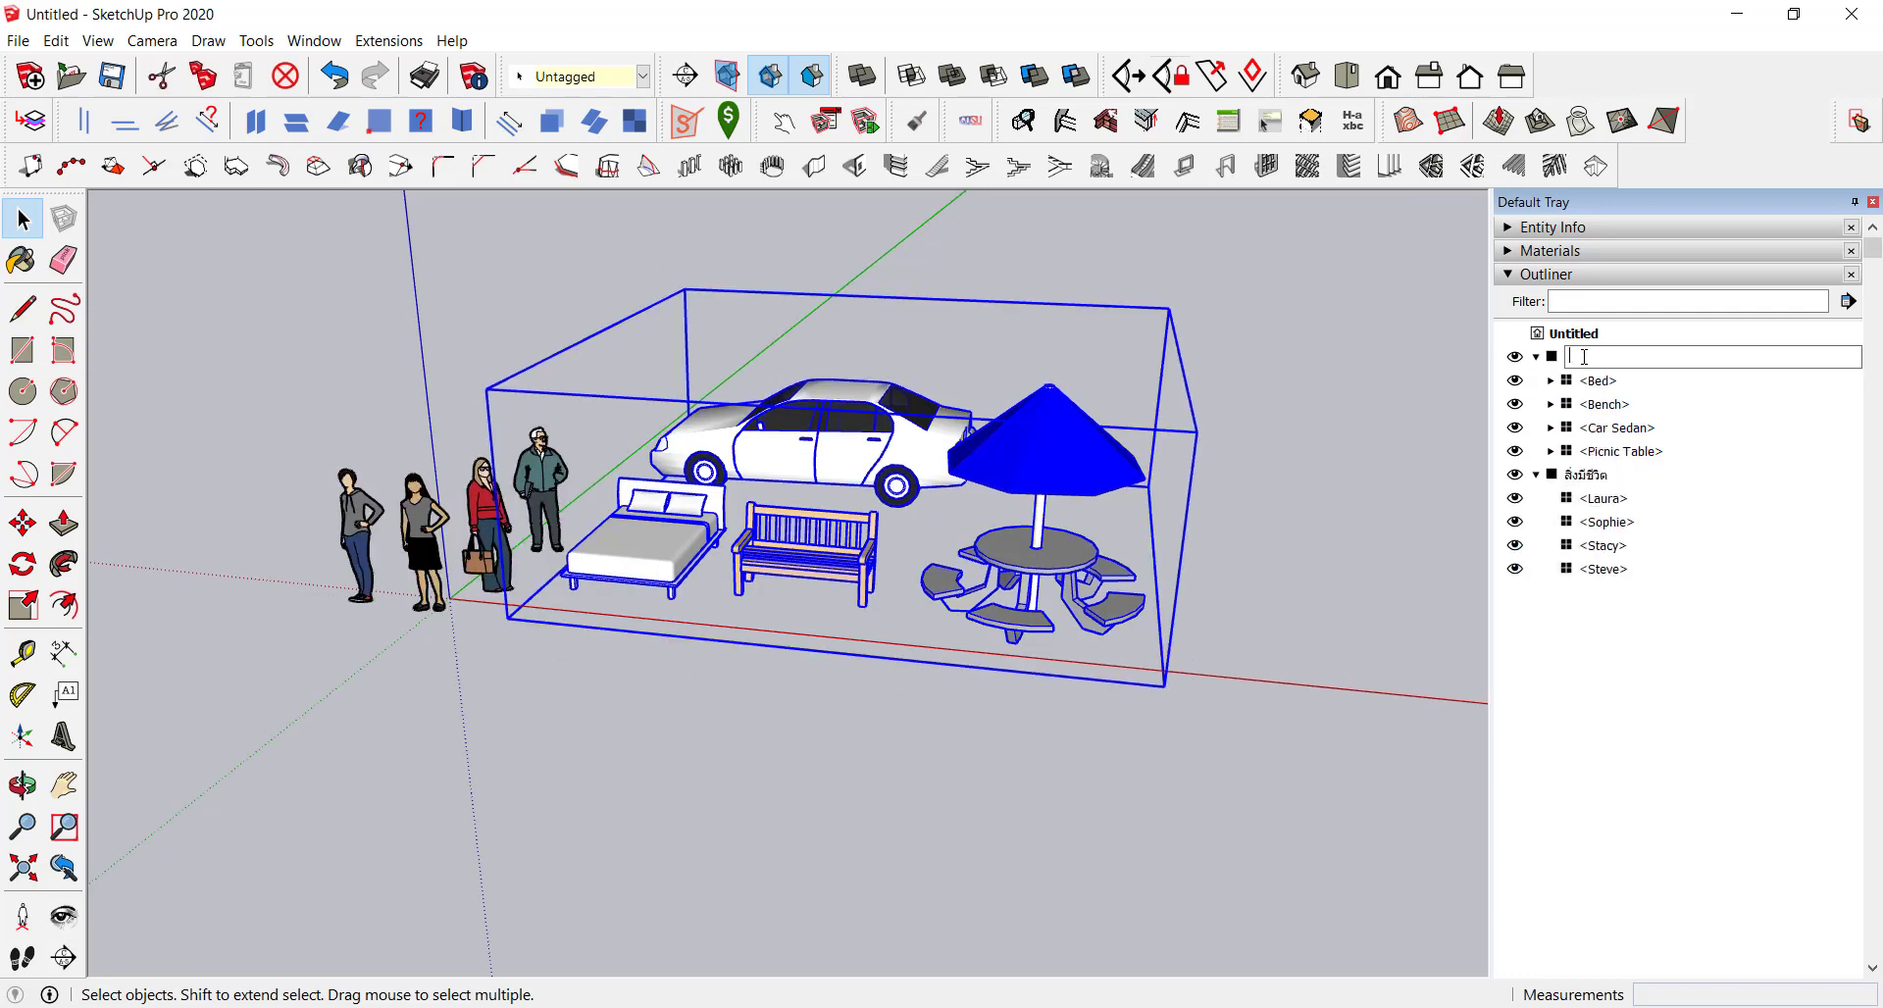
type("ว")
key("BackSpace")
type("สิ่งไม่ม")
type("ีชีวิ")
type("ต")
key("Return")
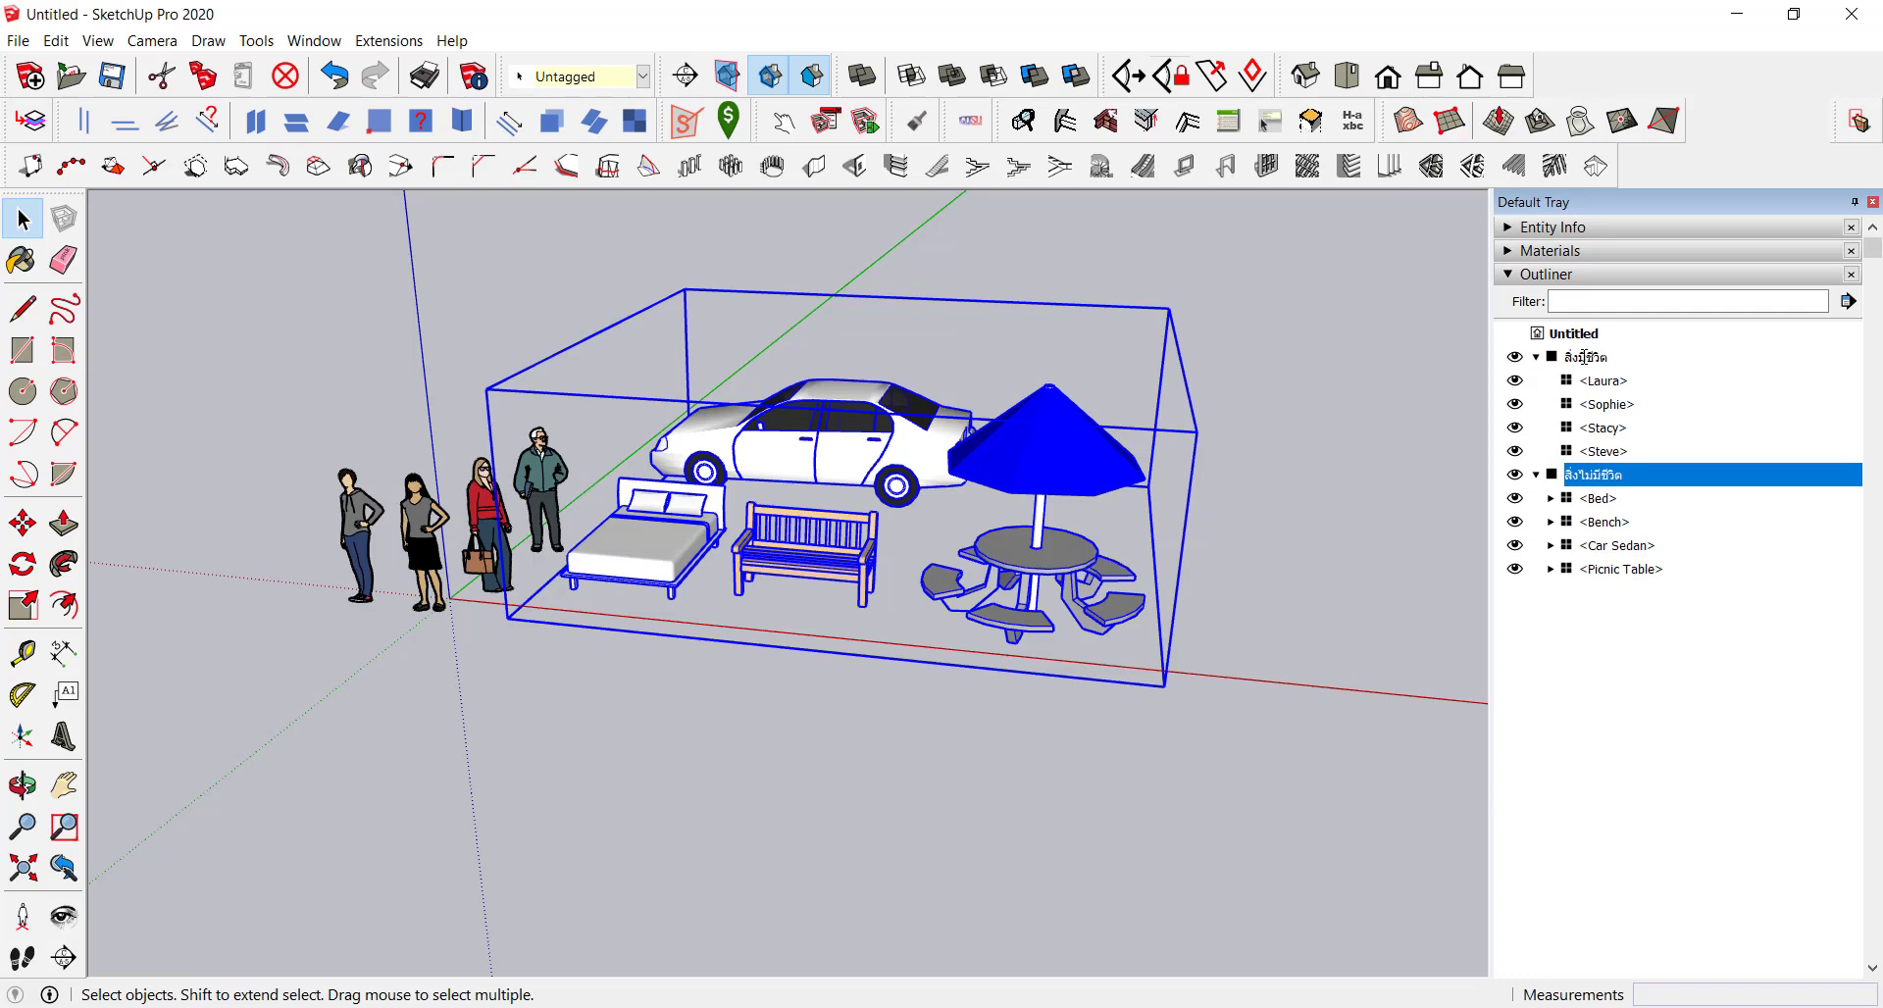
left_click(1646, 713)
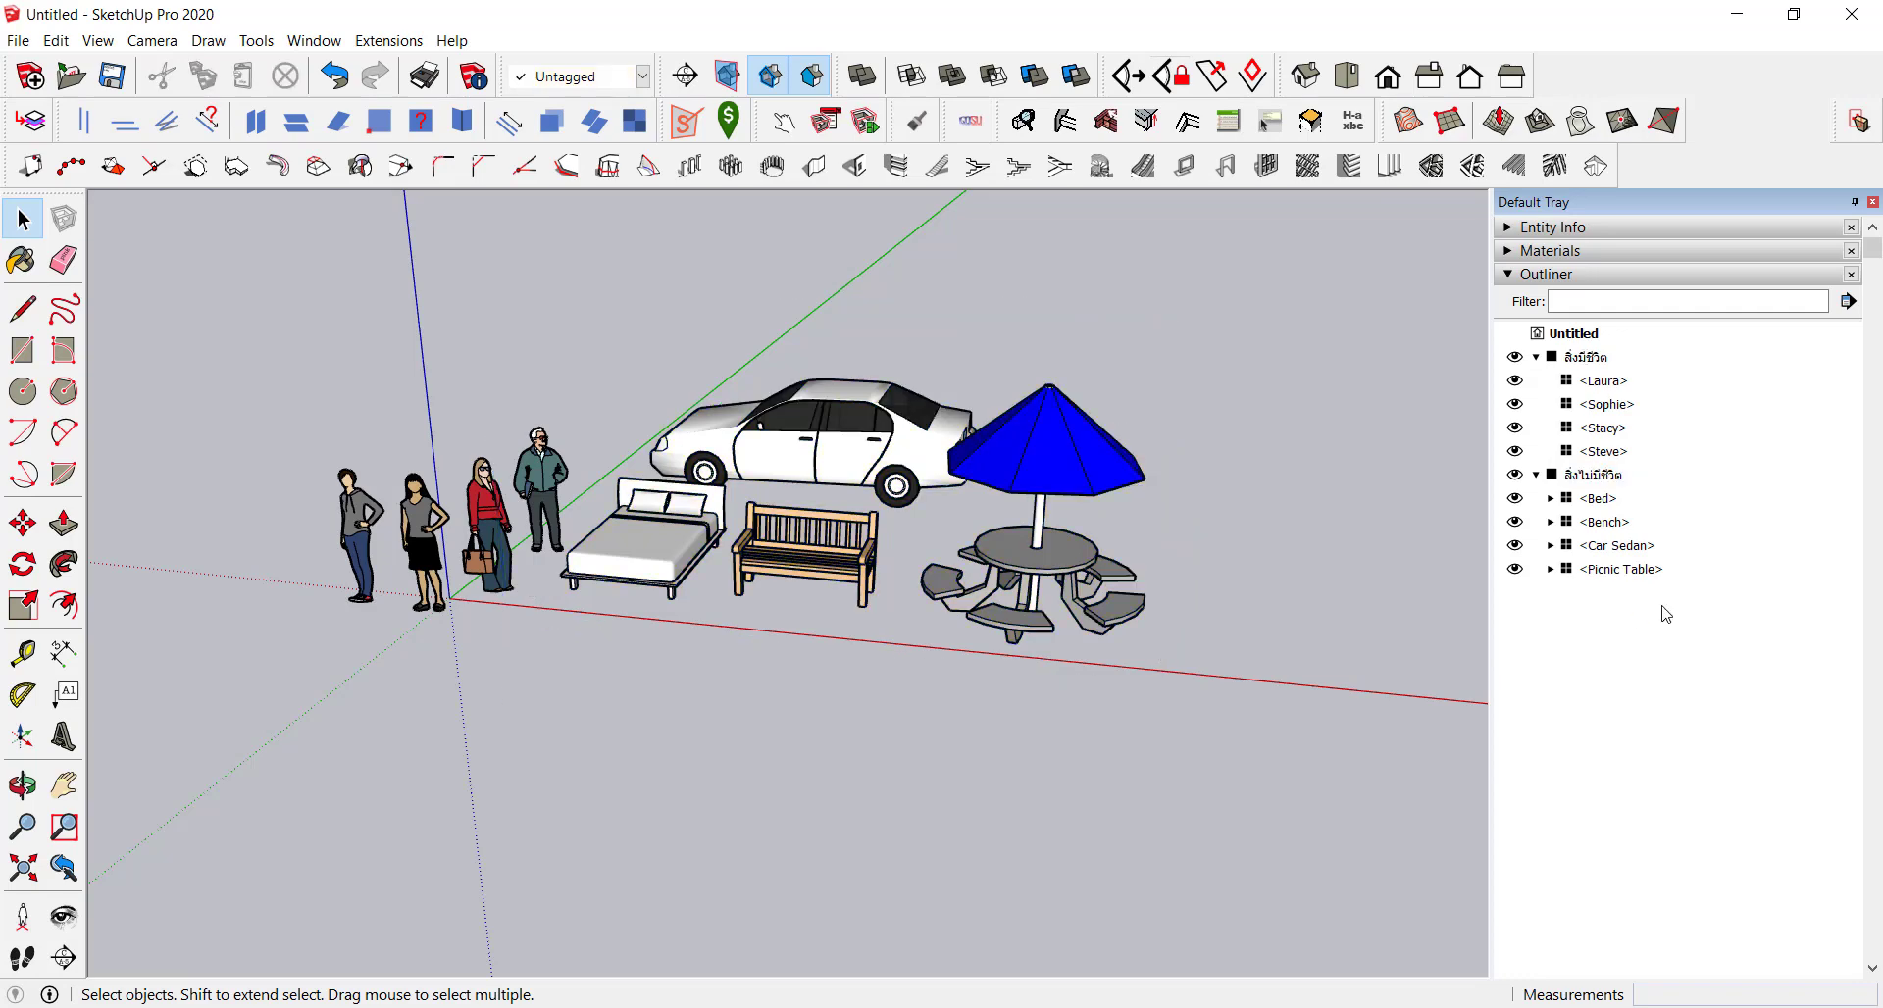
left_click(1579, 363)
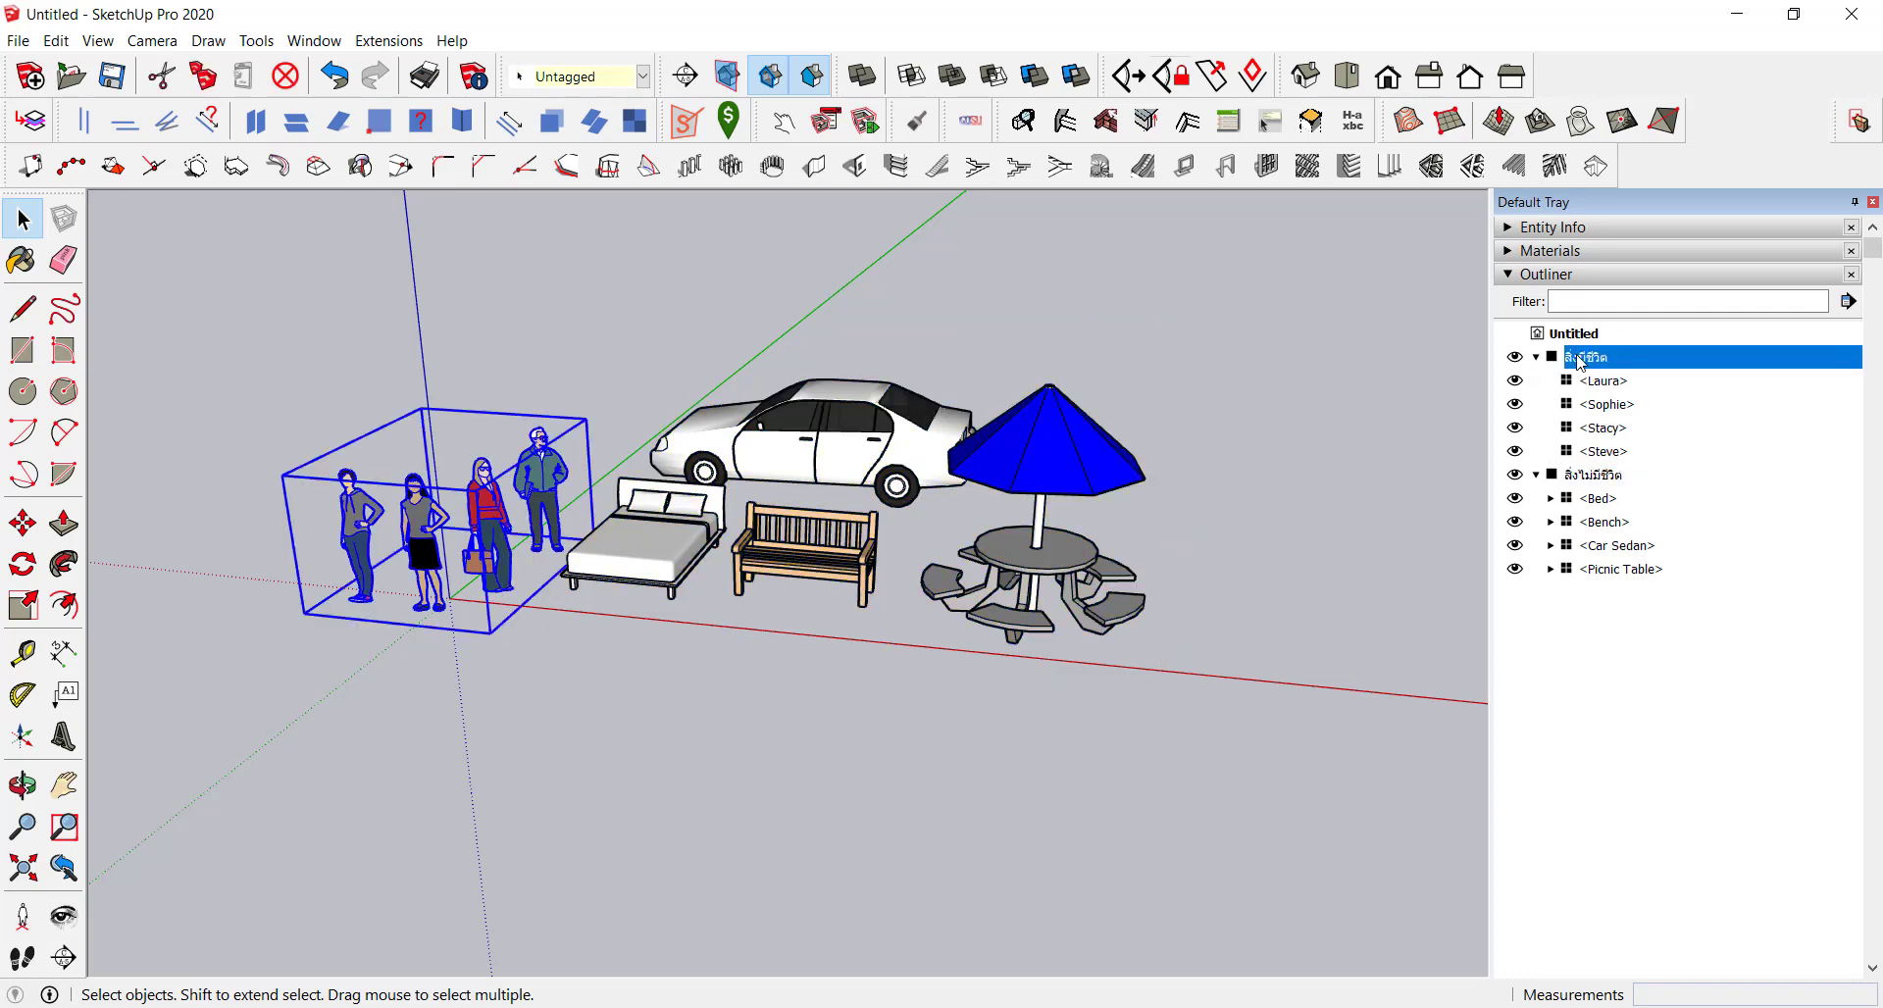
left_click(1605, 479)
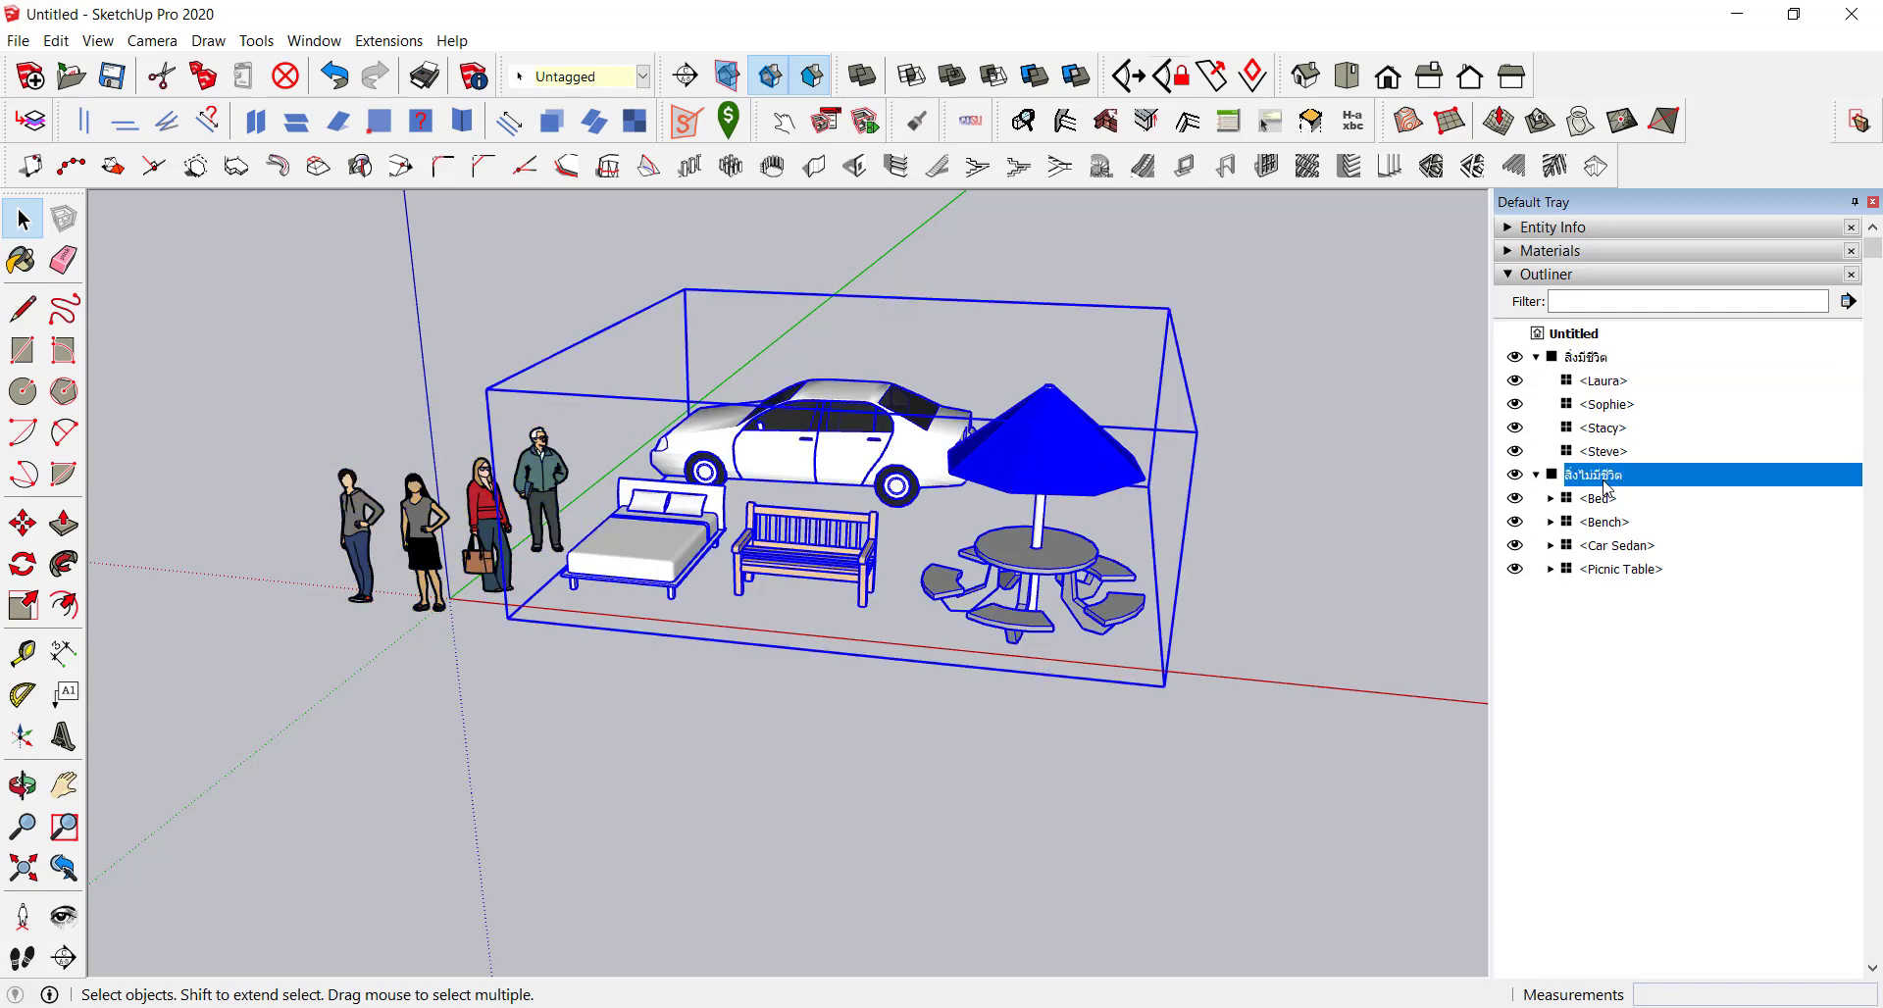
left_click(1610, 382)
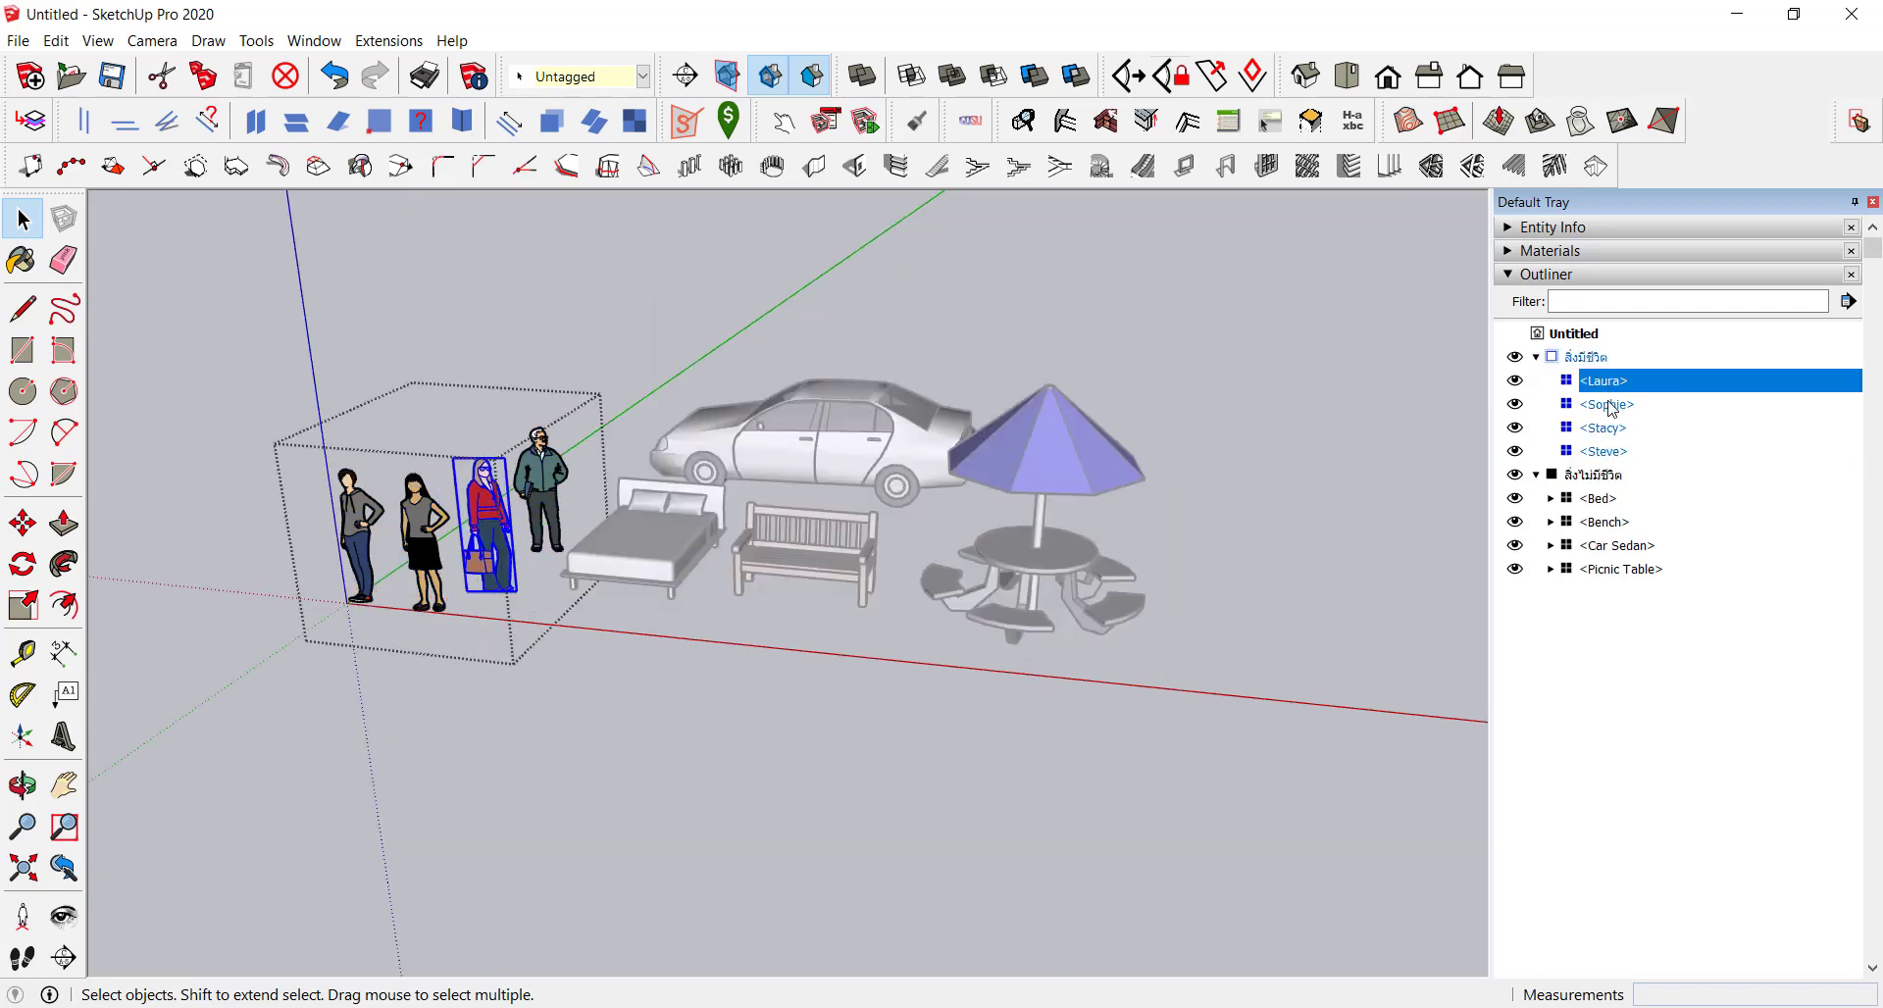
left_click(1611, 407)
left_click(1620, 431)
left_click(1628, 456)
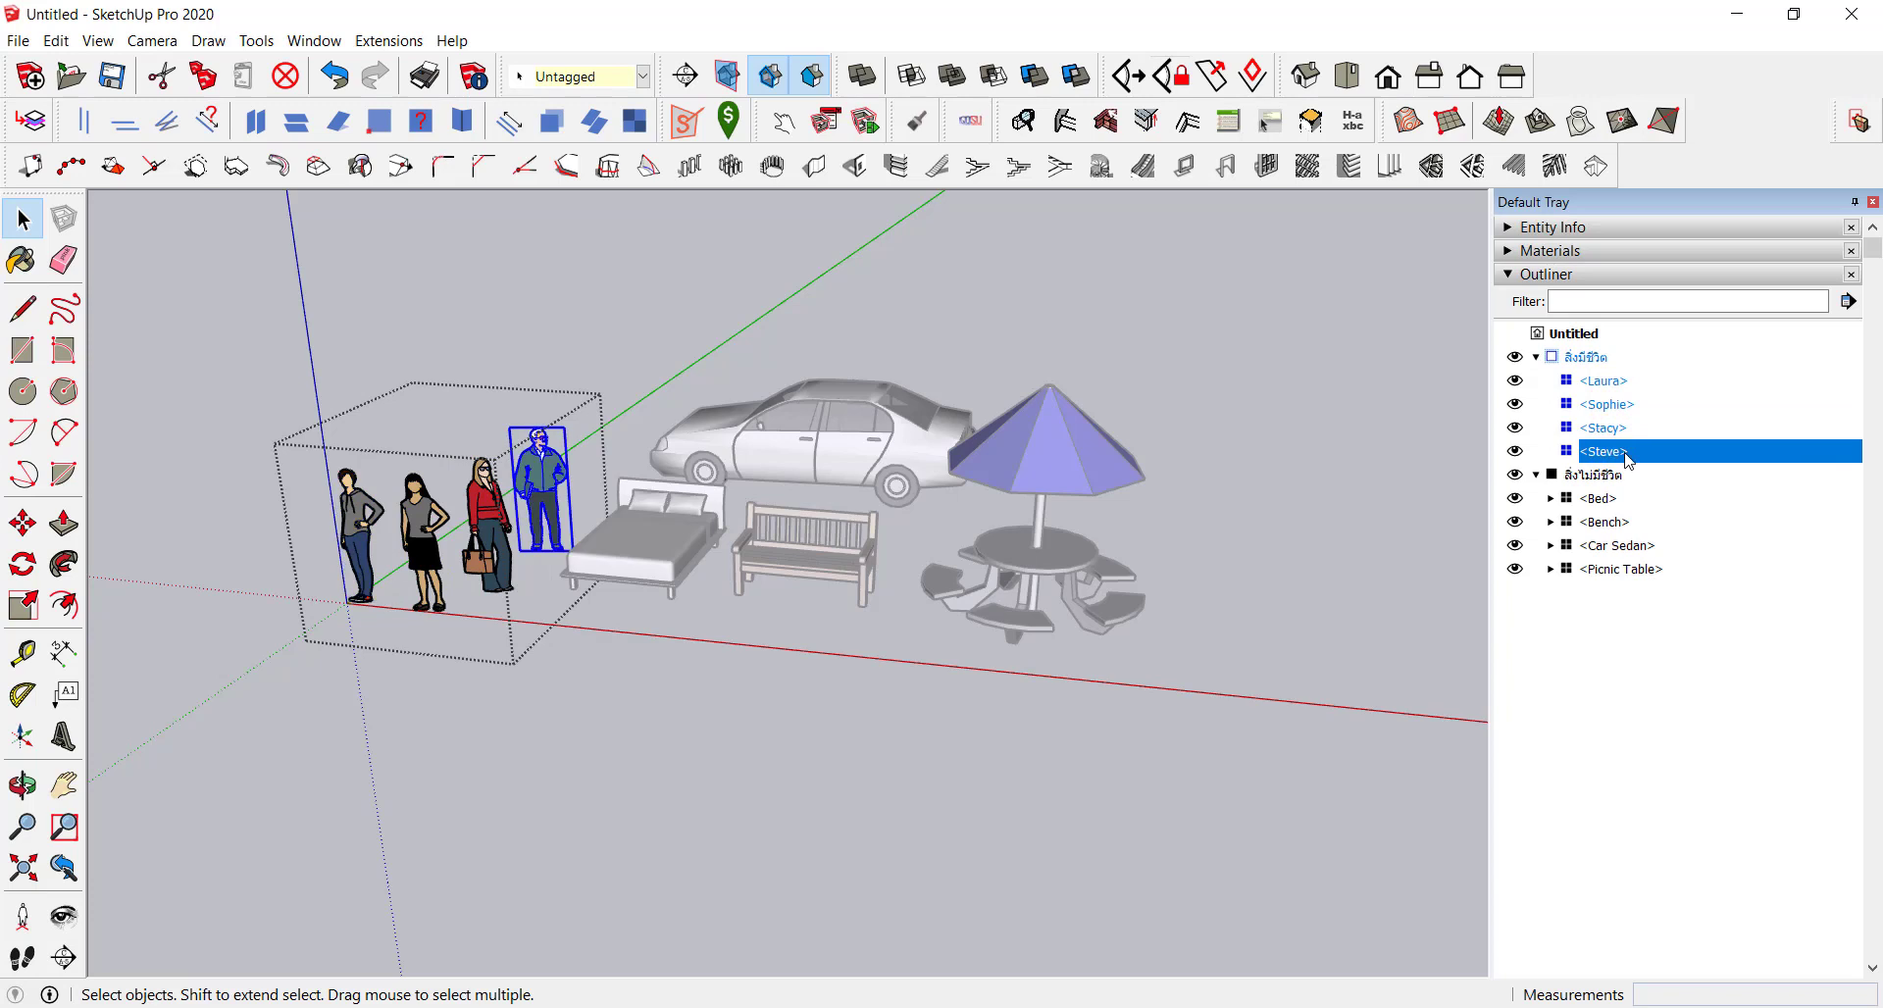
left_click(1631, 669)
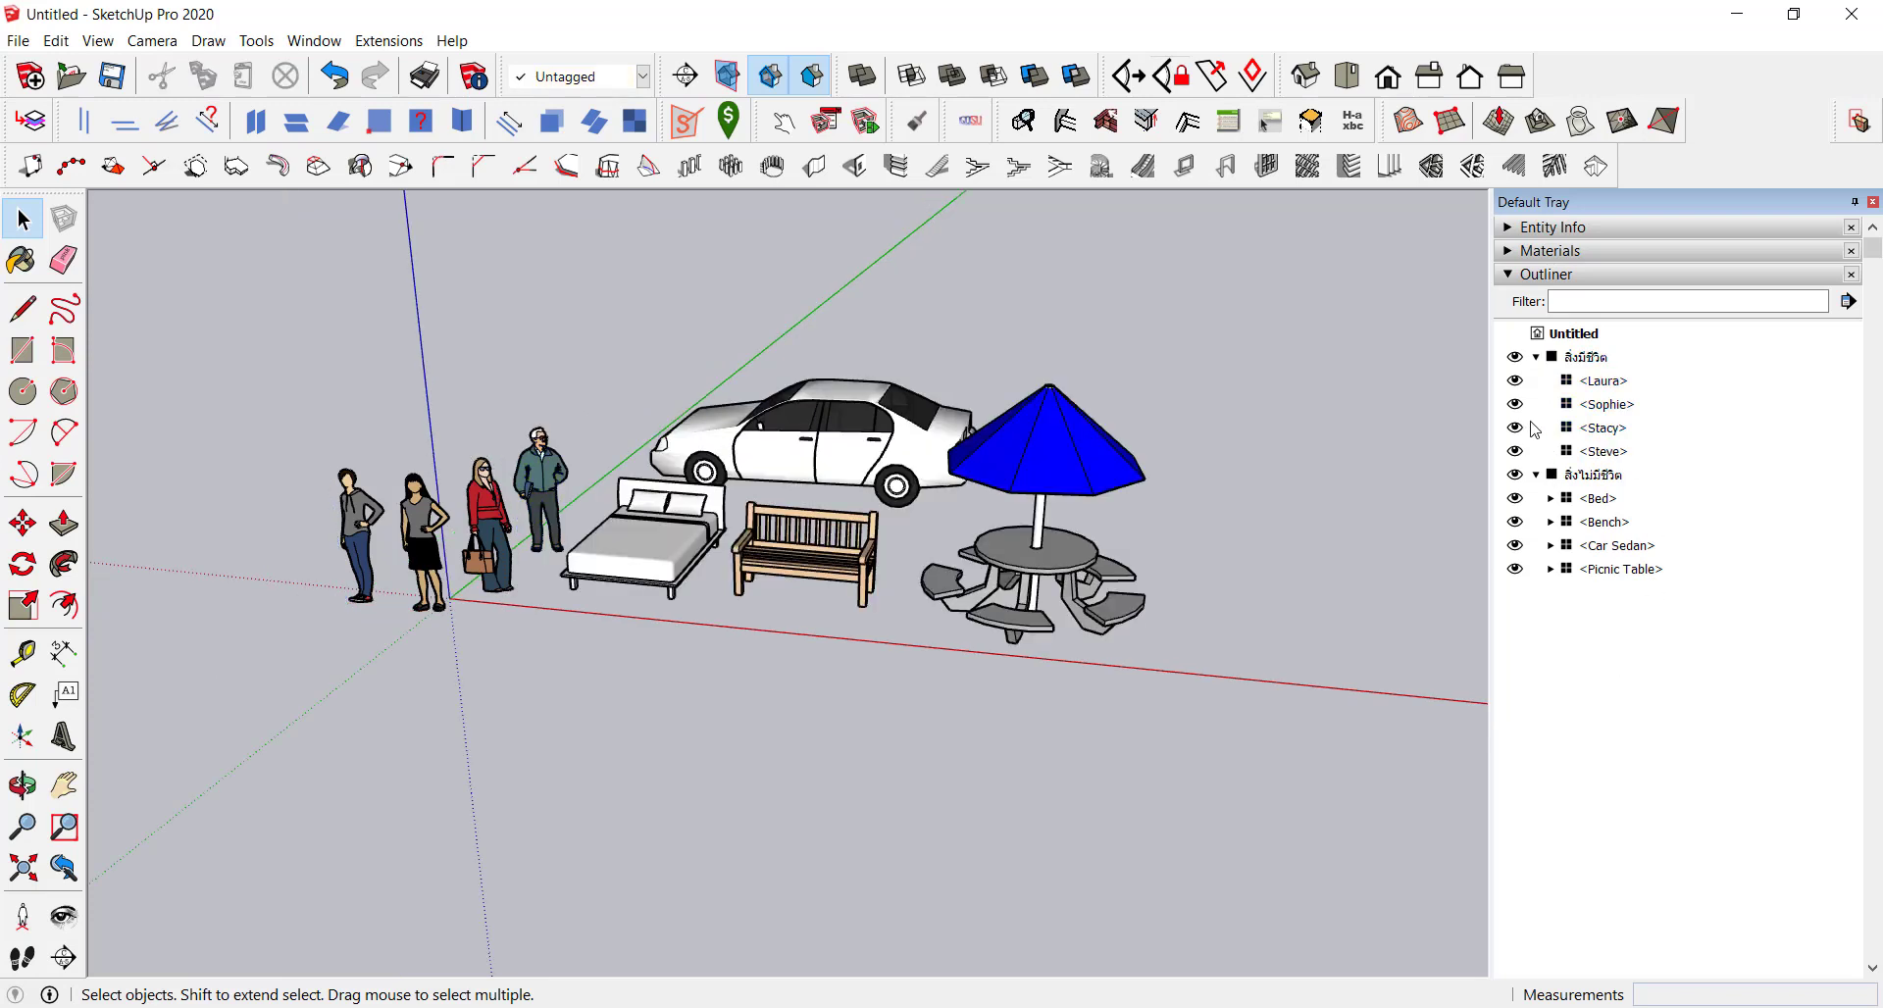
left_click(1515, 357)
left_click(1515, 475)
left_click(1515, 357)
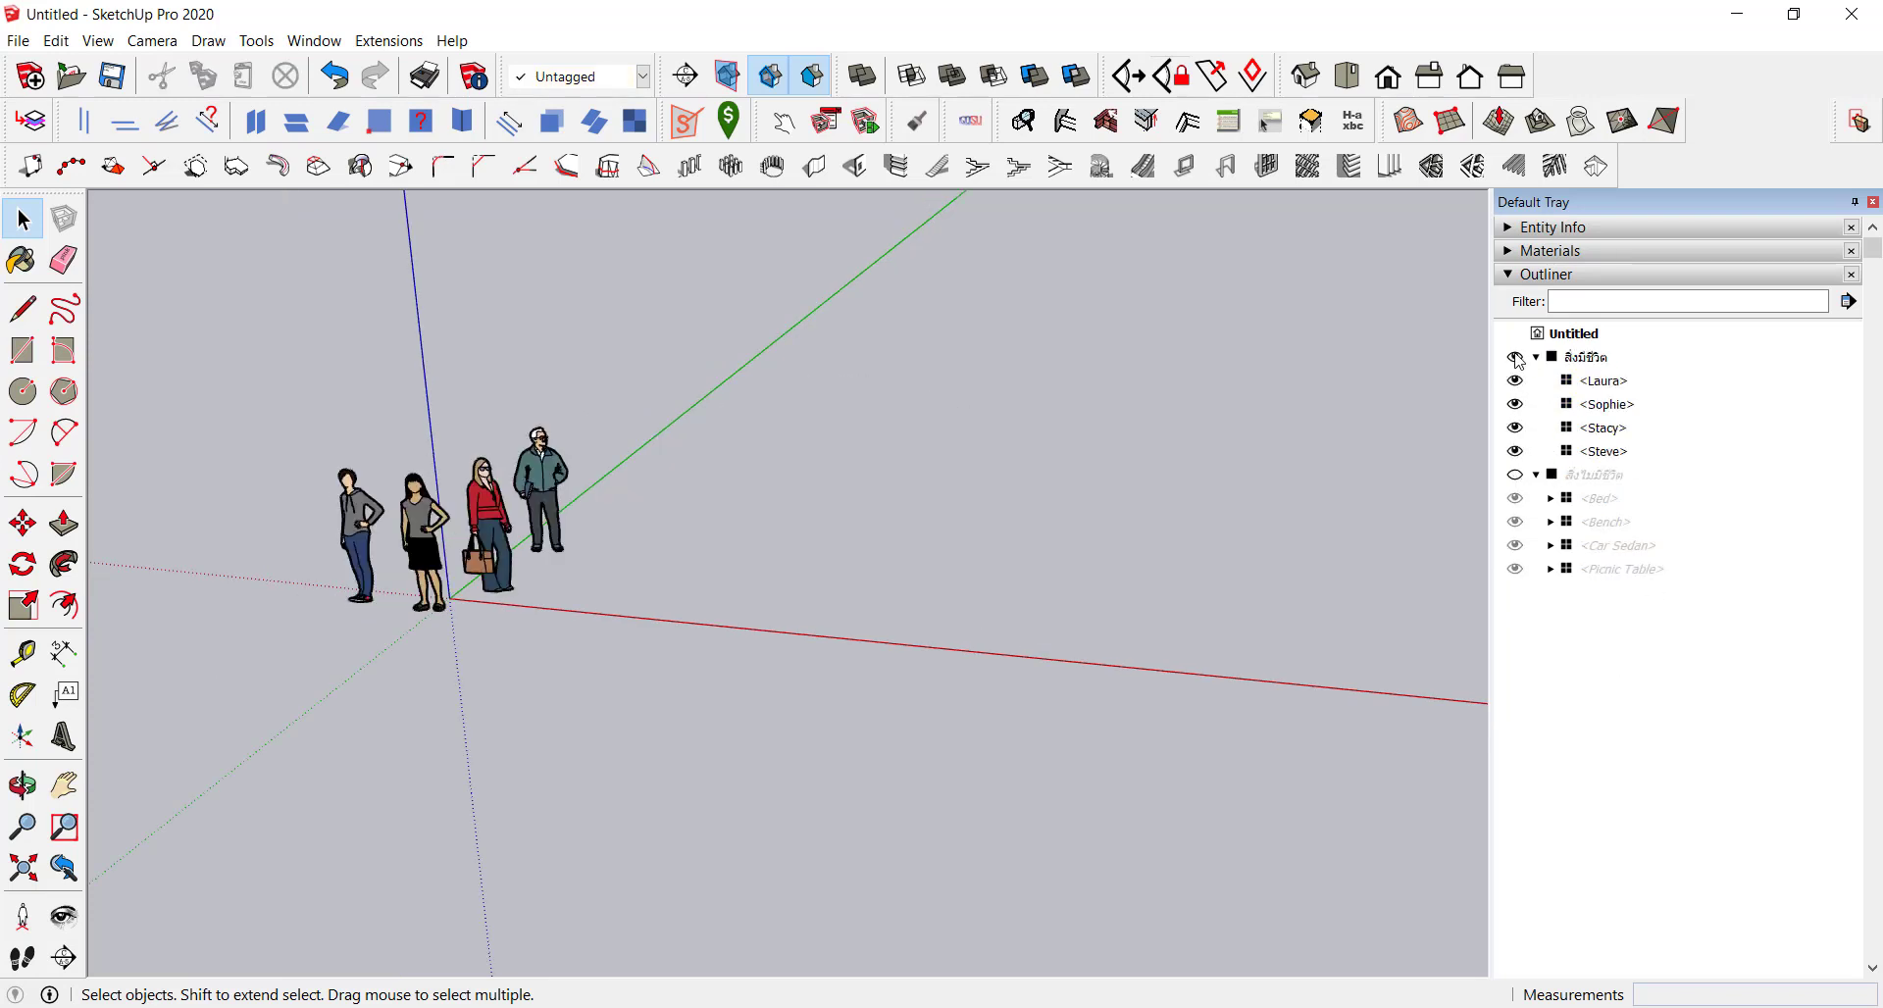
Step: Hide both the 'สิ่งไม่มีชีวิต' and 'สิ่งมีชีวิต' groups, then switch to the Chrome blog article
left_click(1515, 474)
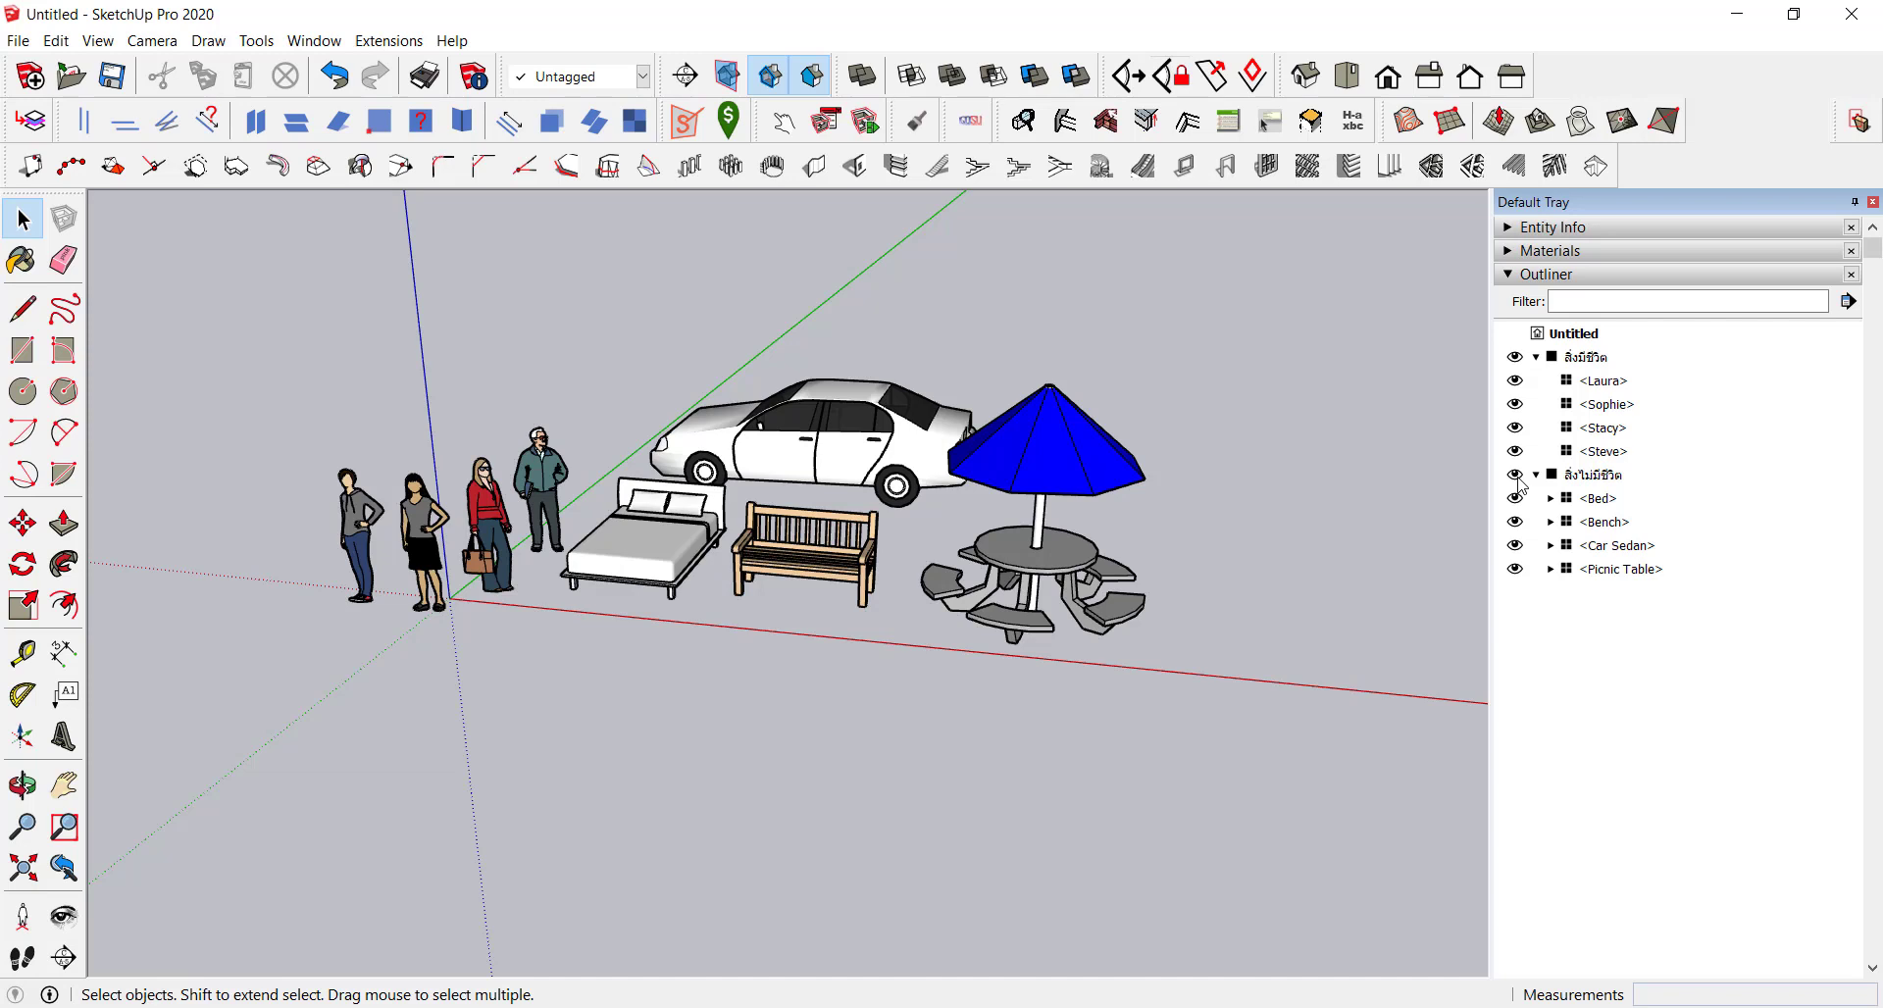
left_click(1516, 477)
left_click(1515, 358)
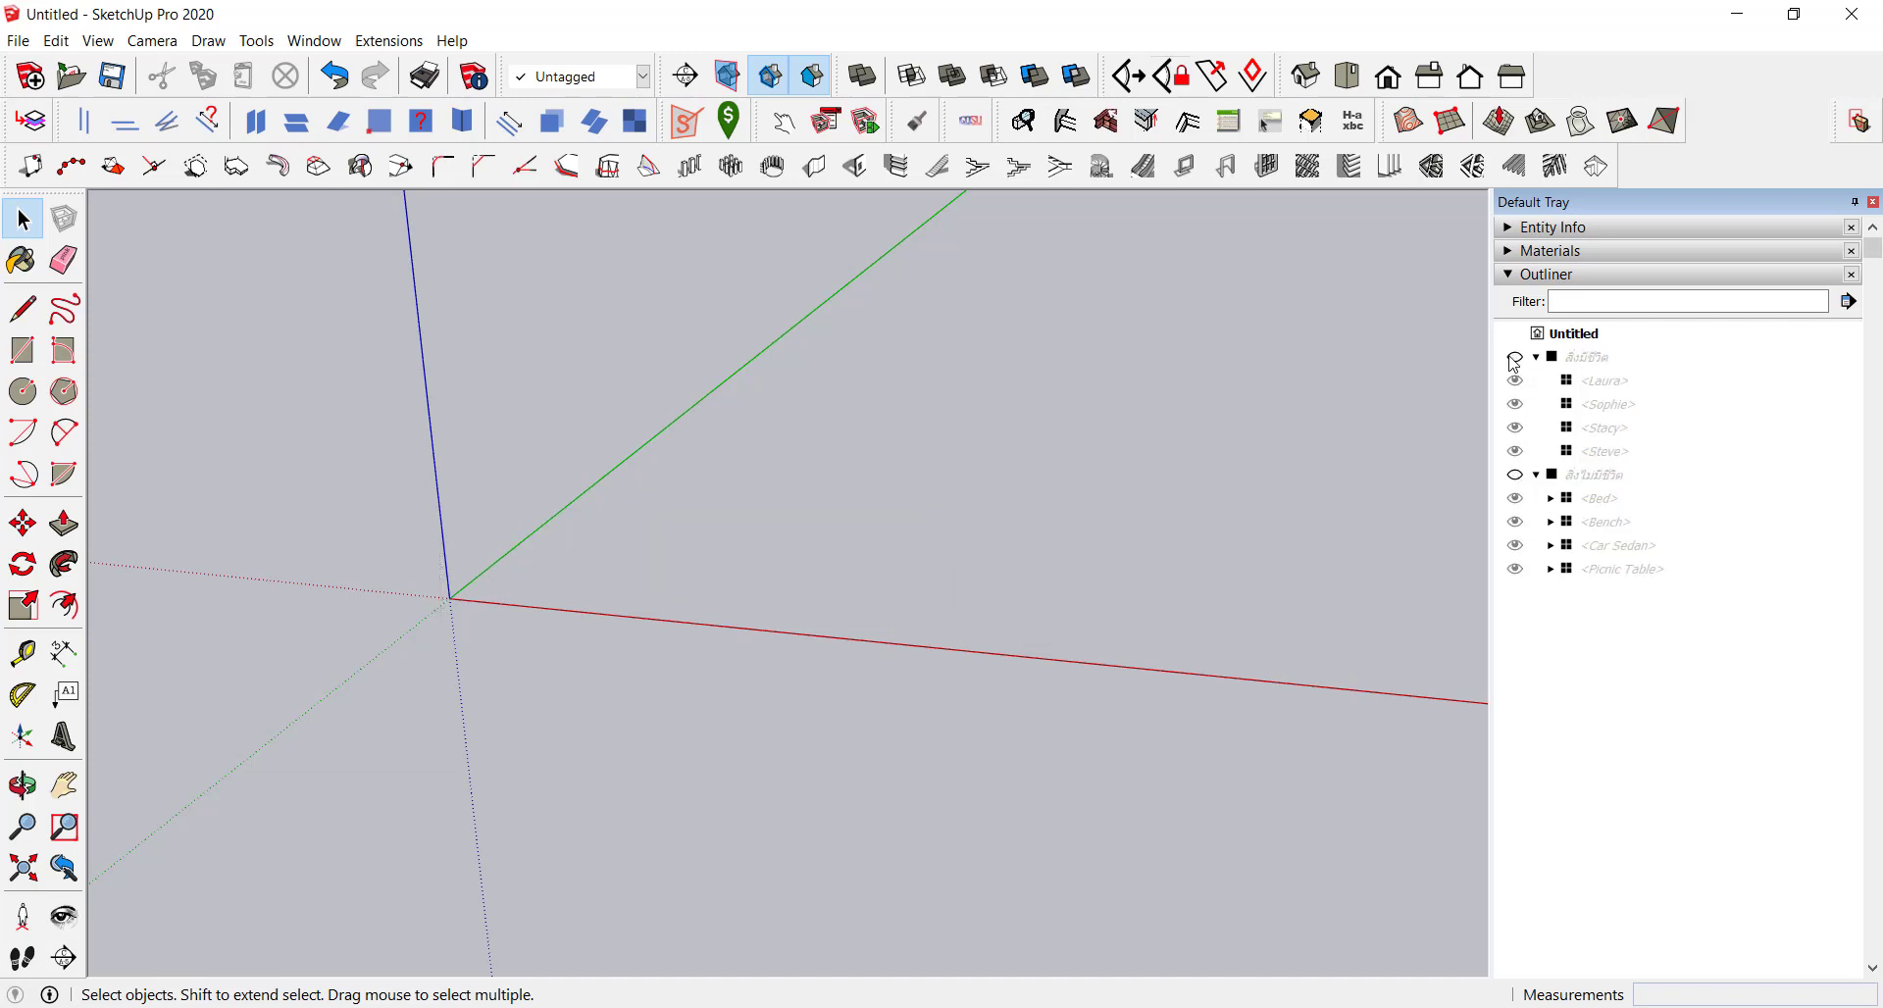
key("alt+Tab")
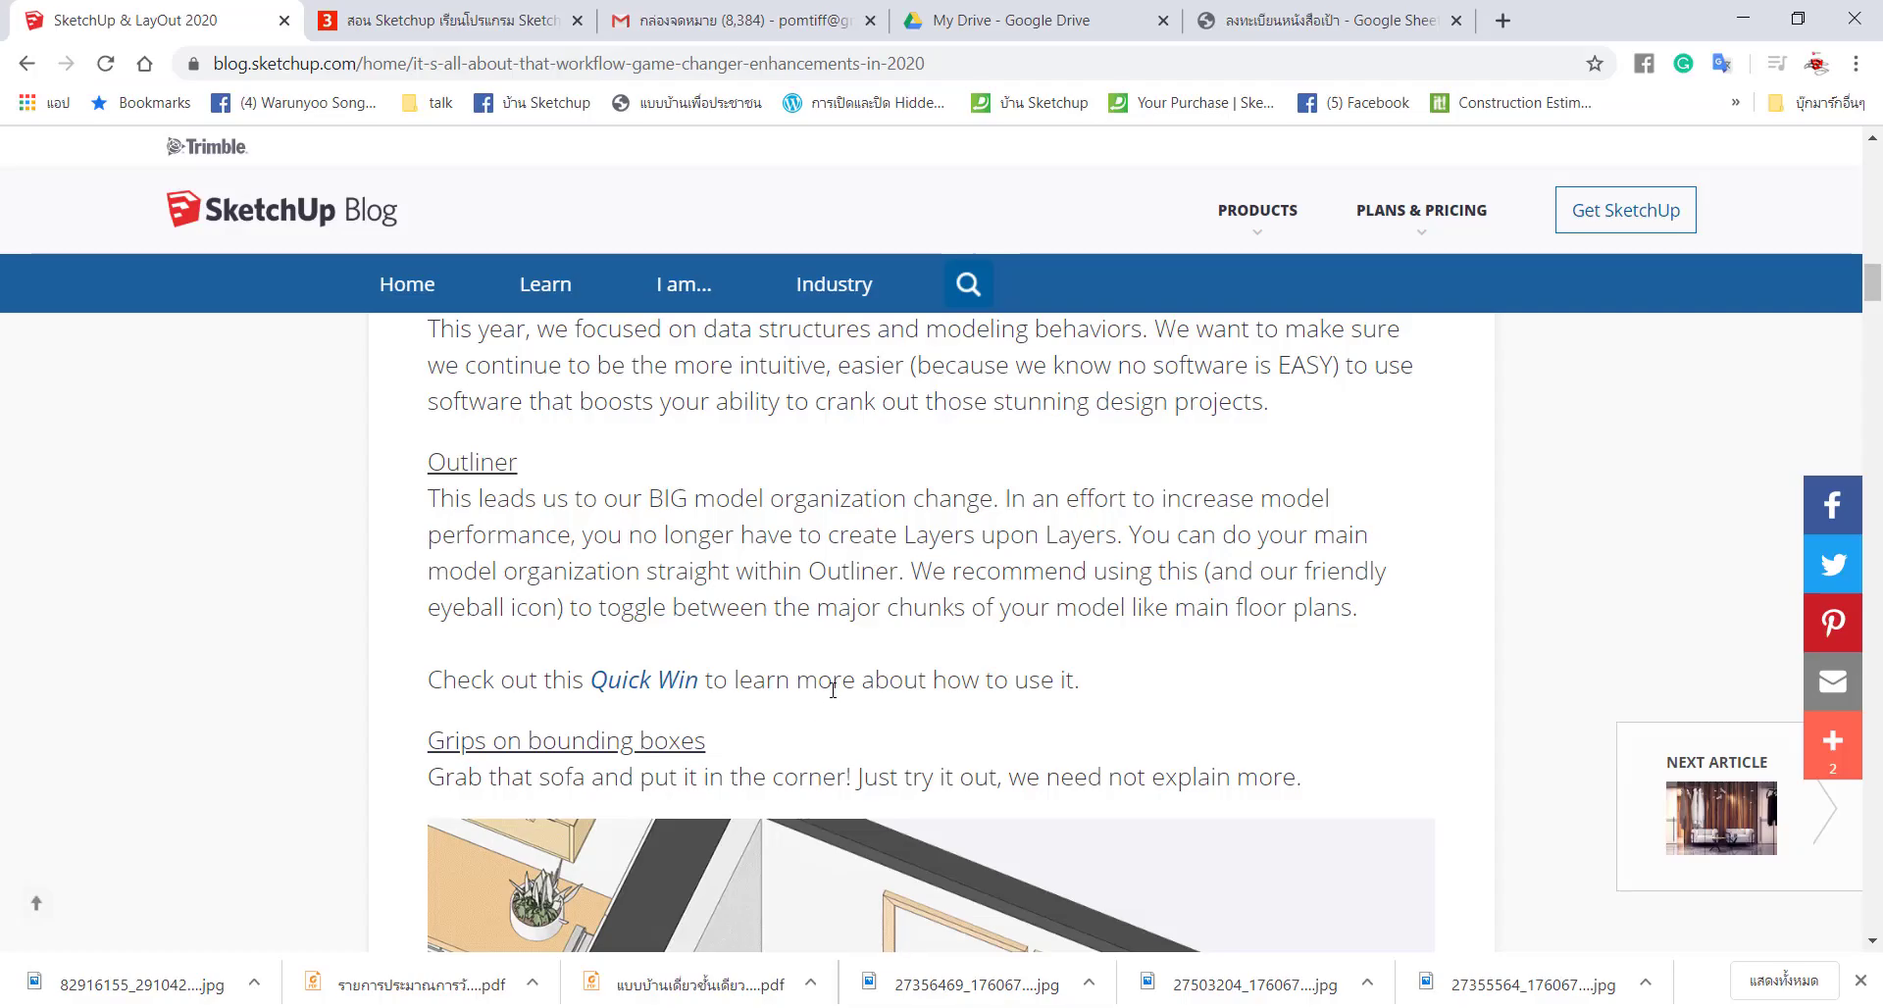
Step: Read the blog's Outliner section, then return to SketchUp and orbit the empty model
scroll(834, 692, "up", 5)
scroll(834, 693, "up", 8)
scroll(835, 692, "down", 6)
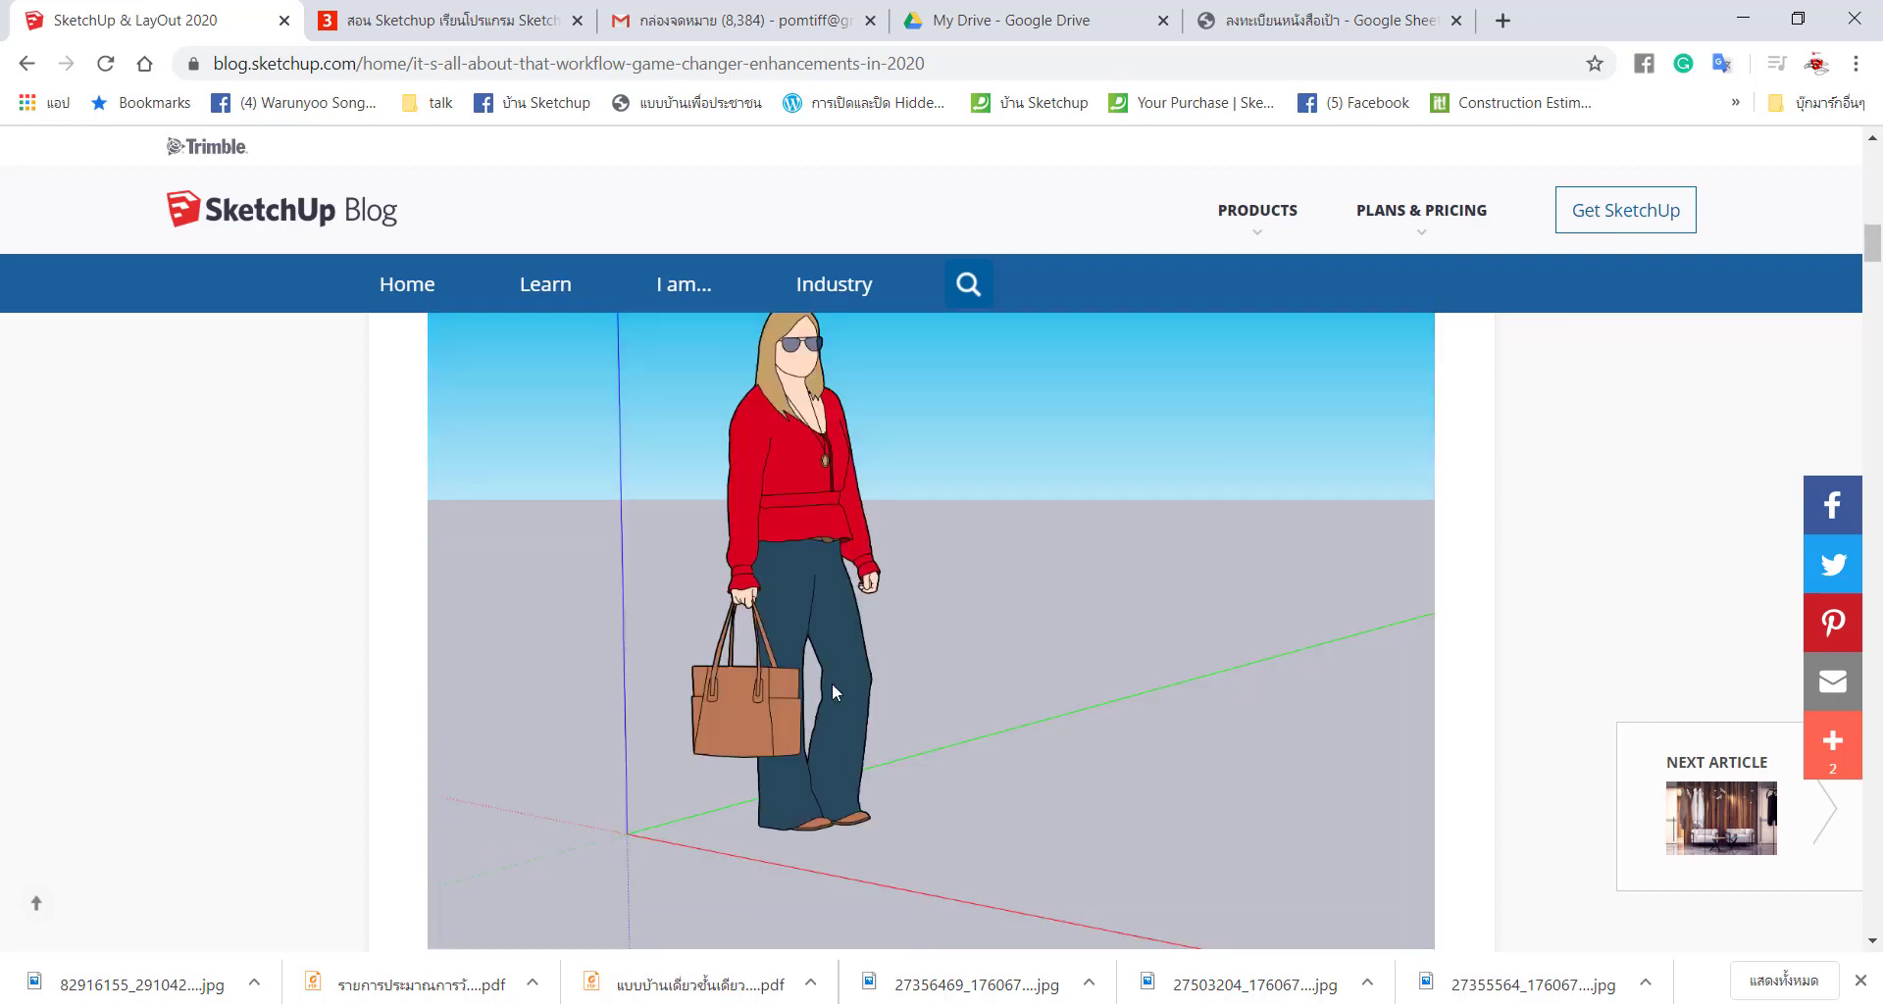
scroll(835, 693, "down", 7)
scroll(834, 692, "down", 1)
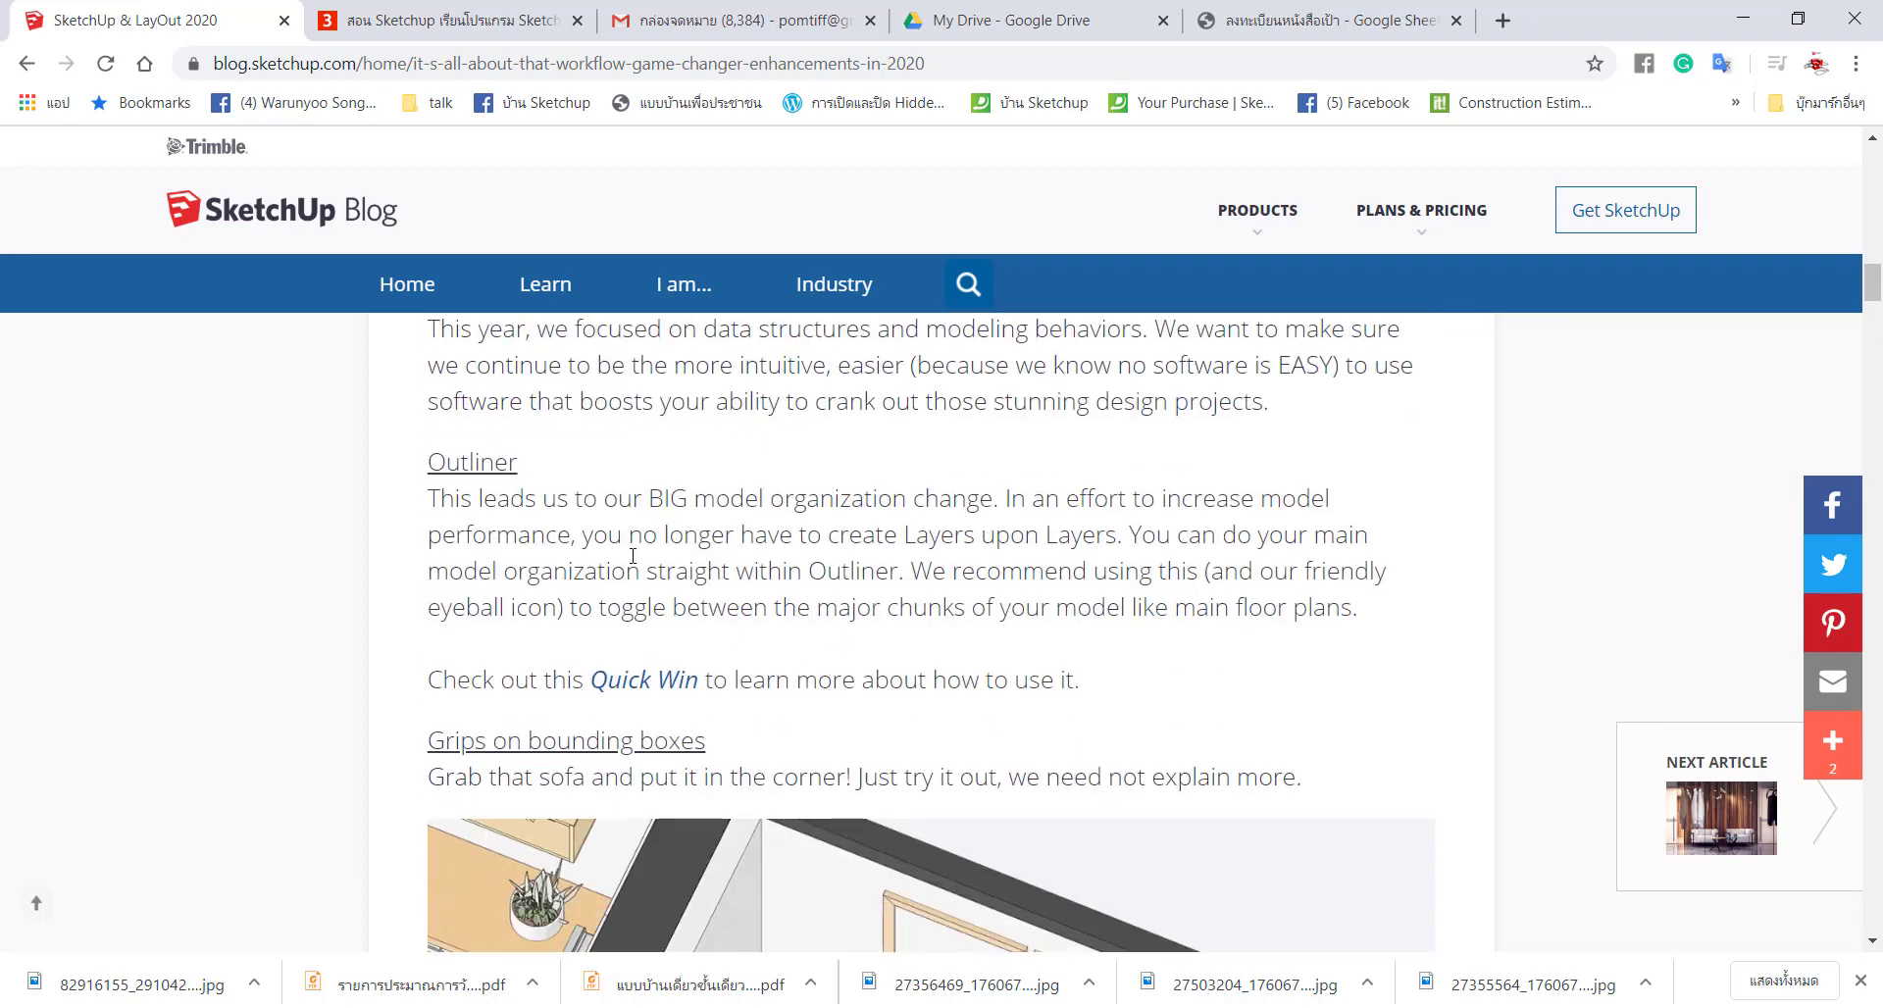
scroll(633, 556, "down", 2)
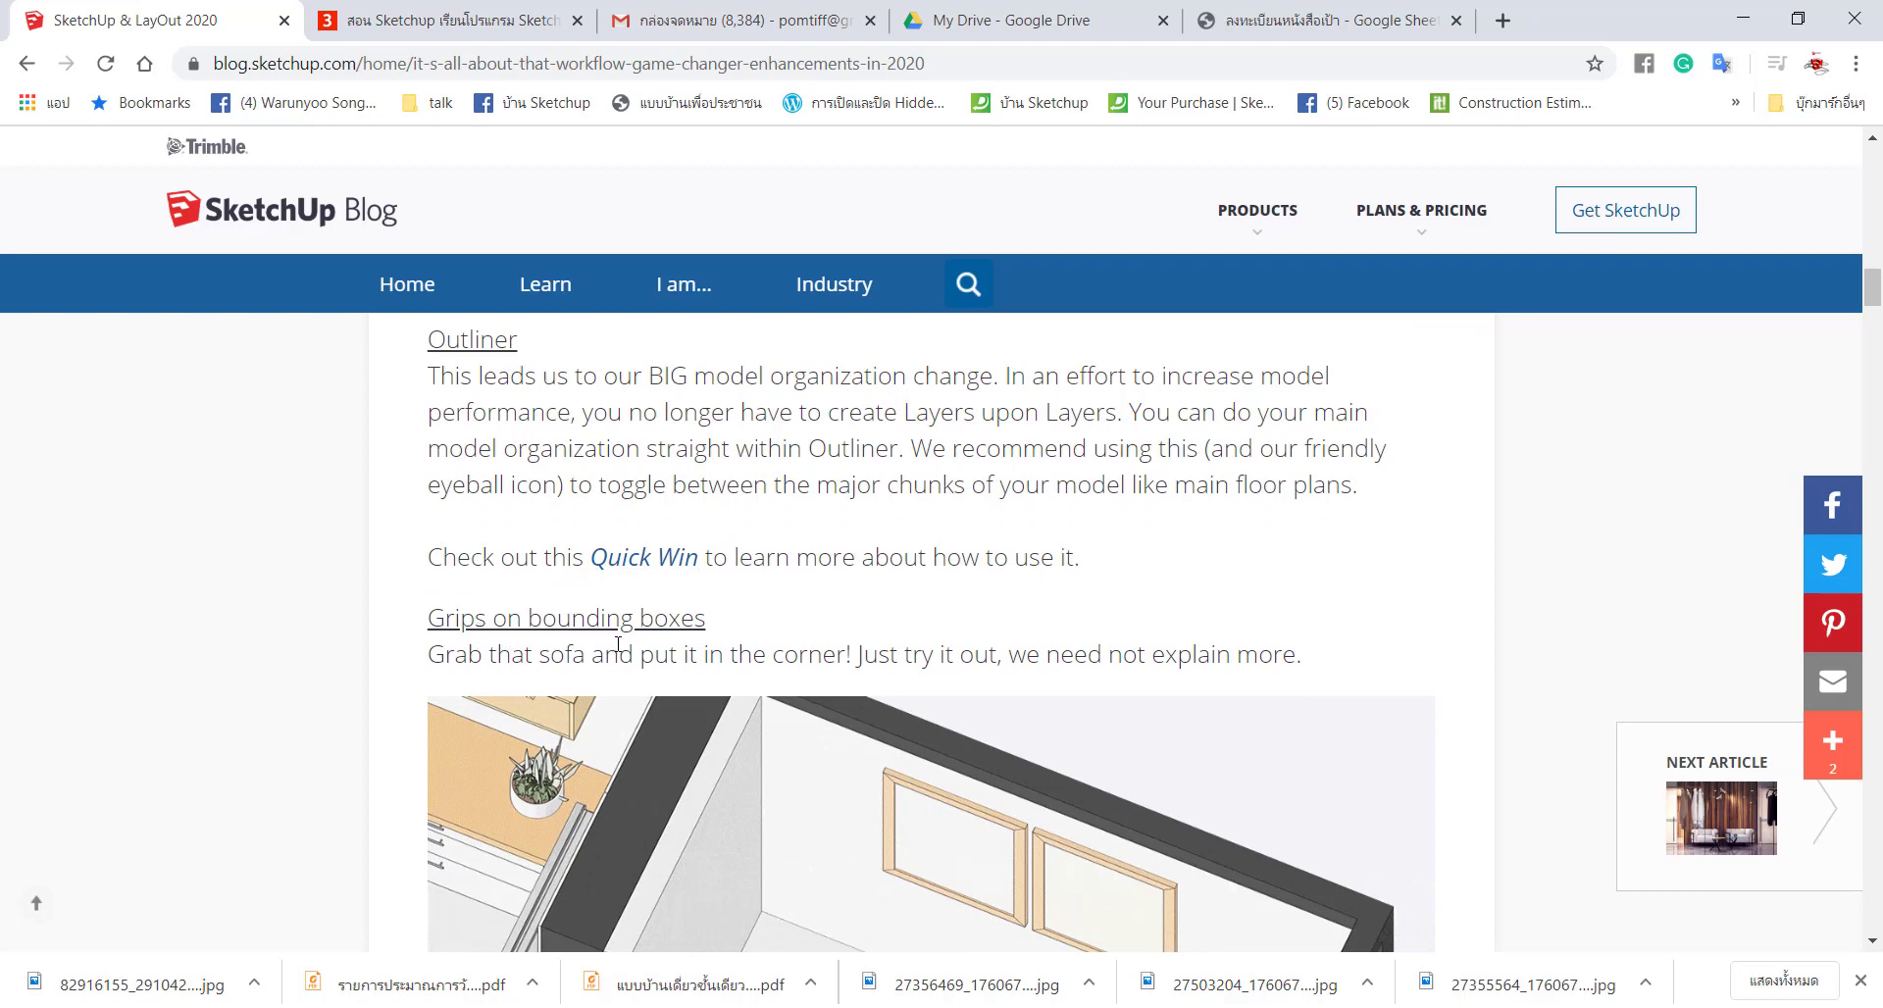
scroll(706, 644, "down", 2)
scroll(706, 645, "down", 2)
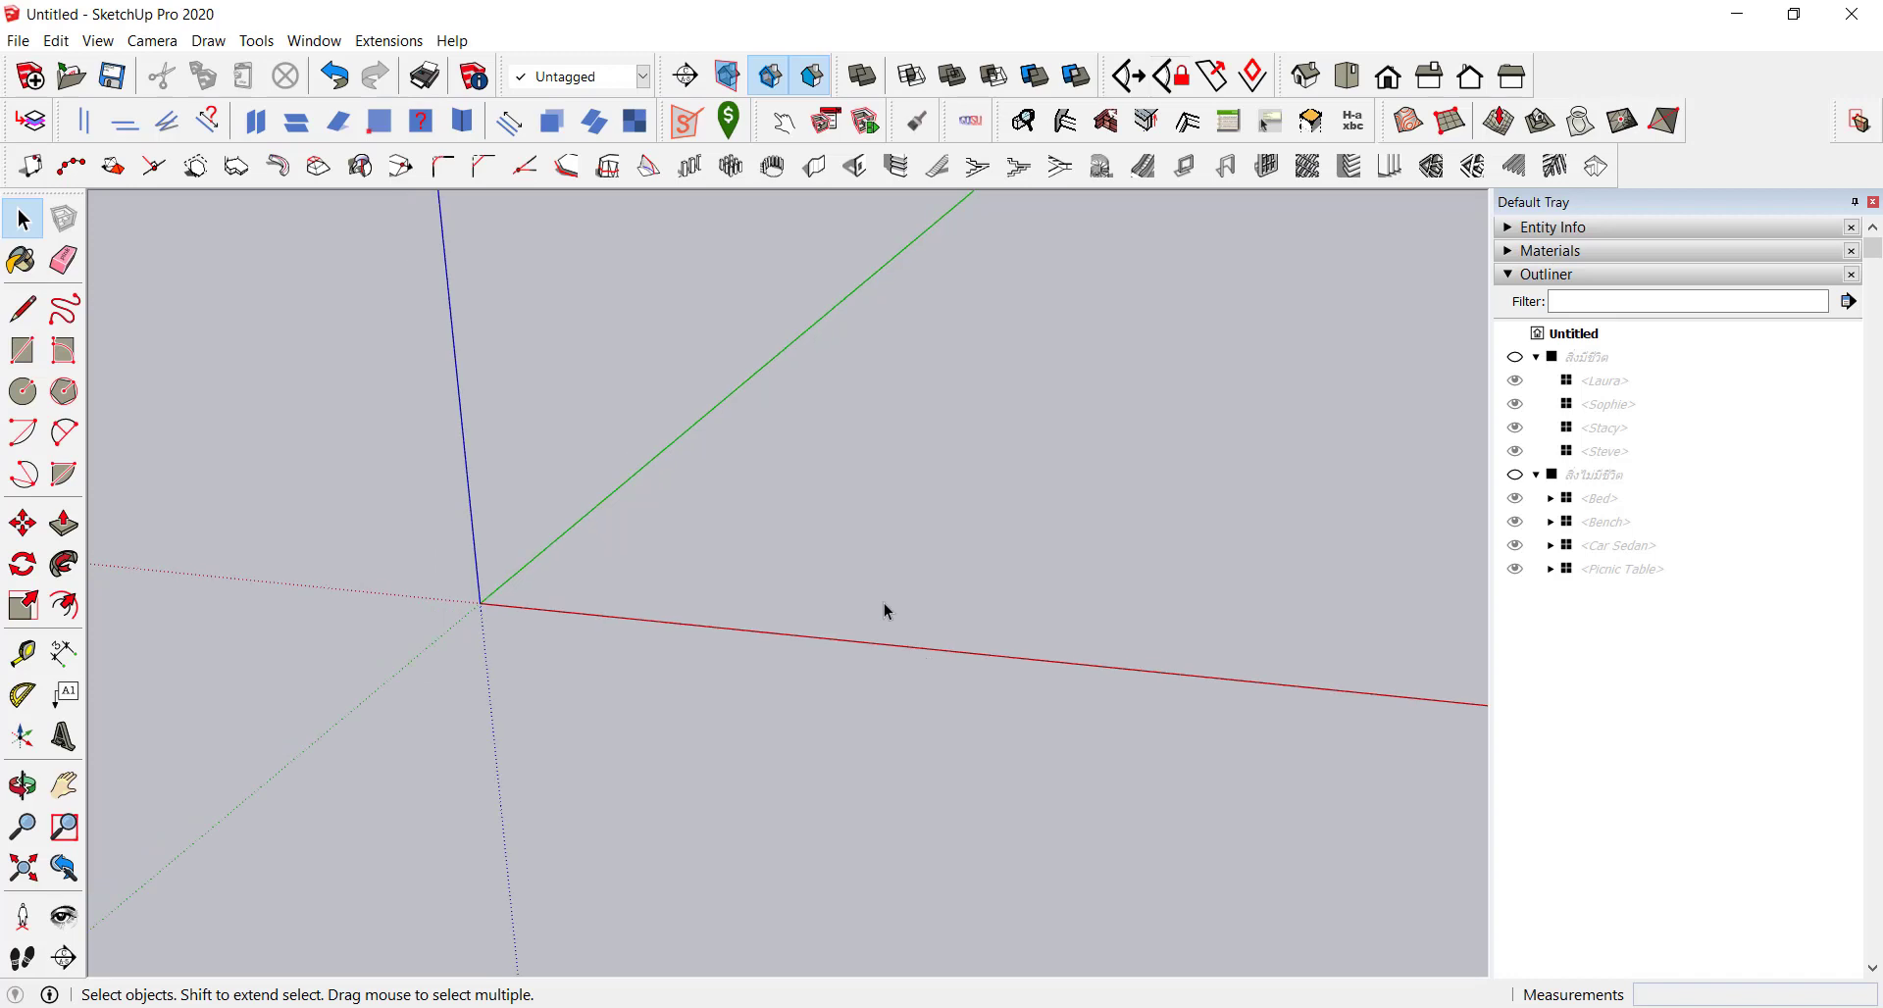
mouse_move(883, 609)
middle_mouse_down()
mouse_move(843, 678)
mouse_move(719, 631)
mouse_move(683, 637)
middle_mouse_up()
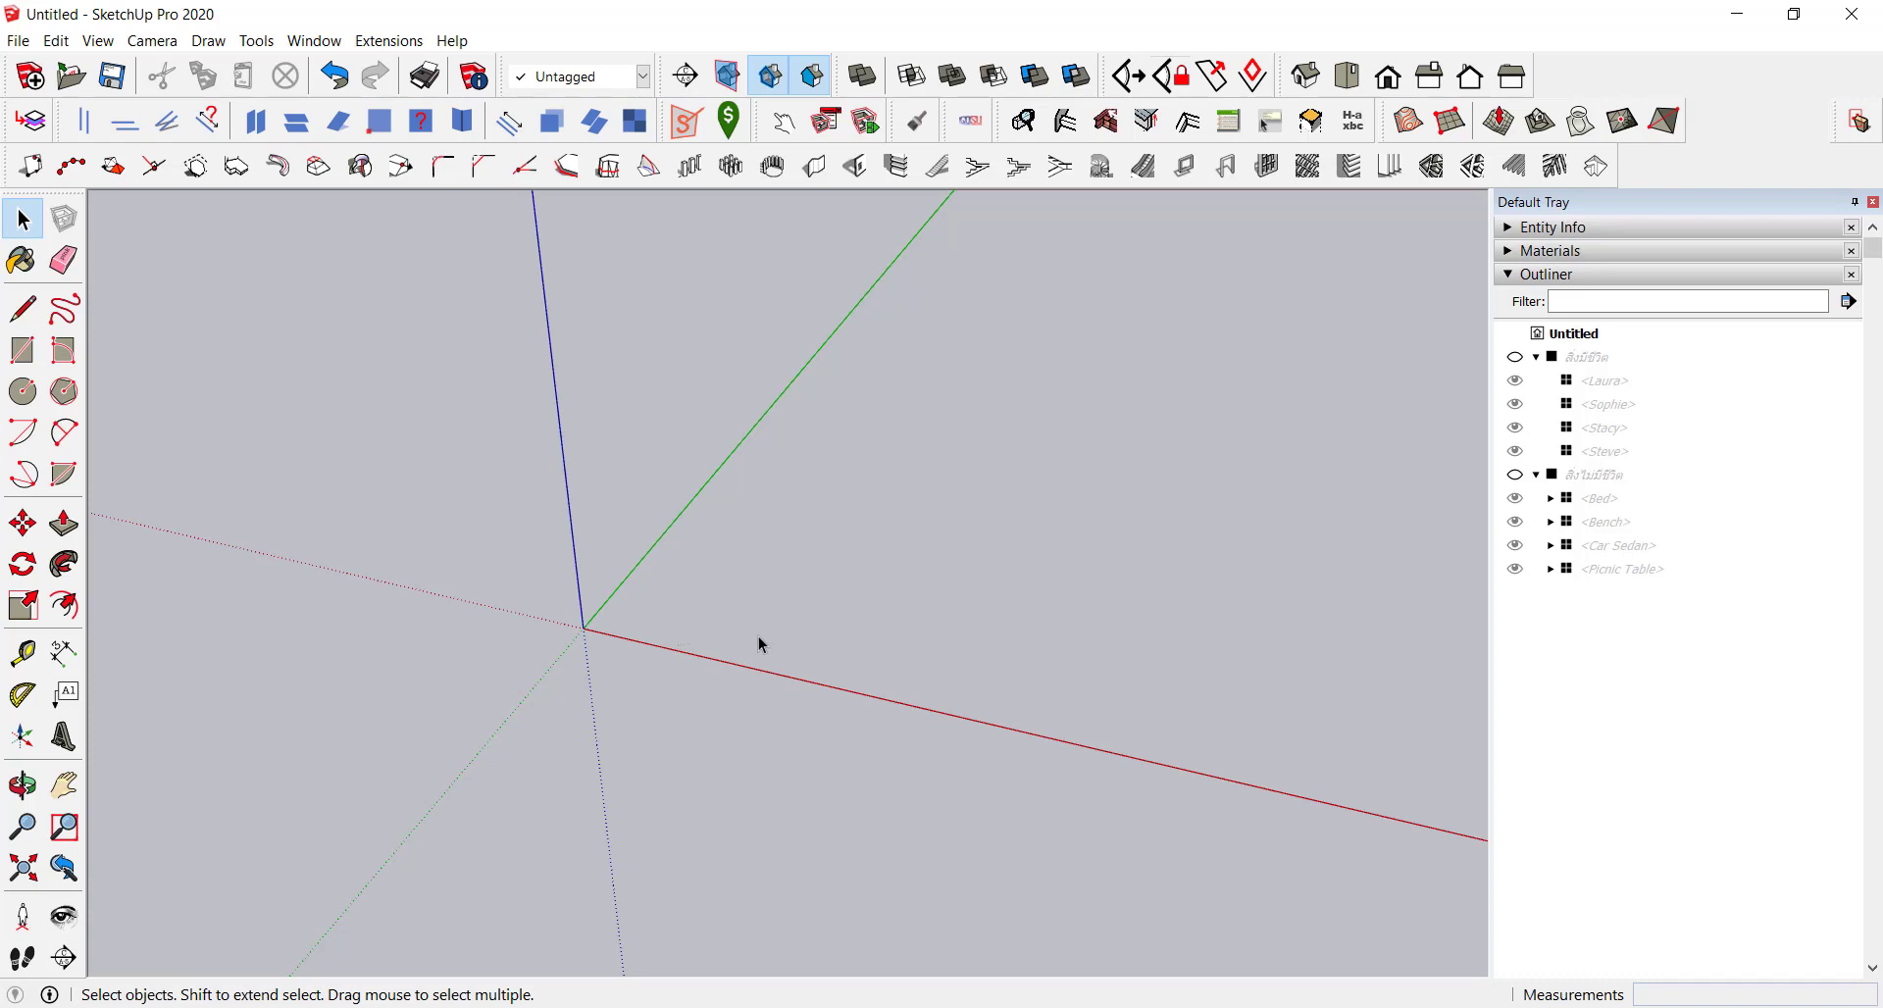
Step: Draw a 0.2 by 0.2 square at the origin and pull it up about 2.22 m into a column
scroll(496, 563, "up", 2)
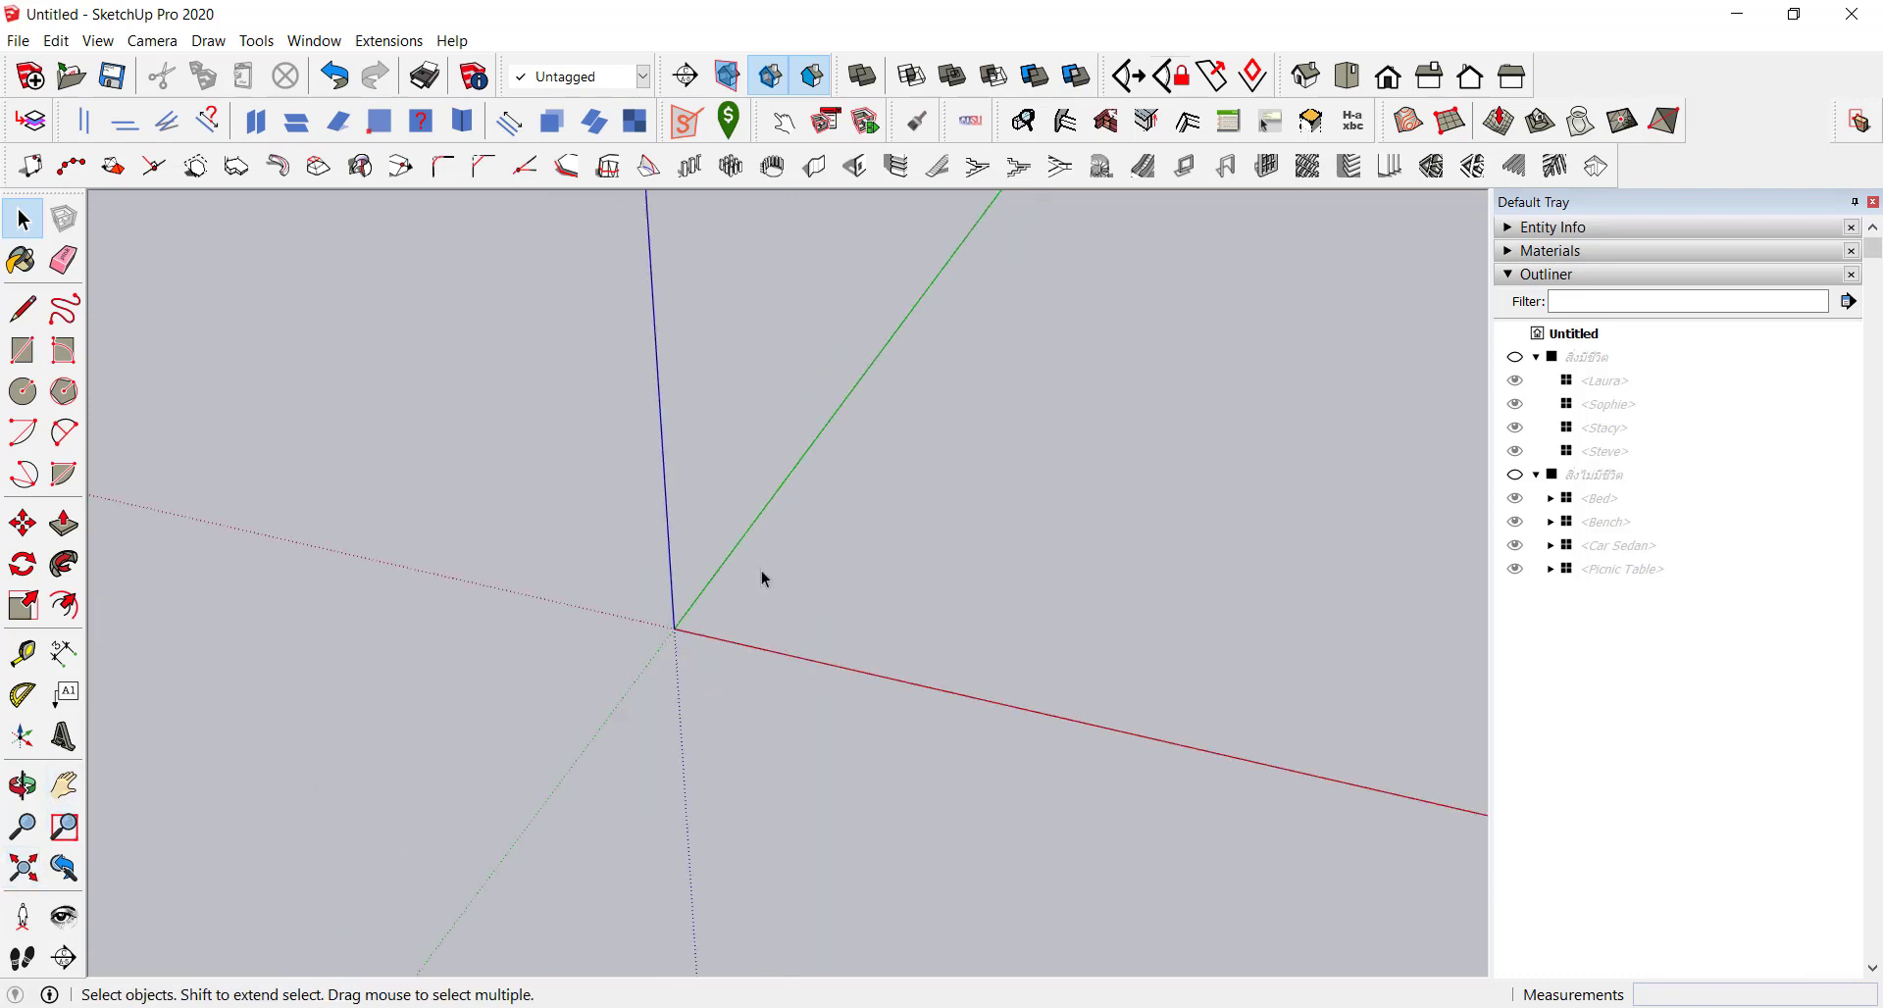
scroll(753, 582, "up", 3)
key("r")
left_click(644, 675)
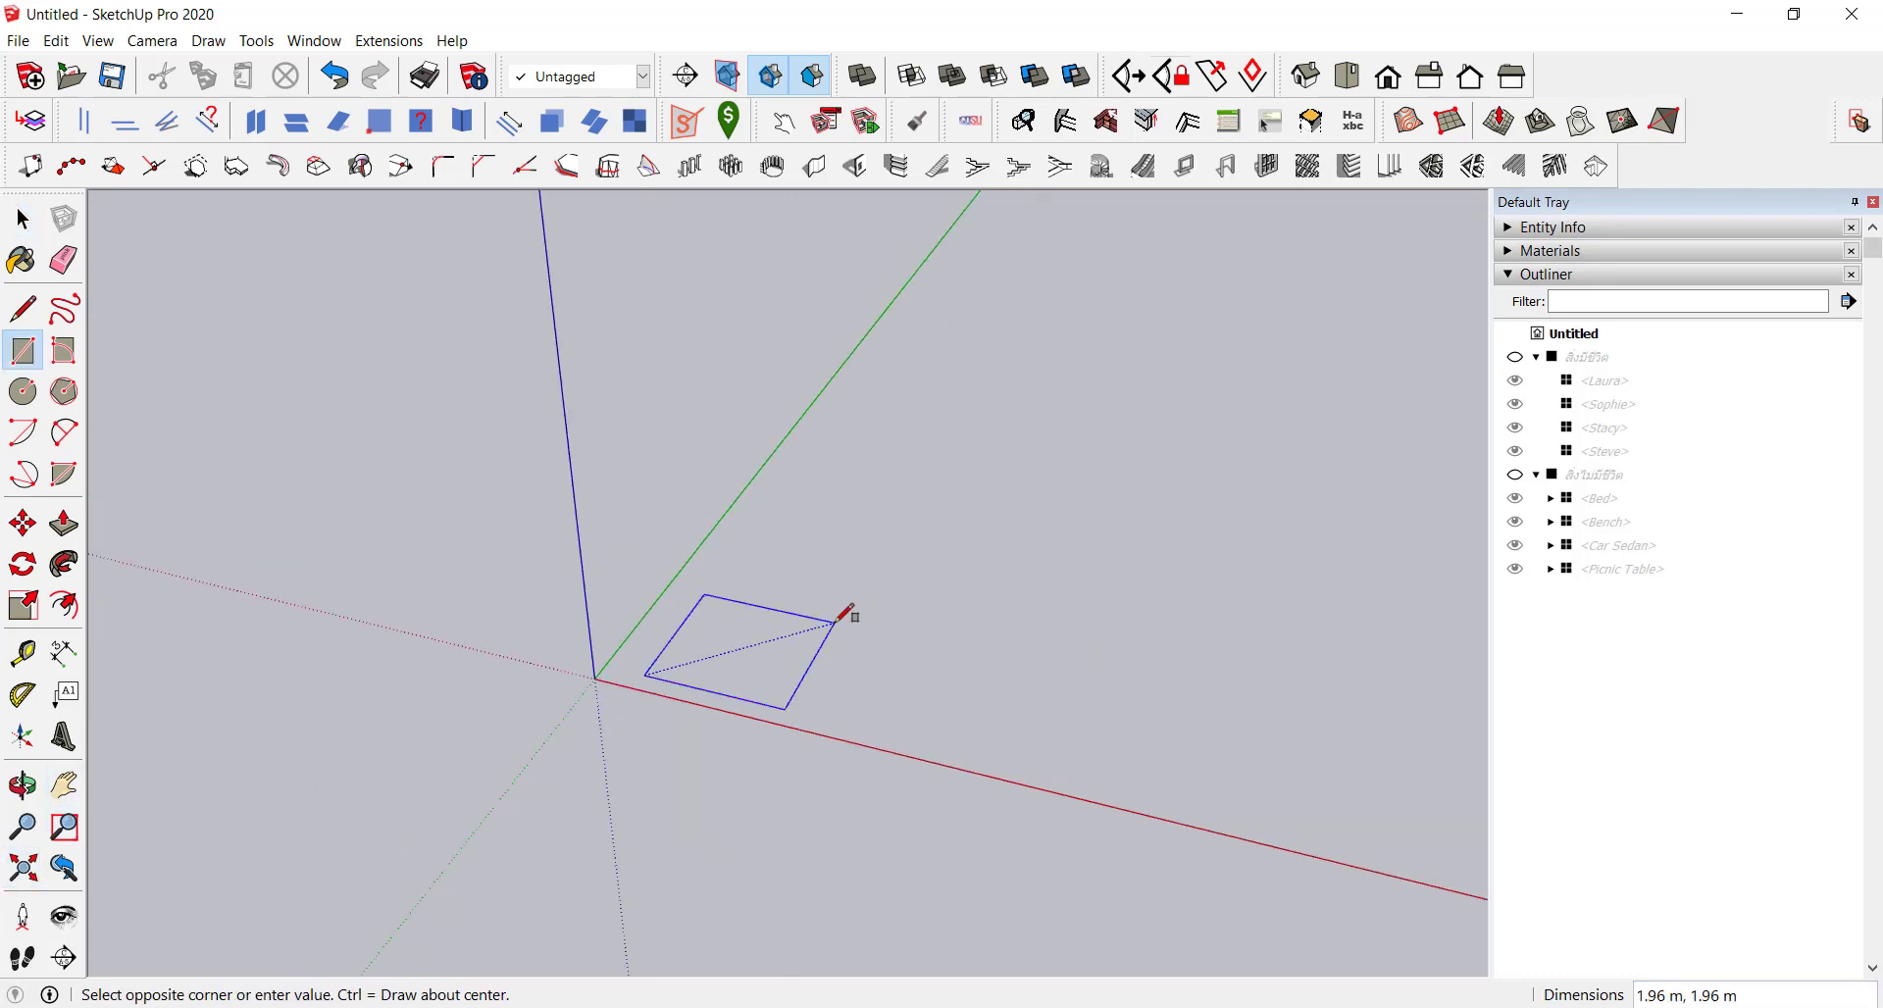
type("ใ/ม")
type(".2,")
key("Return")
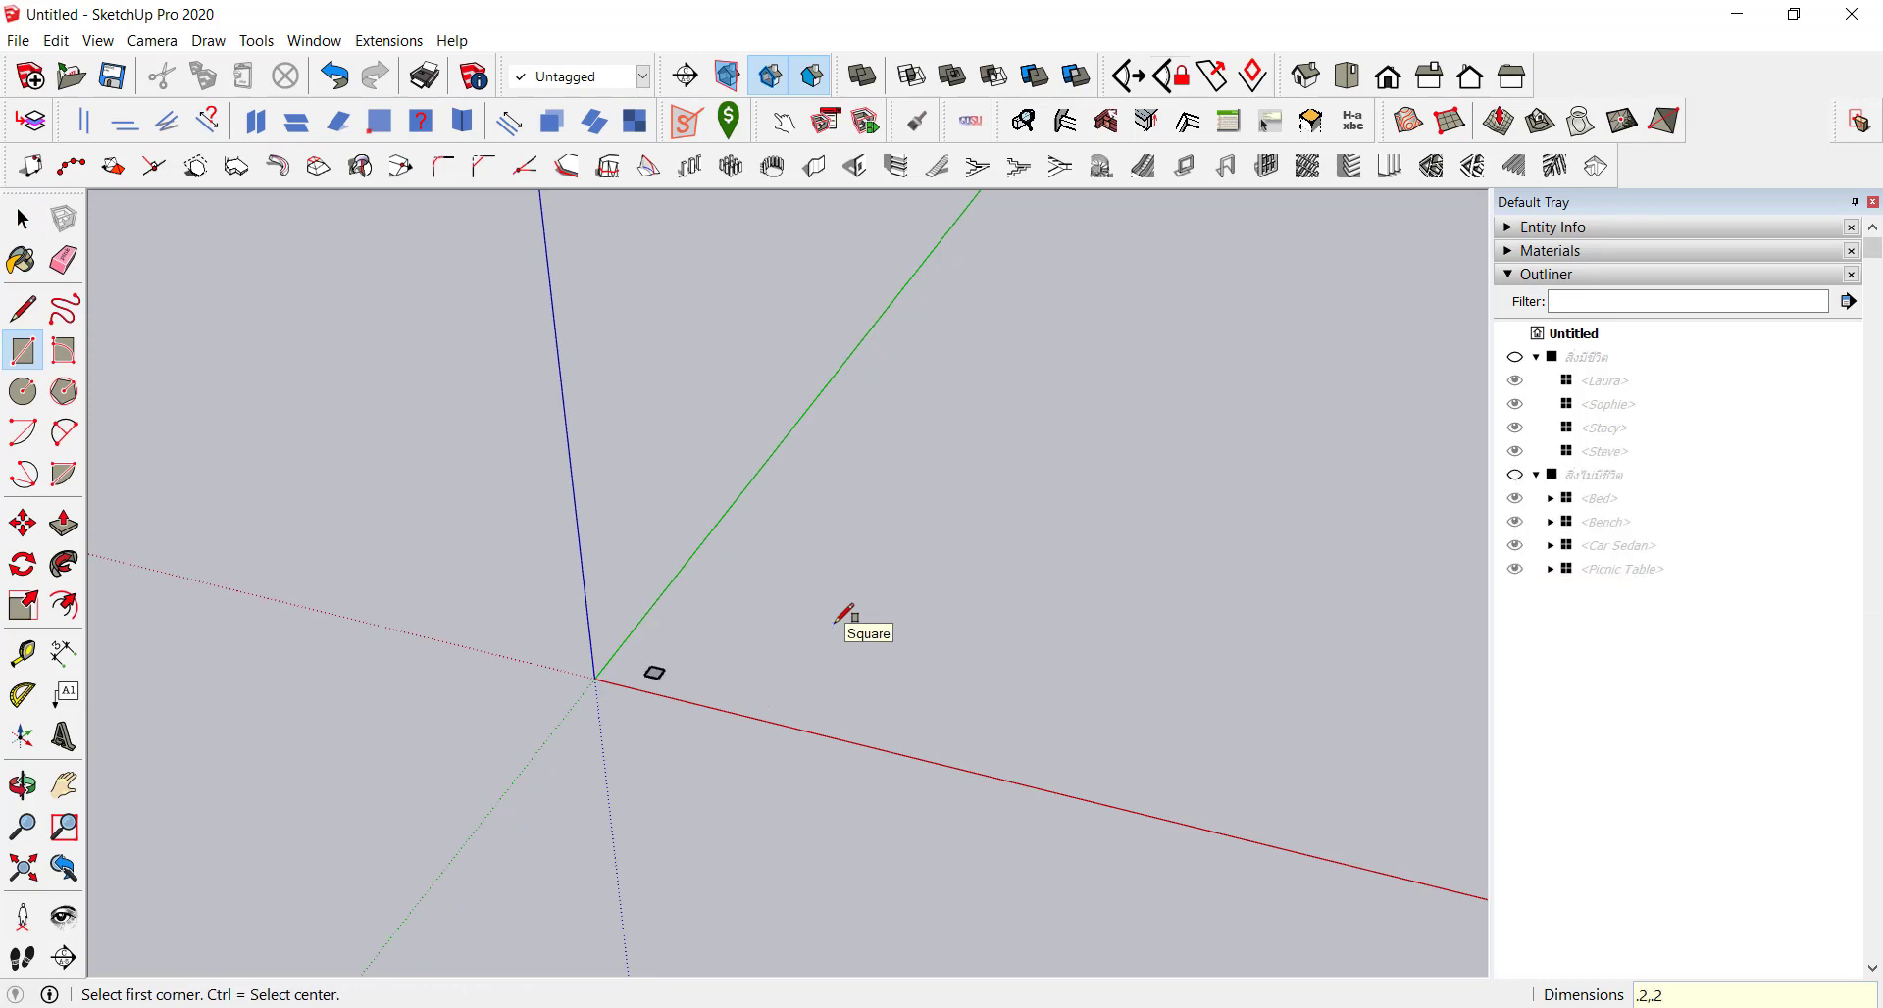
scroll(706, 600, "up", 2)
key("p")
left_click_drag(622, 722, 592, 491)
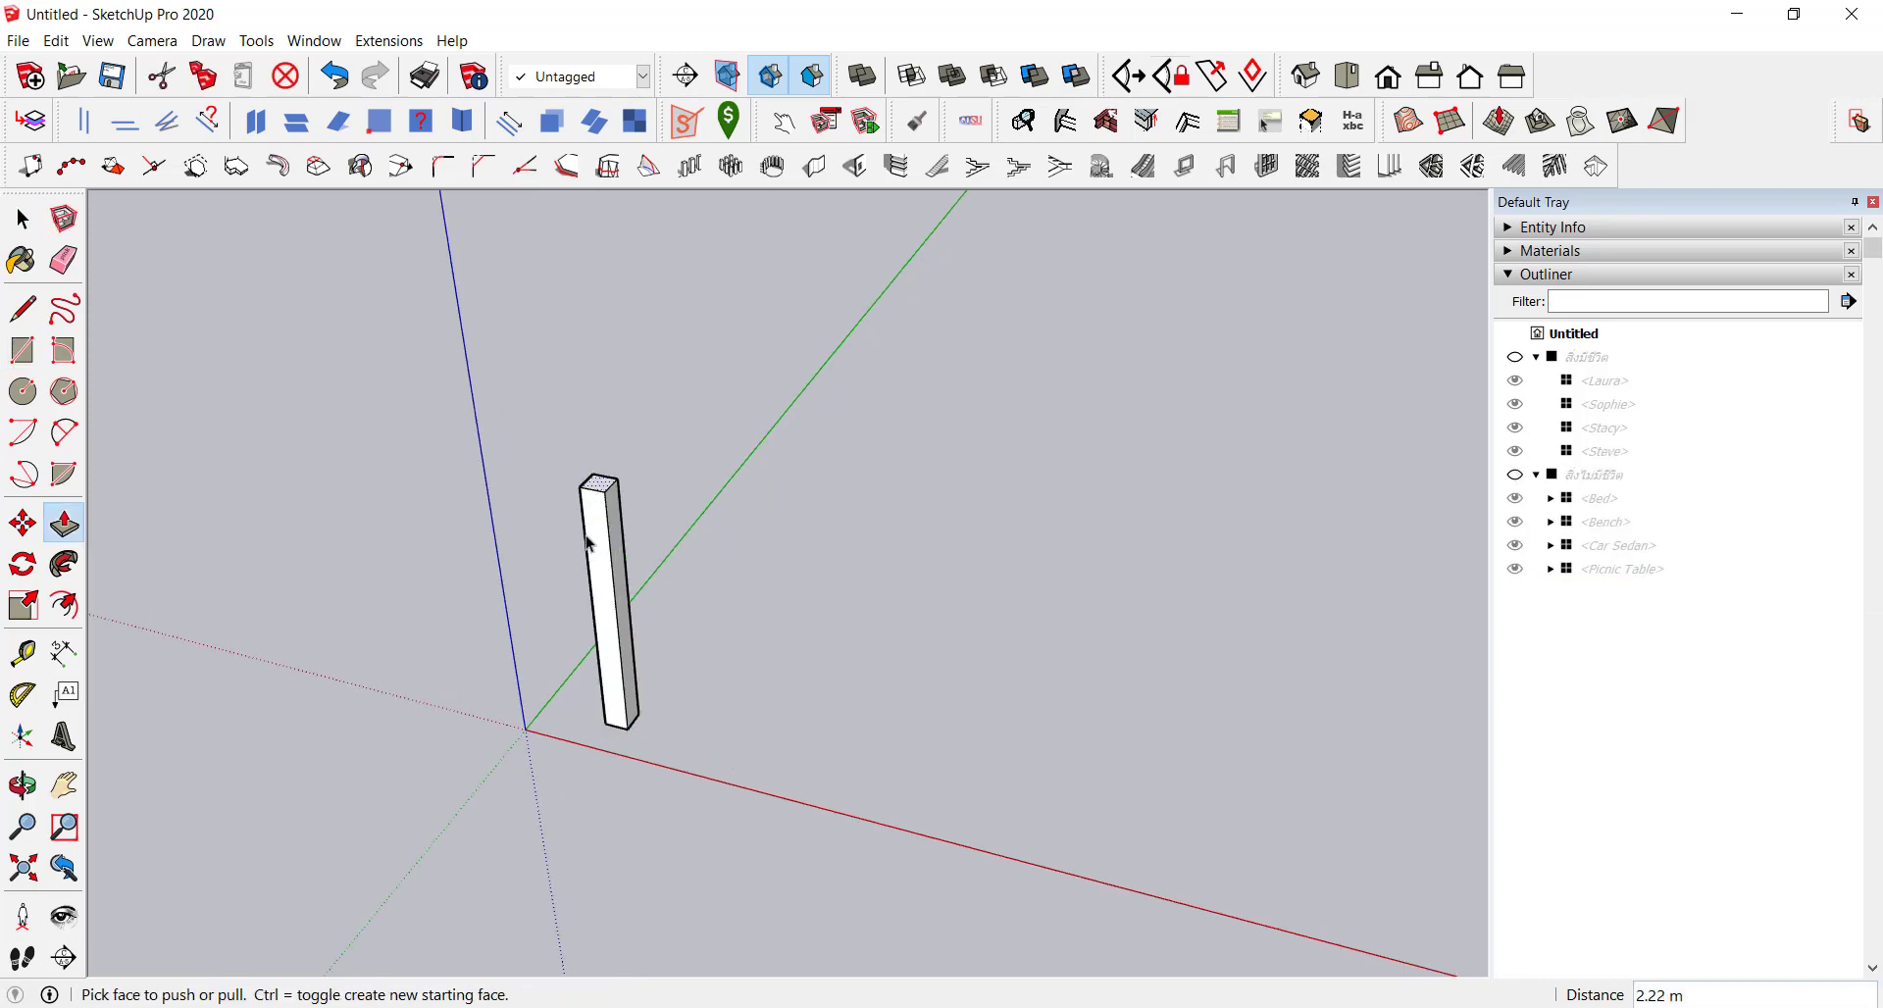
key("space")
Step: Make the whole column its own group, then deselect it
scroll(589, 544, "up", 2)
triple_click(614, 525)
right_click(614, 525)
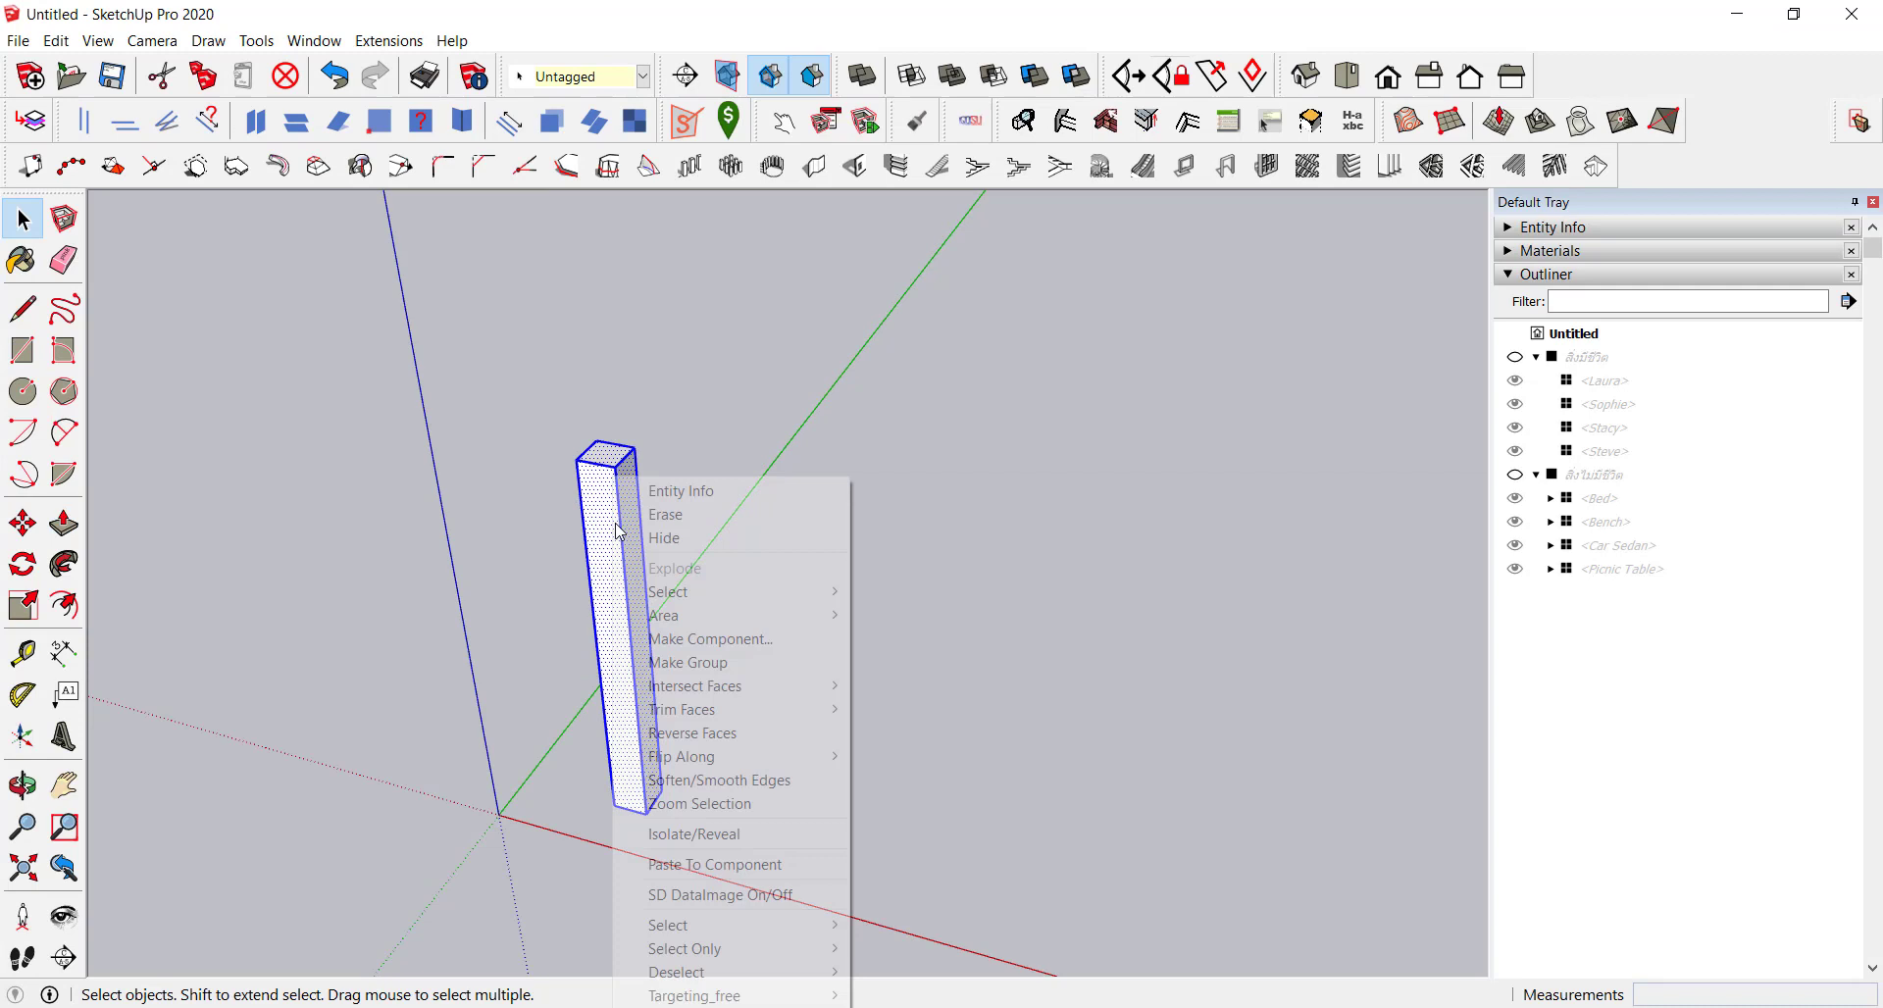
left_click(745, 664)
scroll(786, 533, "down", 2)
left_click(798, 655)
scroll(794, 693, "up", 4)
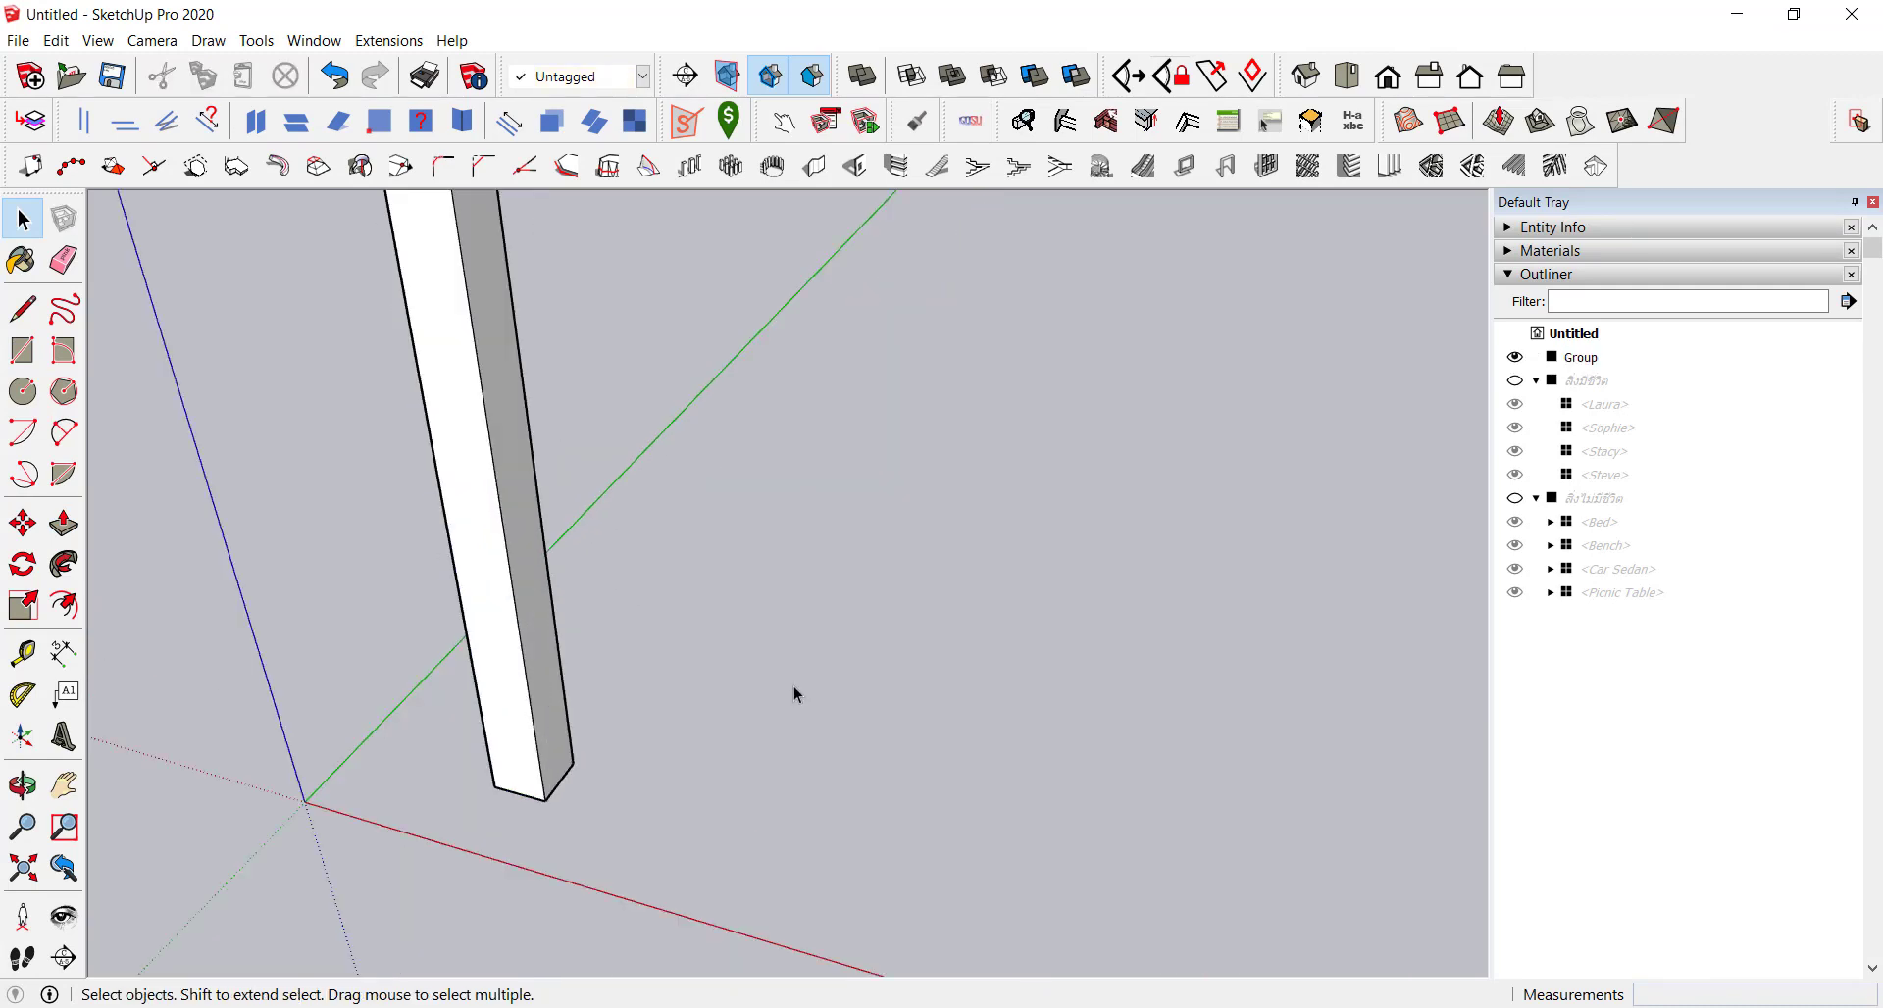
key("m")
scroll(765, 637, "down", 1)
scroll(719, 663, "up", 1)
scroll(627, 637, "down", 2)
scroll(600, 625, "up", 2)
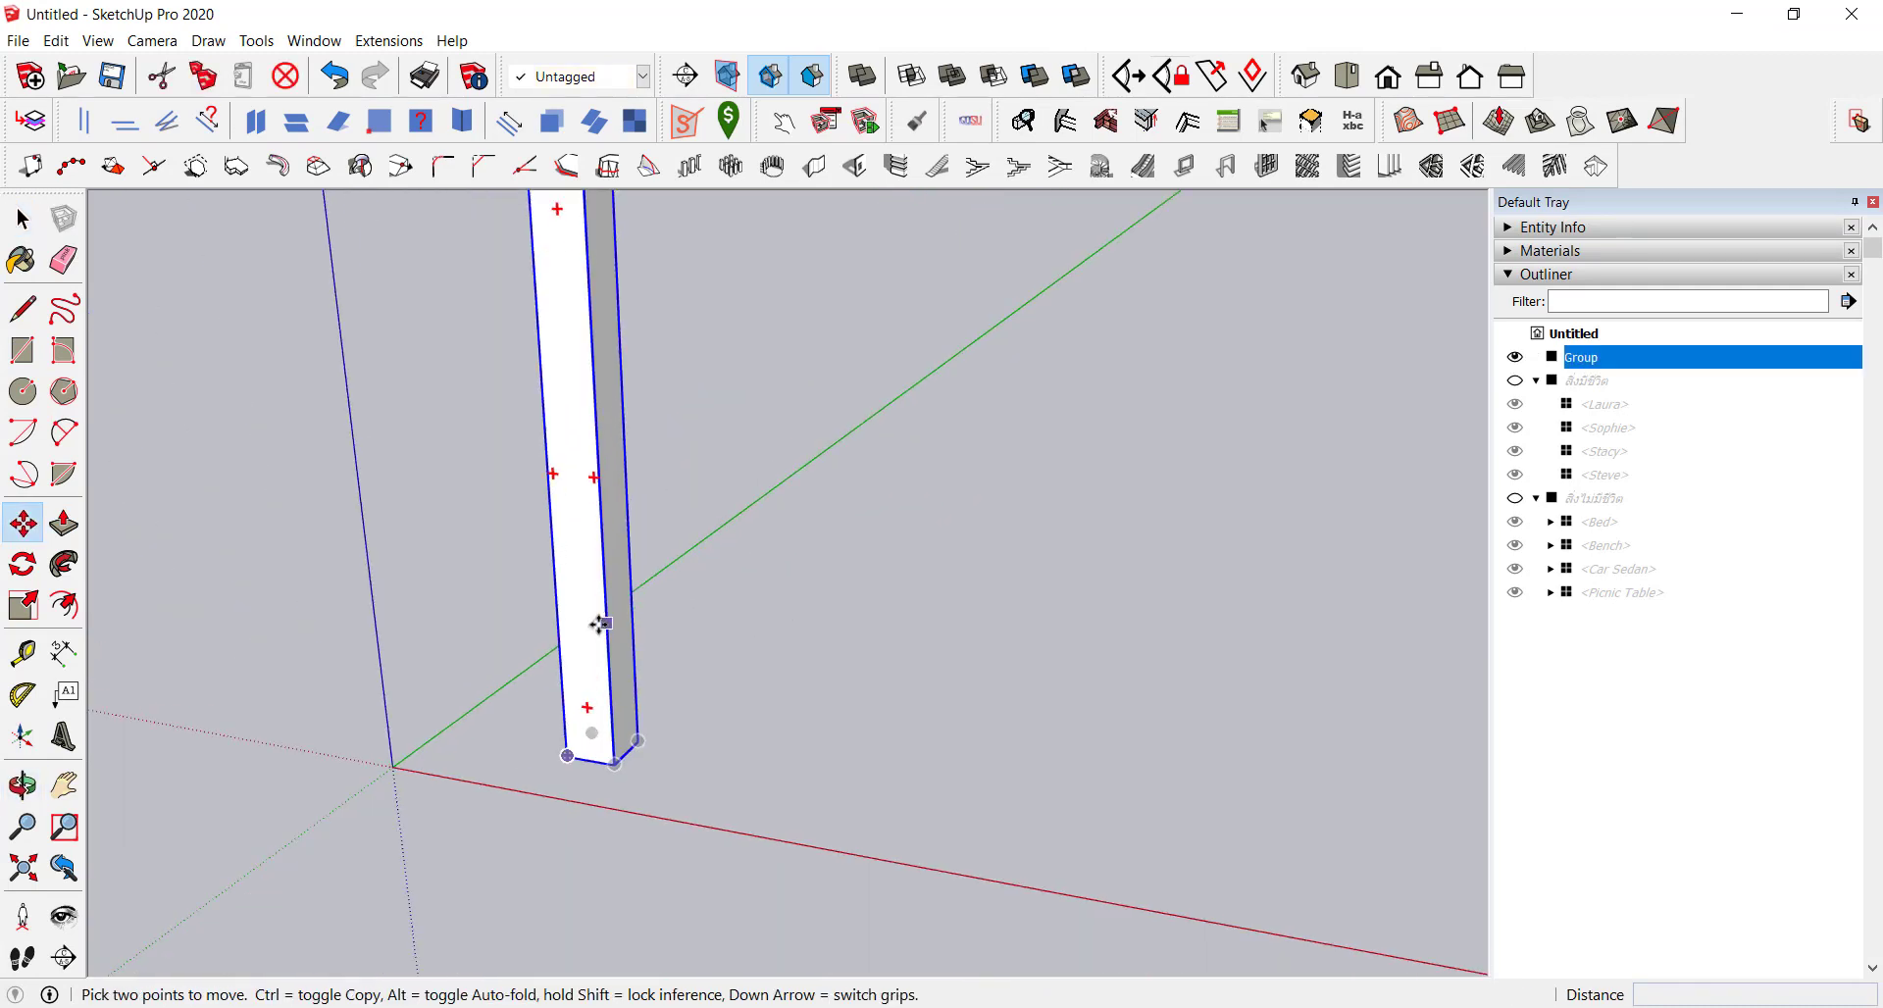
key("Escape")
scroll(668, 496, "down", 3)
scroll(679, 490, "up", 1)
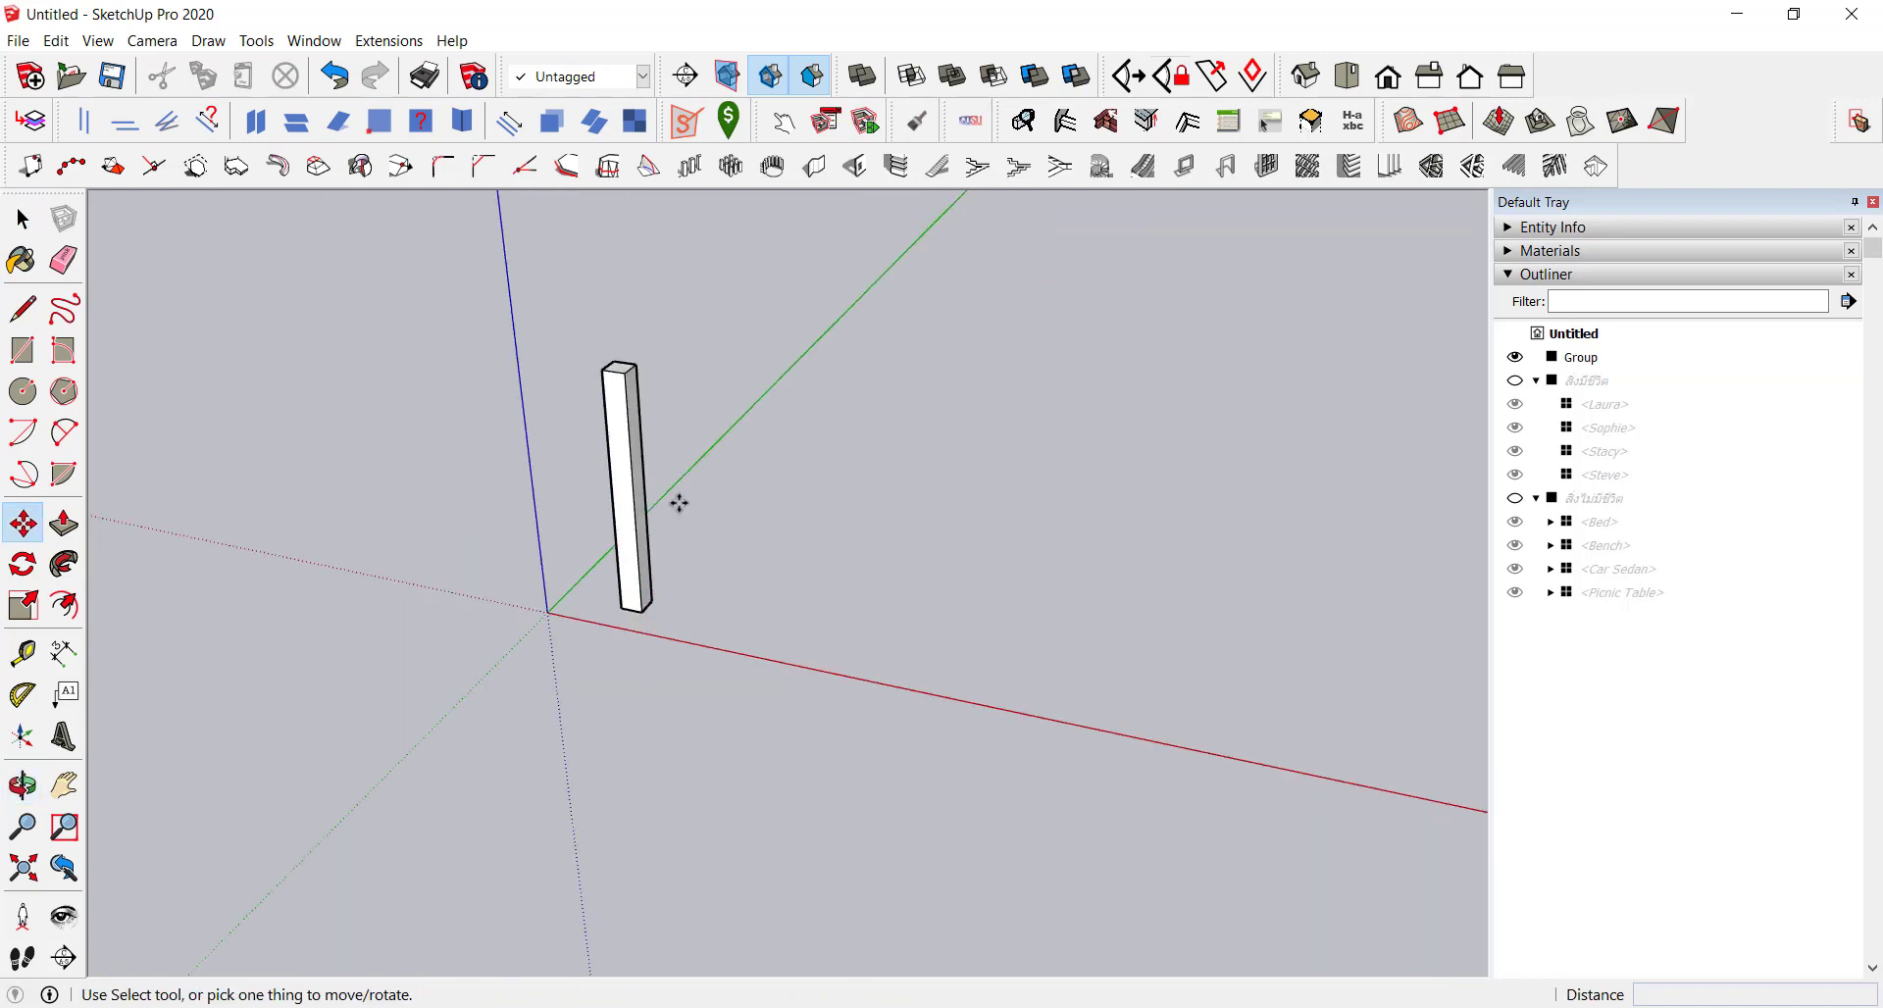
scroll(679, 503, "up", 1)
scroll(638, 539, "up", 3)
scroll(622, 585, "up", 2)
scroll(764, 443, "down", 3)
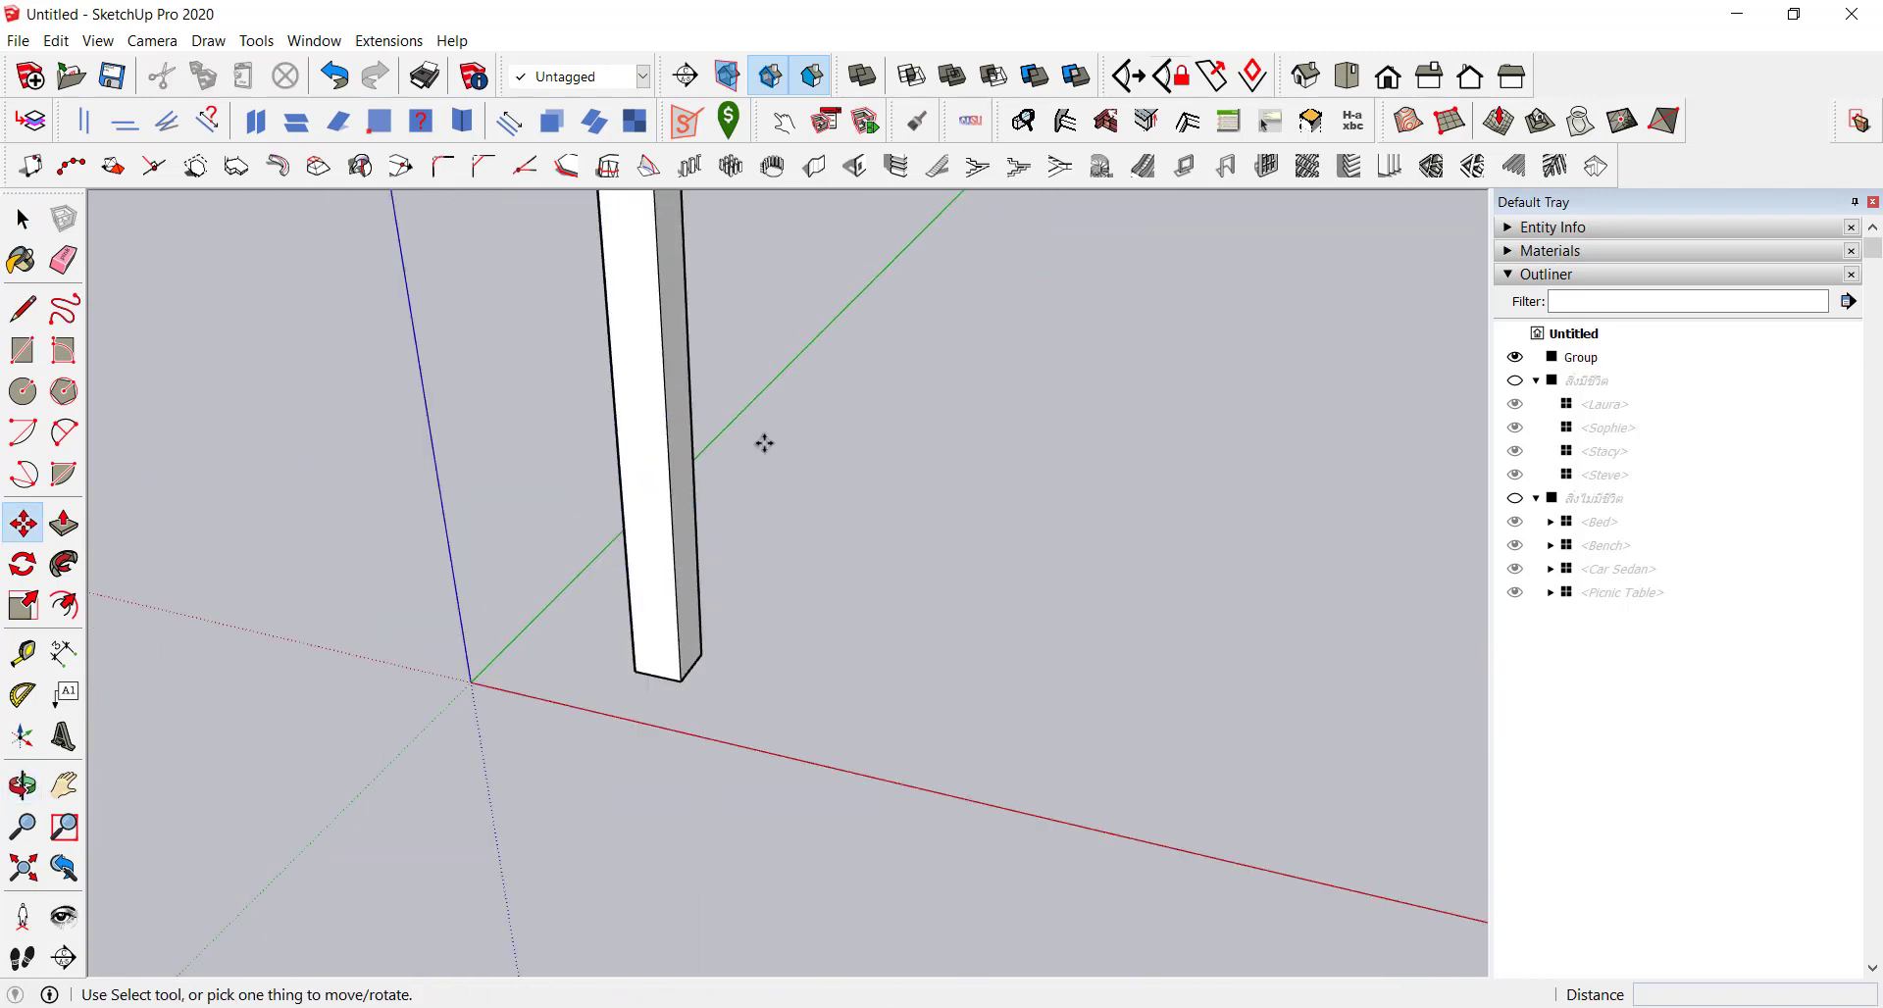
scroll(764, 444, "up", 1)
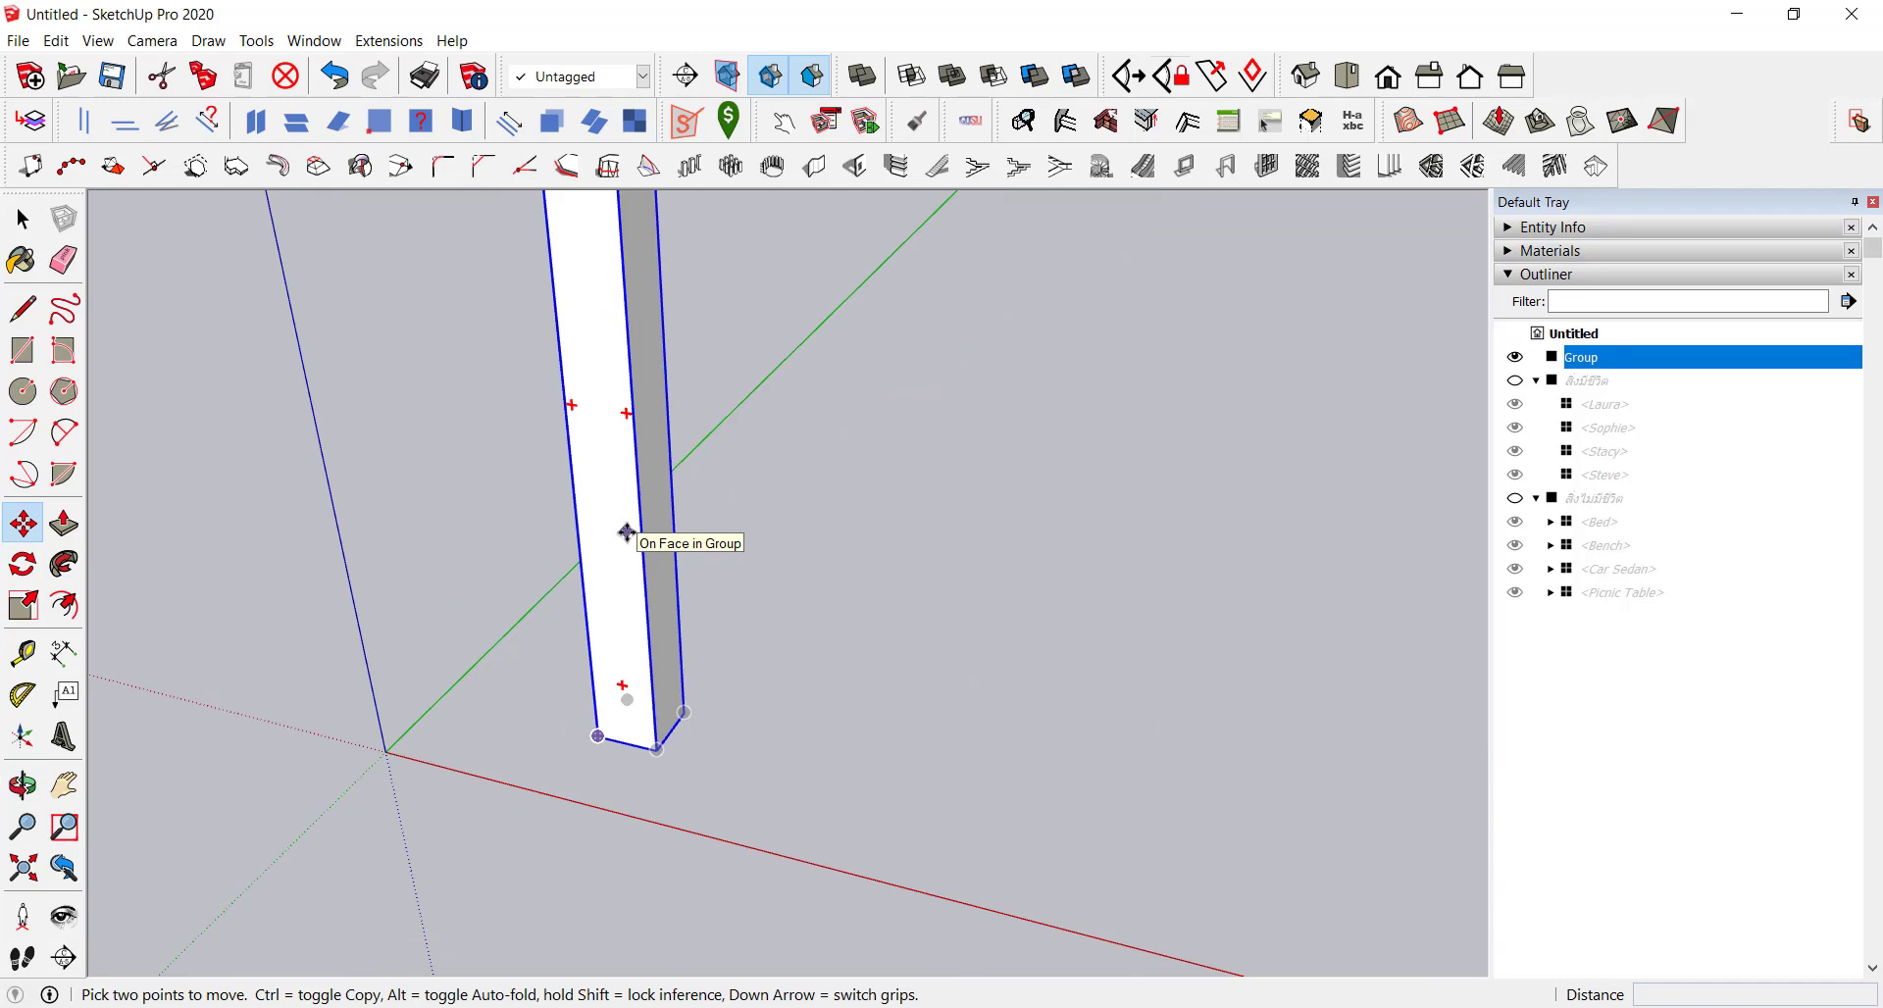
key("Down")
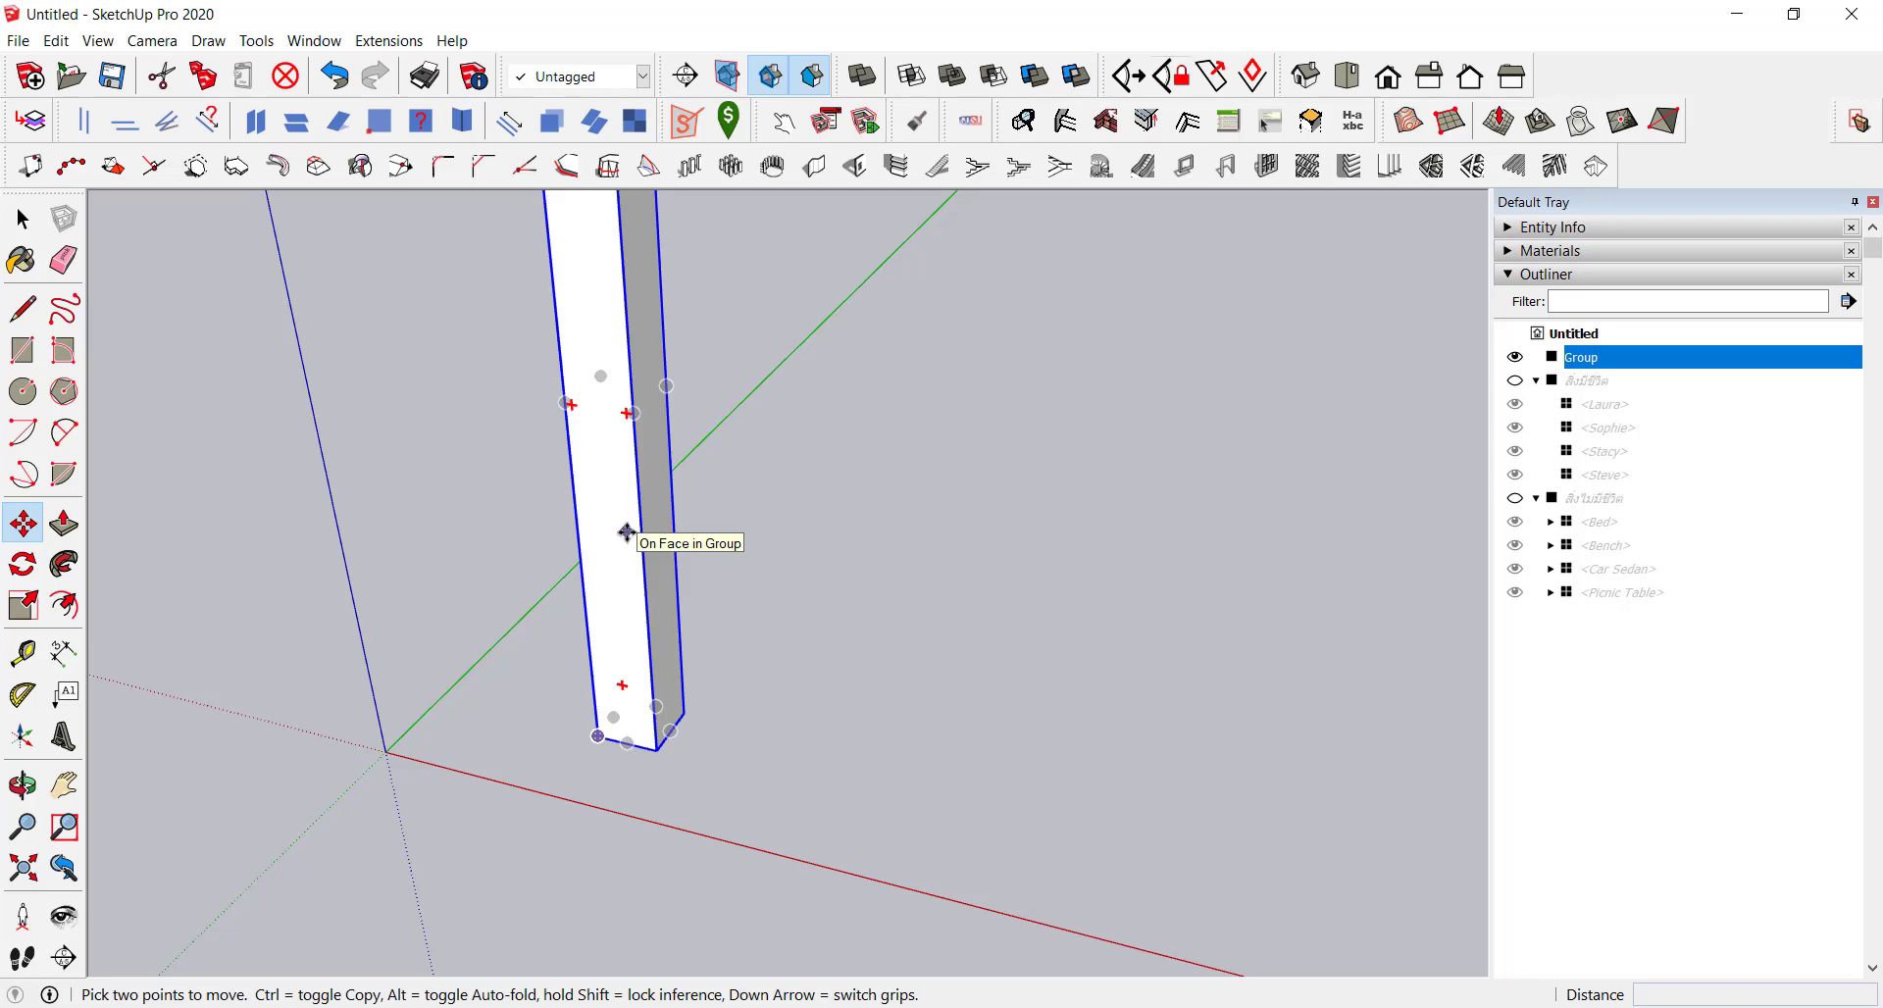
key("Down")
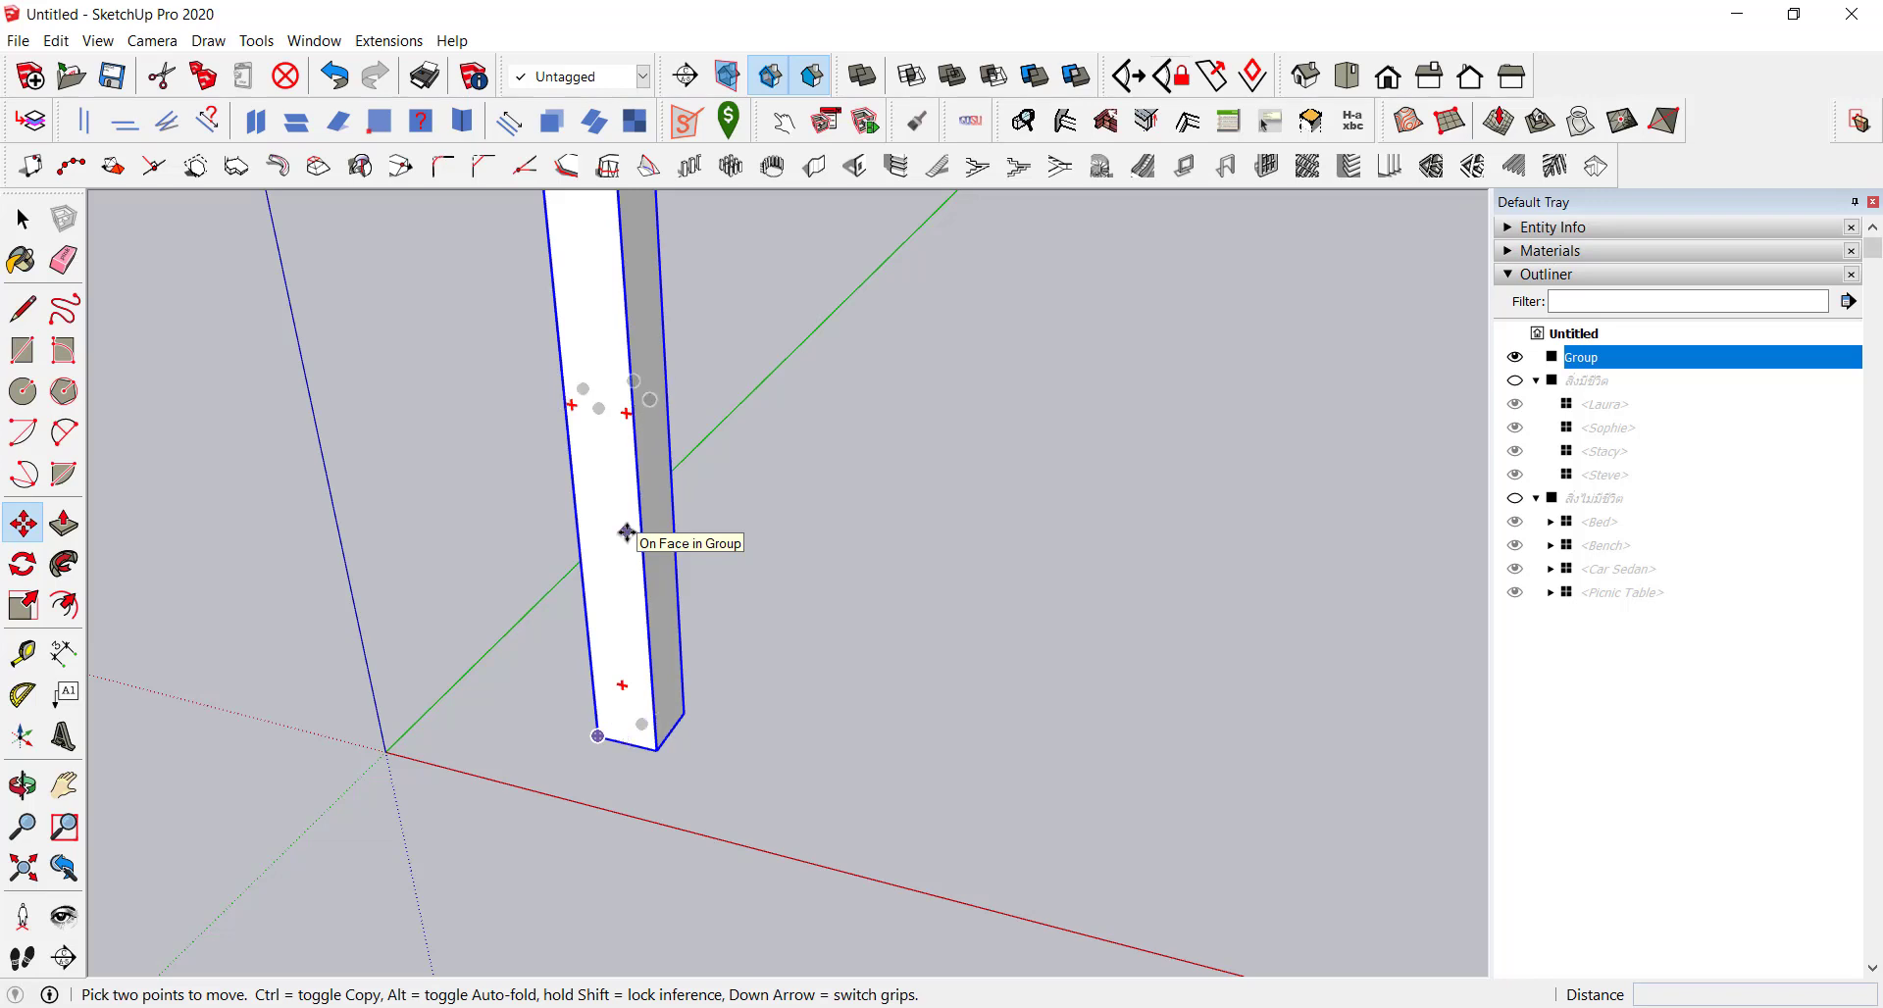
mouse_move(625, 532)
middle_mouse_down()
mouse_move(625, 589)
mouse_move(693, 613)
mouse_move(660, 492)
middle_mouse_up()
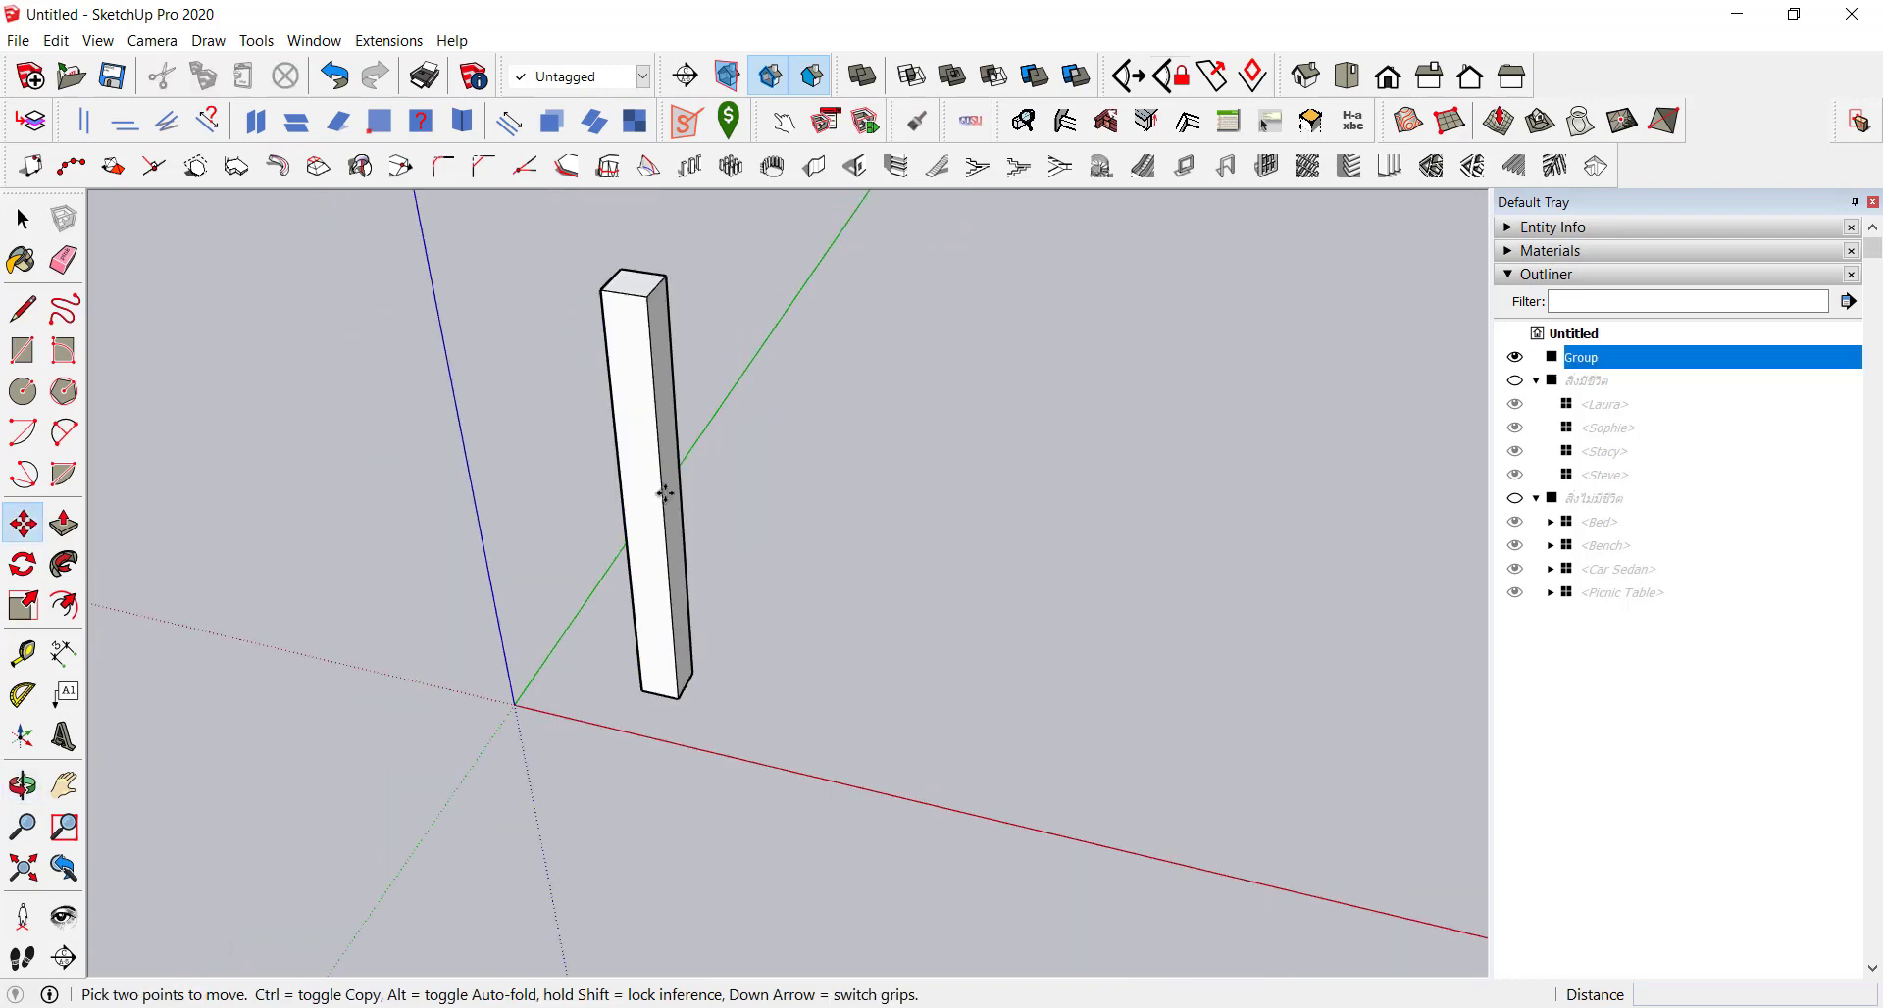
scroll(657, 500, "up", 2)
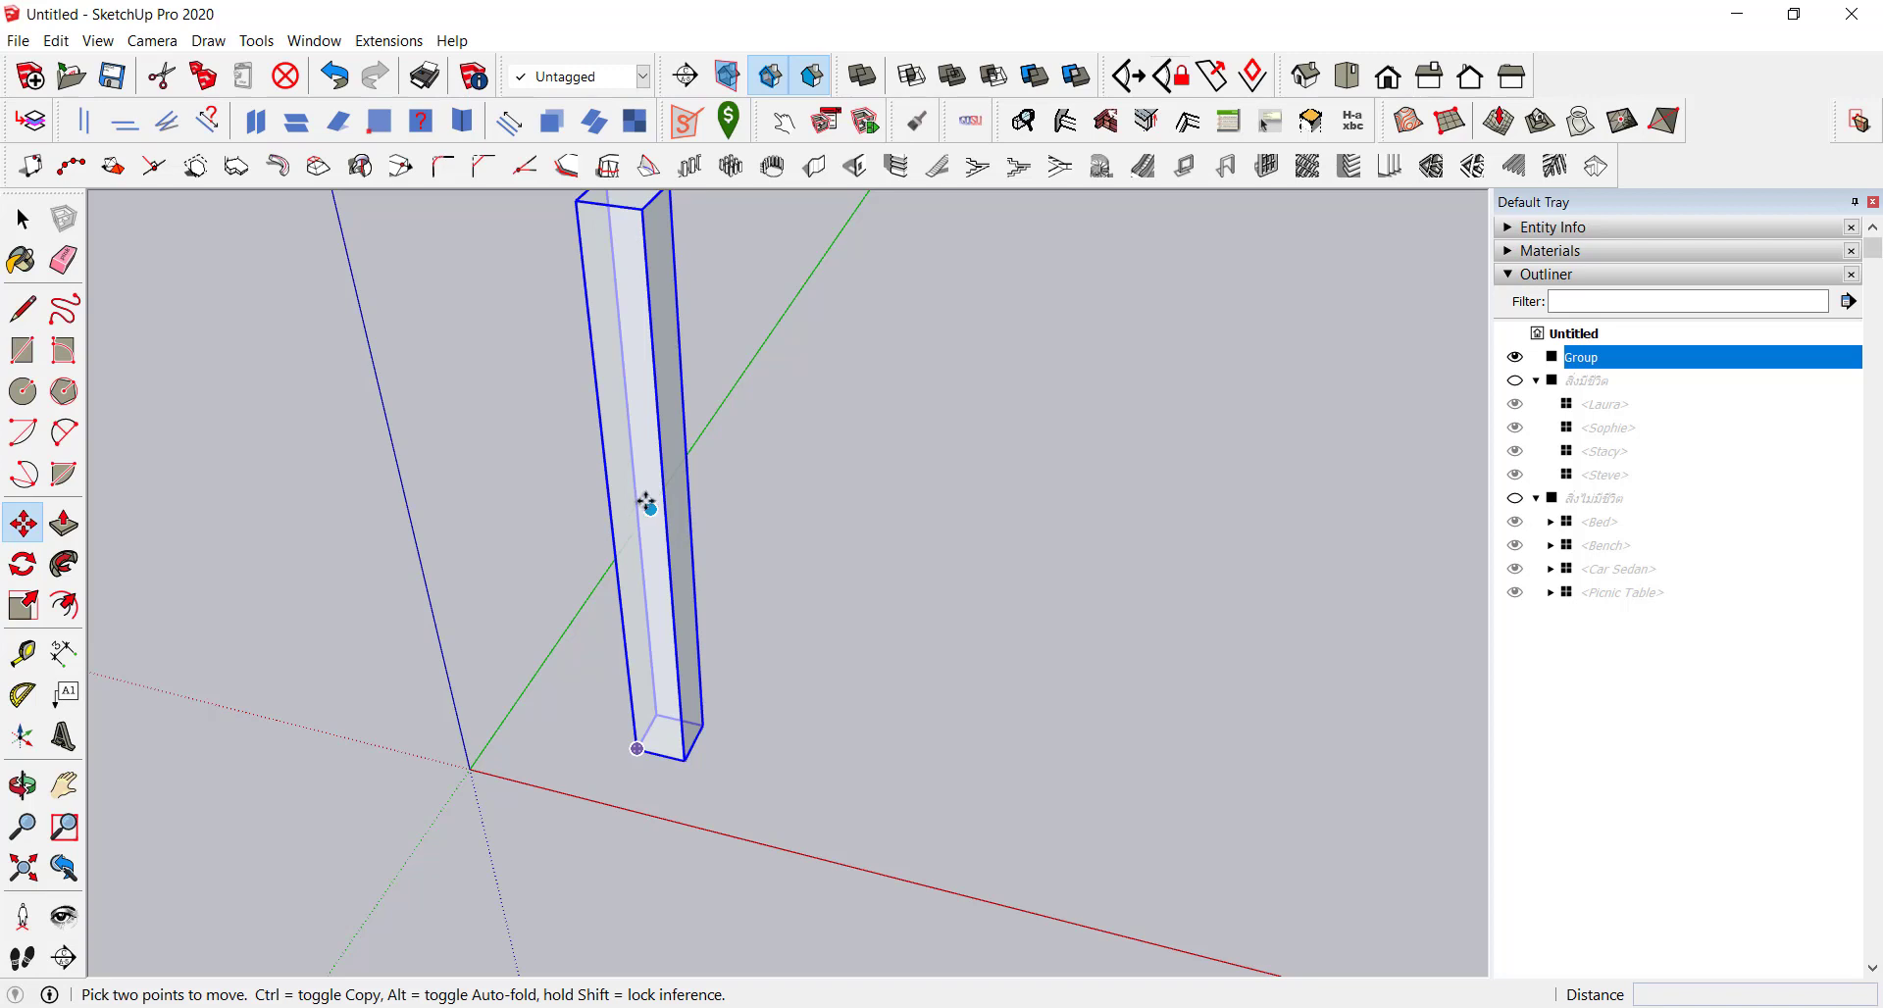
mouse_move(655, 500)
middle_mouse_down()
mouse_move(651, 608)
mouse_move(655, 593)
middle_mouse_up()
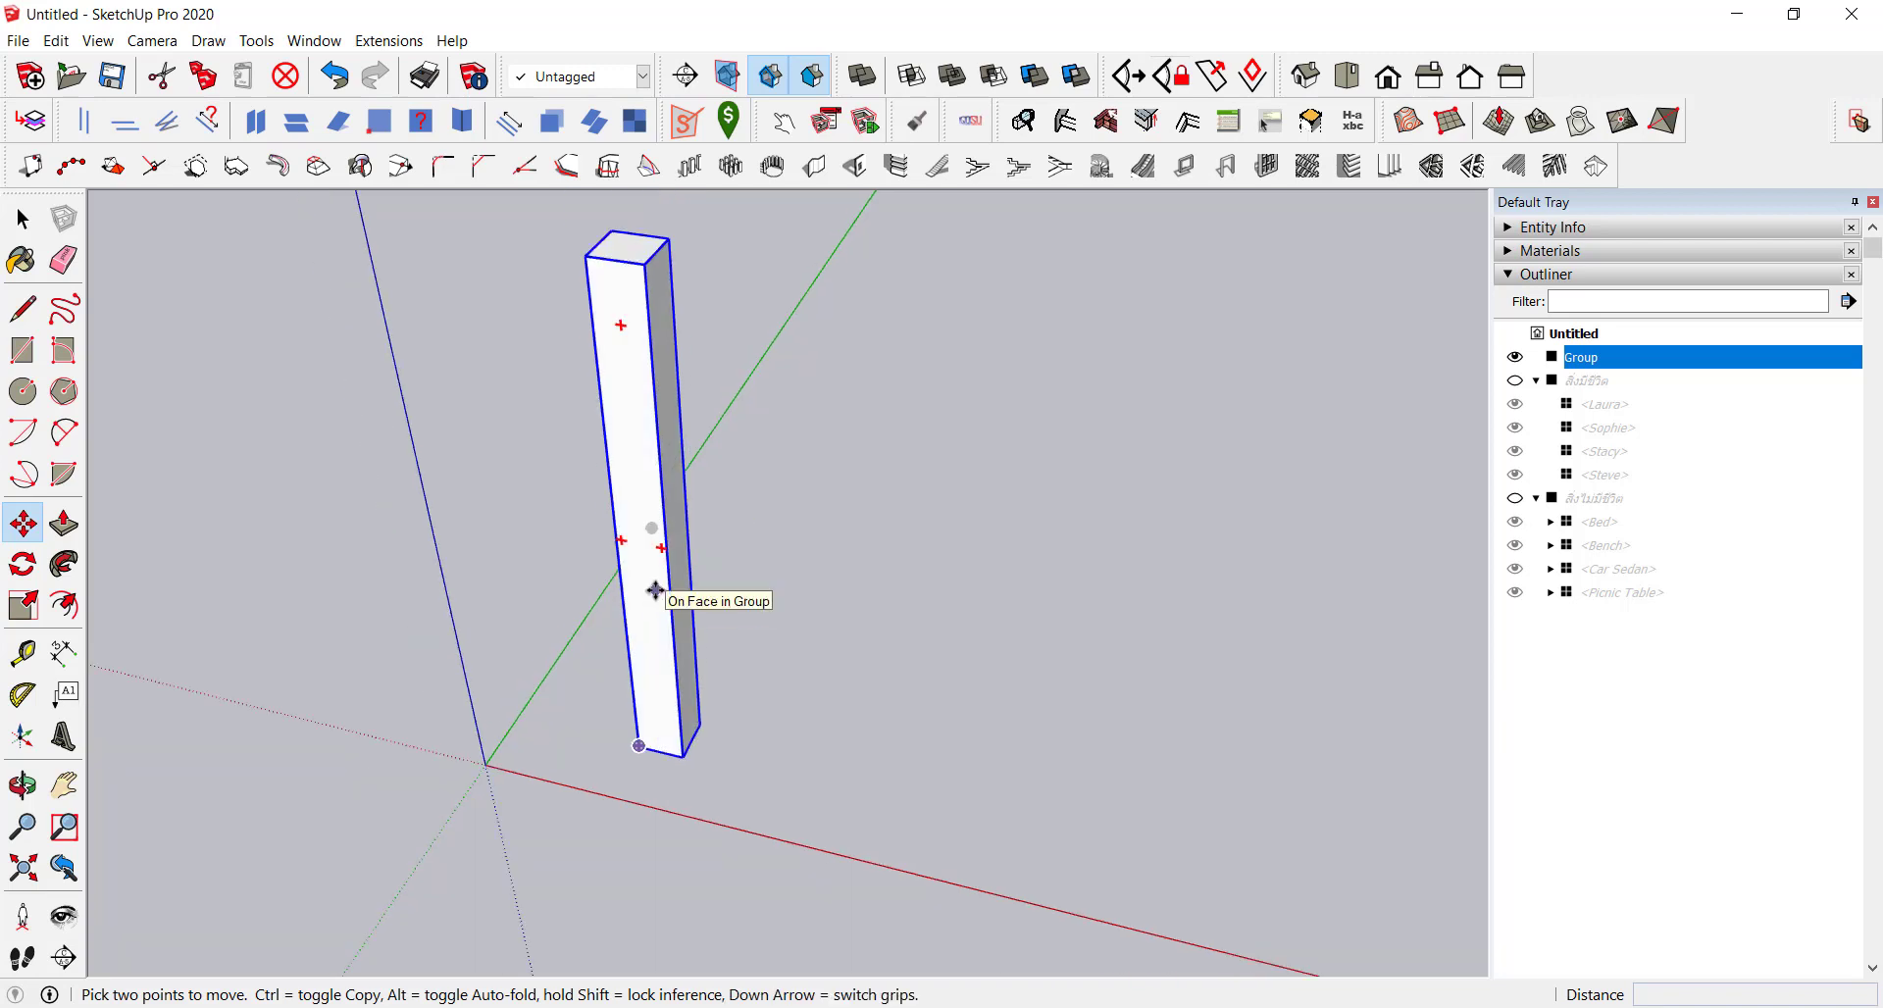
scroll(655, 588, "up", 1)
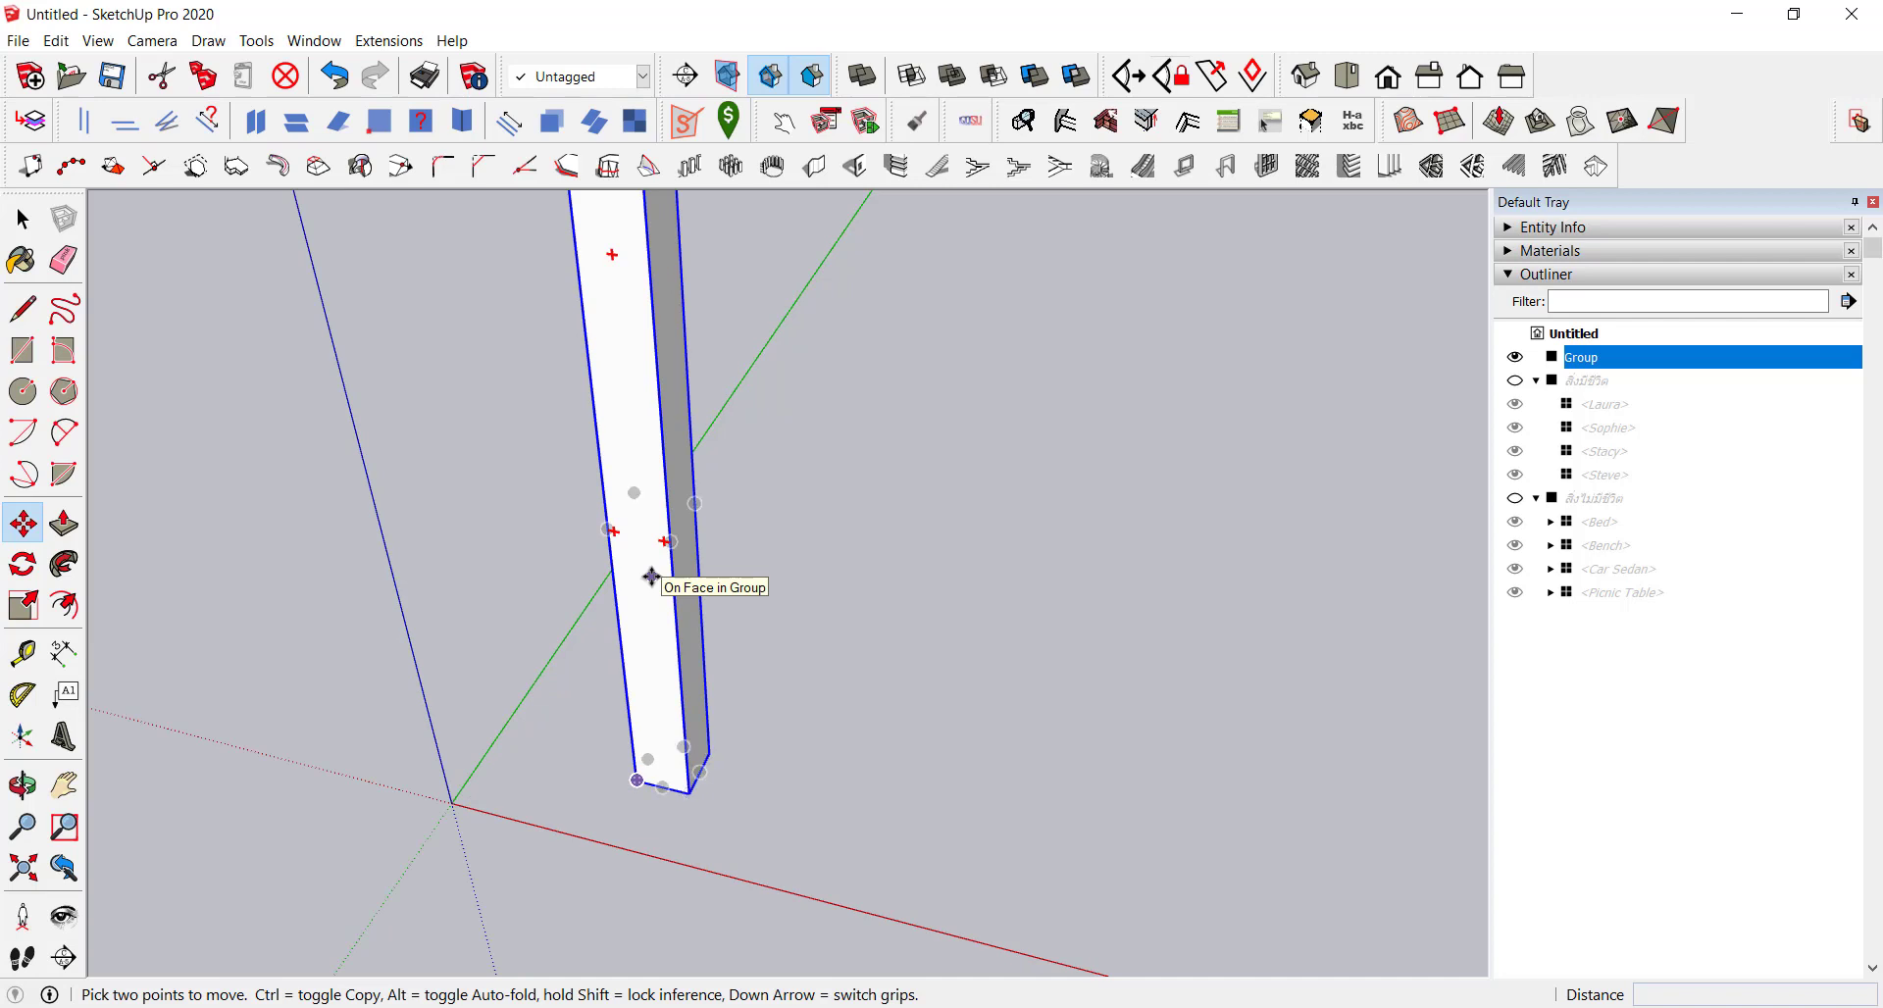
mouse_move(651, 577)
middle_mouse_down()
mouse_move(695, 482)
mouse_move(660, 715)
middle_mouse_up()
scroll(660, 715, "up", 2)
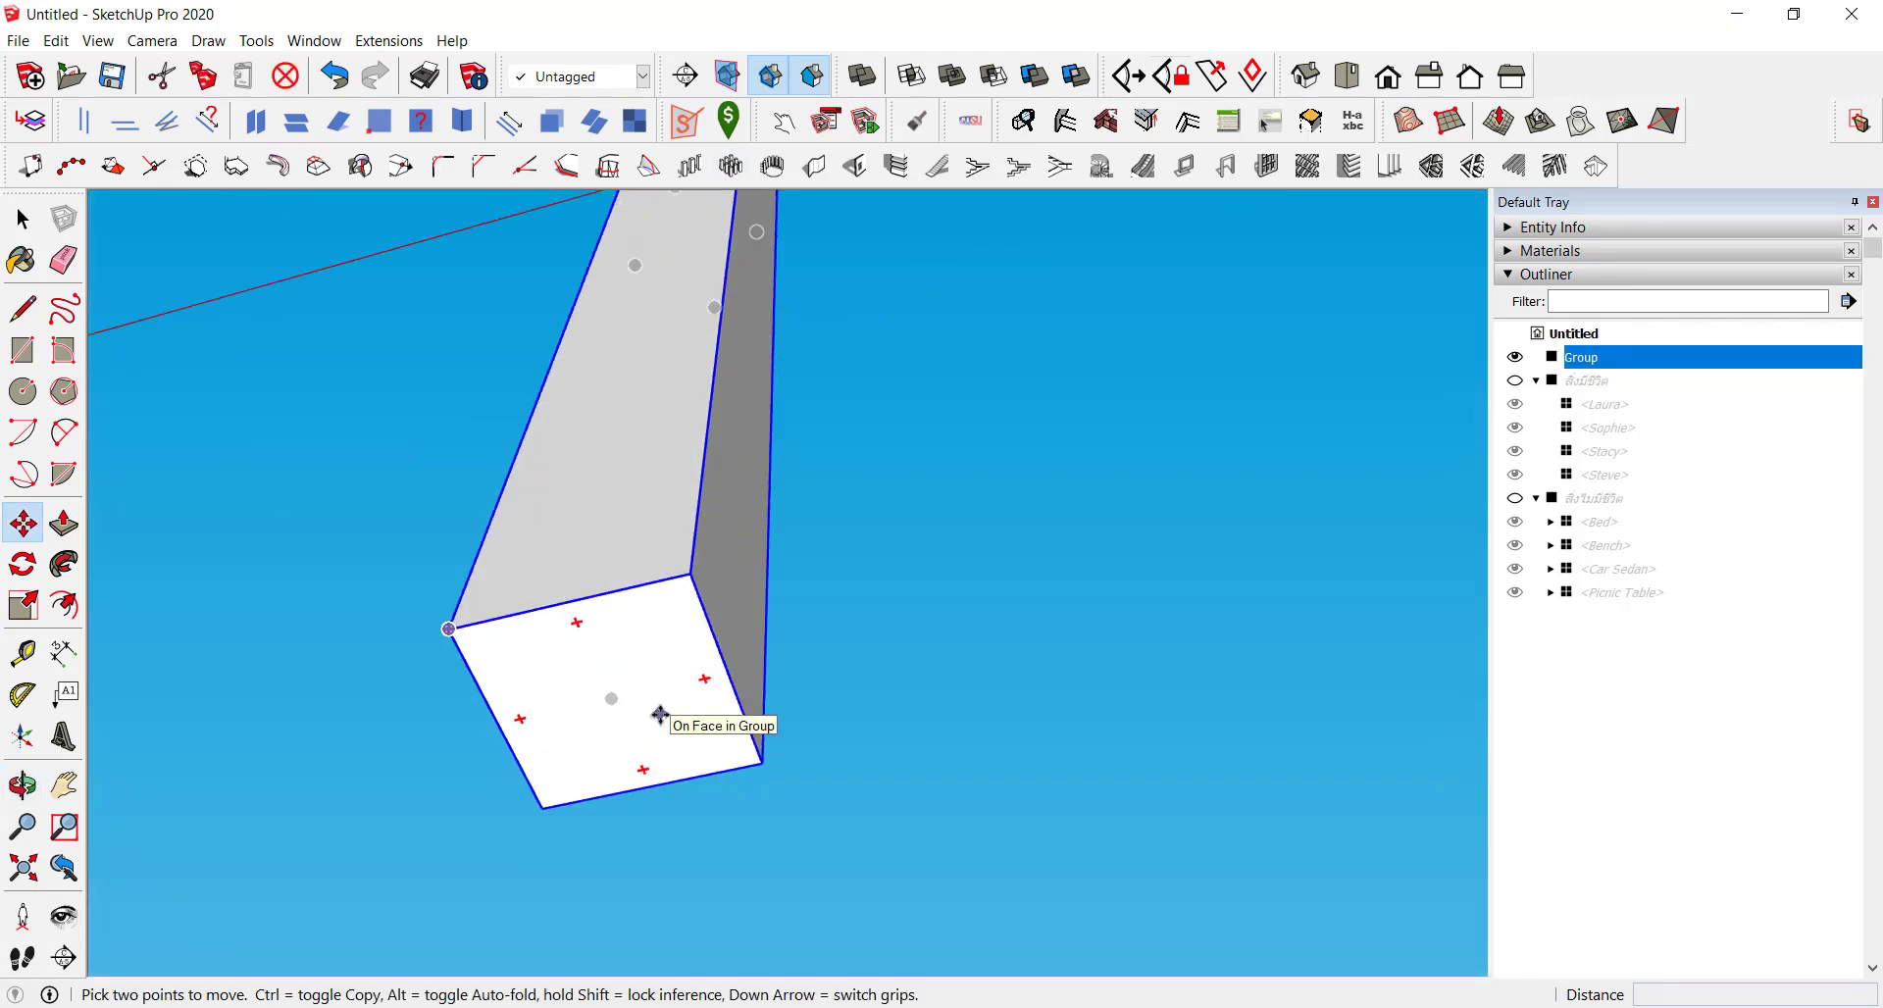
left_click(612, 700)
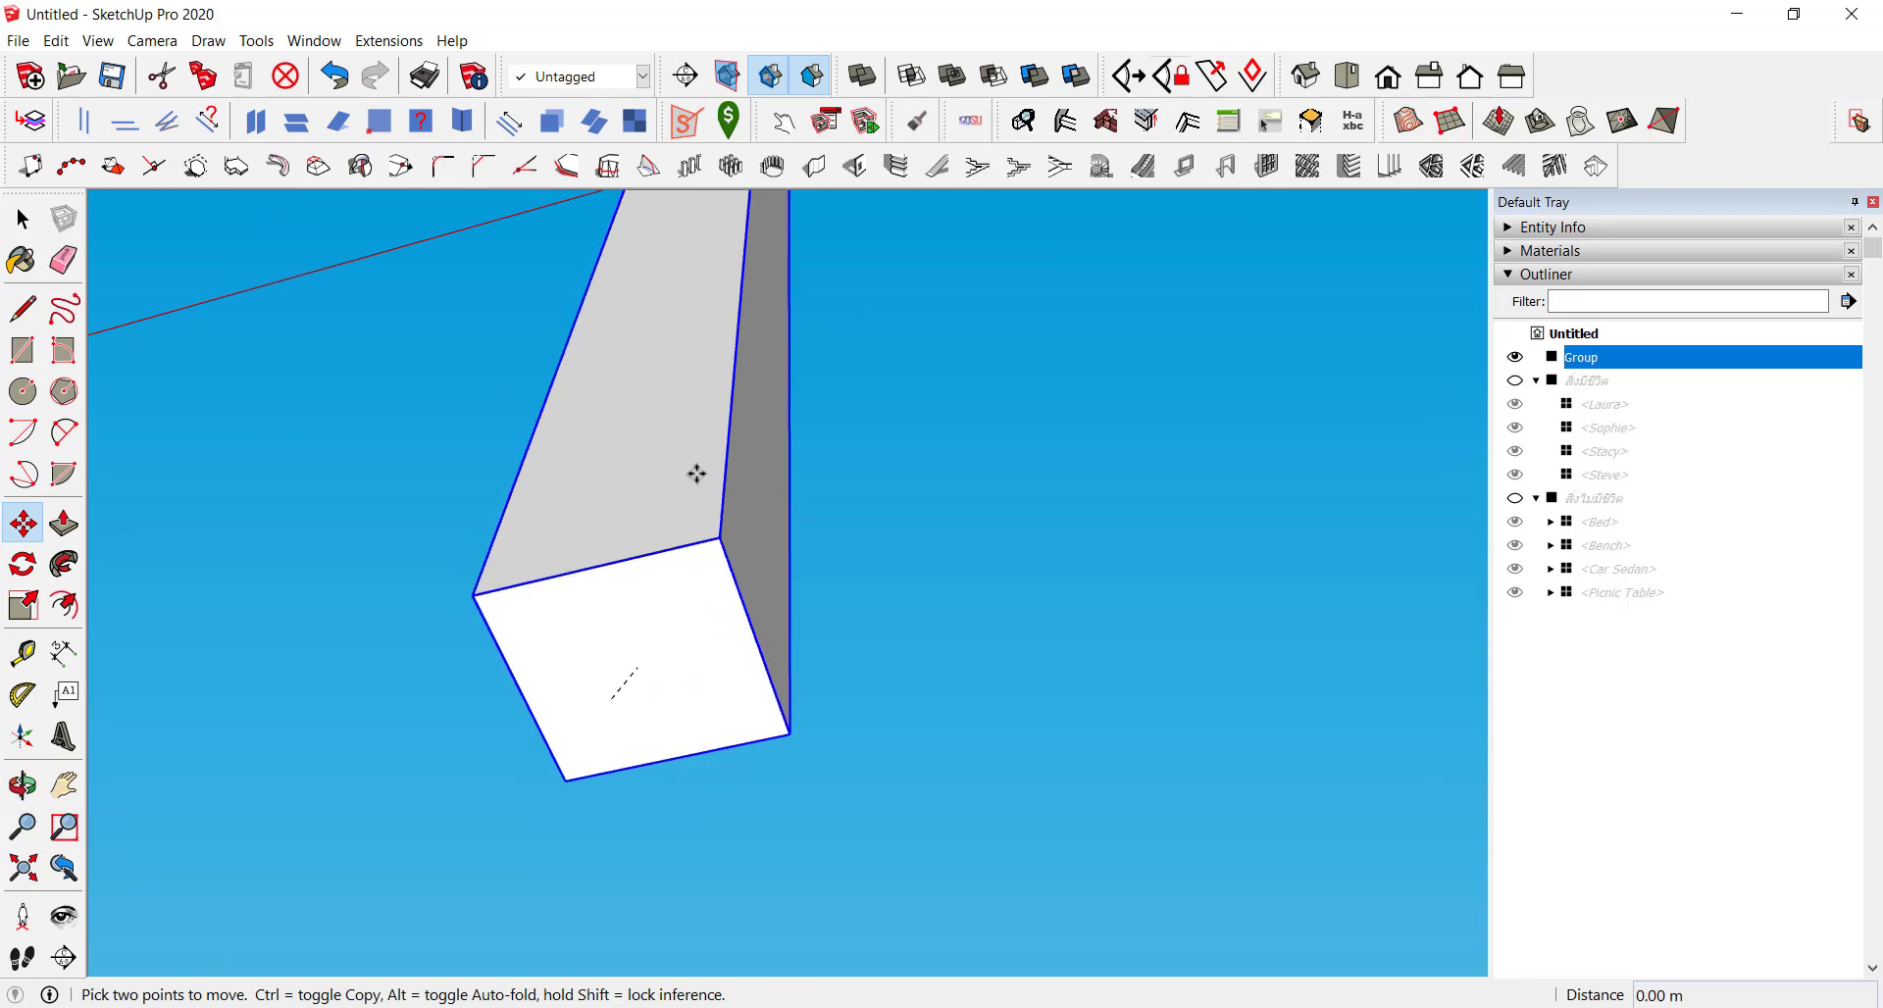
scroll(647, 441, "down", 2)
mouse_move(642, 425)
middle_mouse_down()
mouse_move(690, 743)
mouse_move(735, 723)
mouse_move(638, 790)
mouse_move(573, 683)
middle_mouse_up()
left_click(580, 686)
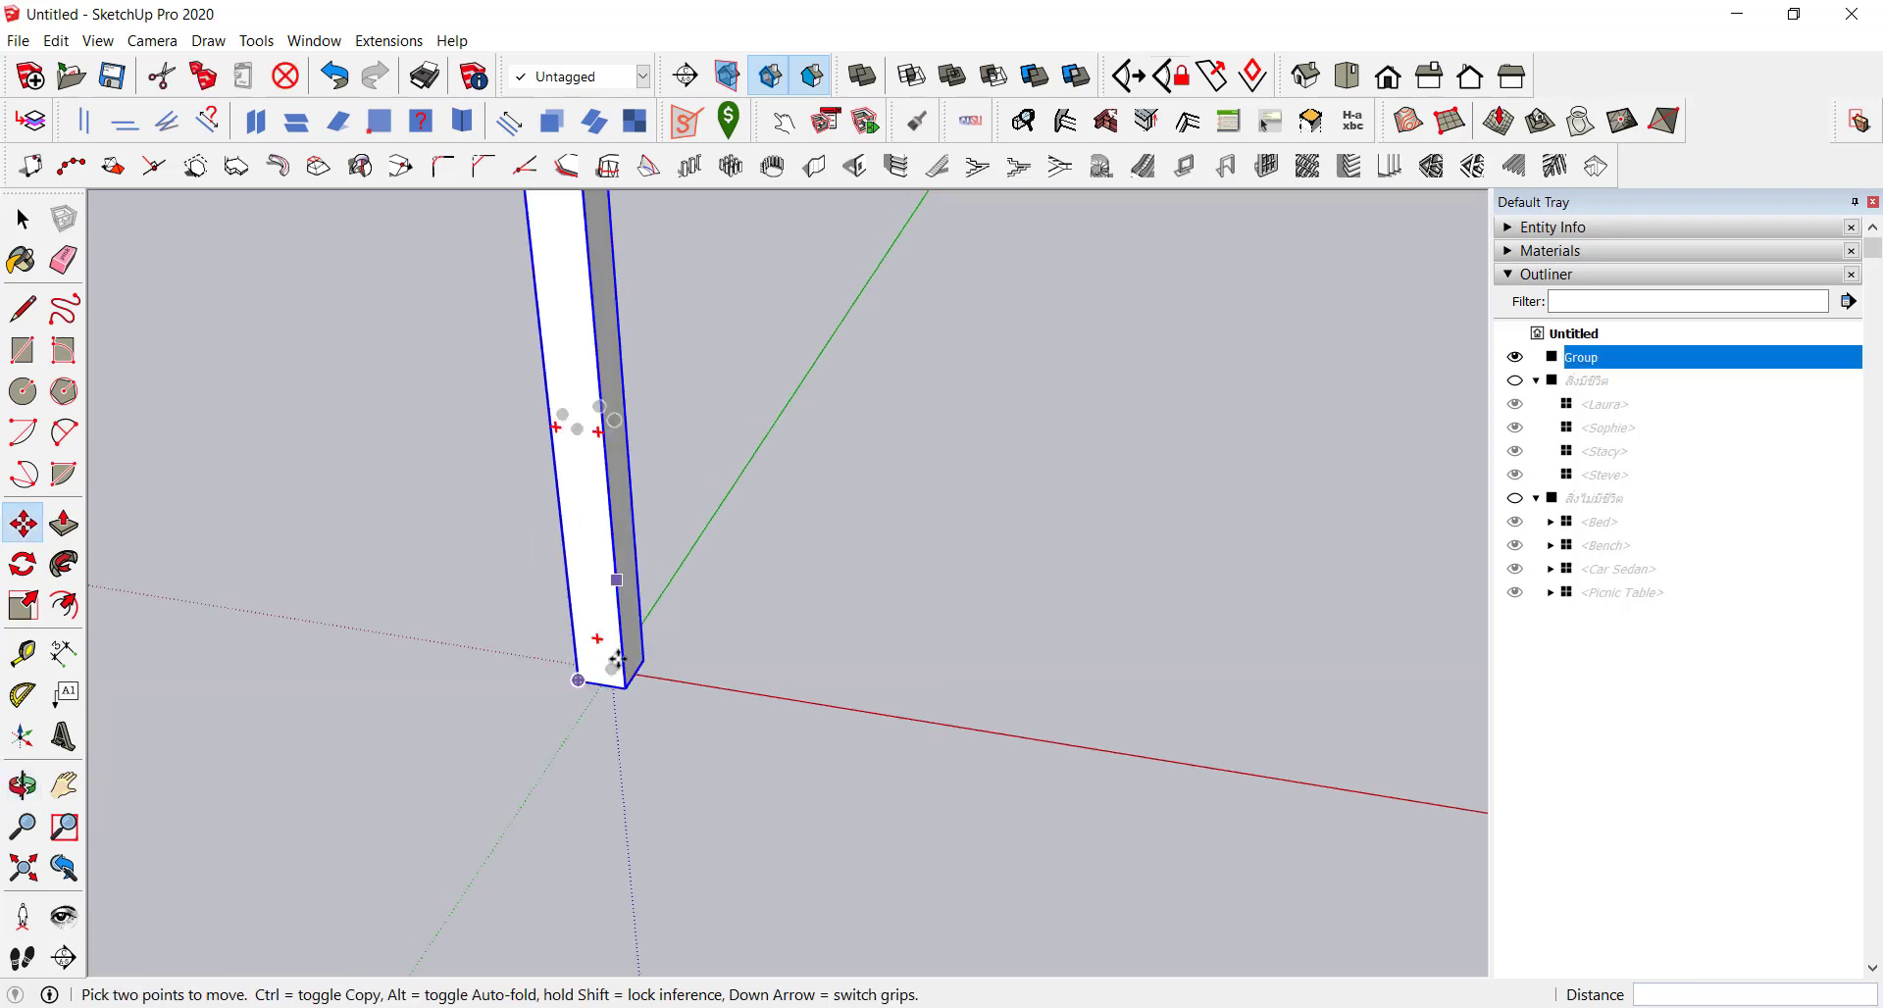
scroll(613, 672, "up", 2)
scroll(778, 882, "down", 3)
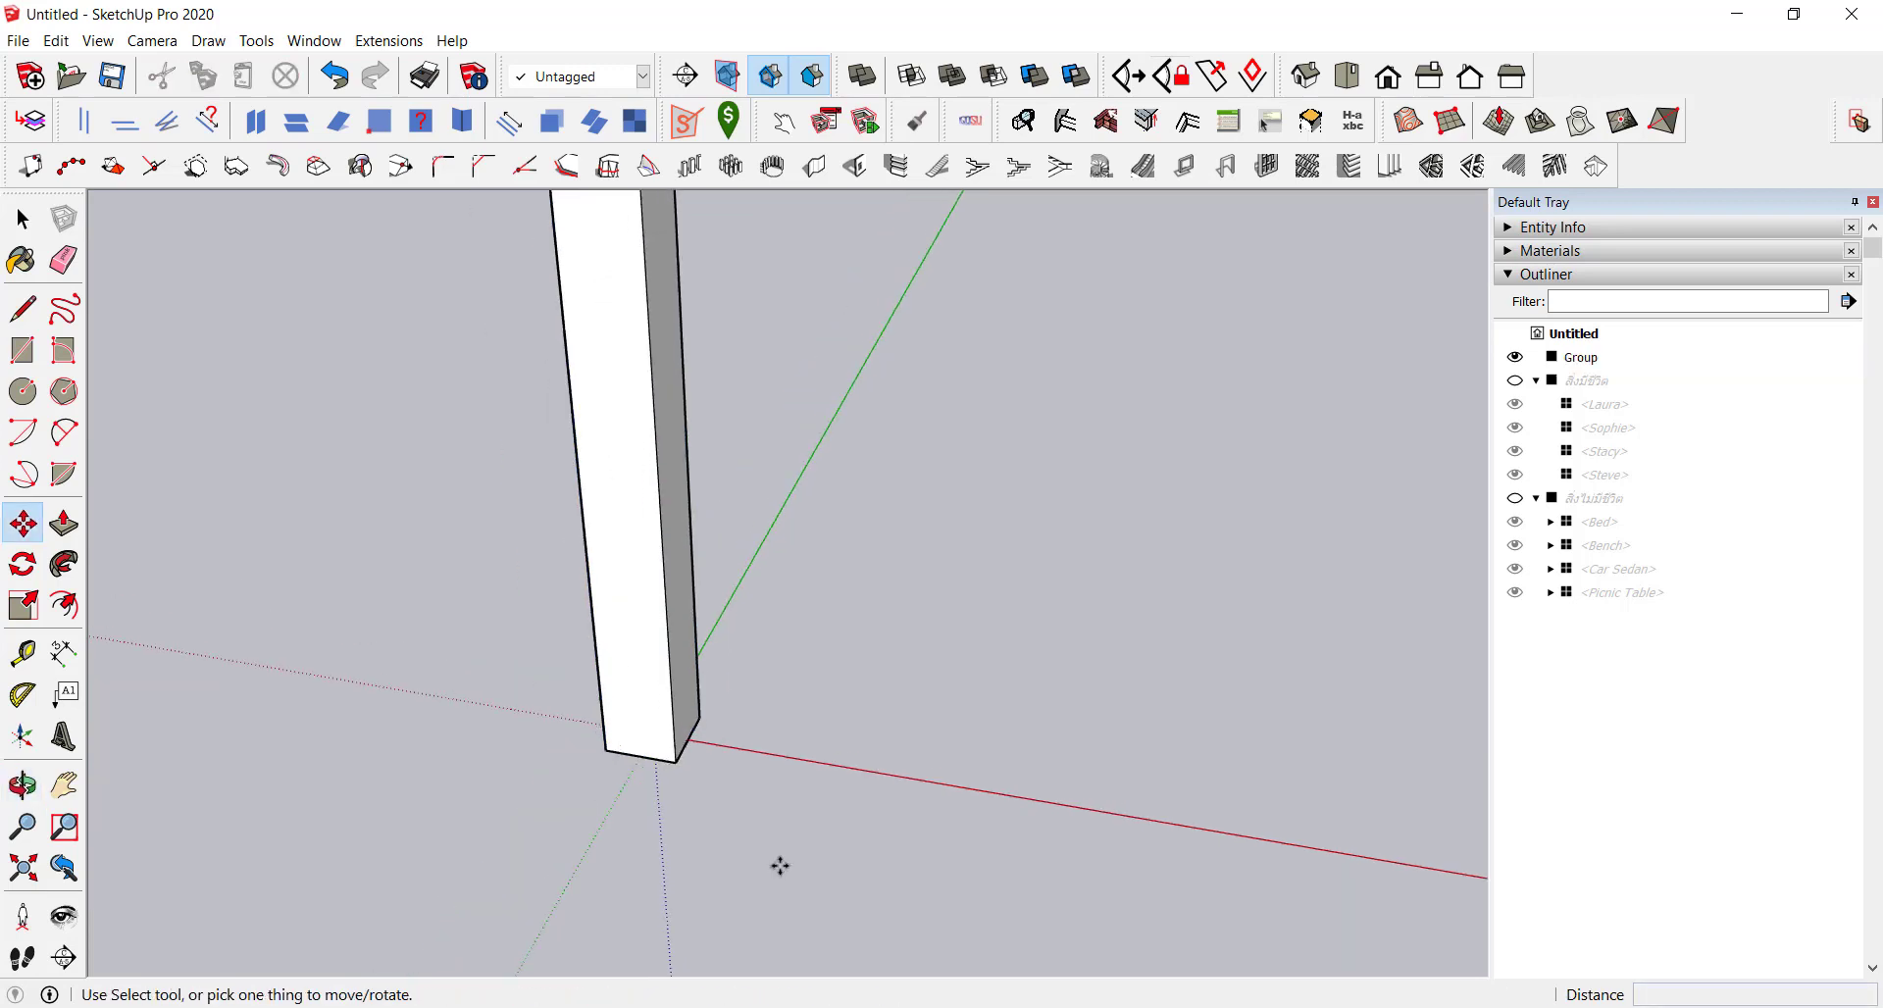
scroll(775, 862, "down", 1)
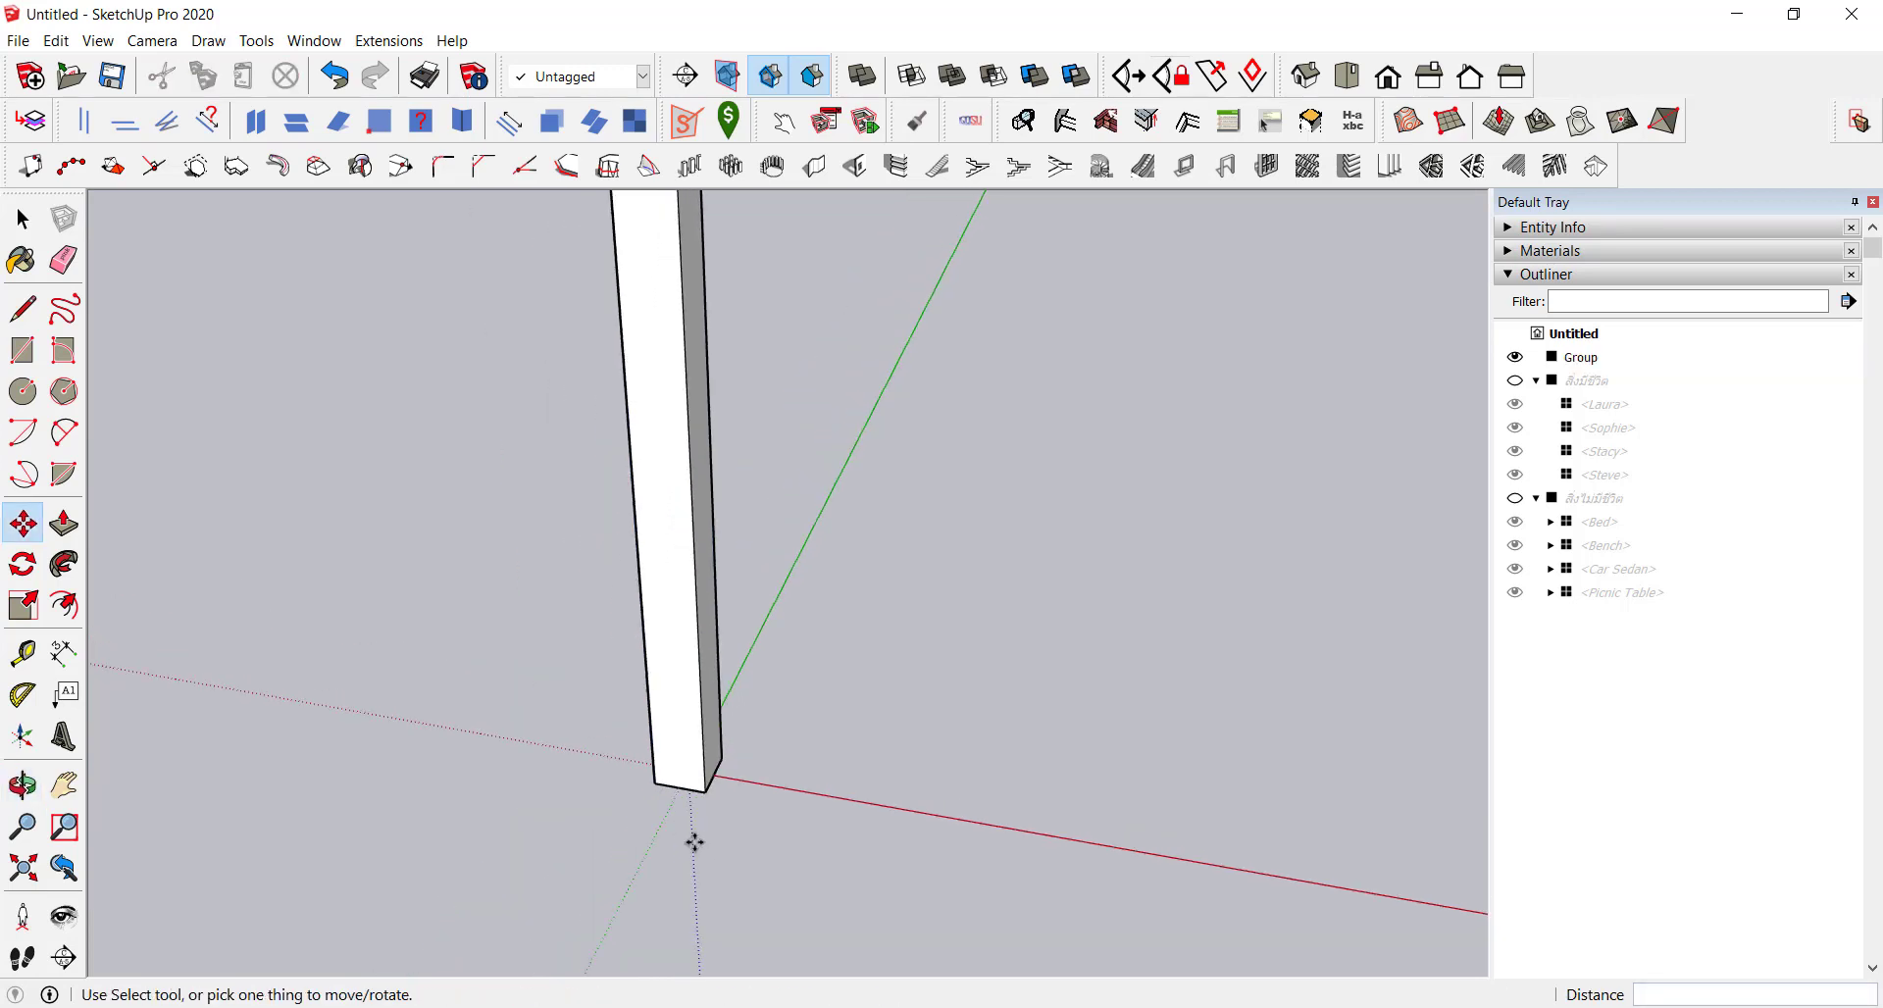
scroll(694, 843, "up", 1)
scroll(689, 831, "up", 1)
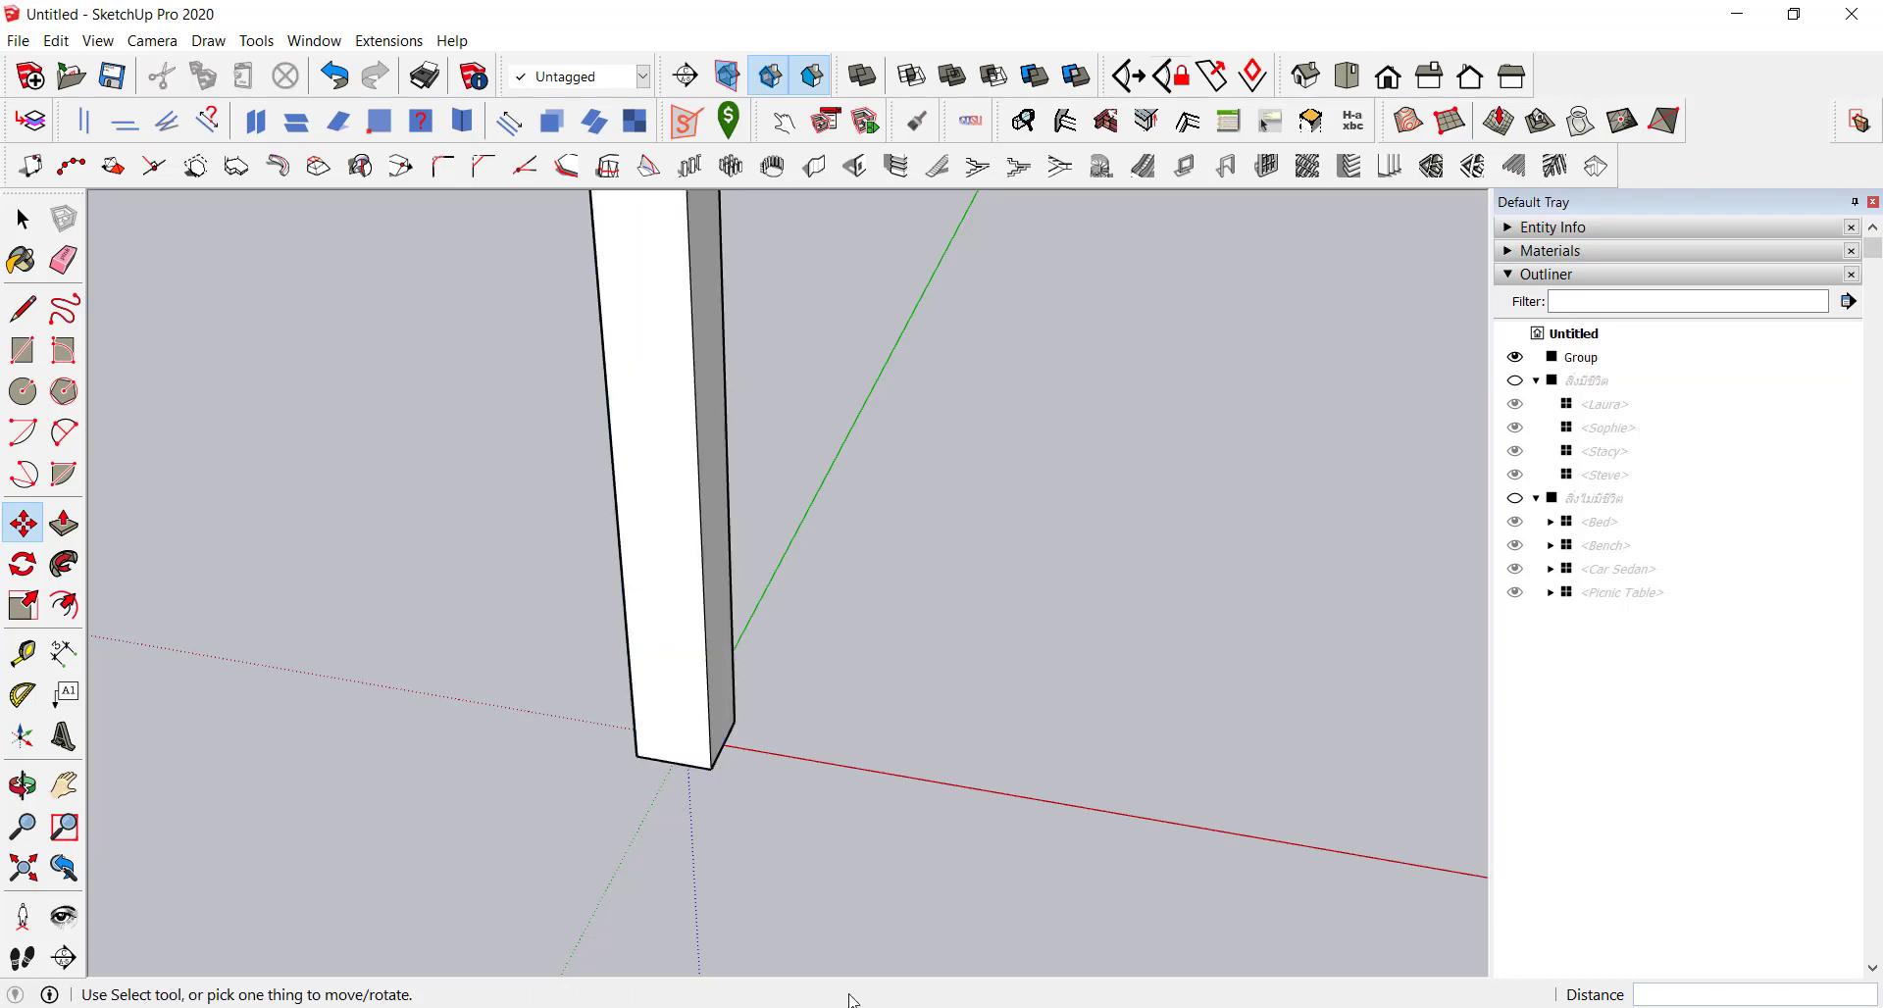
left_click(853, 1000)
scroll(924, 547, "down", 3)
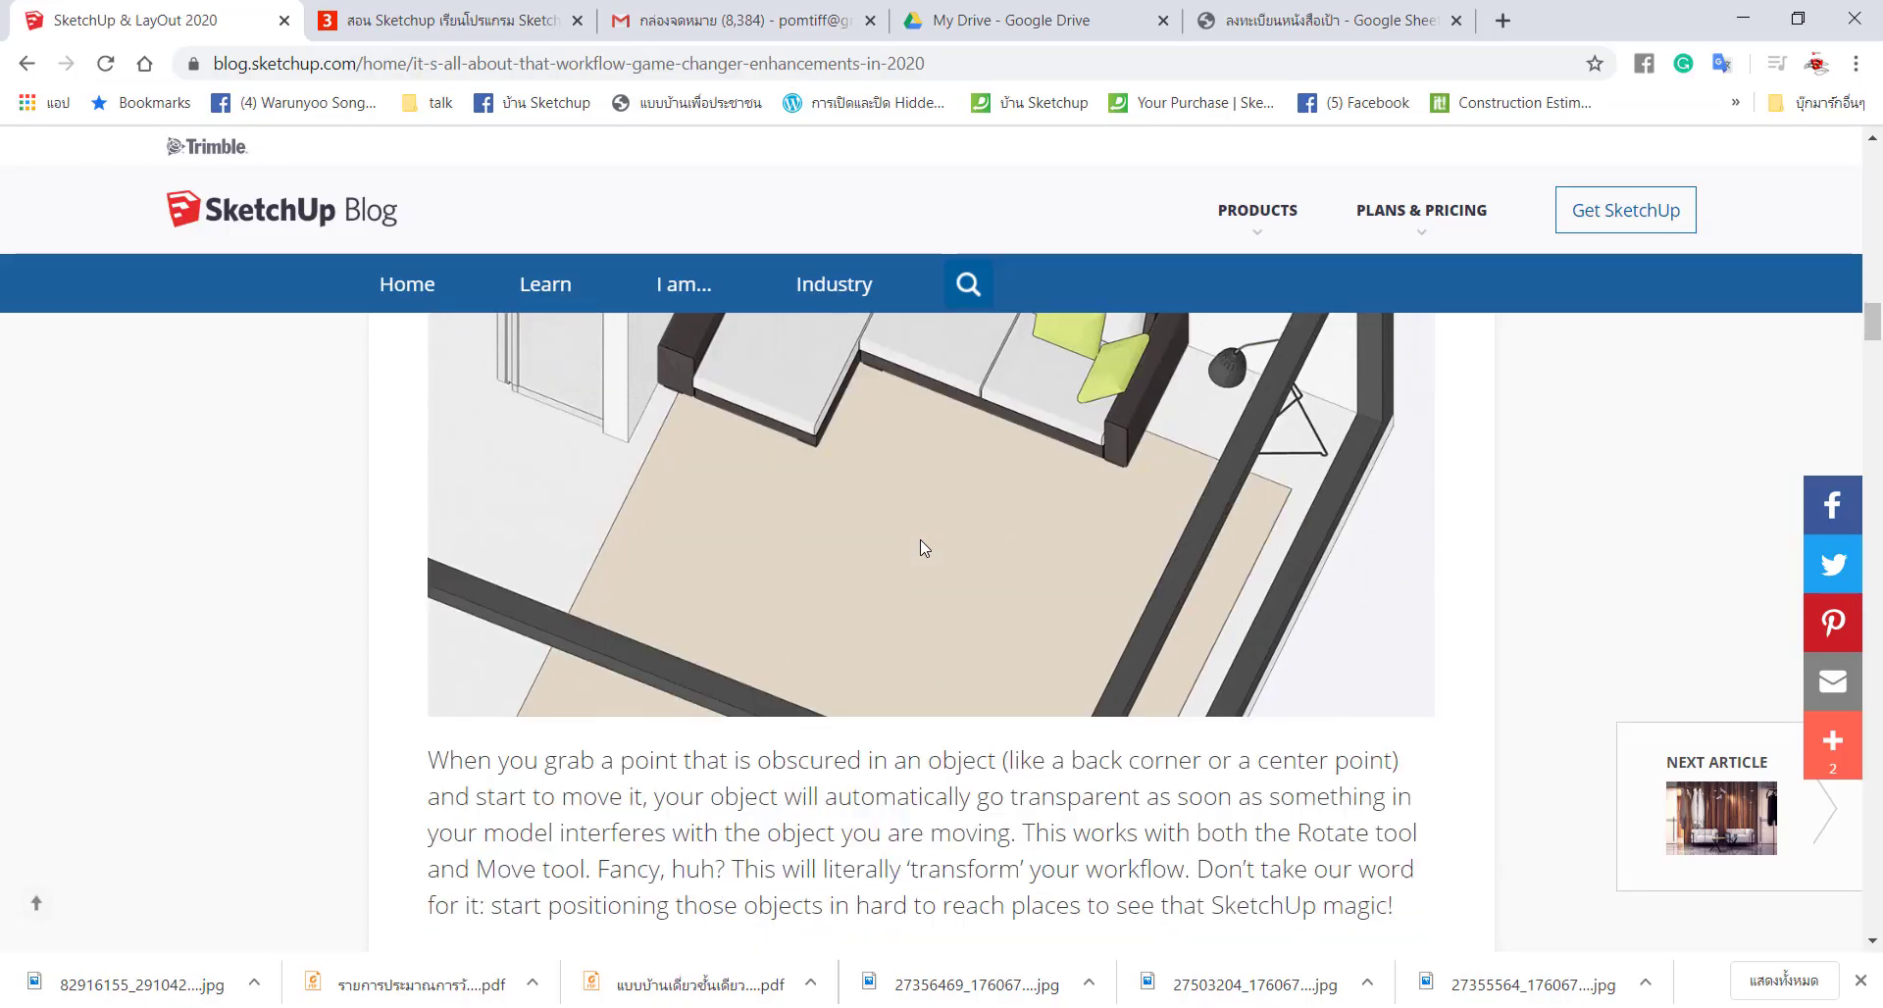
scroll(920, 539, "down", 3)
scroll(919, 542, "down", 1)
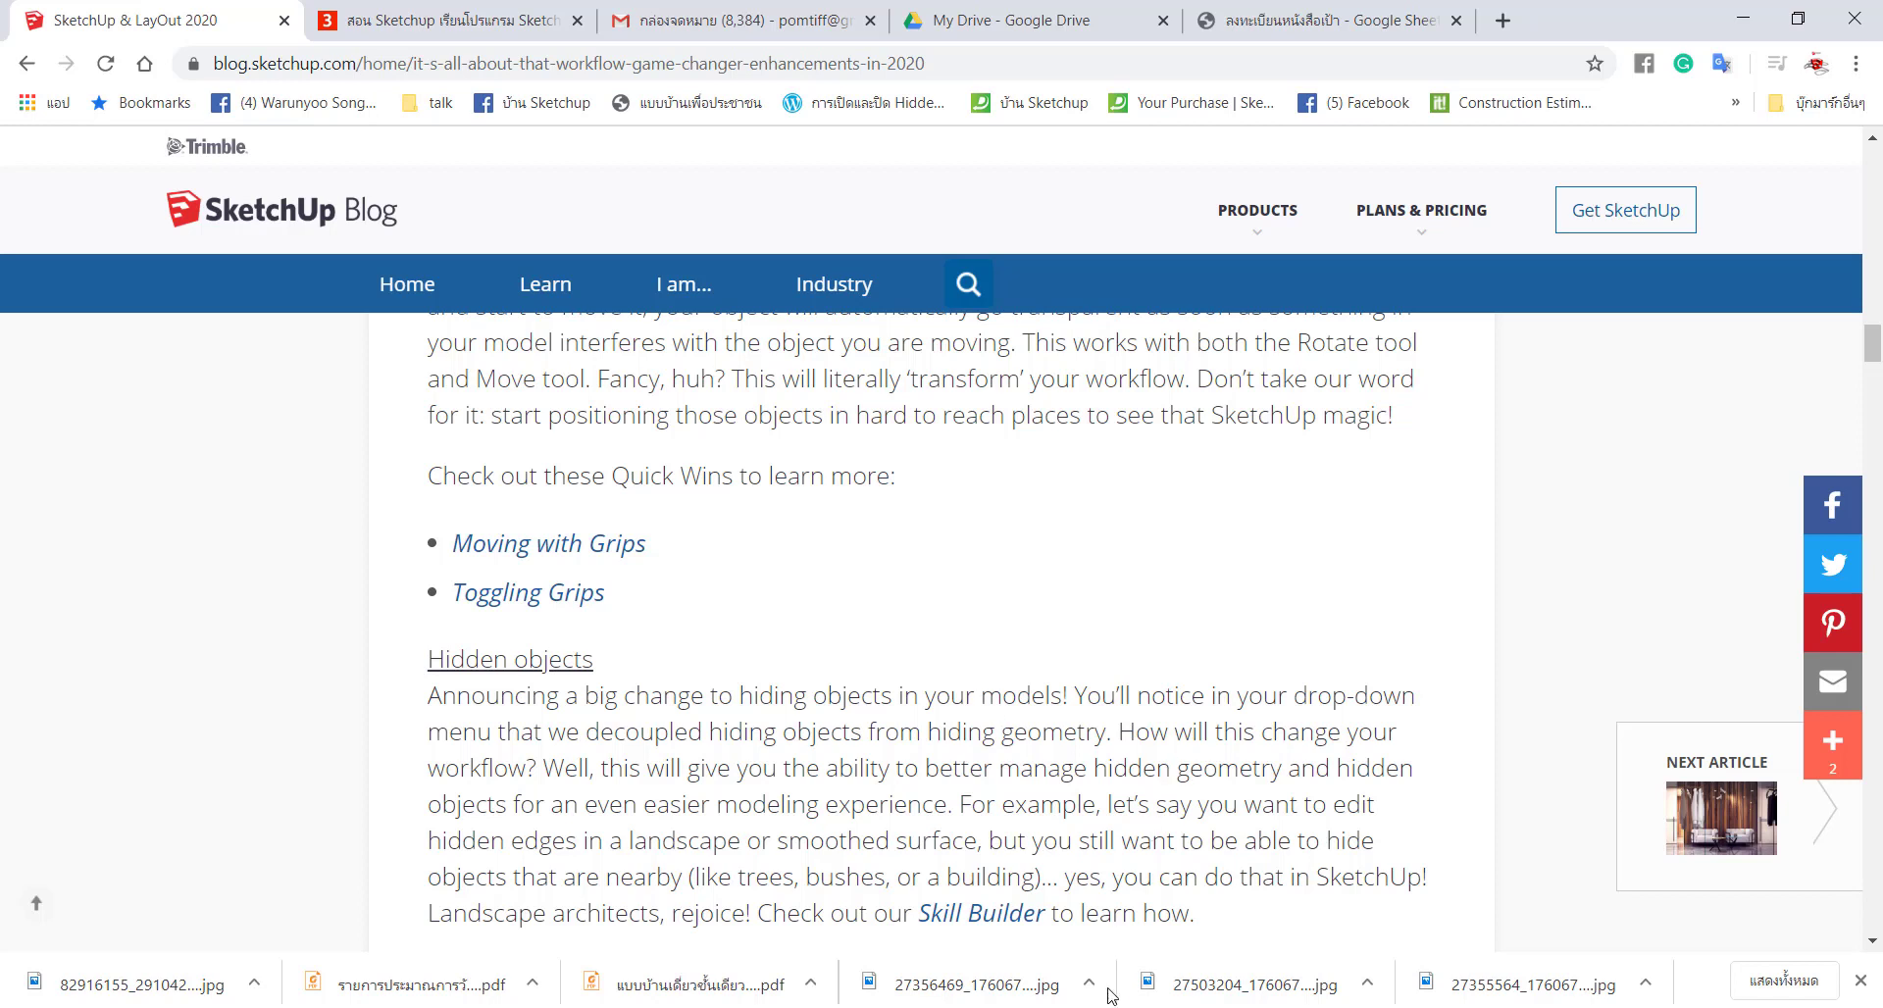
left_click(1138, 922)
scroll(765, 701, "down", 5)
scroll(605, 529, "down", 3)
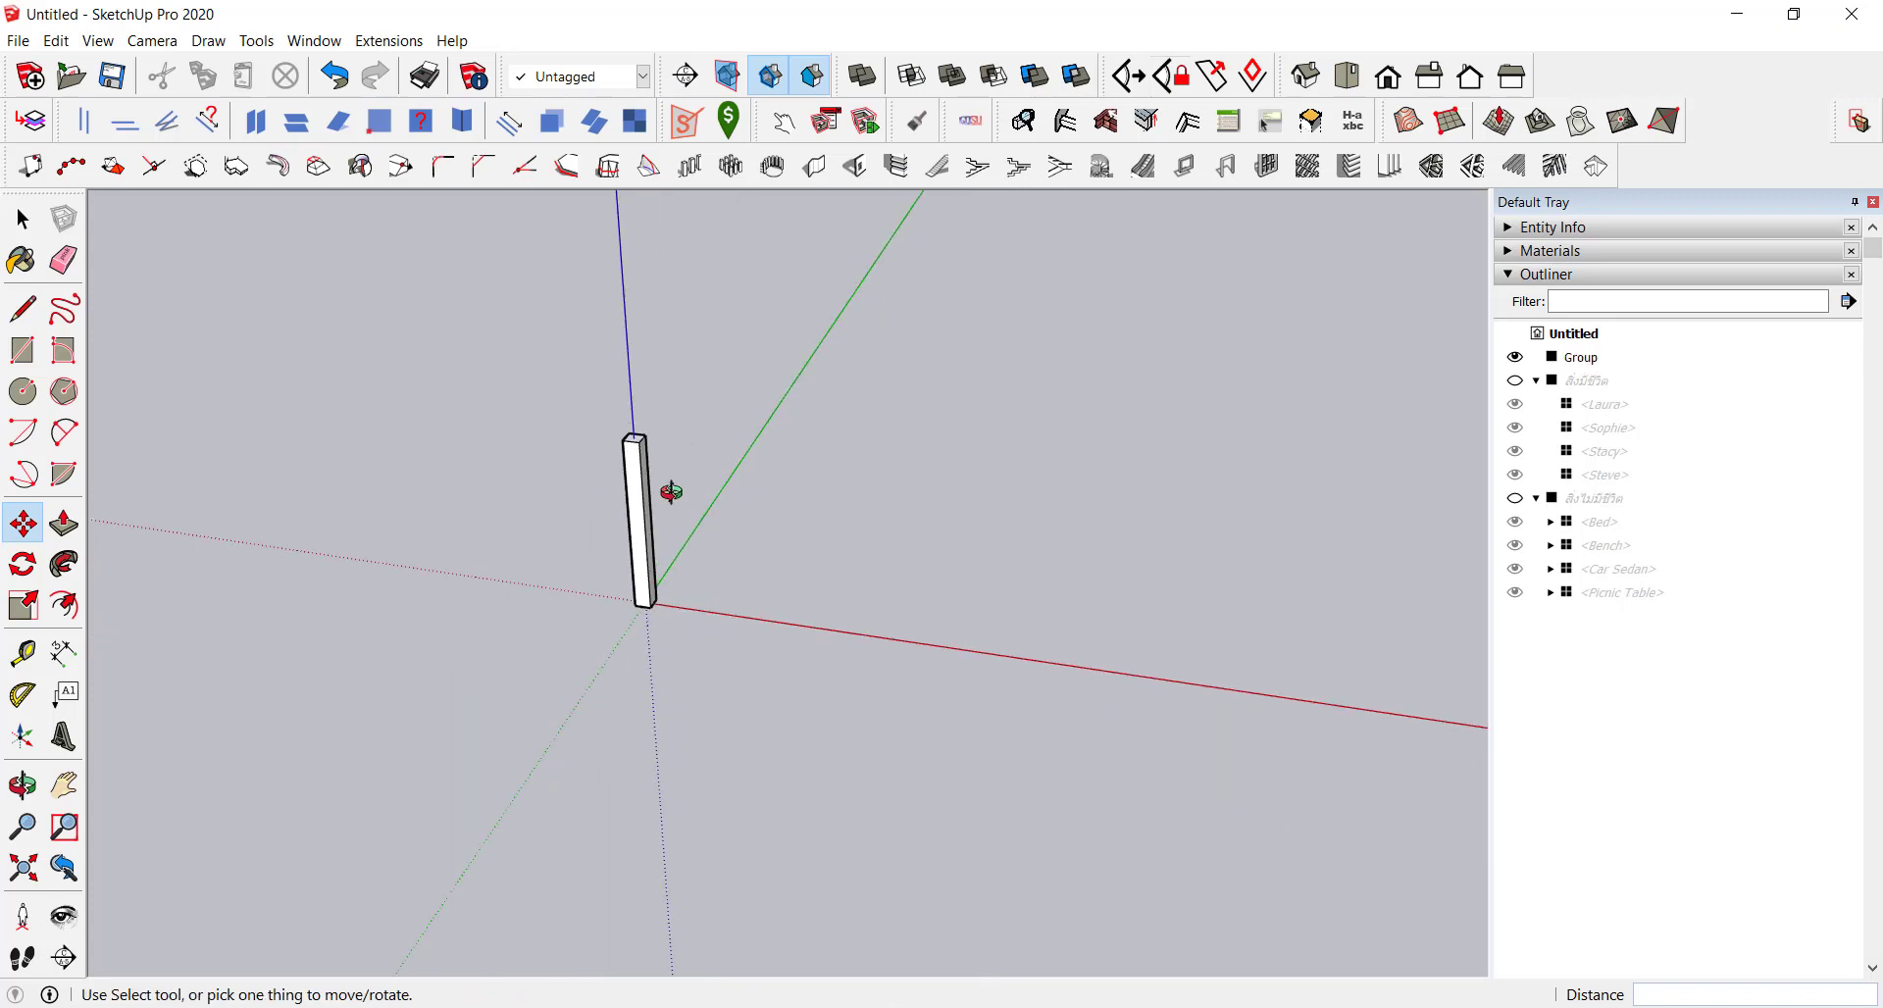
Step: Start a new model from the Plan View Meter template without saving the old one
key("space")
left_click(17, 40)
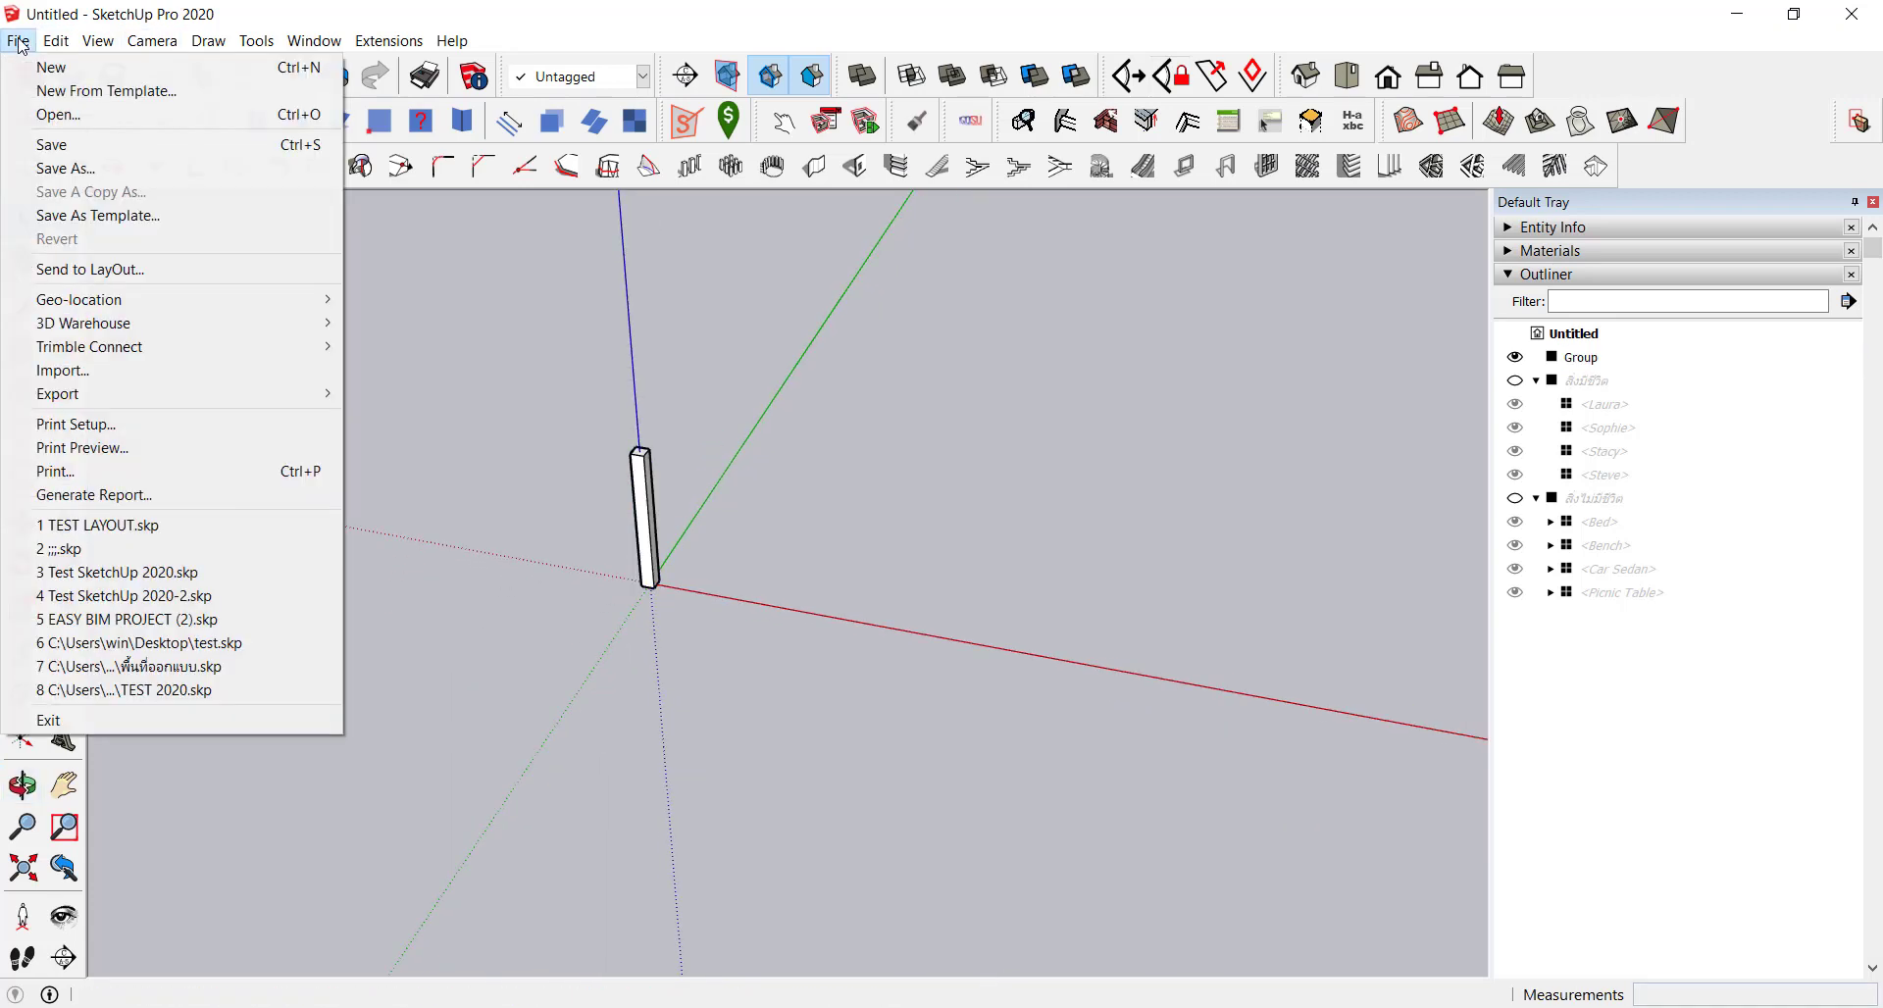
left_click(122, 102)
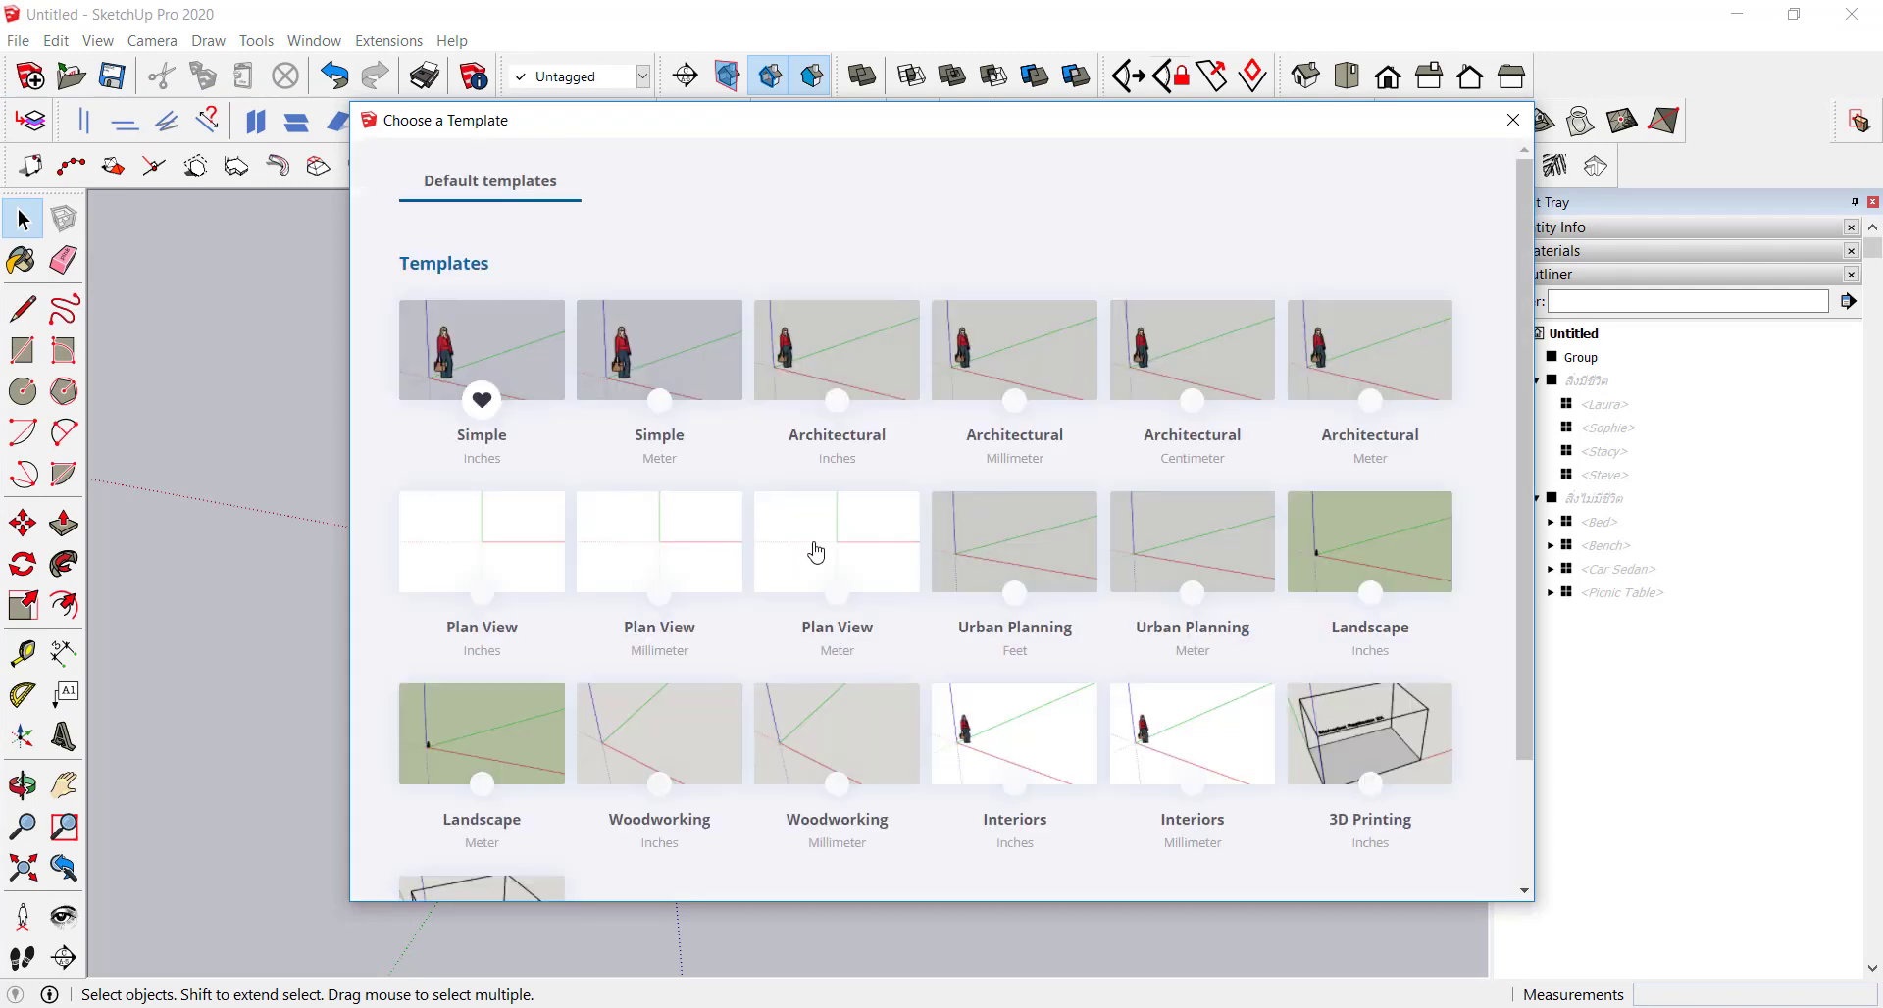
left_click(808, 545)
left_click(940, 580)
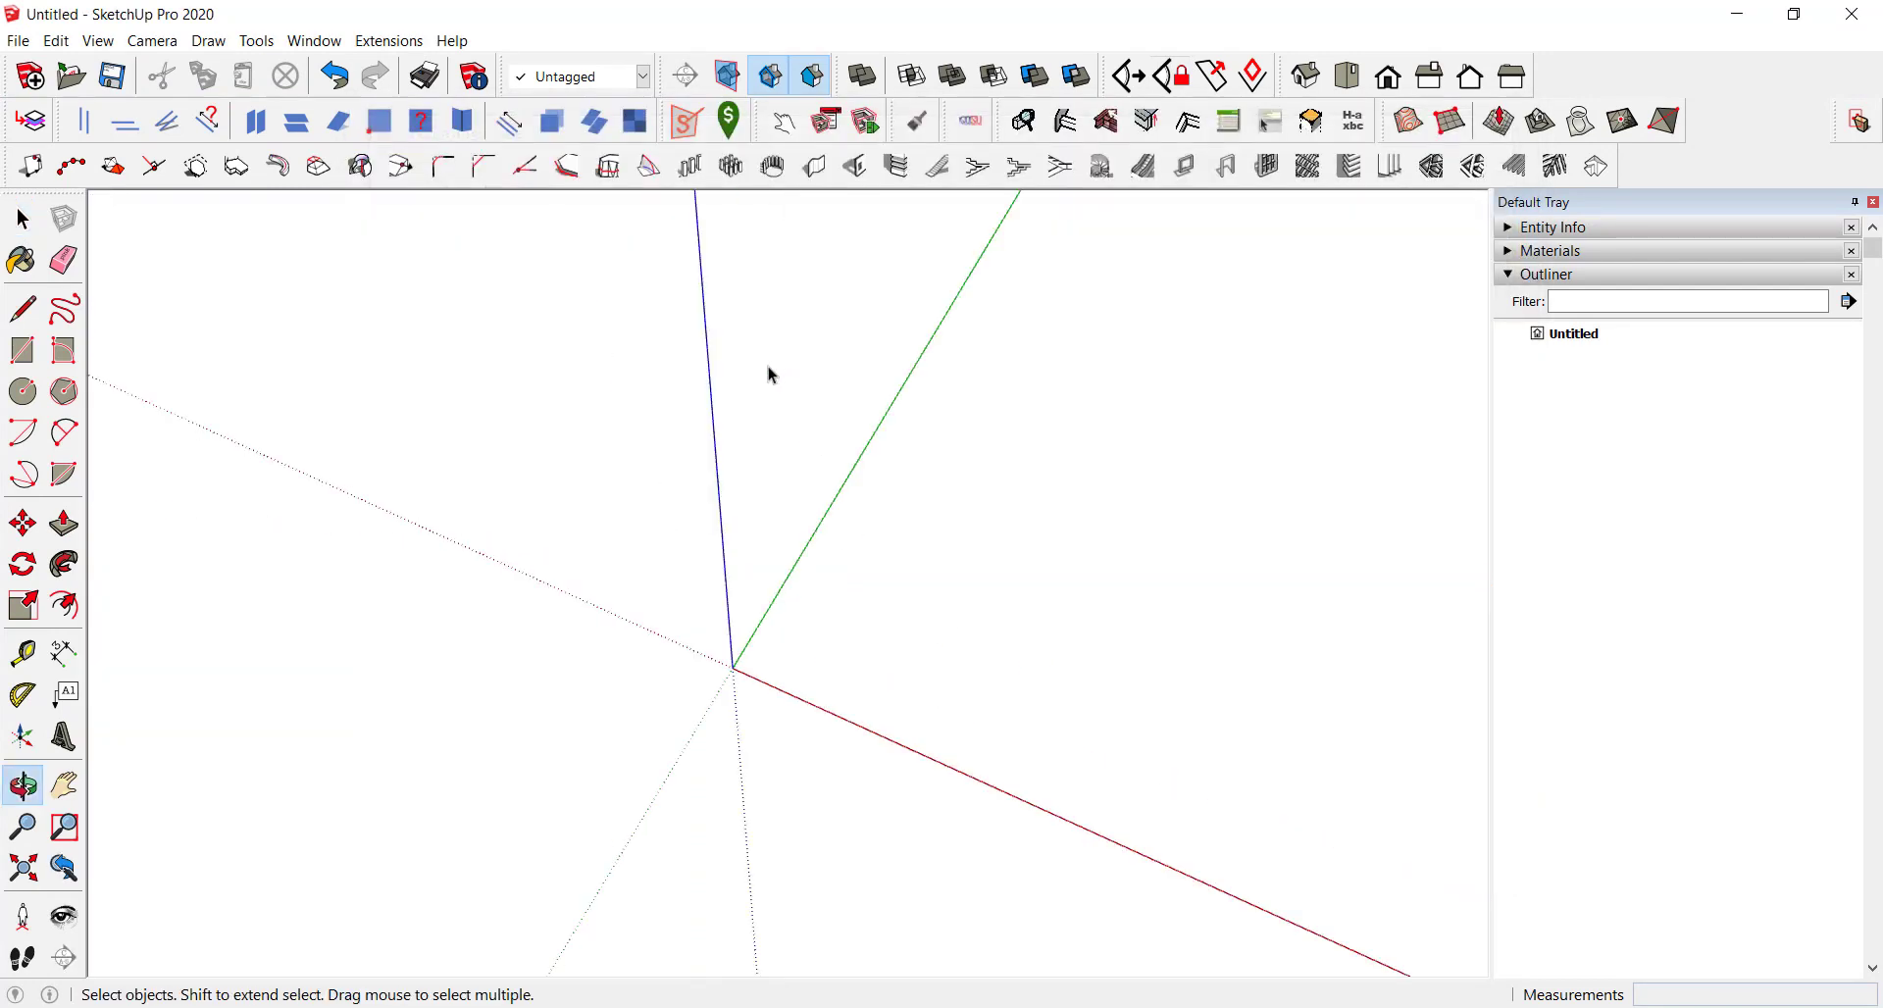
middle_click_drag(772, 375, 717, 506)
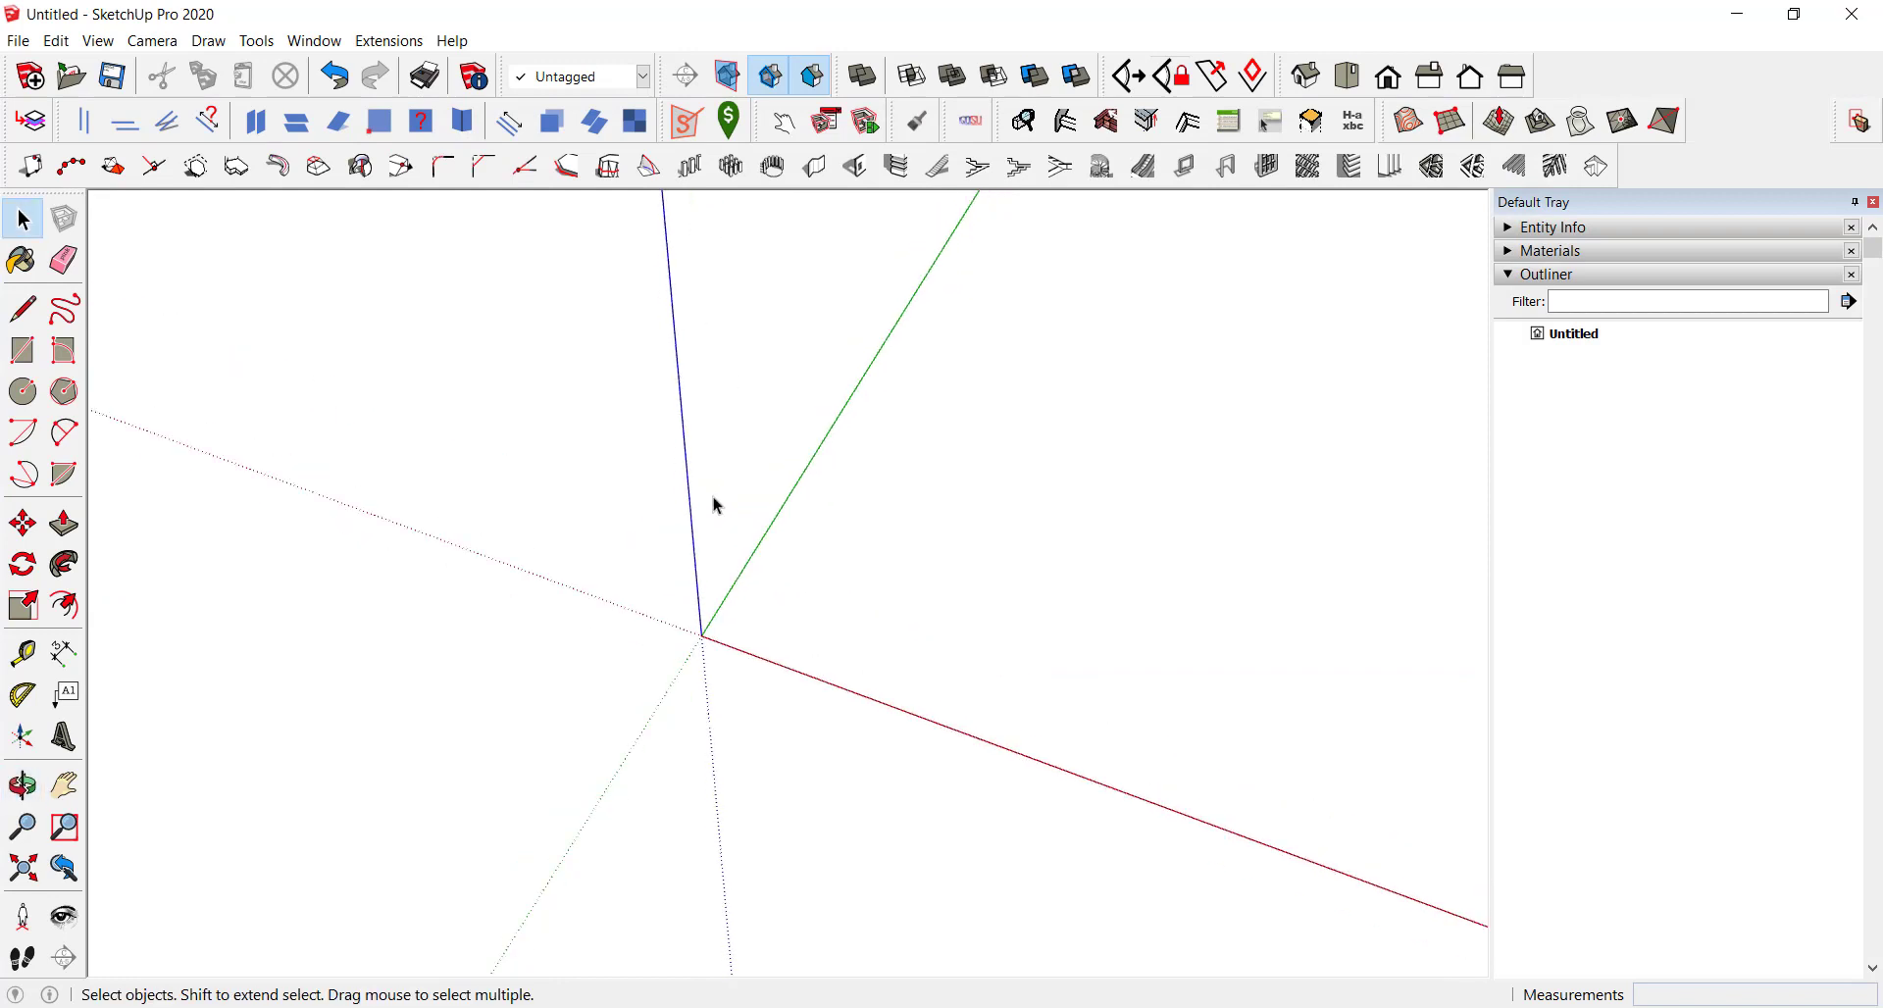
Step: Draw a 4 by 4 rectangle at the origin
key("r")
scroll(908, 542, "up", 2)
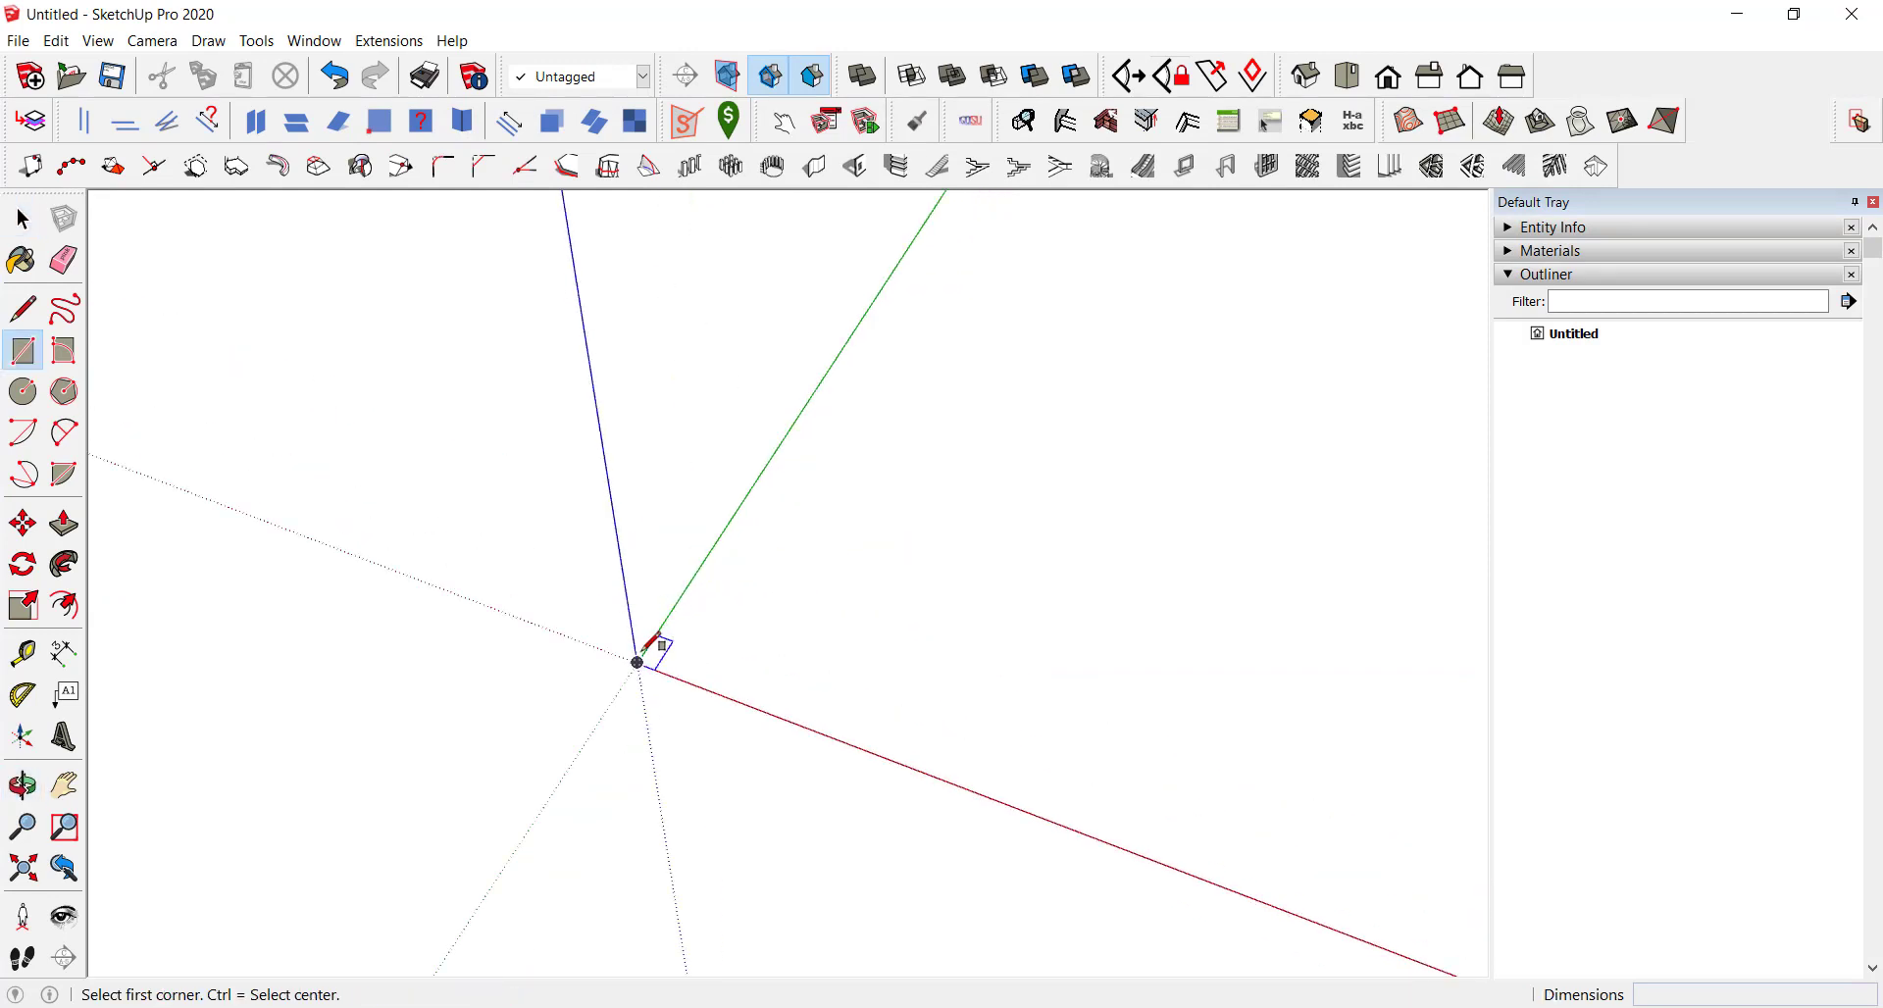
left_click(638, 662)
type("4,4")
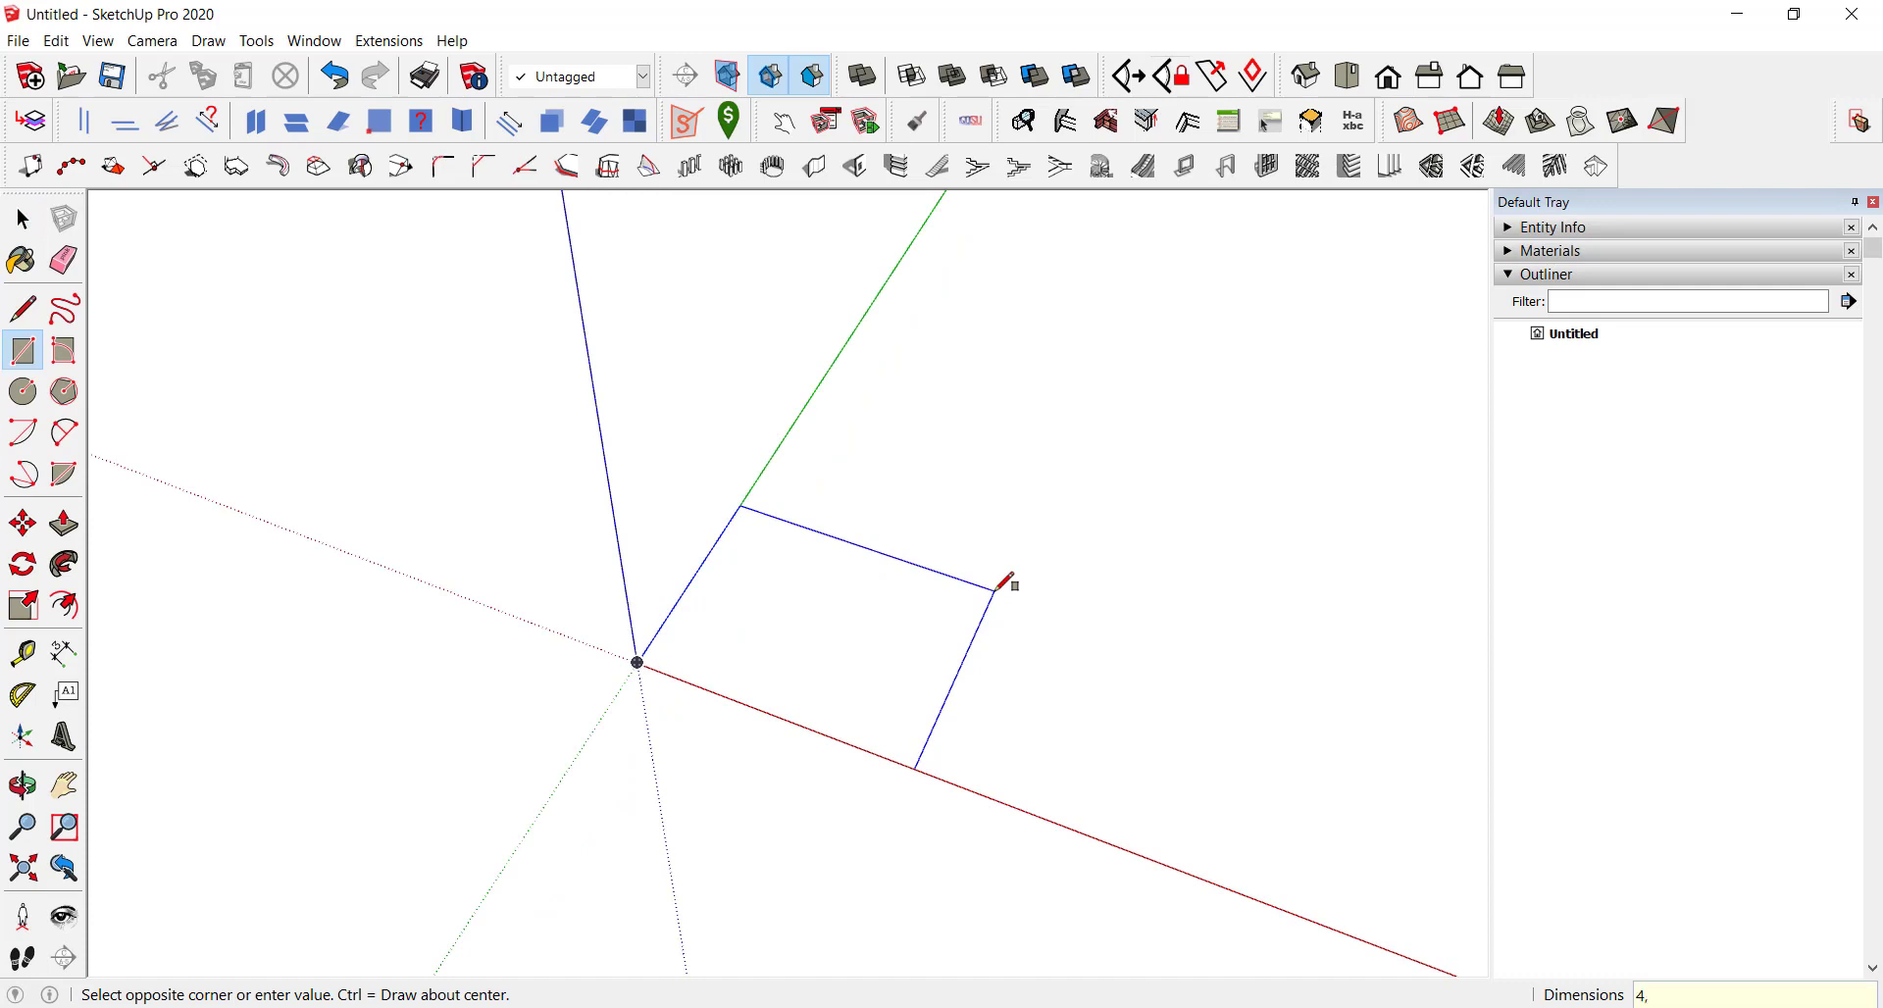
key("Return")
left_click(636, 633)
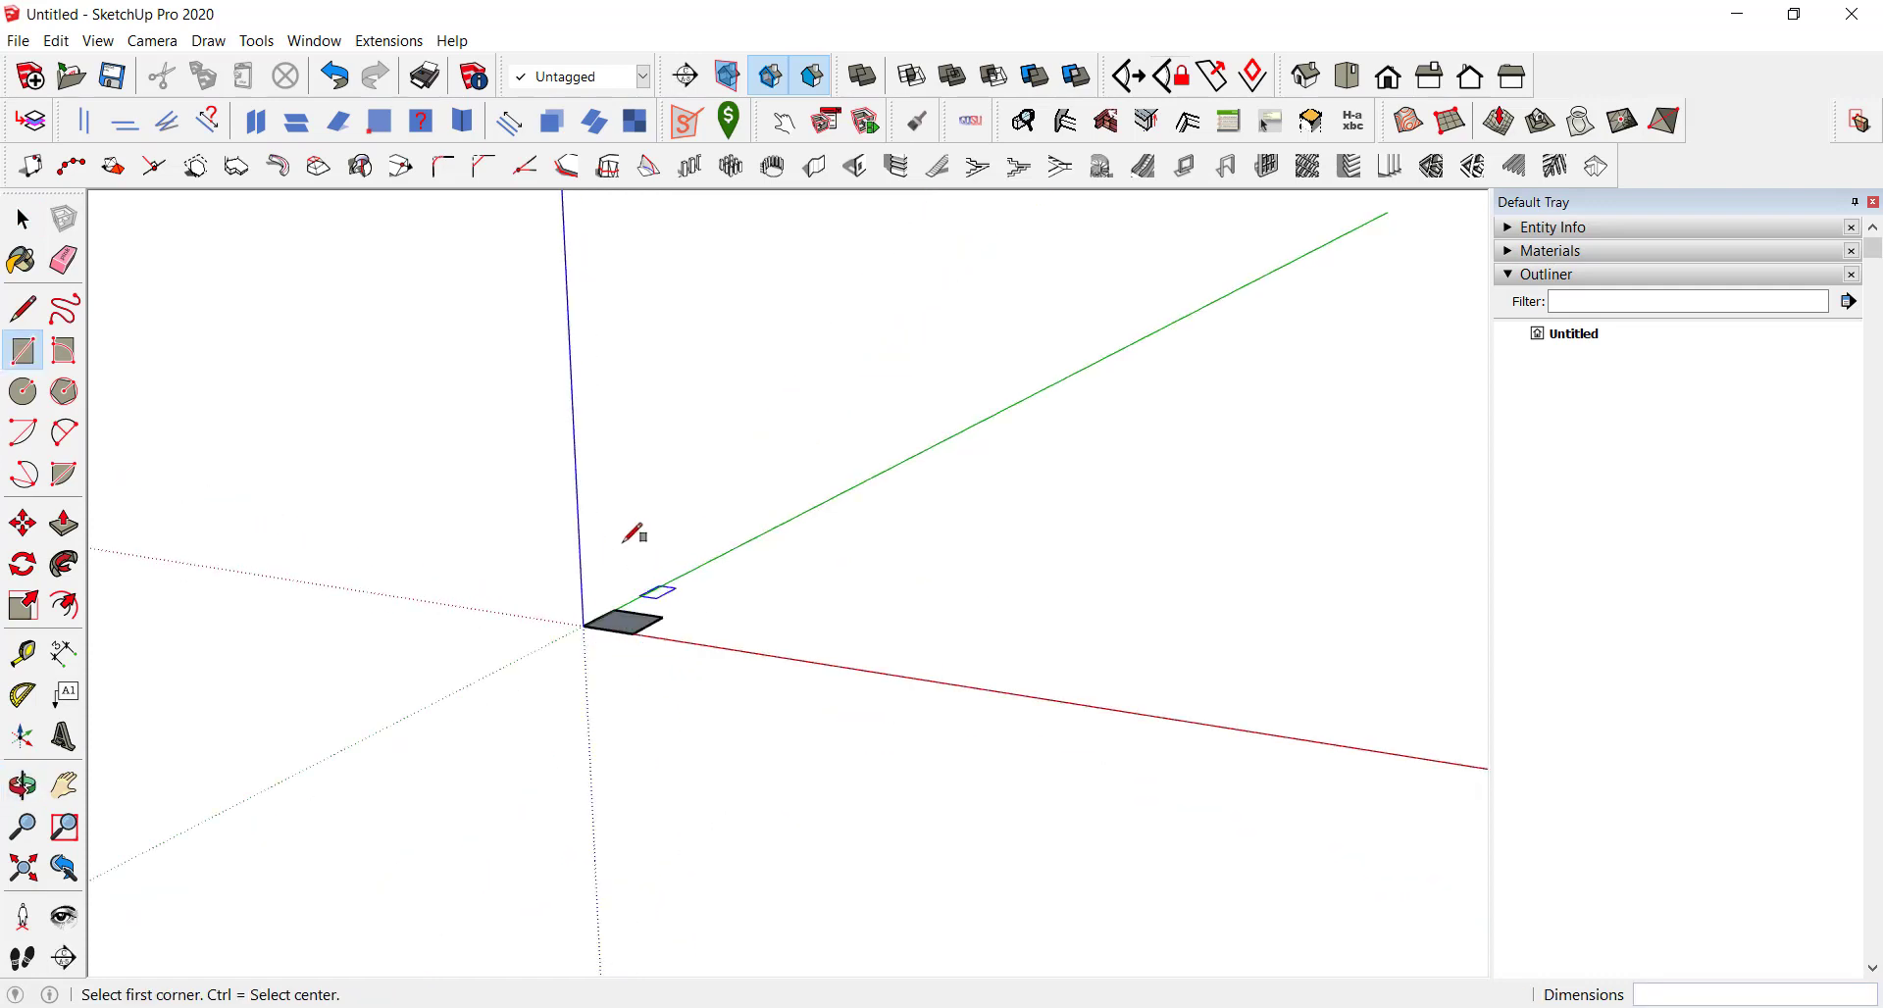
Step: Push/Pull the 4 by 4 square into a thin slab
scroll(632, 549, "up", 3)
scroll(639, 563, "up", 2)
key("p")
left_click(631, 815)
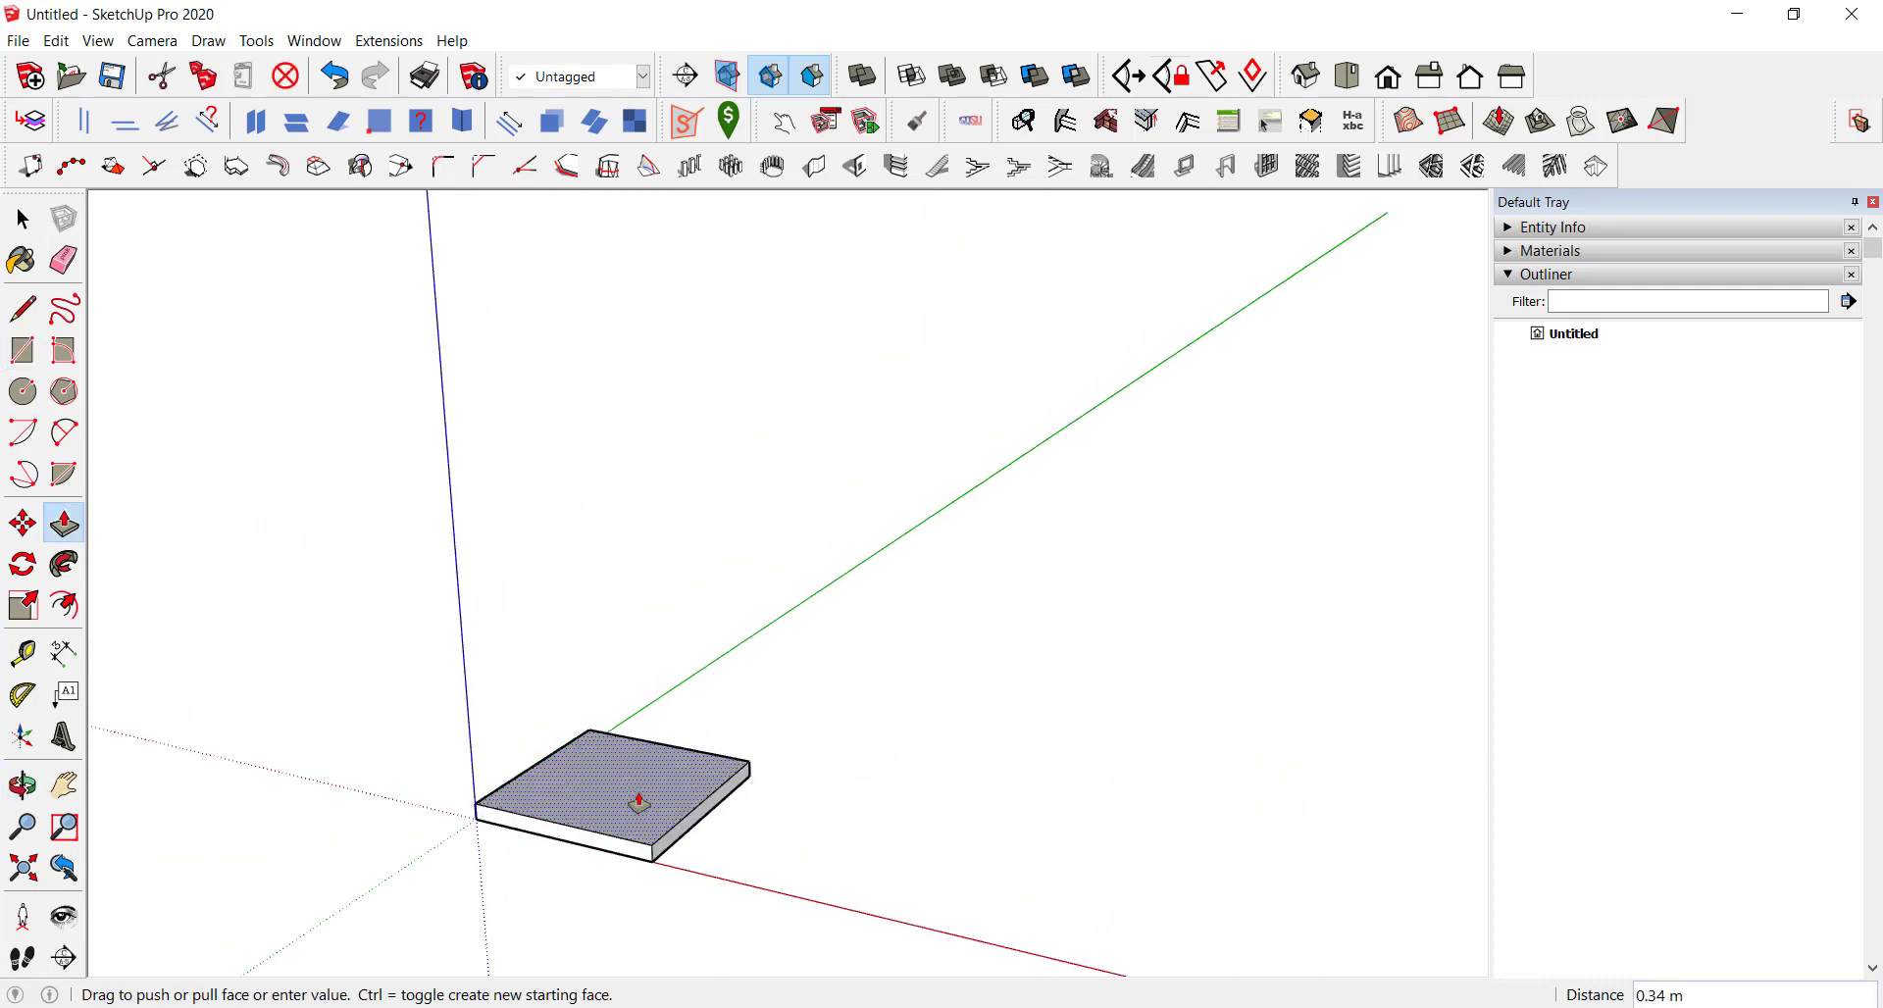
key("Escape")
key("space")
scroll(644, 790, "up", 2)
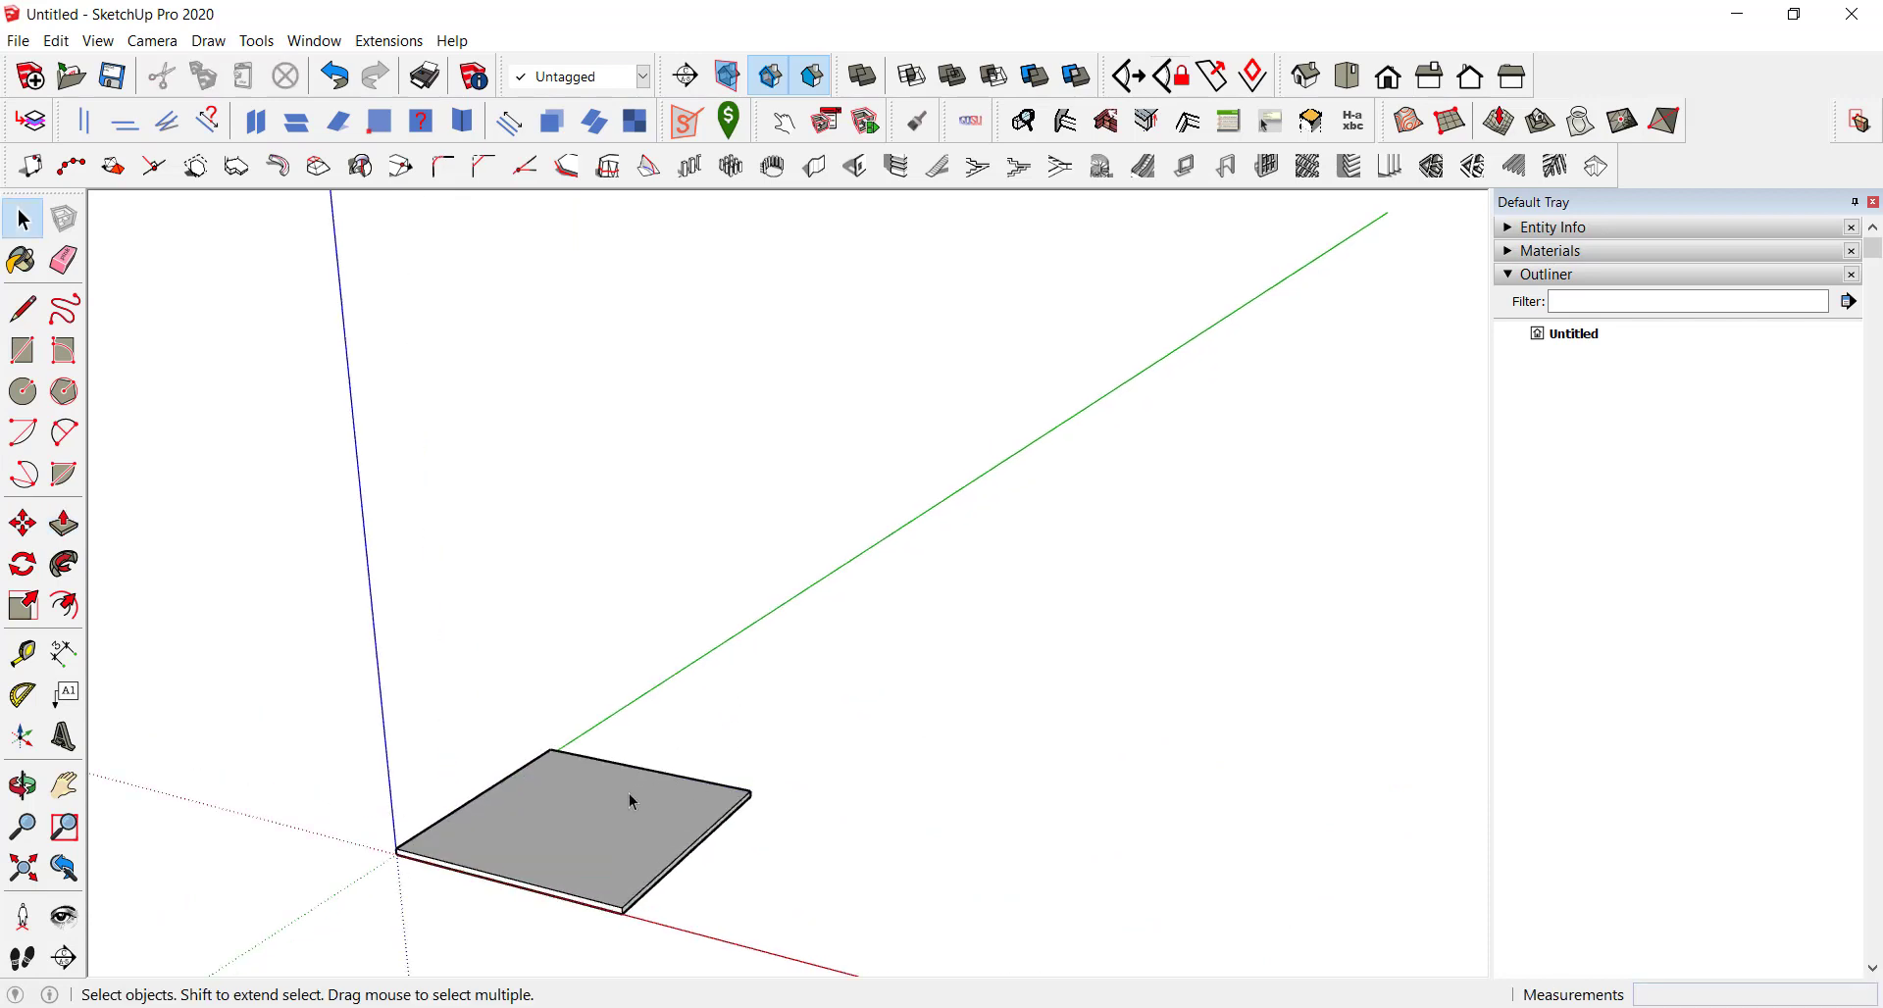
Step: Select the whole slab and make it a group
triple_click(633, 802)
right_click(633, 802)
left_click(747, 444)
mouse_move(747, 444)
middle_mouse_down()
mouse_move(728, 480)
mouse_move(761, 815)
mouse_move(601, 714)
middle_mouse_up()
scroll(528, 691, "up", 2)
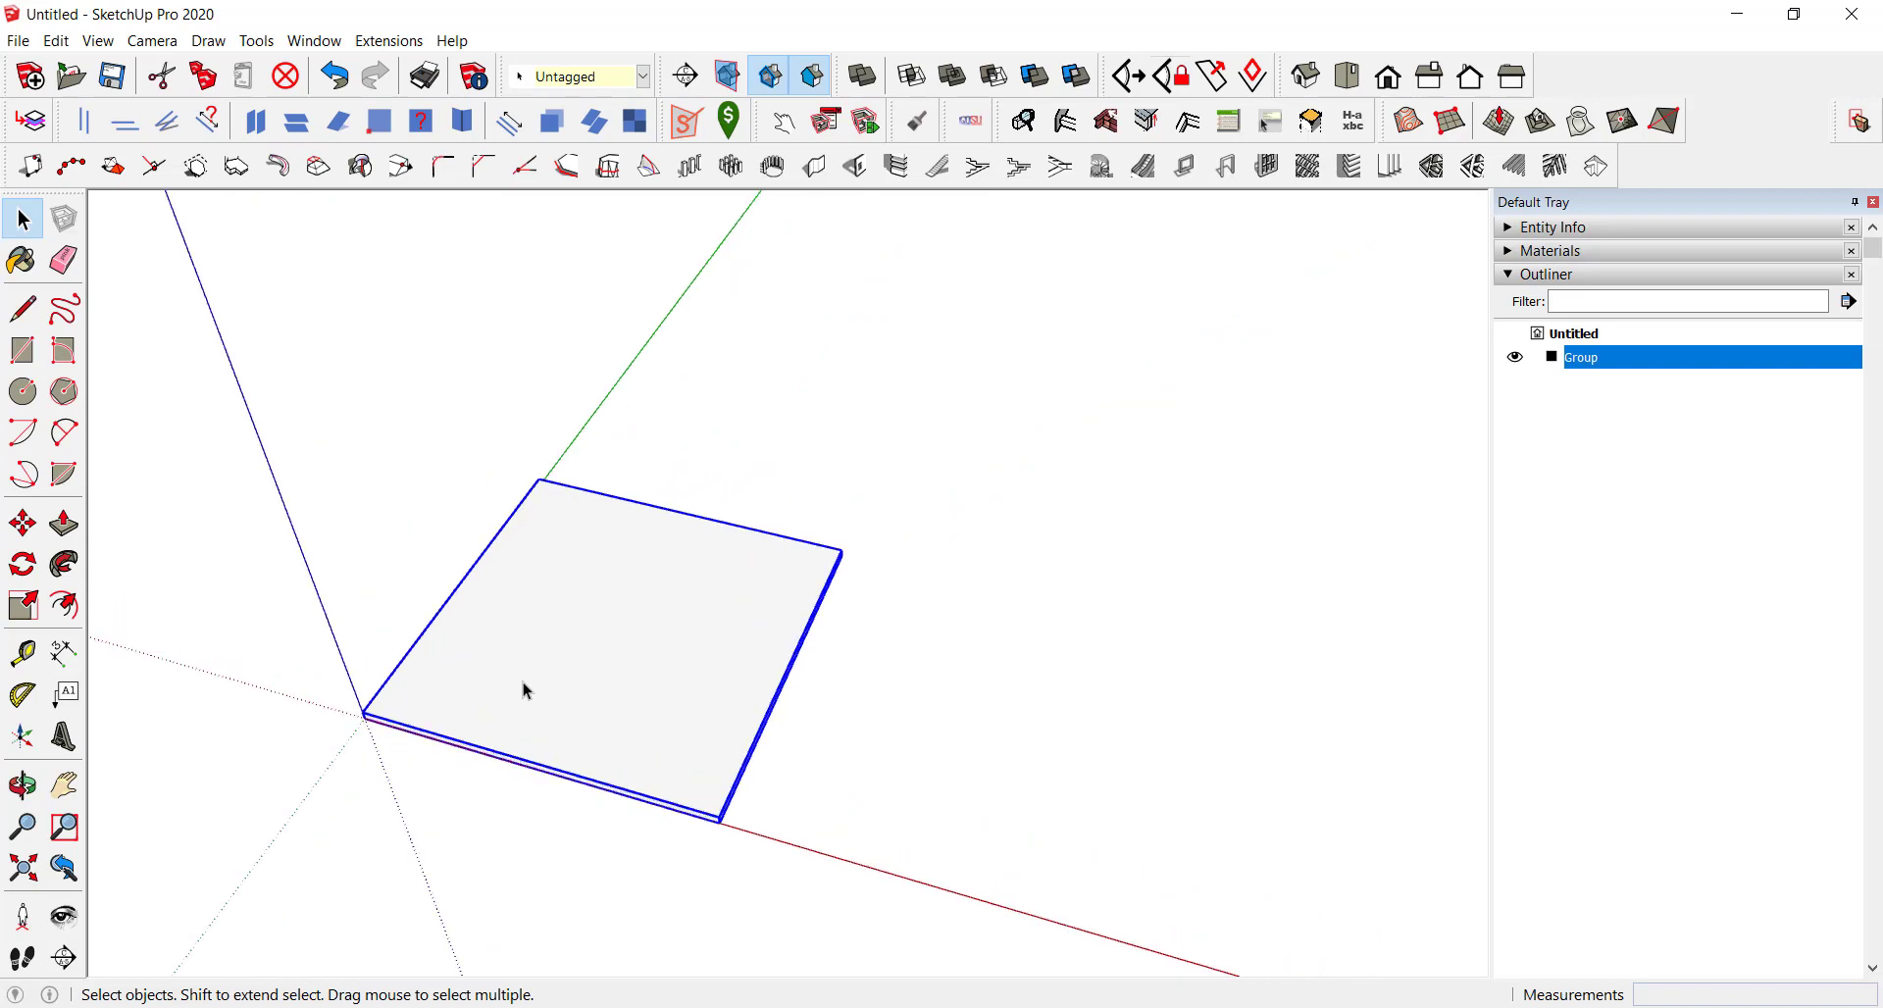
Step: Draw a smaller rectangle on the slab's top and raise it into a box
key("r")
left_click(441, 673)
left_click(777, 580)
middle_click_drag(862, 630, 723, 566)
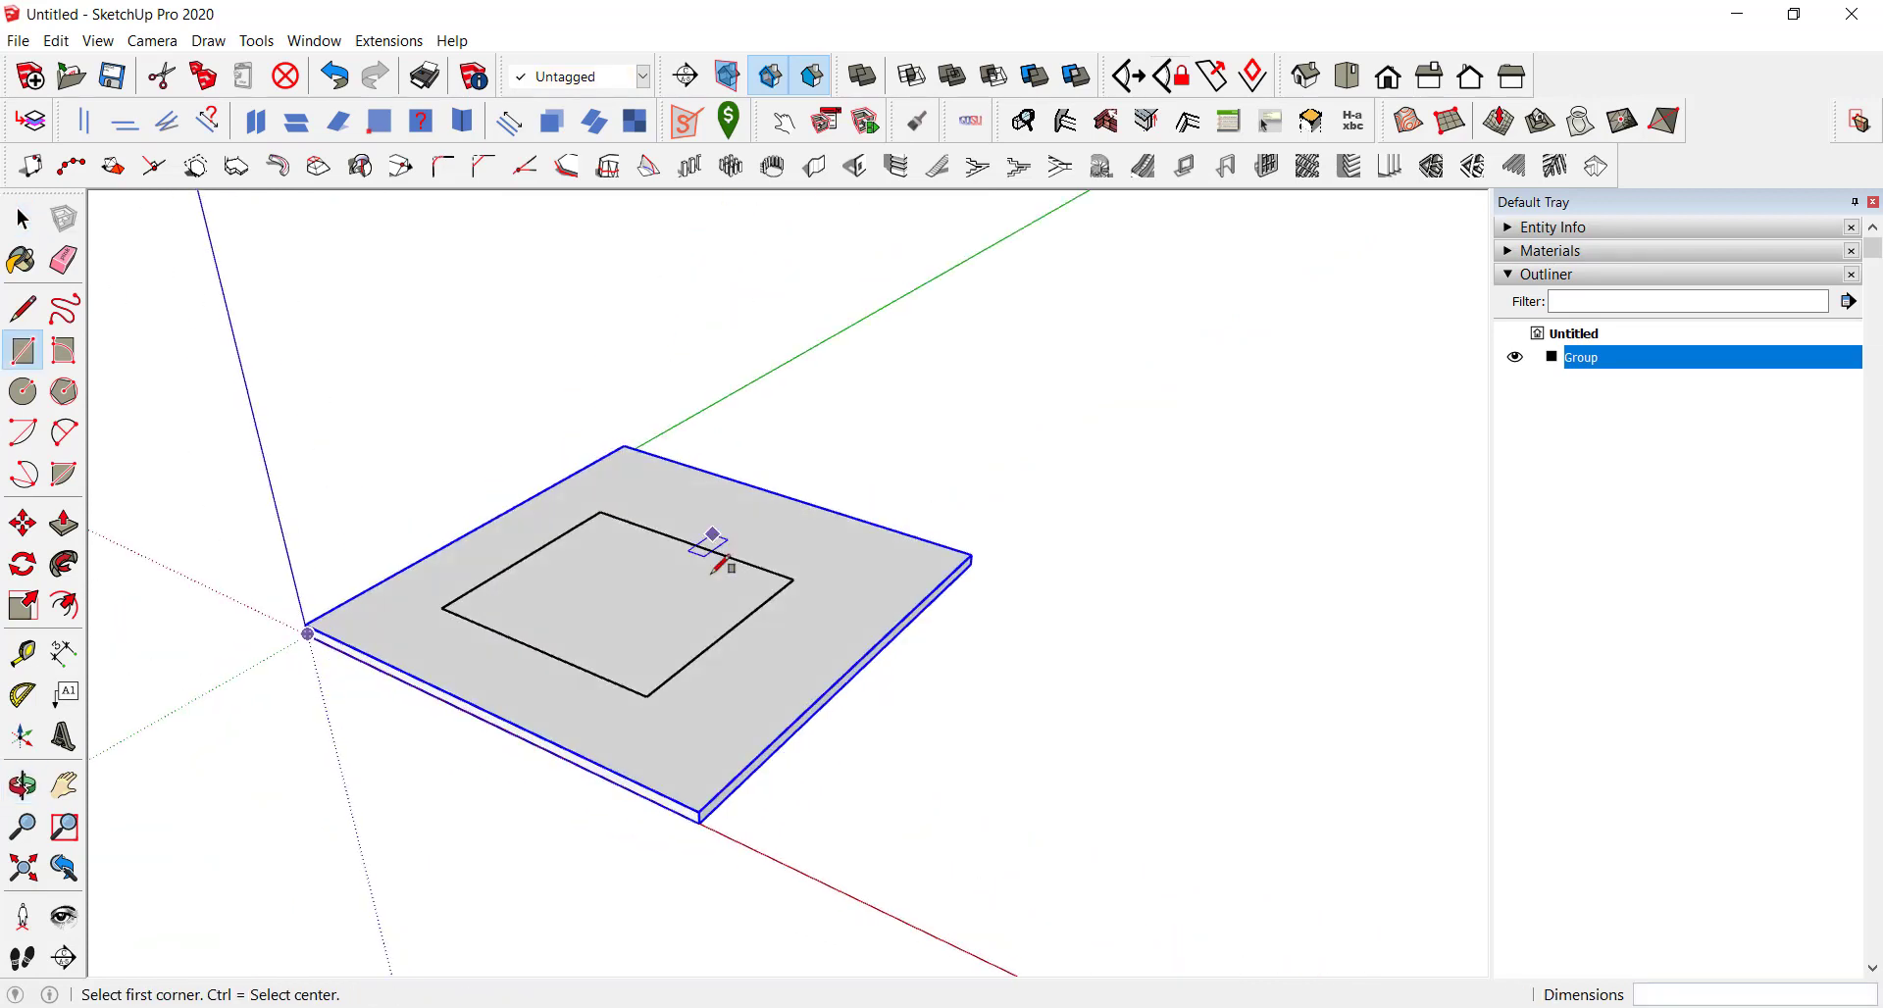
key("p")
left_click_drag(693, 622, 697, 606)
key("space")
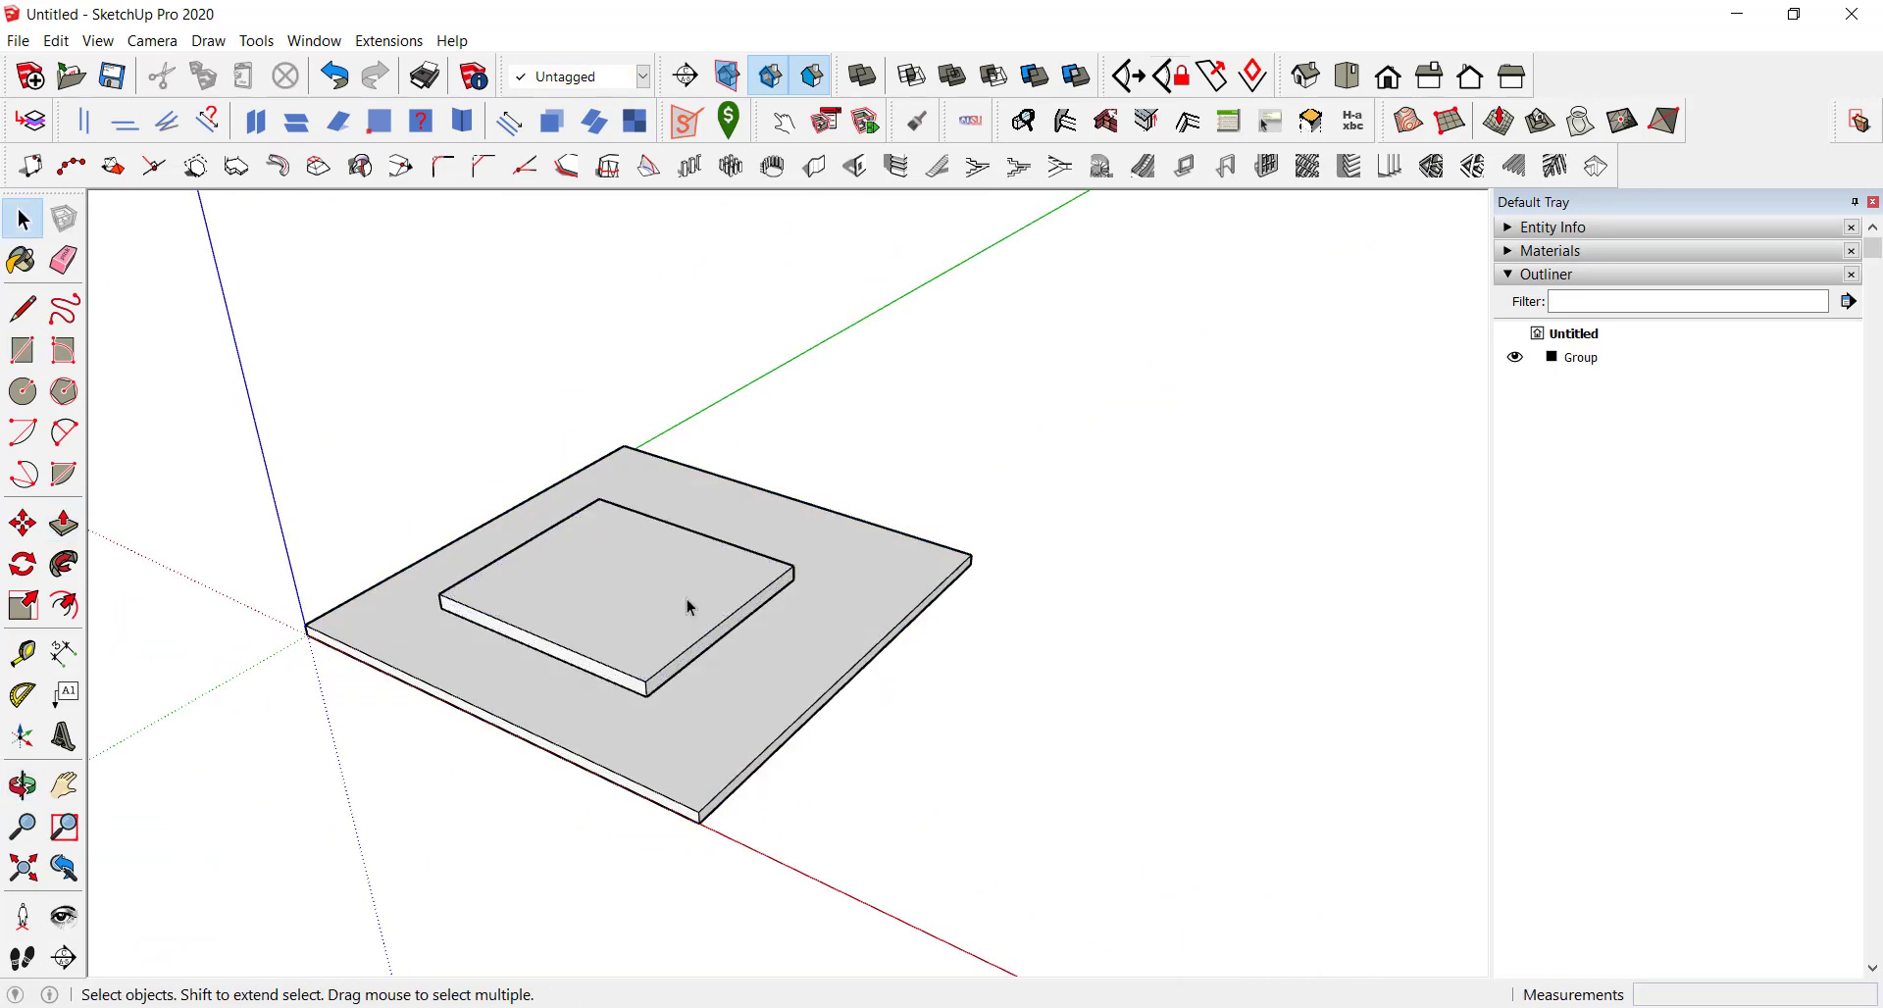
Step: Make the new box its own group, then deselect it
triple_click(691, 608)
right_click(691, 608)
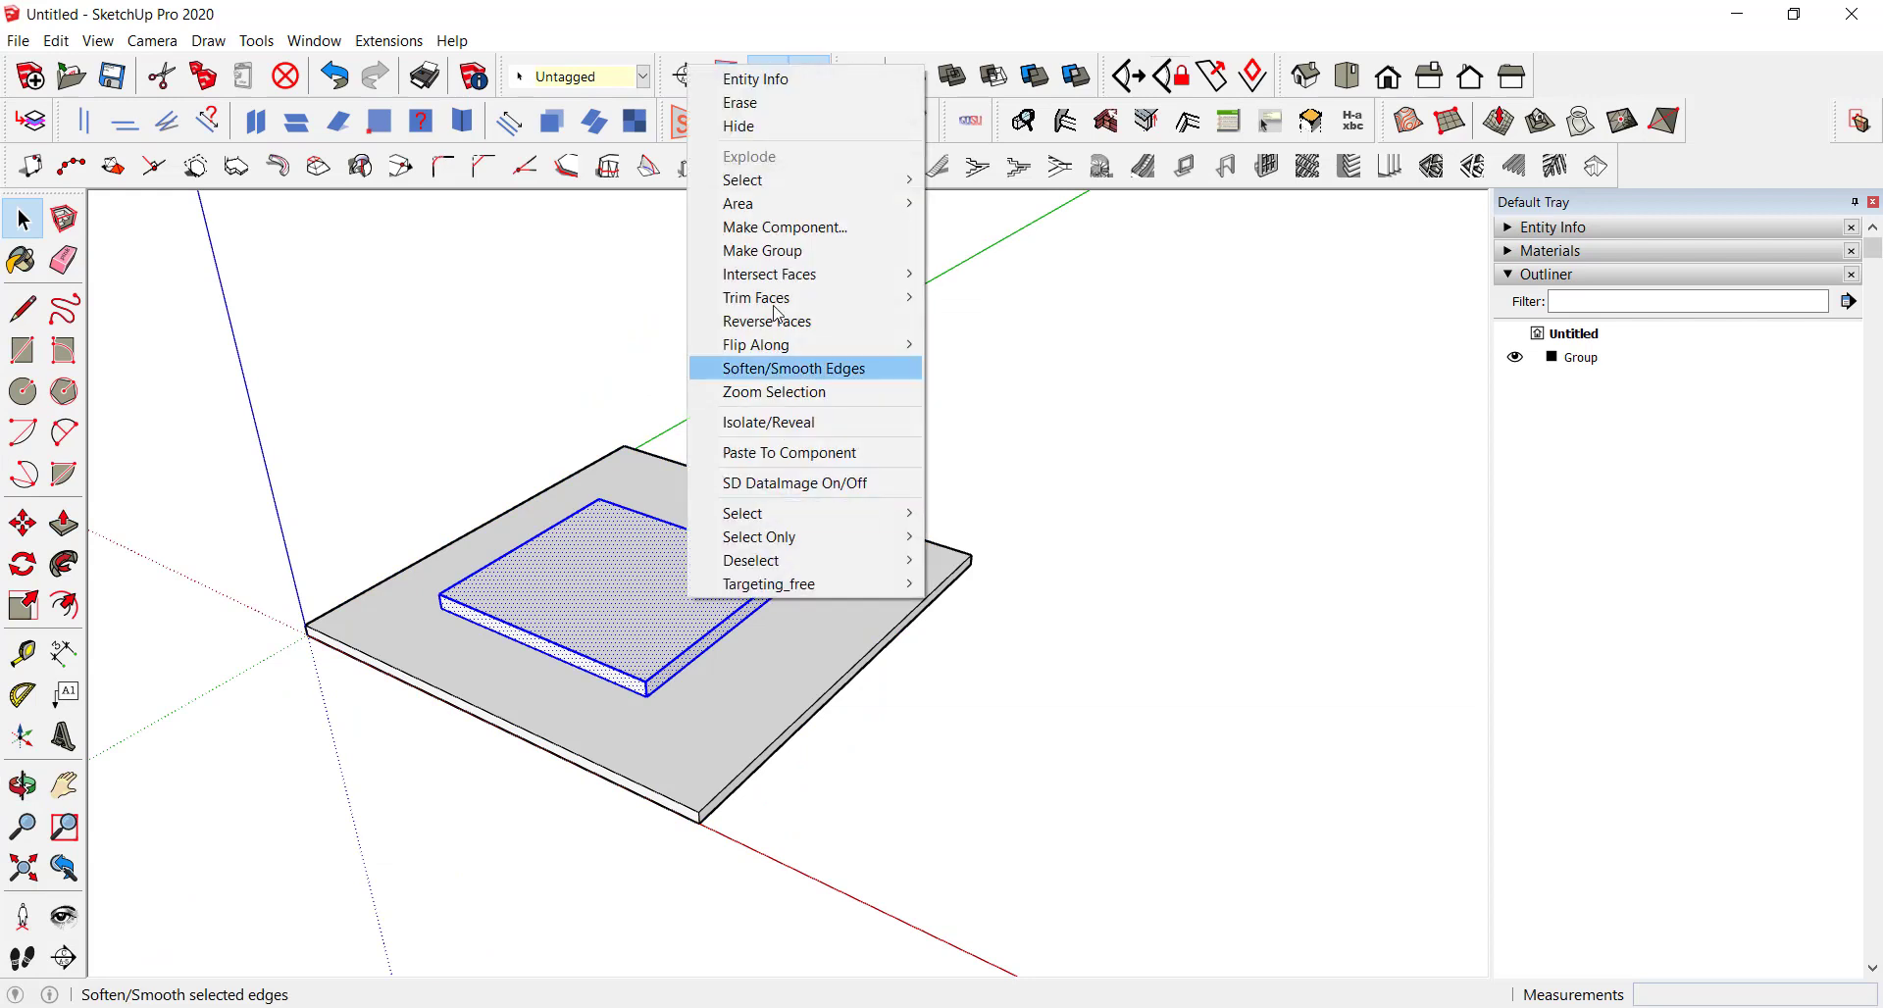
left_click(760, 250)
left_click(925, 664)
mouse_move(938, 623)
middle_mouse_down()
mouse_move(925, 664)
mouse_move(952, 575)
mouse_move(773, 551)
middle_mouse_up()
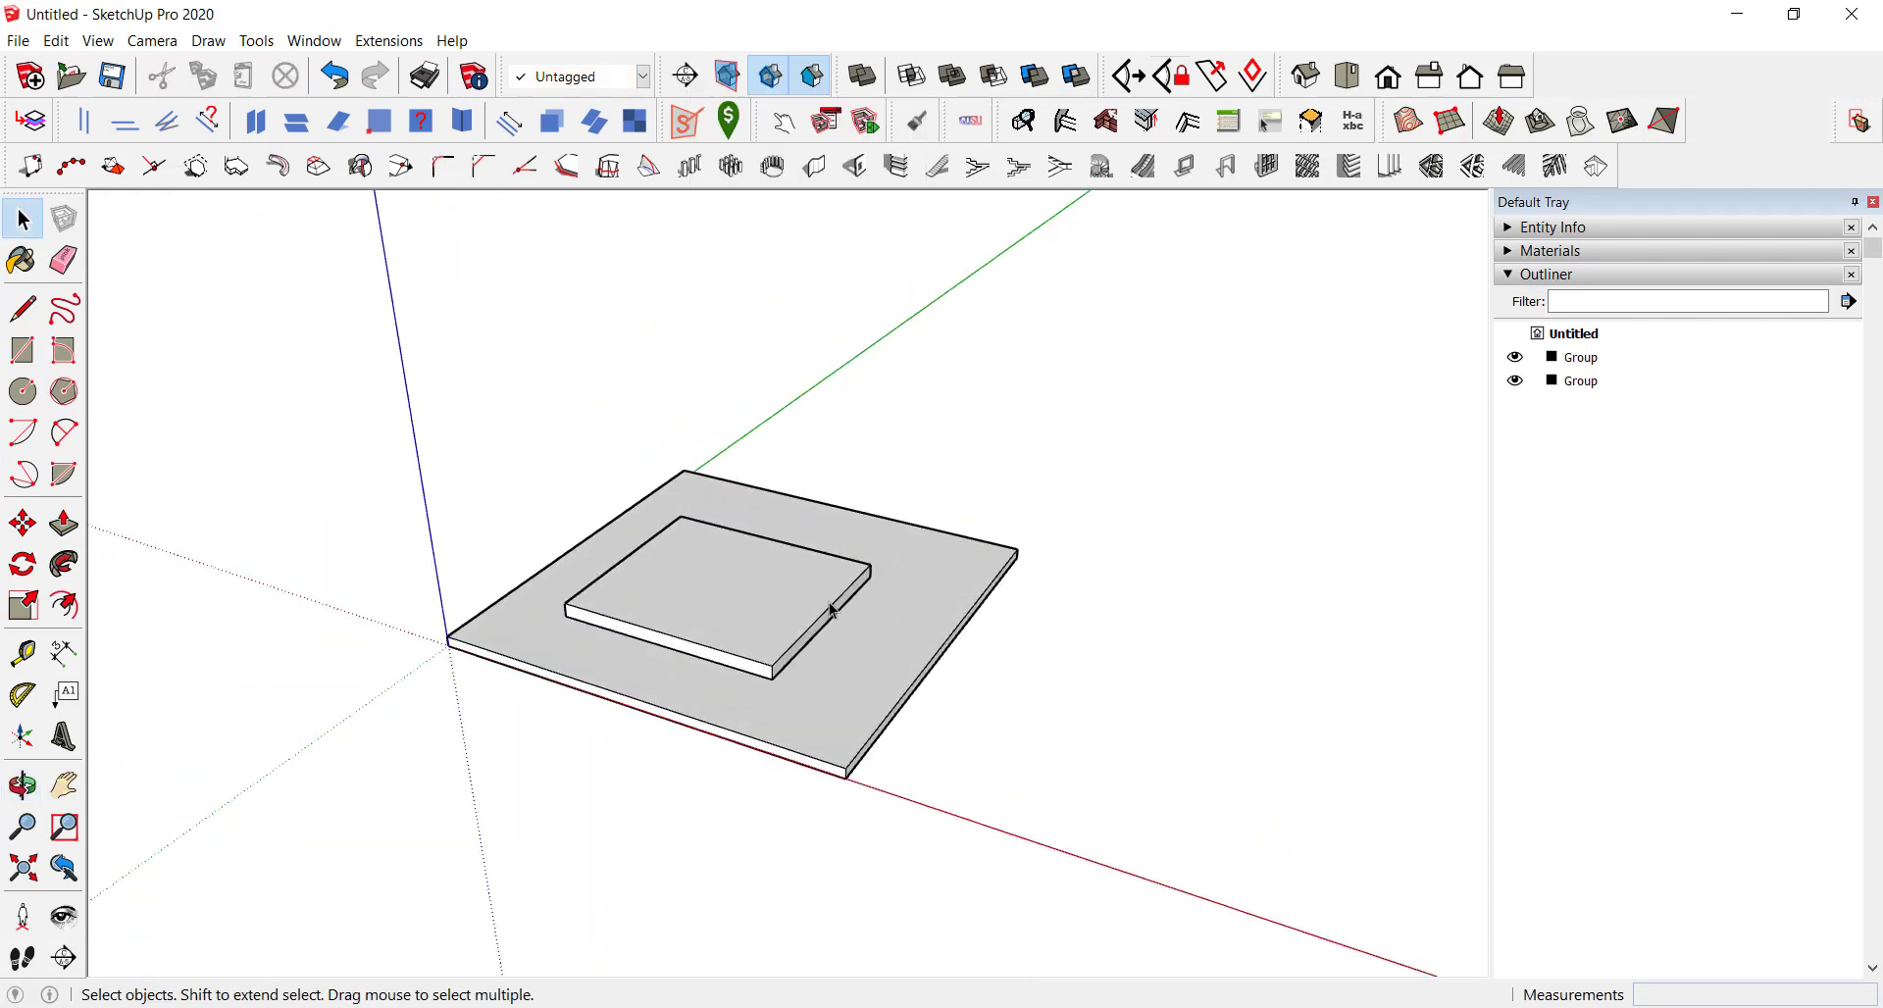
scroll(831, 610, "up", 2)
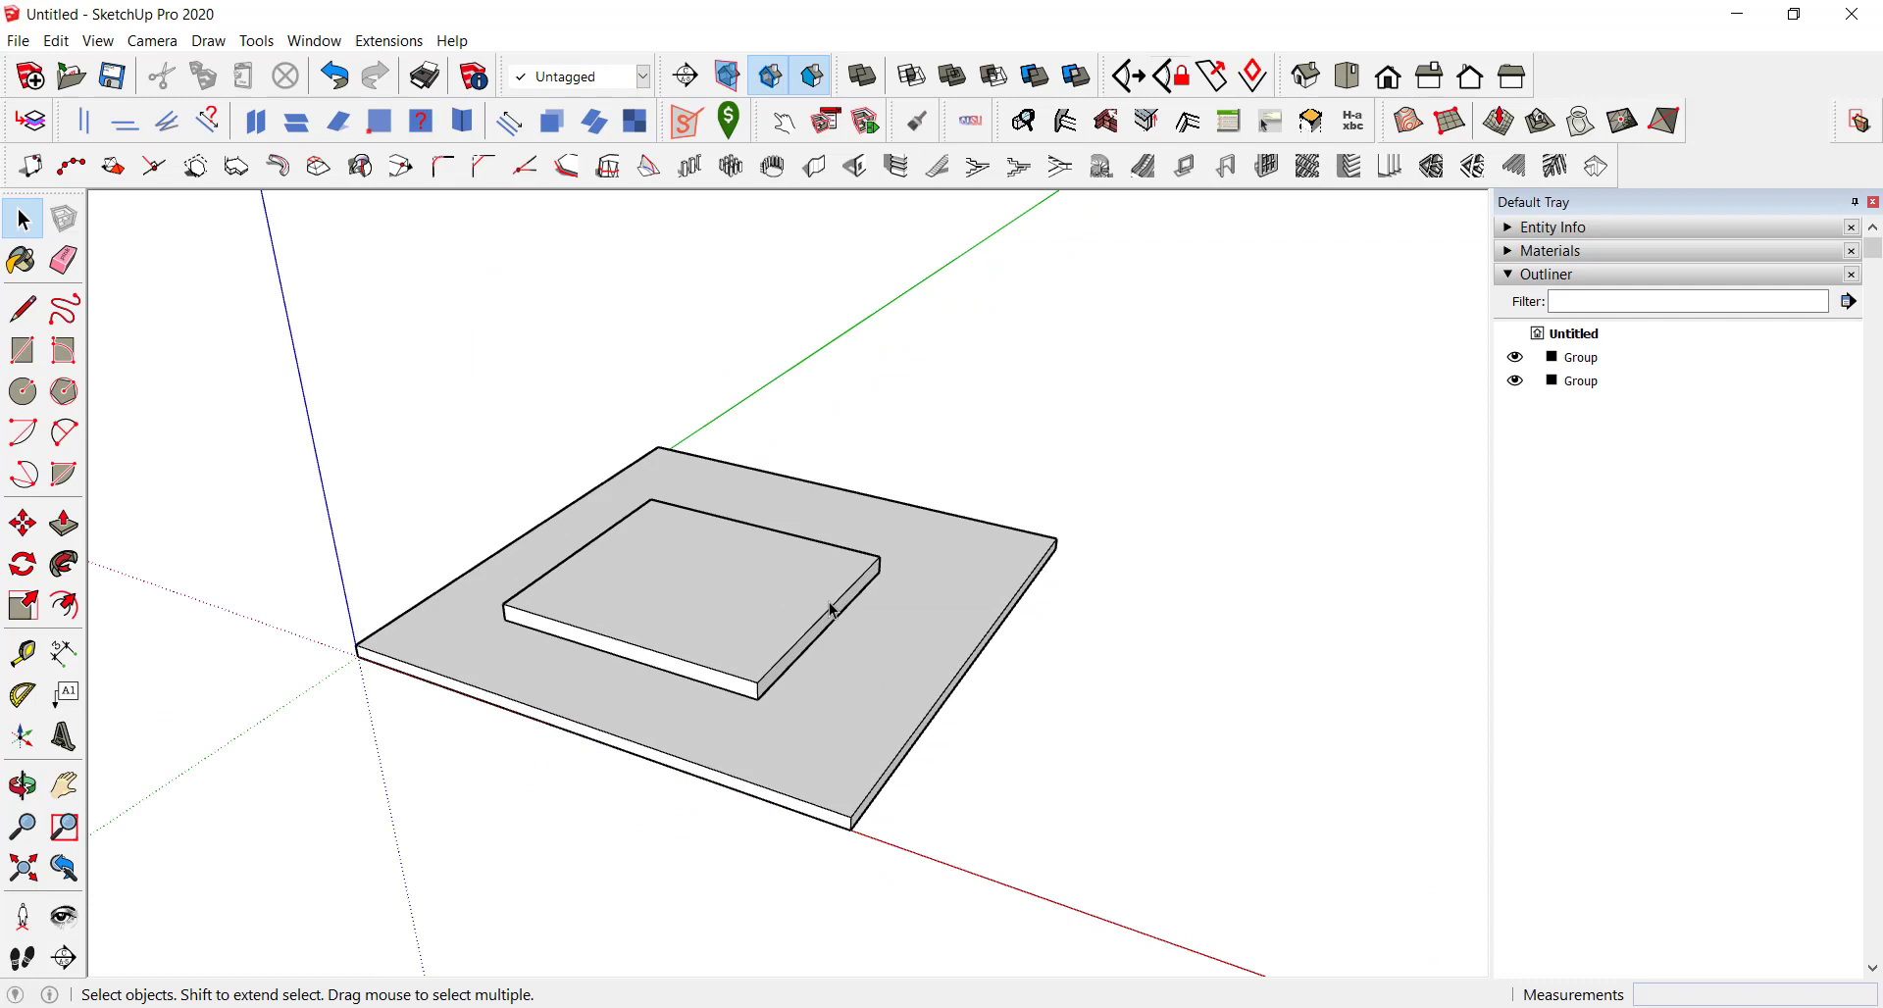
scroll(753, 620, "down", 2)
mouse_move(740, 621)
middle_mouse_down()
mouse_move(799, 575)
mouse_move(783, 605)
mouse_move(739, 606)
middle_mouse_up()
scroll(783, 605, "down", 1)
Step: Inside the middle box group, wrap all its geometry in a nested group
double_click(740, 607)
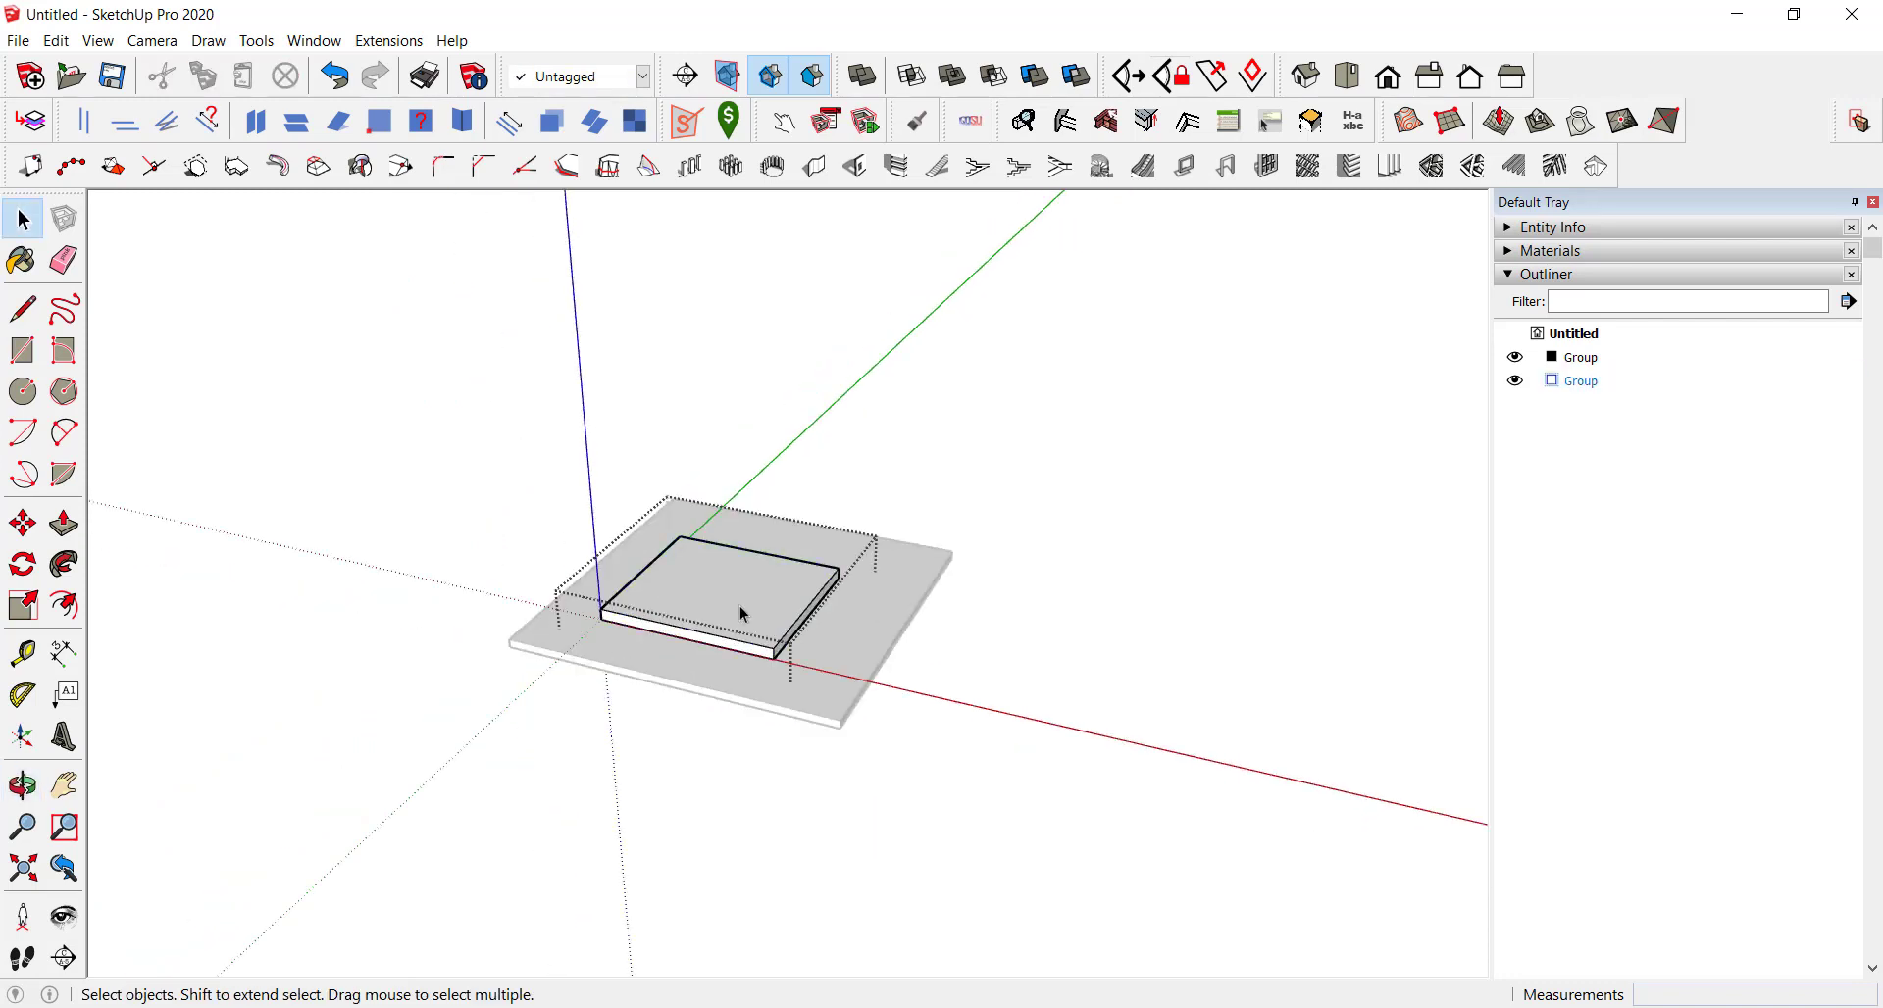
triple_click(740, 607)
right_click(739, 606)
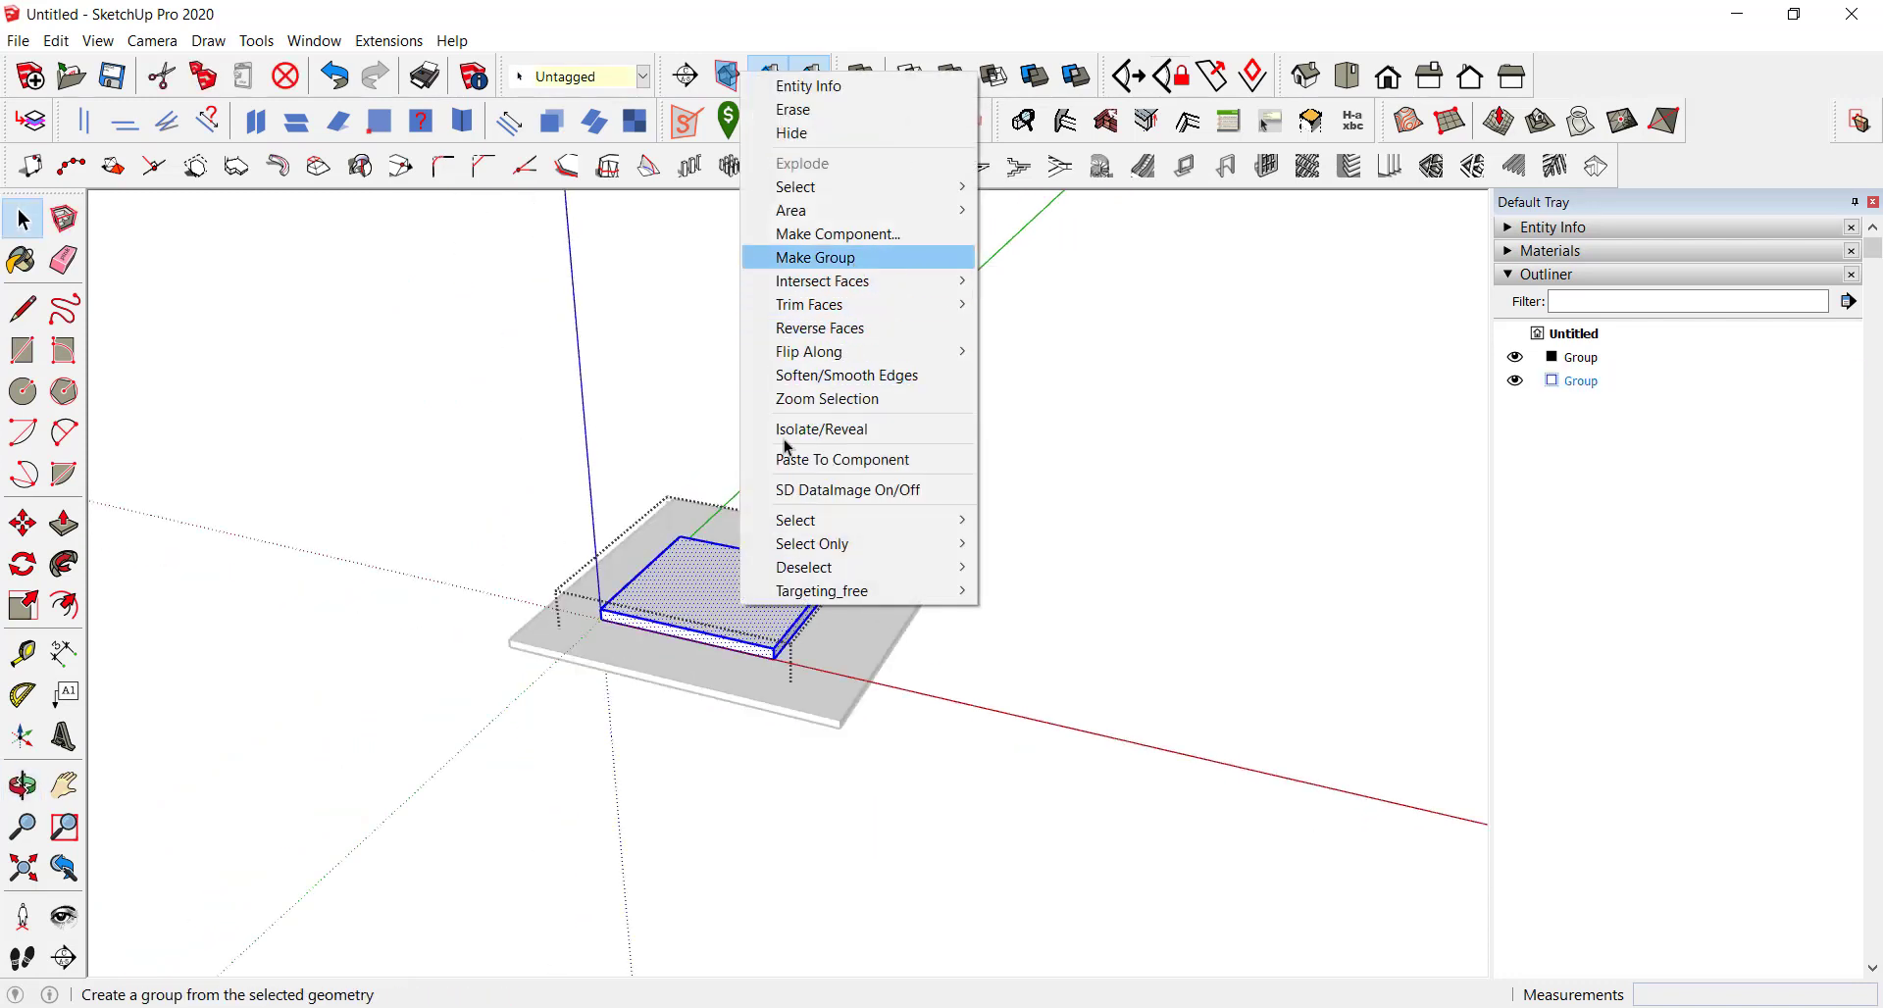
left_click(816, 257)
scroll(732, 561, "up", 2)
Step: Draw a small rectangle on the box top and raise it 0.27 m
key("r")
left_click(655, 619)
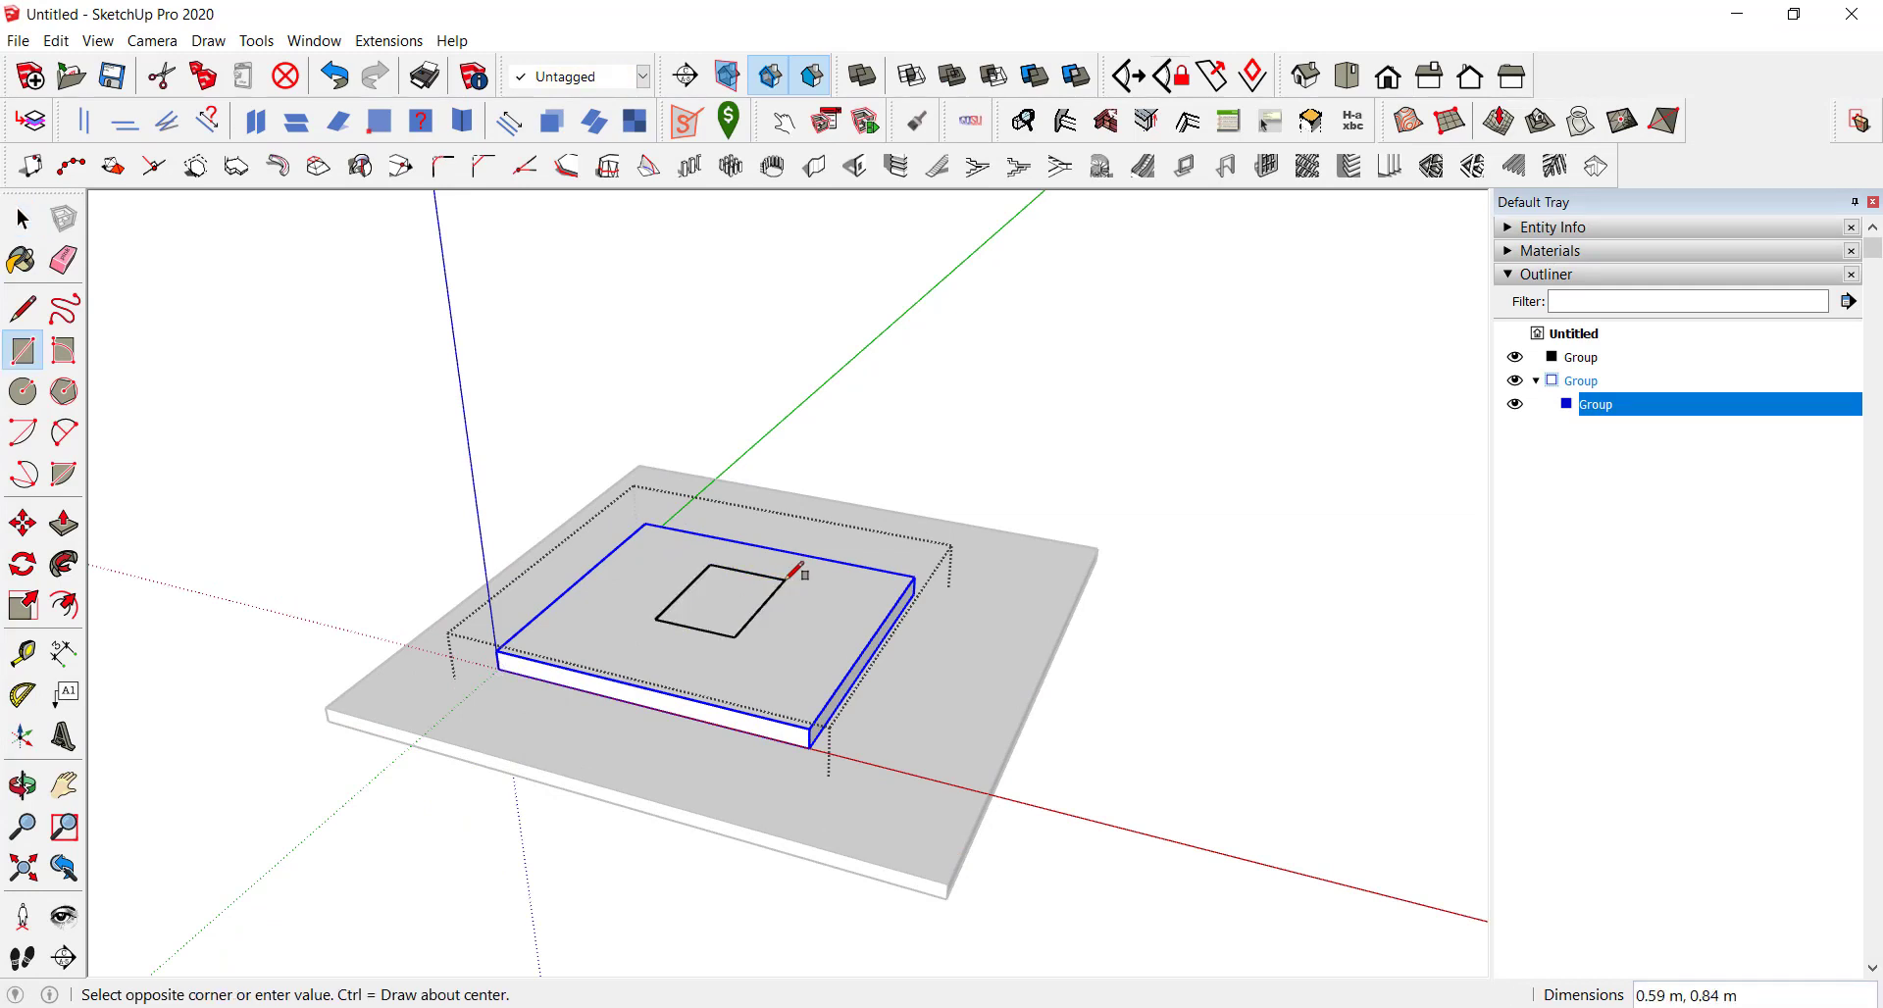
left_click(789, 567)
key("p")
left_click(743, 596)
left_click(732, 580)
key("space")
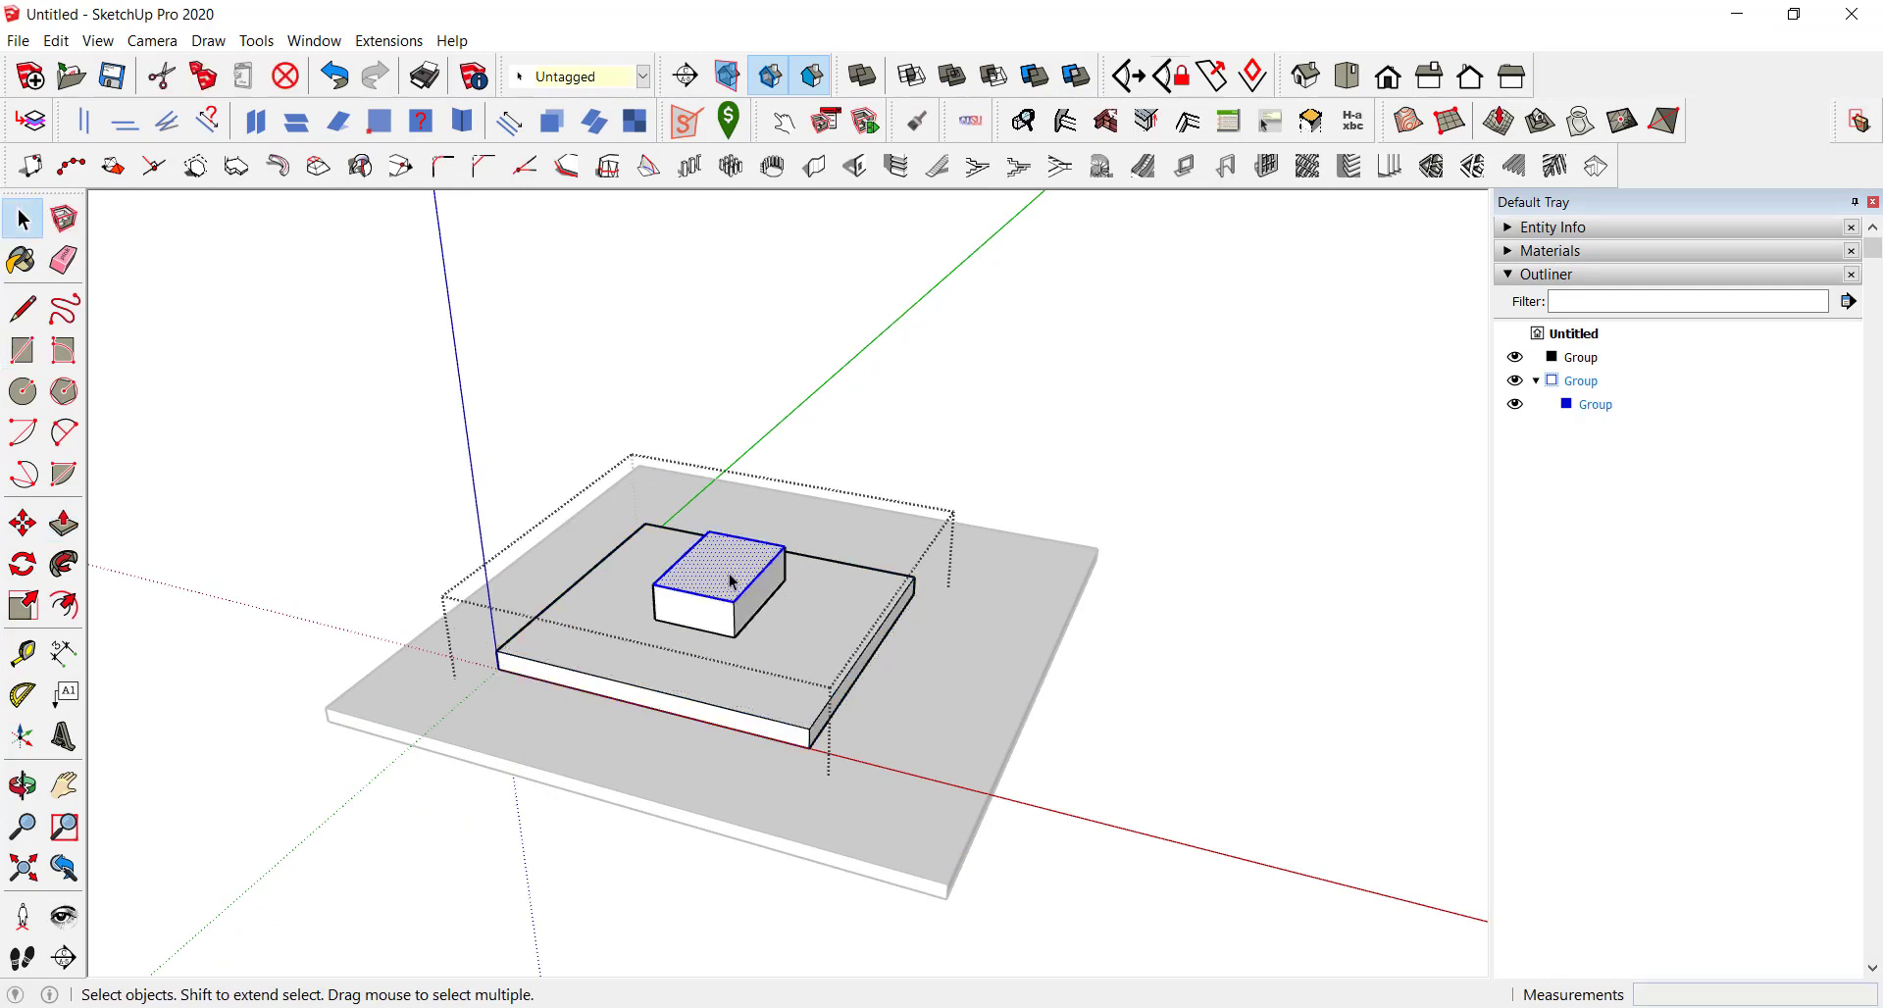
Step: Select the whole small box and make it a group
triple_click(734, 579)
right_click(733, 579)
key("Return")
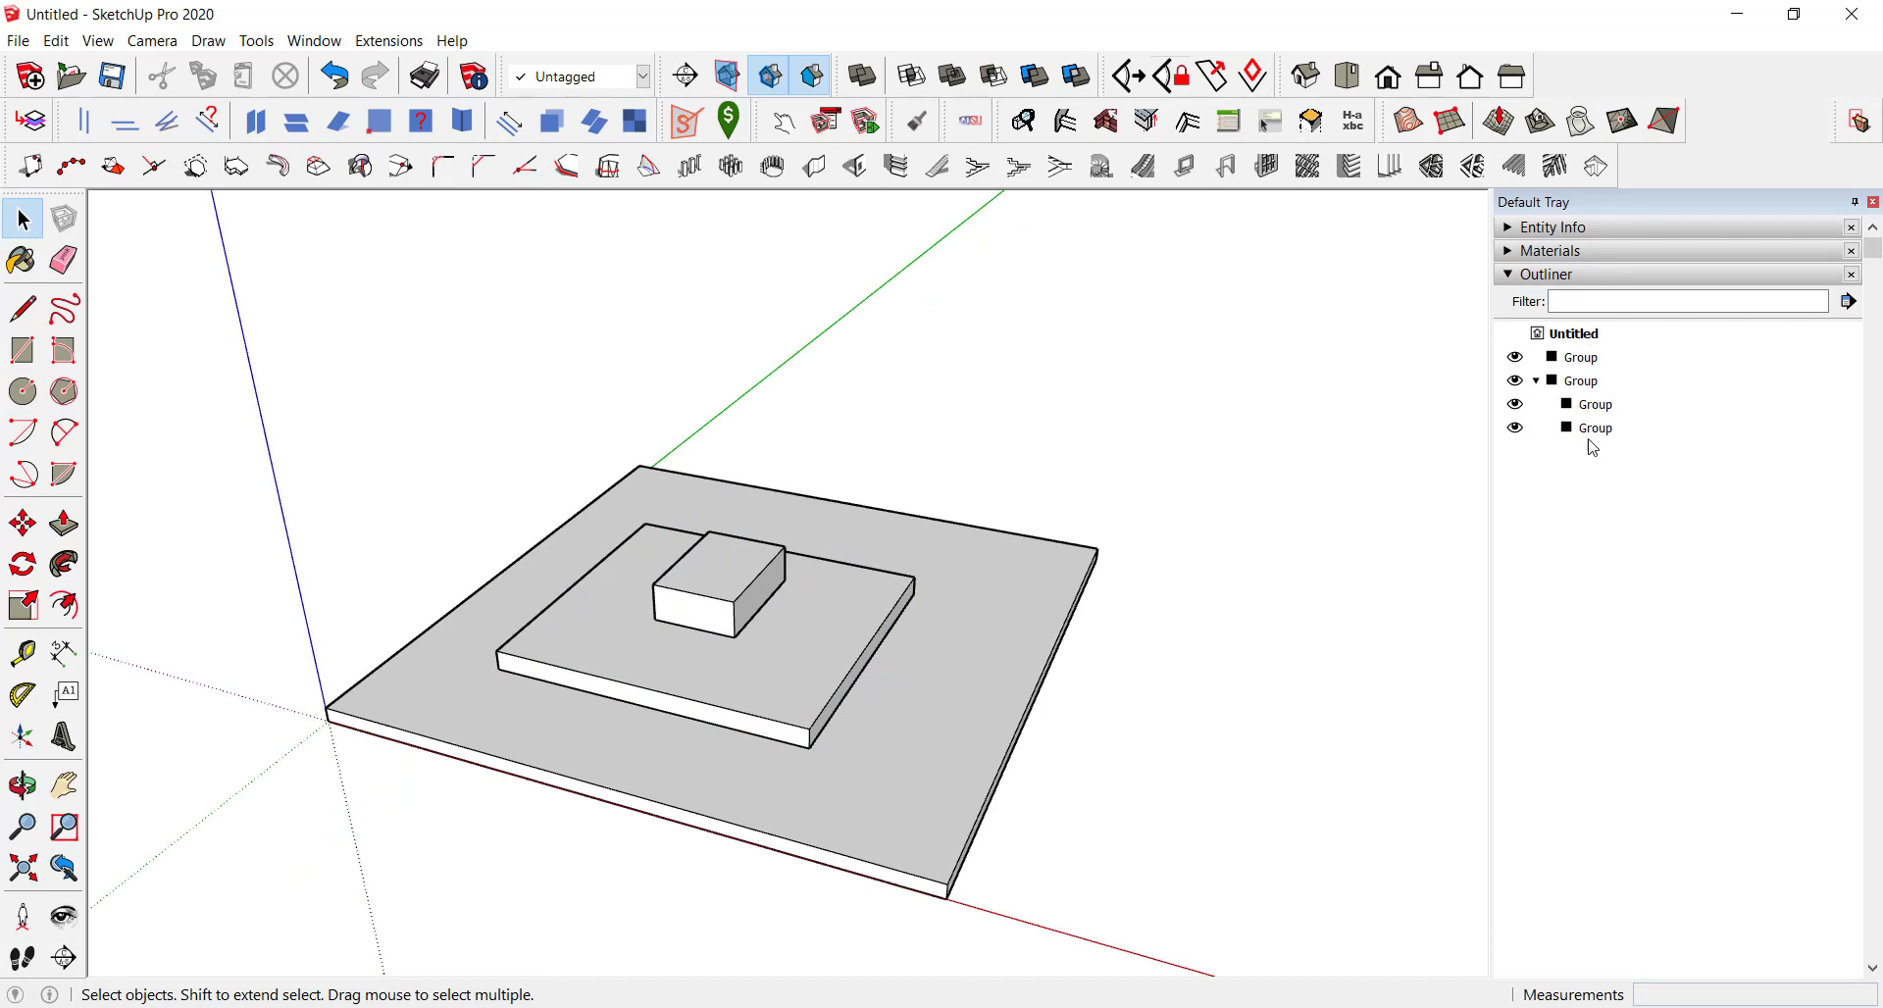
scroll(836, 797, "down", 3)
scroll(861, 788, "up", 1)
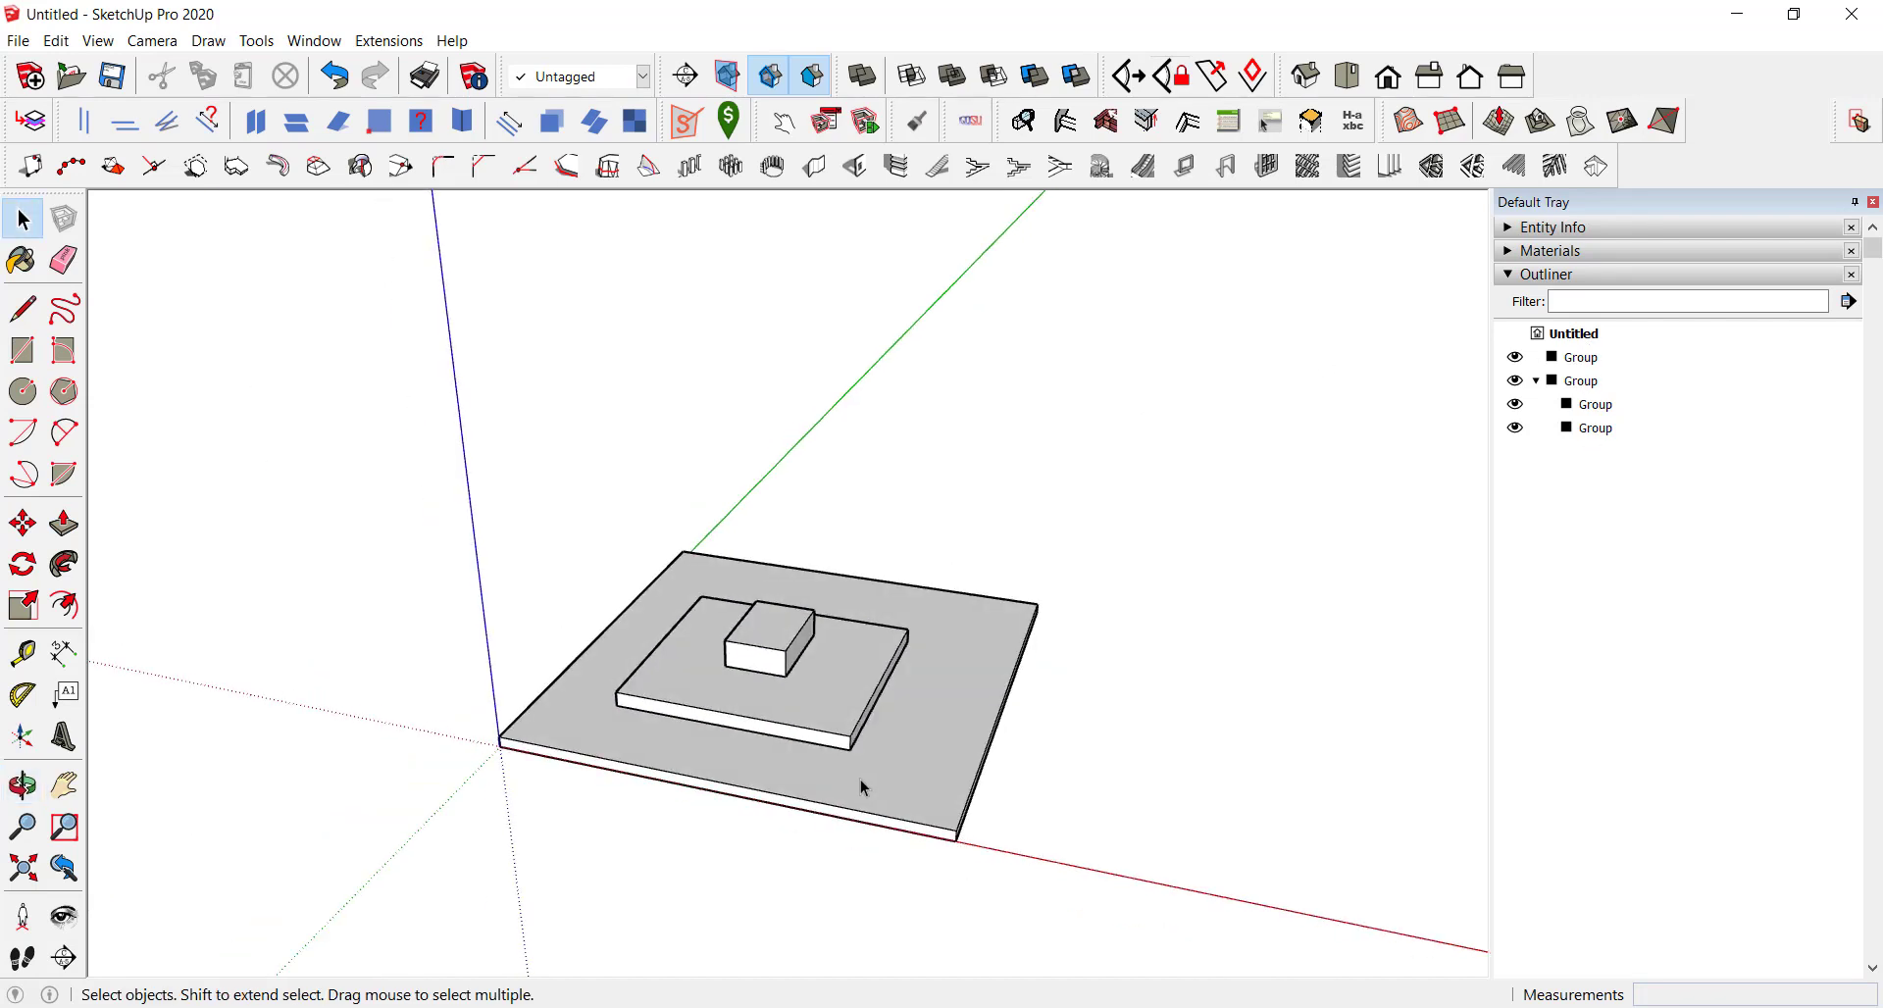
scroll(963, 816, "up", 1)
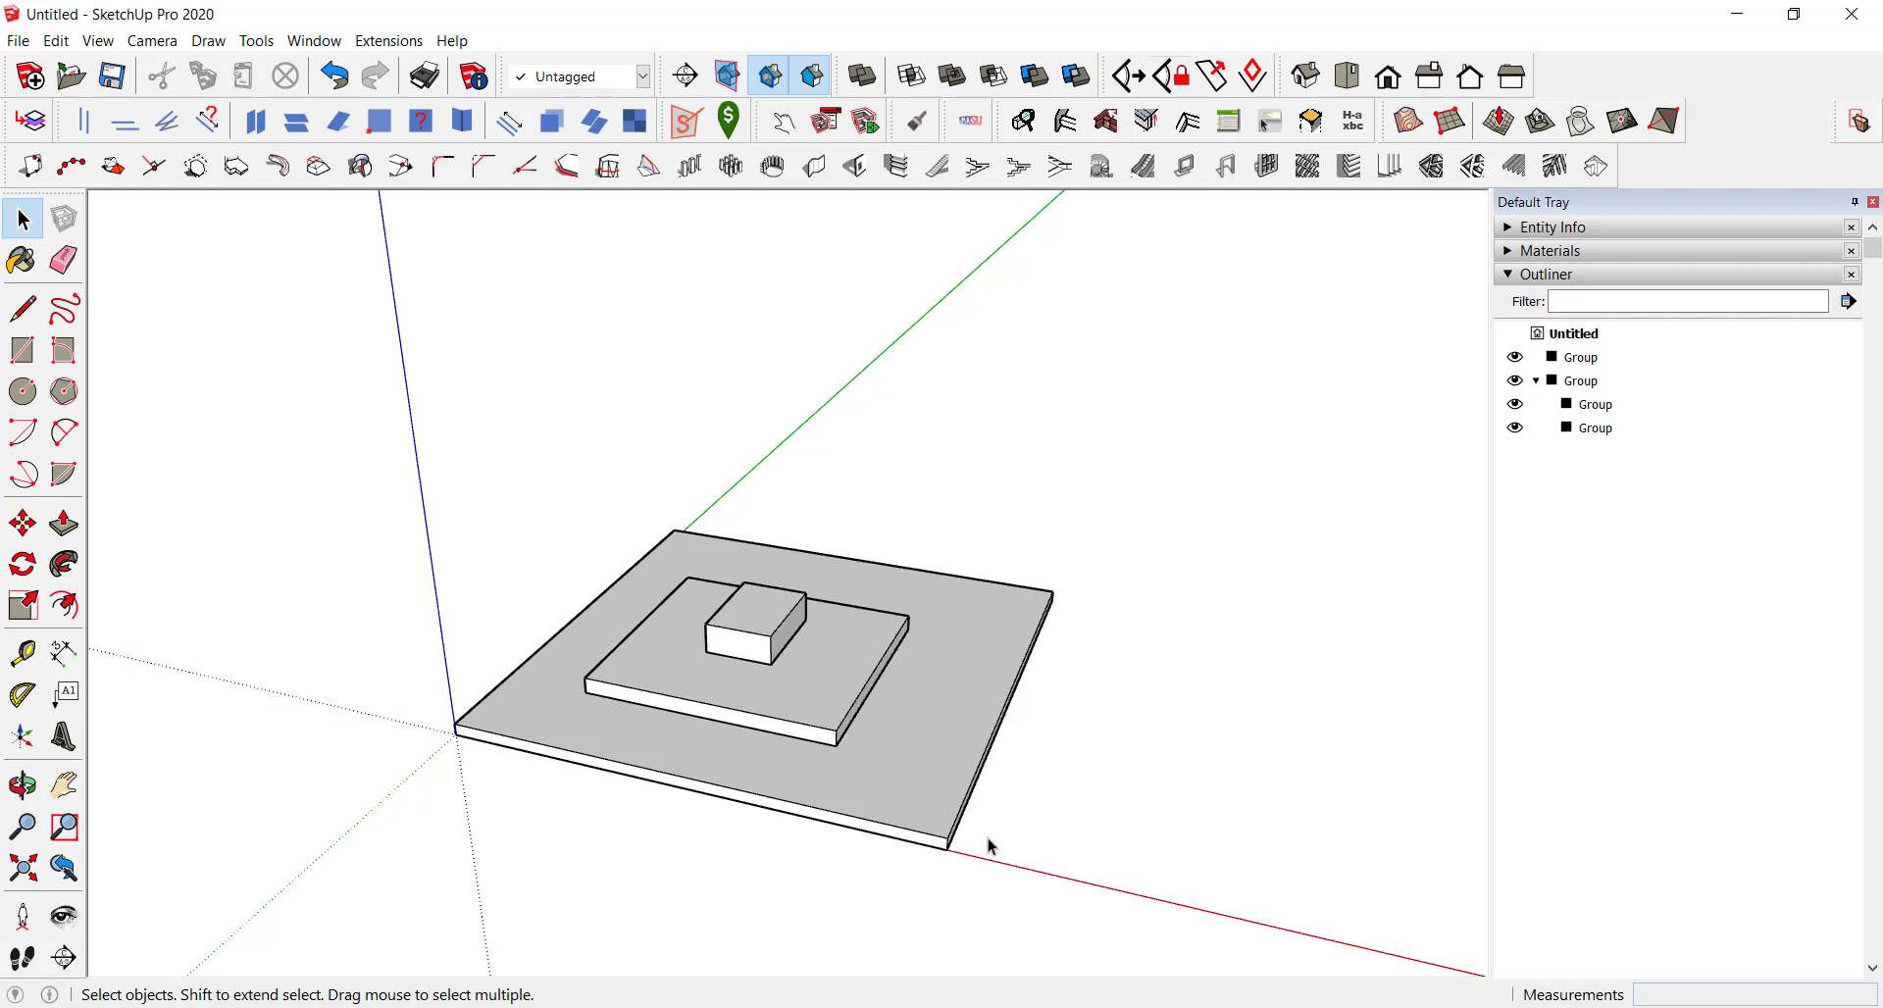
Step: Collapse the groups panel, open Scenes, and add Scene 1 from the current view
left_click(1547, 276)
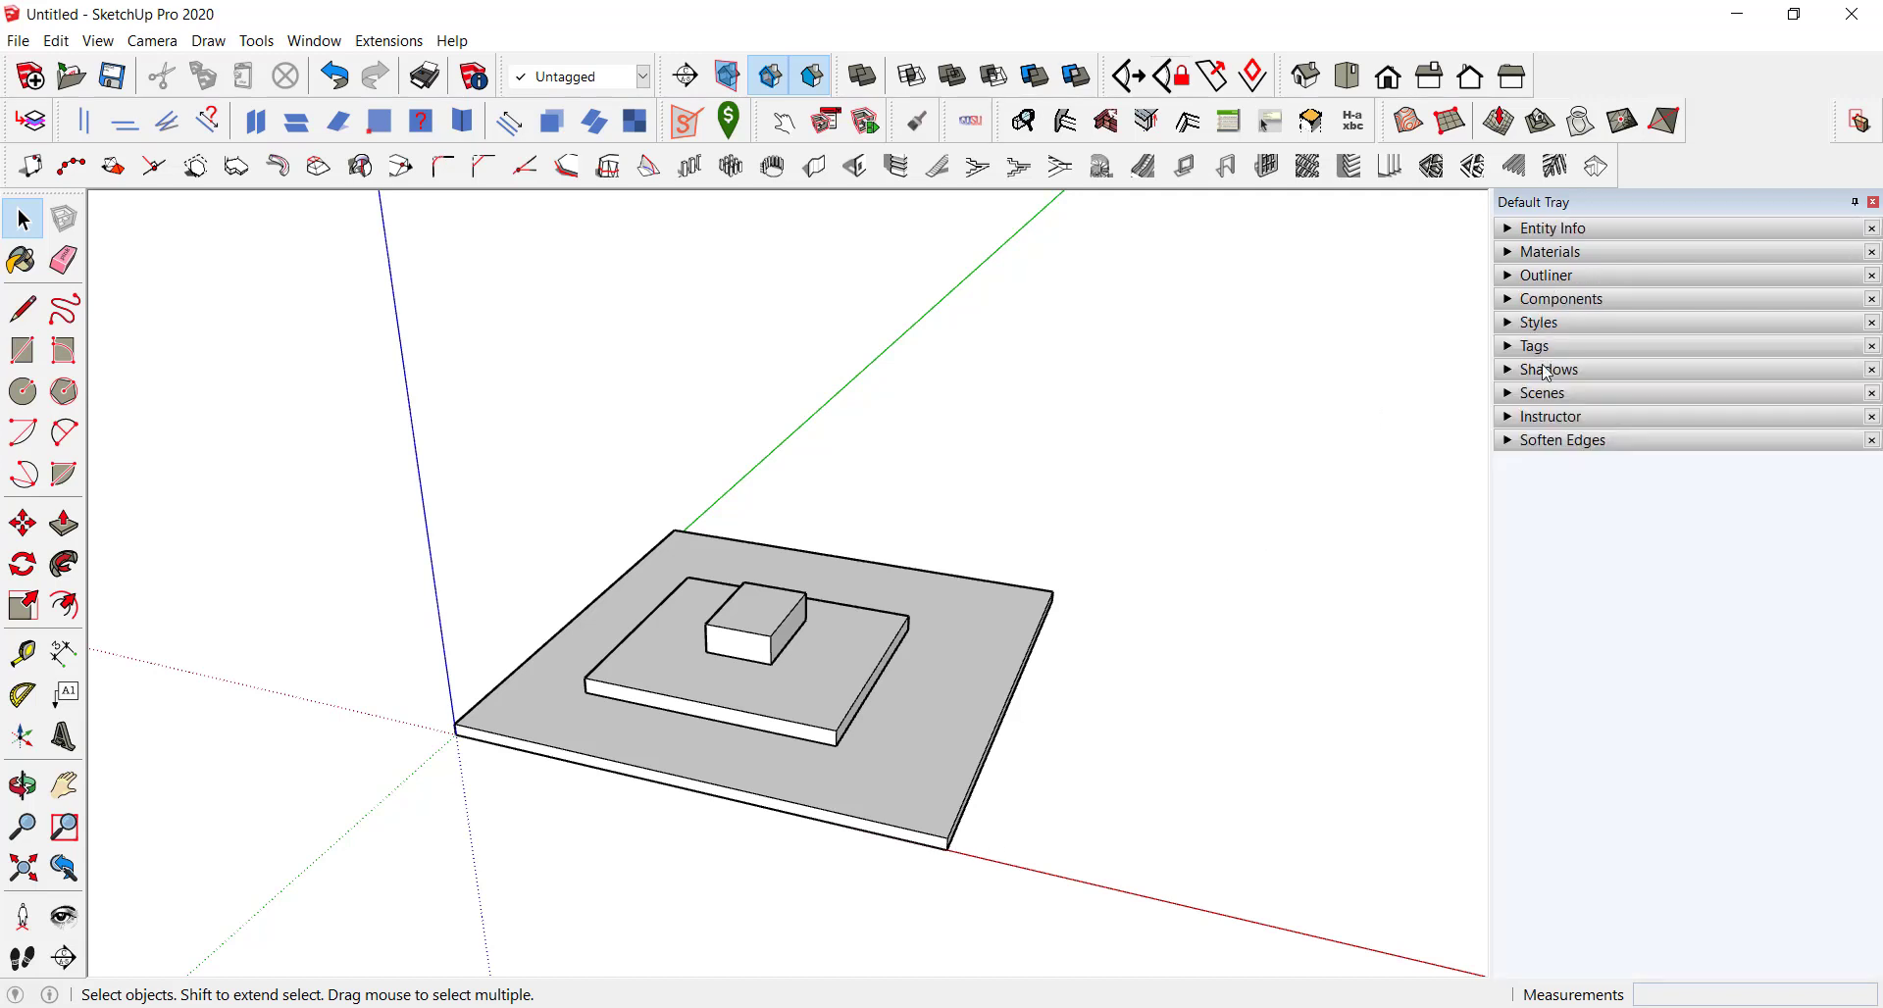
left_click(1542, 393)
left_click(1535, 421)
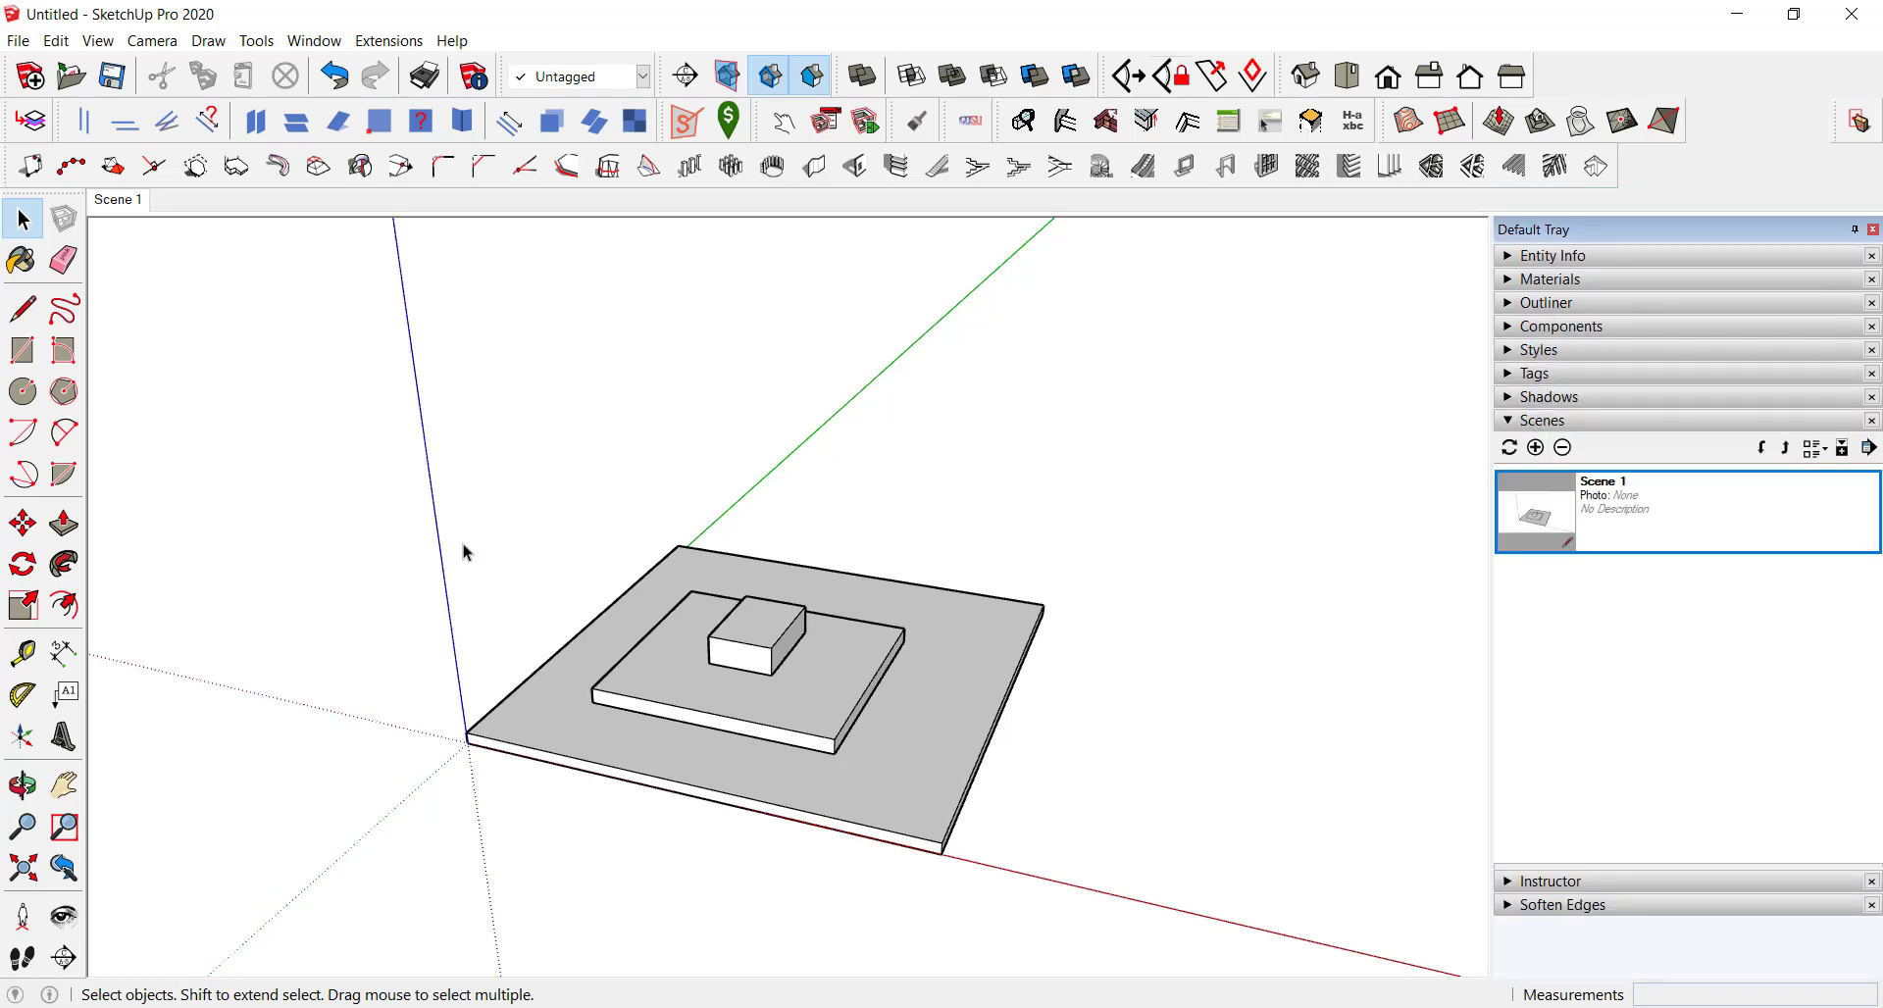
Step: Inside the middle slab group, hide the small box on top
middle_click_drag(466, 552, 639, 727)
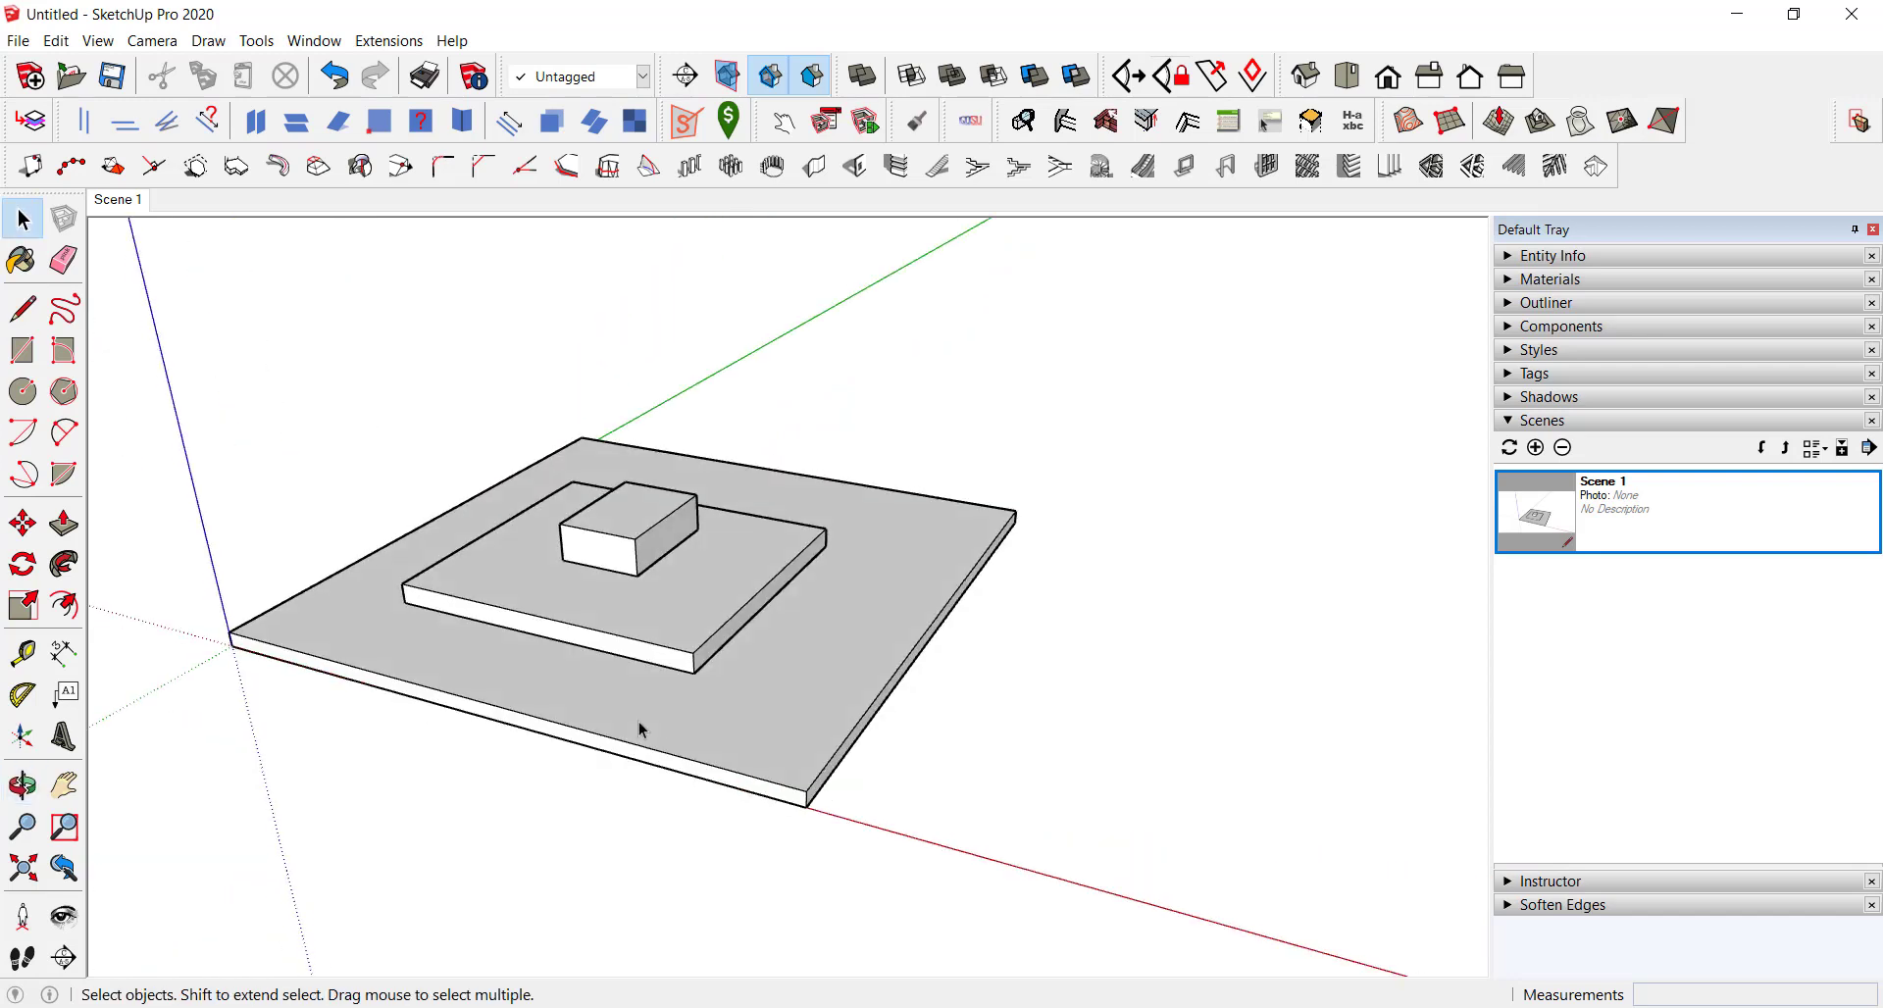
double_click(661, 587)
scroll(618, 557, "up", 3)
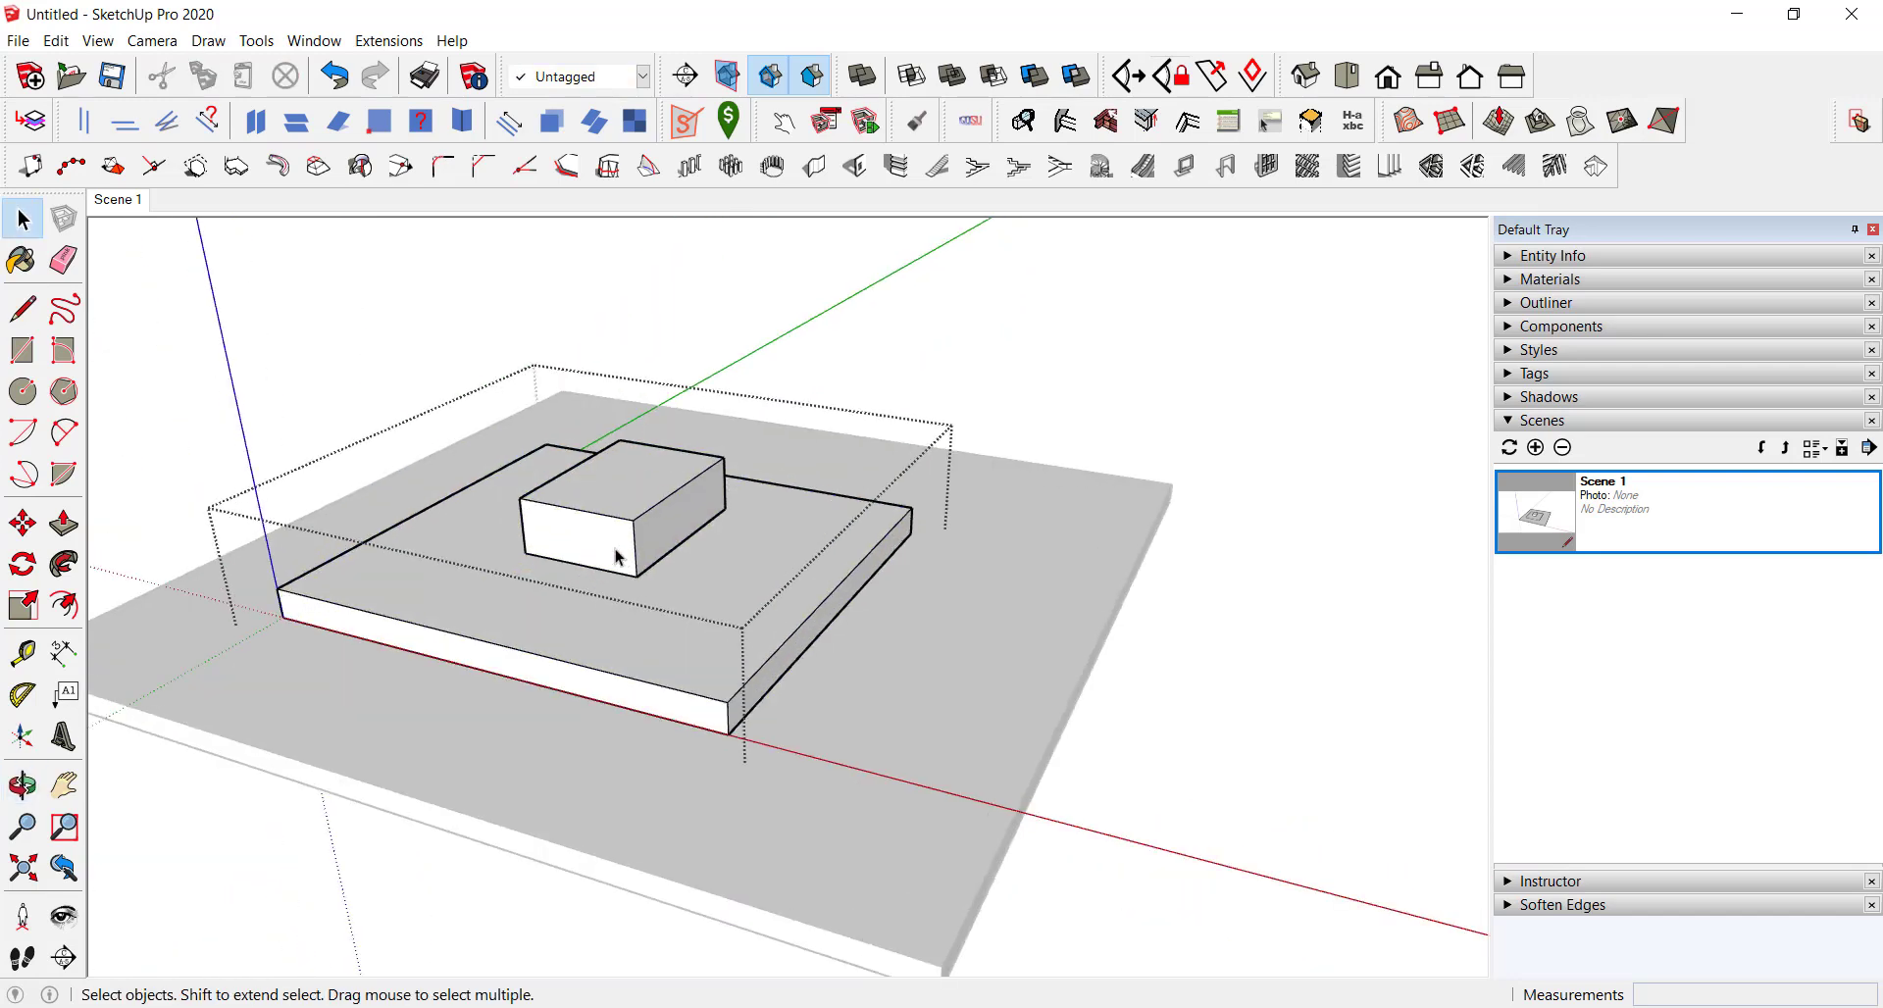
left_click(617, 558)
right_click(617, 557)
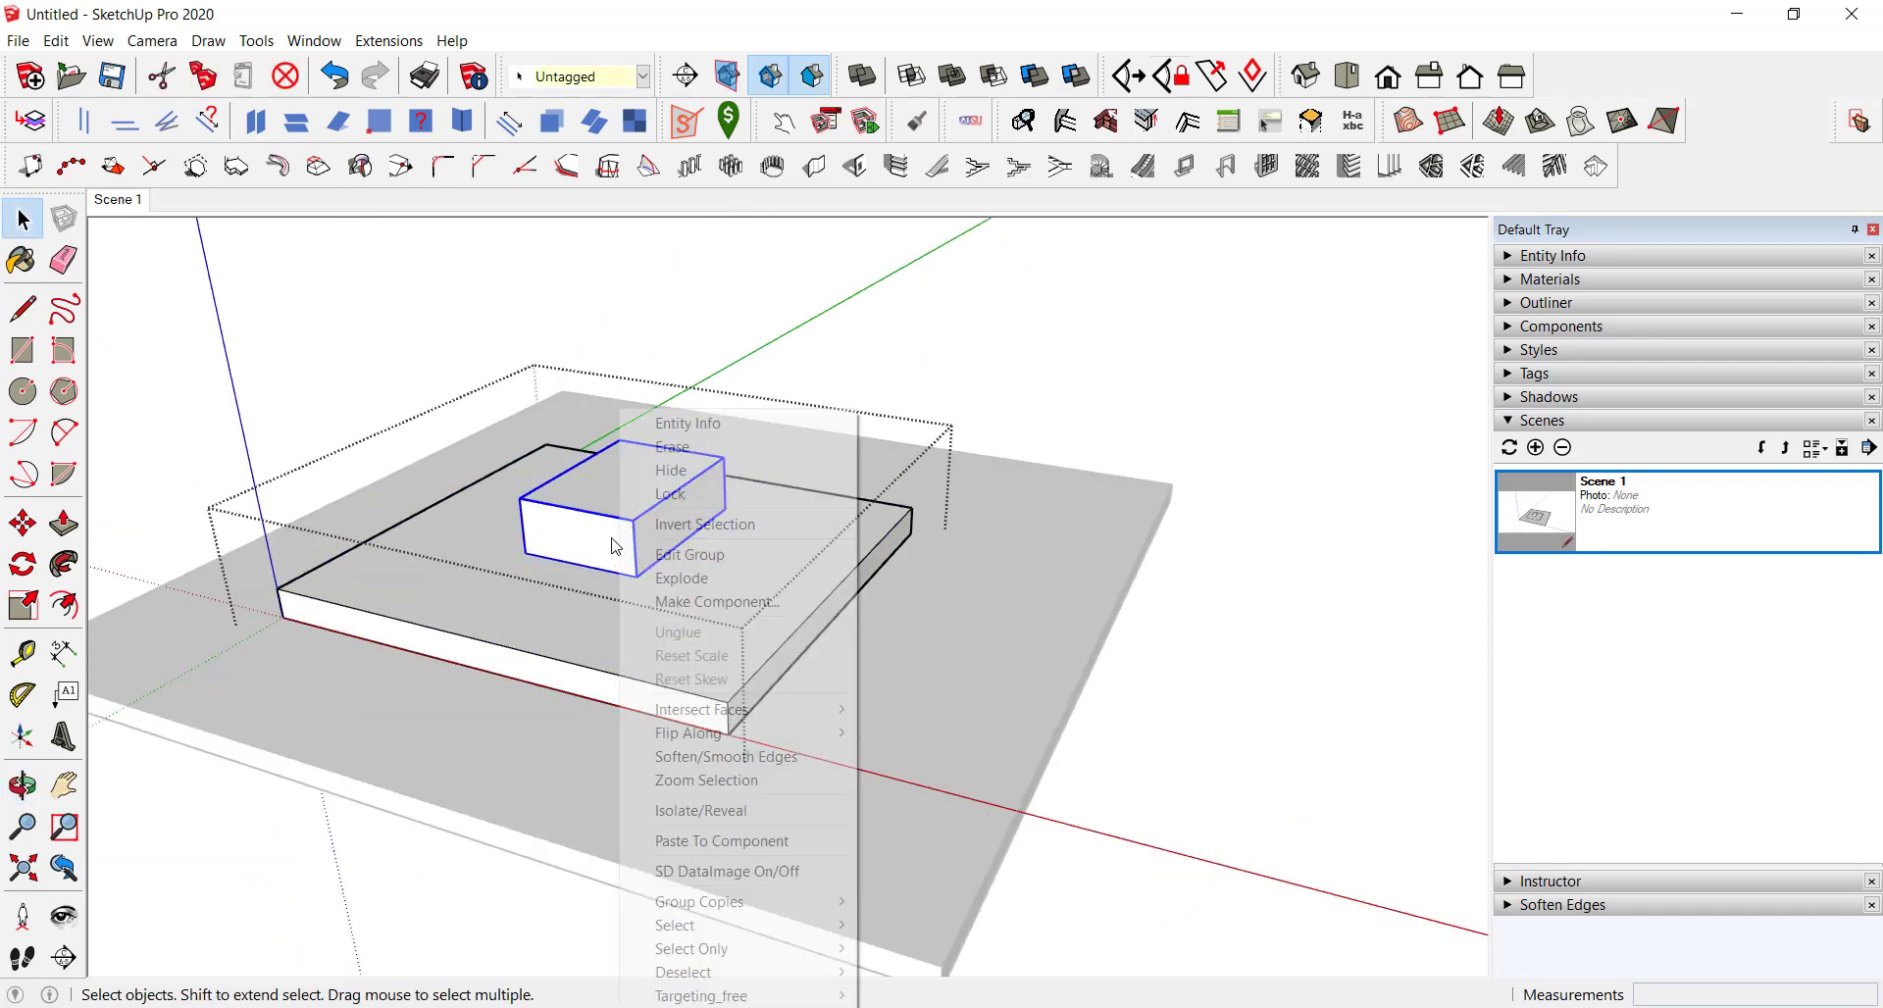
left_click(671, 471)
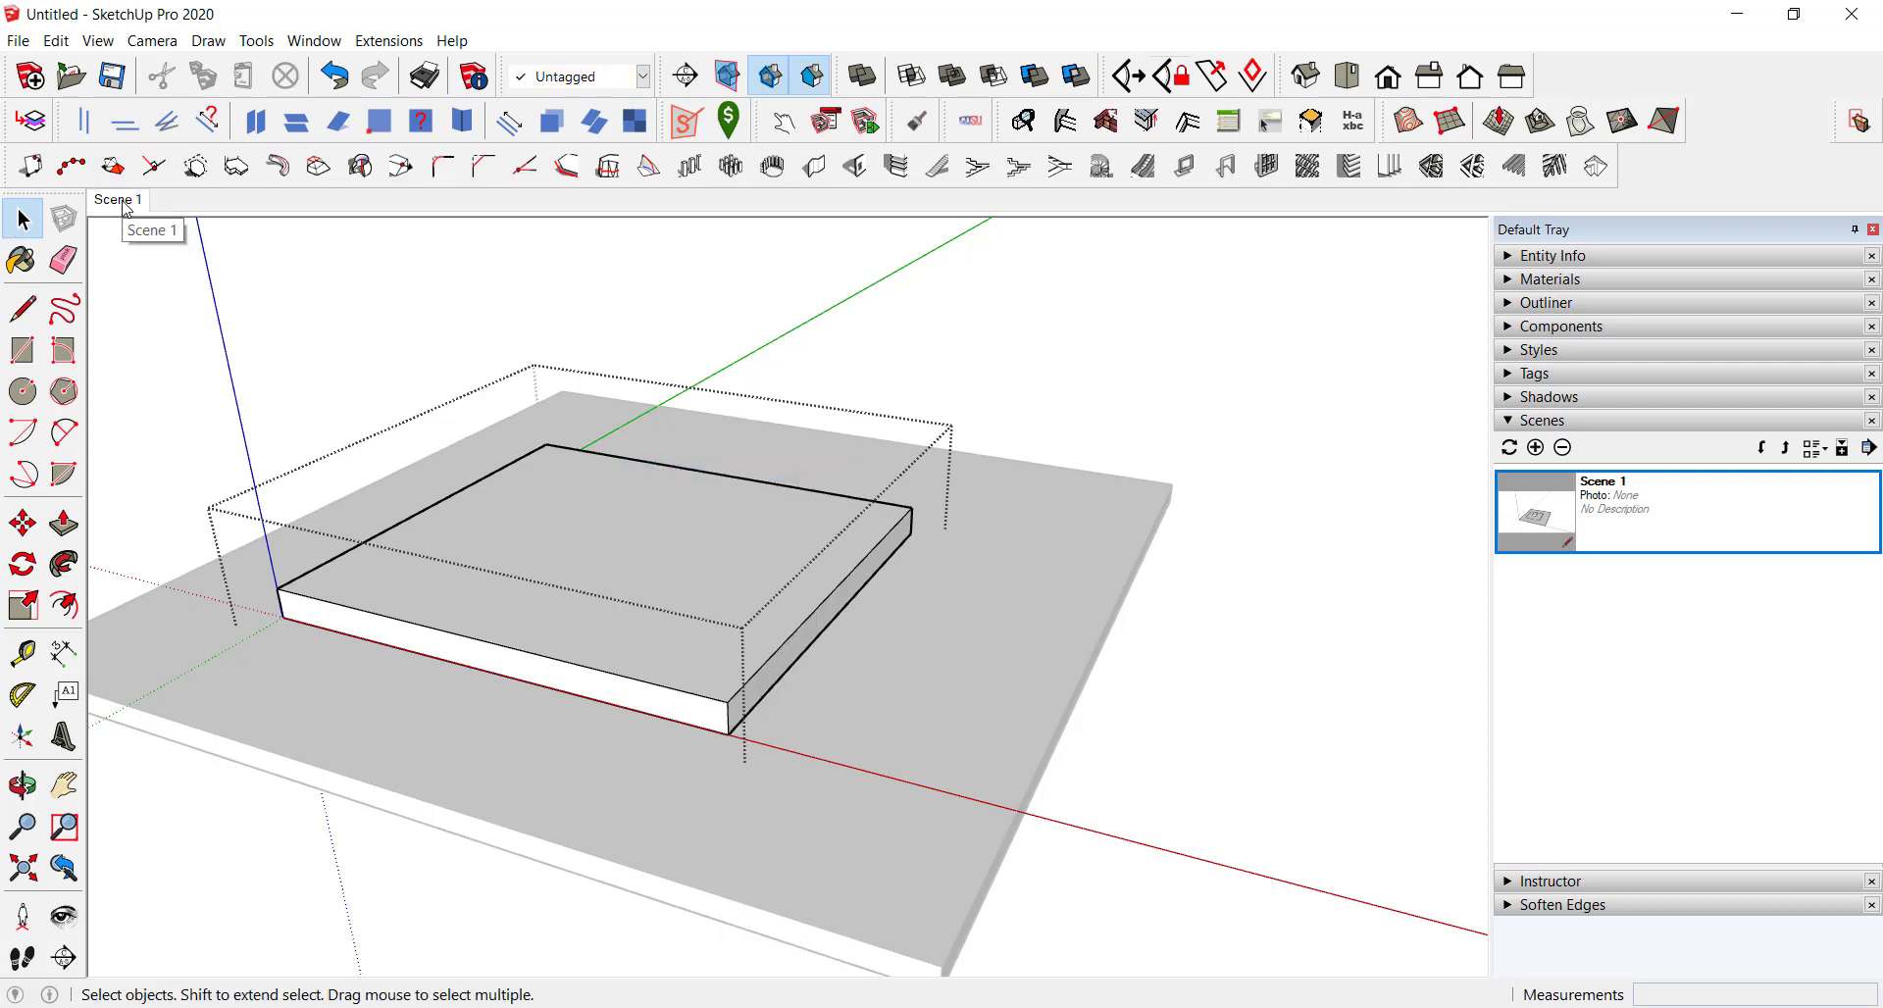
Step: Add Scene 2 from the Scene 1 tab menu with the small box hidden
right_click(124, 206)
left_click(156, 269)
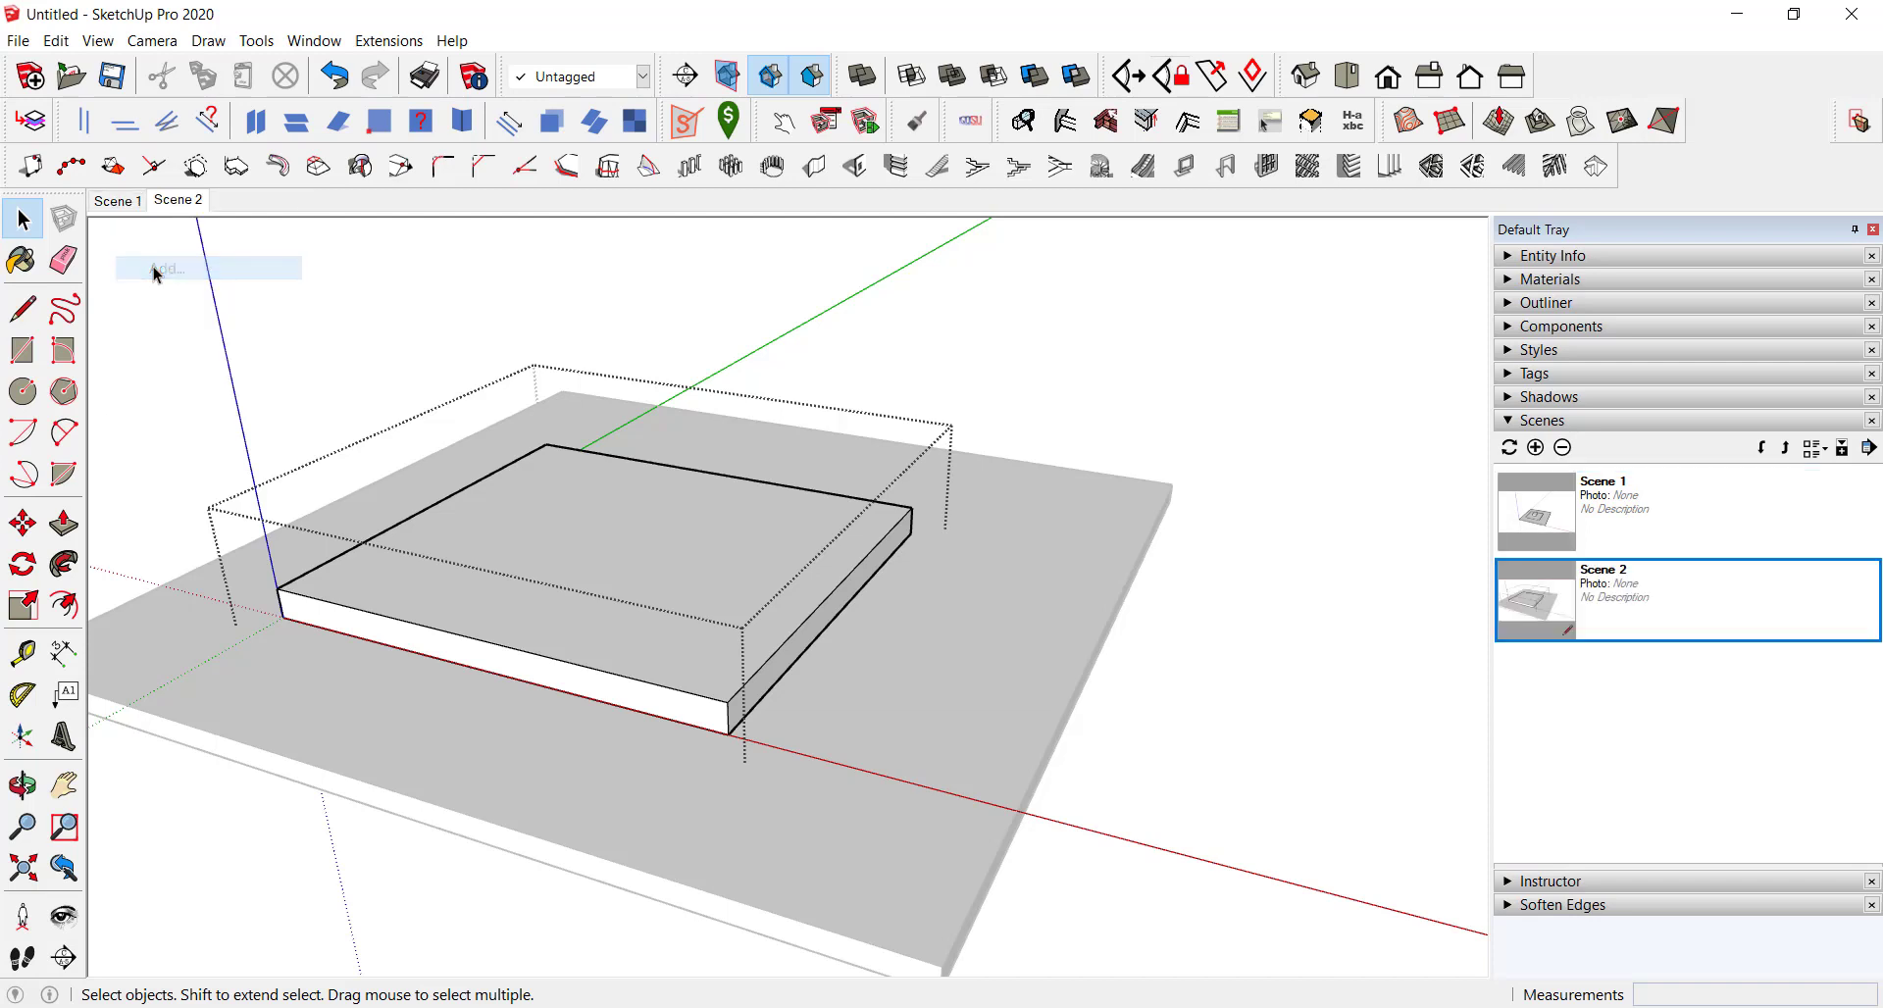
scroll(634, 520, "down", 3)
Step: Switch back and forth between Scene 1 and Scene 2 to compare them
left_click(634, 519)
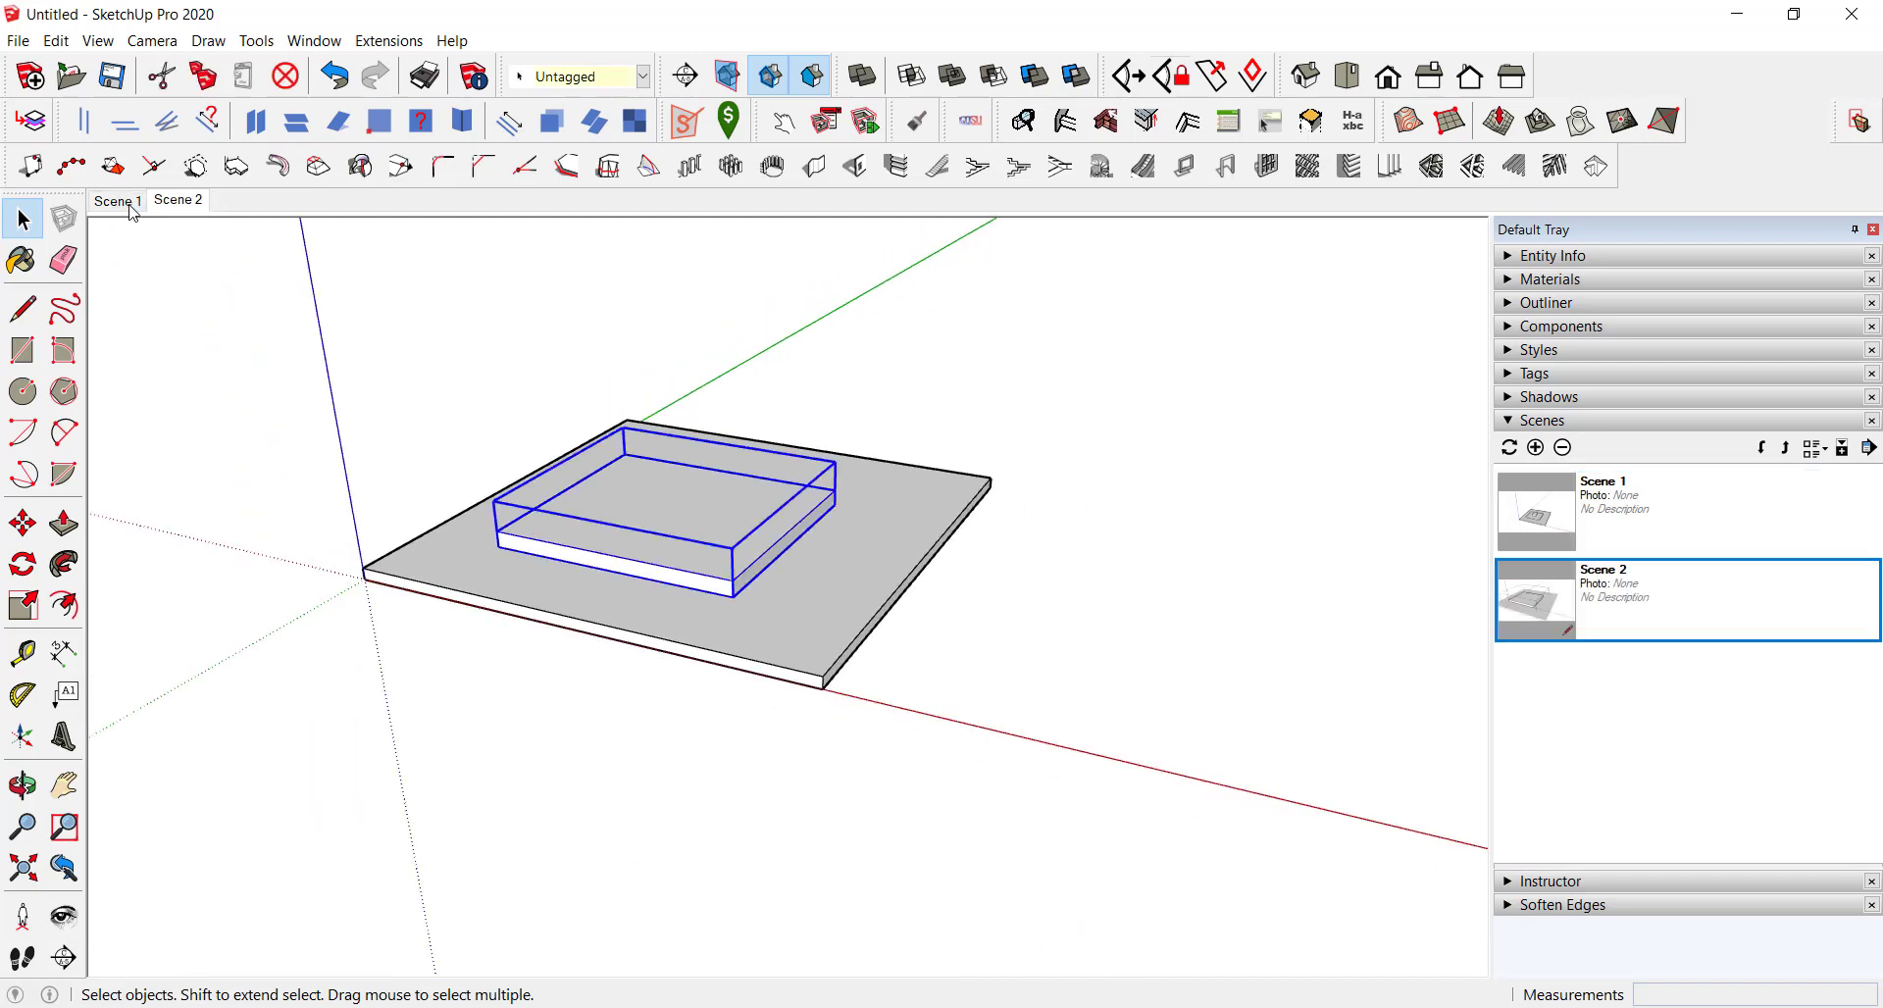
left_click(123, 206)
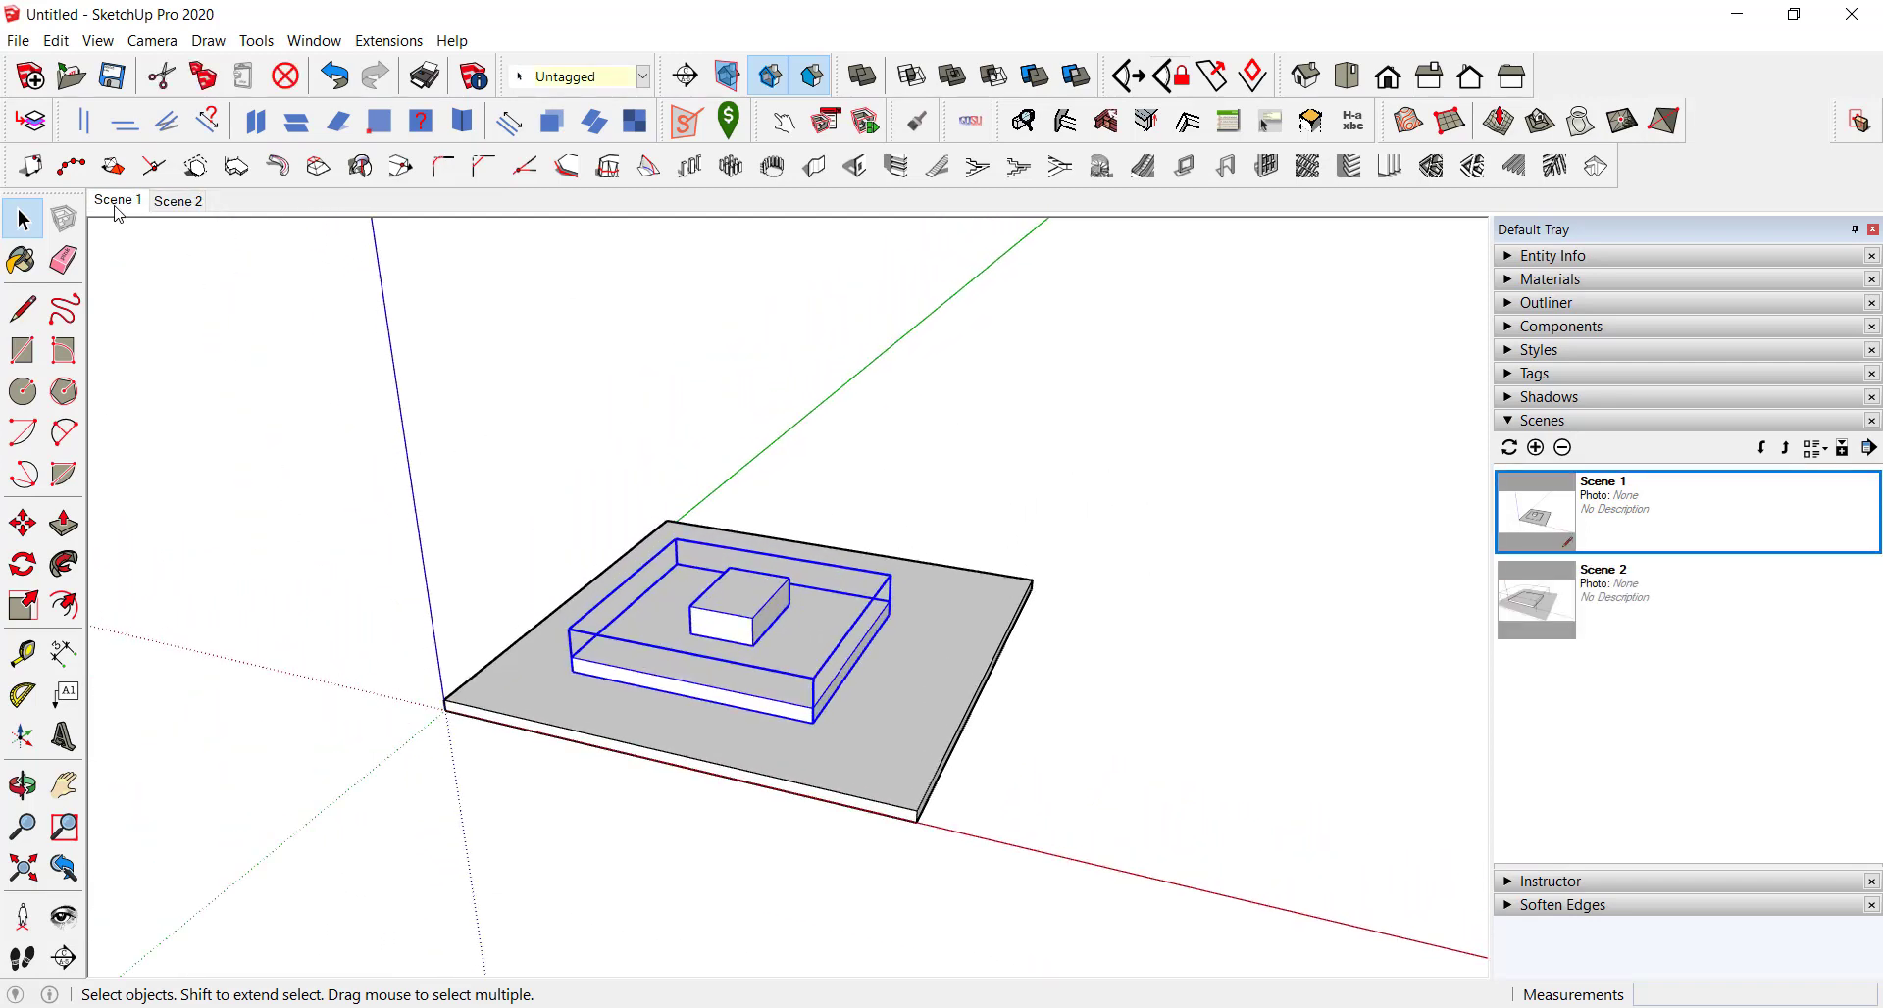
left_click(174, 206)
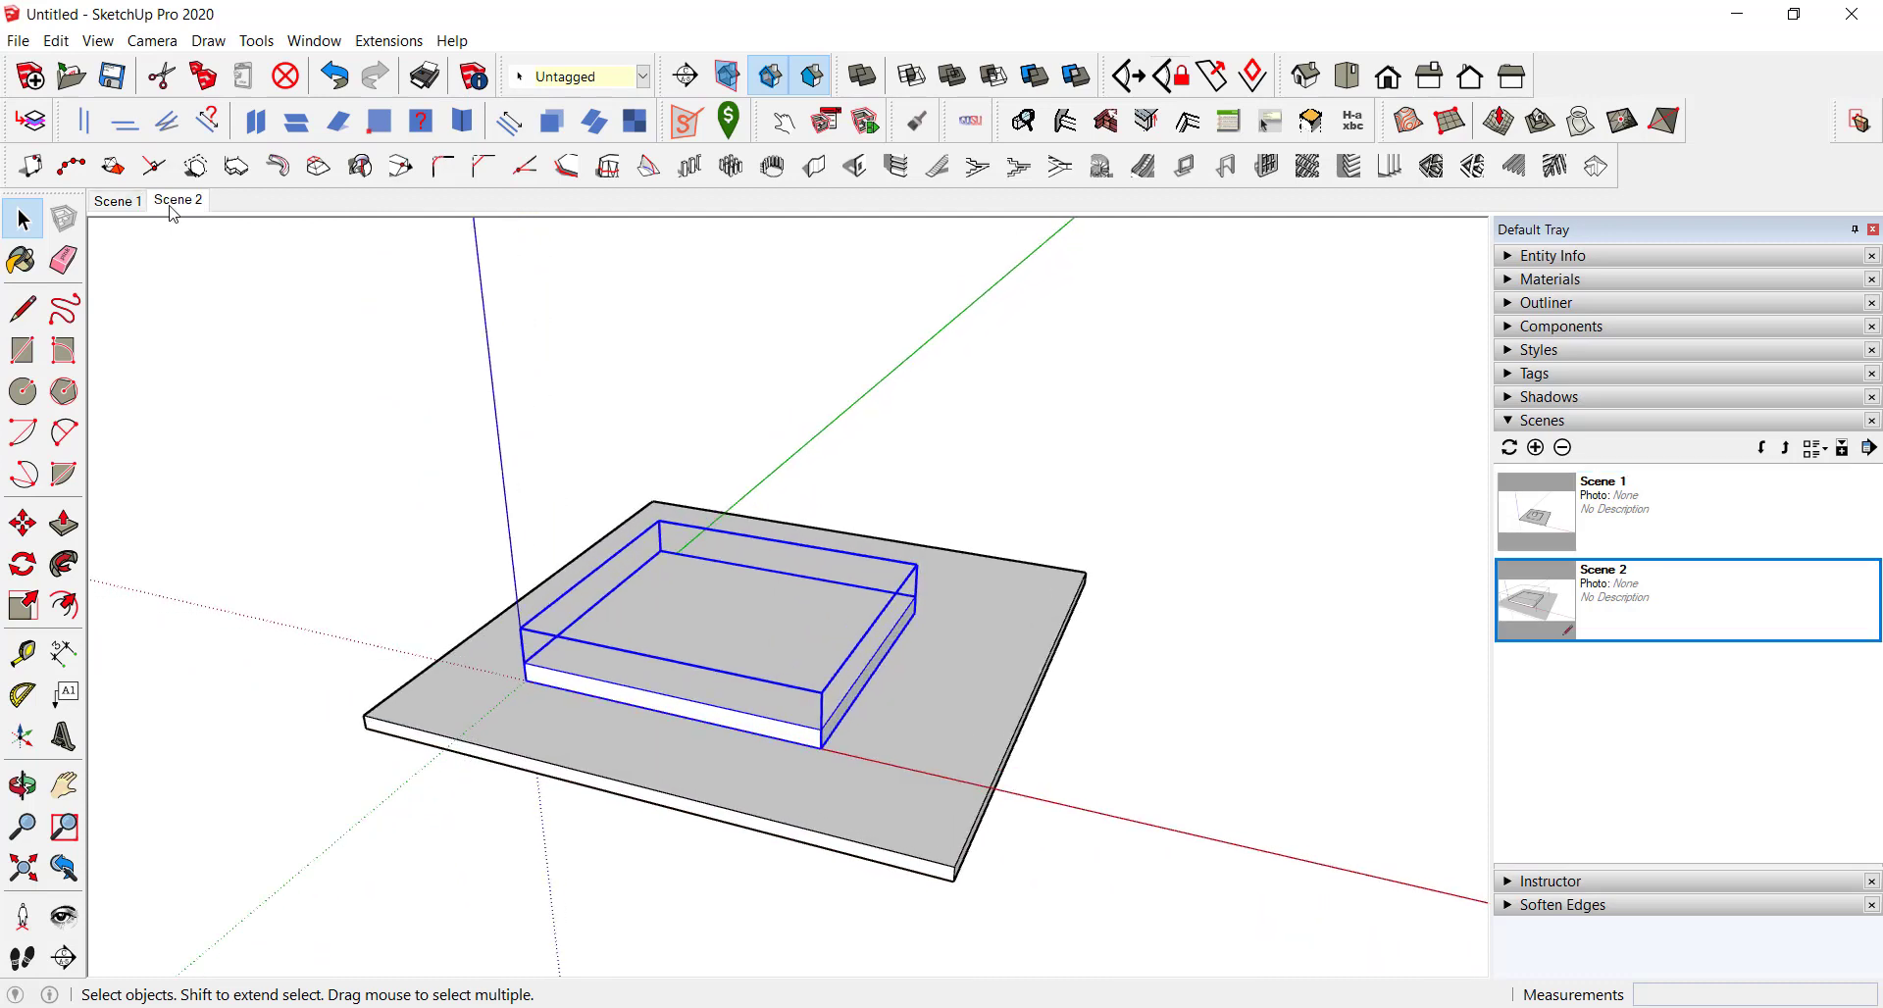
left_click(115, 206)
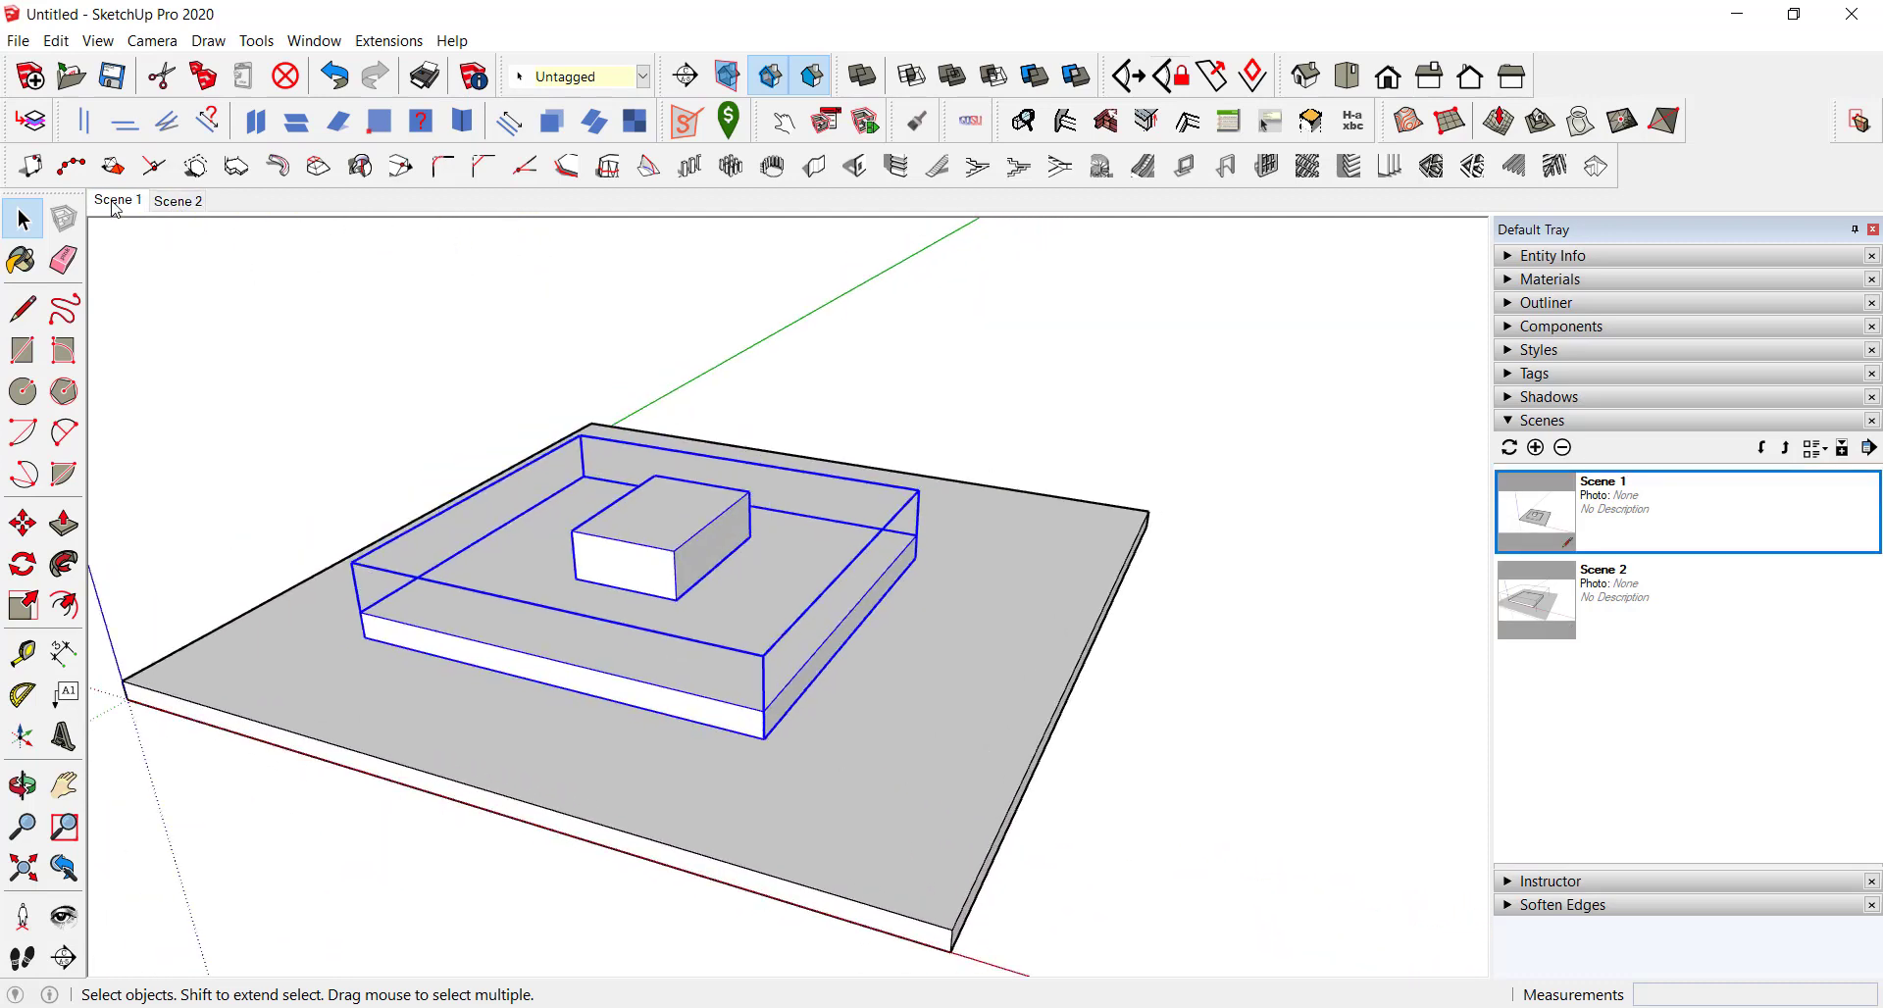
left_click(176, 202)
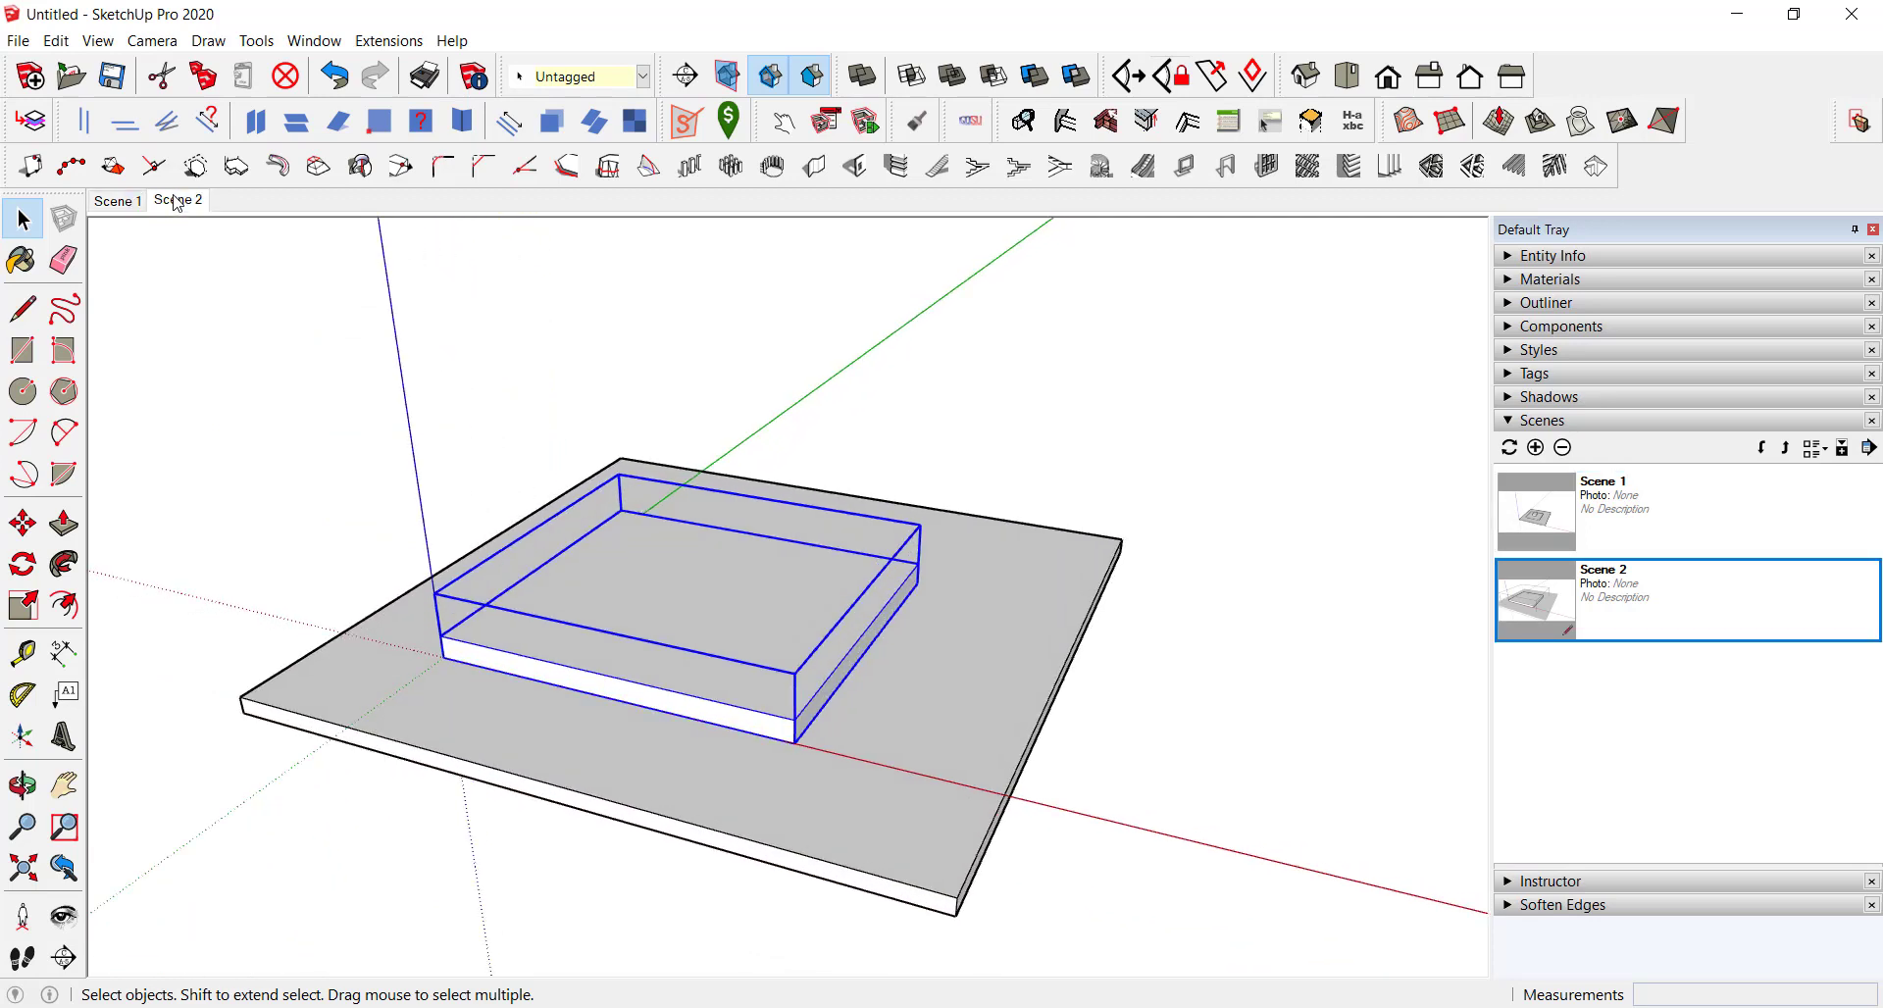
left_click(323, 346)
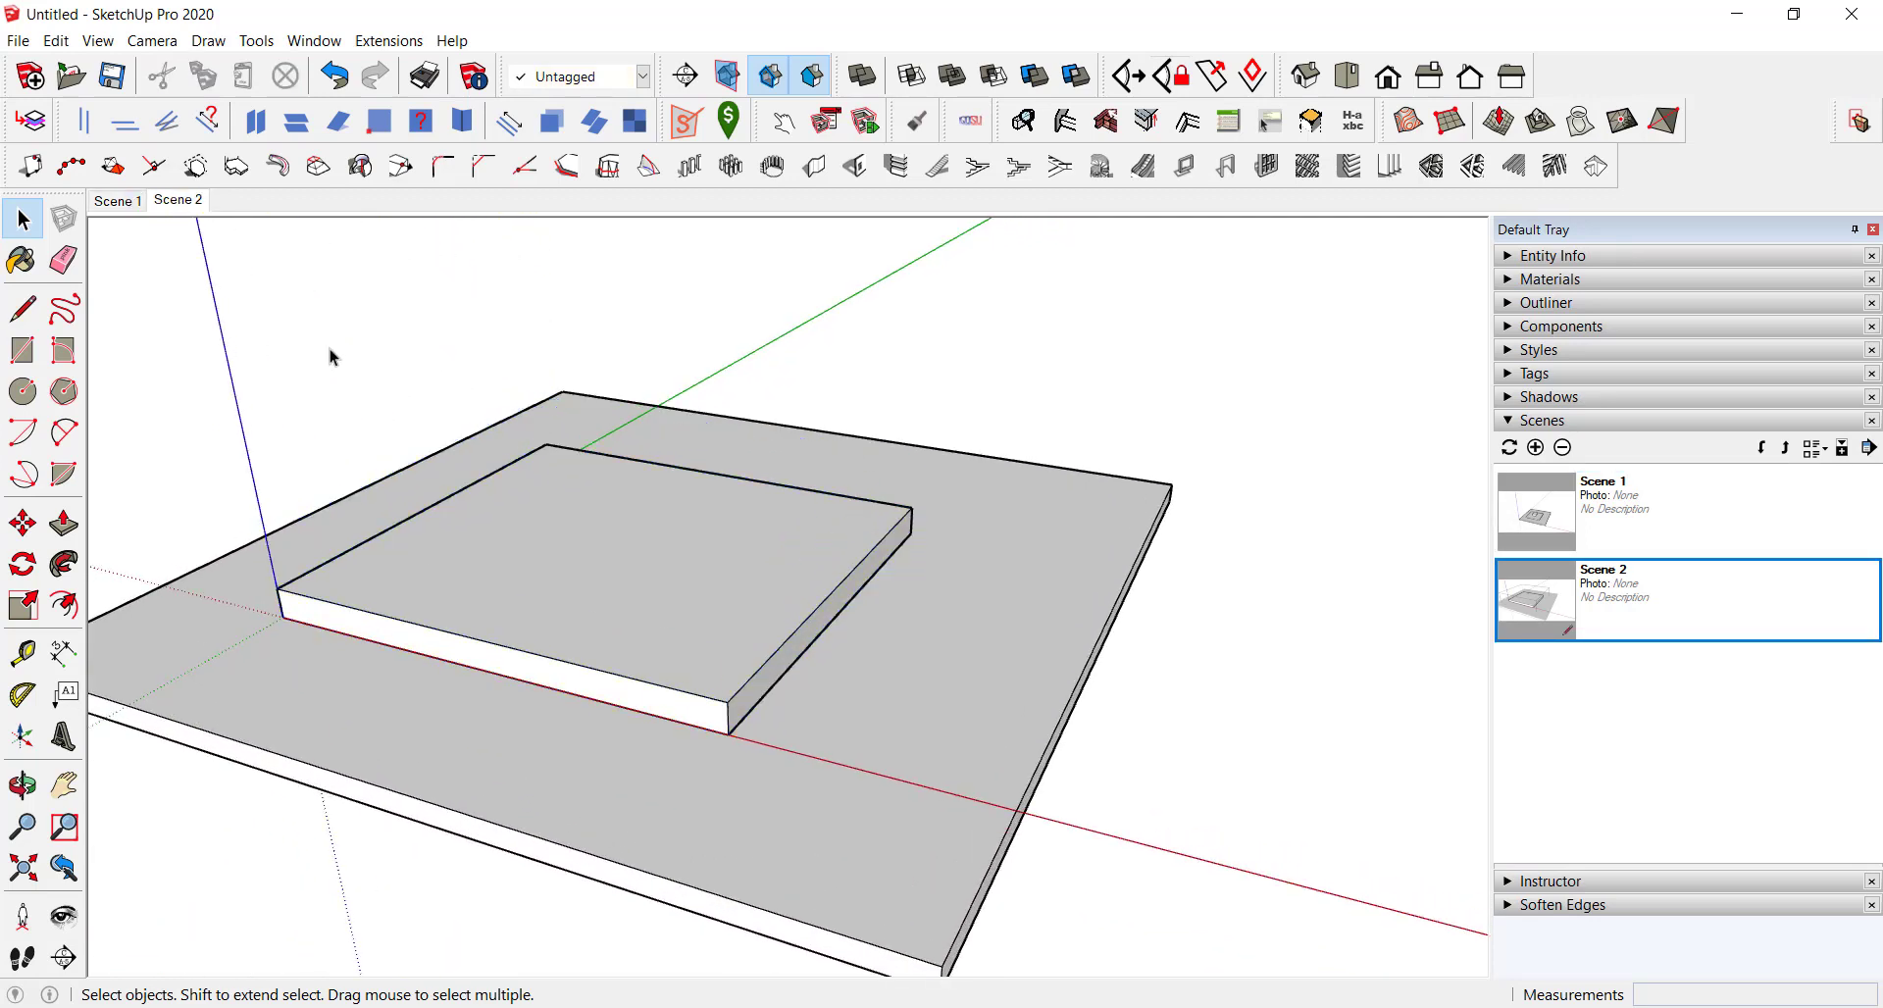
left_click(115, 204)
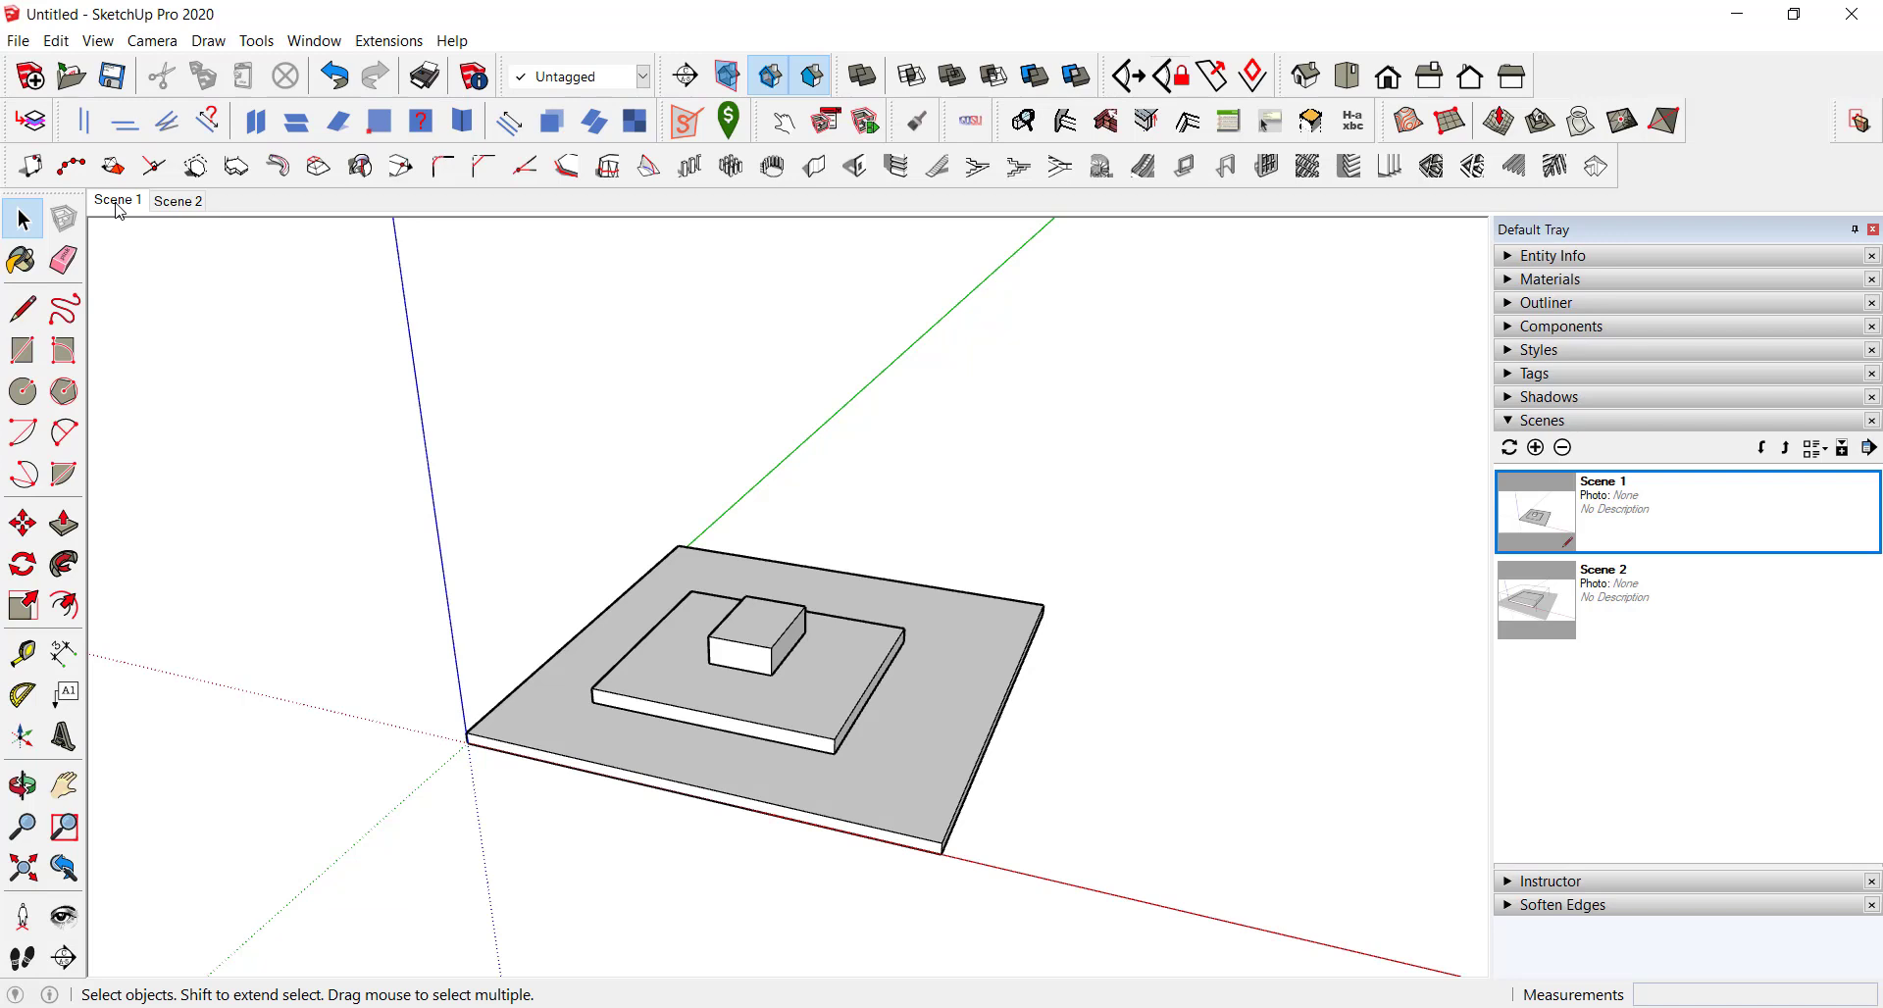
left_click(170, 202)
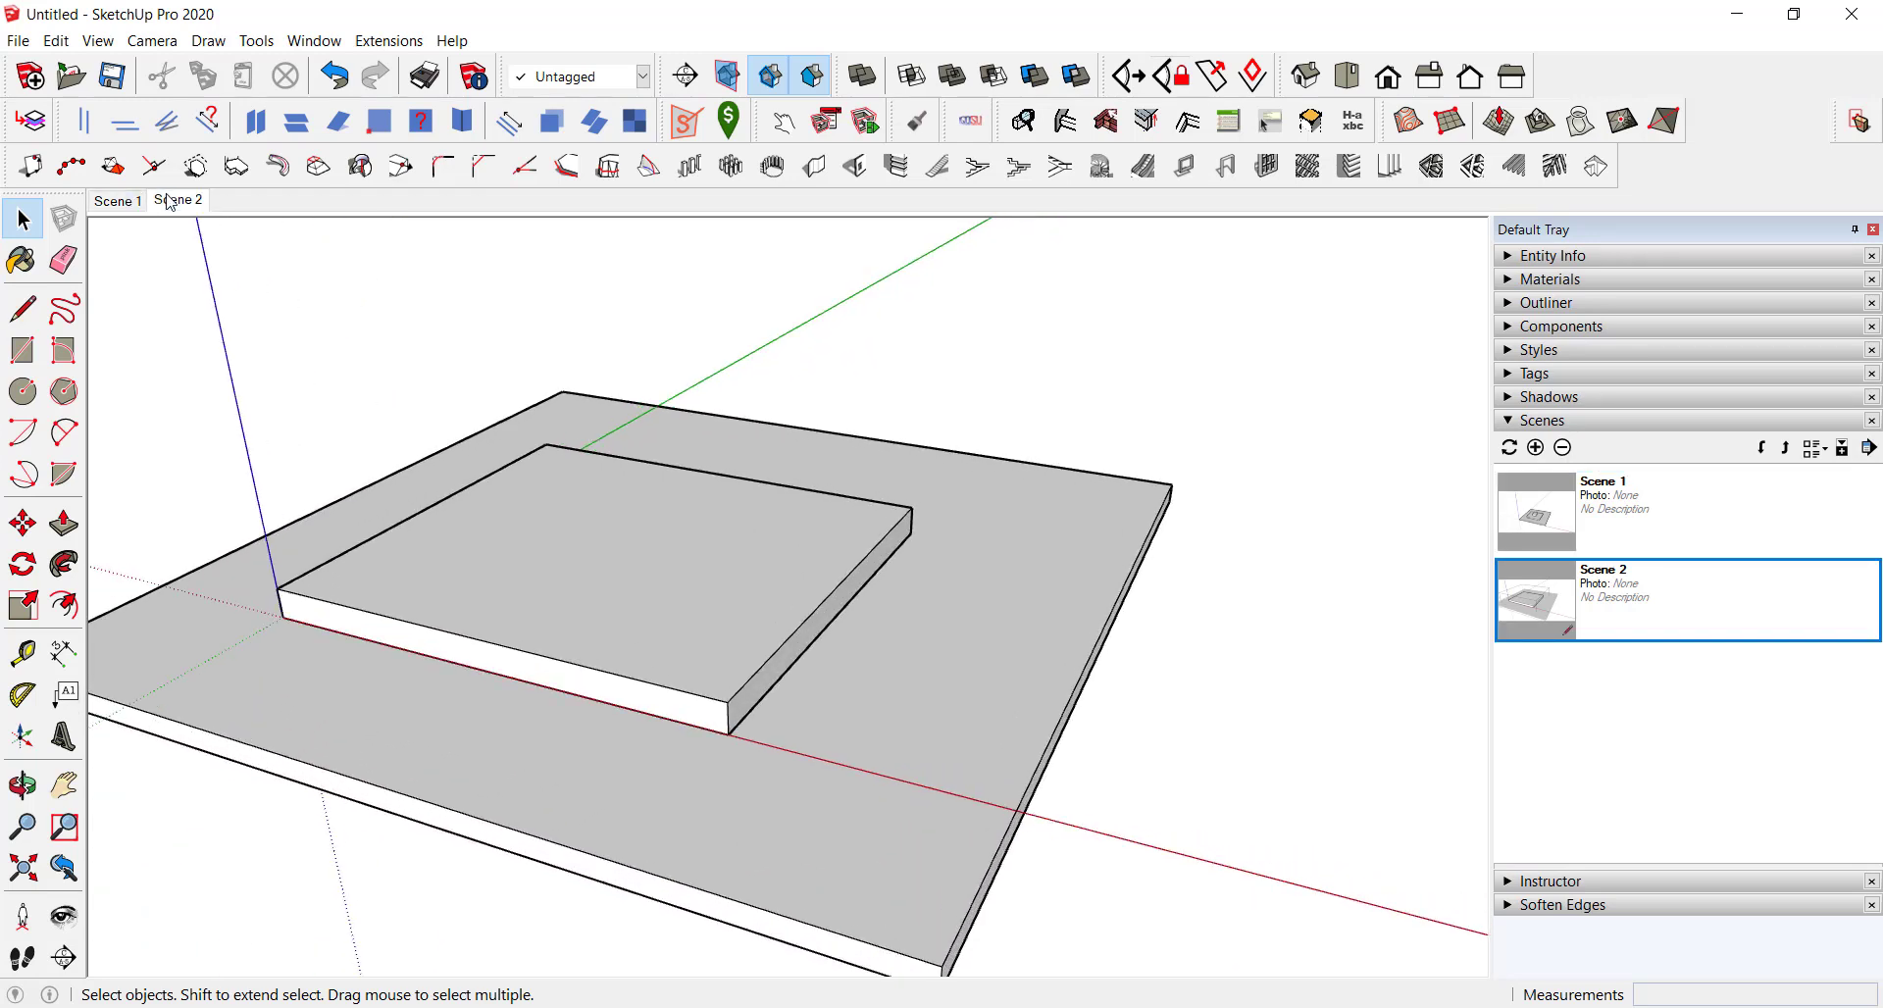
left_click(170, 202)
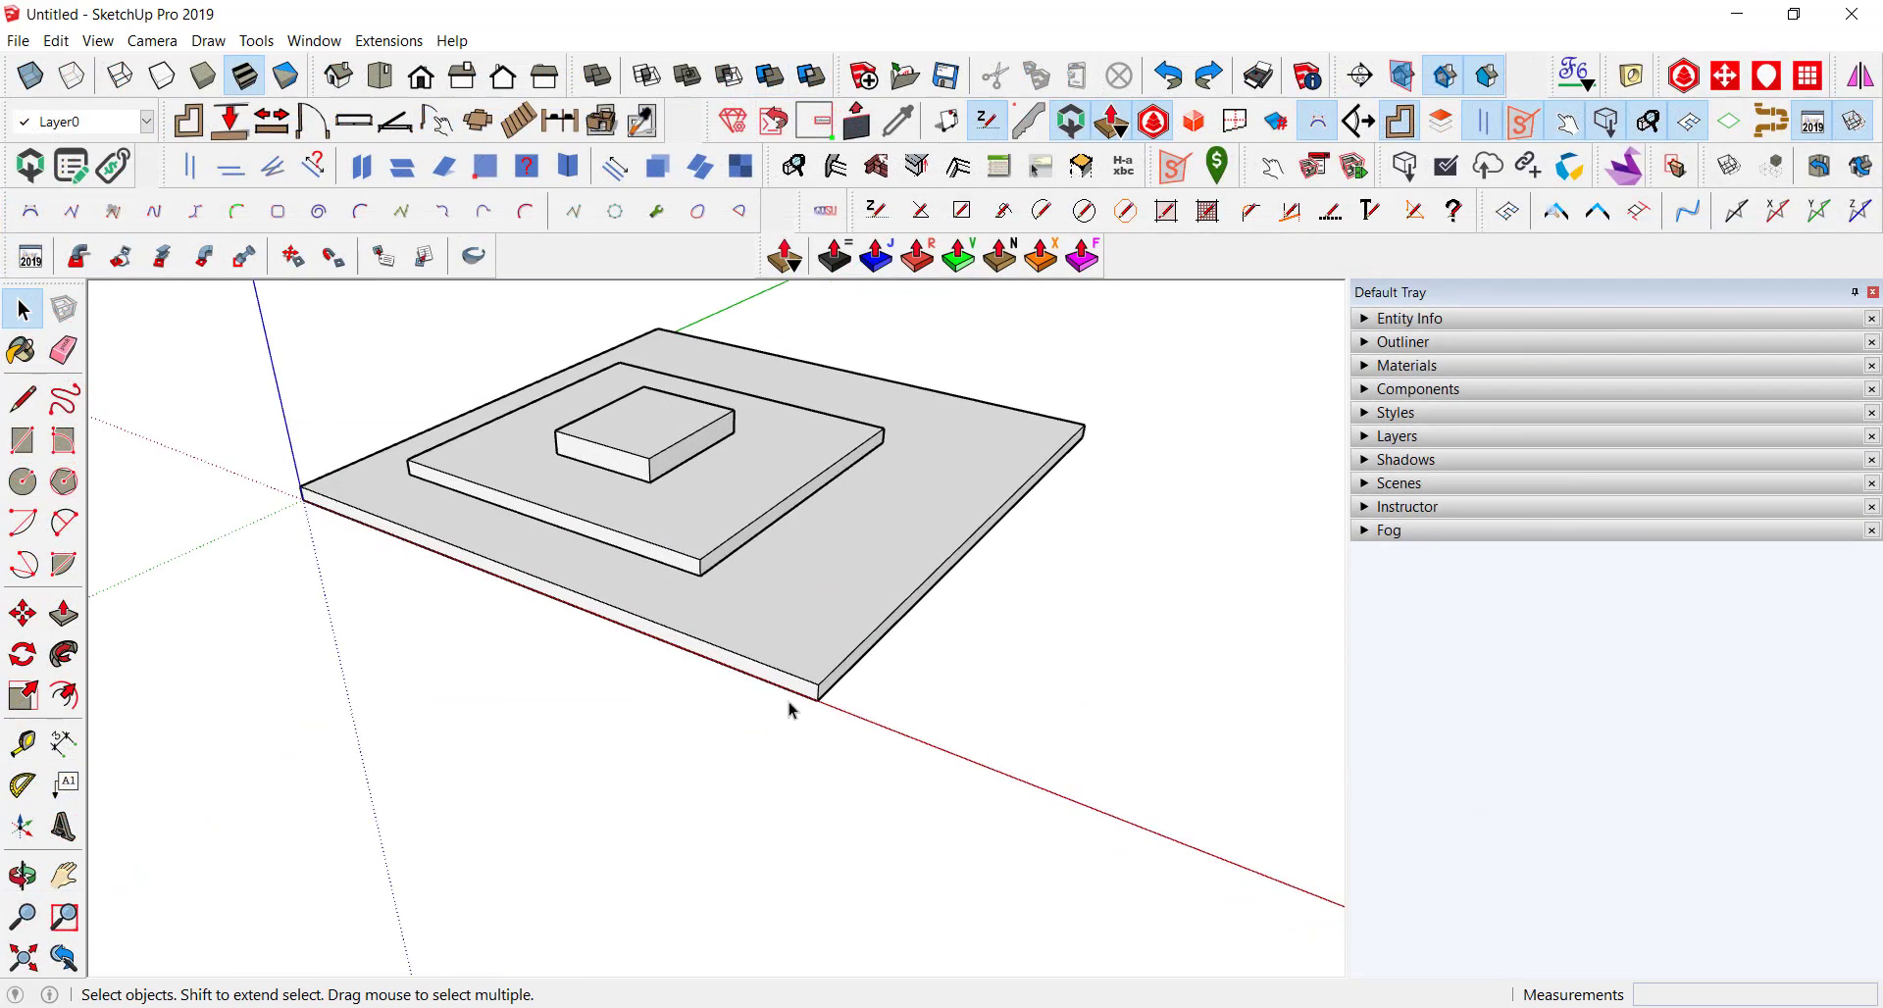
Step: Orbit around the stepped model and select the large base slab
mouse_move(792, 708)
middle_mouse_down()
mouse_move(740, 550)
mouse_move(799, 622)
mouse_move(809, 445)
middle_mouse_up()
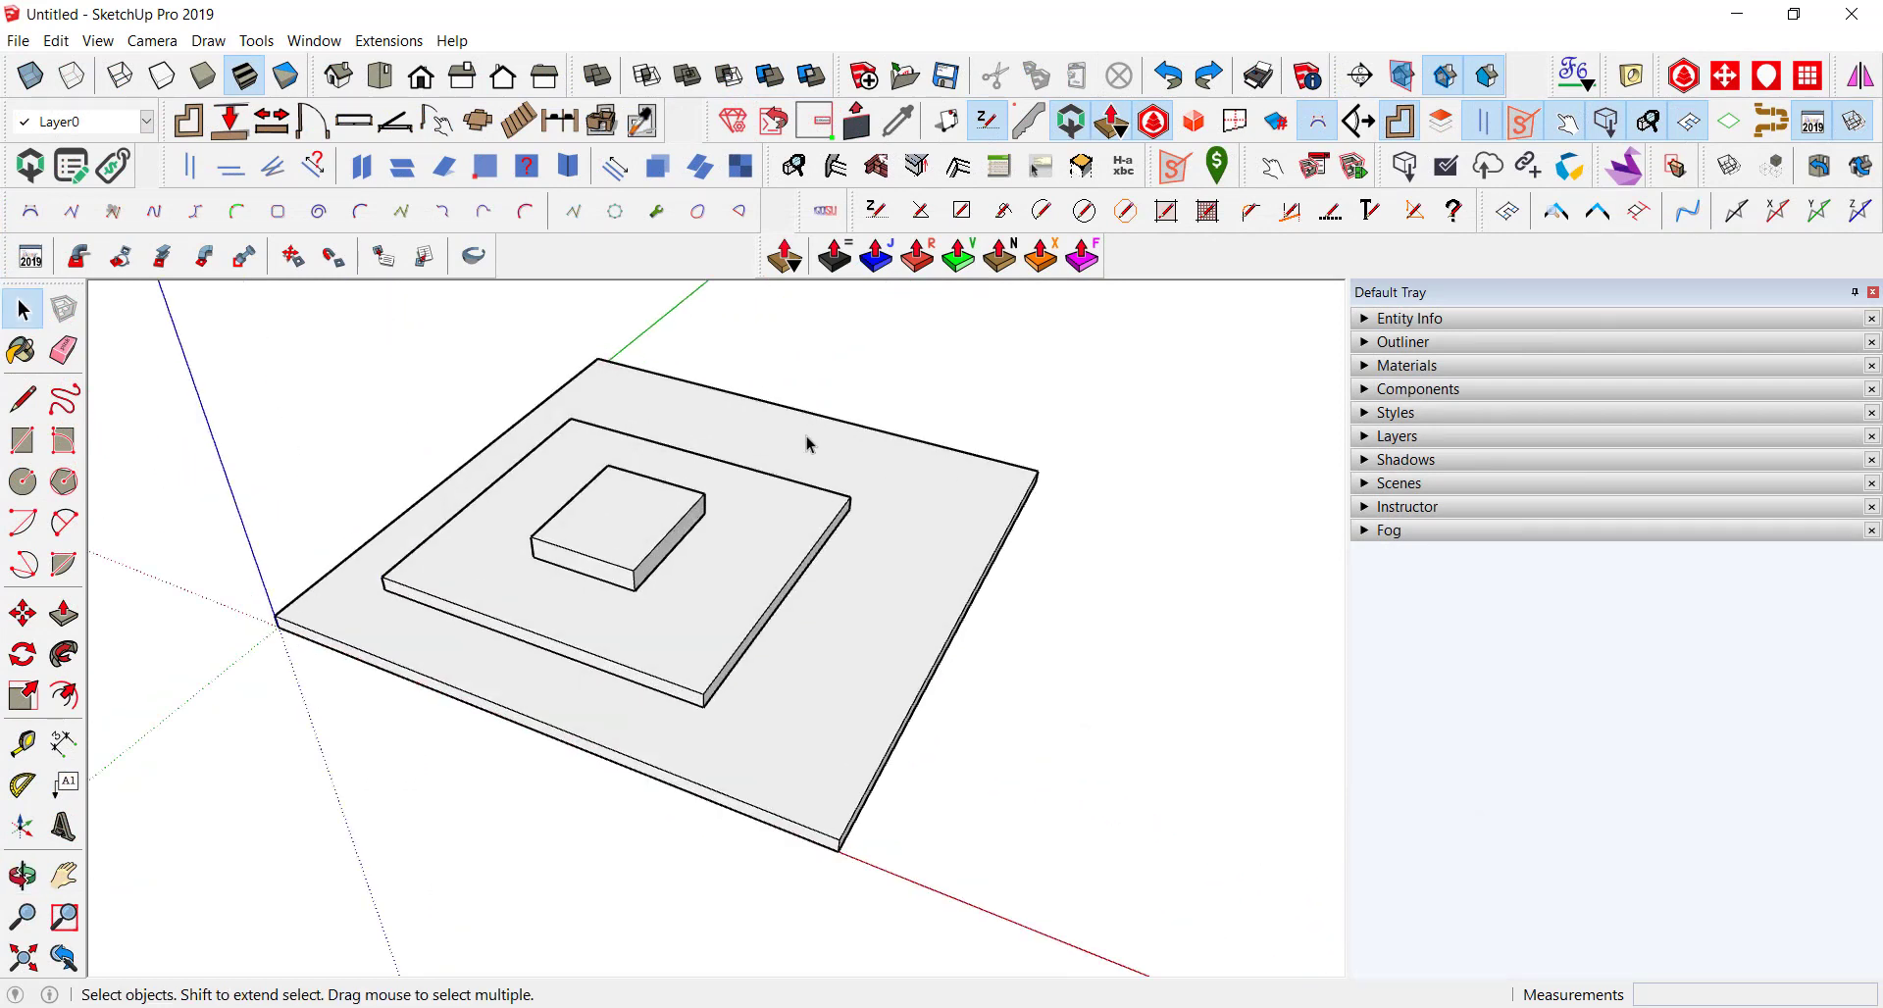
scroll(809, 444, "down", 2)
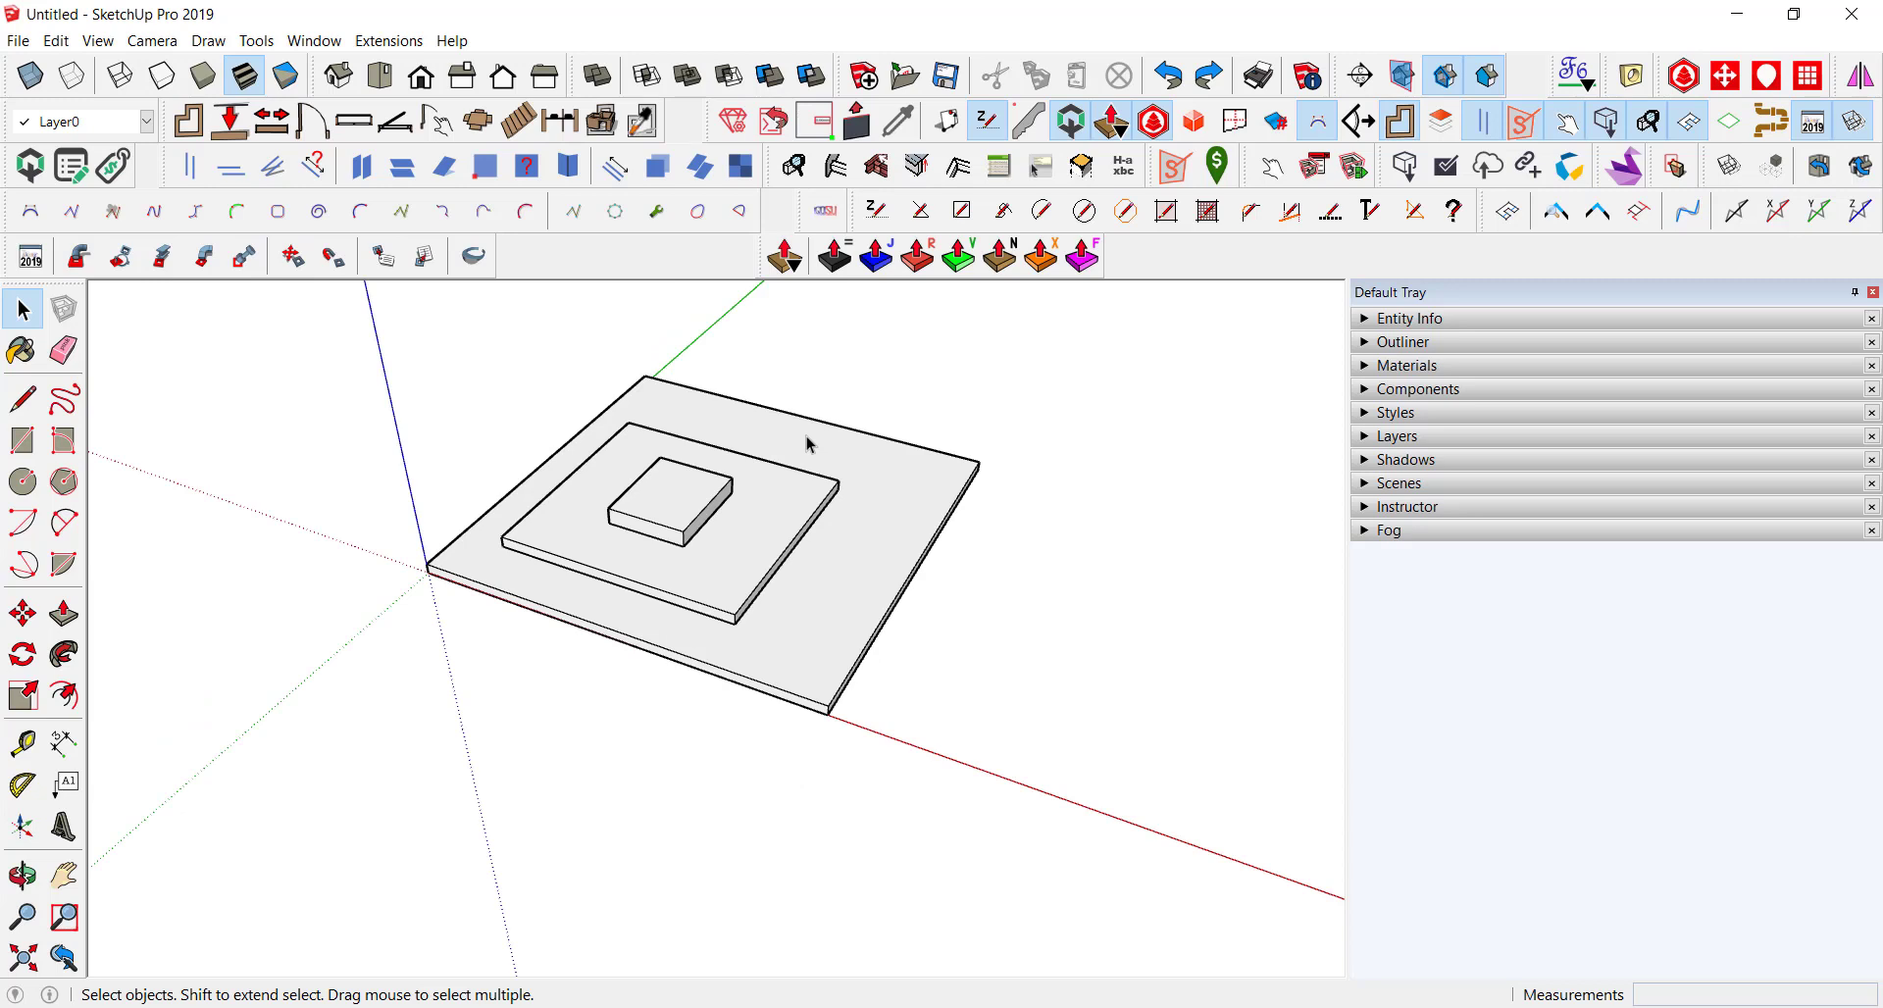
scroll(640, 605, "down", 2)
middle_click_drag(660, 471, 807, 588)
left_click(809, 594)
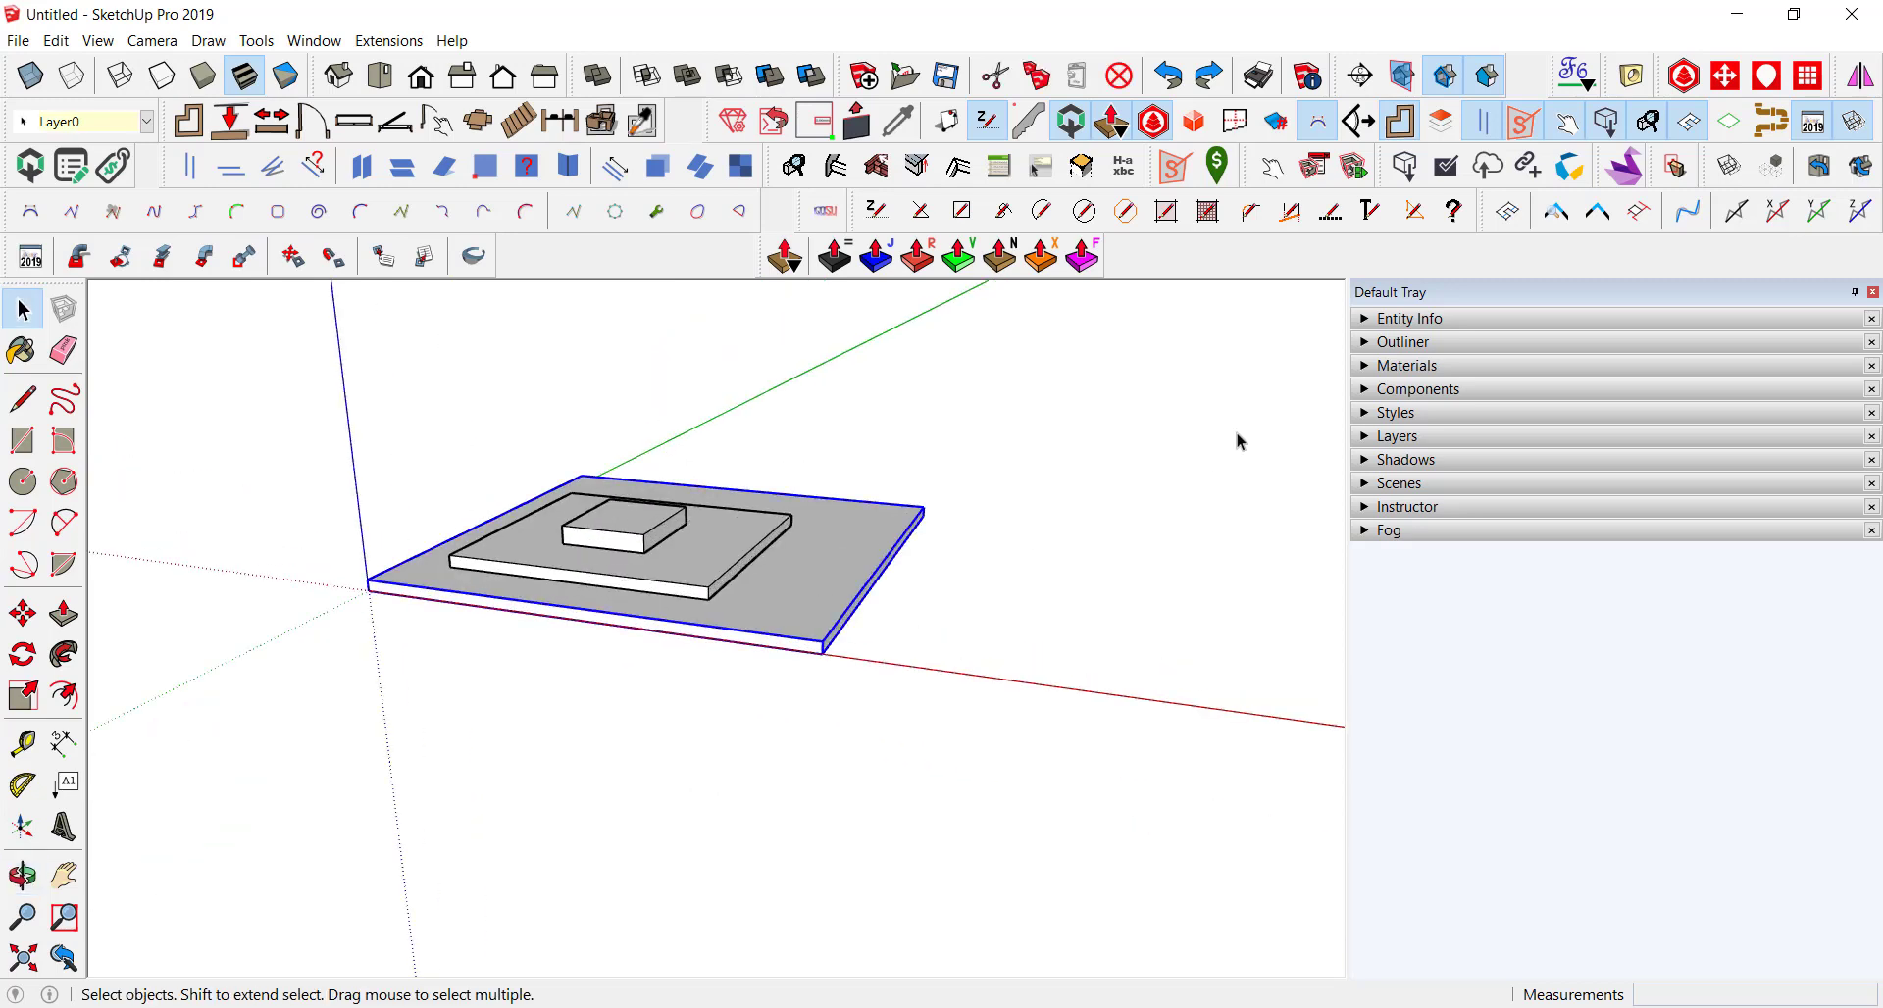
Step: Expand the Outliner and the second Group node, then select the step group holding both boxes
left_click(1383, 343)
left_click(1370, 448)
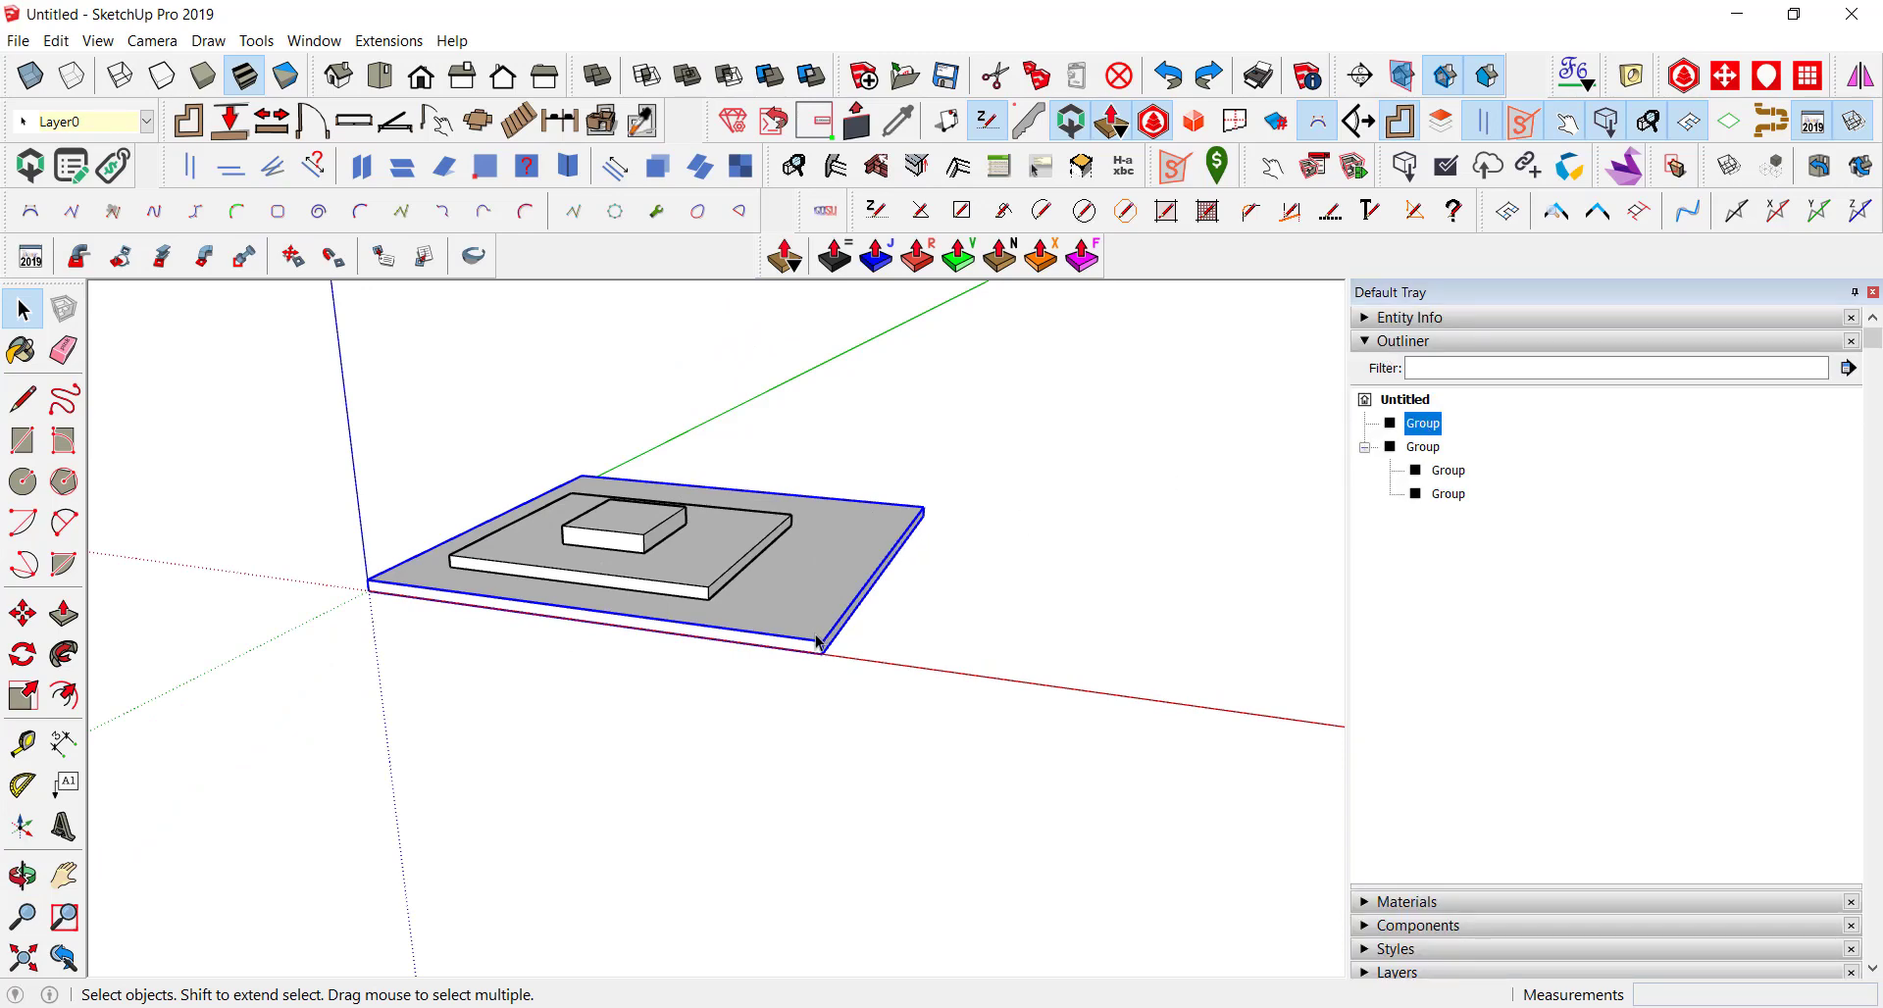
left_click(670, 567)
scroll(655, 586, "up", 3)
scroll(655, 587, "up", 2)
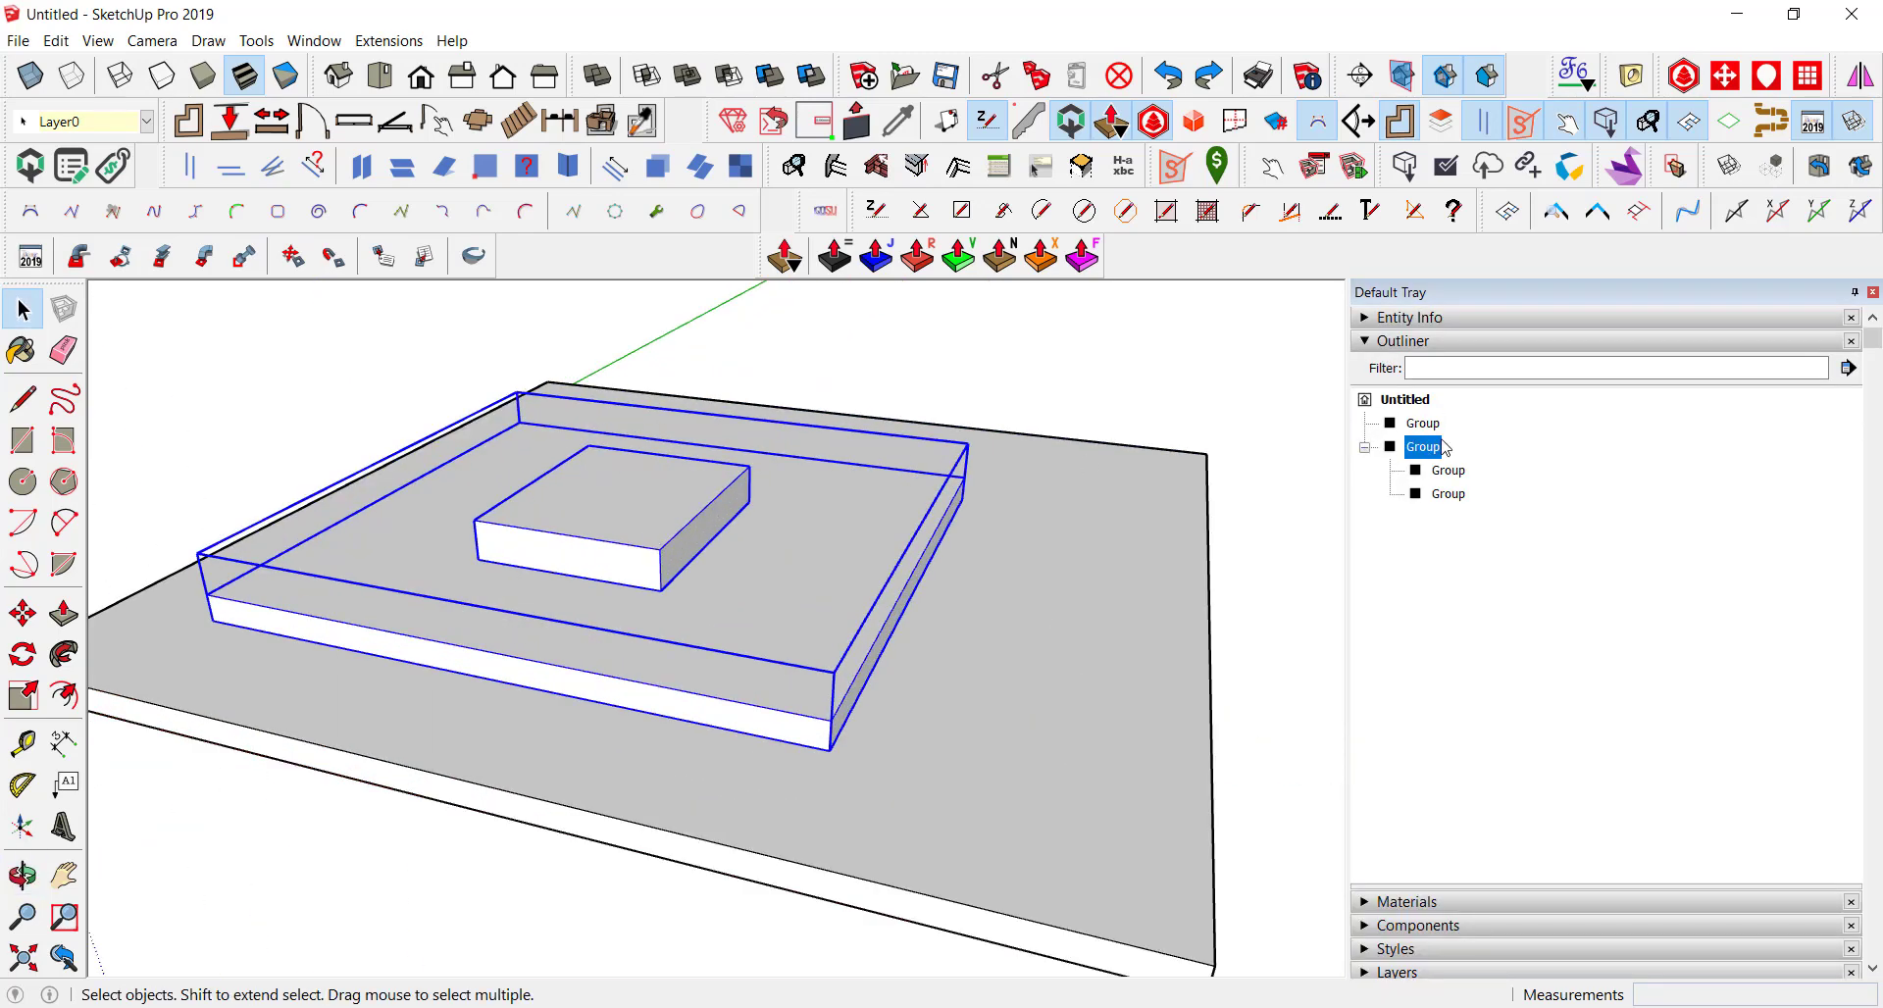
scroll(576, 631, "down", 3)
Step: Collapse the Outliner, expand Scenes, and add Scene 1 and Scene 2
scroll(643, 631, "down", 2)
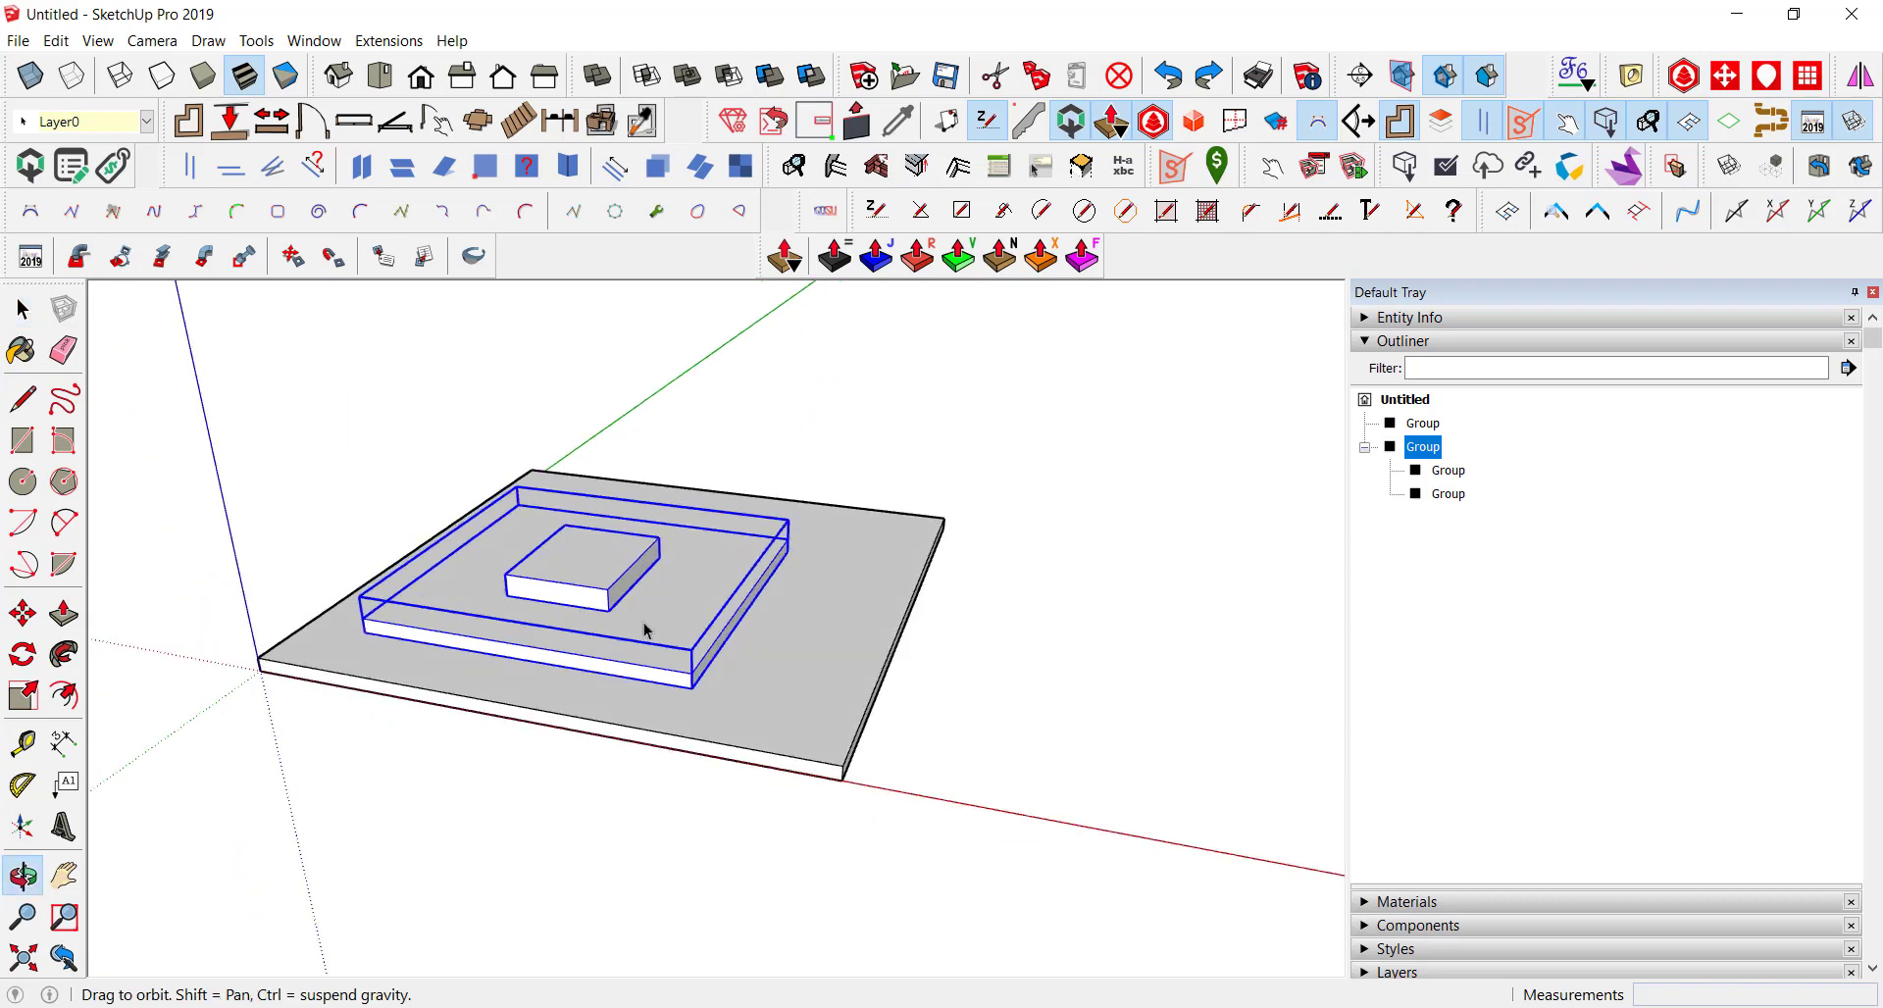
left_click(826, 708)
left_click(1281, 427)
left_click(1395, 341)
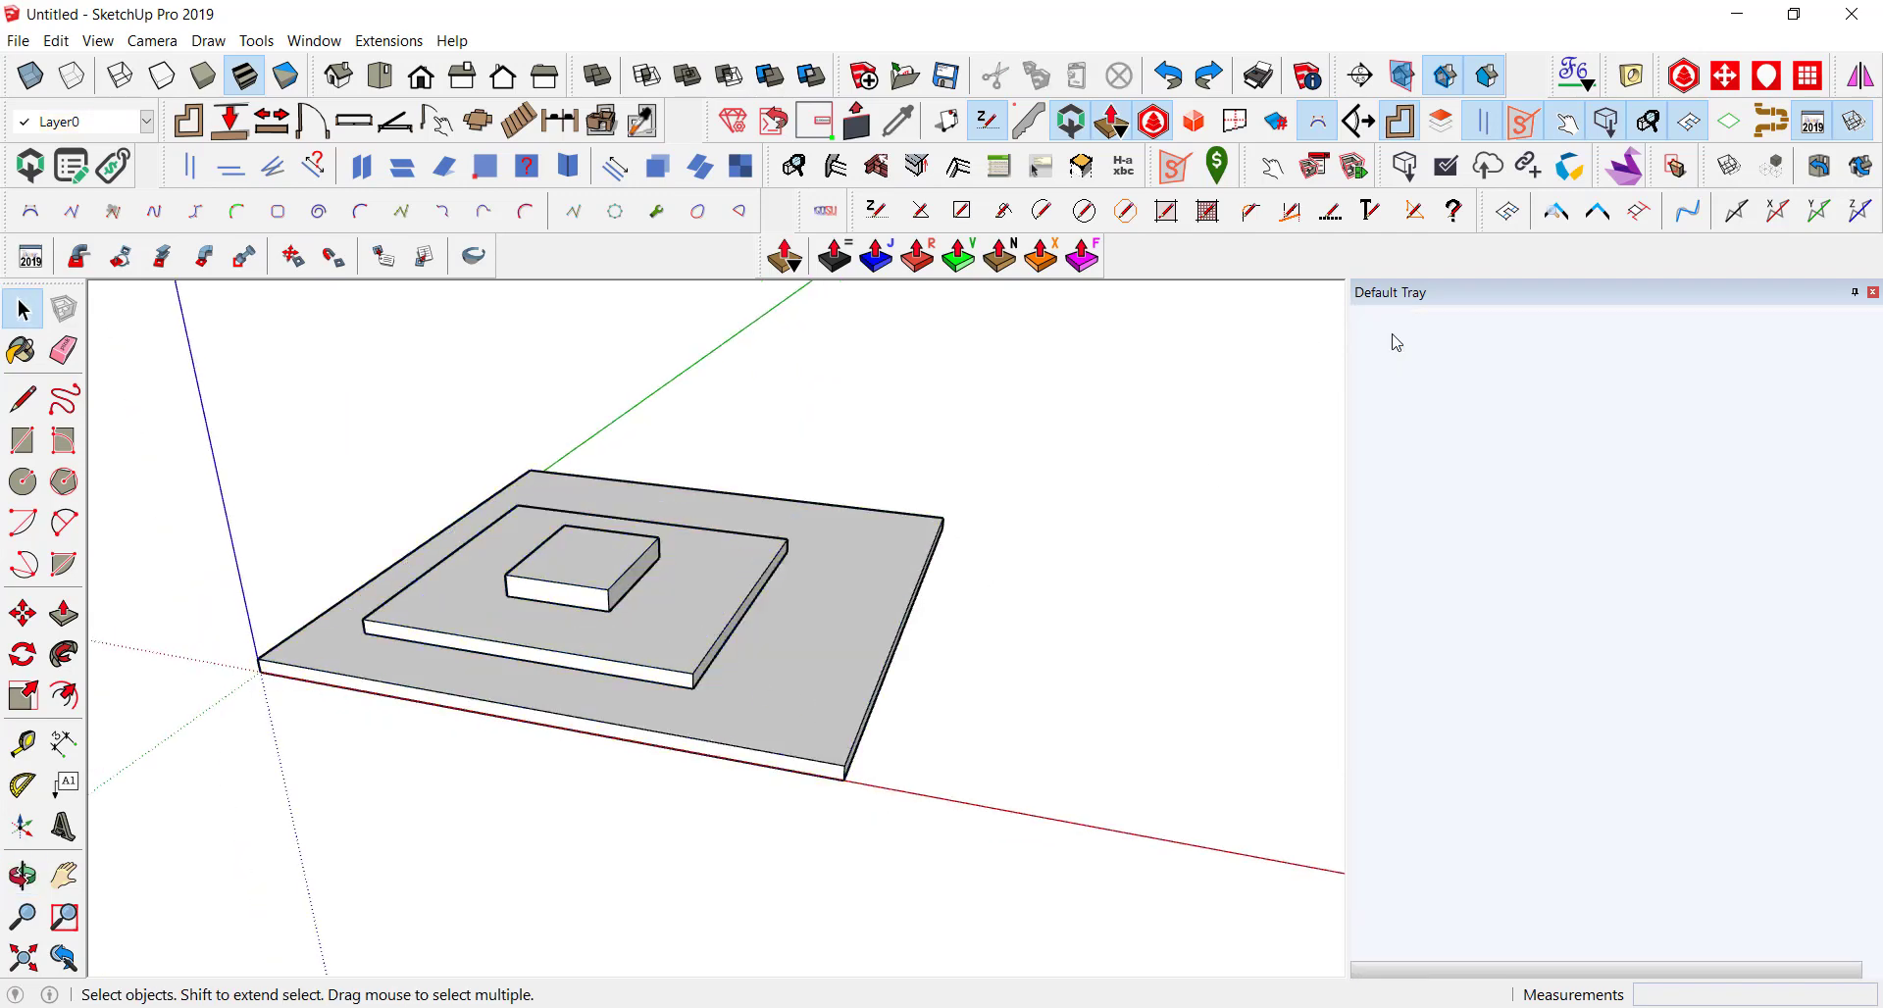
left_click(1403, 484)
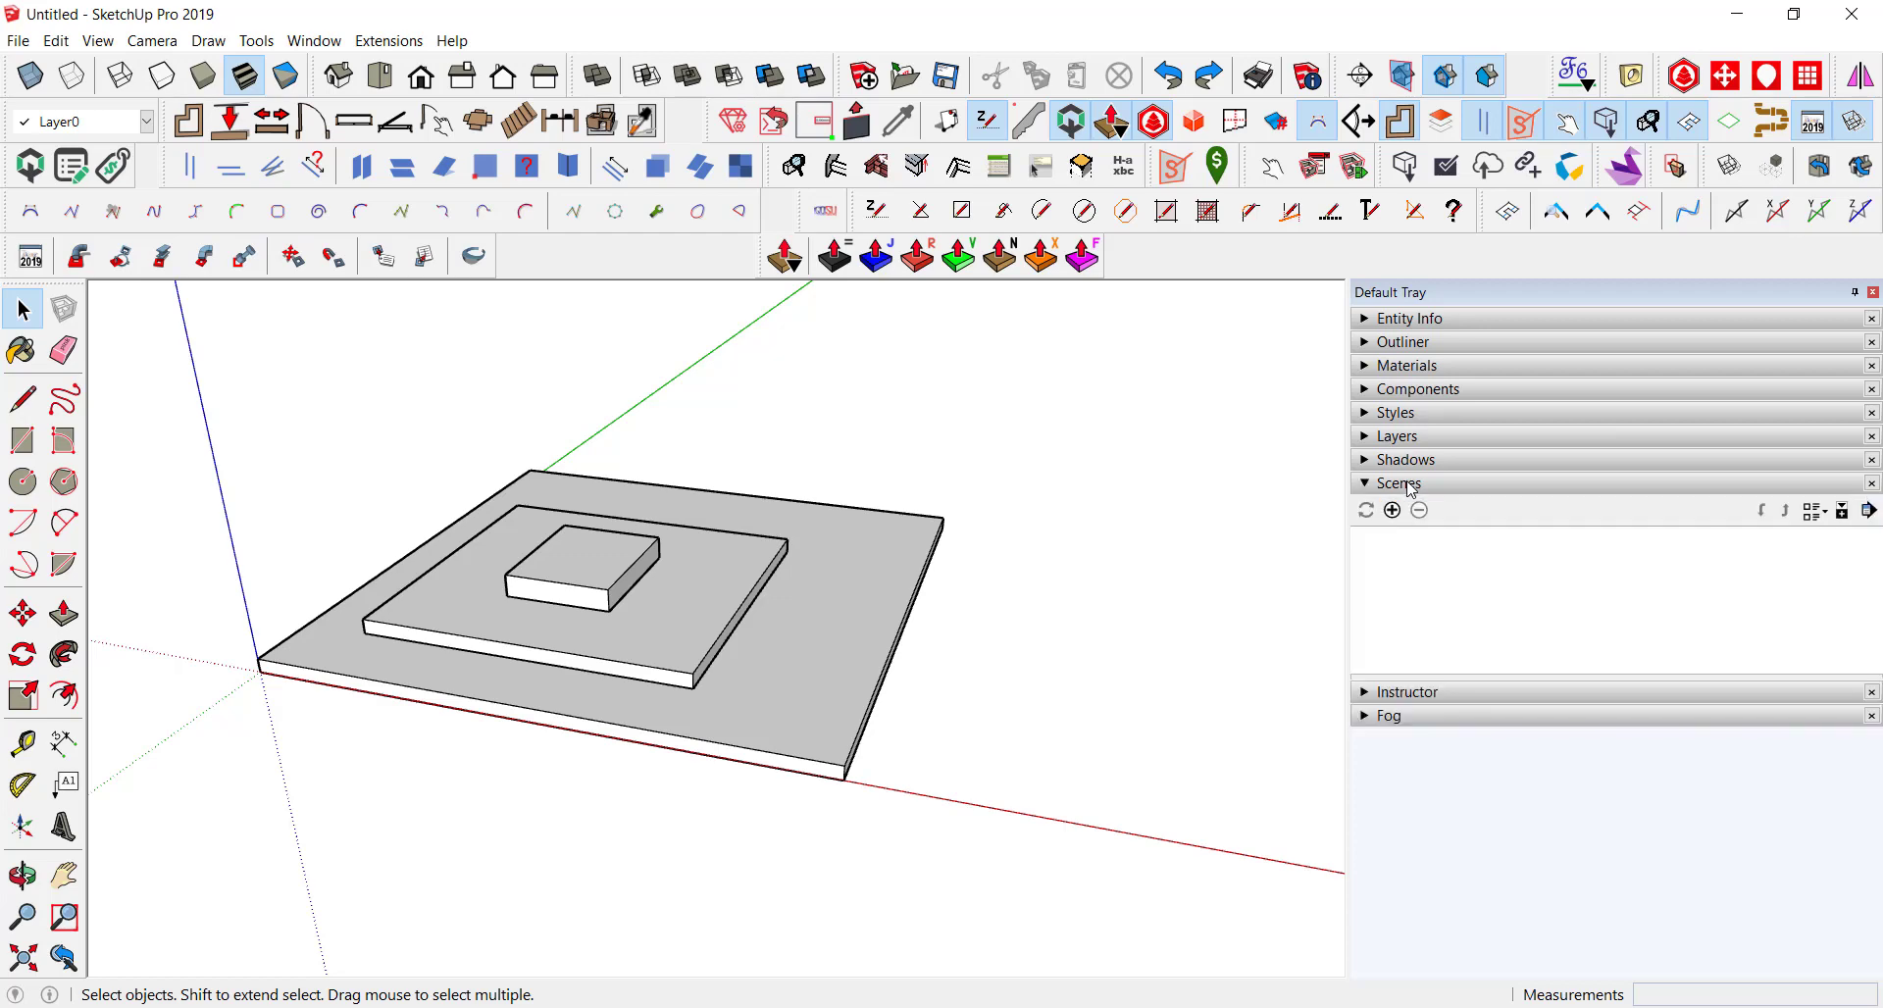
left_click(1392, 537)
left_click(1392, 538)
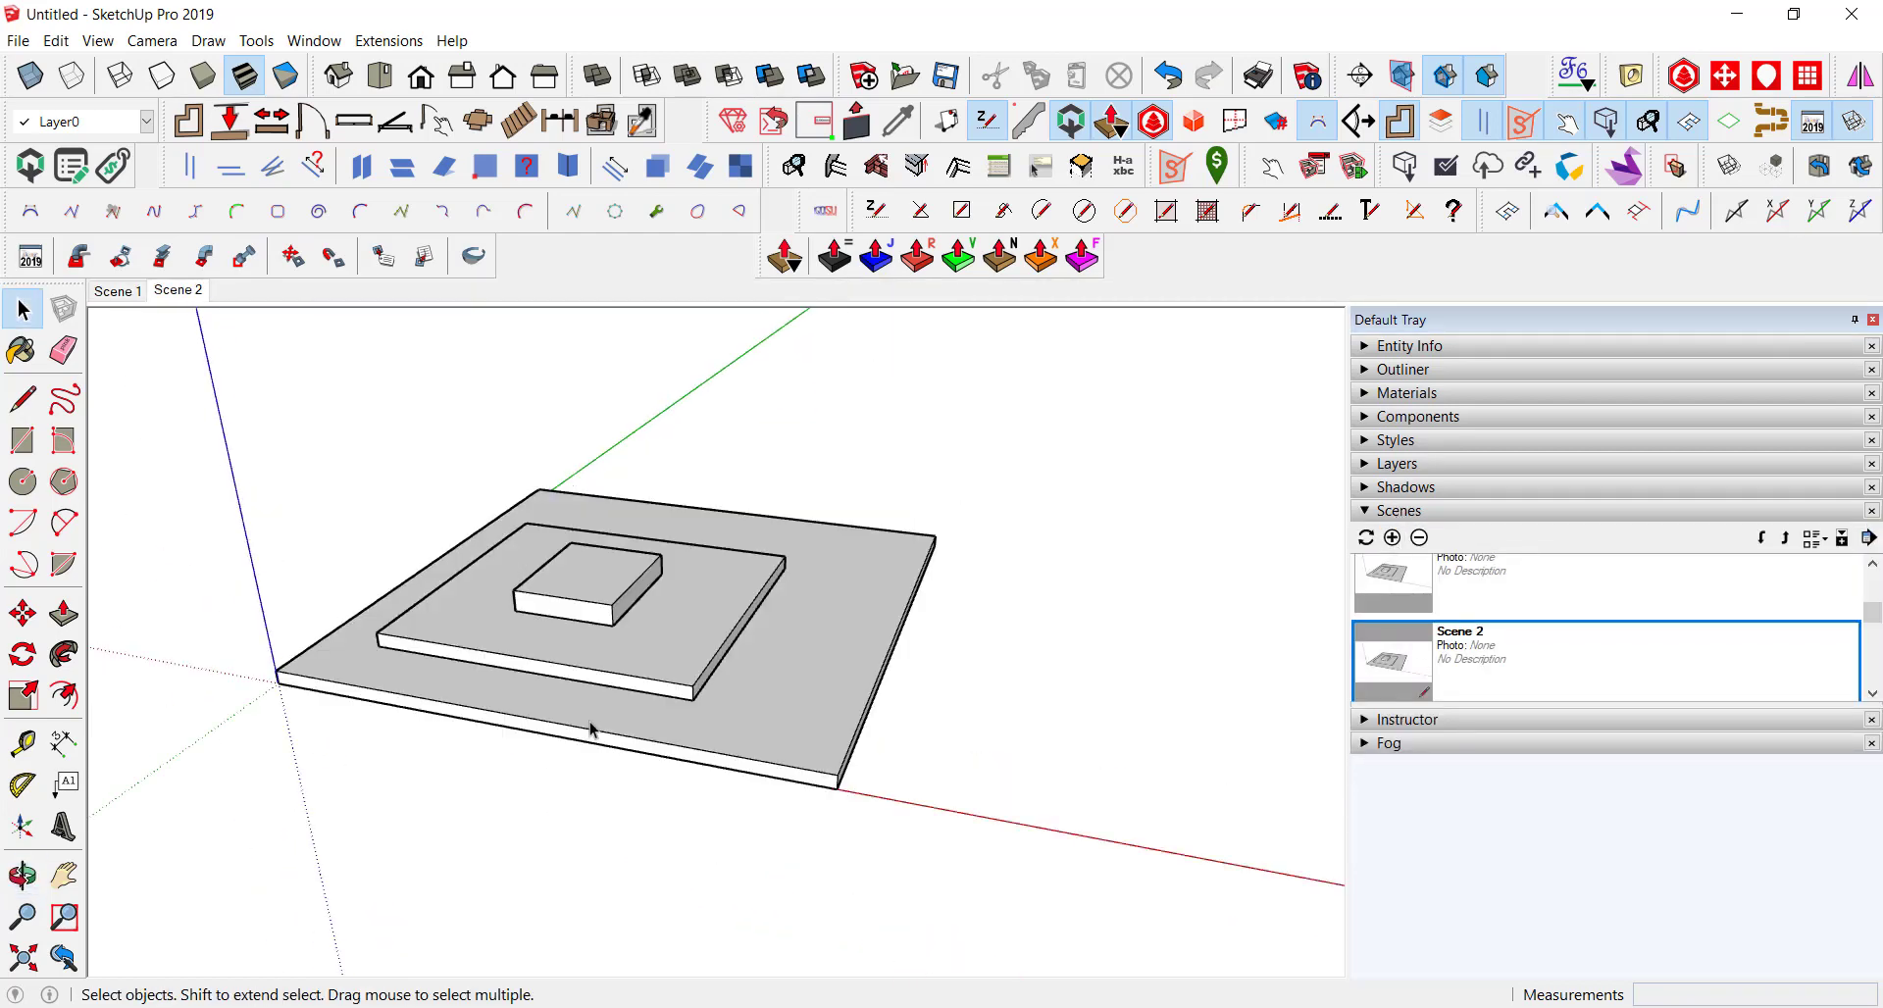
Step: Hide the base plate in Scene 1, then switch between Scene 2 and Scene 1
left_click(824, 660)
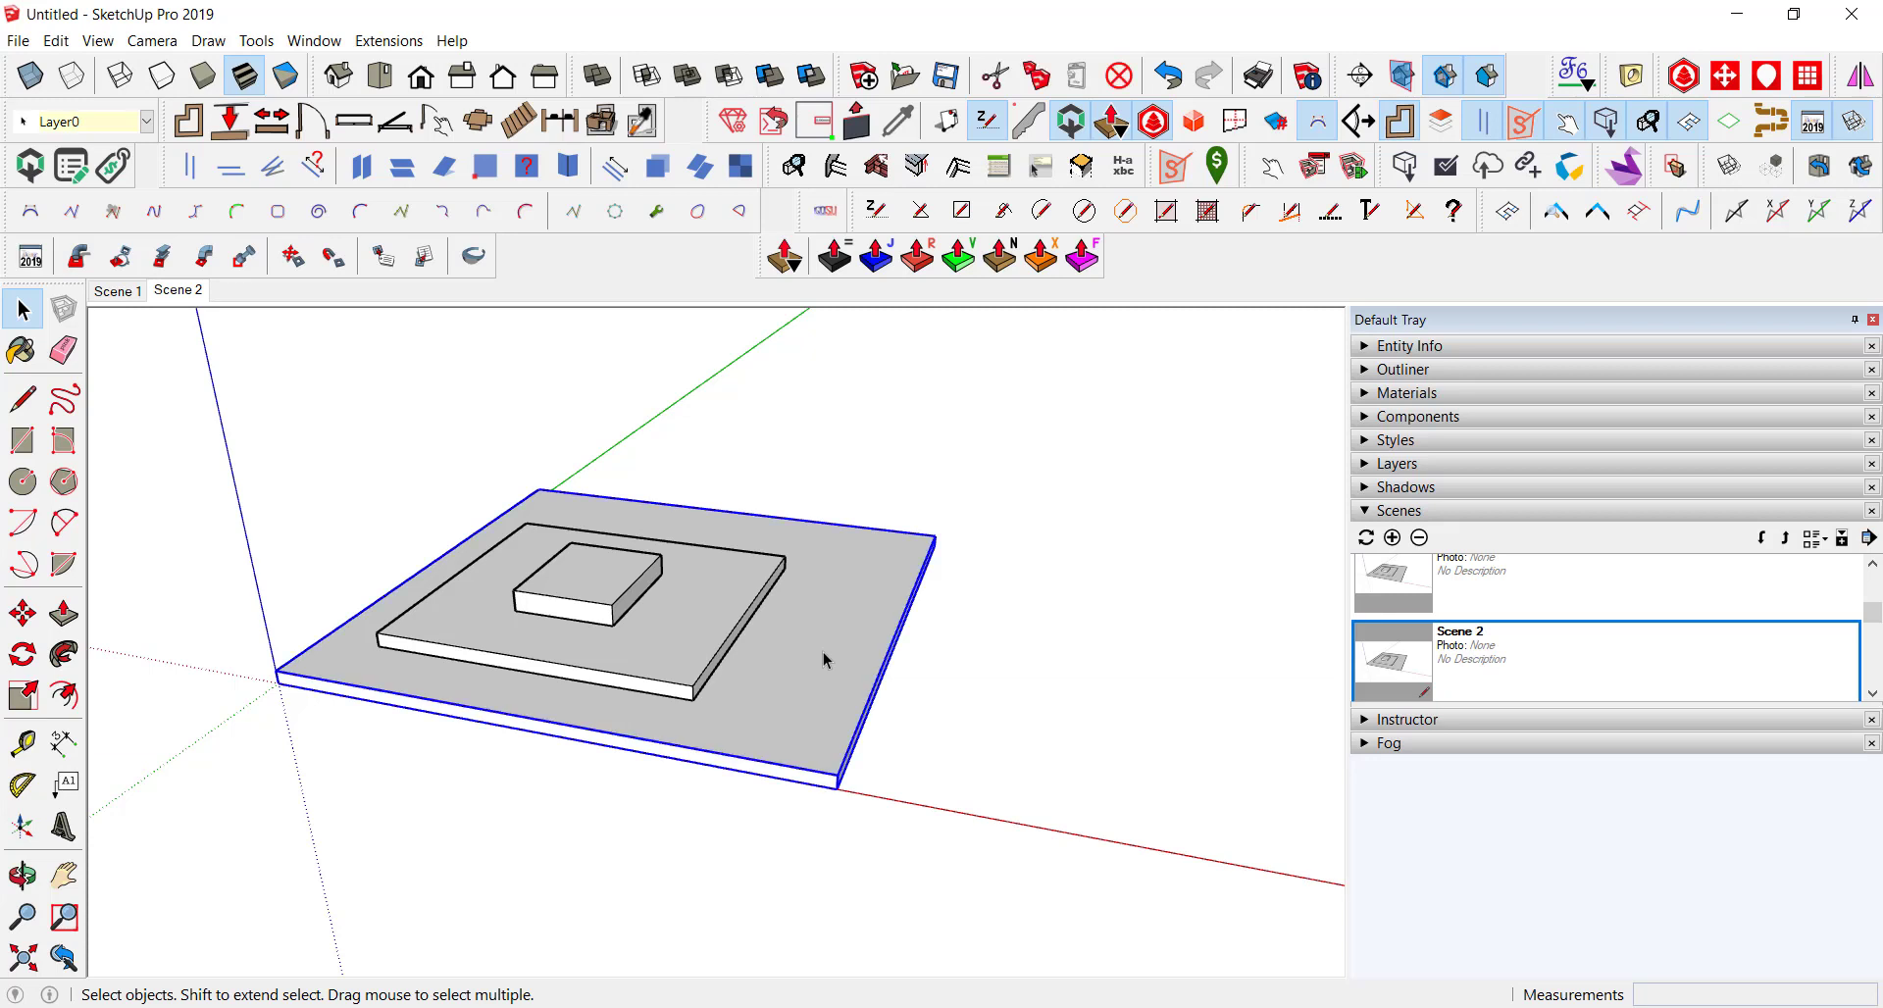
left_click(117, 290)
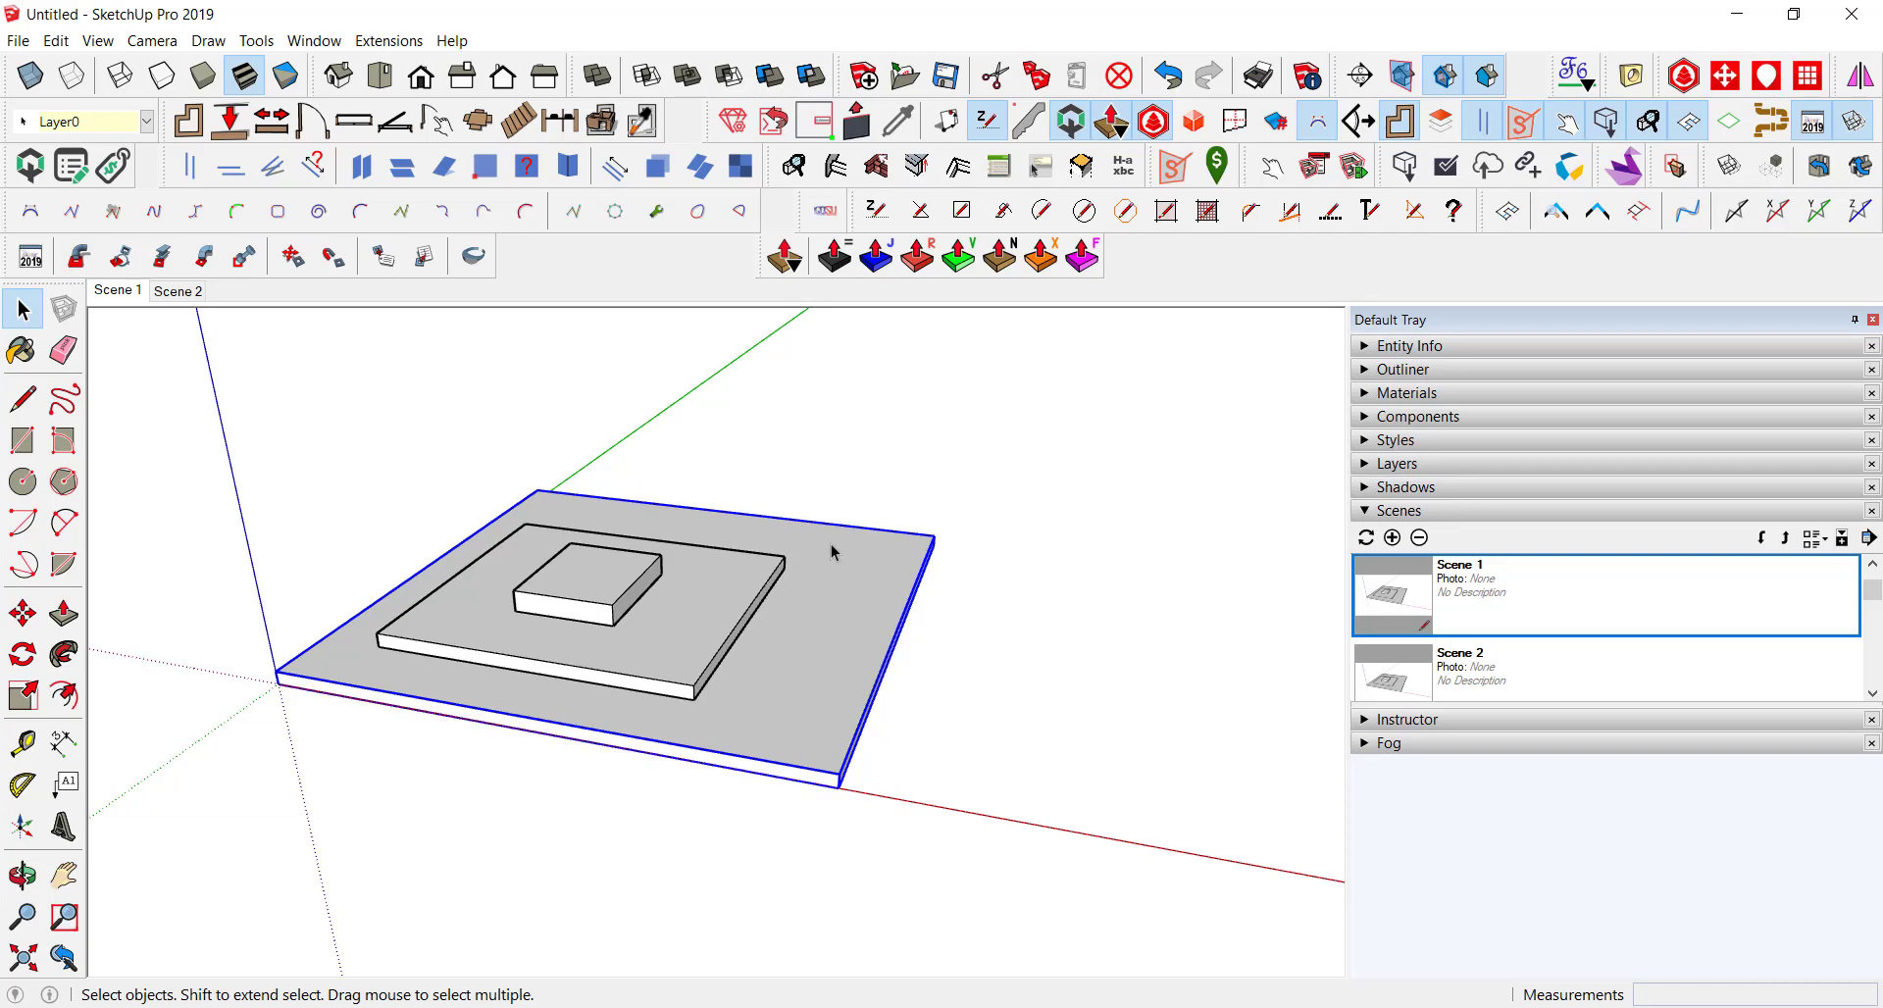
right_click(834, 581)
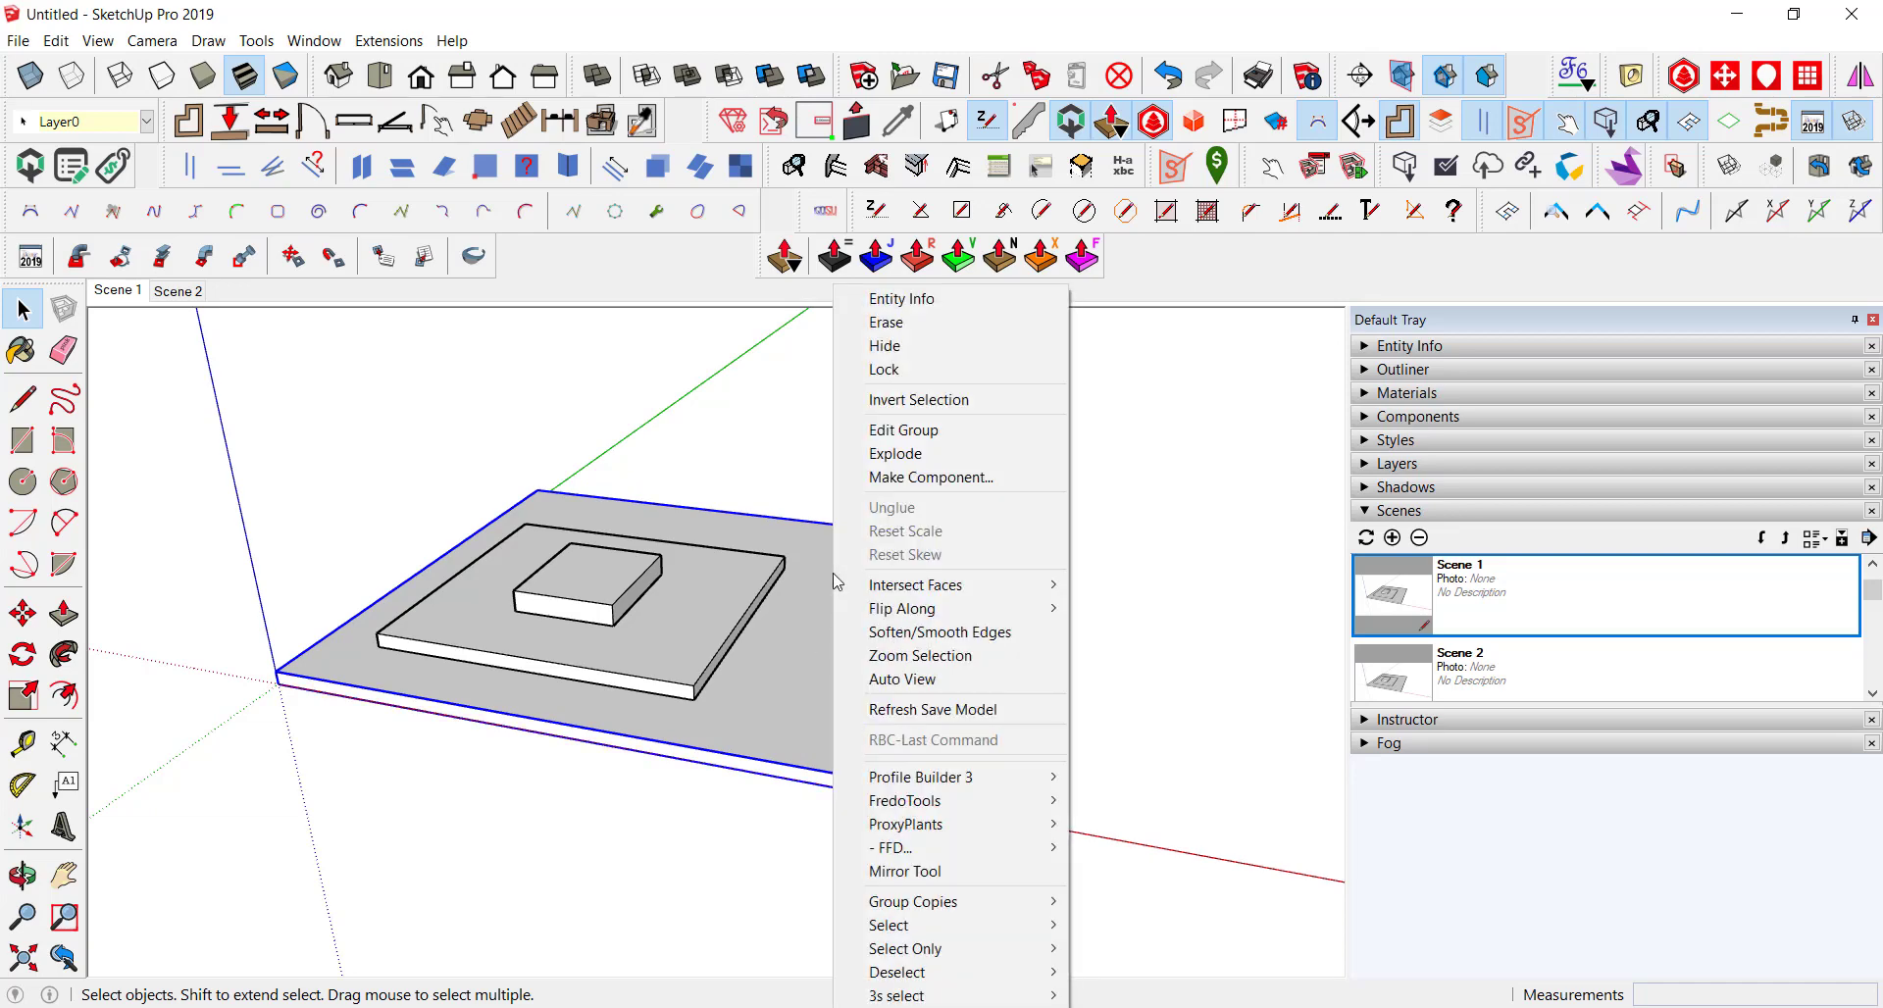
left_click(922, 351)
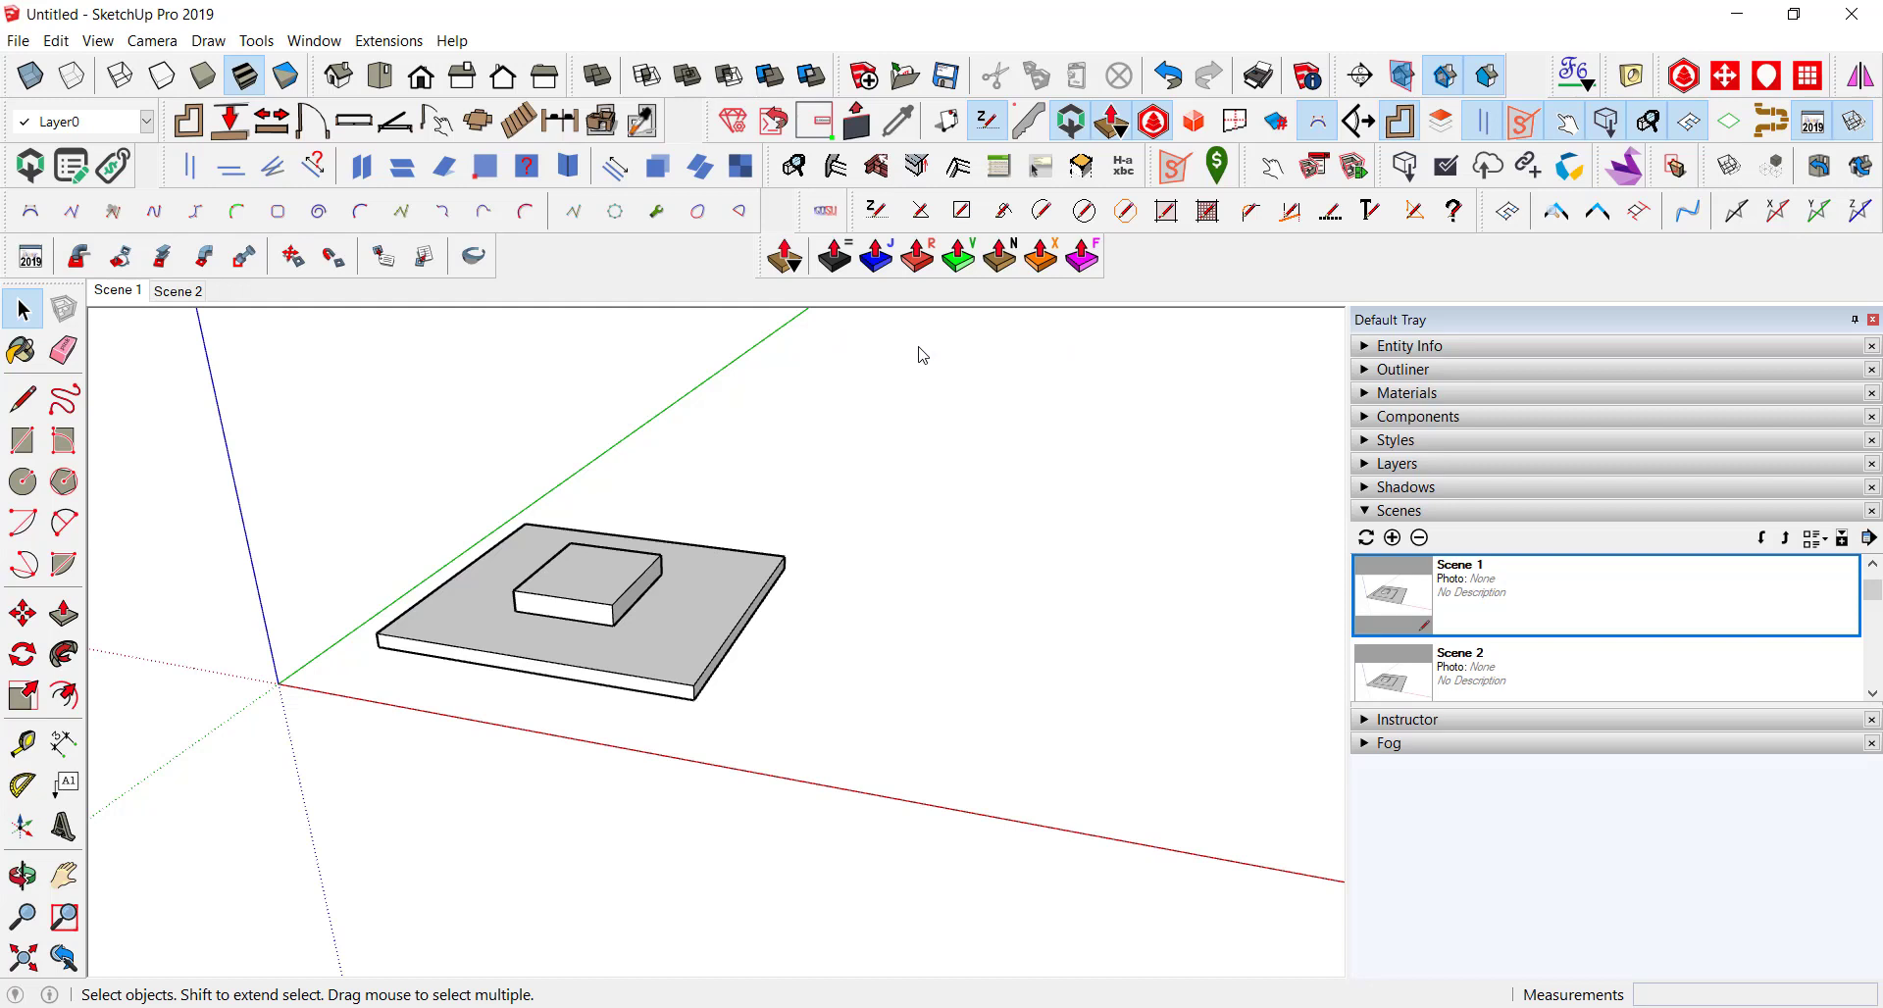
left_click(192, 290)
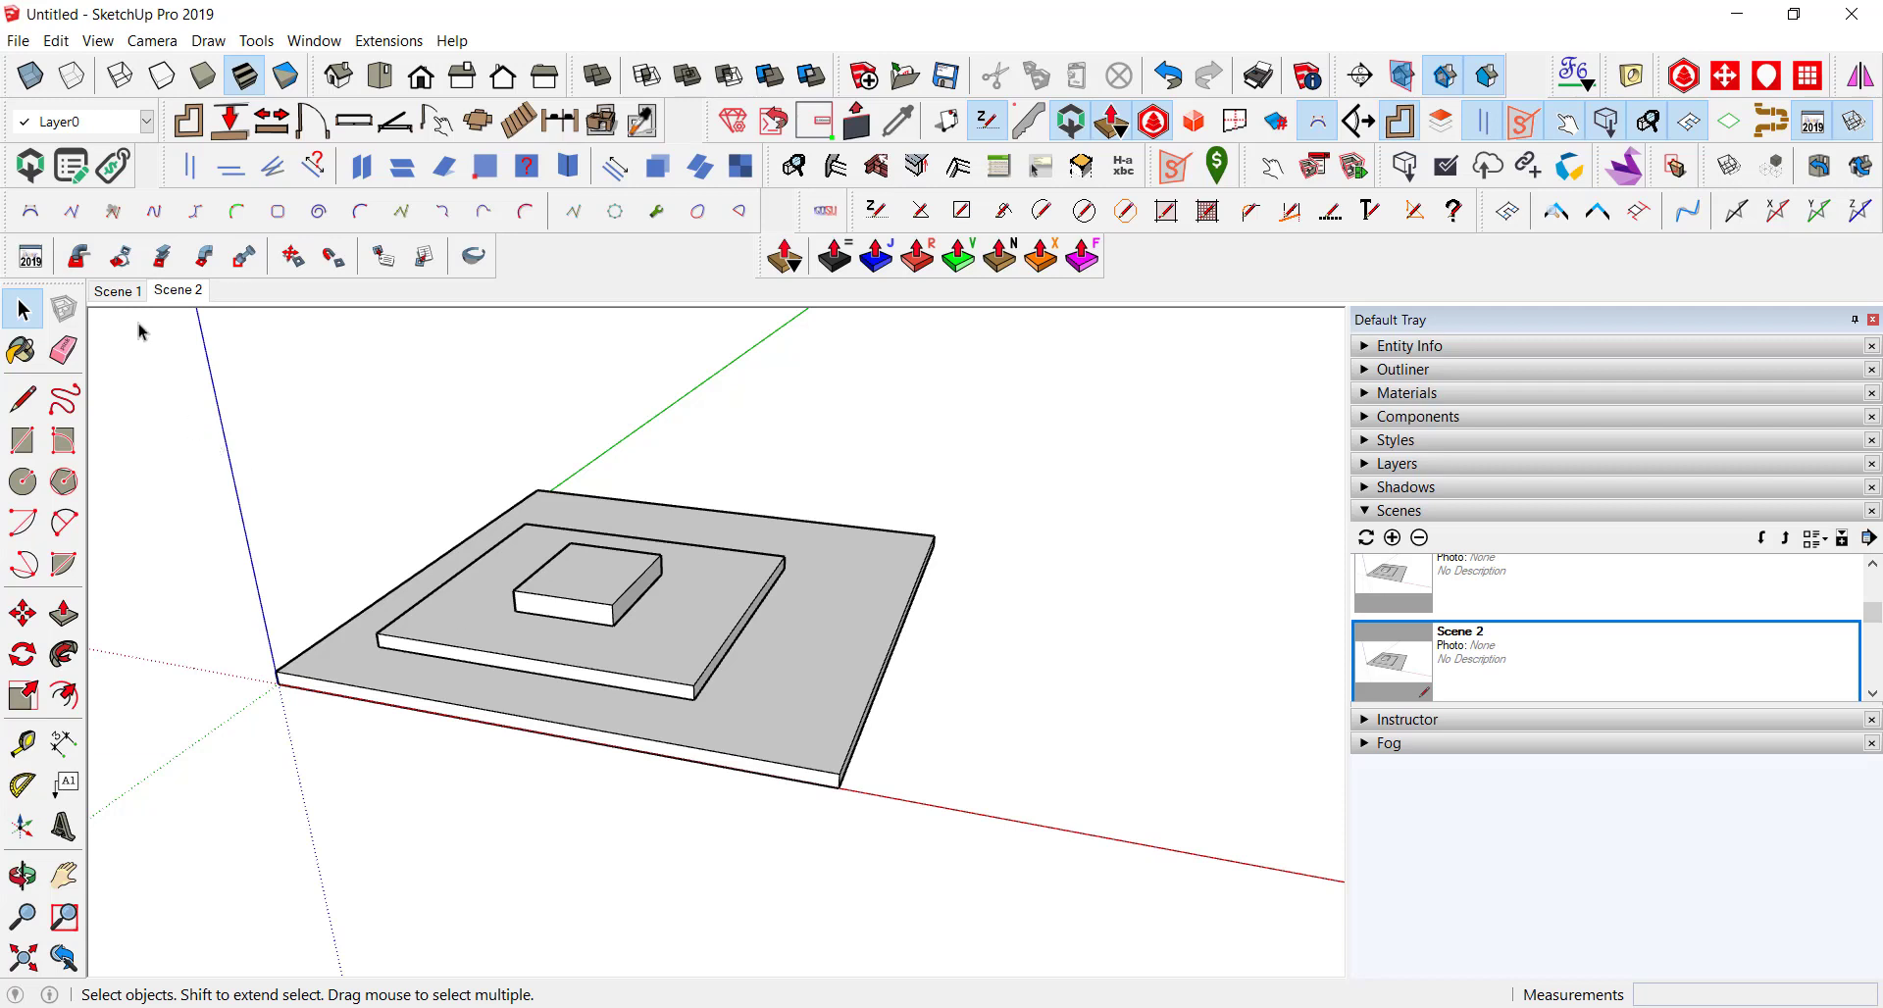
left_click(115, 292)
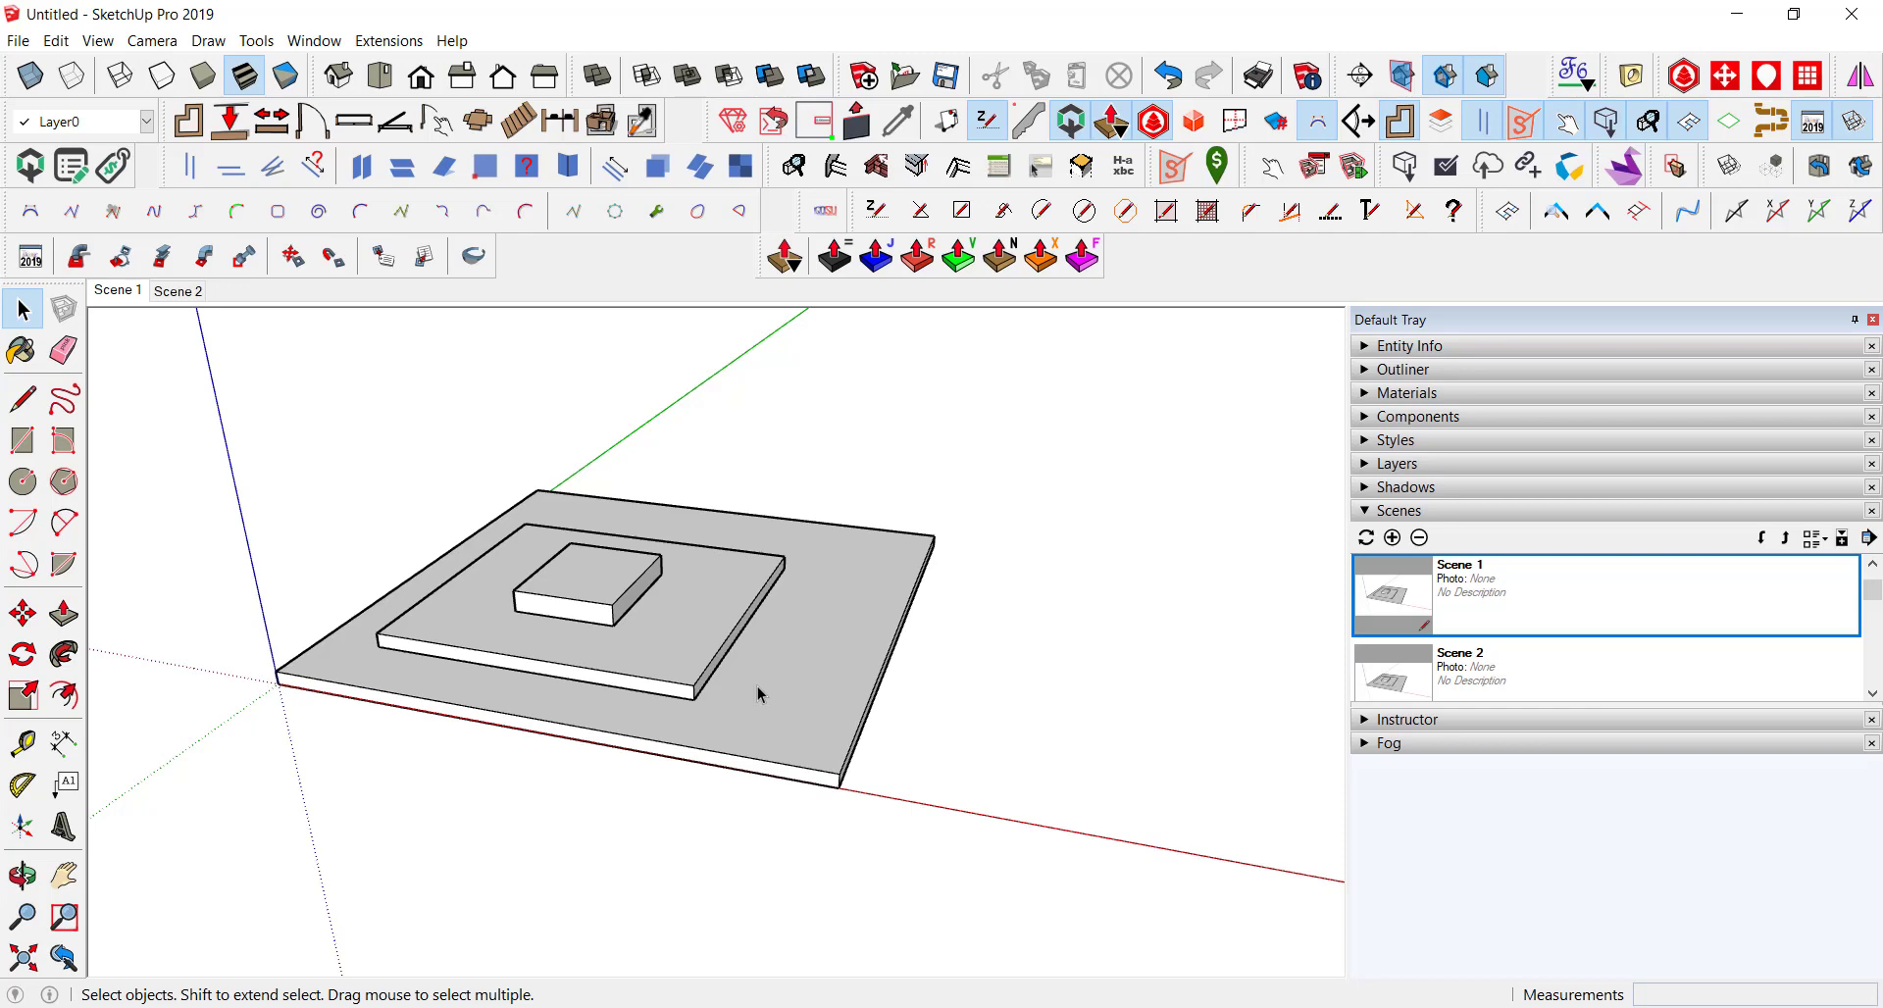
Step: Hide the base plate and update Scene 1 to save it
right_click(782, 679)
left_click(858, 368)
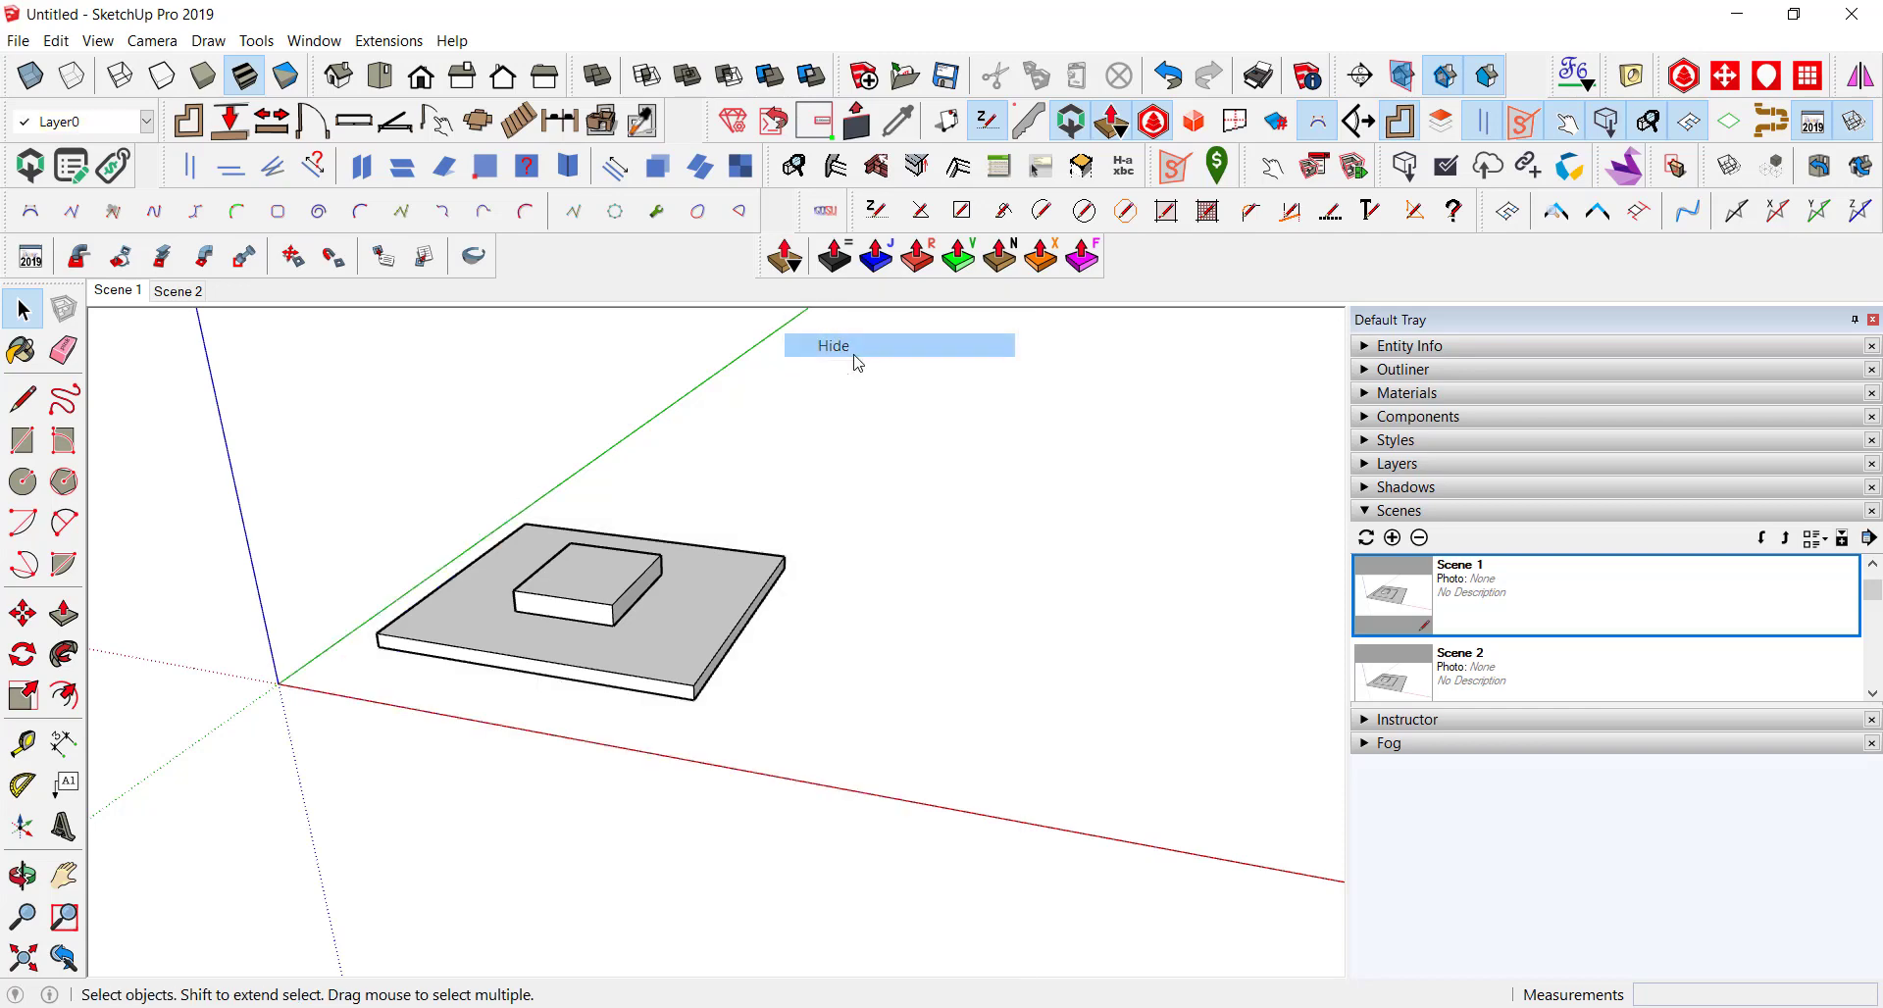
right_click(119, 295)
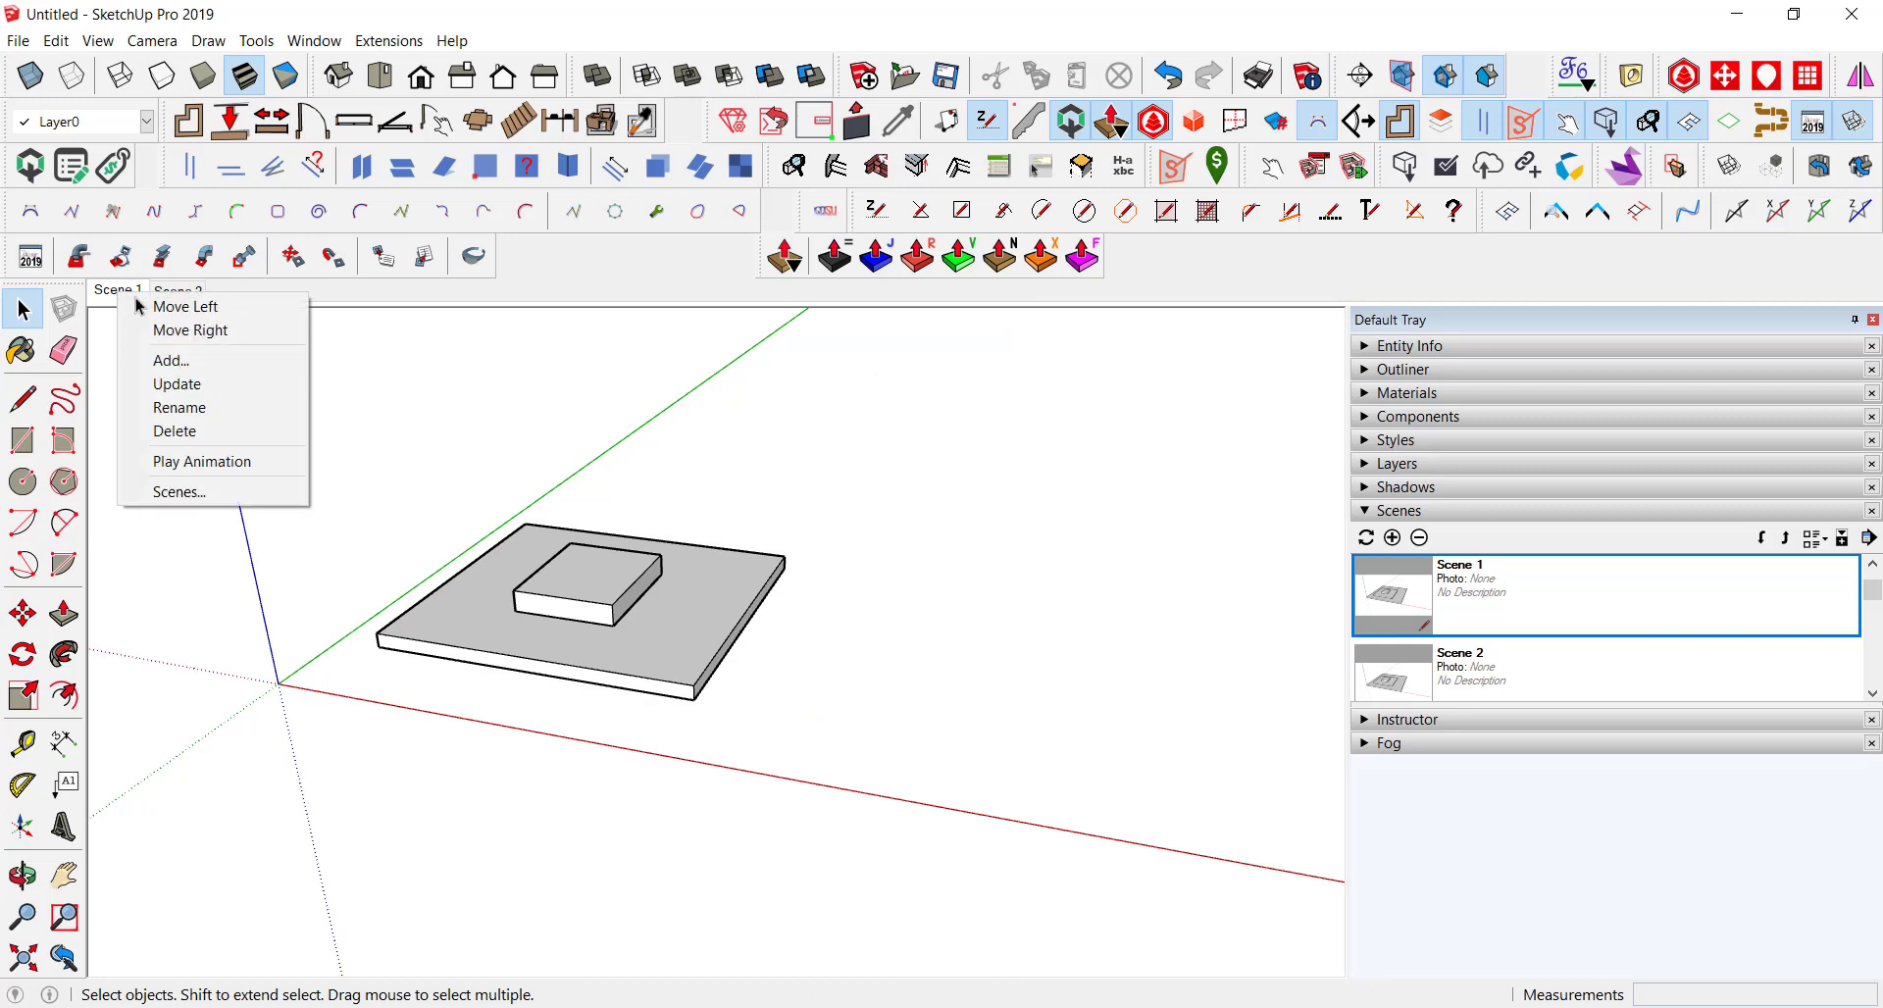
left_click(183, 382)
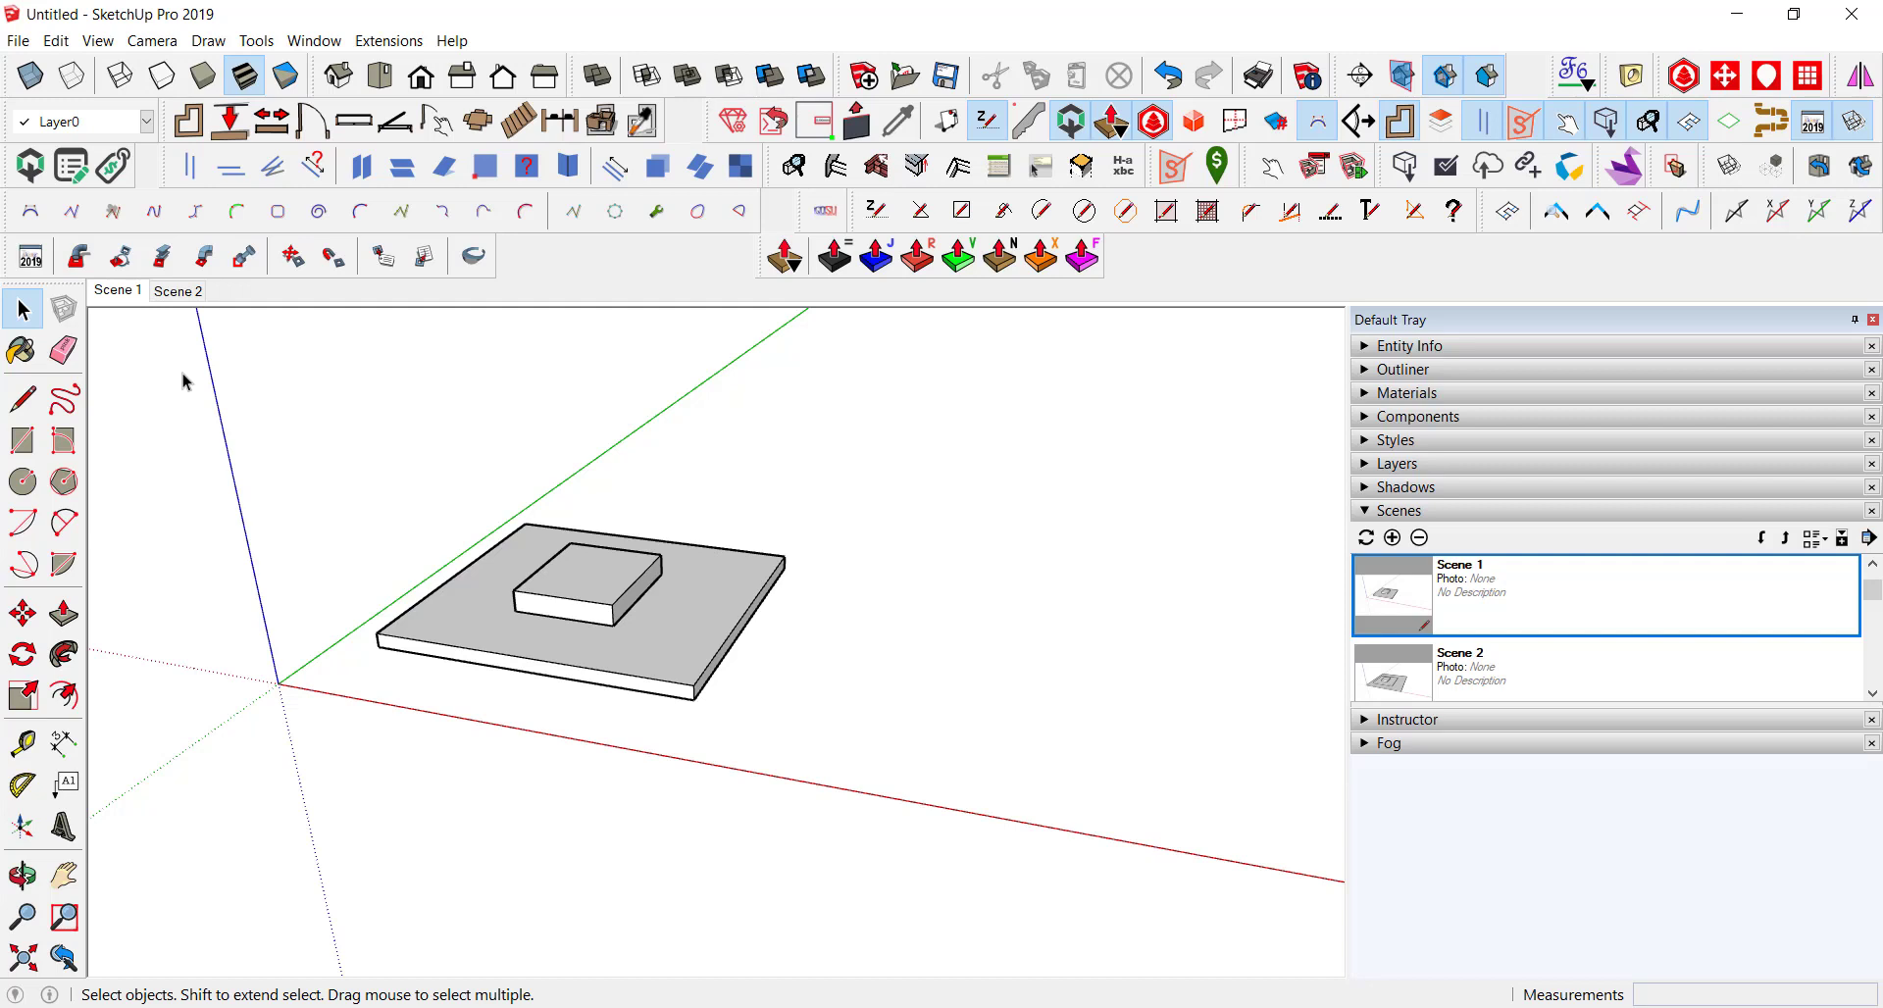
Step: Switch between Scene 2 and Scene 1 to compare them
left_click(173, 298)
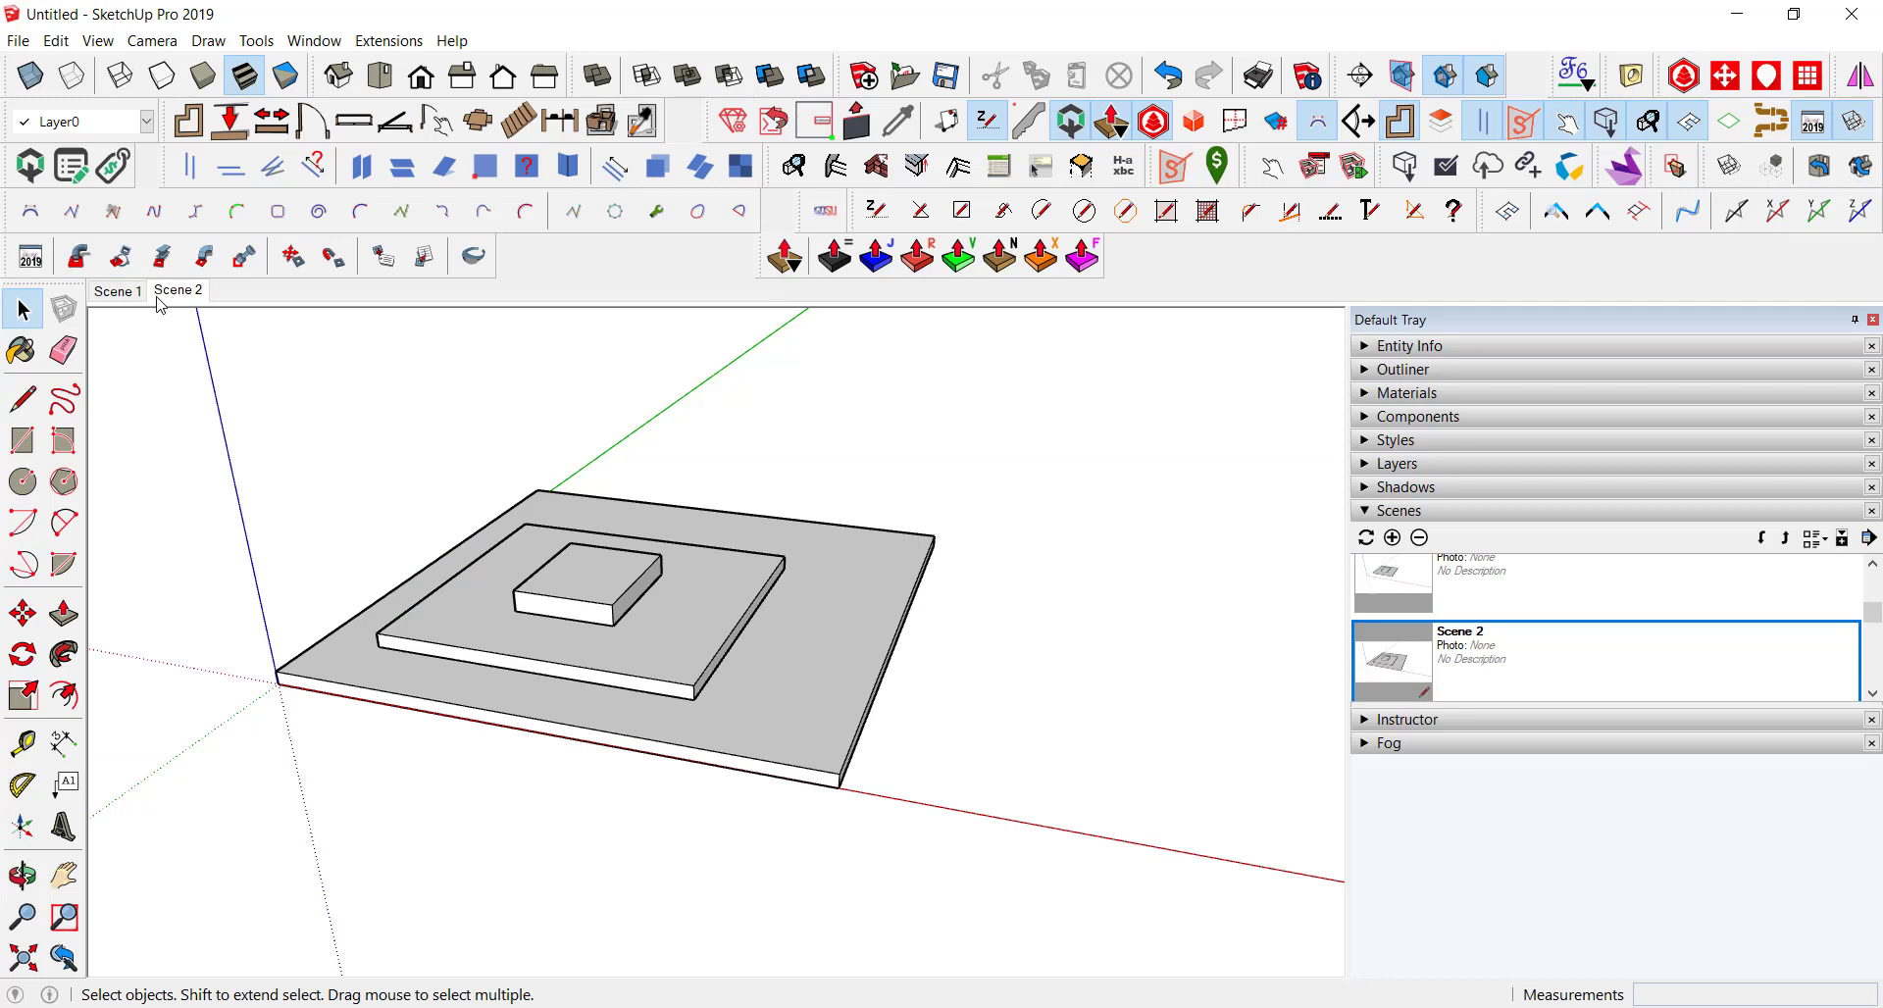
left_click(120, 294)
left_click(192, 294)
left_click(115, 294)
Step: Hide the small box inside the slab group and update Scene 1 again
double_click(485, 607)
left_click(549, 615)
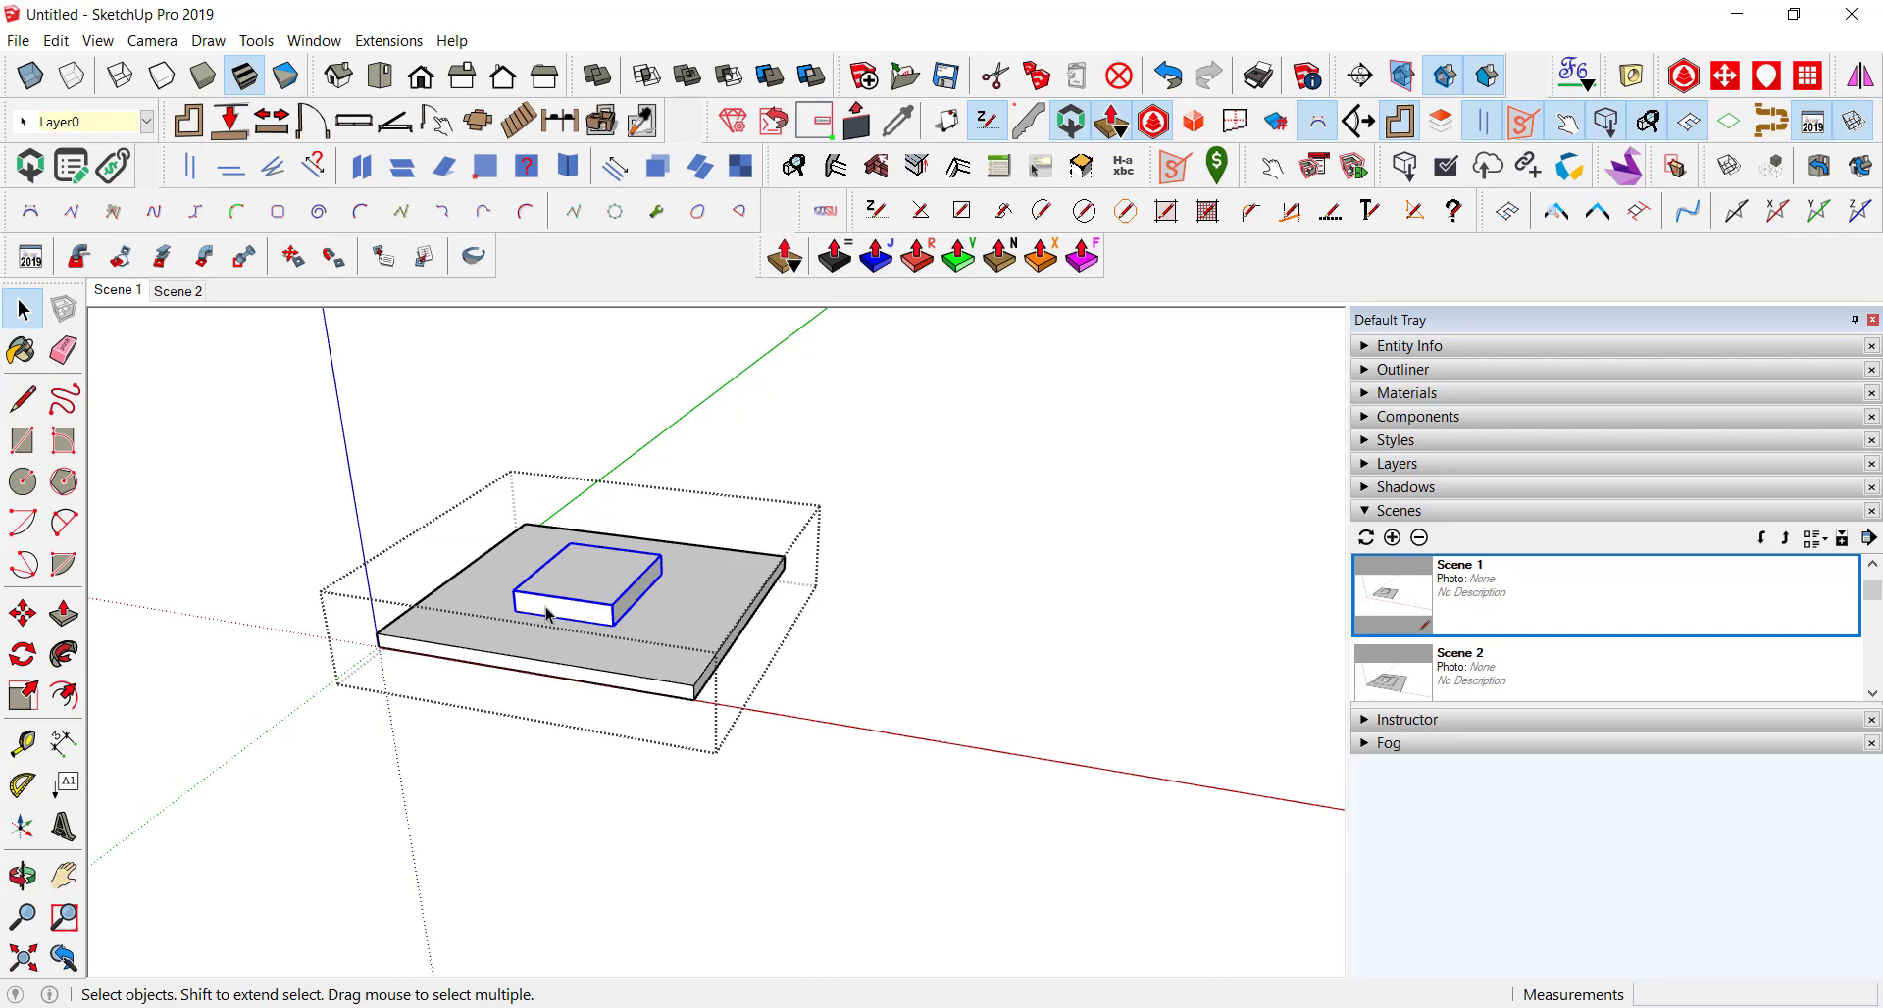
right_click(587, 576)
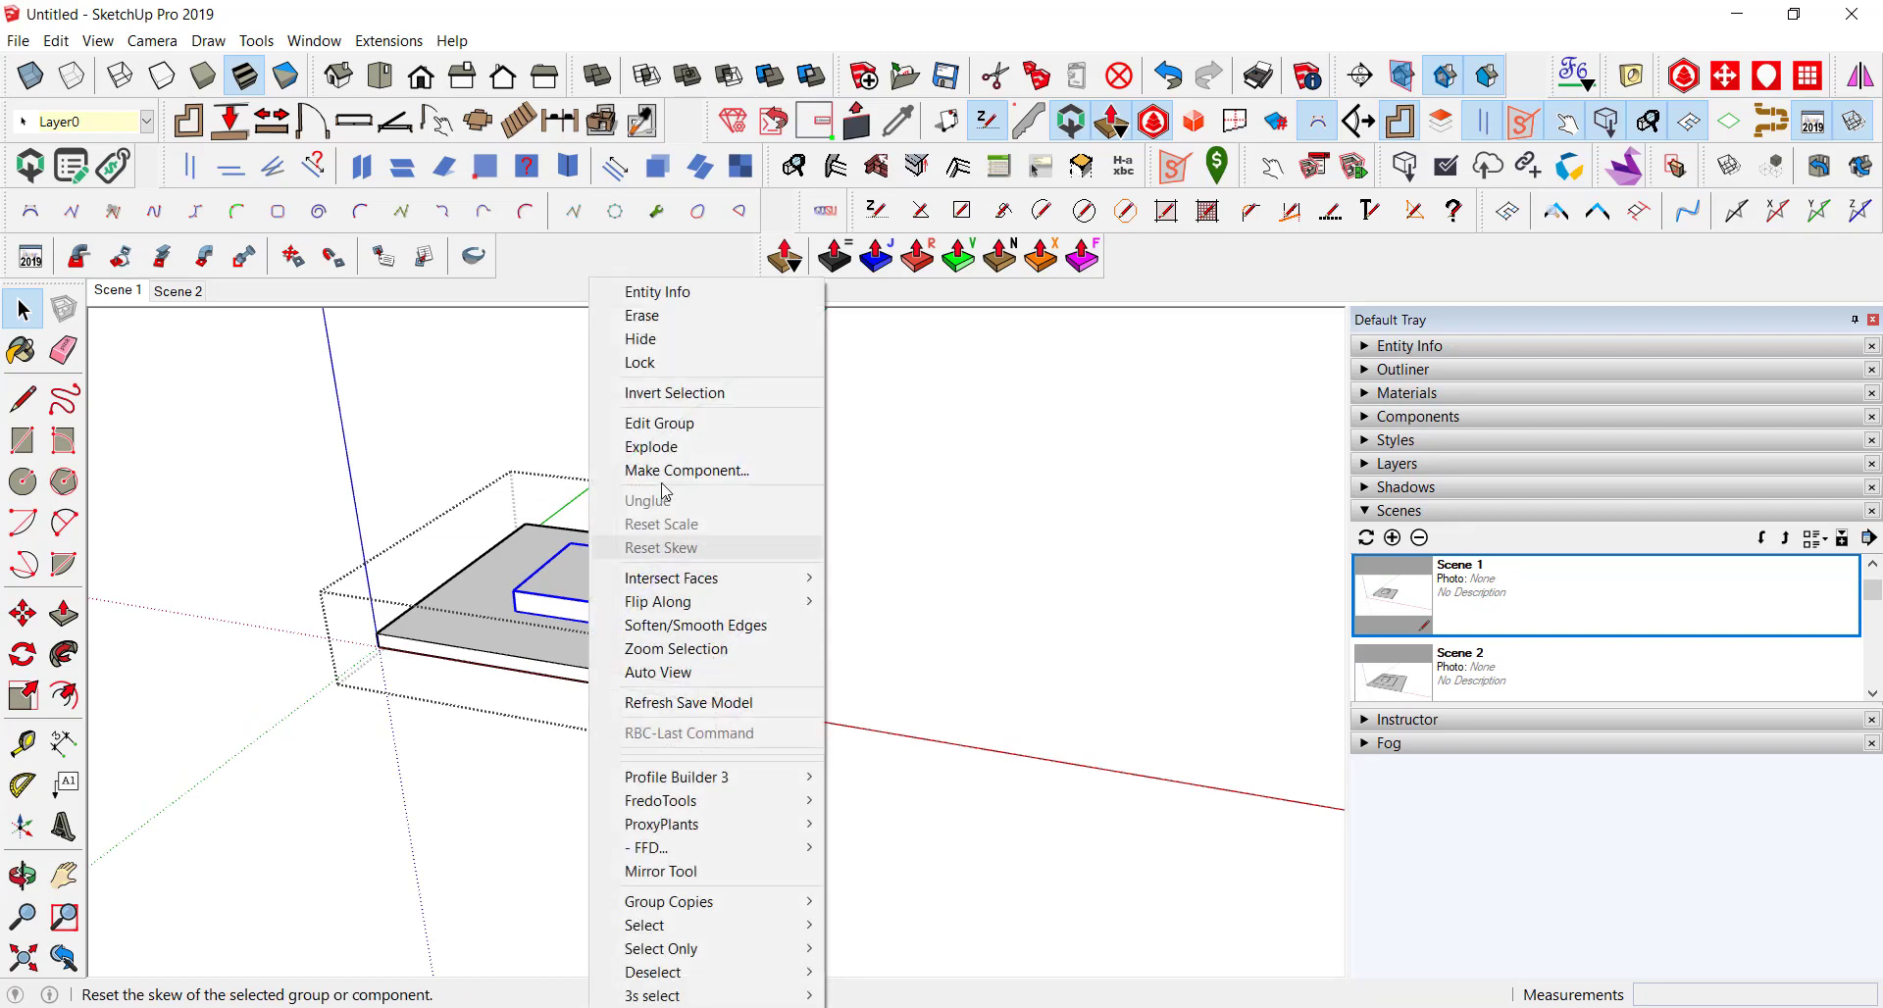
left_click(697, 355)
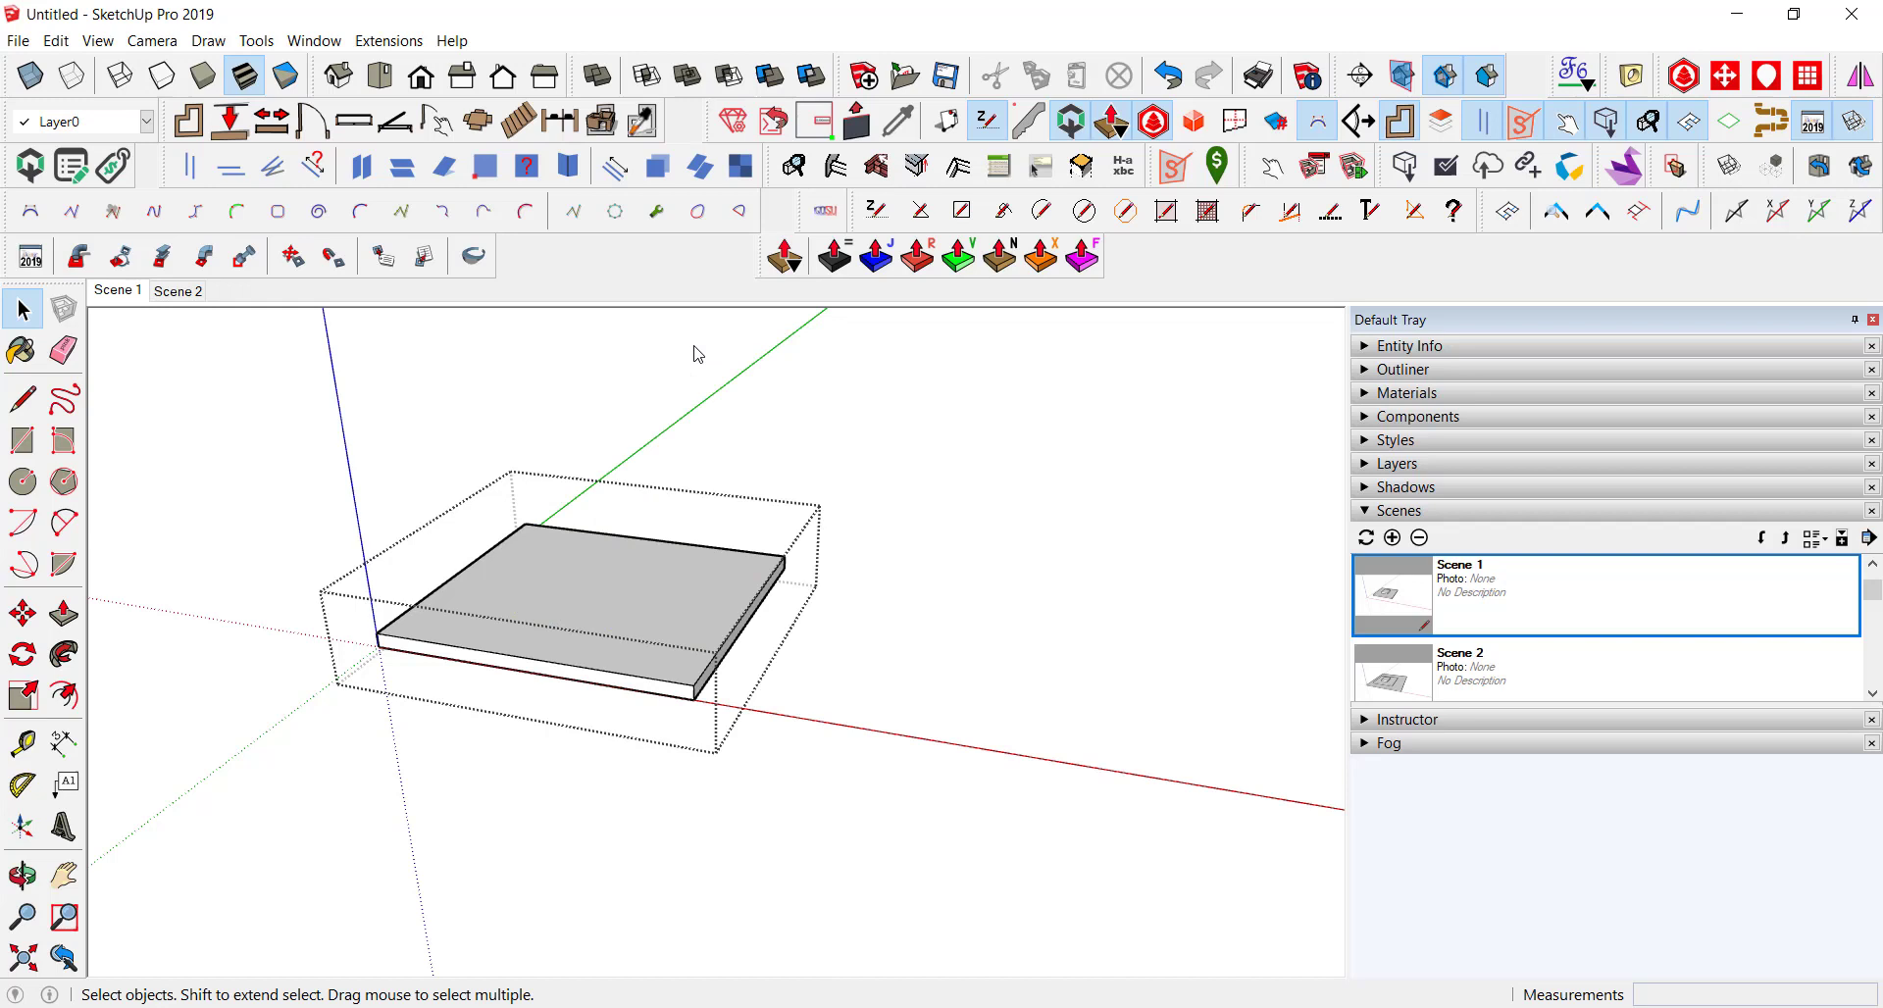
left_click(333, 492)
right_click(115, 299)
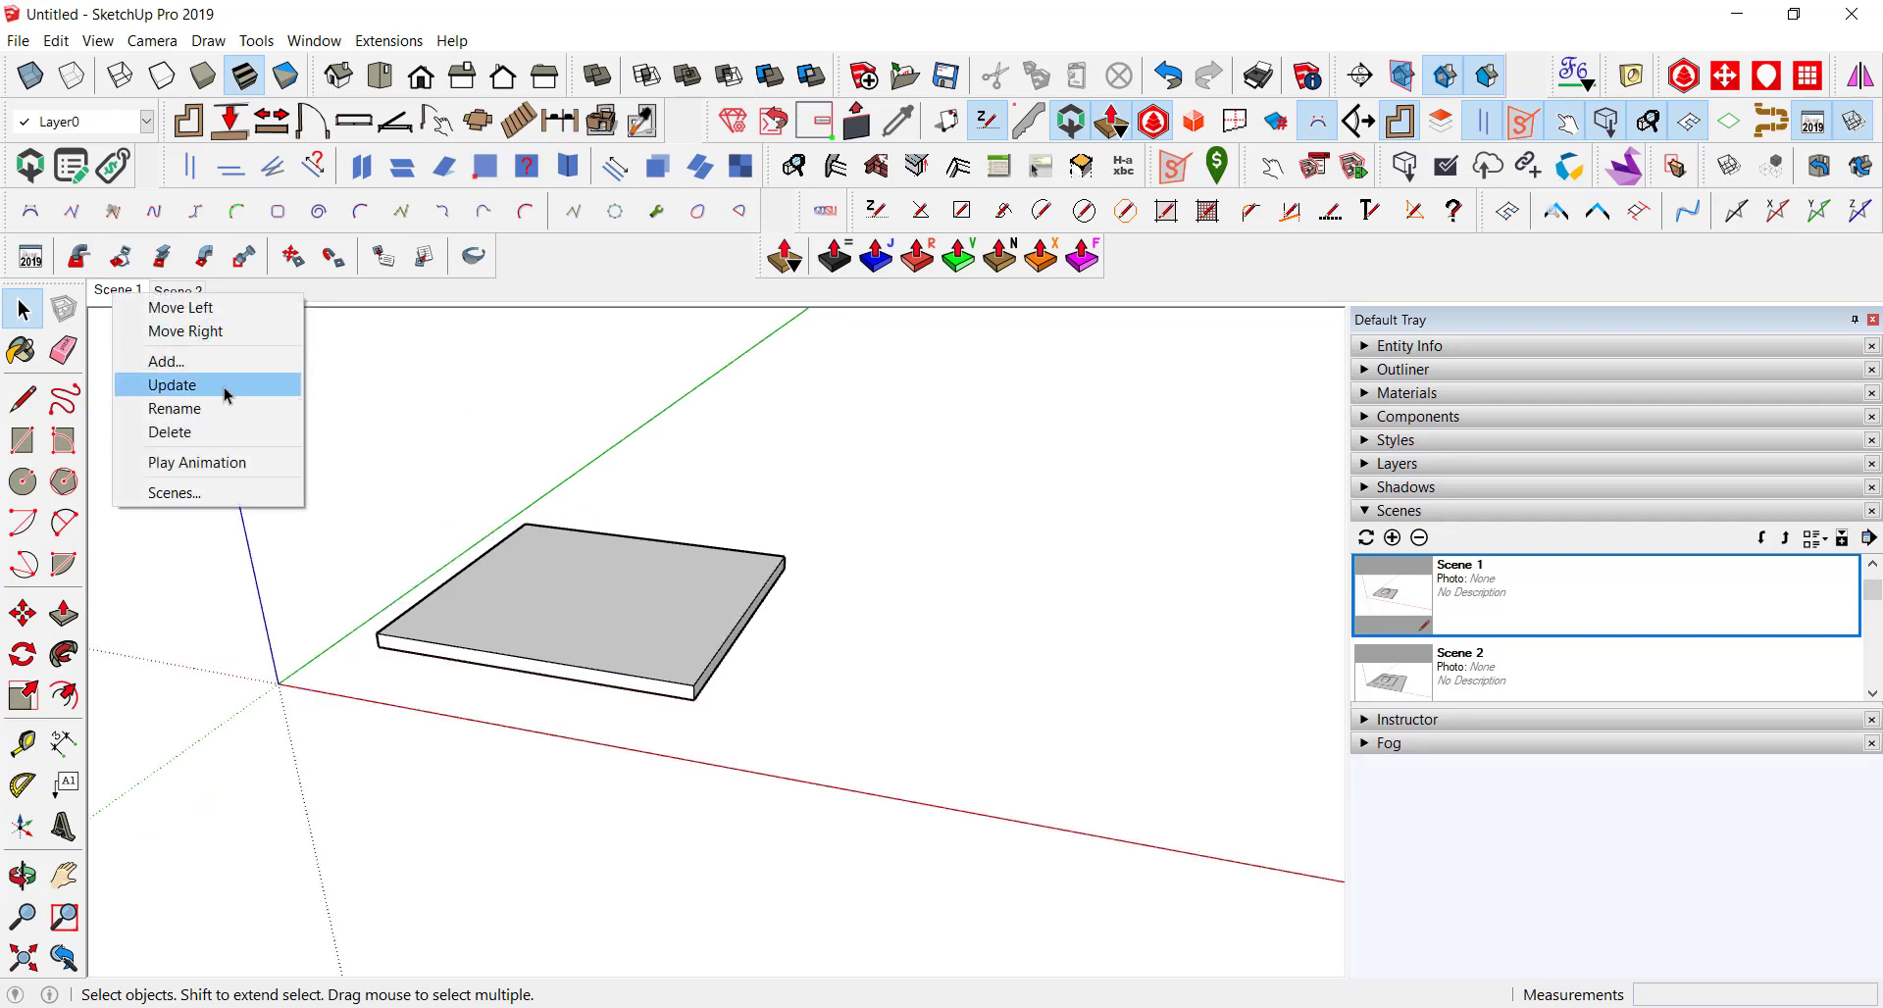
left_click(228, 385)
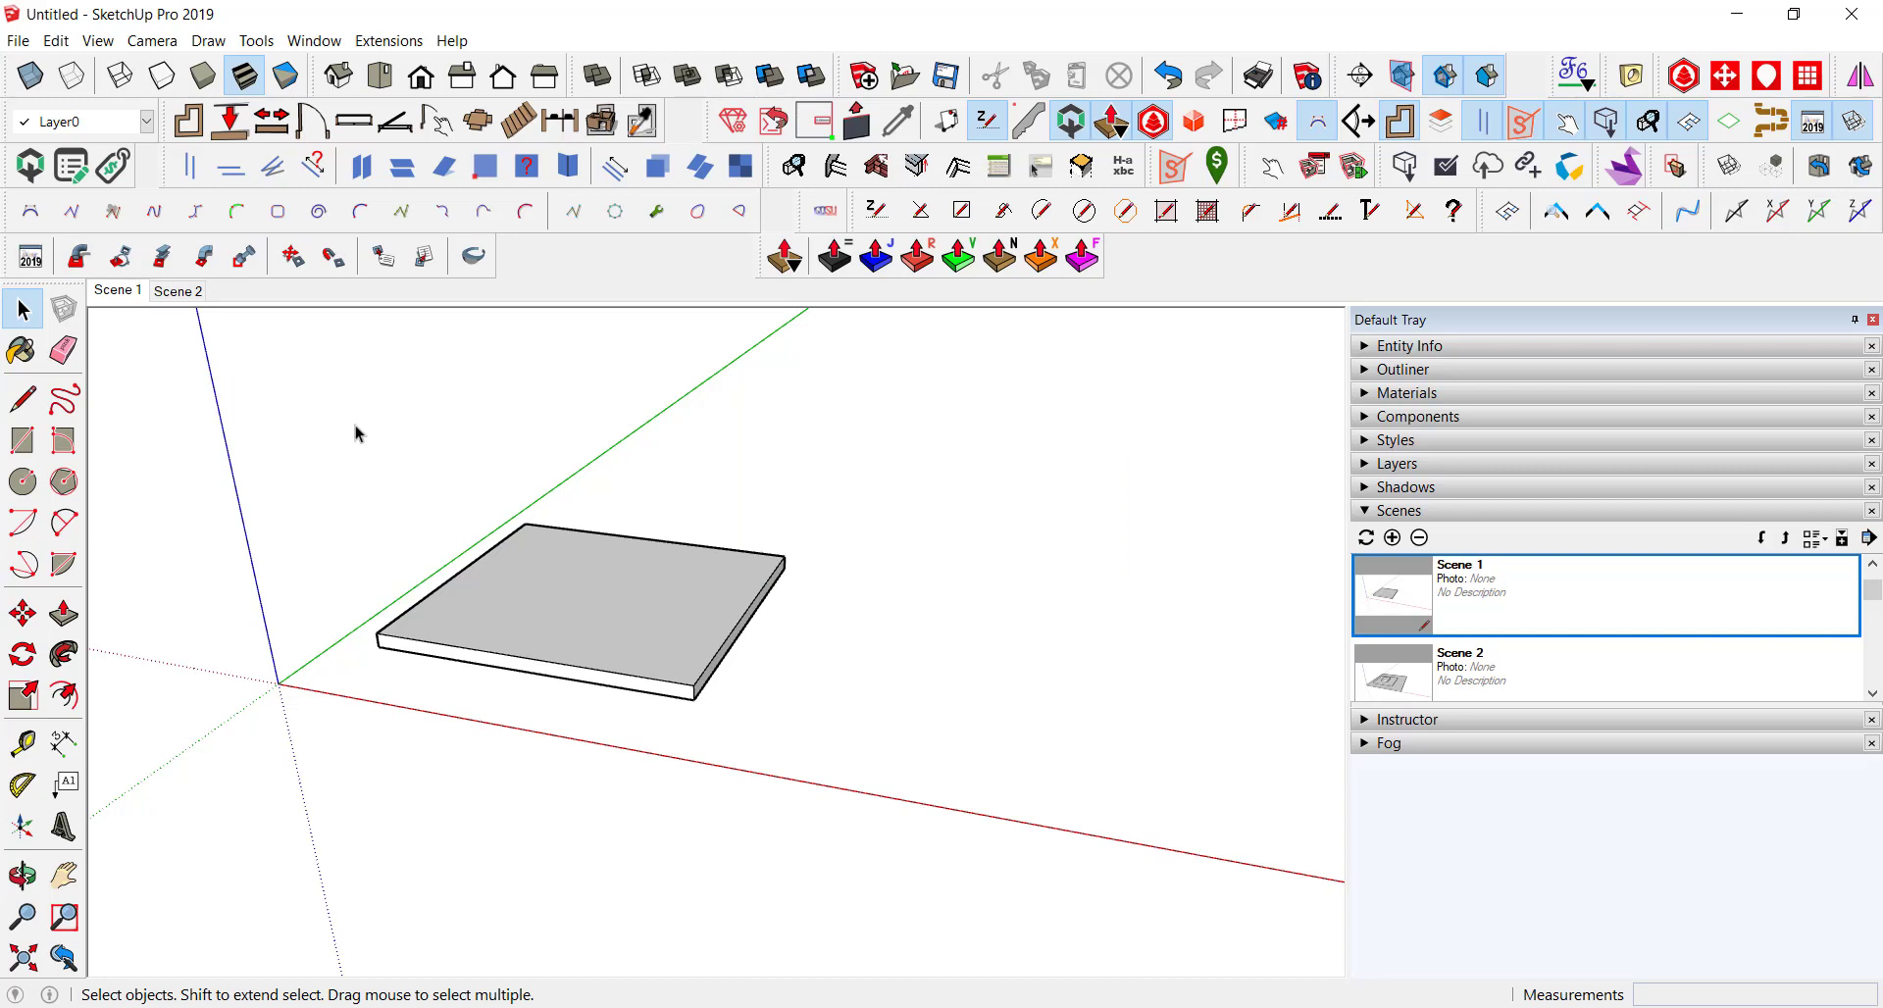
Step: Switch to Scene 2, select the middle slab, then clear the selection
left_click(191, 294)
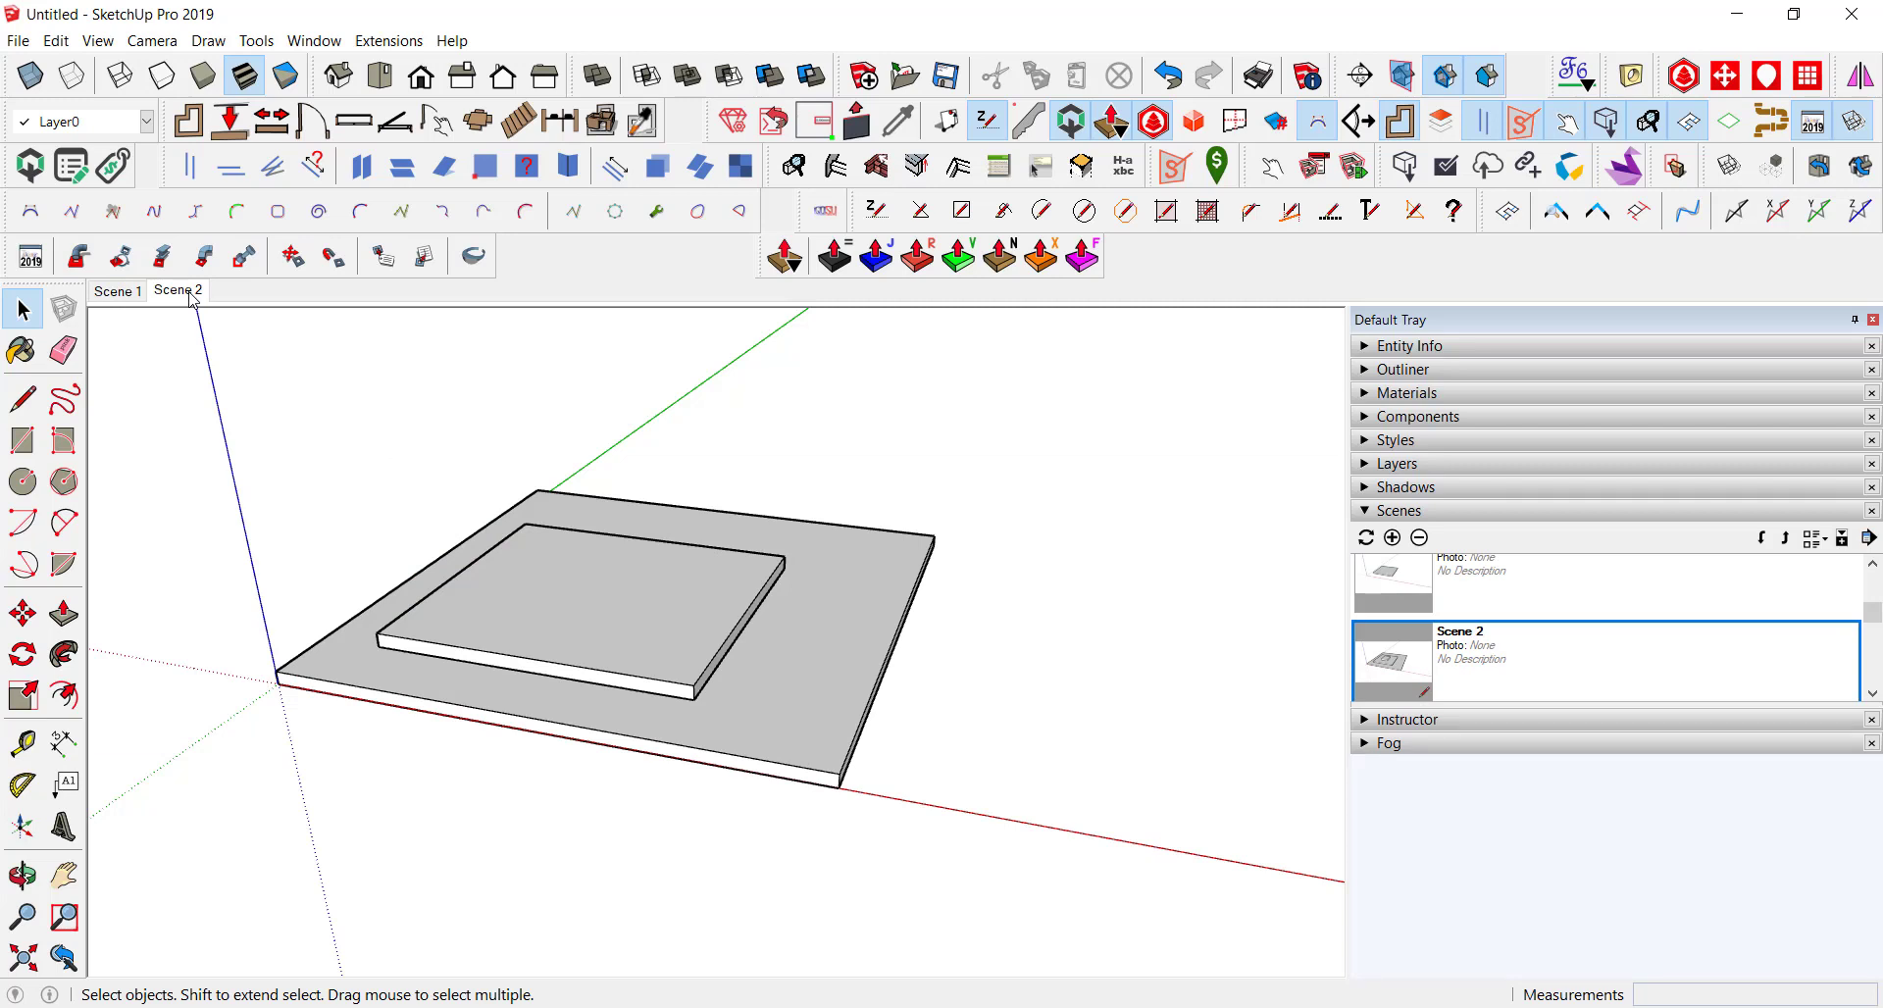
left_click_drag(1114, 416, 719, 579)
left_click(827, 501)
Step: Bring the SketchUp model forward and compare Scene 1 with Scene 2
left_click(1729, 26)
mouse_move(1032, 437)
middle_mouse_down()
mouse_move(638, 596)
mouse_move(755, 510)
middle_mouse_up()
left_click(748, 534)
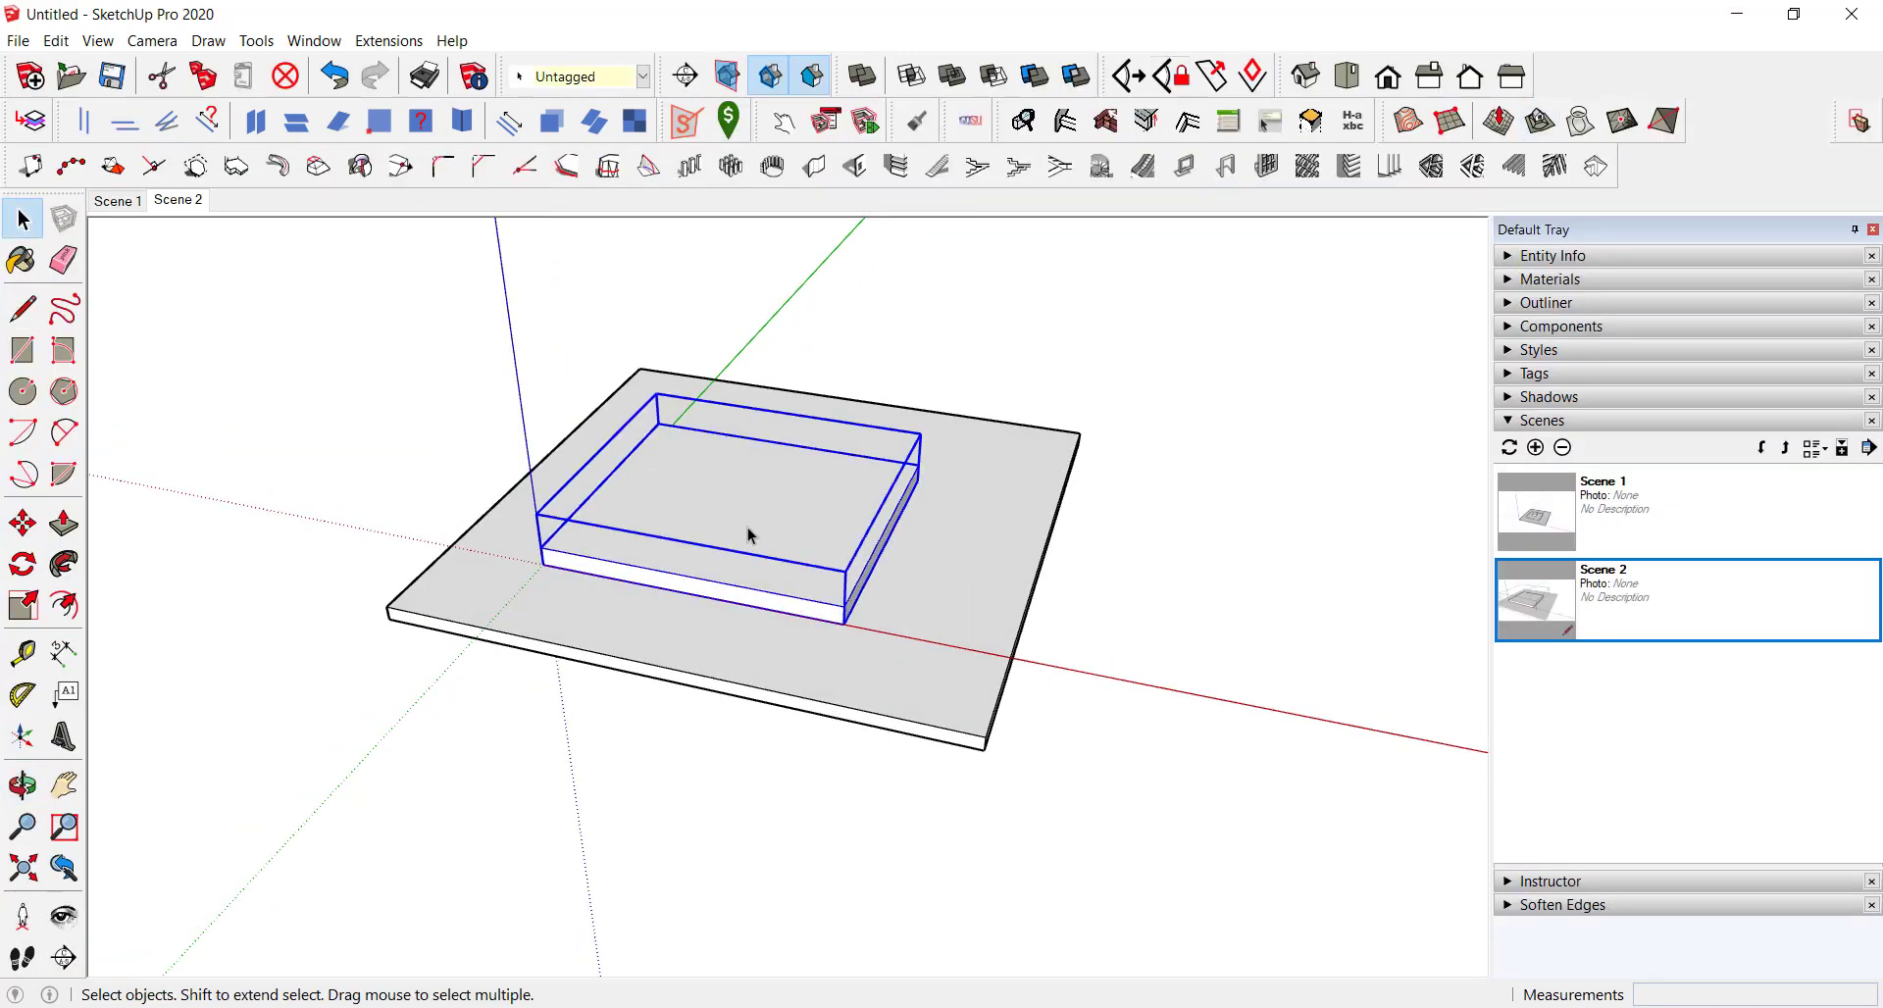
left_click(123, 208)
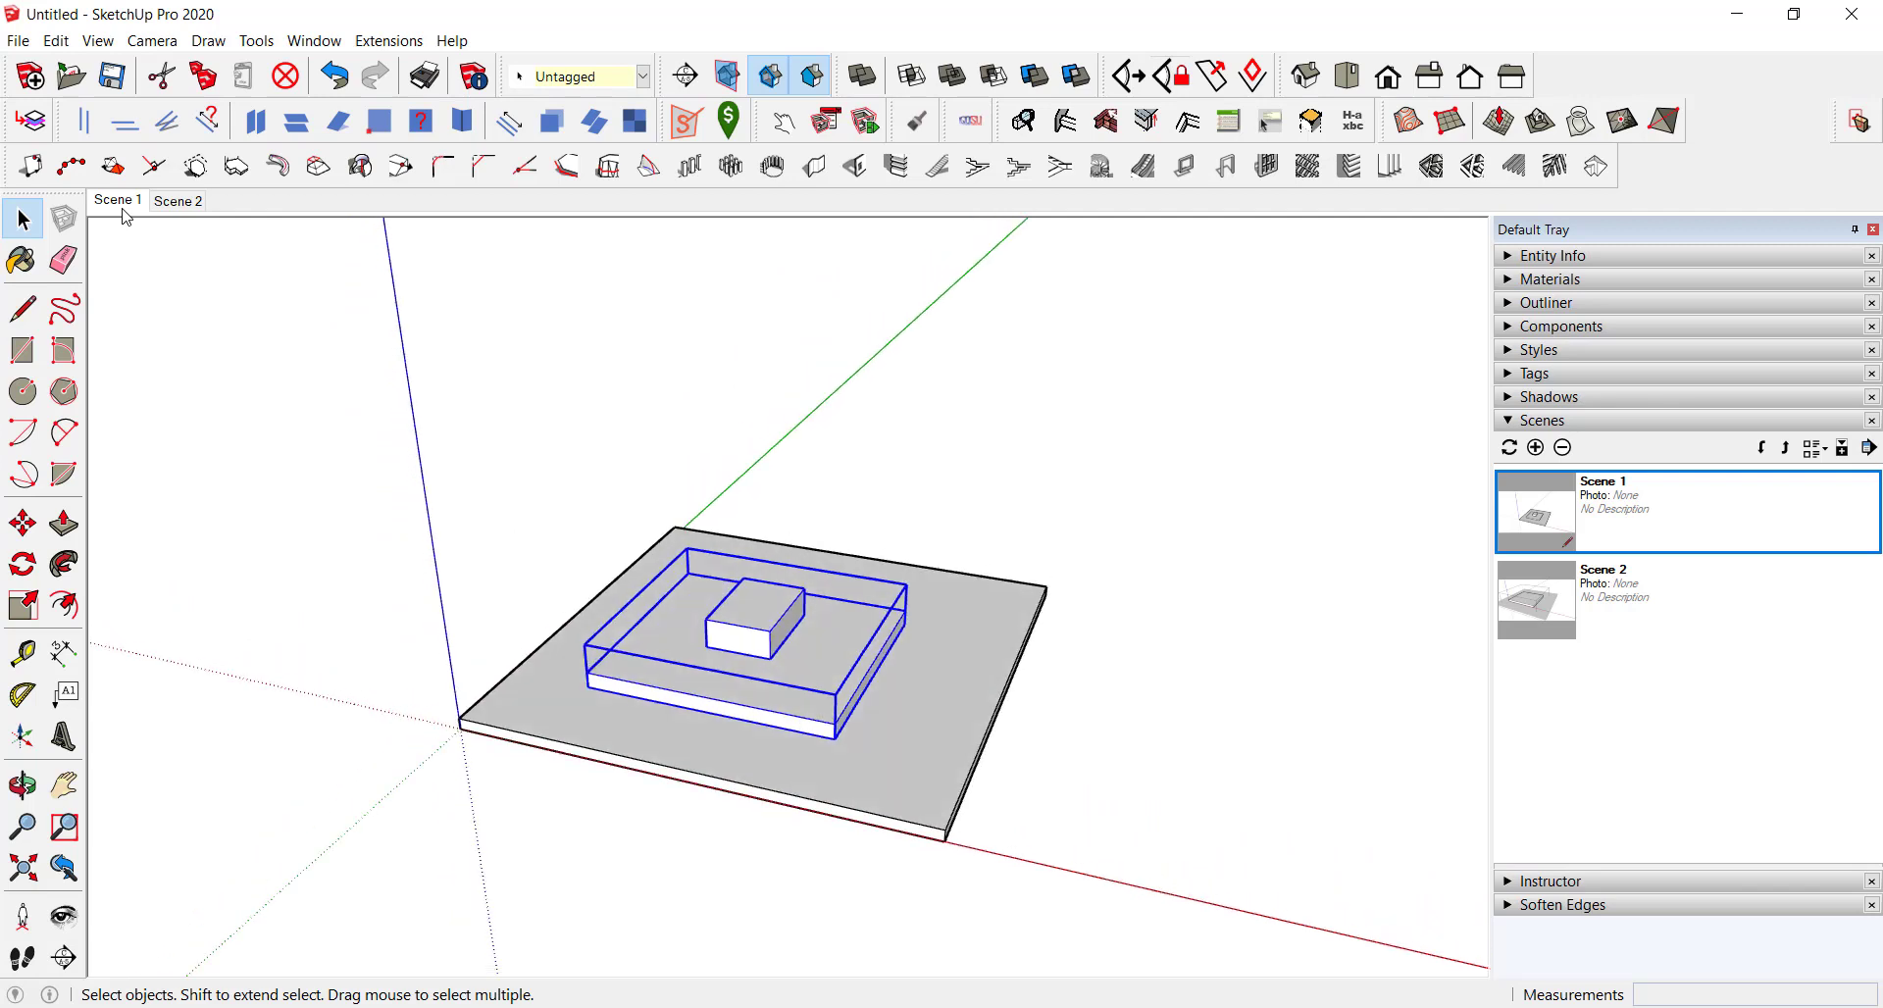
left_click(181, 209)
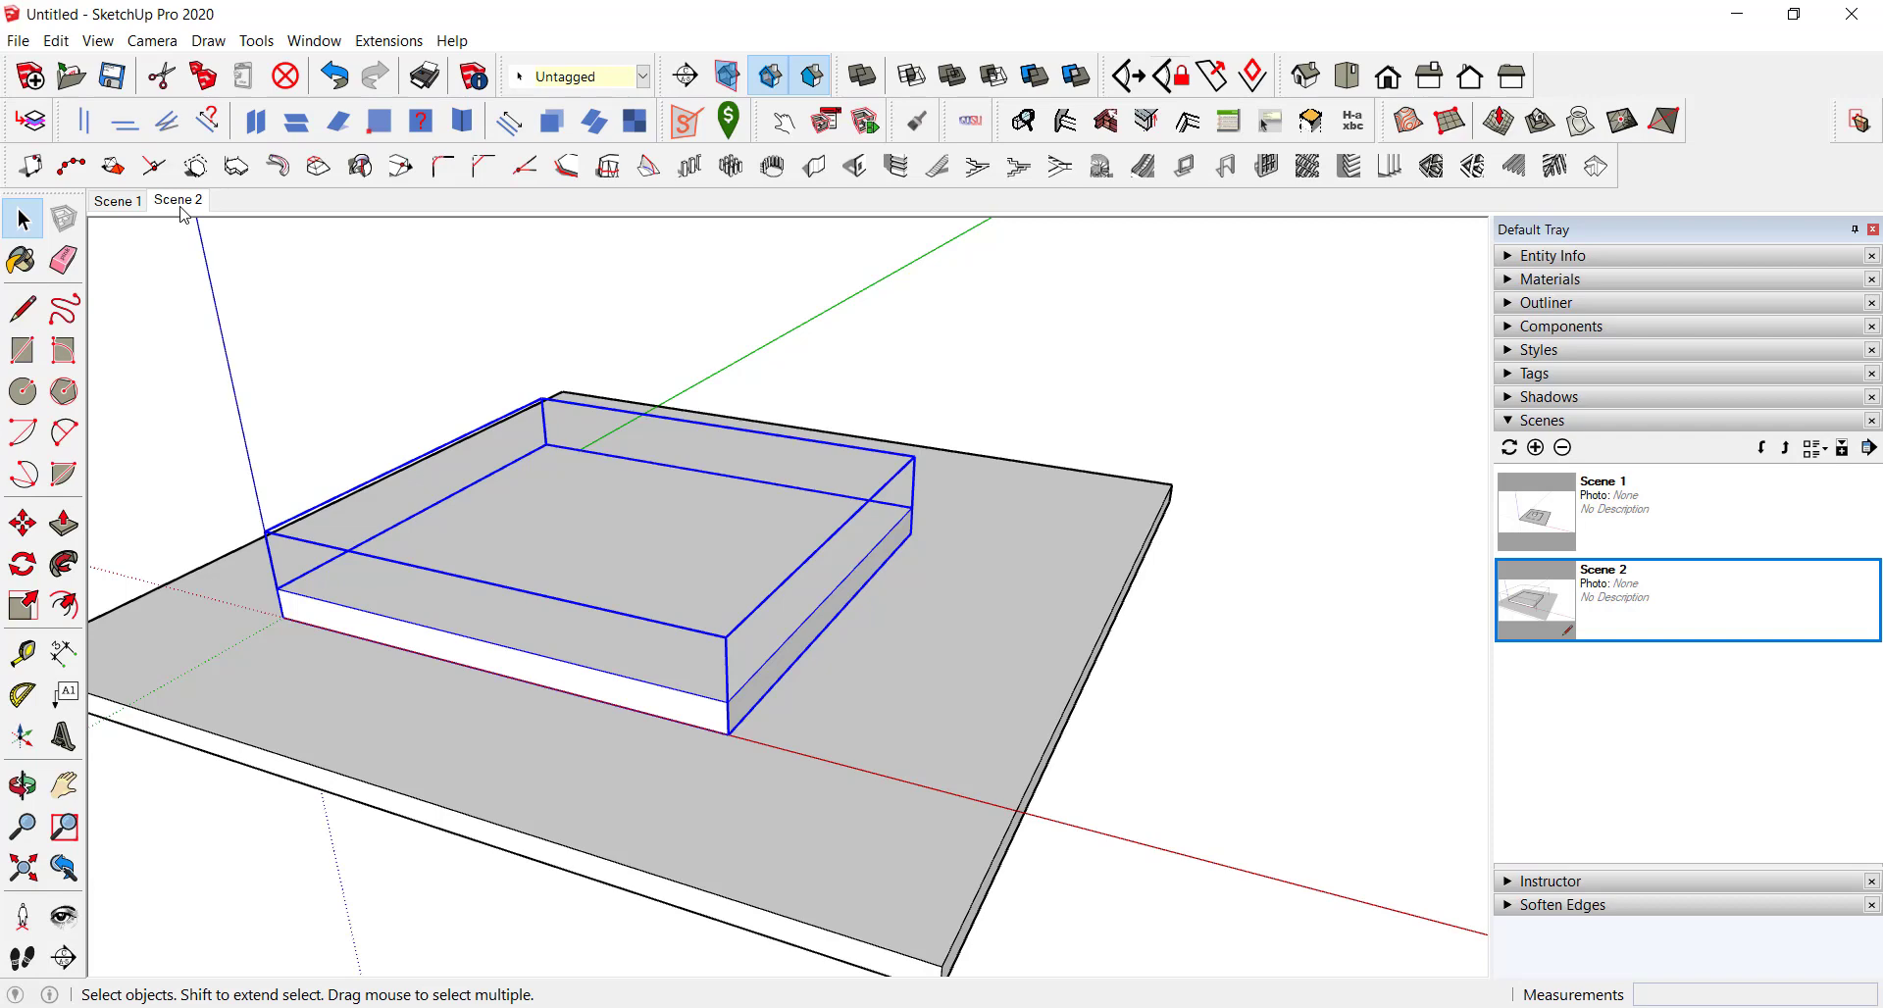
Step: Zoom and orbit around Scene 2's slab resting on the base plate
scroll(372, 387, "down", 3)
middle_click_drag(467, 379, 538, 446)
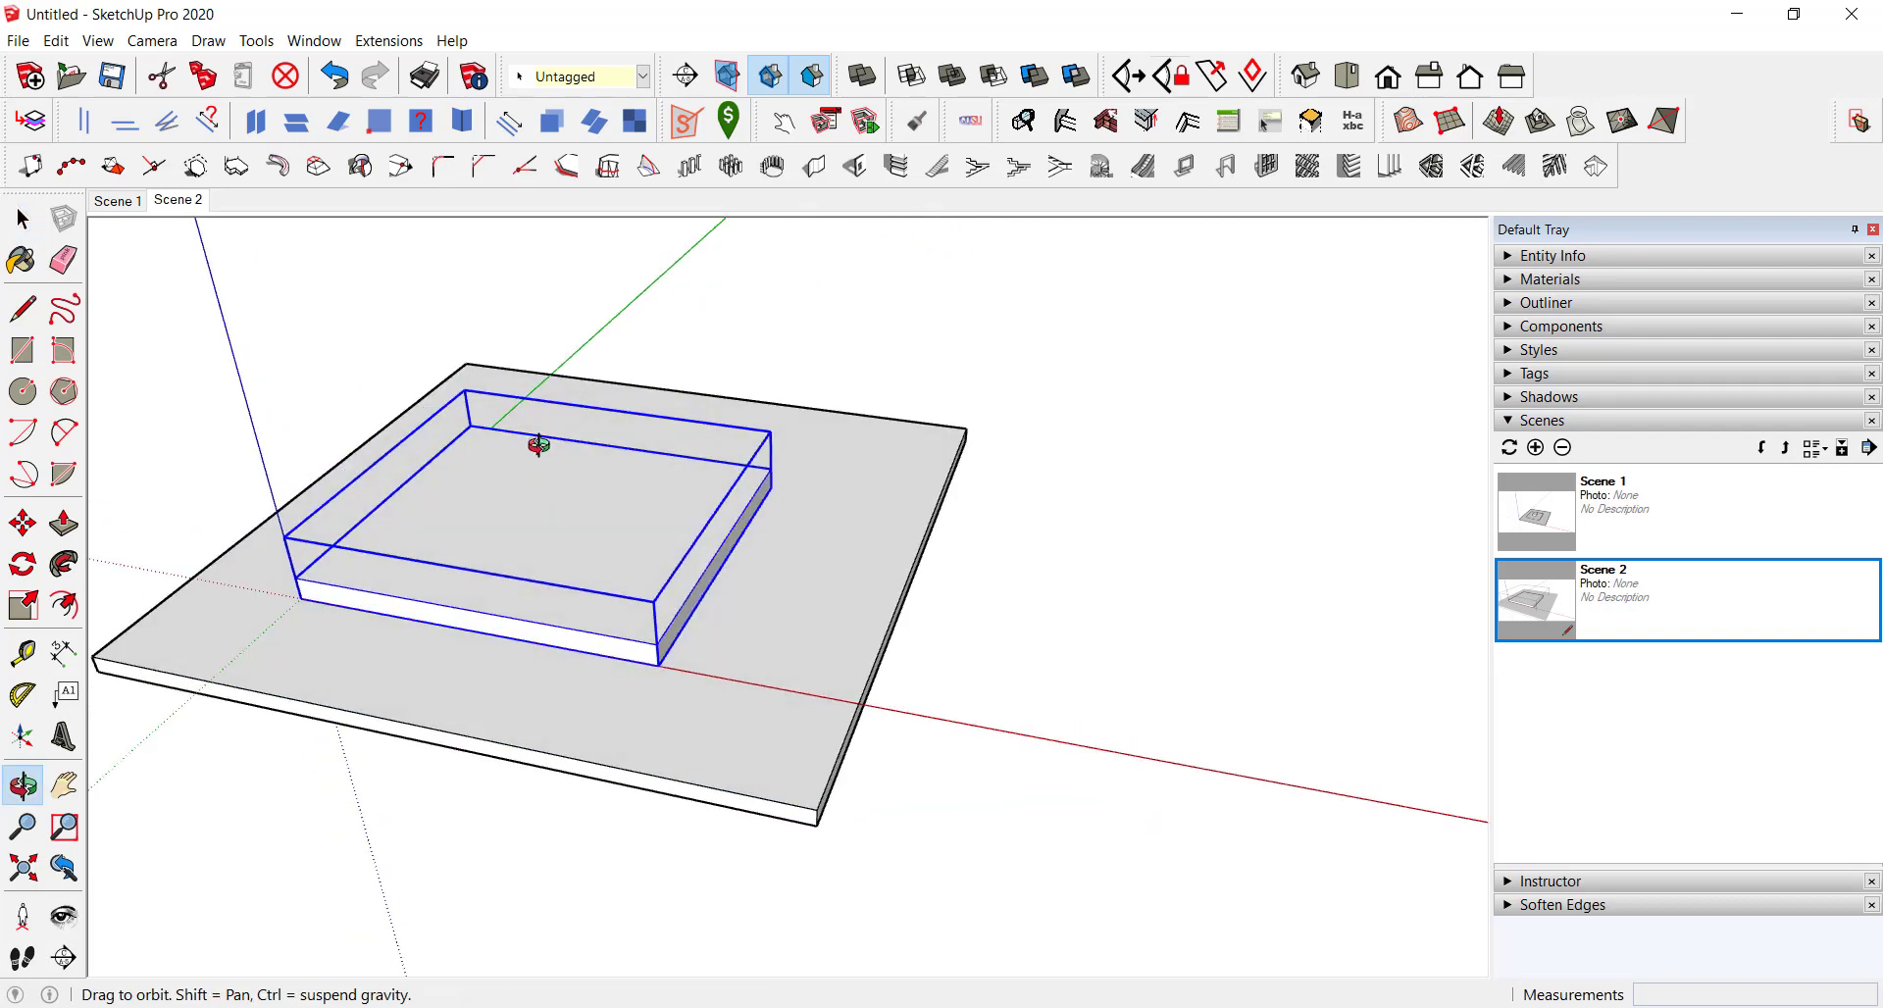
scroll(696, 561, "down", 3)
left_click(690, 571)
middle_click_drag(690, 570, 673, 627)
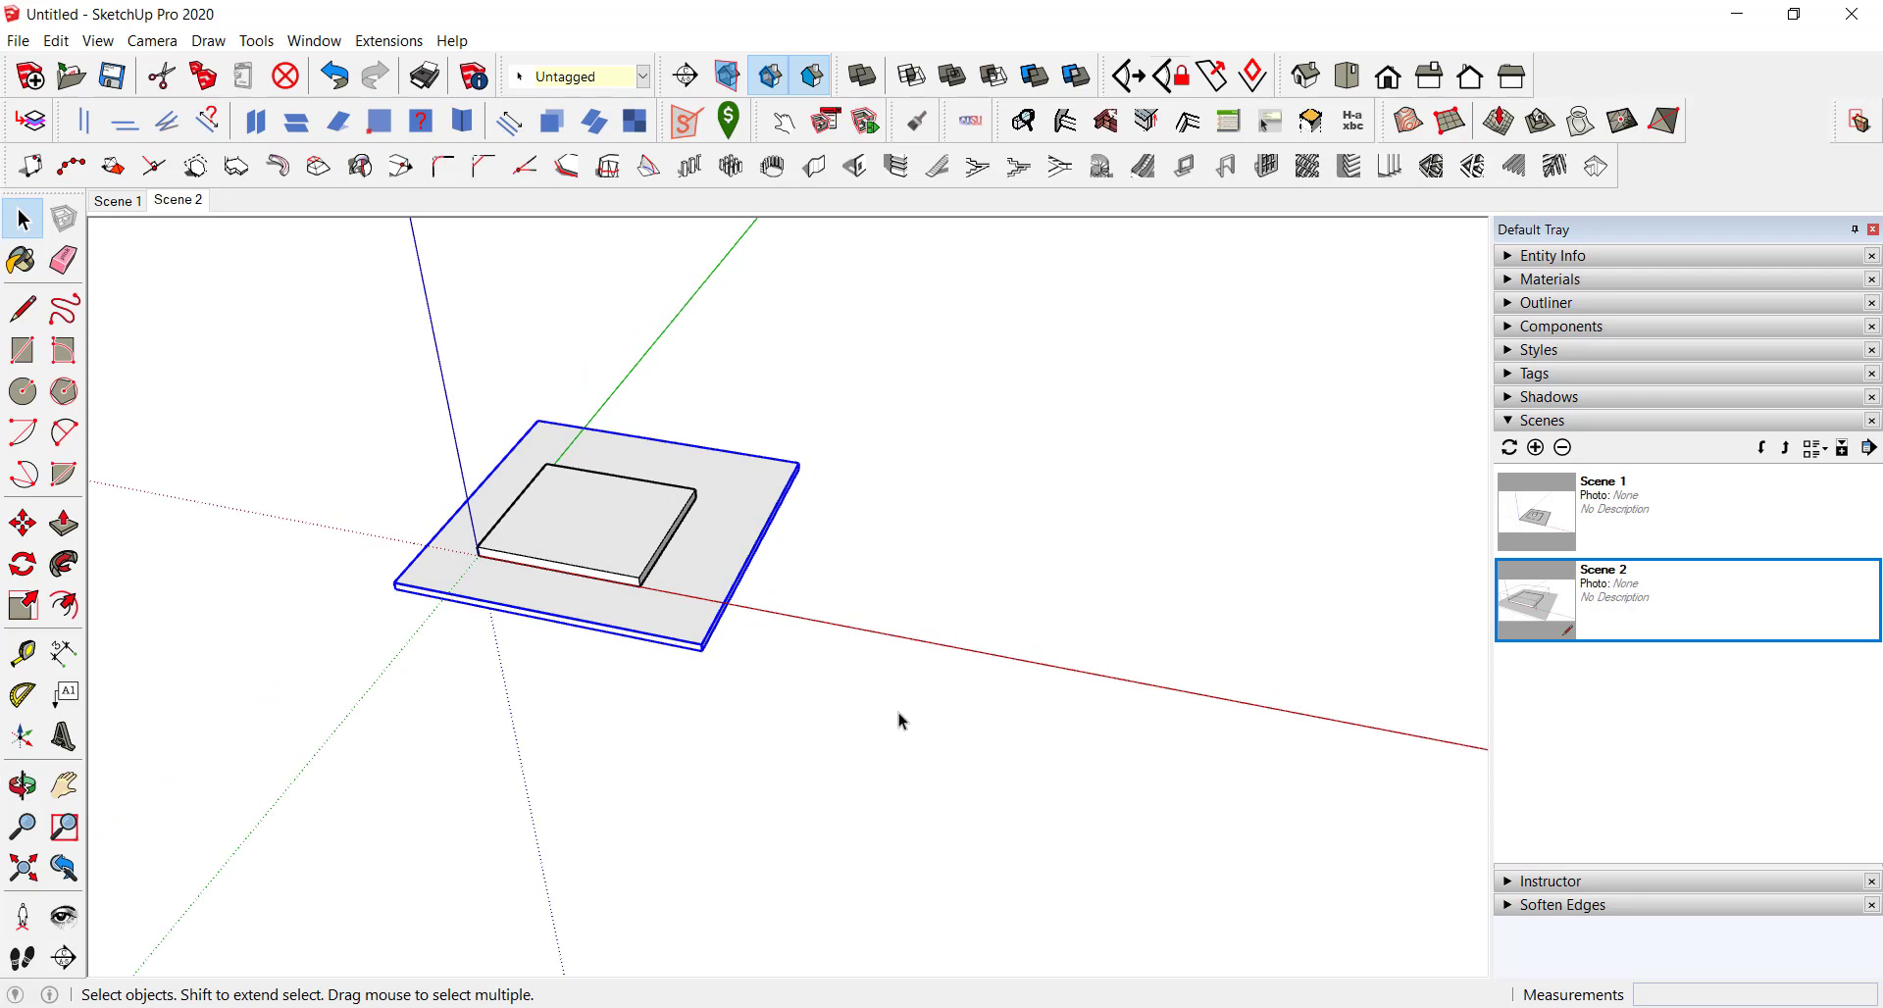
left_click(17, 41)
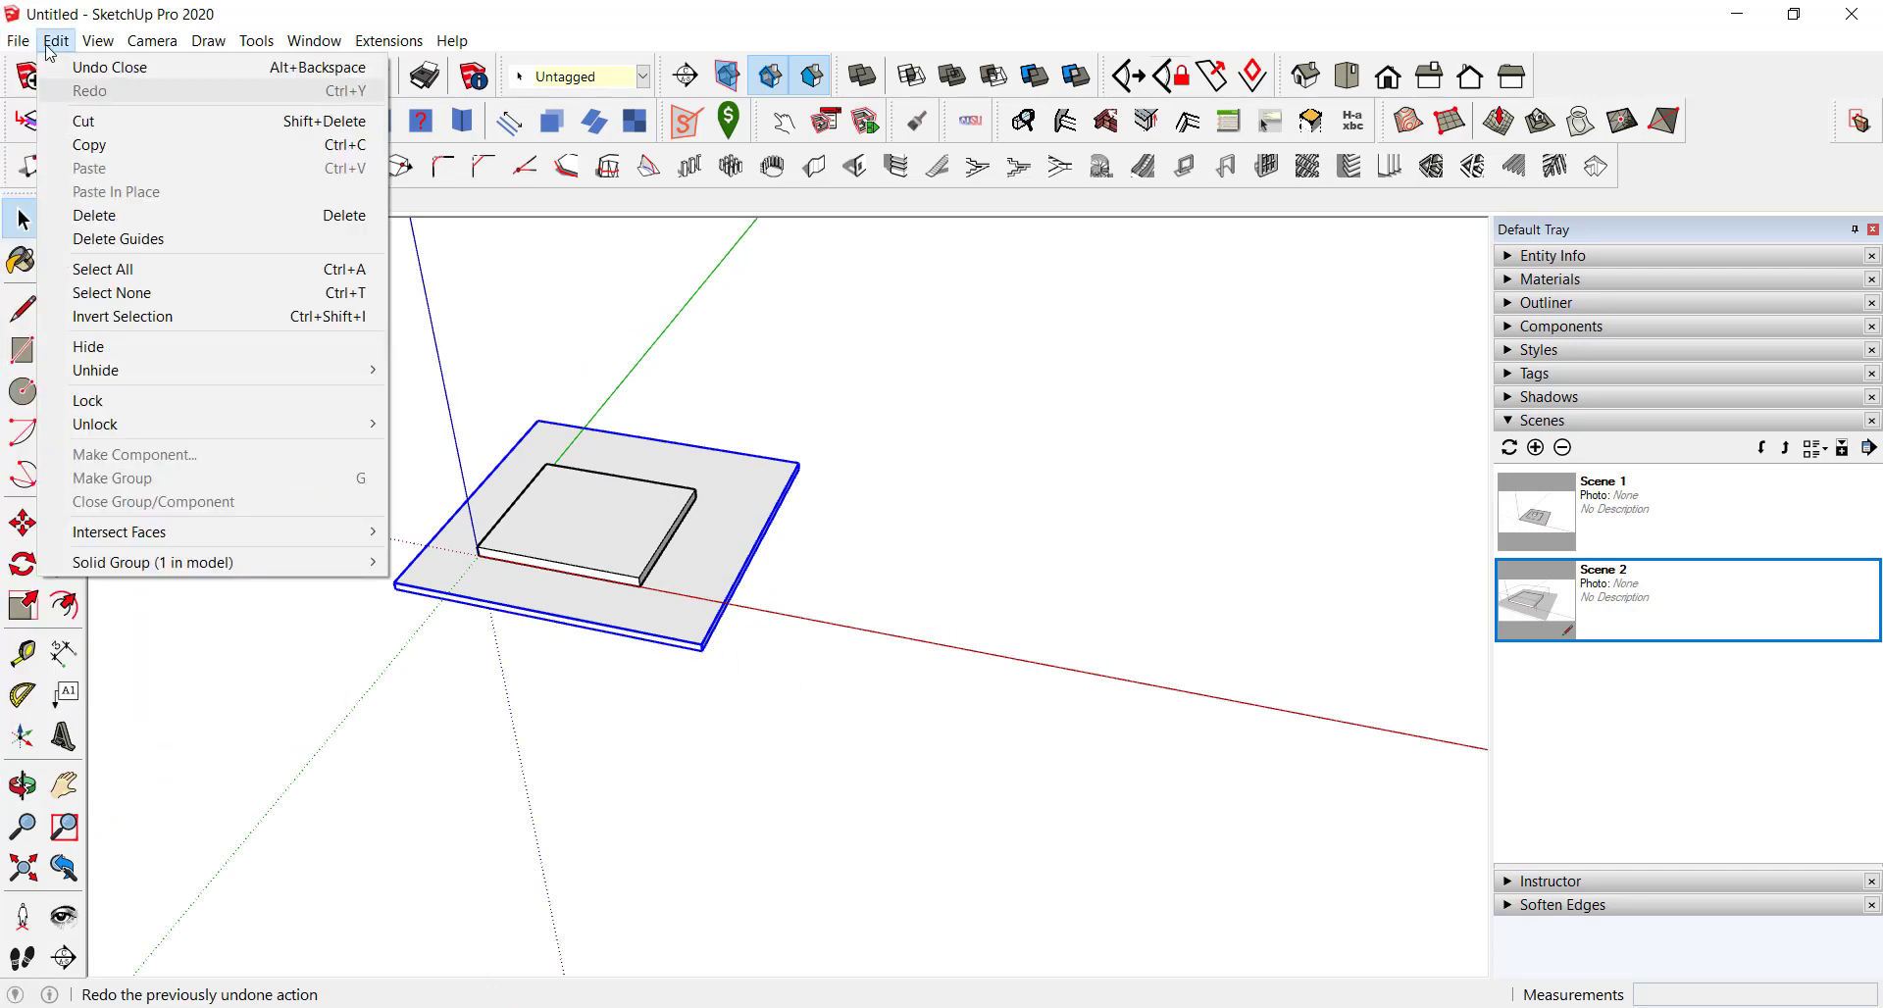
Step: Start a new model from the Plan View Meter template, discarding changes to the old one
left_click(65, 106)
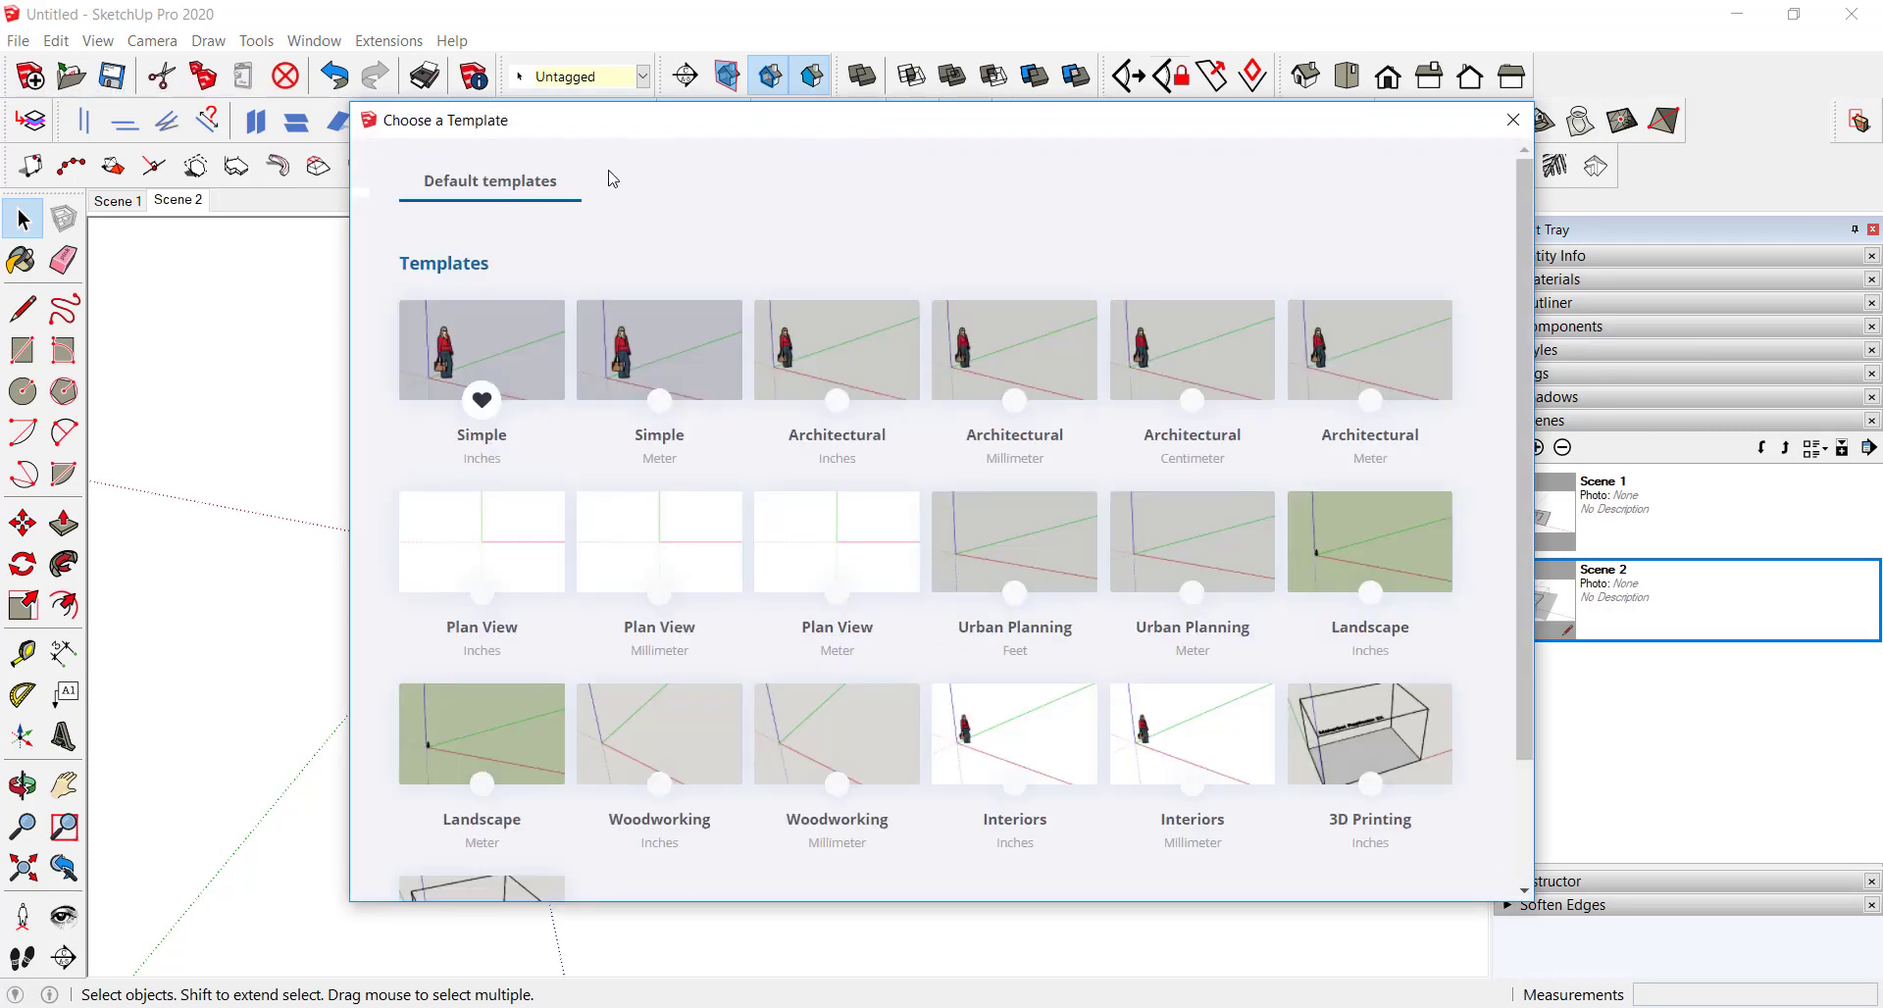
left_click(832, 550)
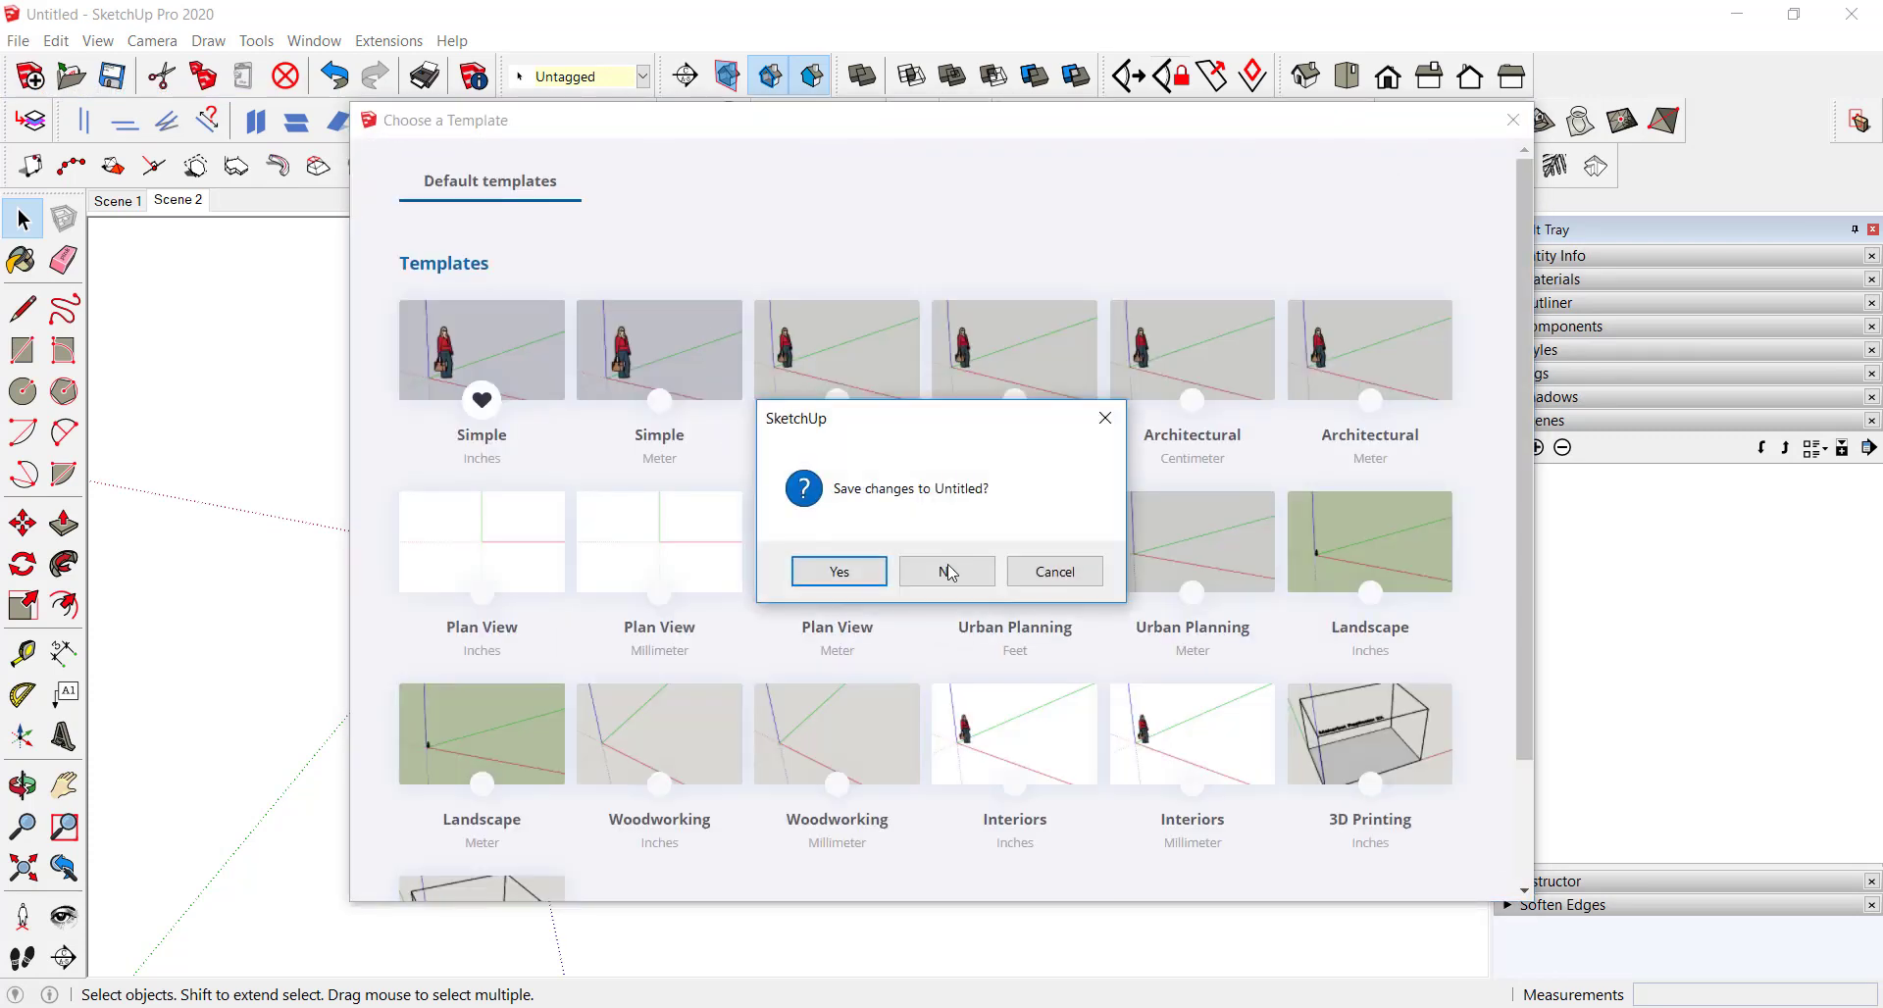
left_click(947, 569)
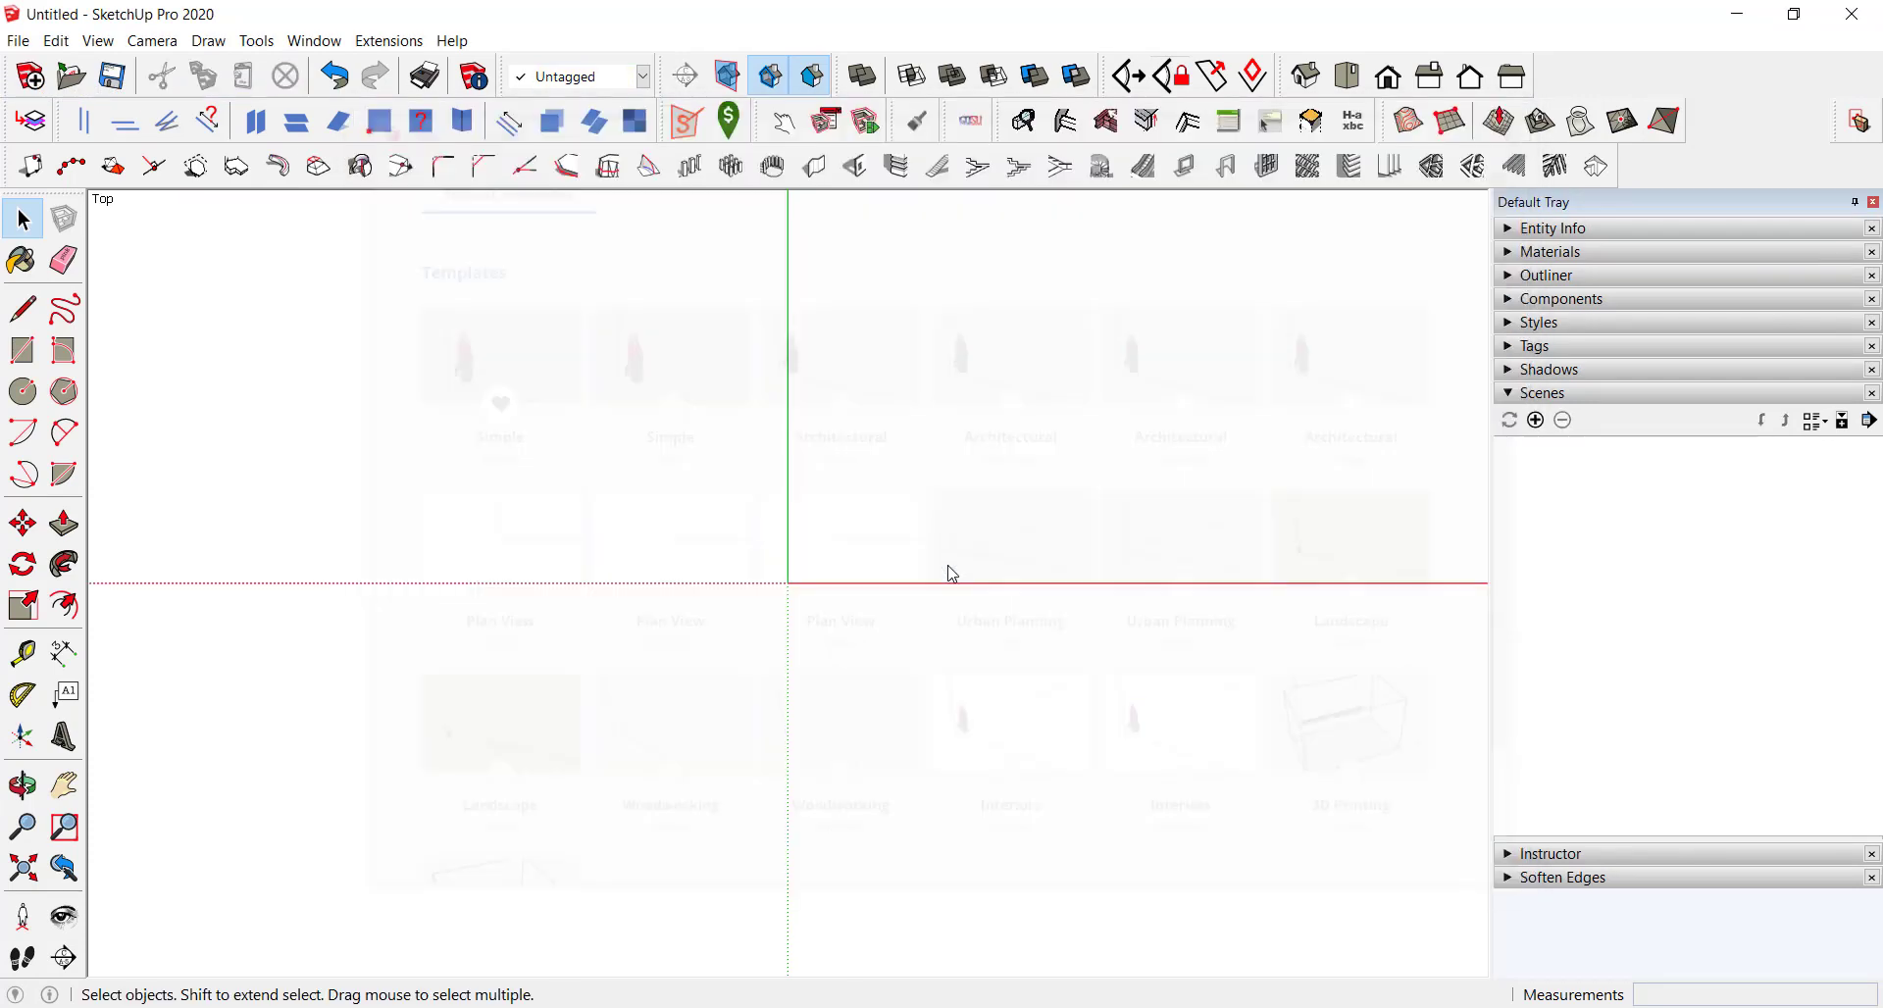
middle_click_drag(949, 576, 739, 461)
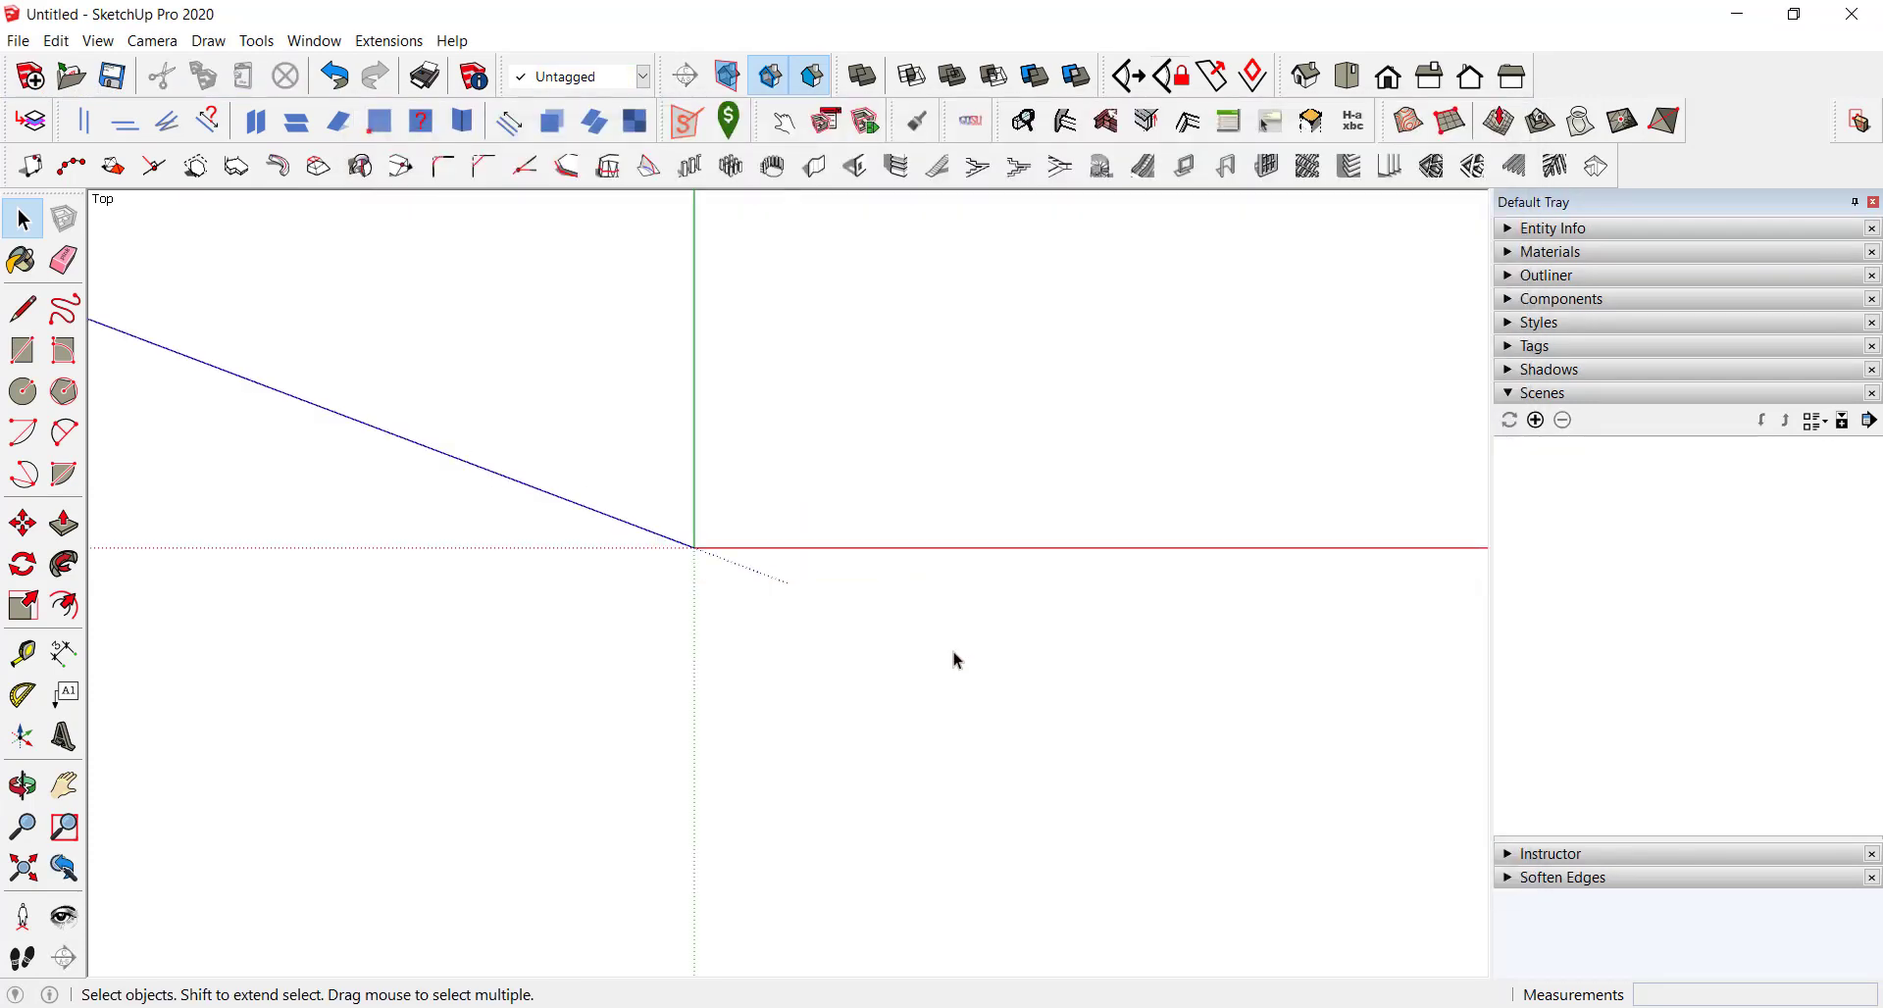
Step: Draw a 4,4 rectangle starting at the axis origin
key("space")
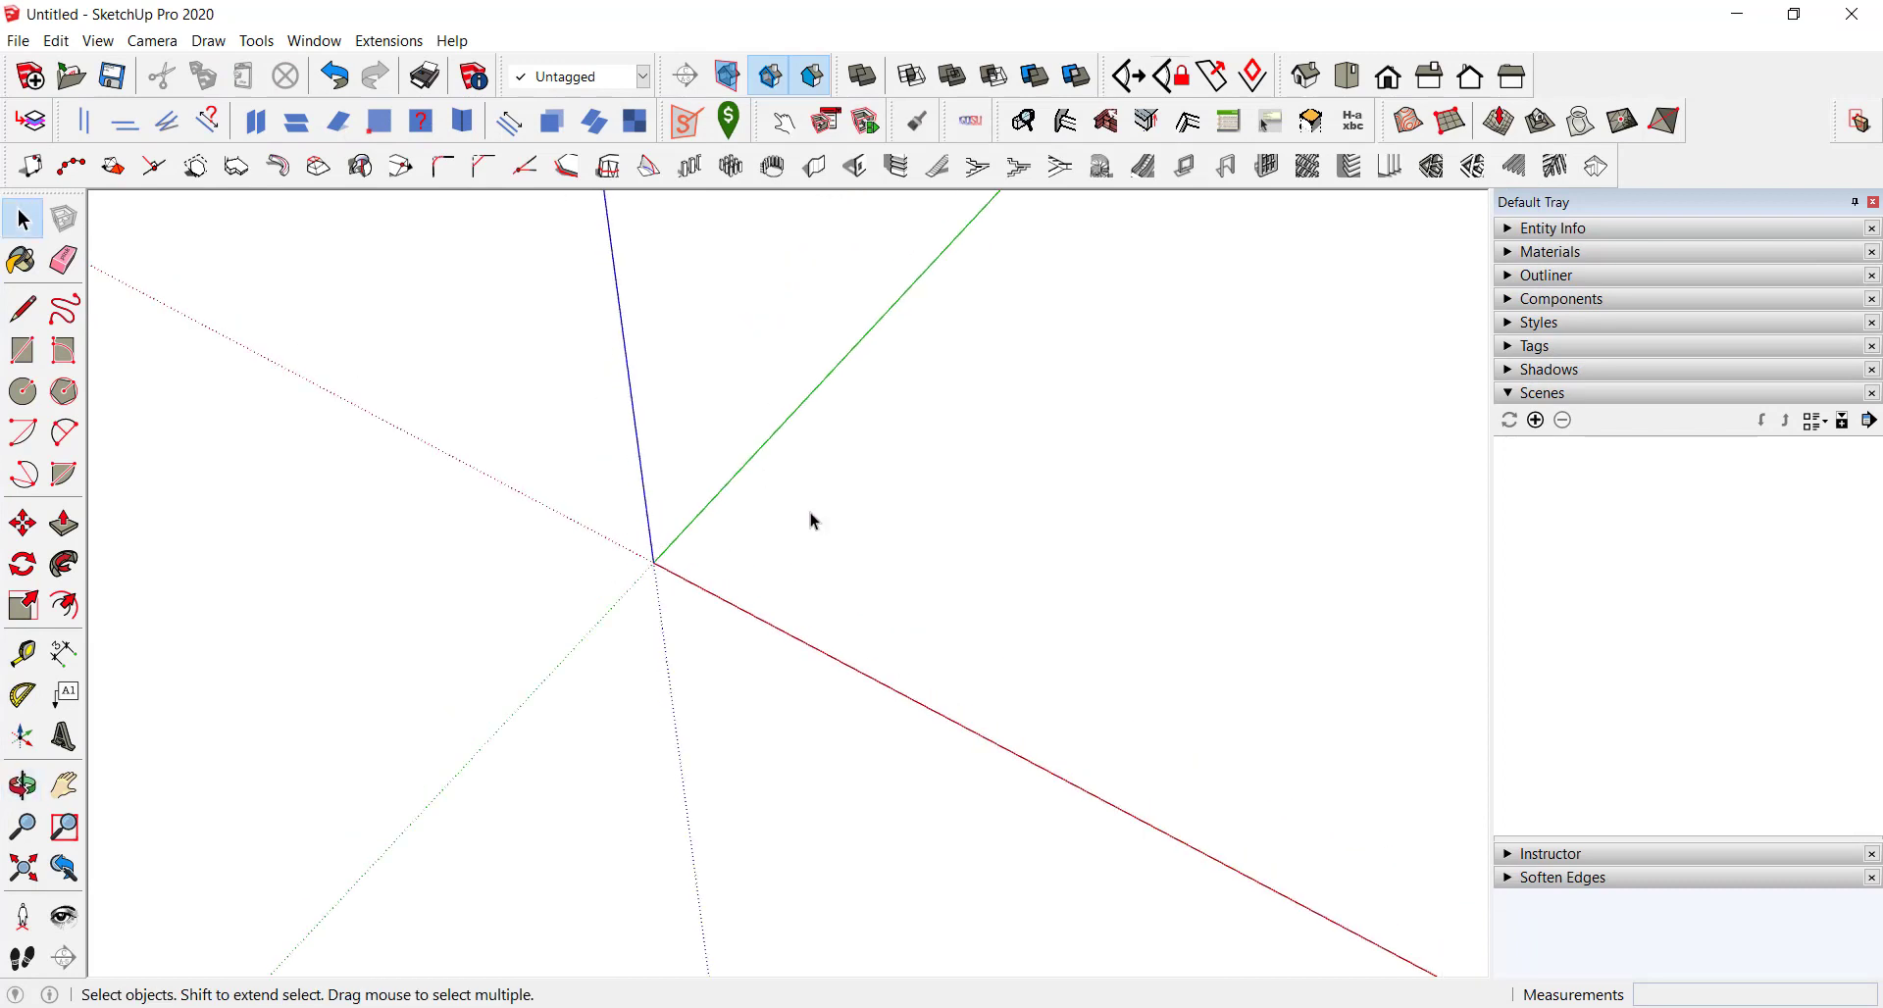
middle_click_drag(811, 521, 761, 504)
key("r")
left_click(624, 568)
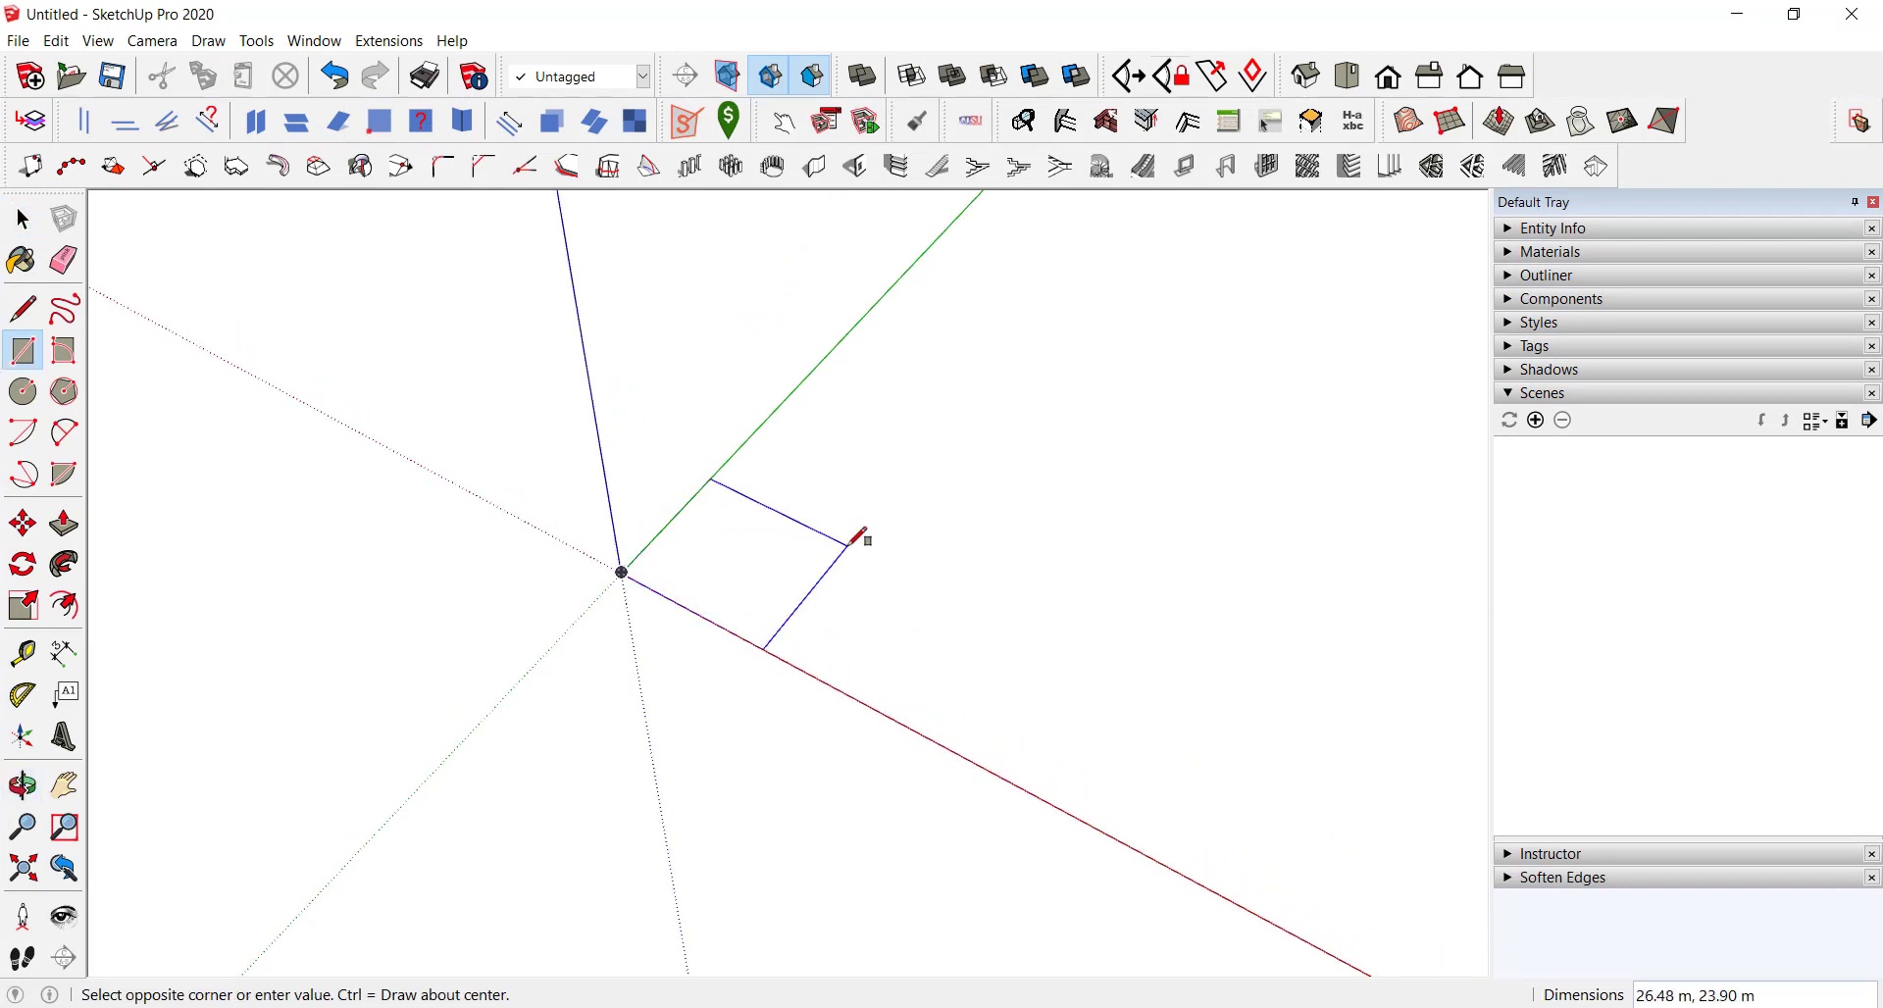
type("4,4")
key("Return")
Step: Push/Pull the square face up 0.5 to form a thin slab
middle_click_drag(686, 466, 624, 564)
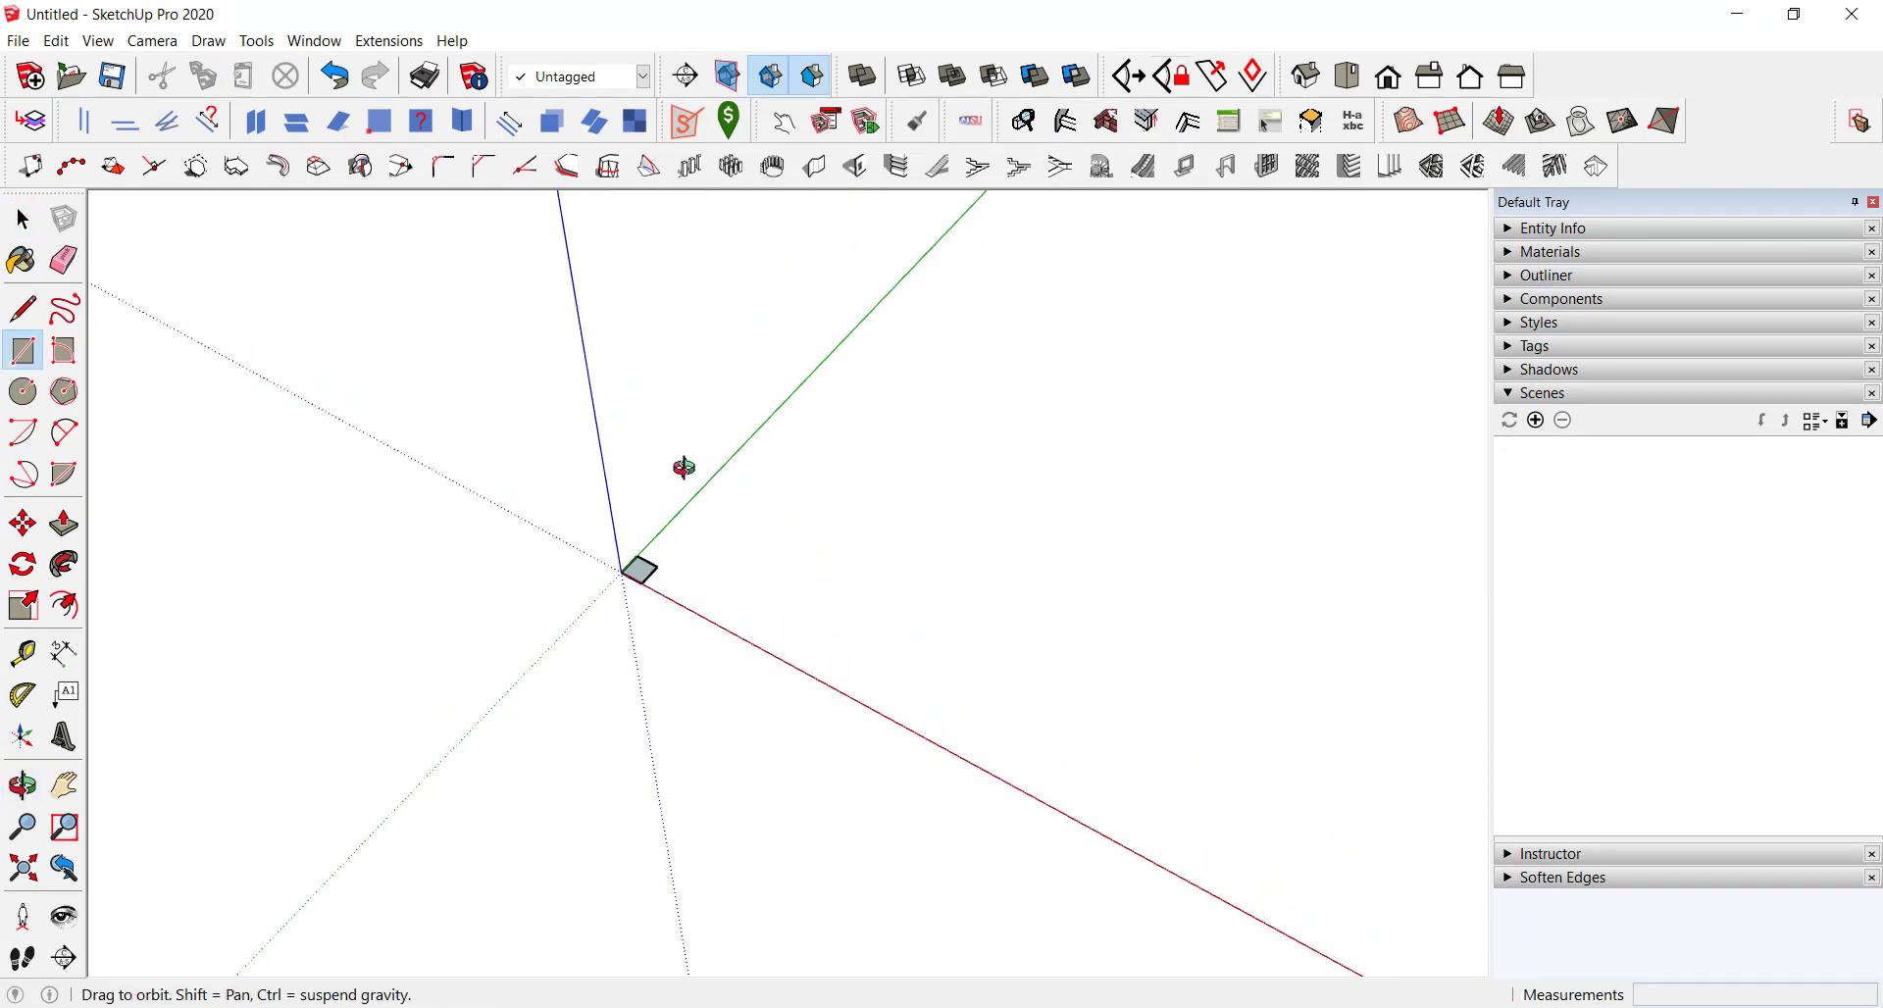
key("p")
scroll(628, 549, "up", 2)
scroll(631, 534, "up", 2)
left_click(633, 532)
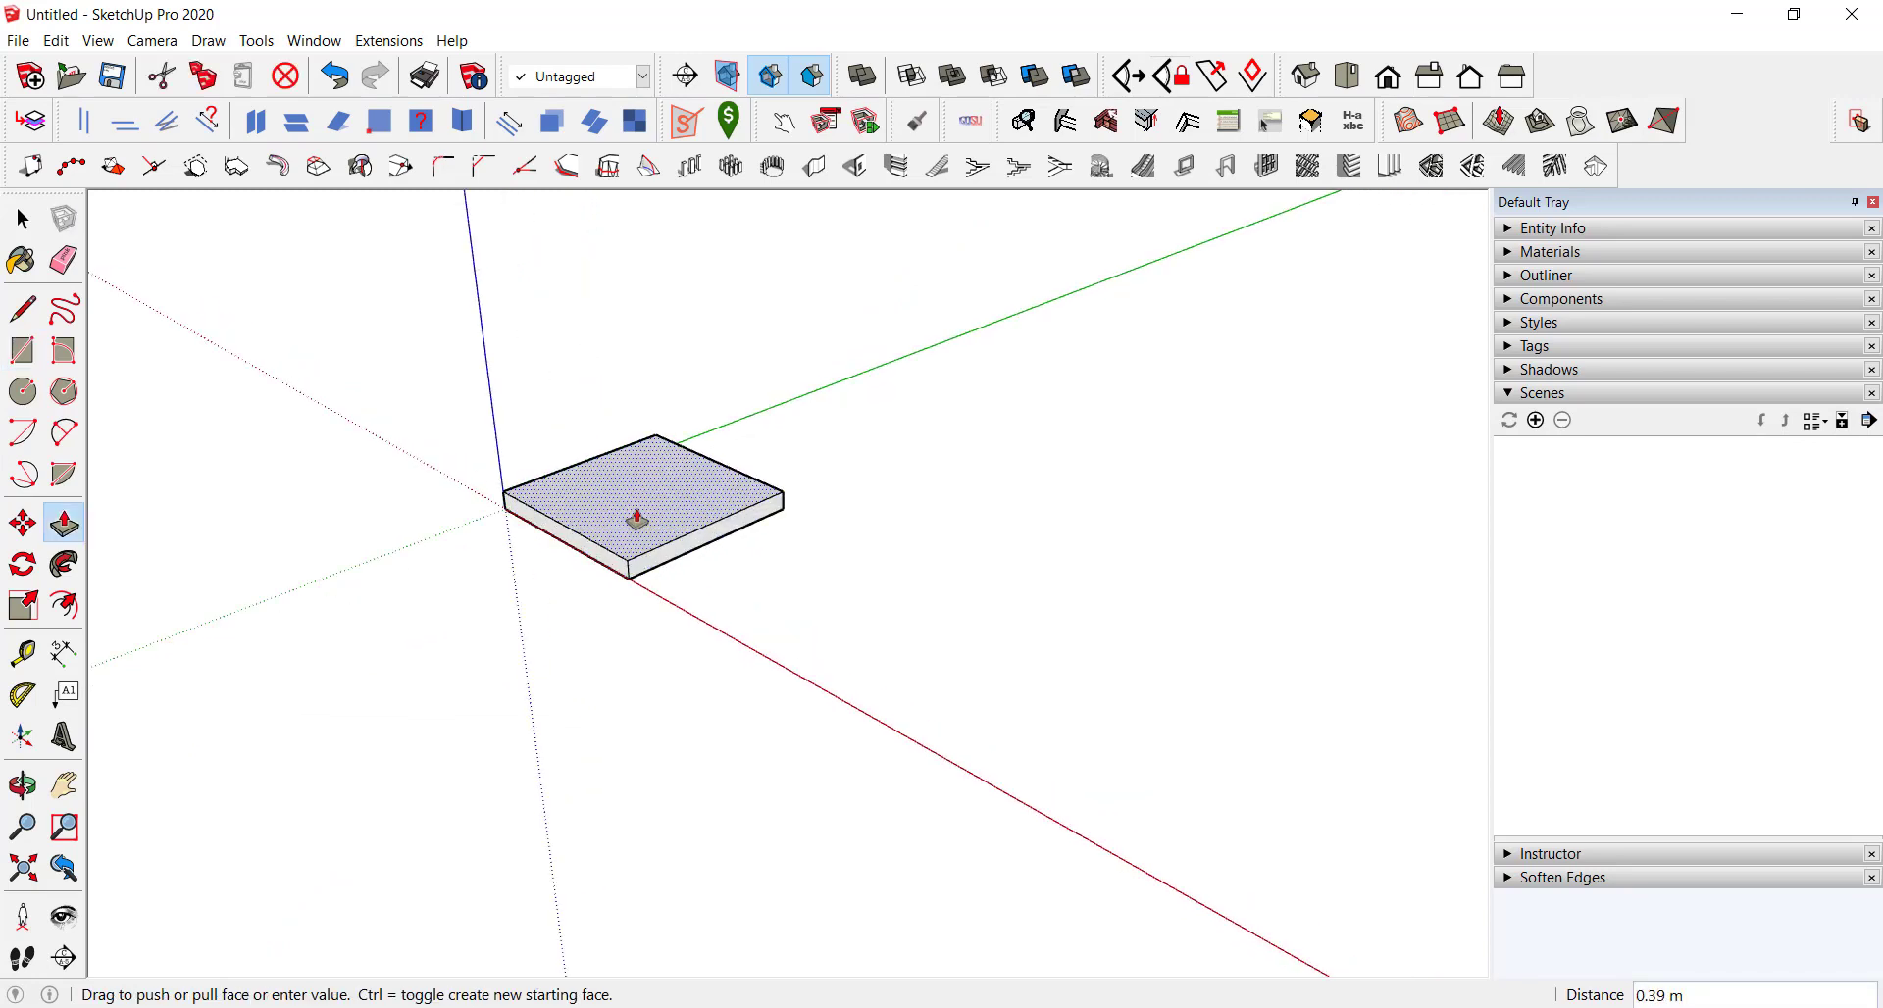
type(".5")
key("Return")
Step: Select the slab's top face and its edges
key("space")
scroll(642, 535, "up", 1)
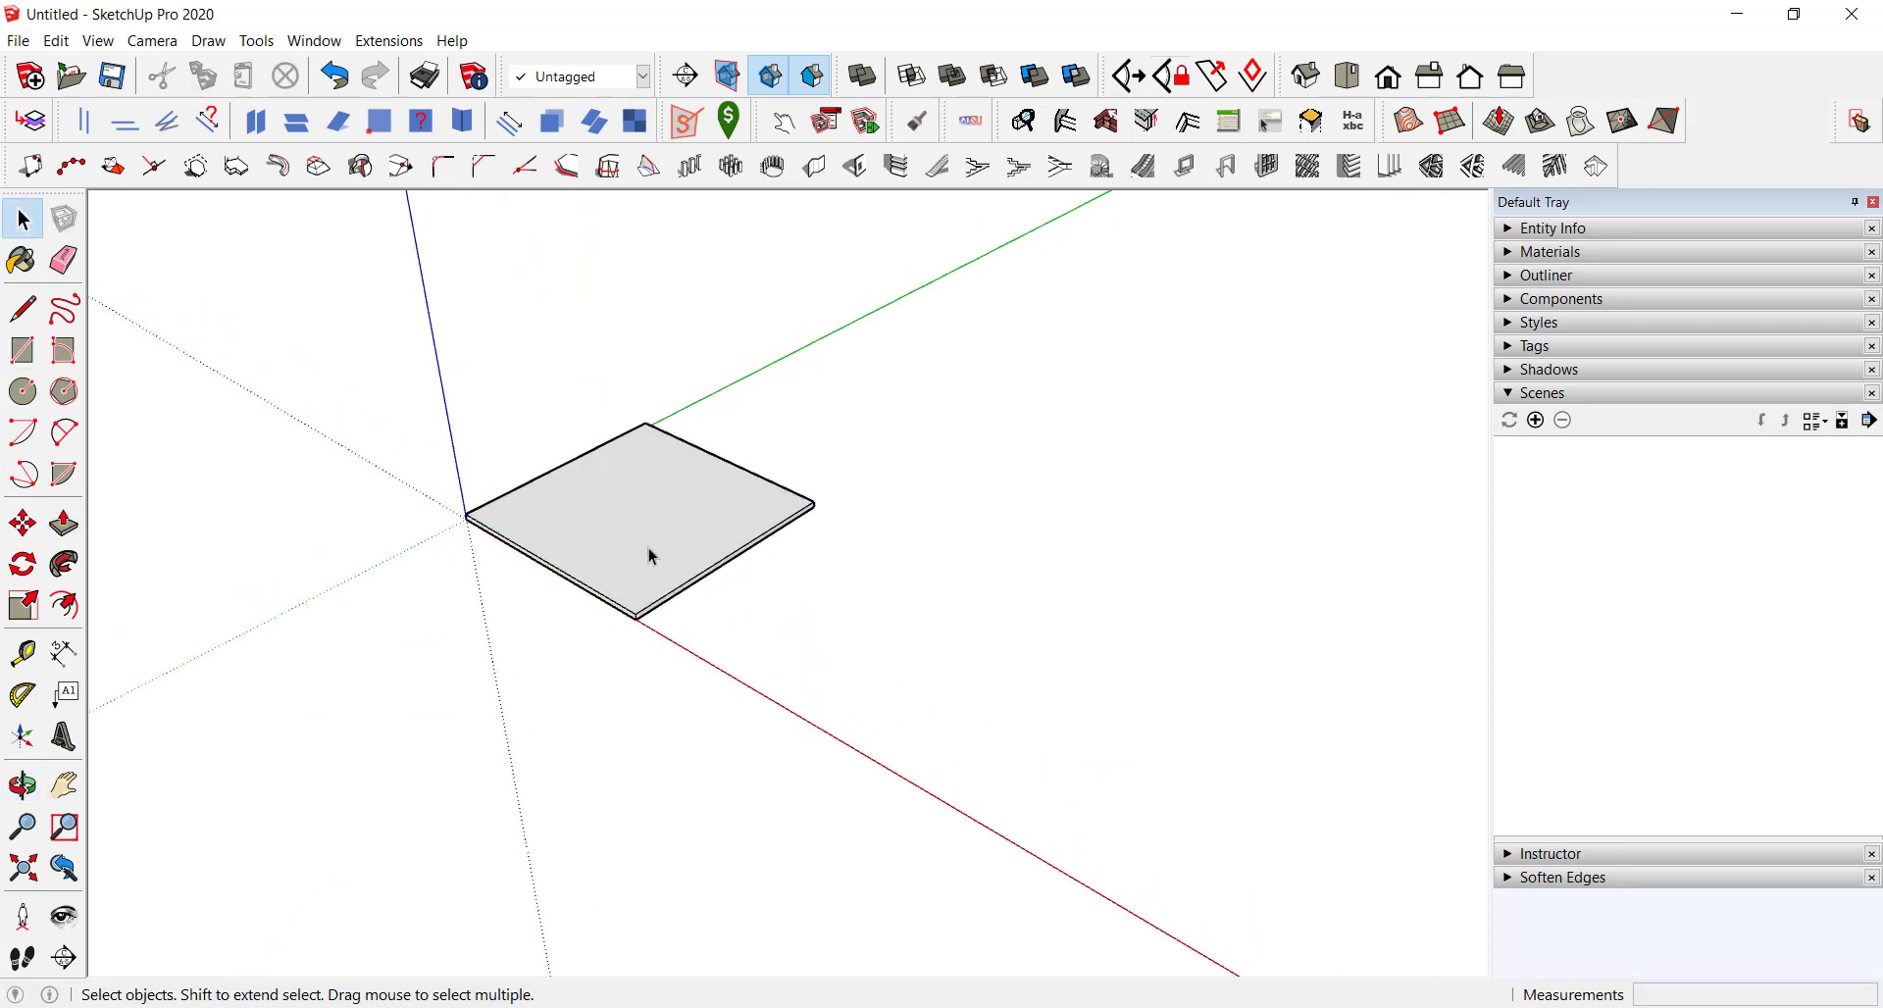
scroll(647, 551, "up", 2)
double_click(648, 558)
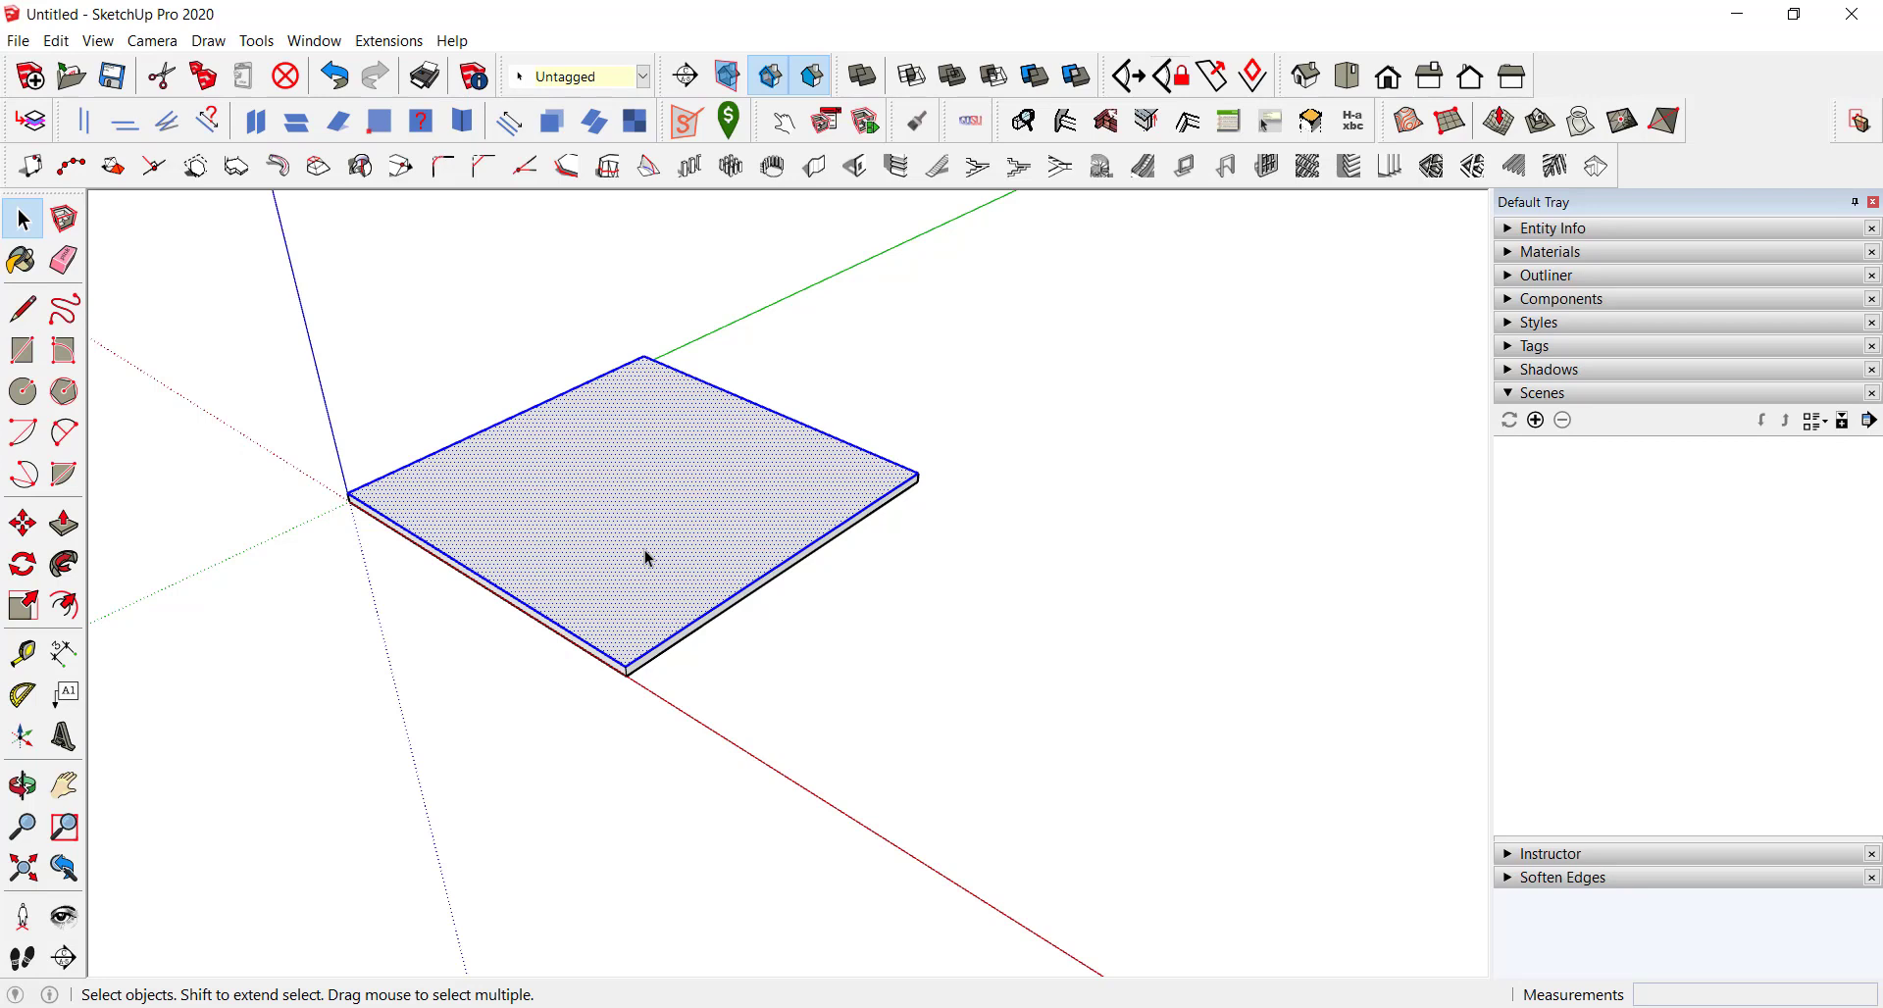
Step: Draw a second rectangle beside the slab and pull it up into a box
scroll(563, 521, "down", 3)
left_click(735, 576)
key("r")
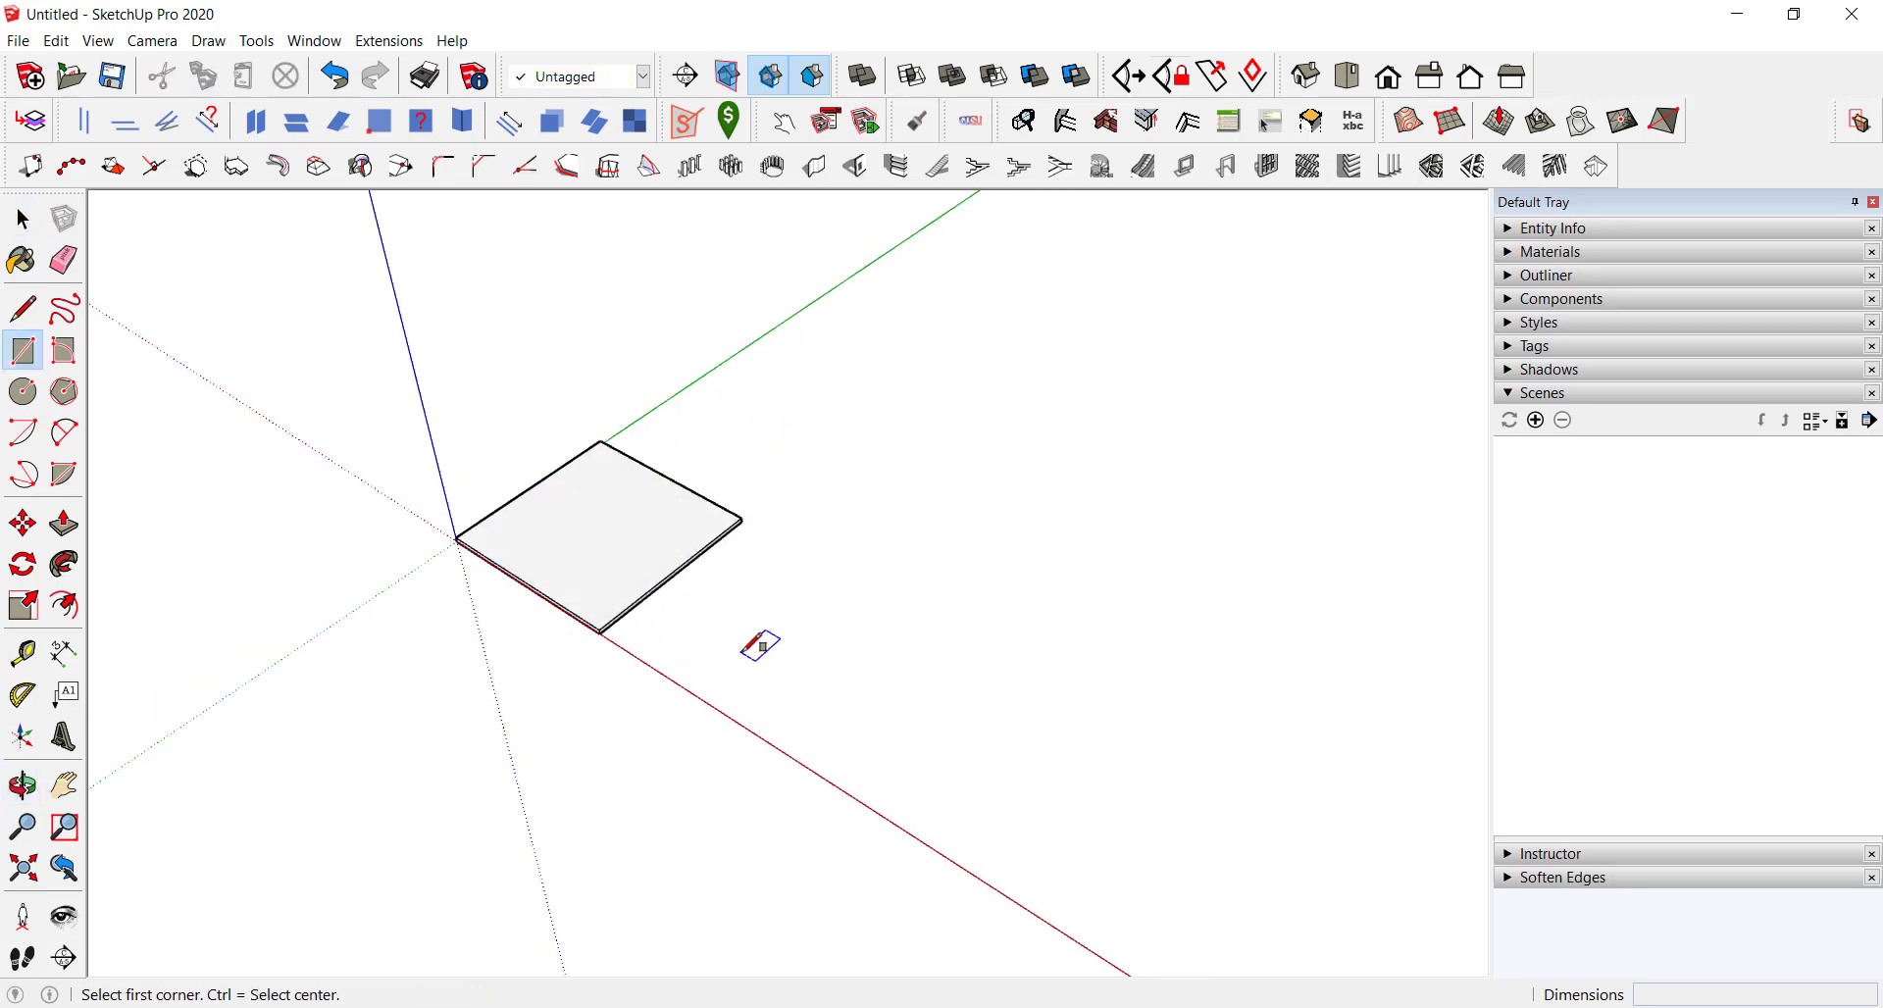
left_click(743, 651)
left_click(920, 618)
middle_click_drag(920, 618, 840, 580)
key("p")
left_click_drag(811, 630, 806, 621)
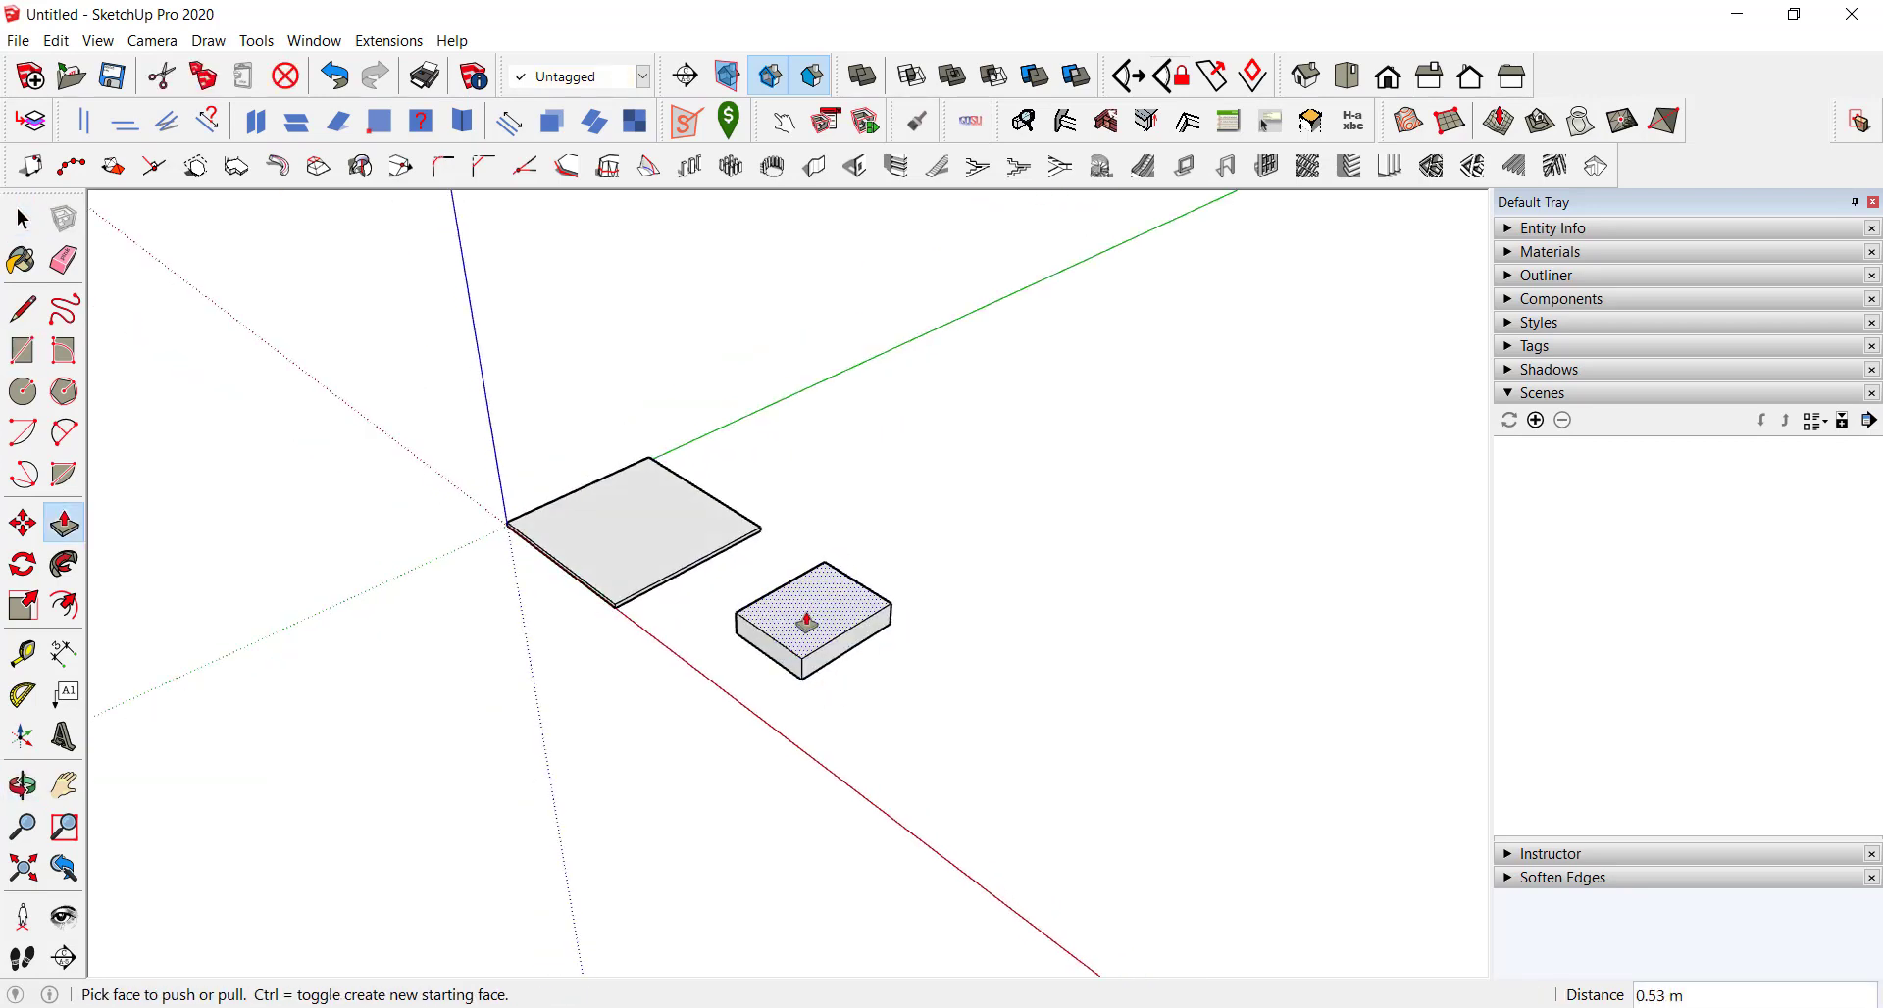
Step: Select the whole box and make it a group
key("space")
scroll(806, 621, "up", 3)
triple_click(807, 622)
right_click(809, 622)
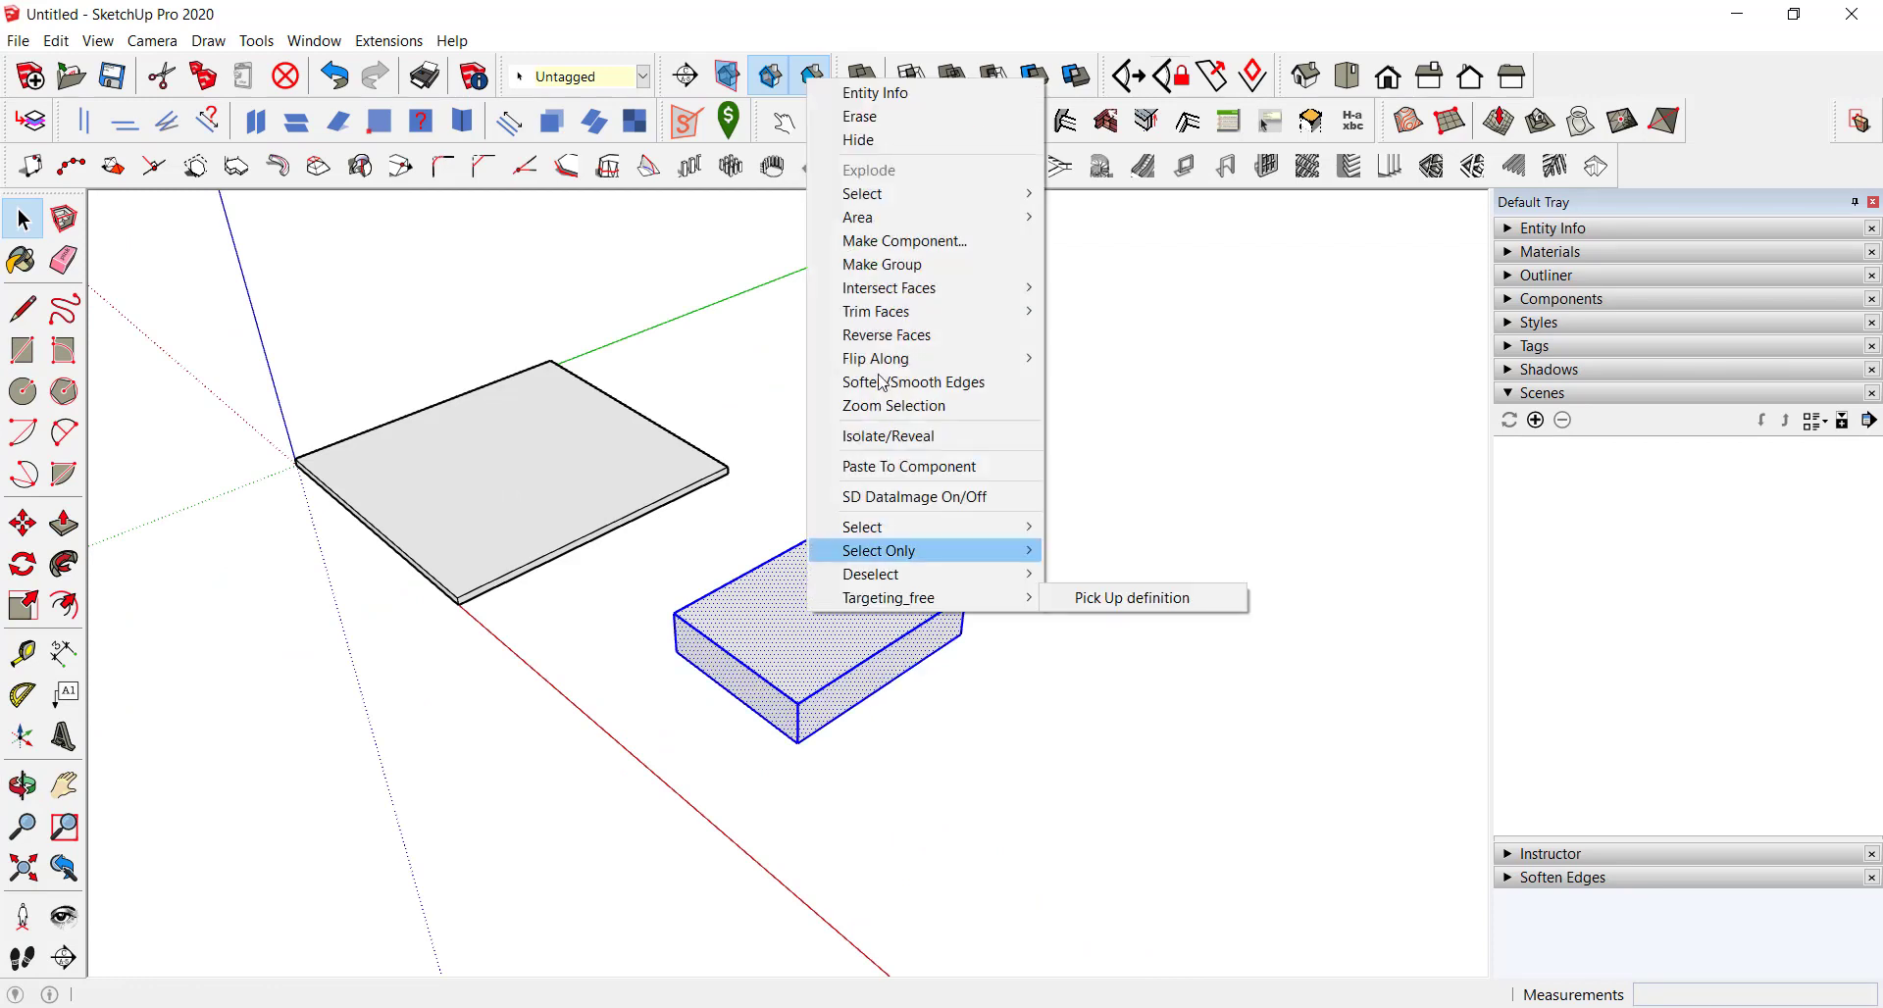
left_click(883, 263)
Step: Hide both the slab and the box group
scroll(966, 554, "down", 2)
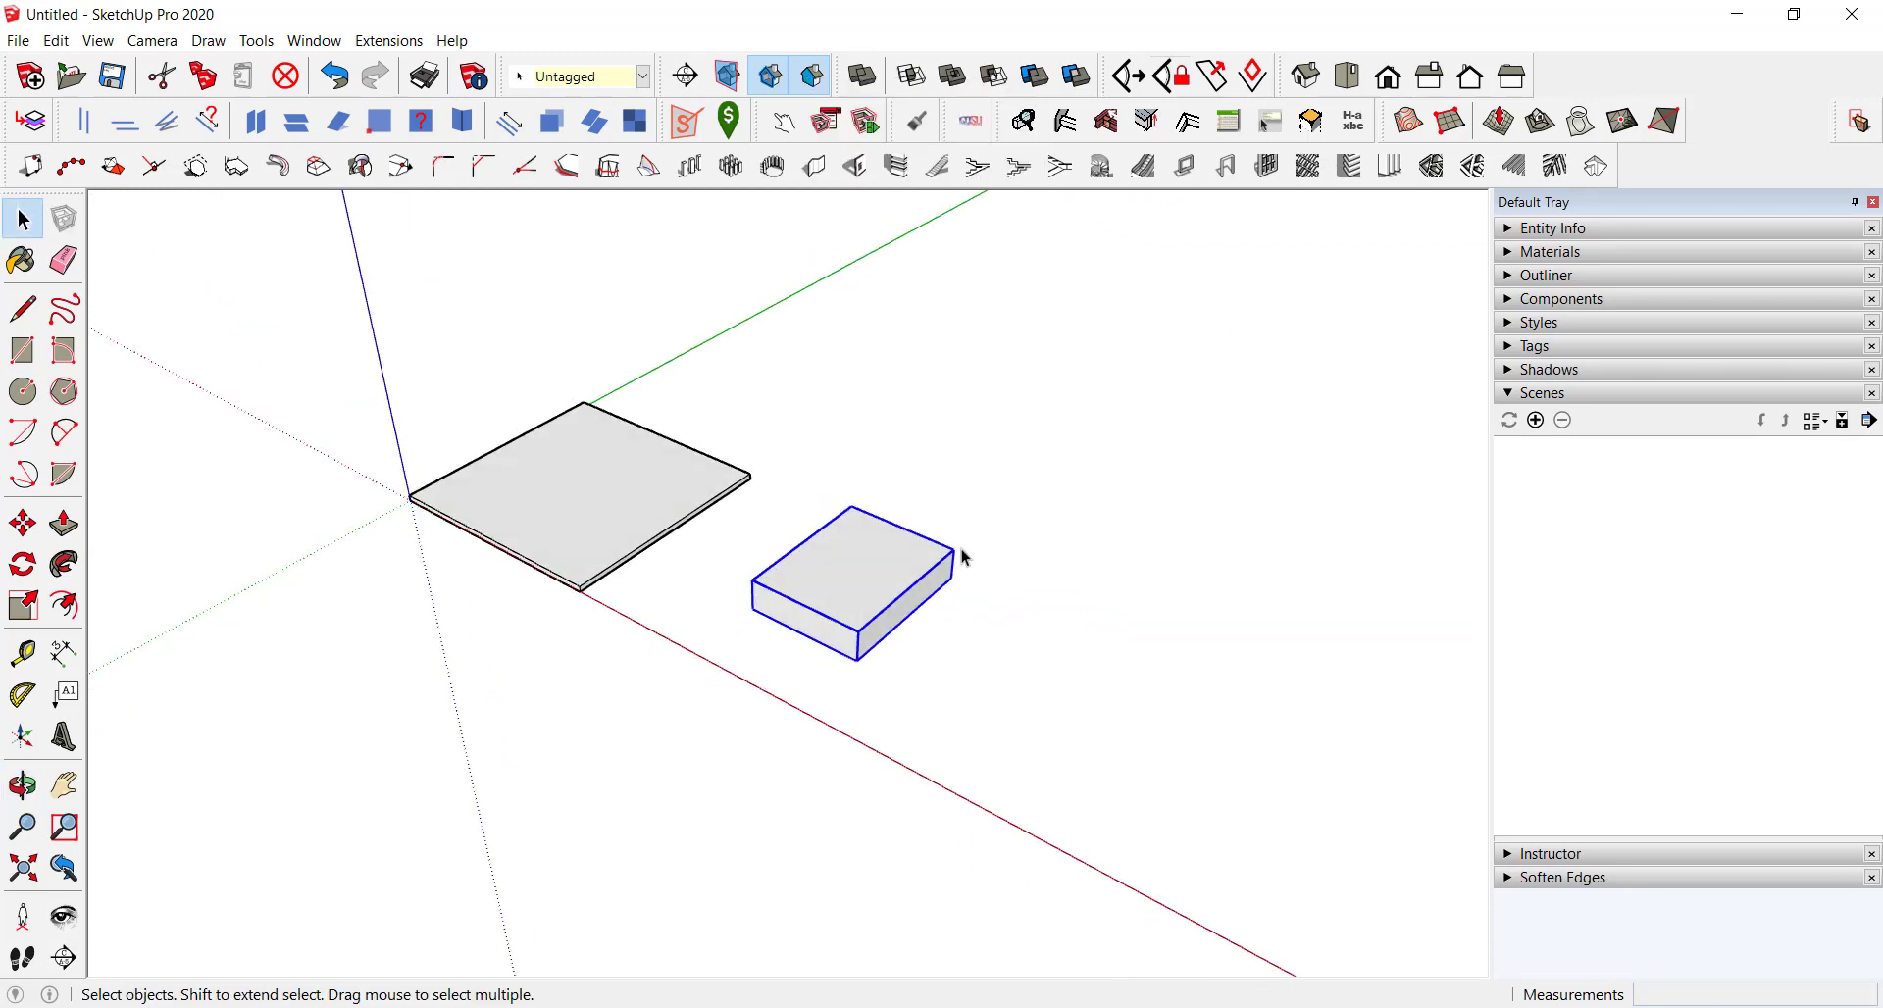
left_click(761, 426)
middle_click_drag(761, 426, 796, 421)
scroll(607, 481, "up", 1)
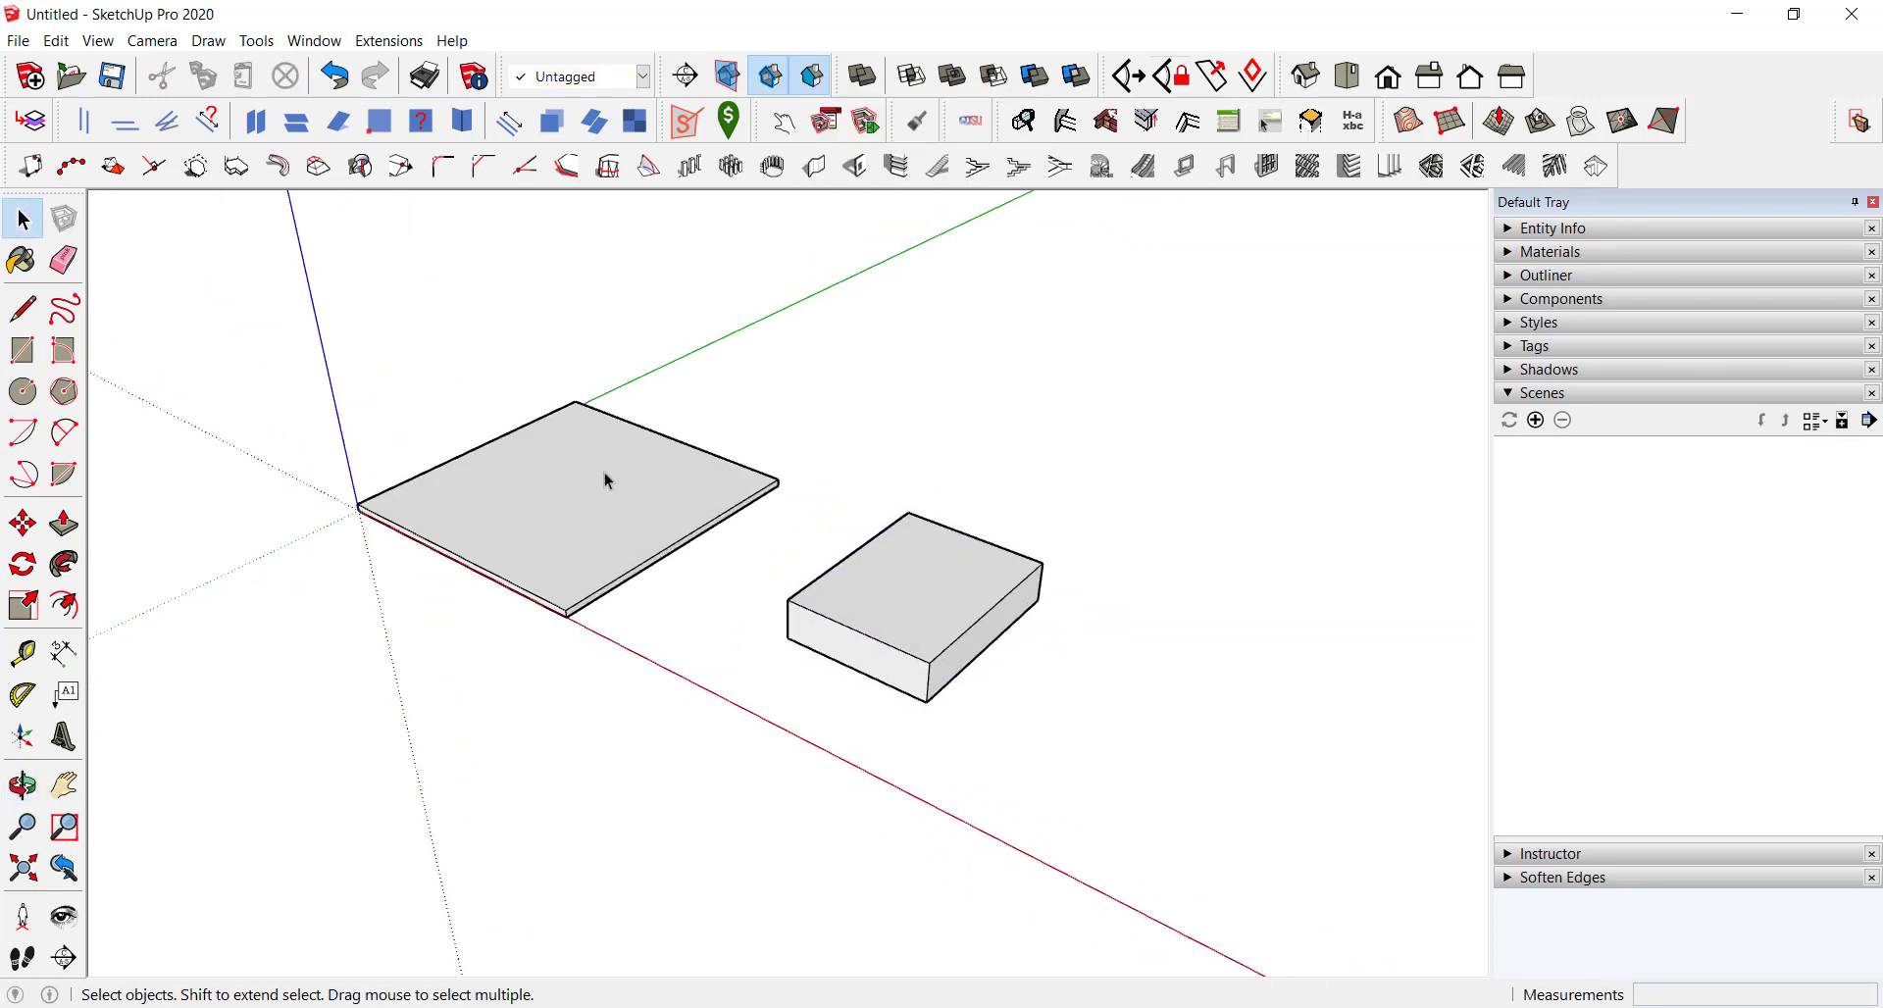
double_click(604, 473)
right_click(573, 467)
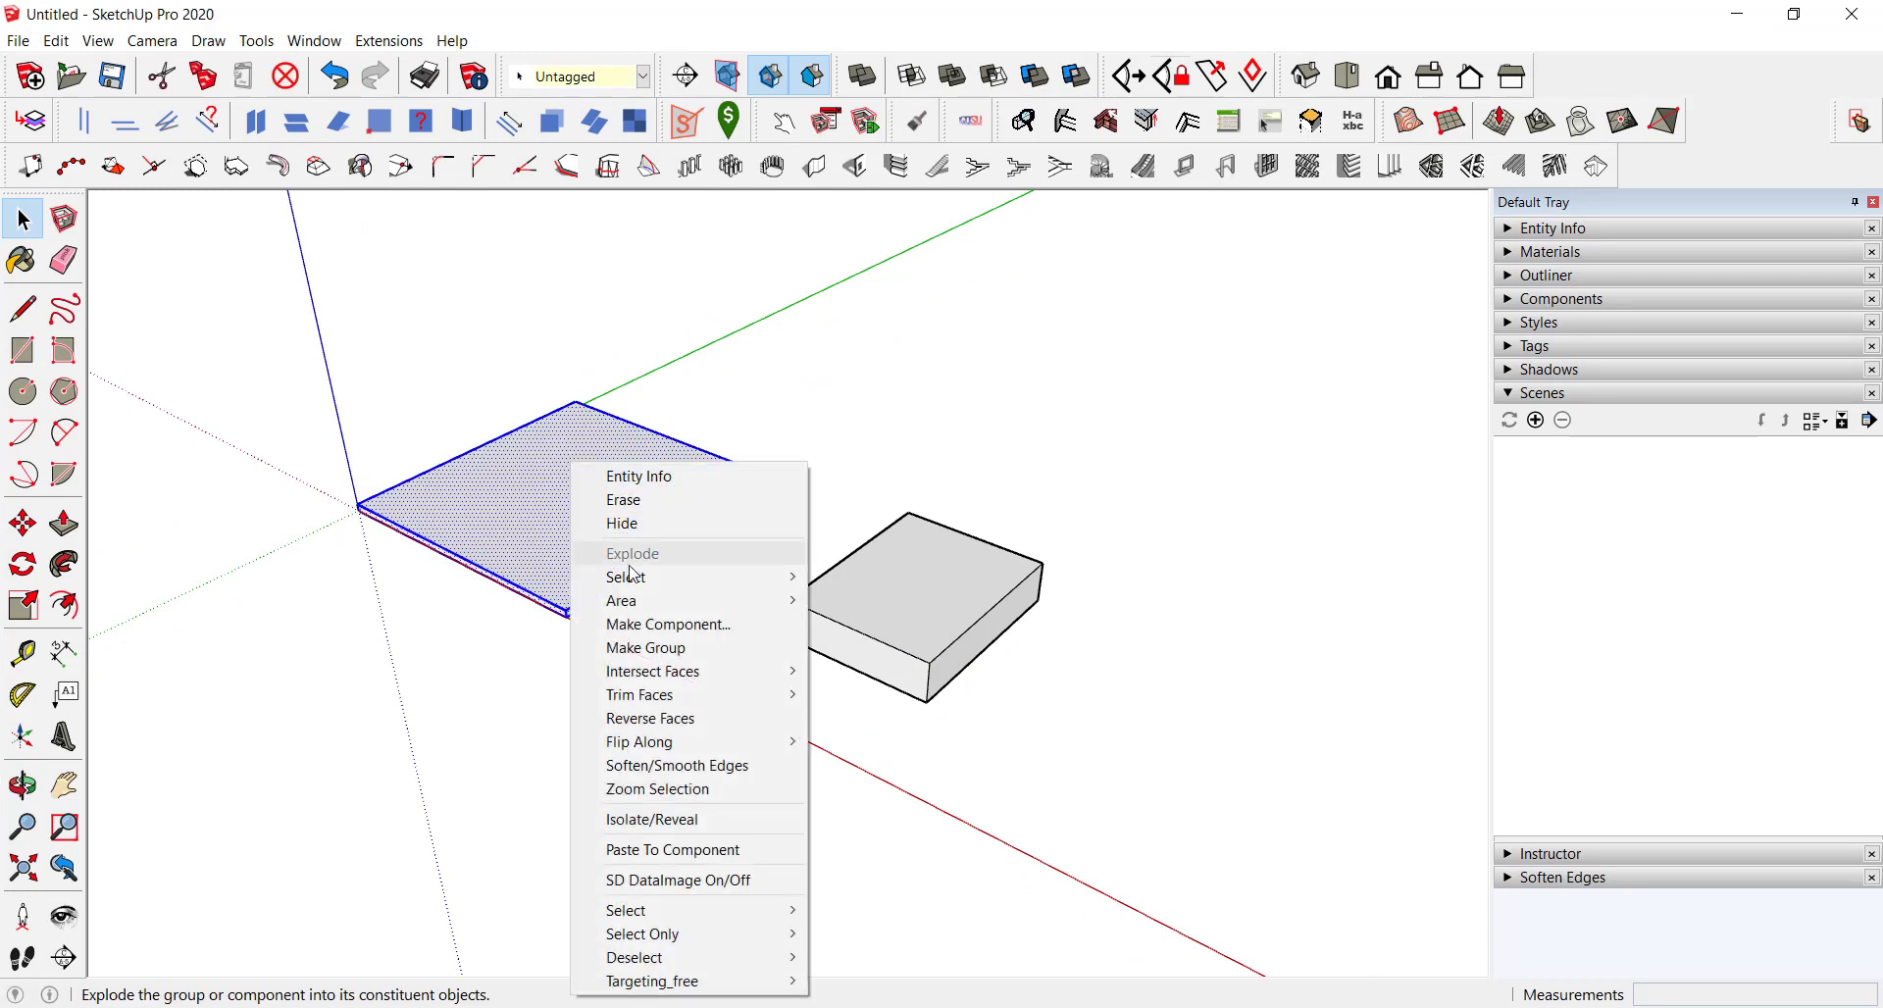
left_click(647, 524)
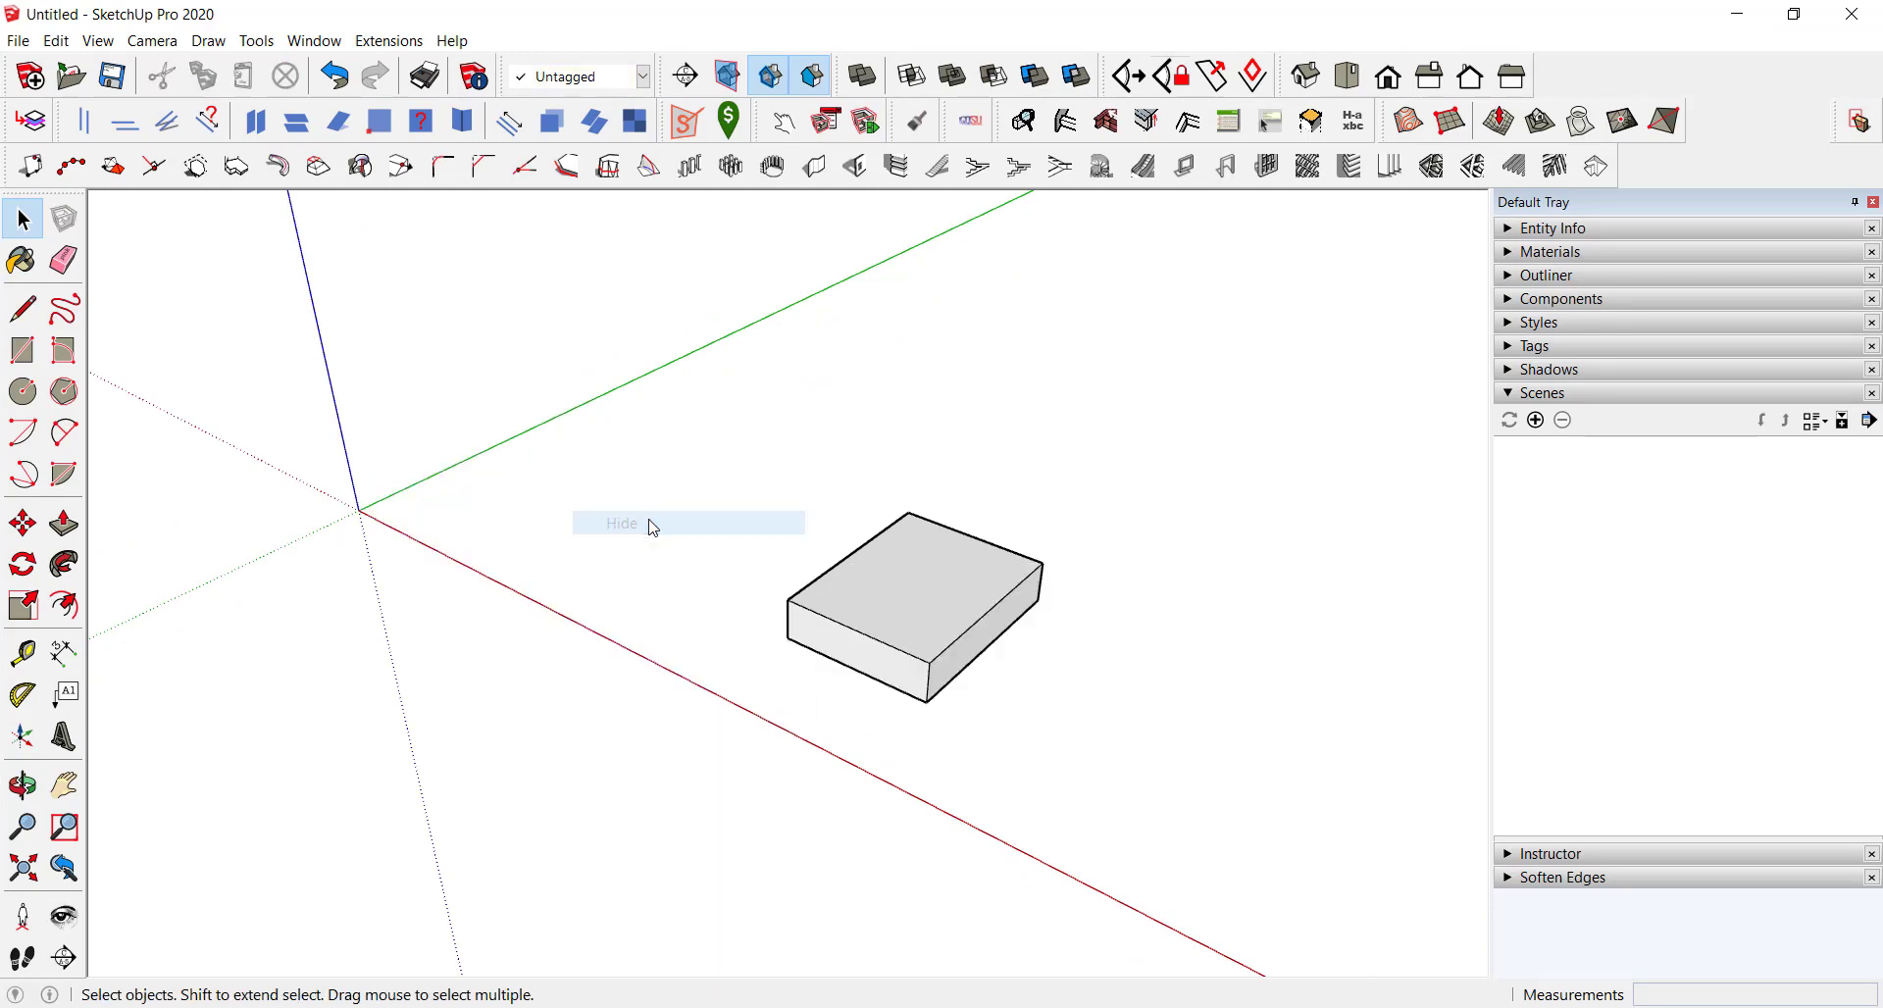
right_click(892, 567)
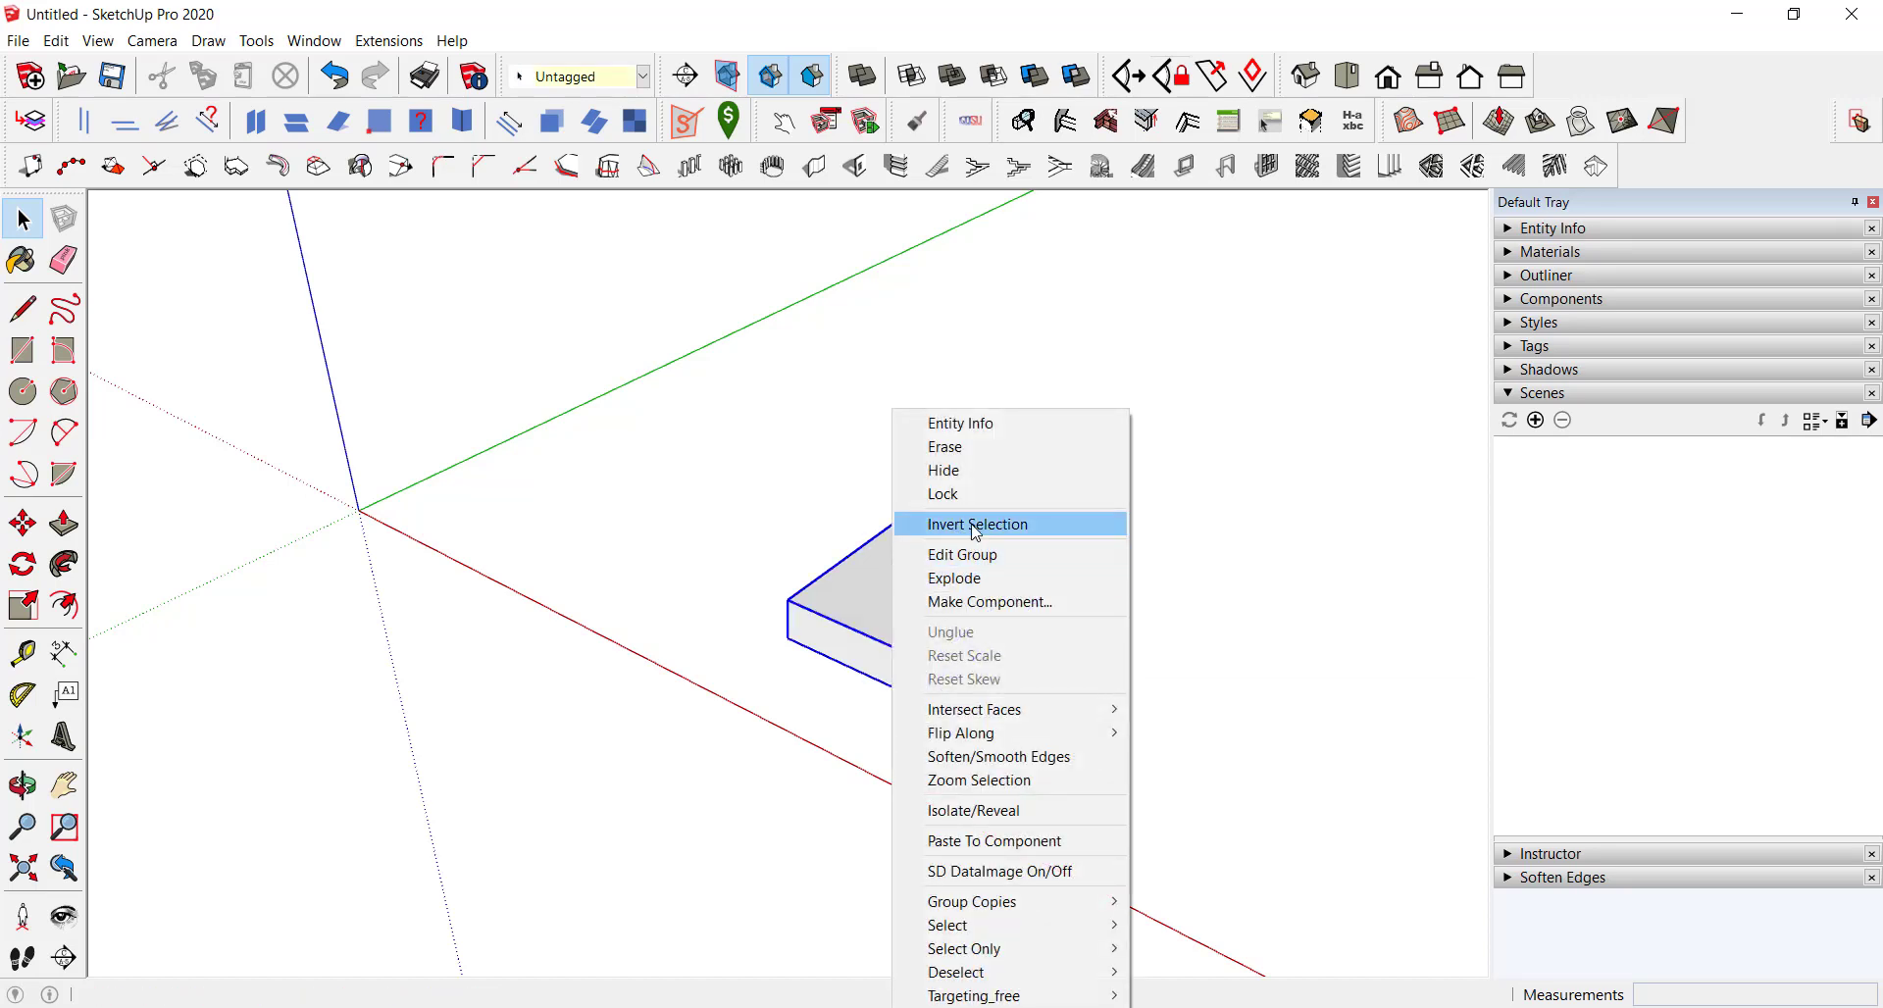
left_click(967, 473)
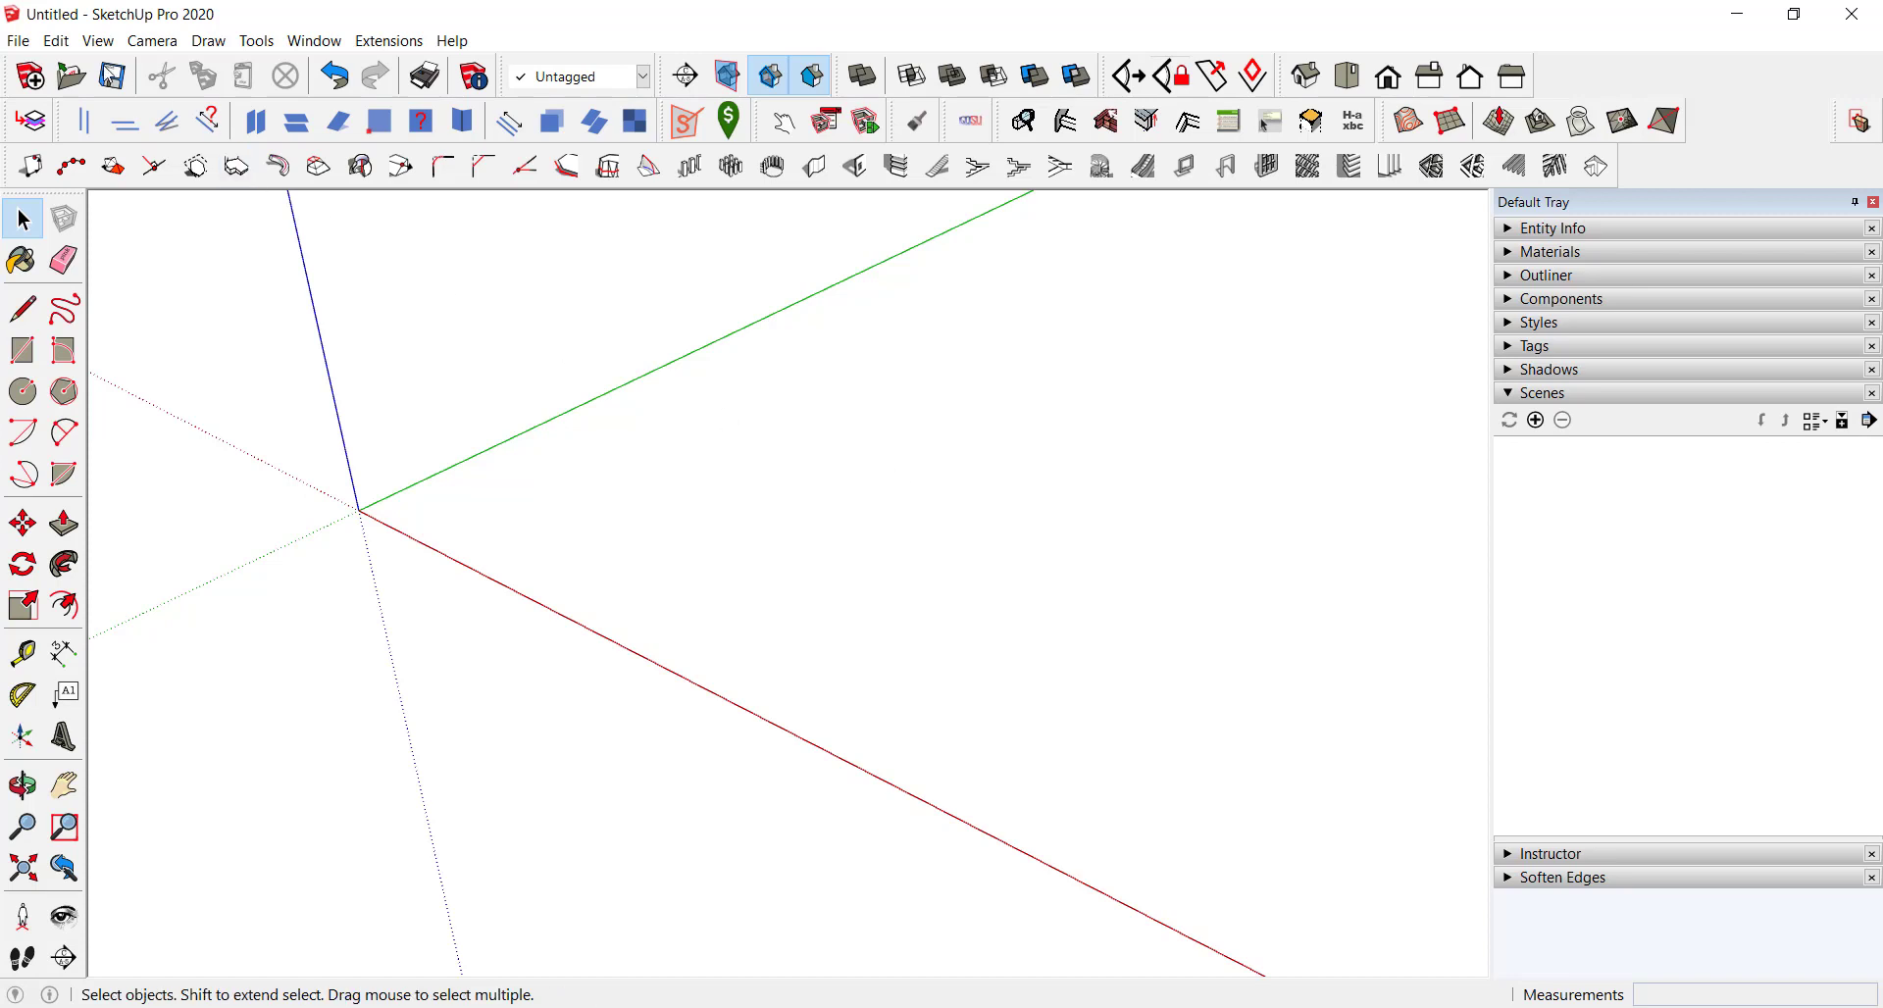
Step: Turn on View > Show Hidden Geometry so the slab shows as a grid outline
left_click(98, 41)
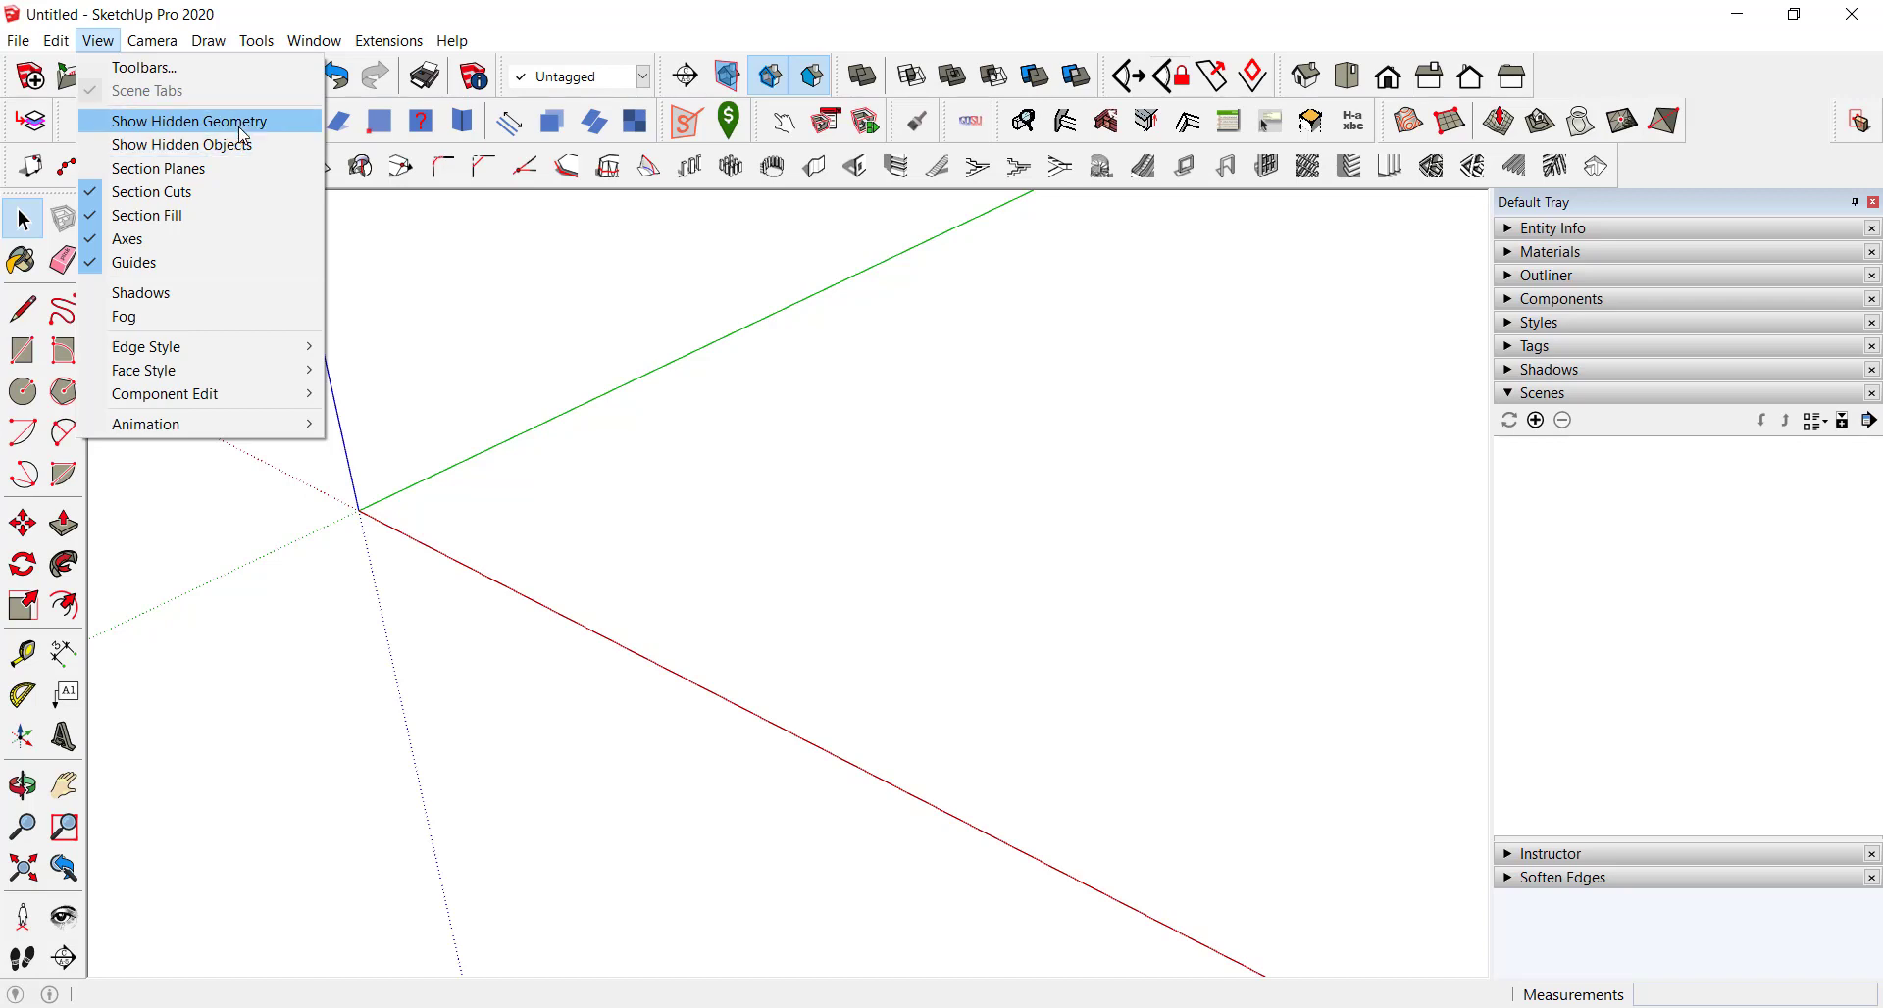
left_click(242, 121)
scroll(496, 383, "up", 1)
scroll(483, 408, "up", 2)
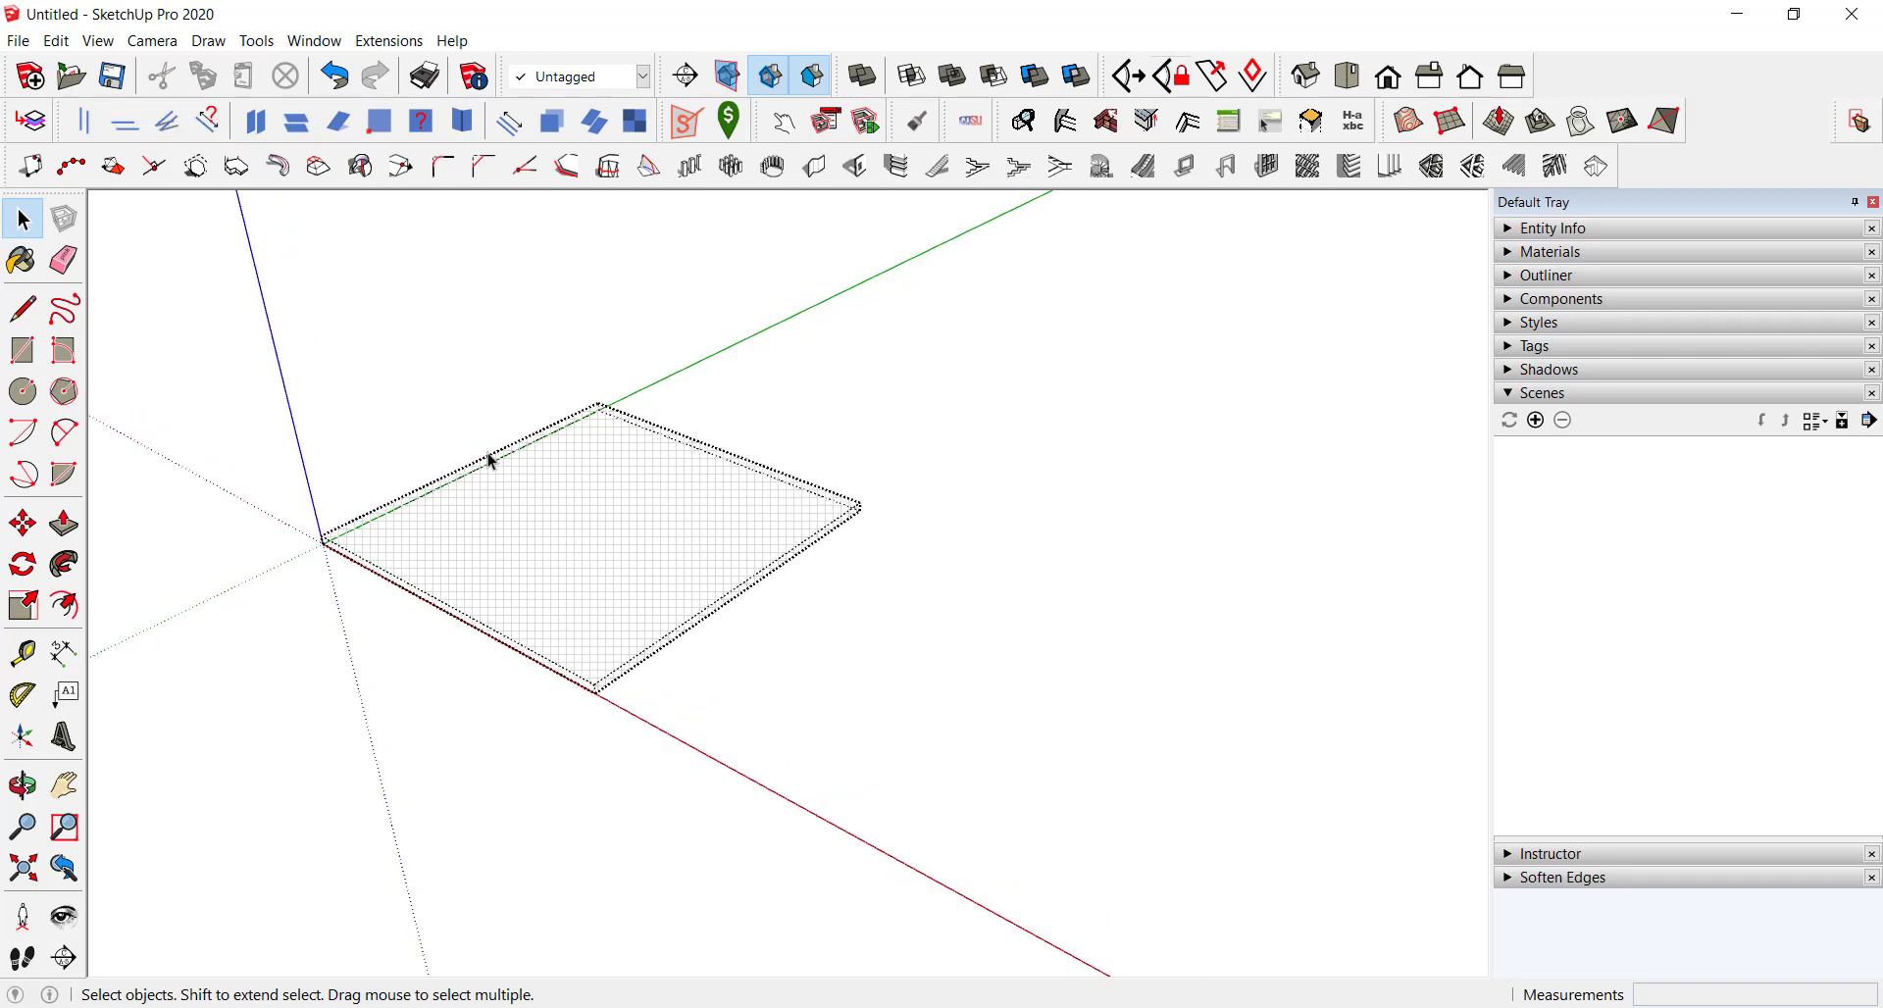
Step: Turn on View > Show Hidden Objects, then select and deselect the box group
left_click(98, 40)
left_click(145, 147)
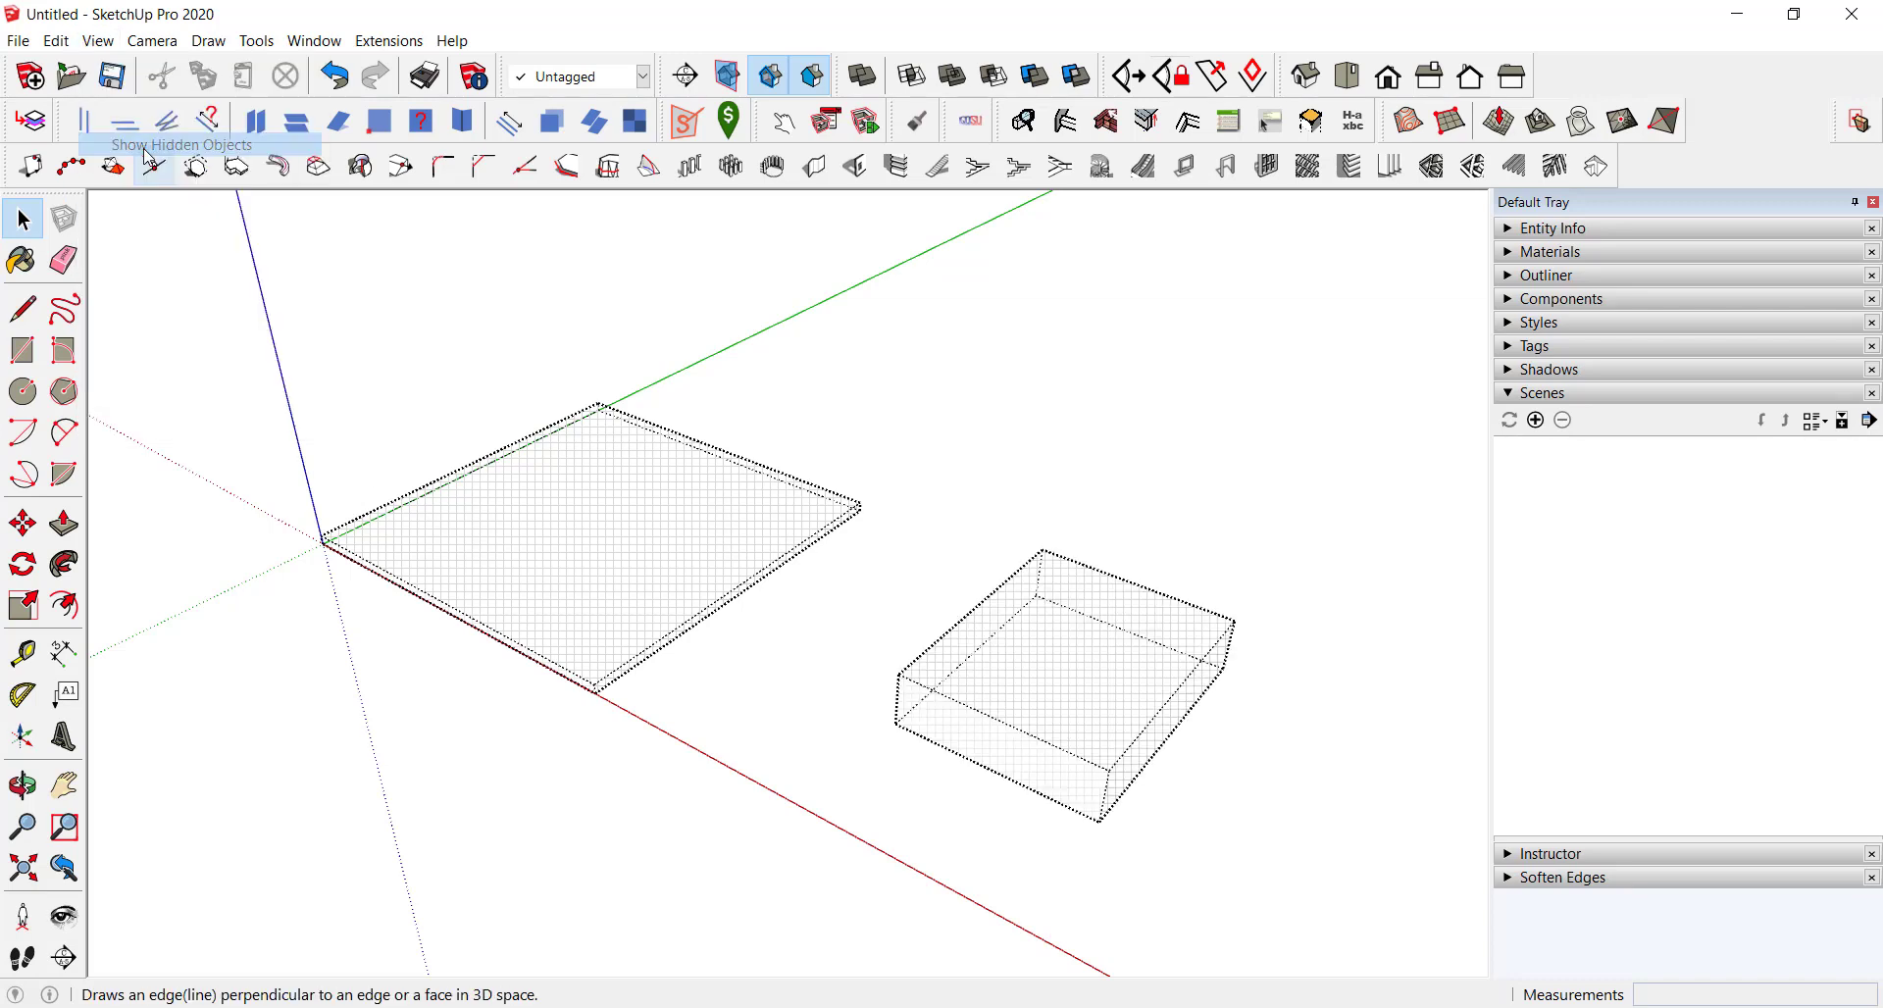
left_click(1044, 728)
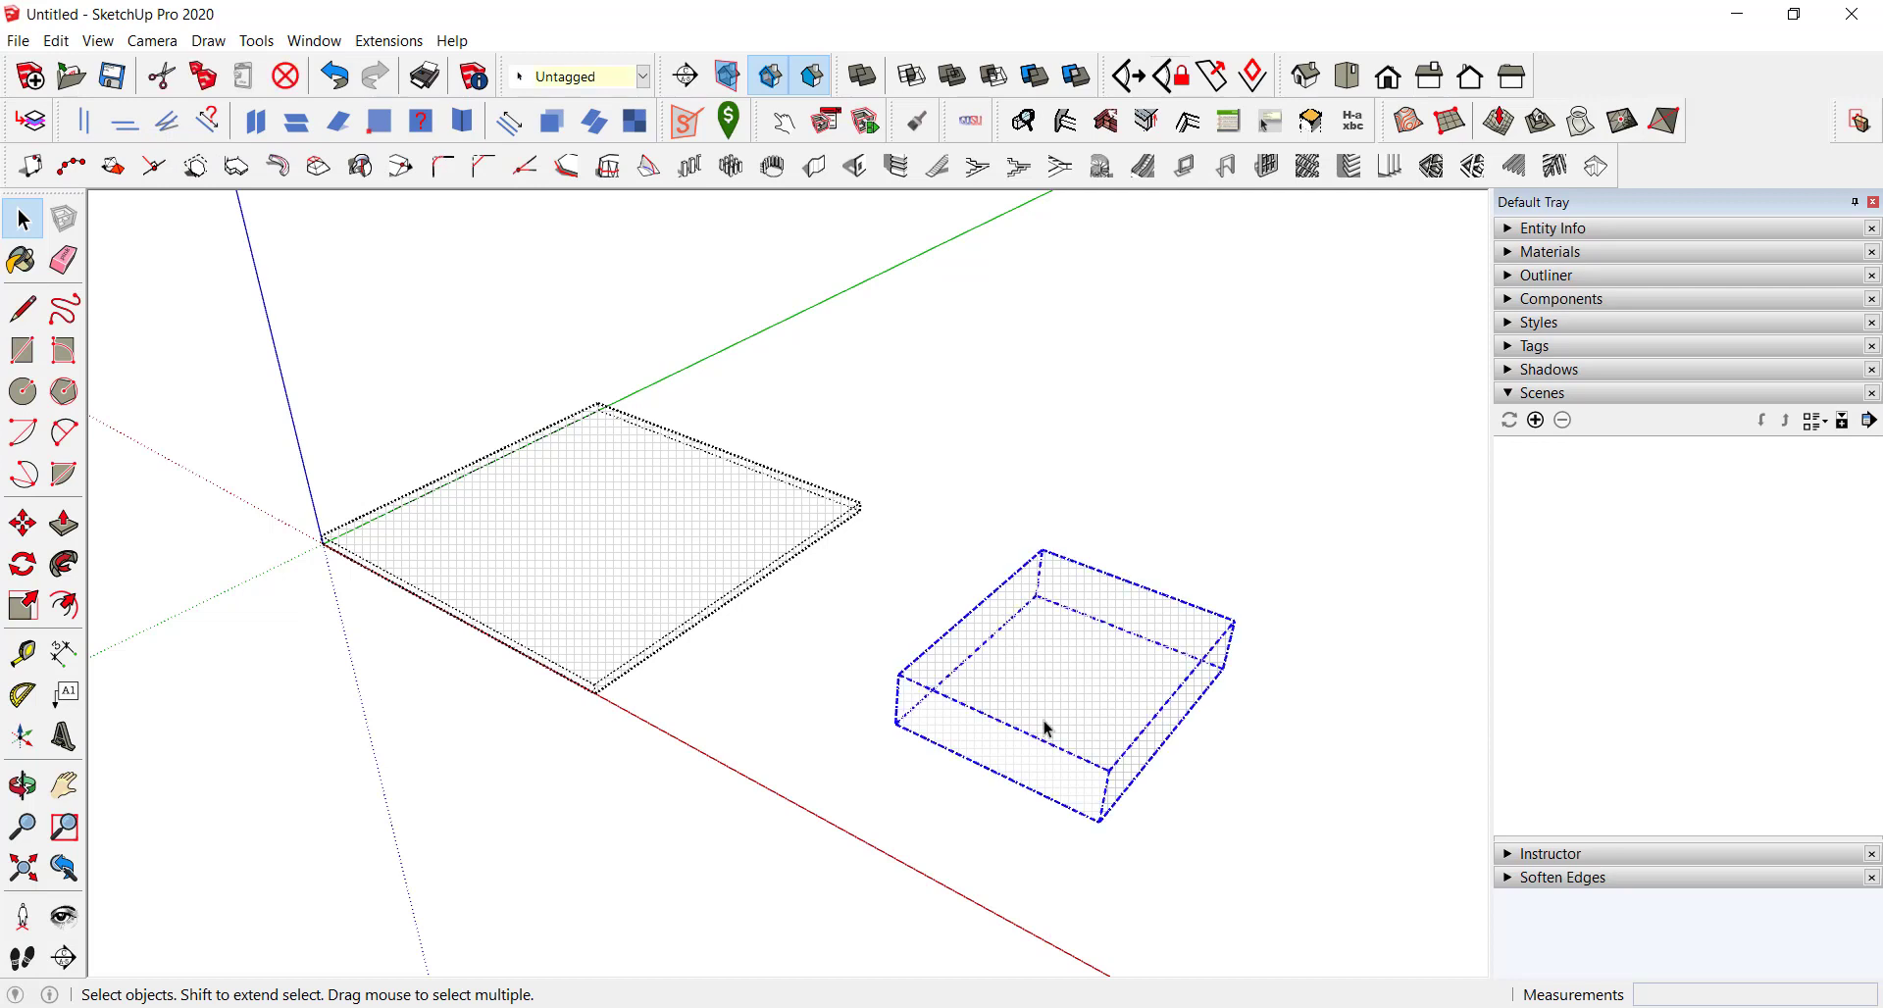
left_click(840, 696)
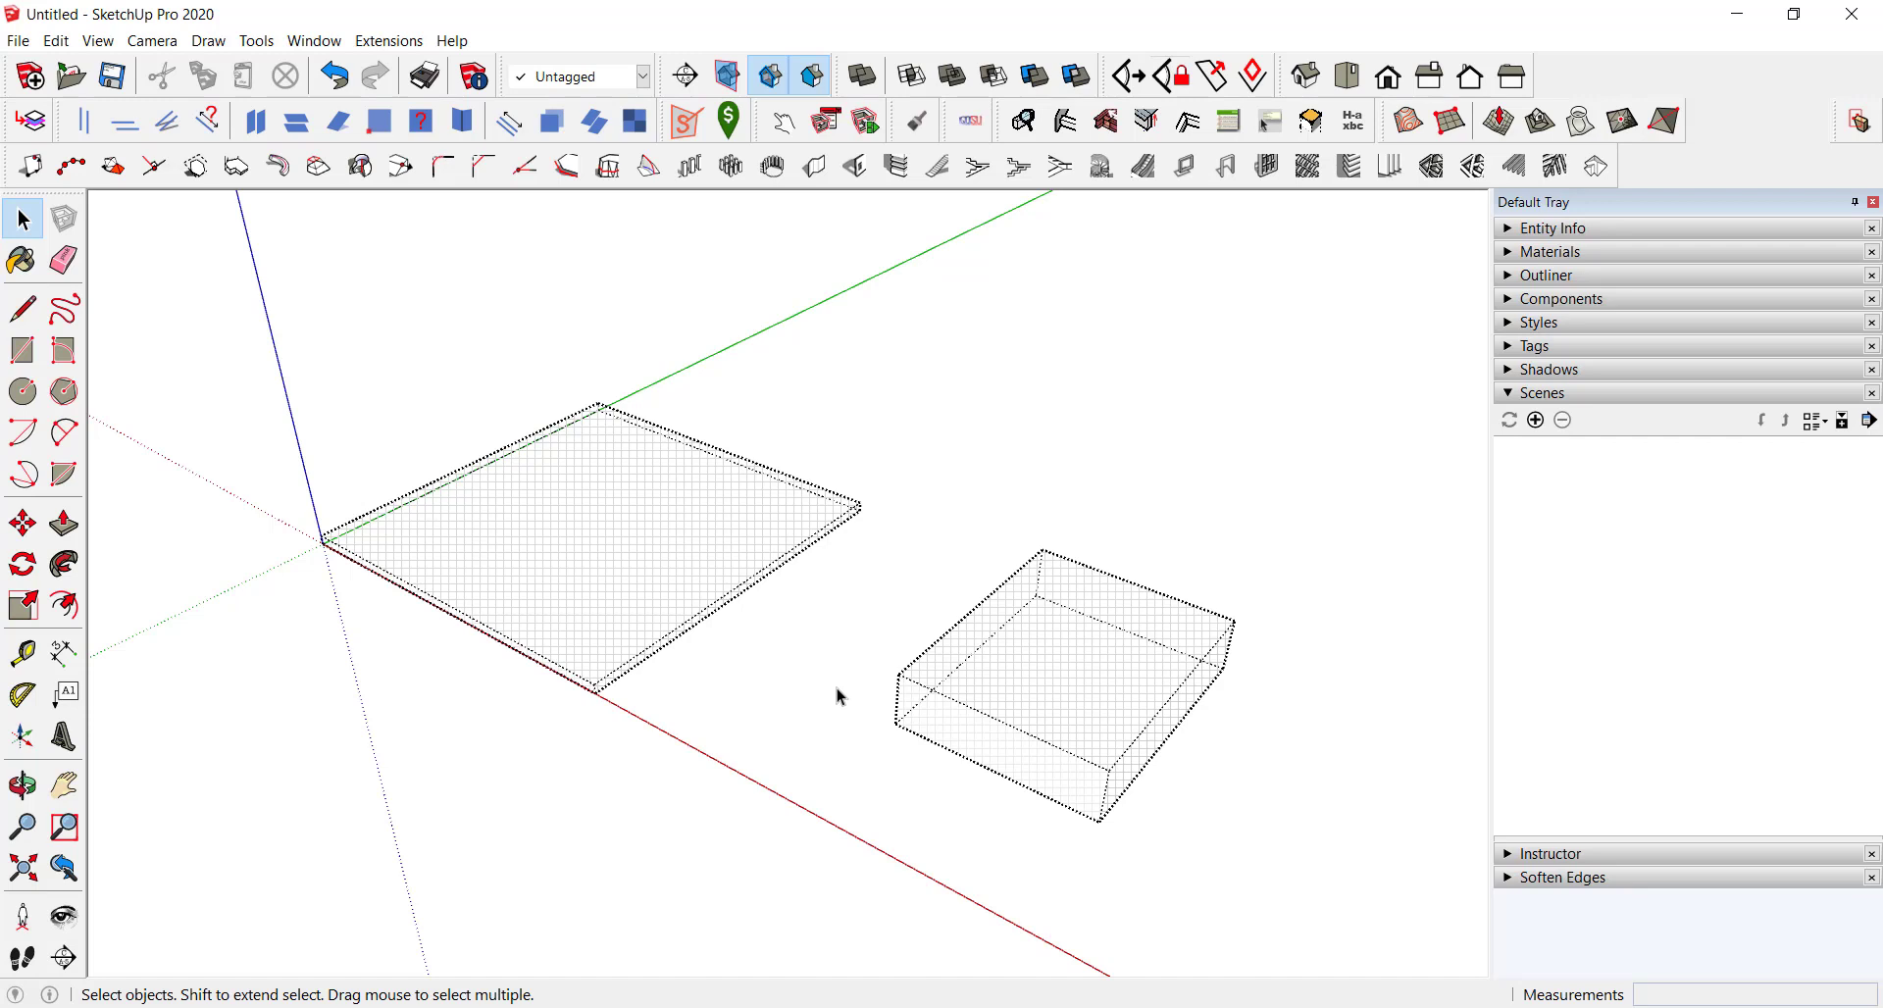
Step: Toggle the box group's eye icon in the Outliner, leaving the group unhidden
left_click(1540, 277)
left_click(1516, 359)
left_click(1519, 371)
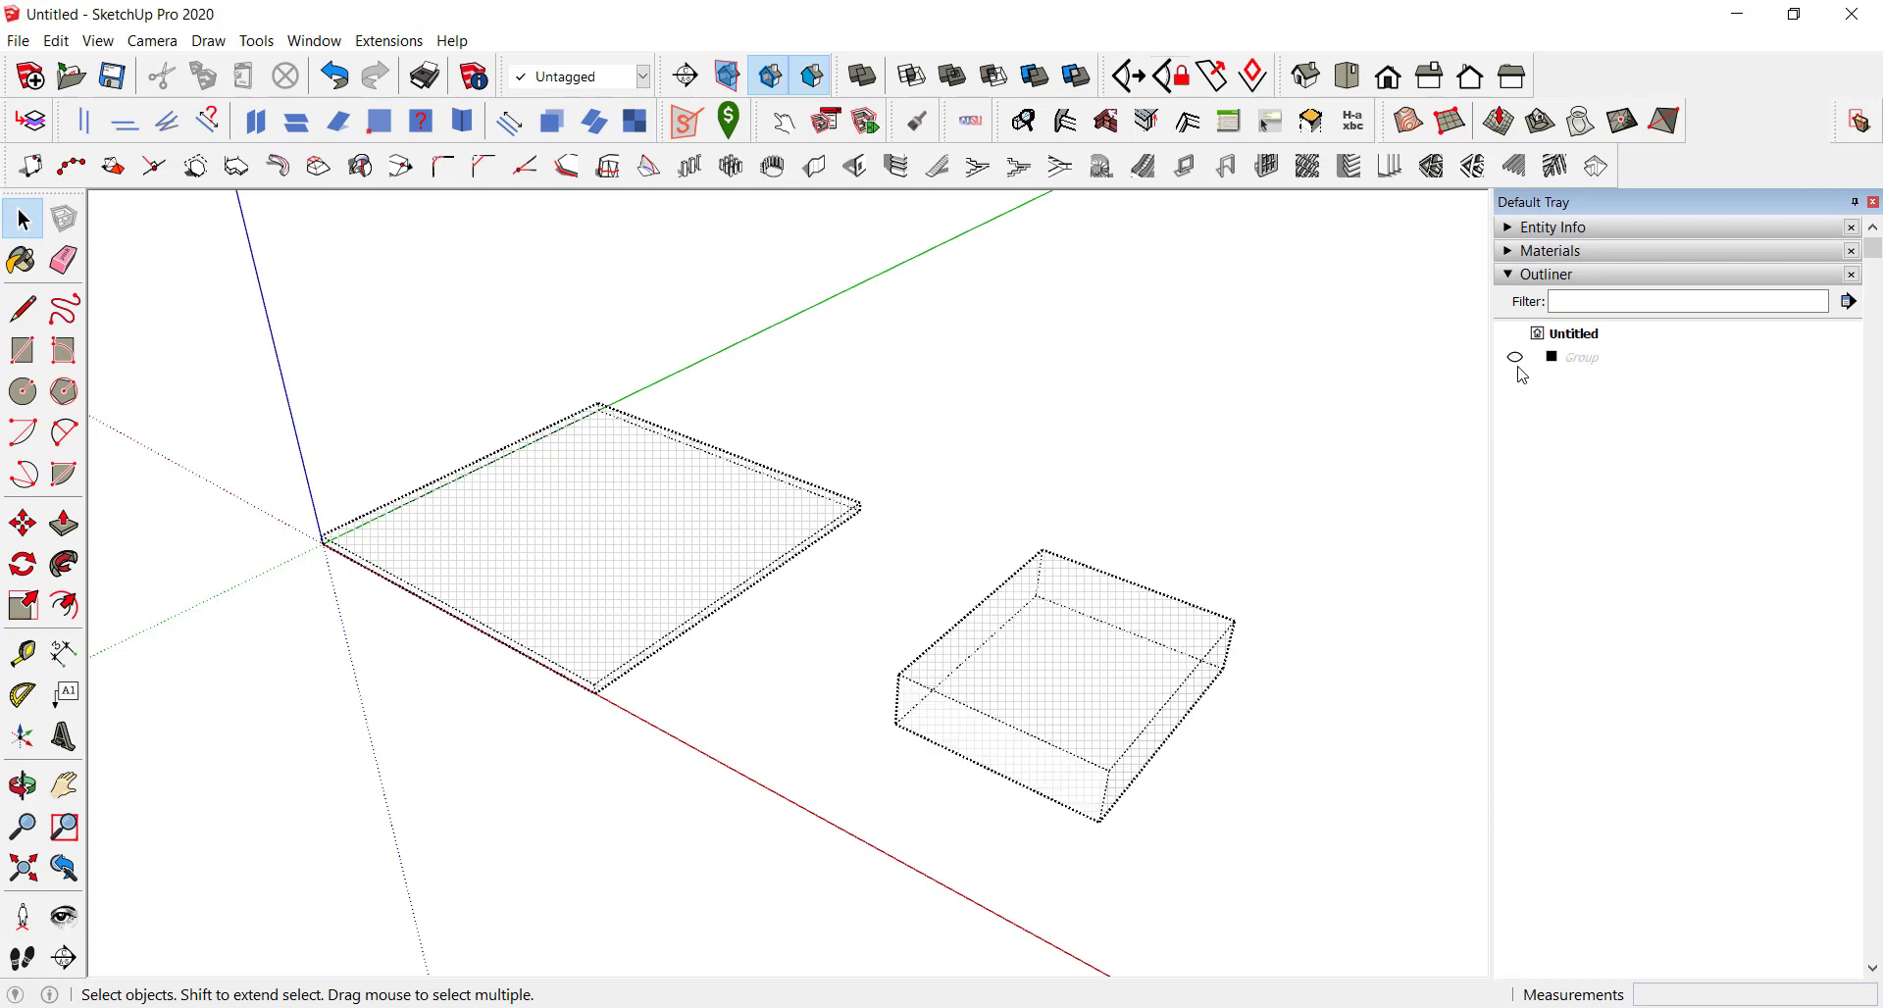
left_click(1519, 371)
left_click(1519, 371)
middle_click_drag(1147, 691, 1089, 638)
left_click(1091, 639)
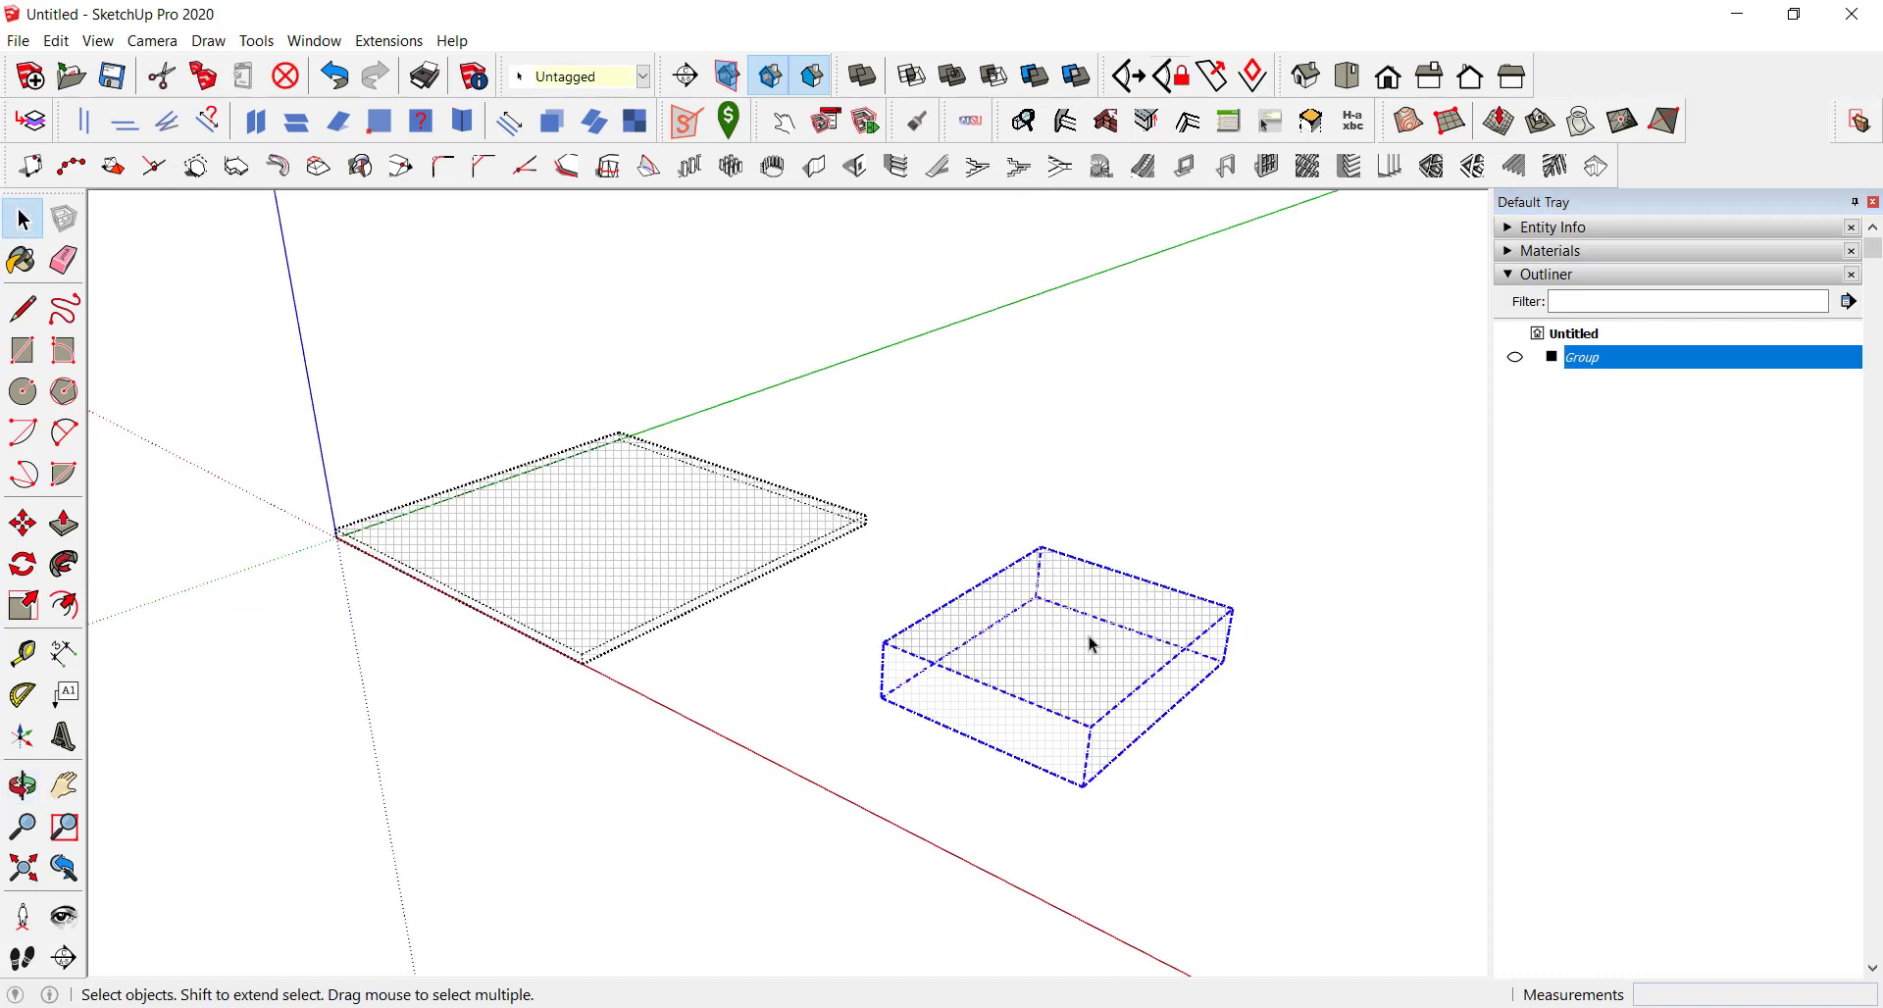
left_click(1516, 358)
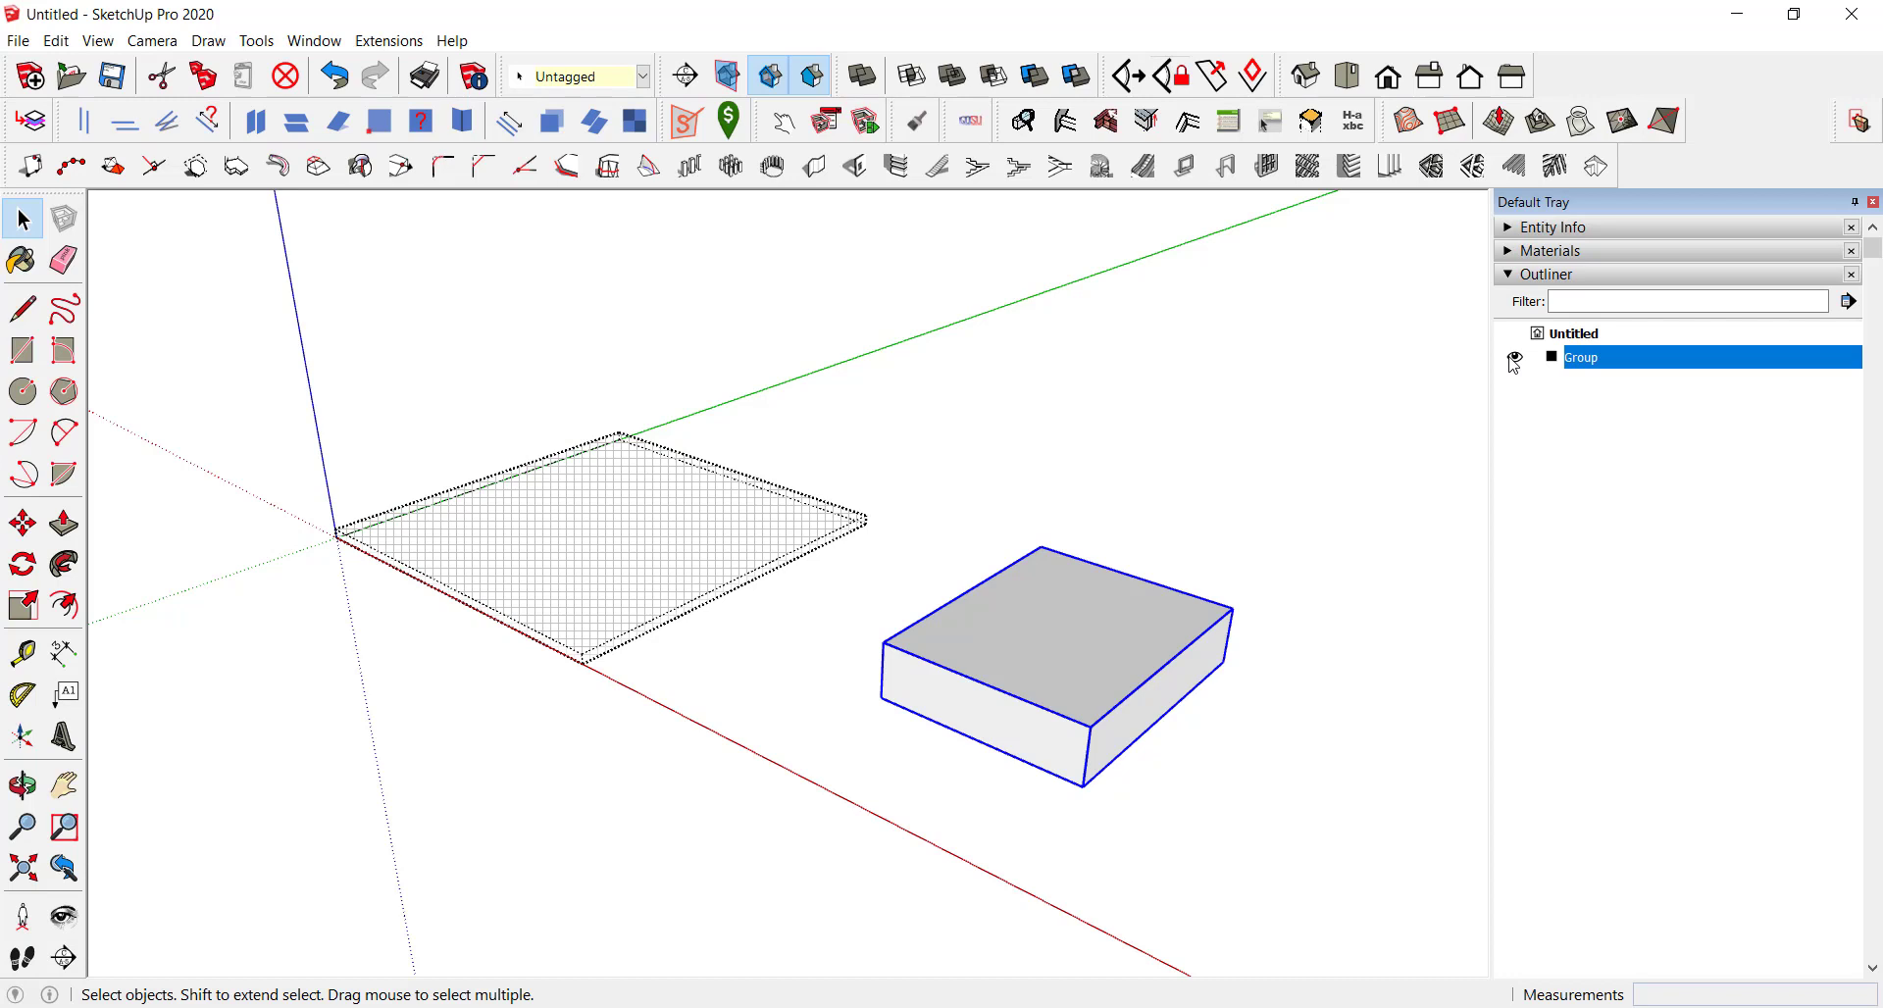
scroll(643, 575, "down", 3)
Step: Delete the slab and box, then draw a 4 by 4 rectangle at the origin
mouse_move(644, 576)
middle_mouse_down()
mouse_move(630, 673)
mouse_move(462, 412)
middle_mouse_up()
key("Delete")
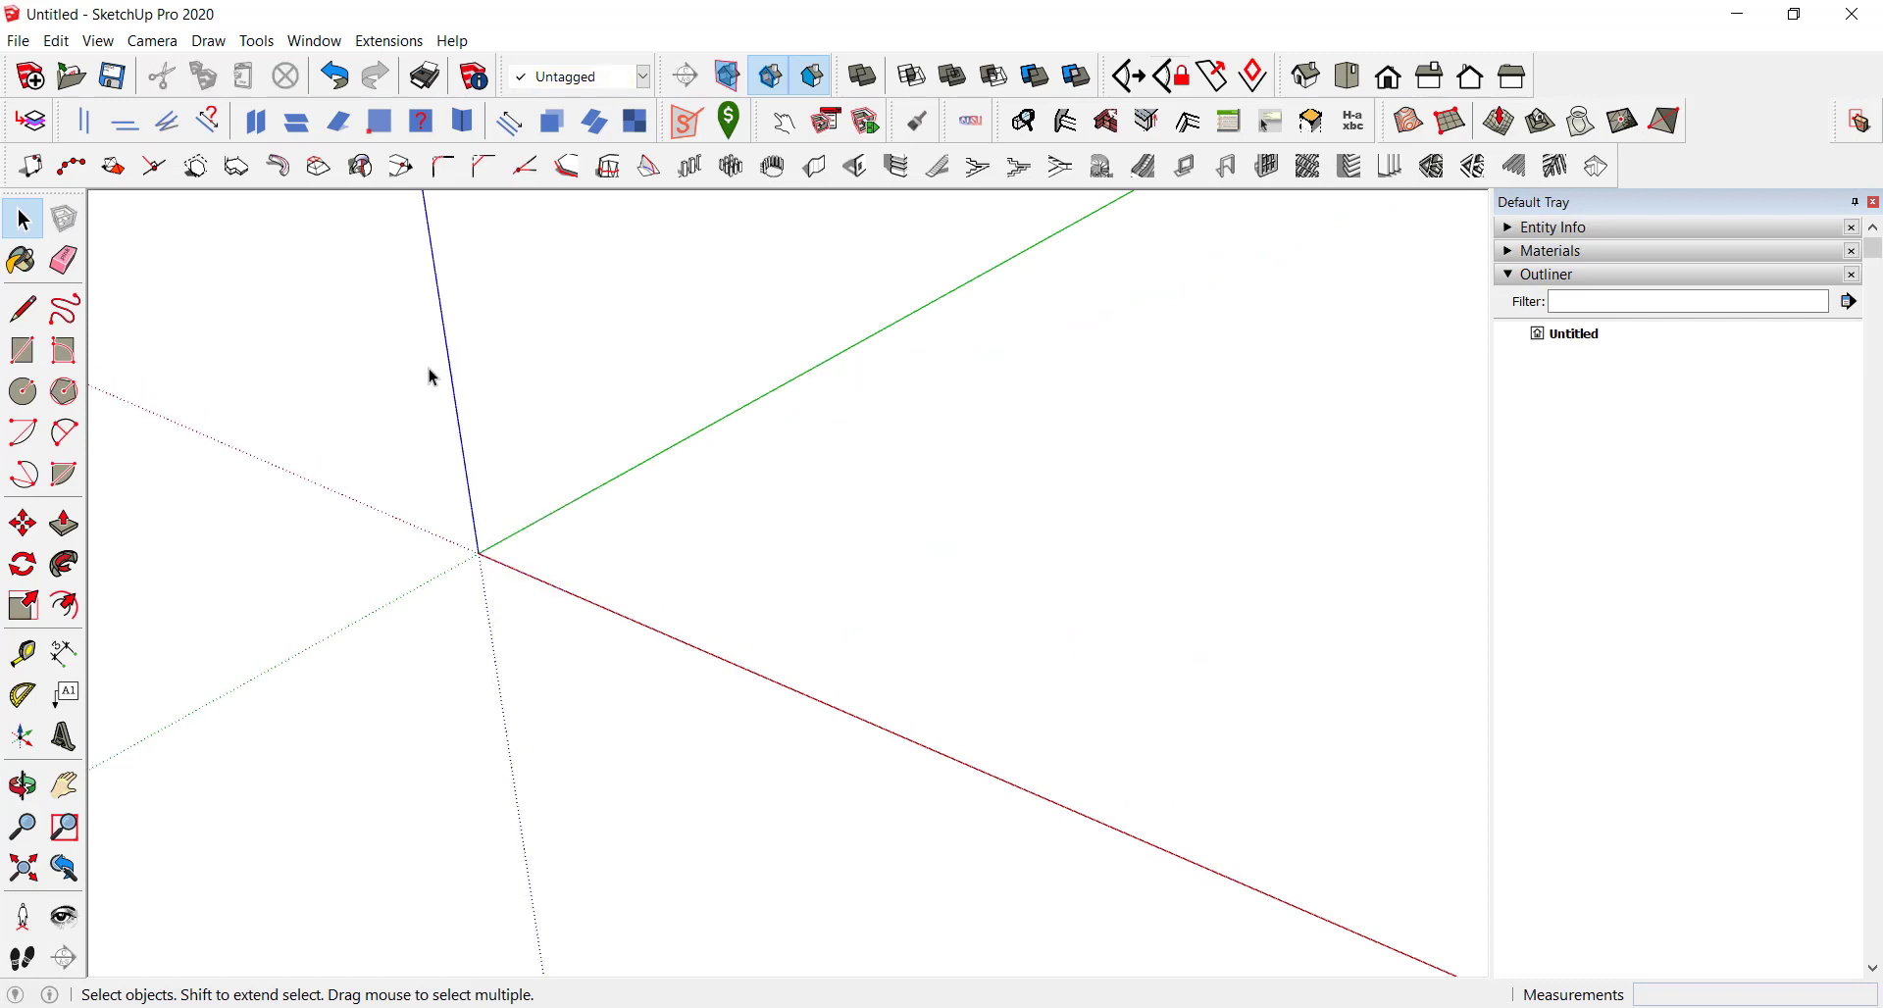
key("r")
left_click(480, 553)
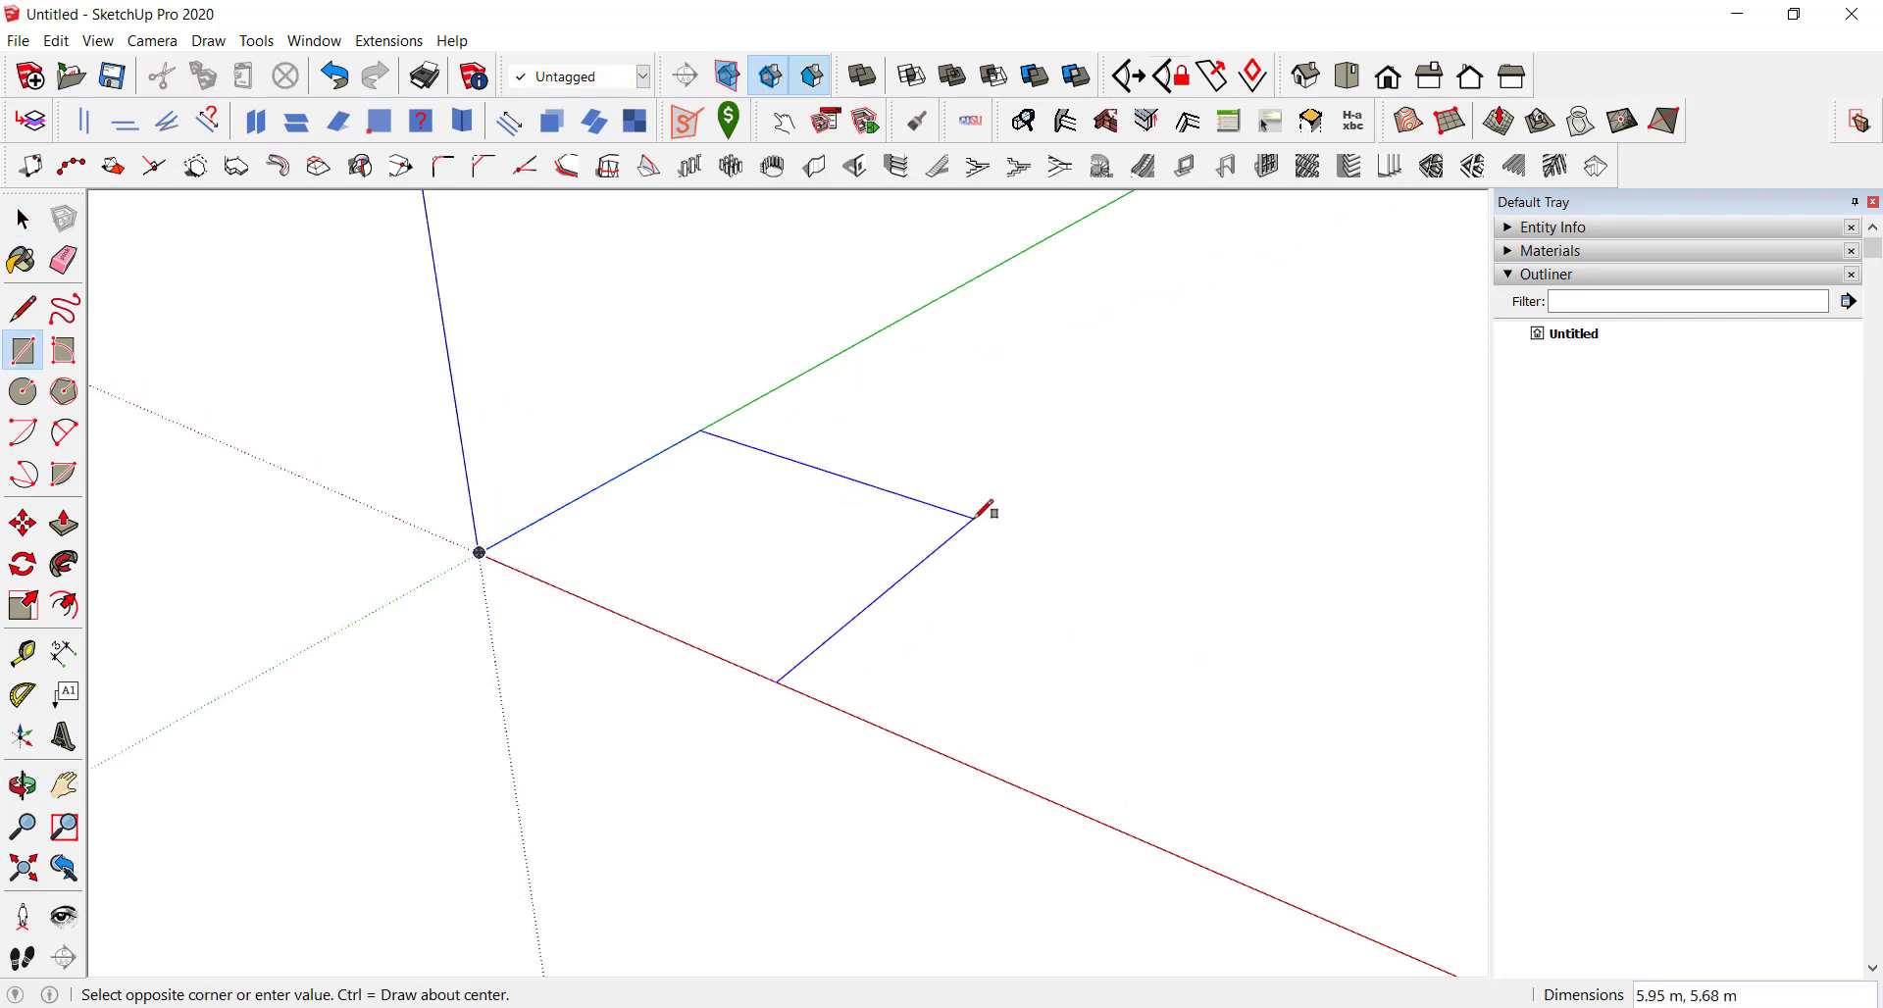
type("4,4")
key("Return")
Step: Push/Pull the square up 0.1 into a thin slab
key("p")
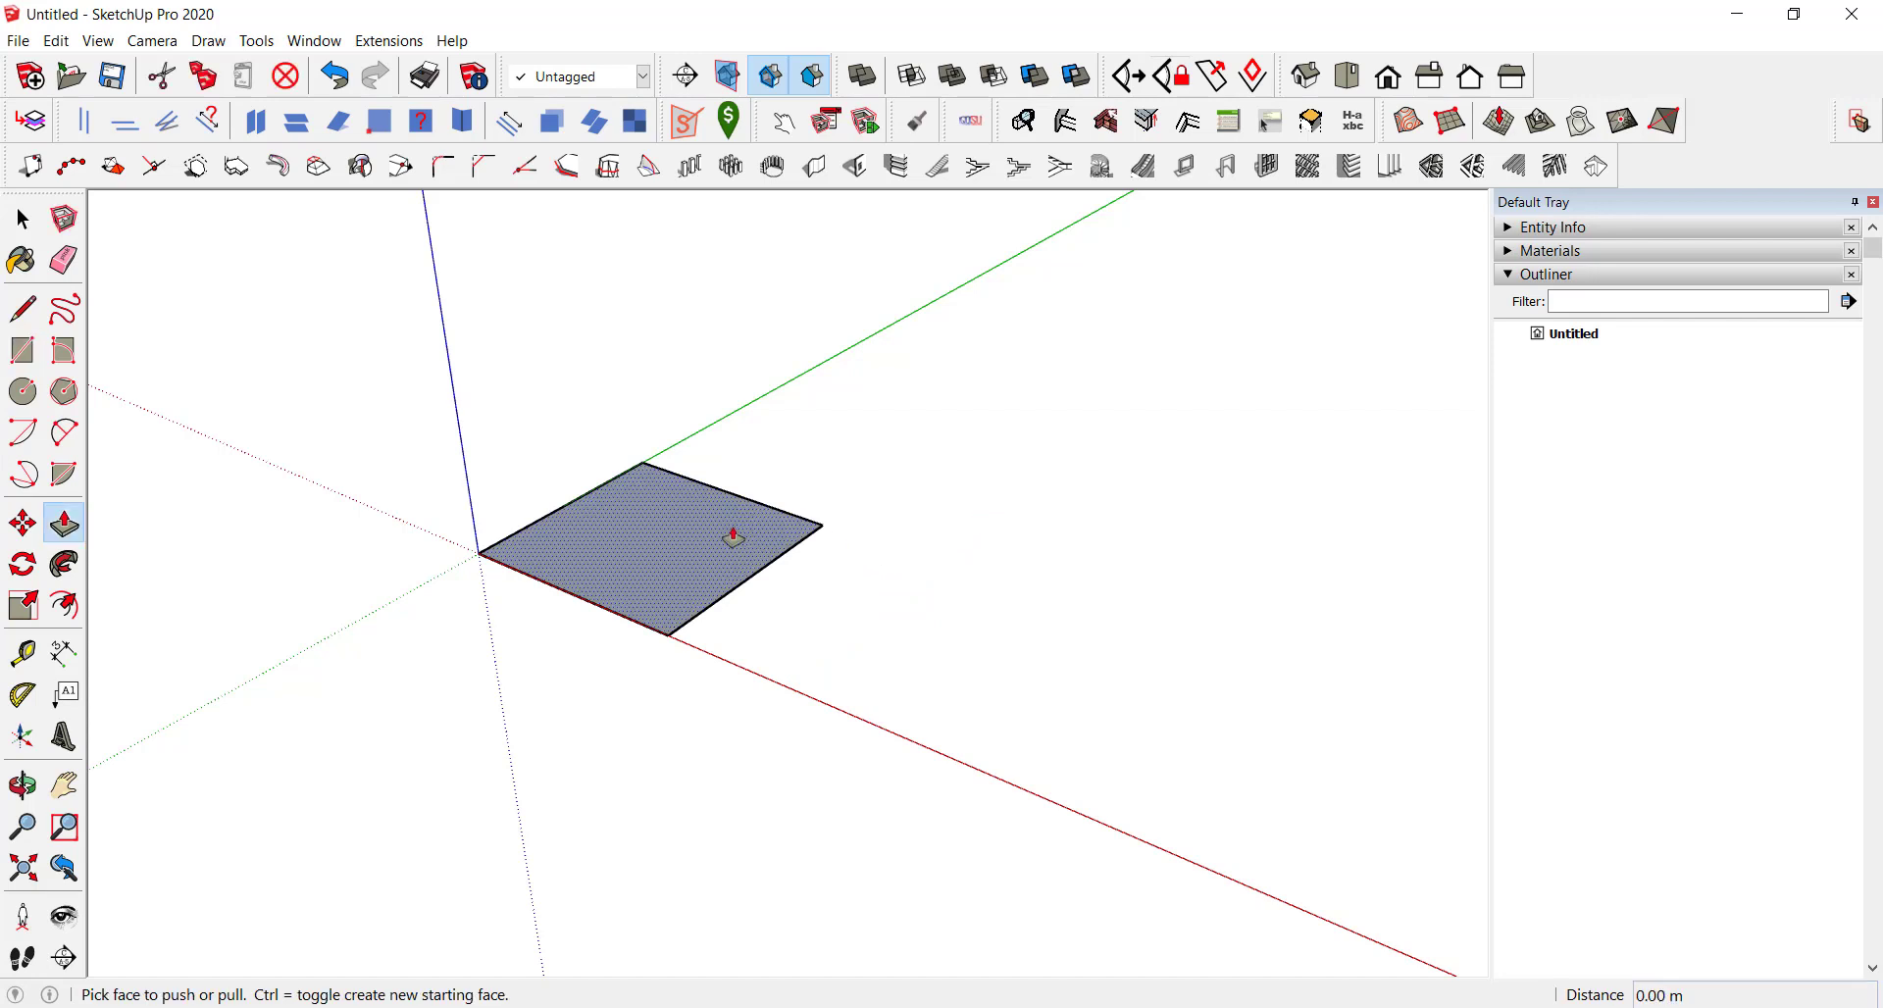
left_click(735, 533)
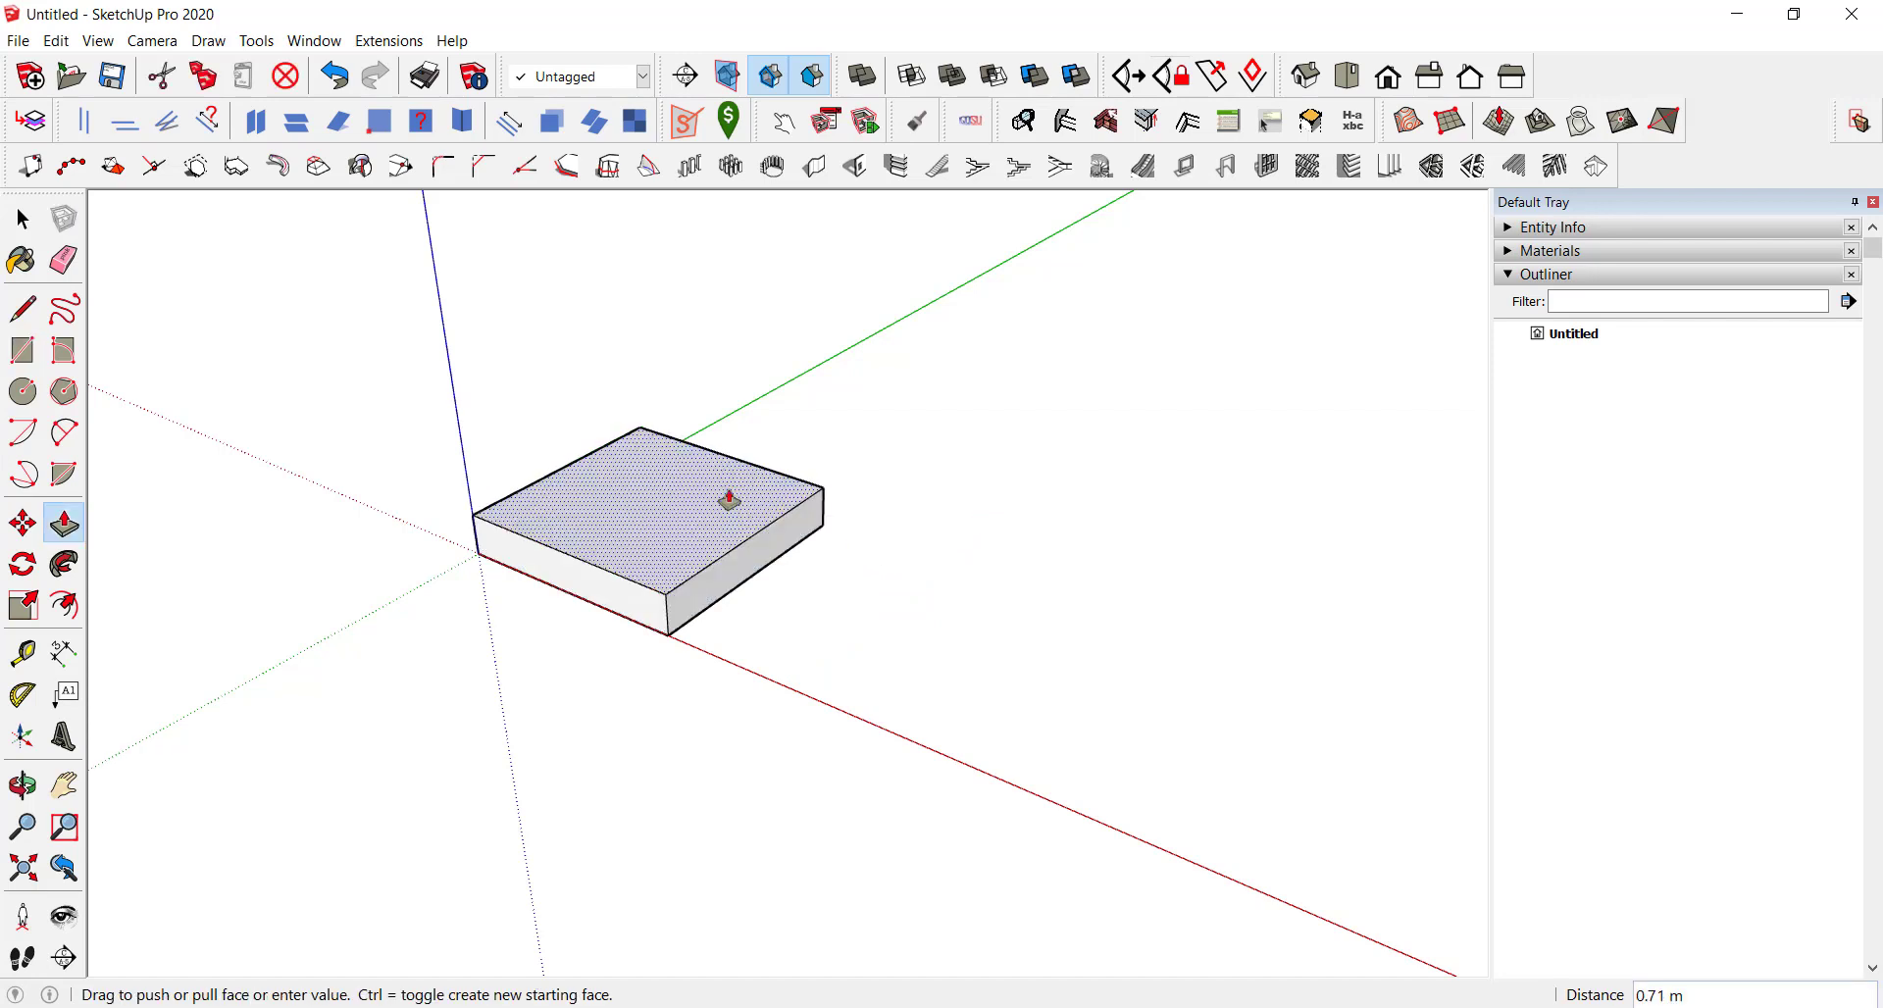
type("0.1")
key("Return")
key("space")
Step: Group the slab and name the instance RC SLAB
scroll(677, 628, "up", 2)
triple_click(639, 588)
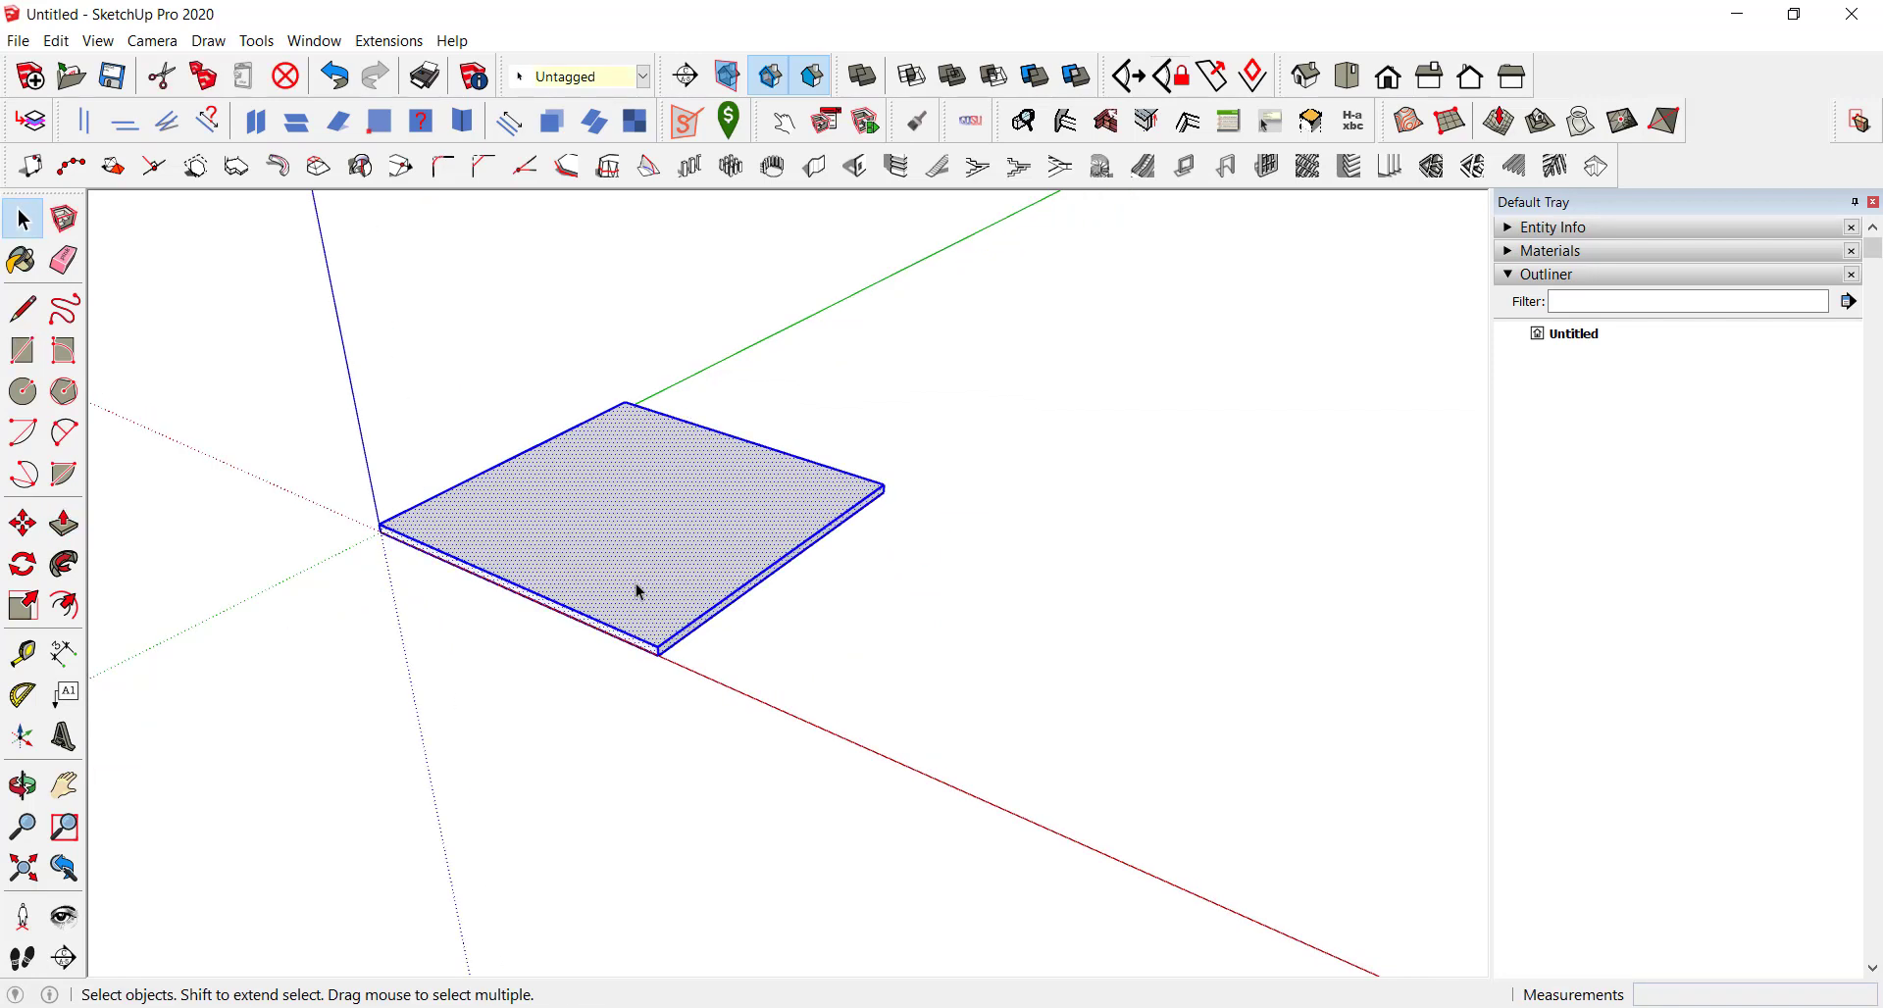
right_click(757, 508)
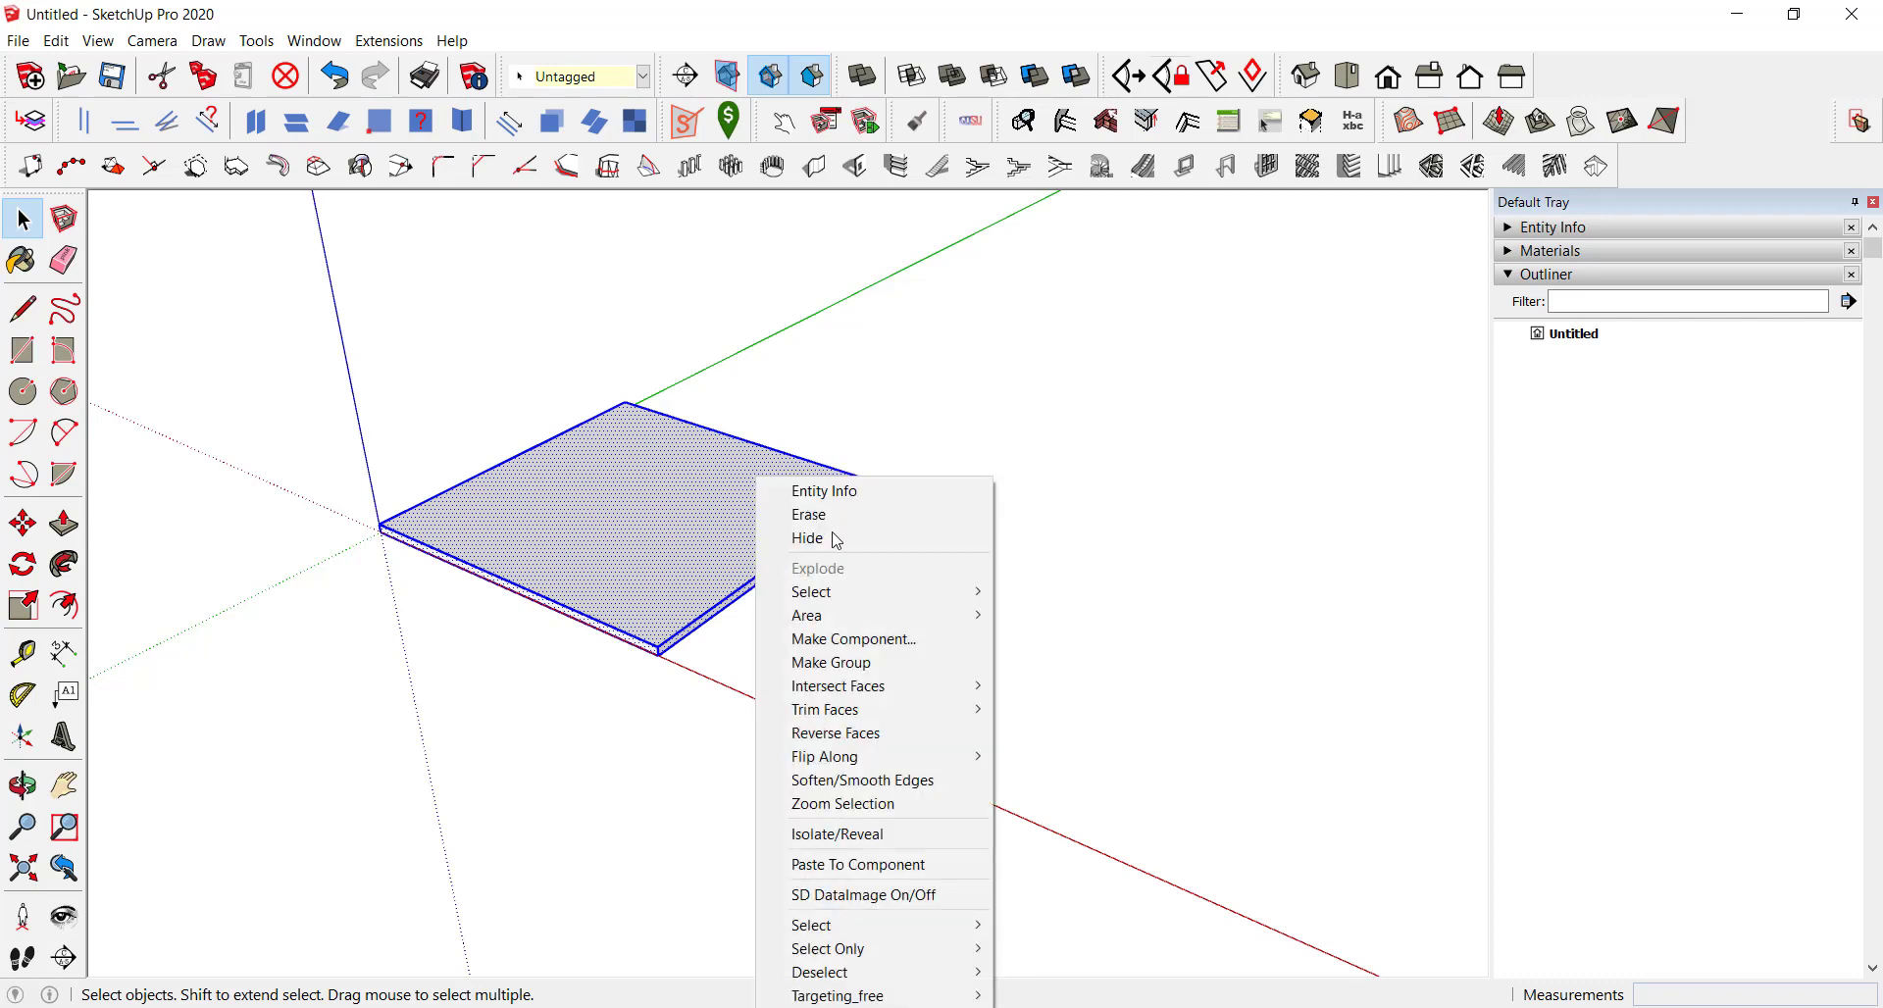
left_click(870, 665)
left_click(1556, 229)
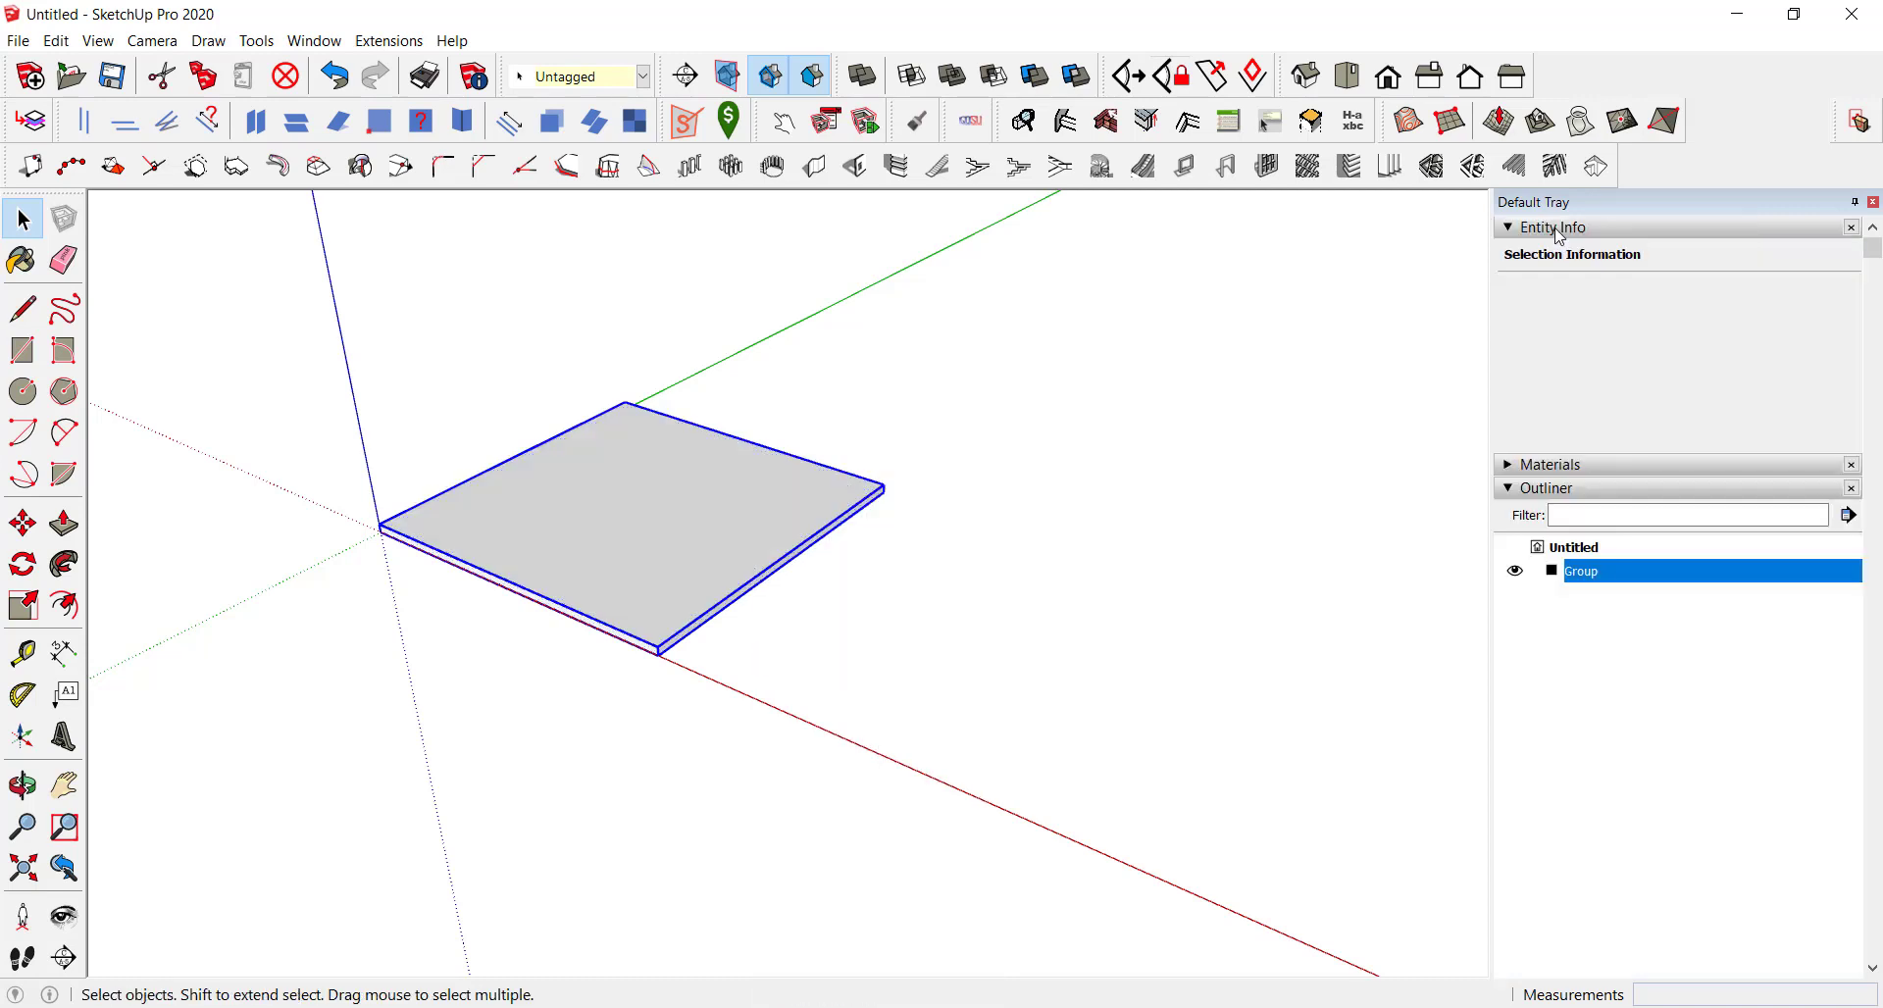
left_click(1686, 318)
type("R")
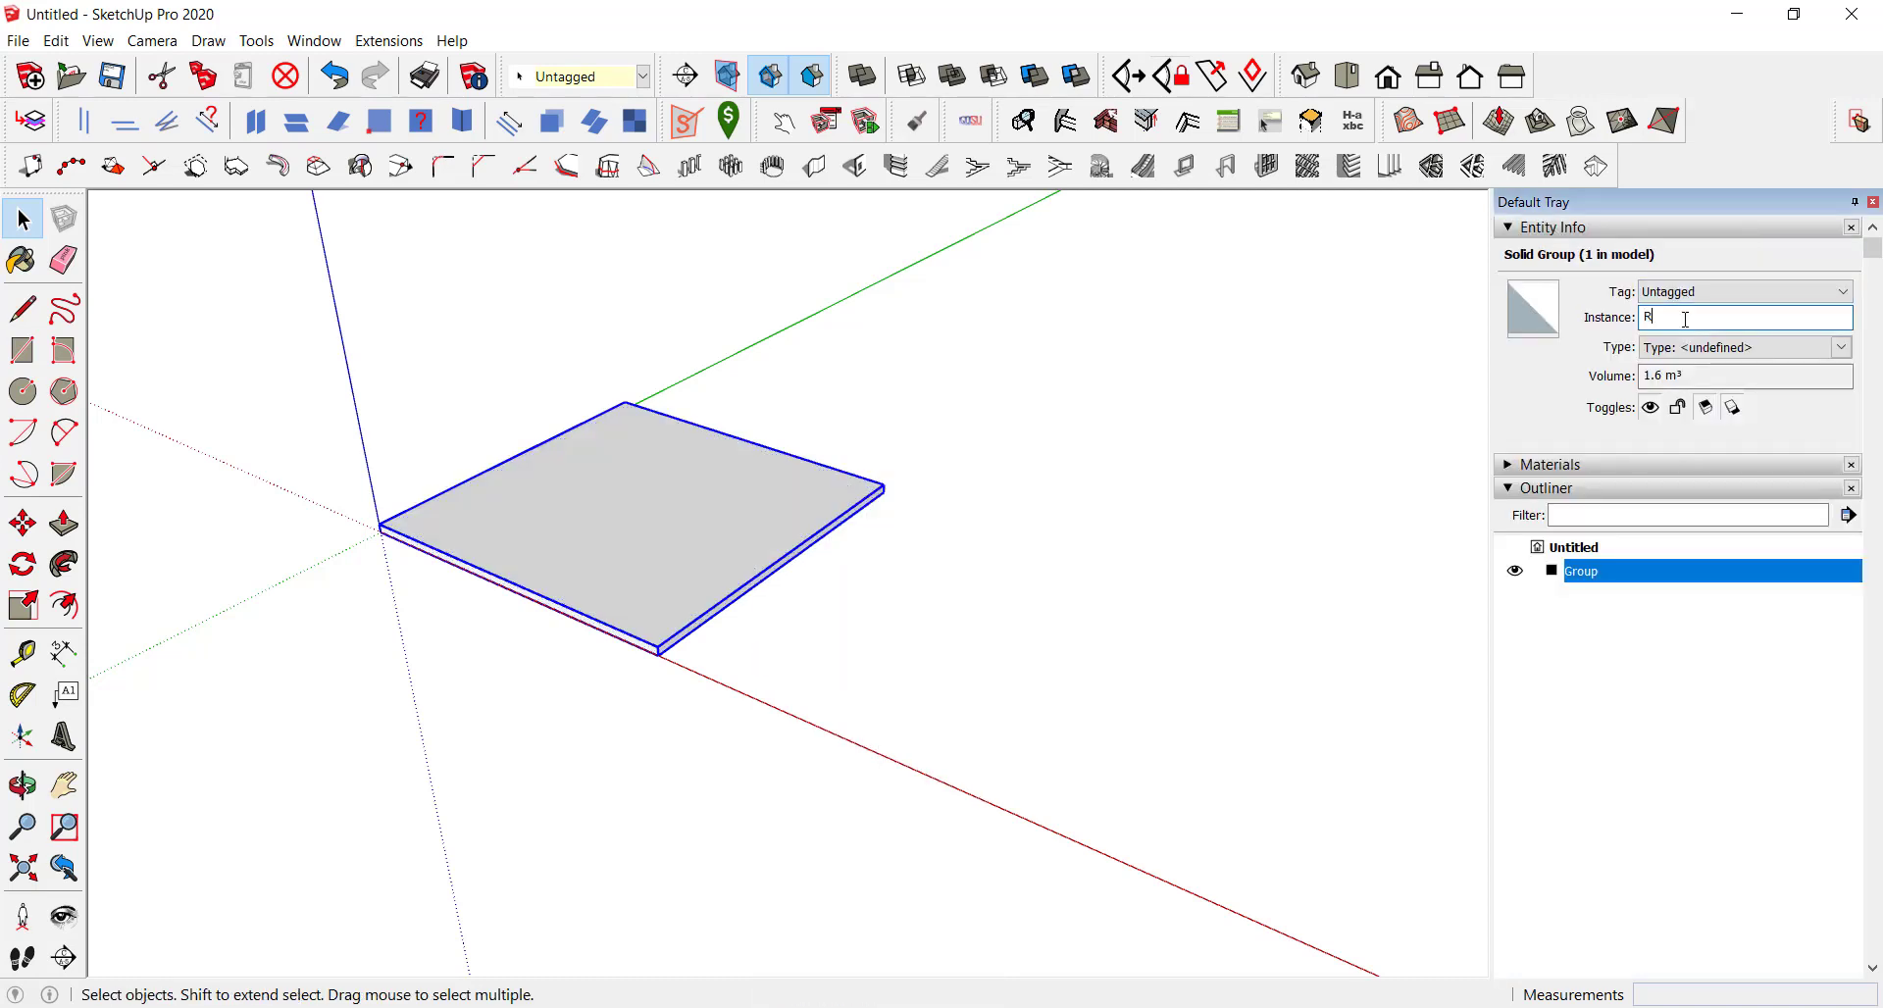
type("C SLA")
type("B")
Step: Add a new tag named RC SLAB in the Tags panel
left_click(1508, 228)
left_click(1510, 276)
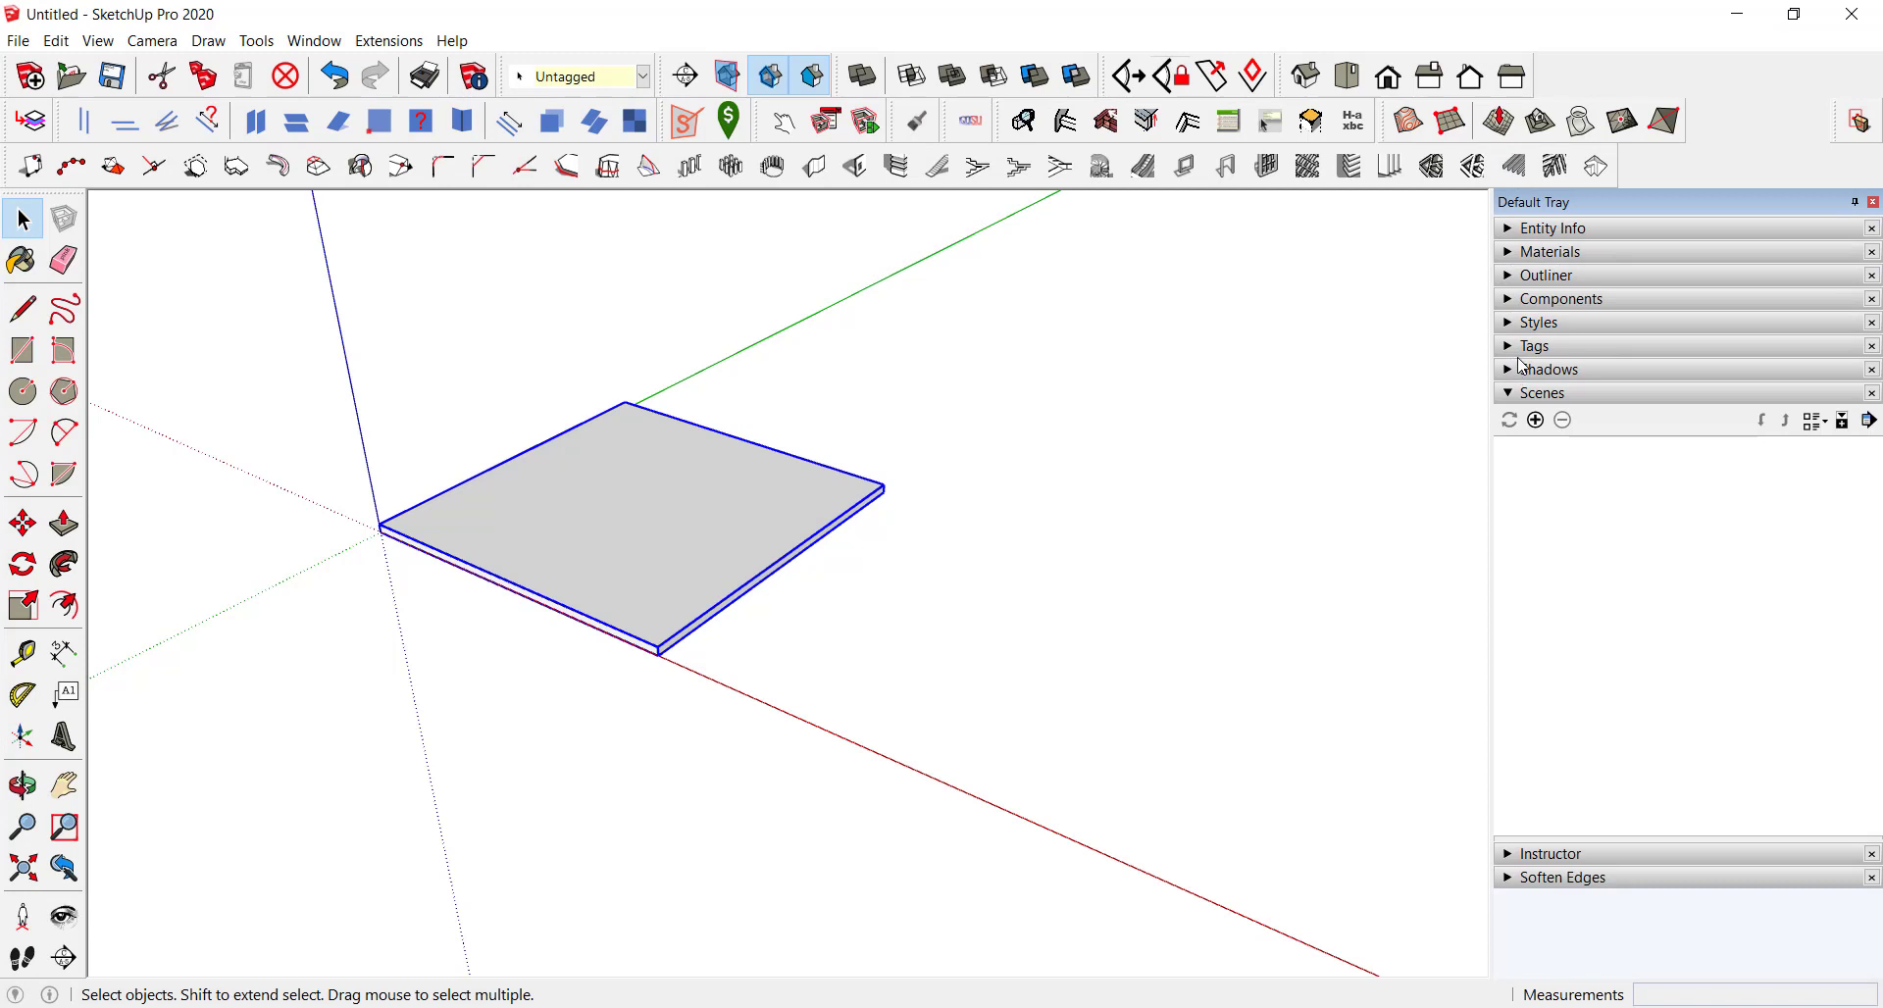
left_click(1521, 346)
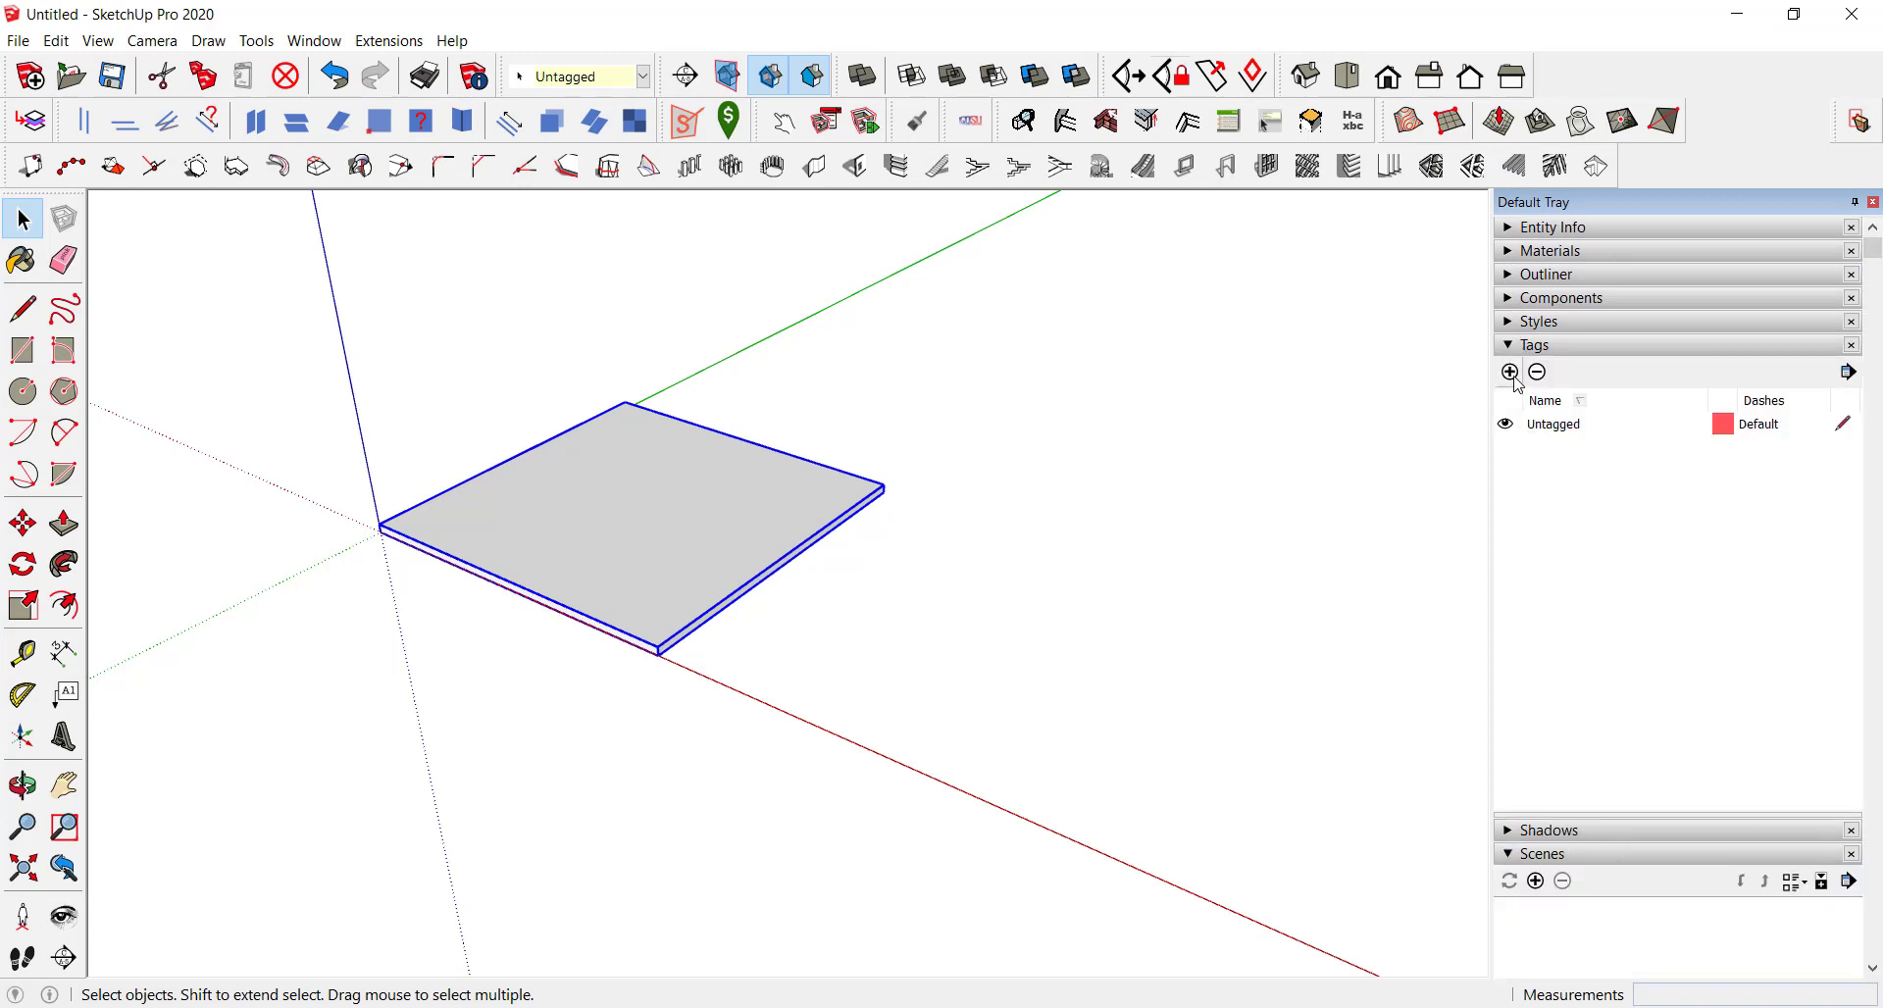
left_click(1511, 373)
type("RC SLAB")
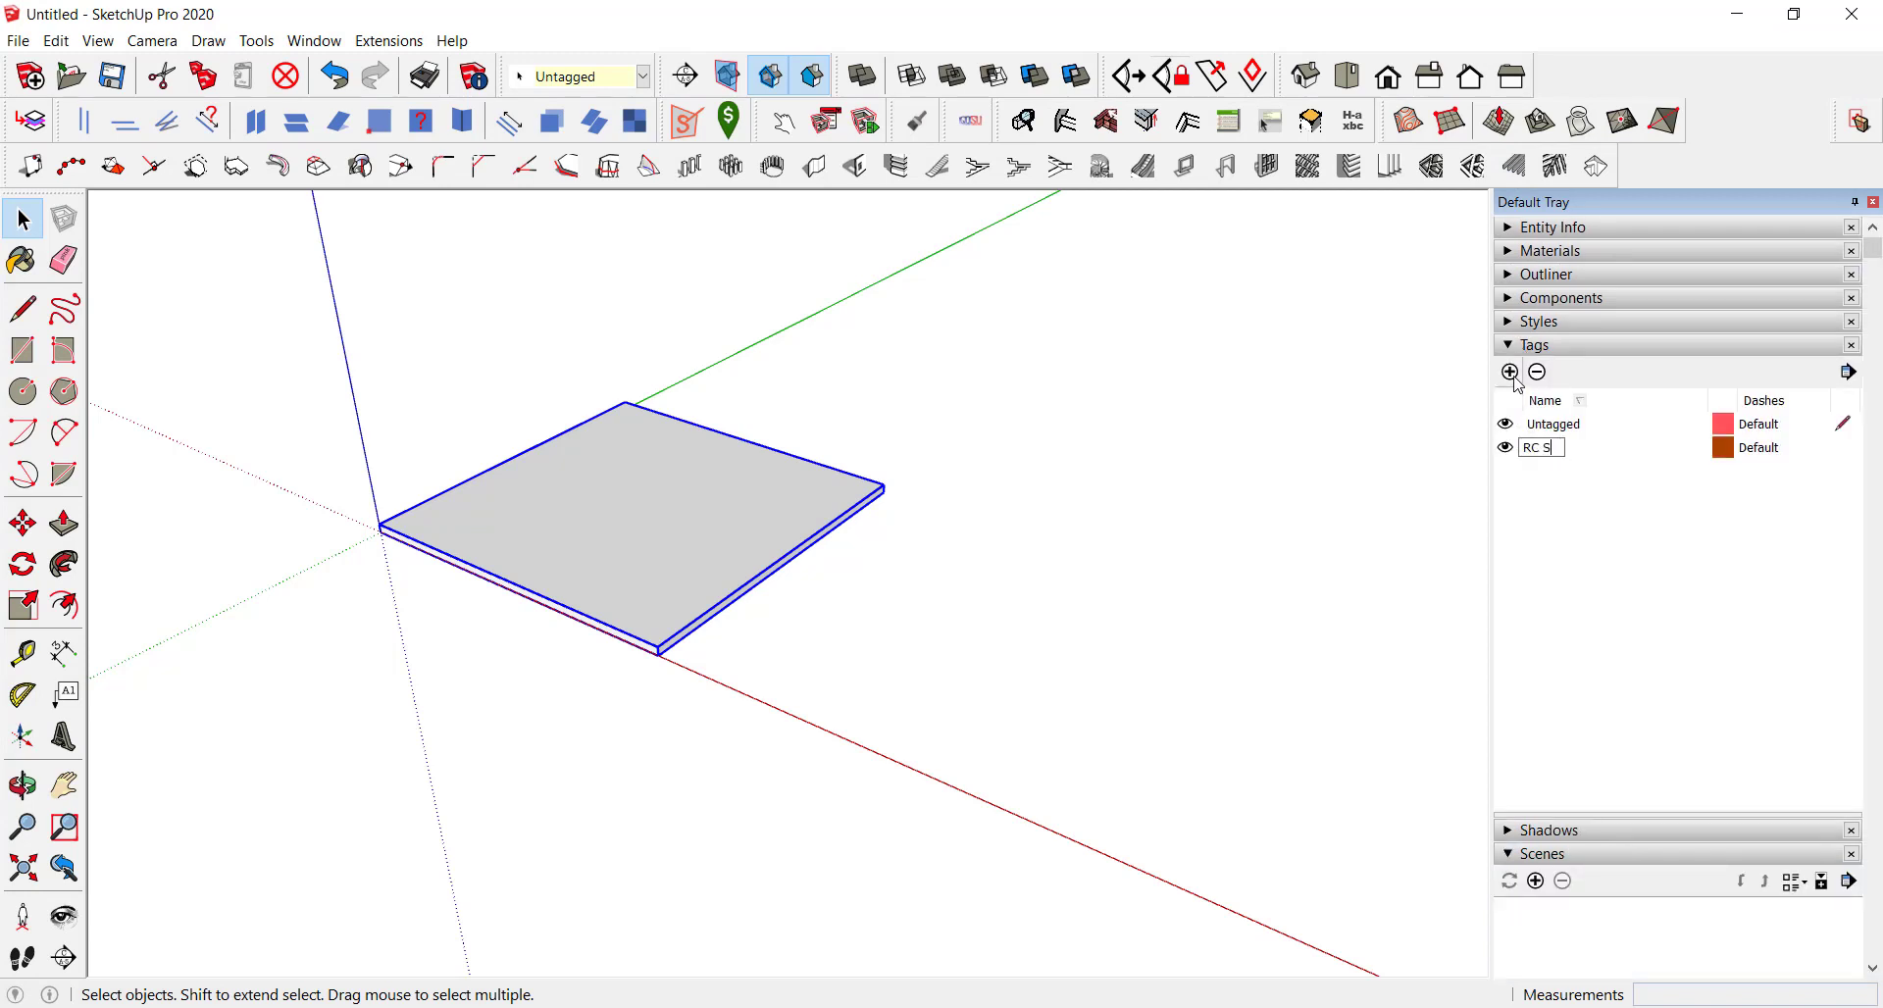
key("Return")
Step: Assign the RC SLAB tag to the slab group
left_click(756, 480)
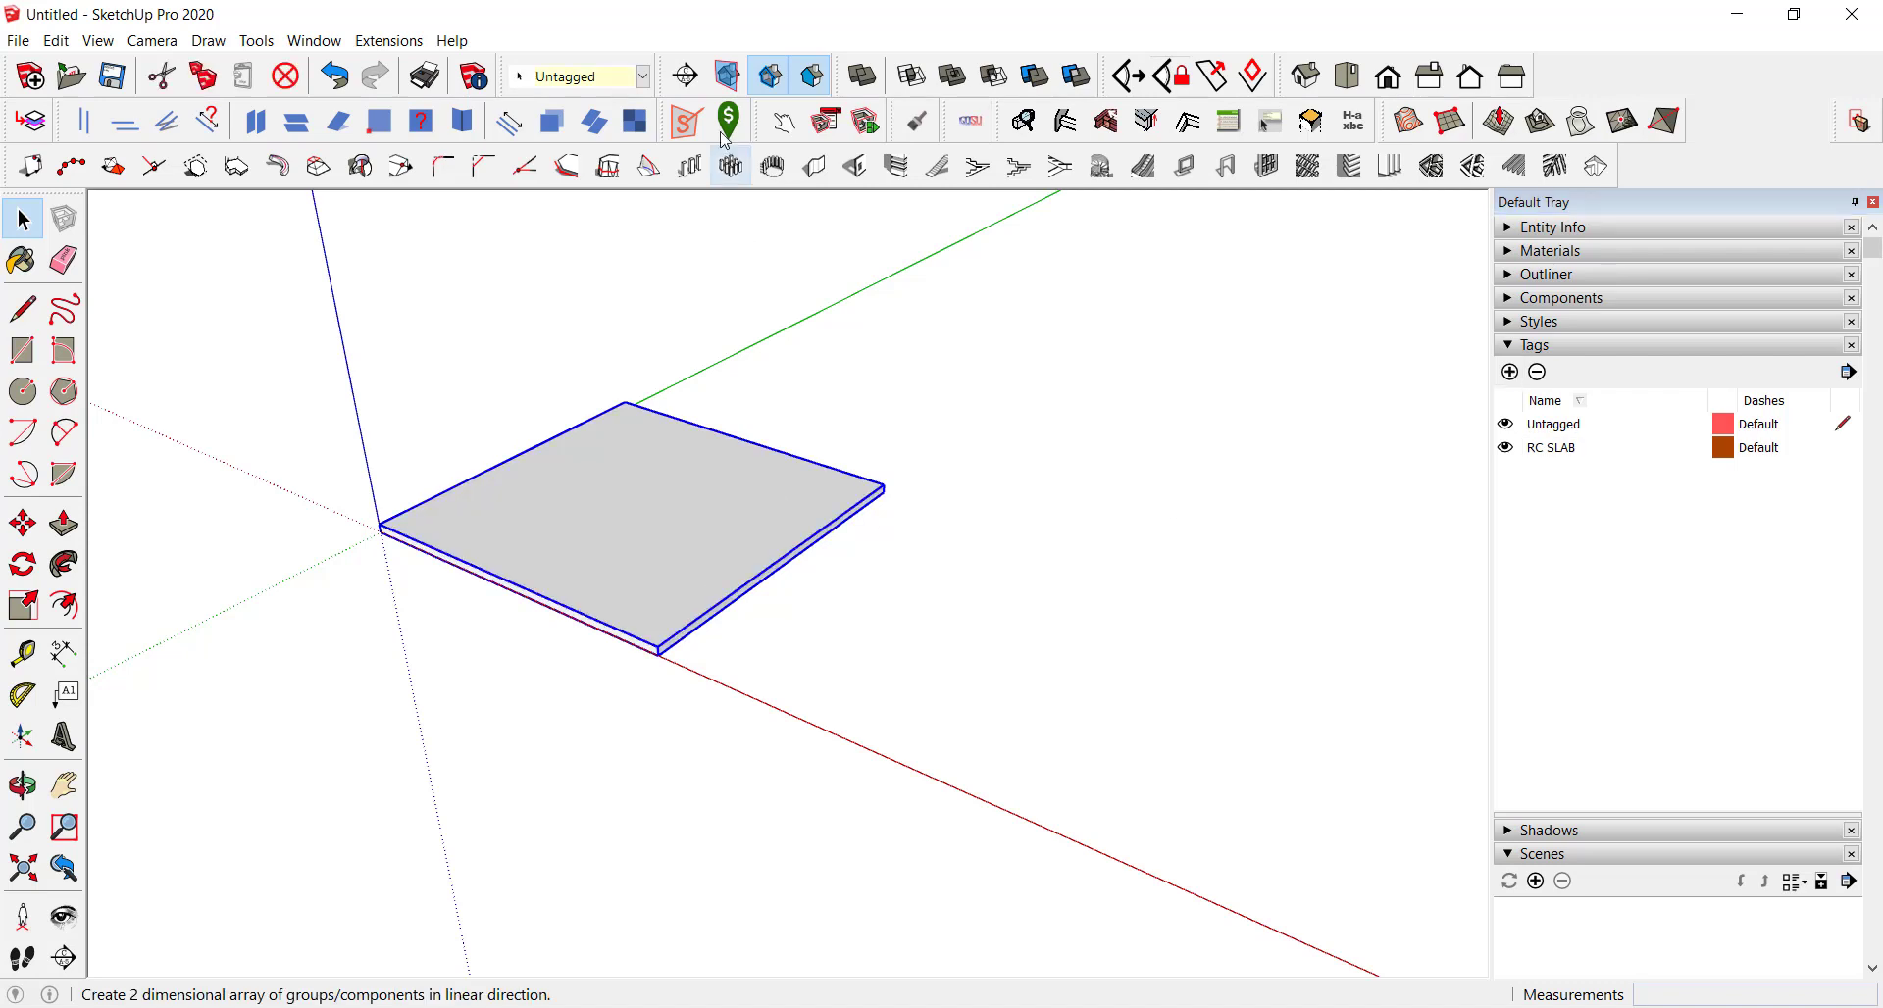
left_click(608, 77)
left_click(602, 121)
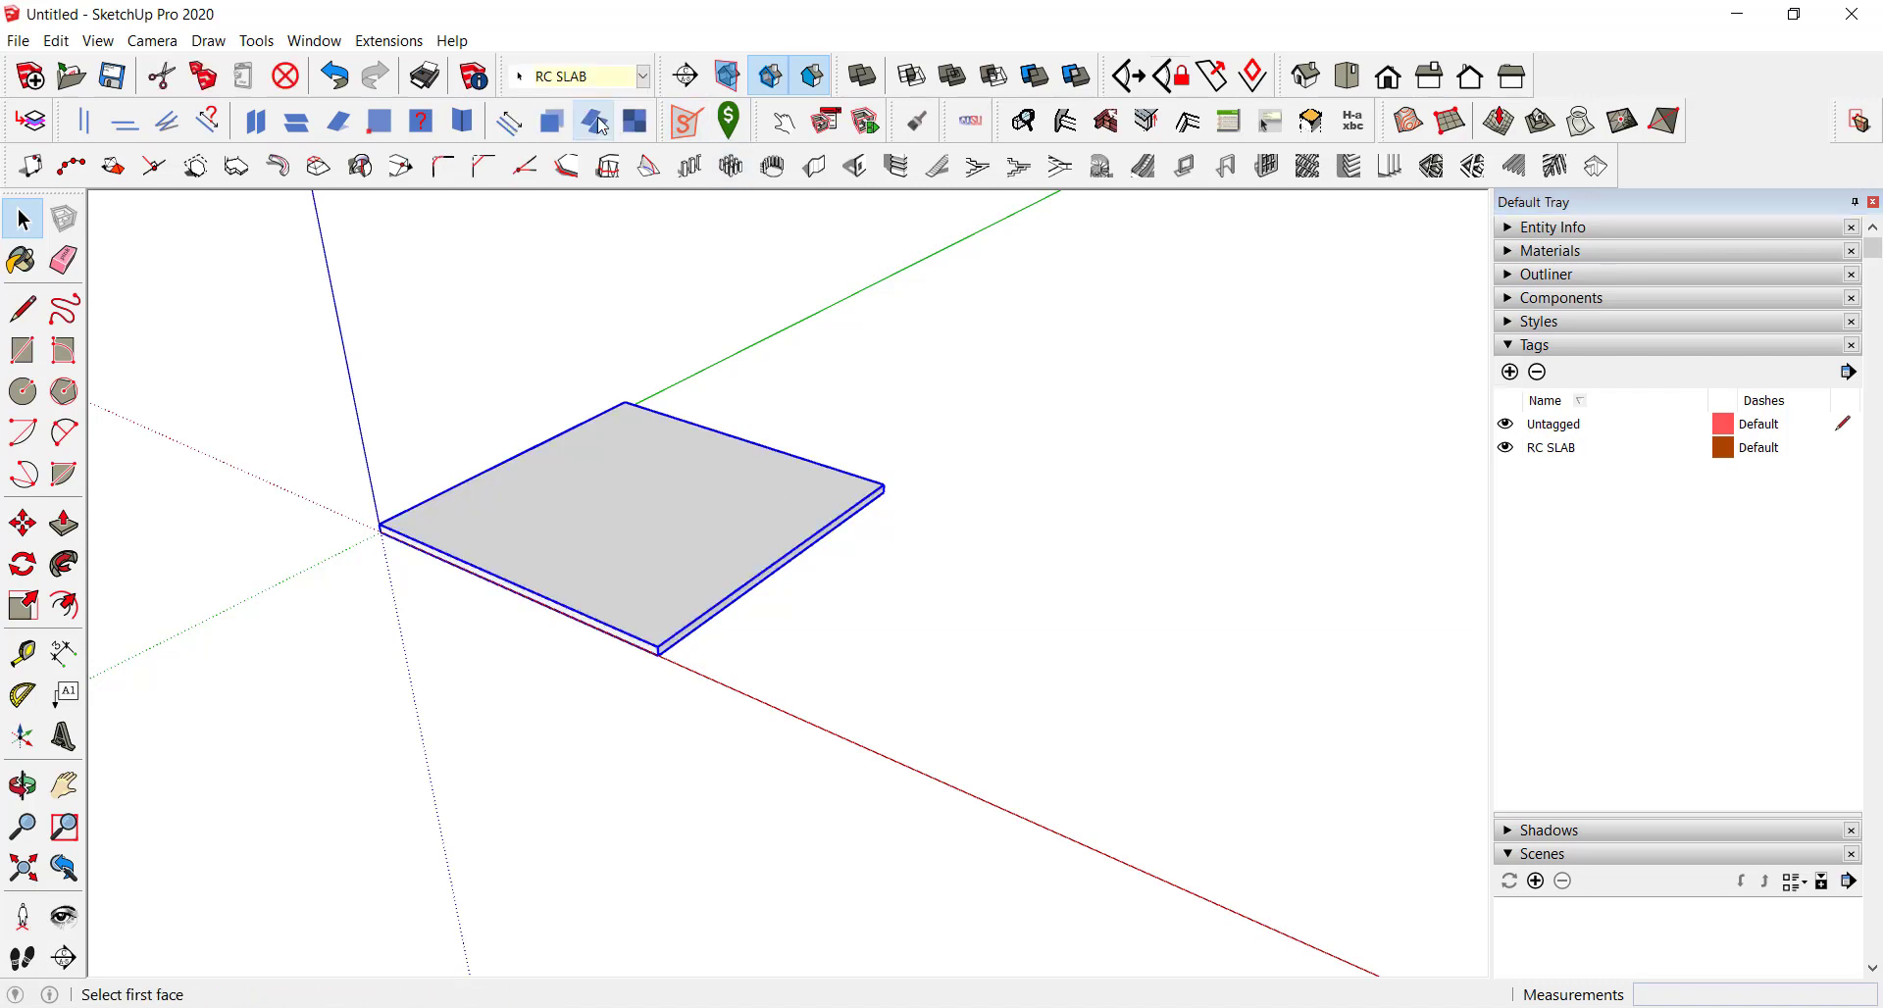
left_click(794, 416)
middle_click_drag(794, 416, 736, 530)
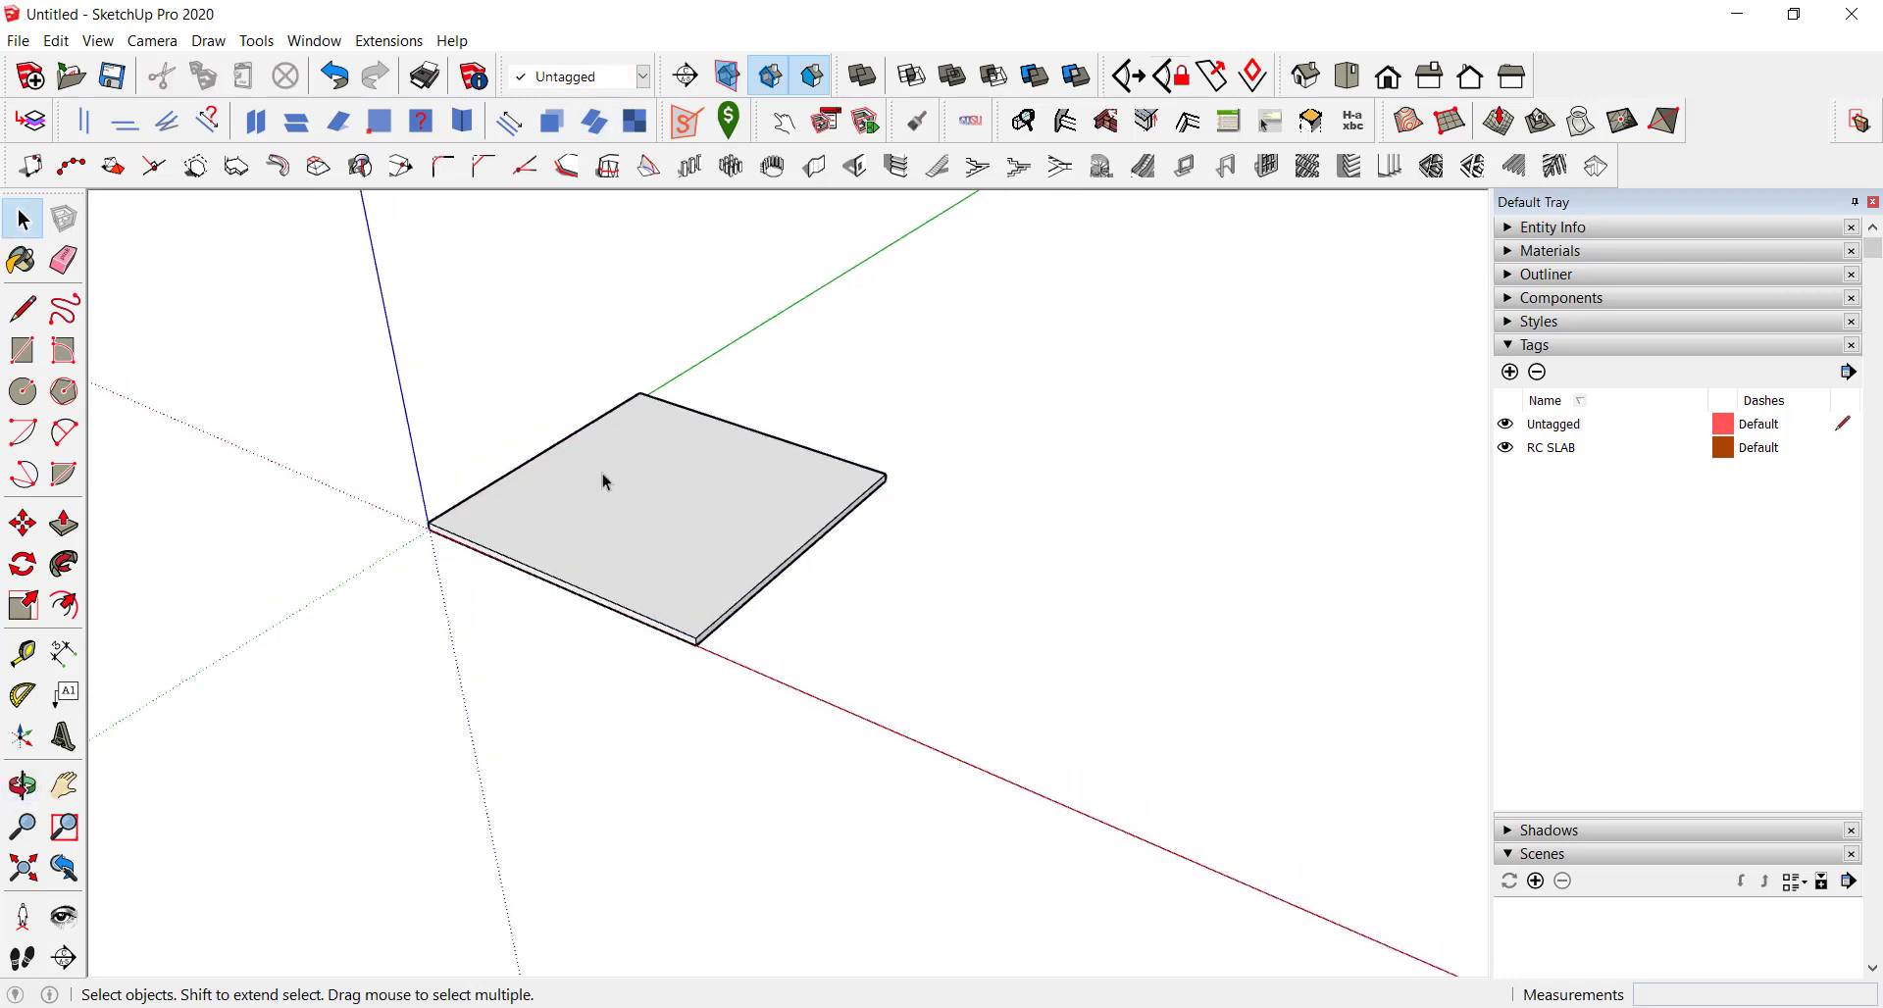
Step: Draw a rectangle on the slab's top and raise it into a 0.32 m box
scroll(602, 473, "up", 3)
scroll(601, 576, "up", 3)
key("r")
left_click(433, 546)
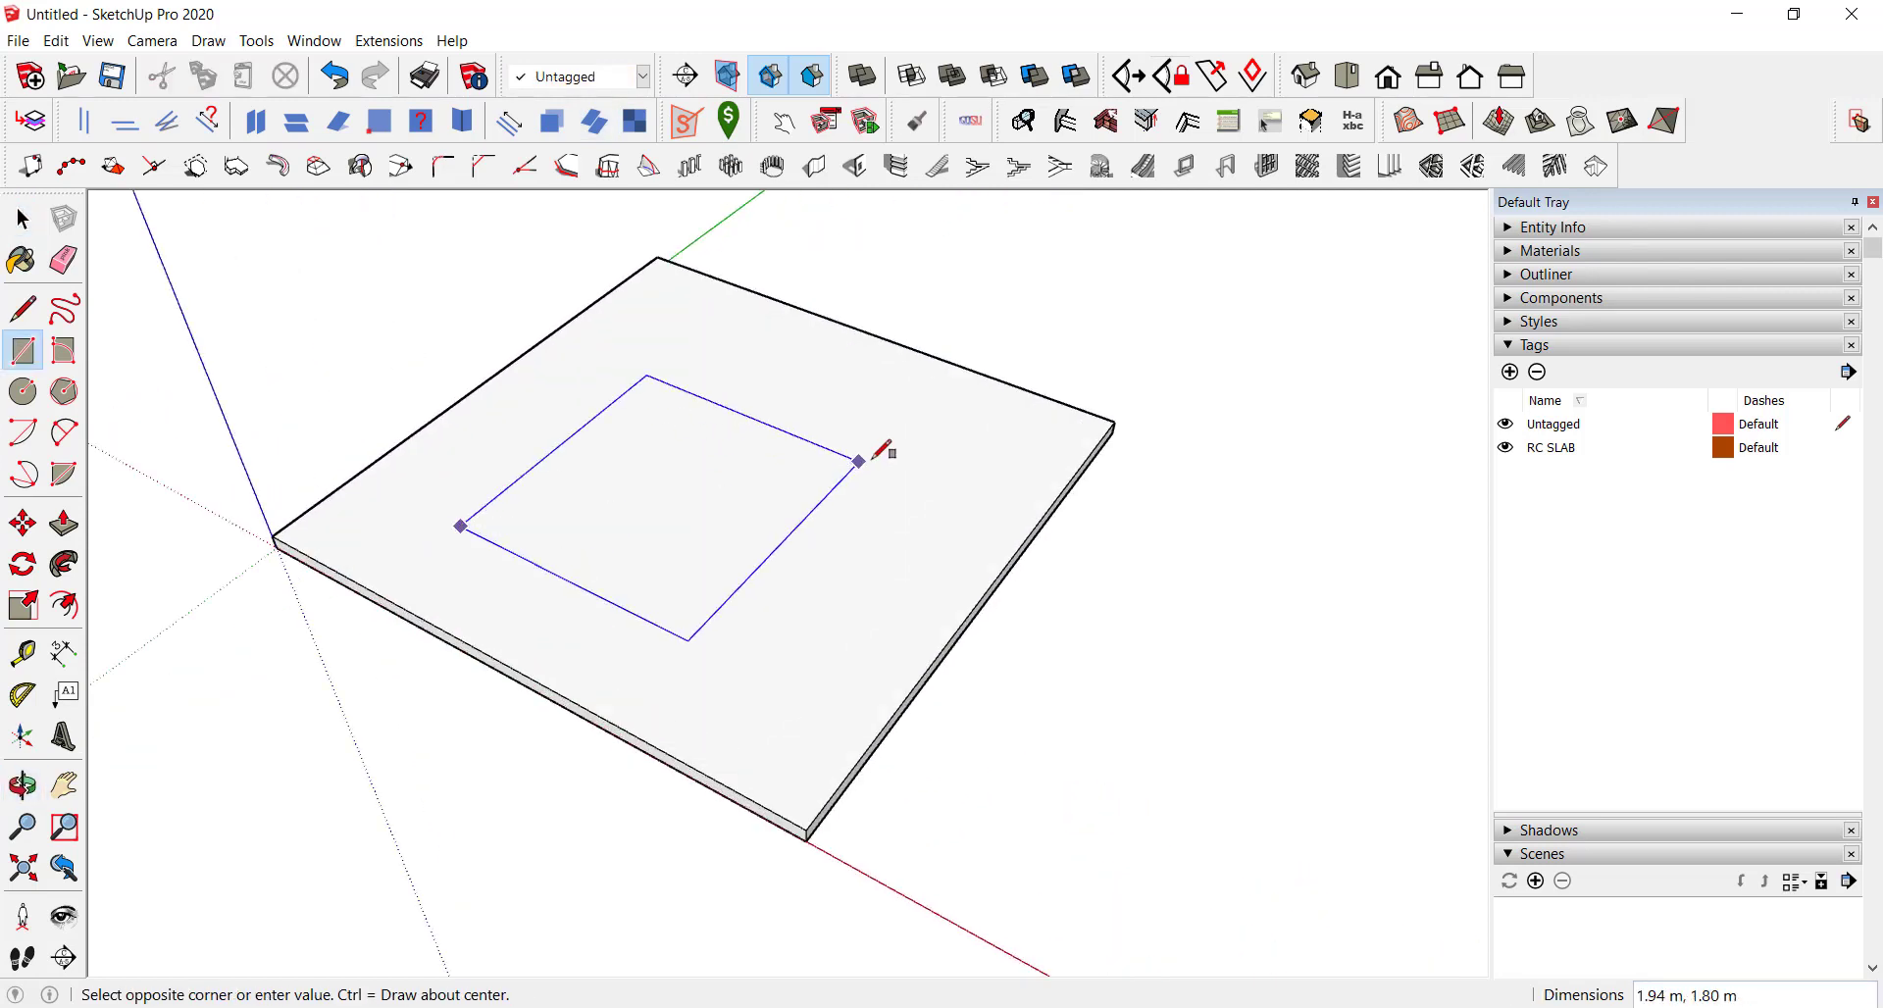
left_click(875, 451)
middle_click_drag(924, 546, 916, 546)
key("p")
left_click_drag(783, 473, 782, 446)
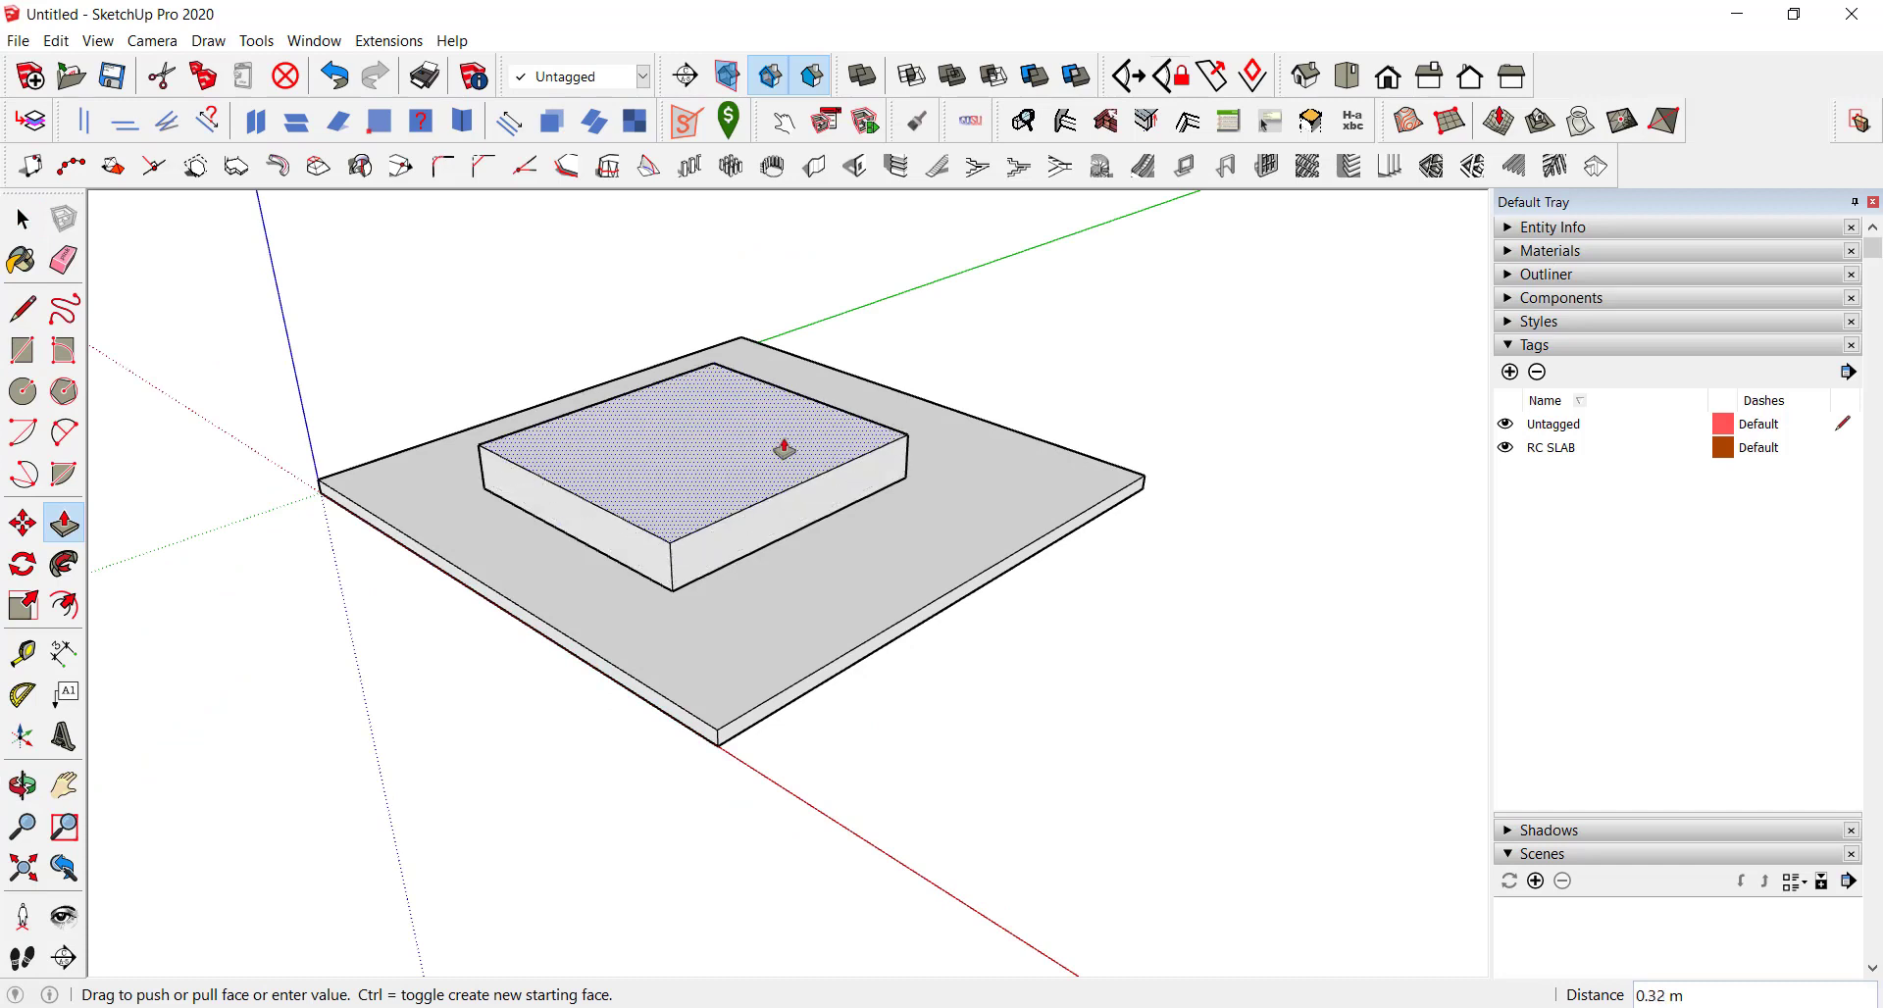
key("space")
Step: Group the box and name the instance RC BASE
scroll(757, 459, "up", 2)
triple_click(757, 459)
right_click(760, 463)
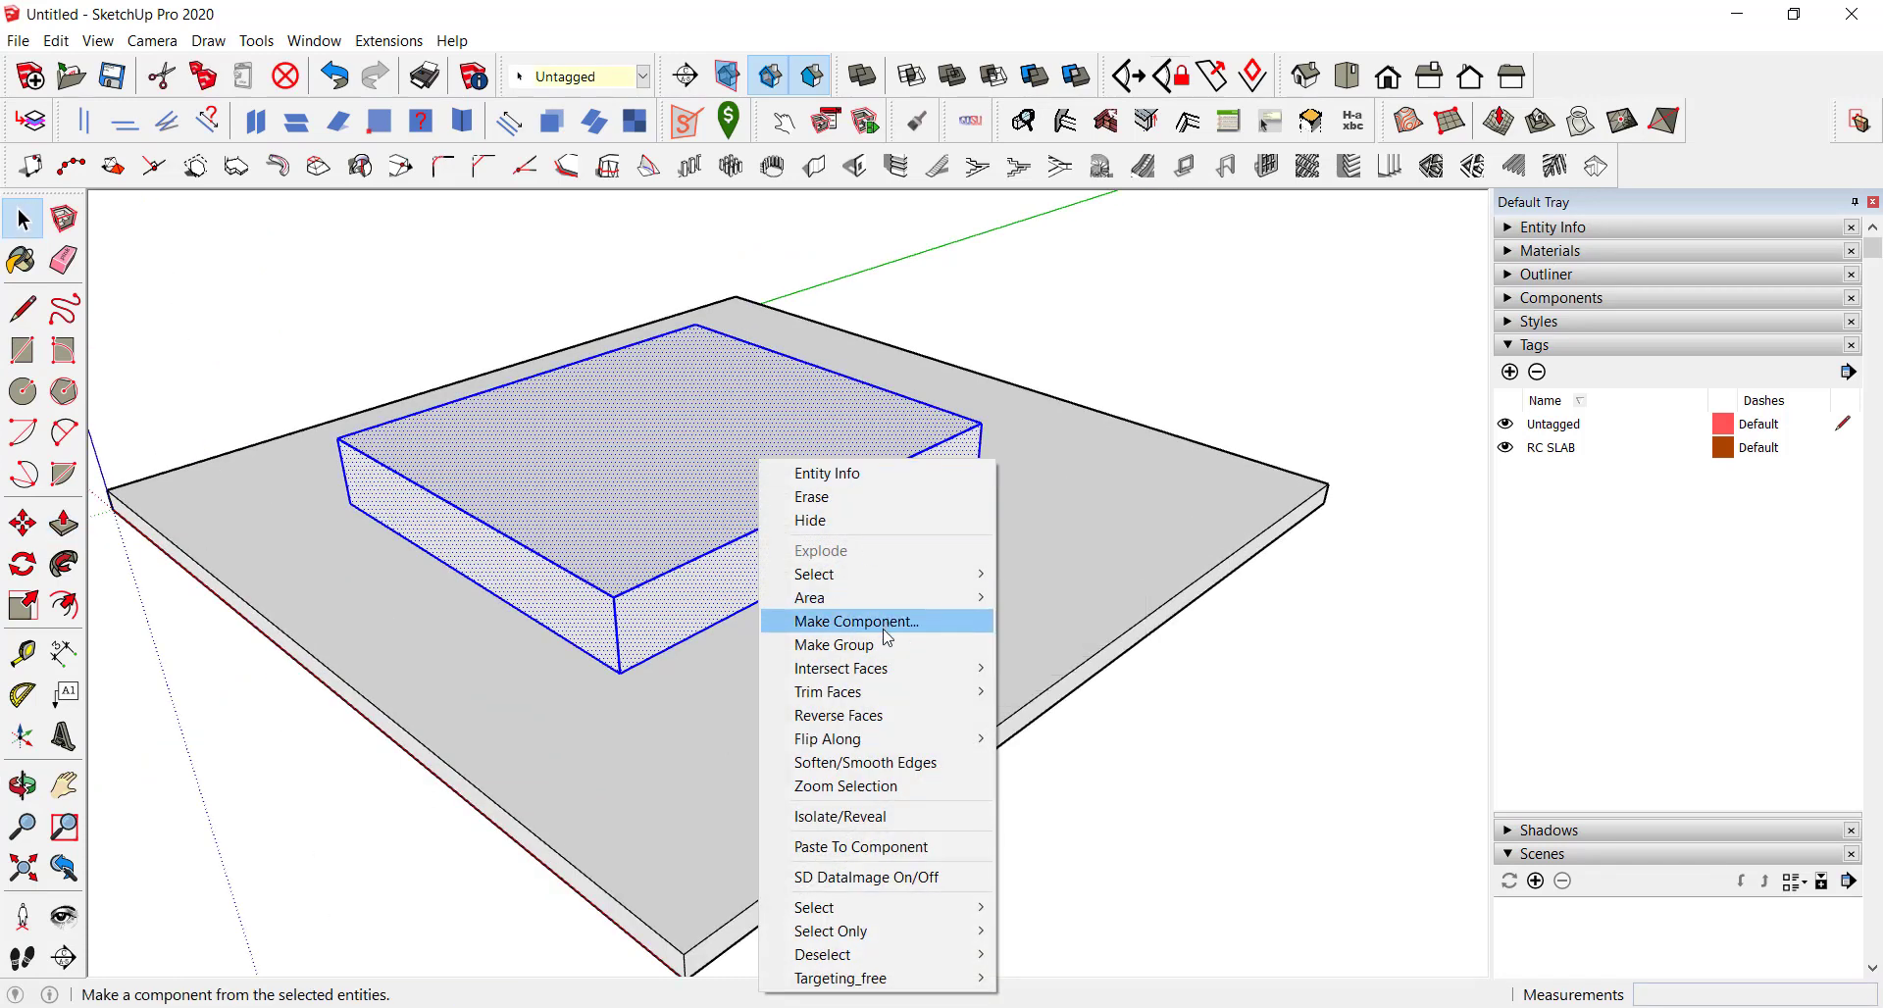
left_click(832, 644)
left_click(1538, 230)
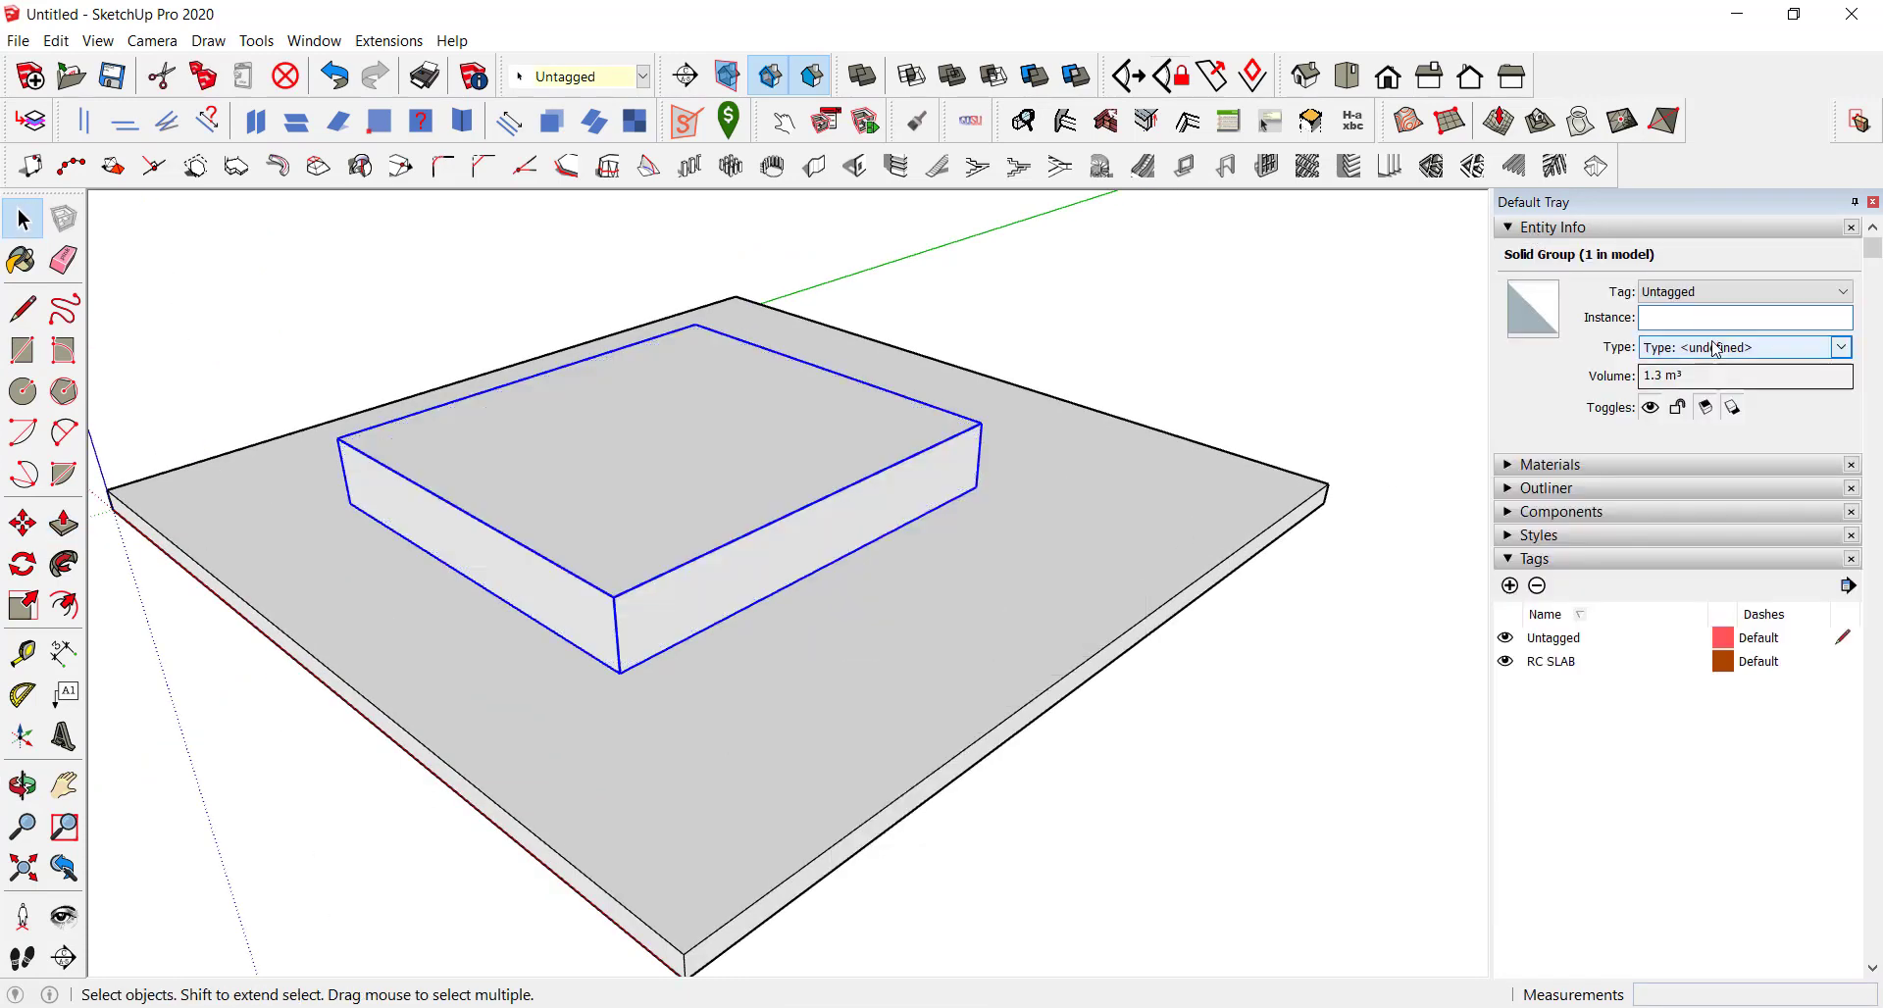
left_click(1703, 316)
type("RC")
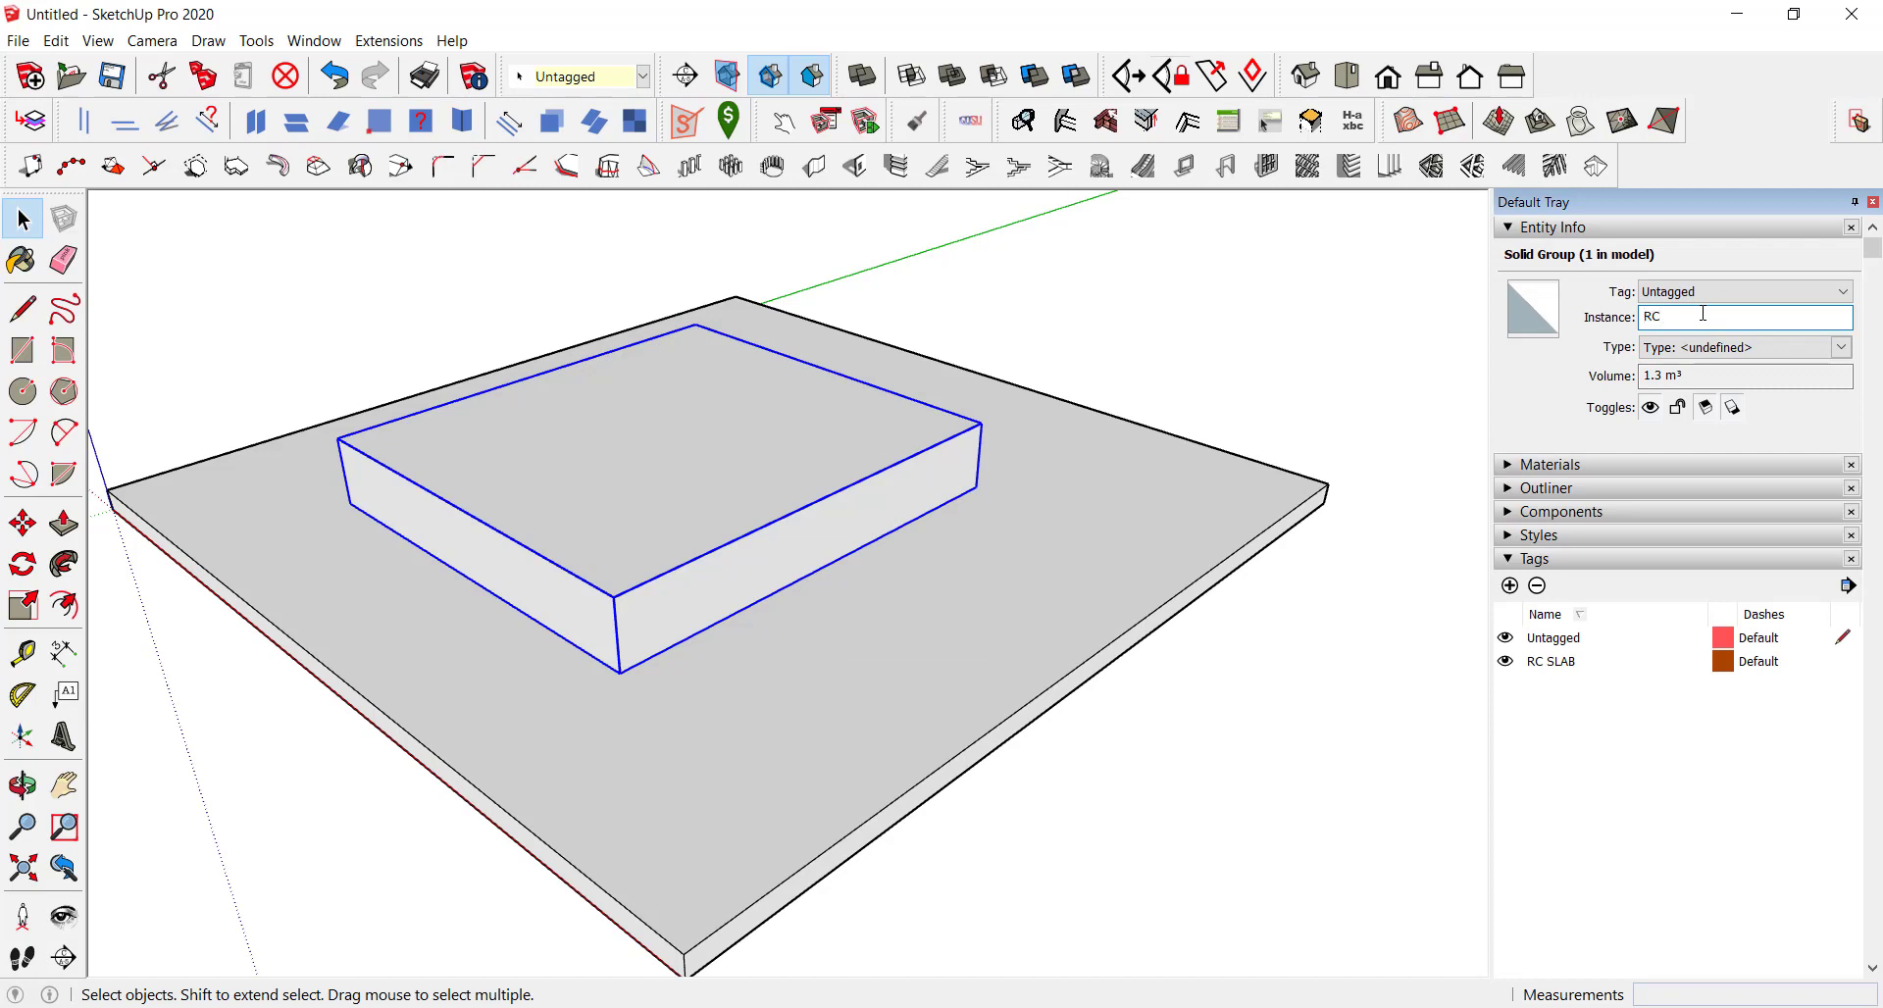
type(" BAS")
type("E")
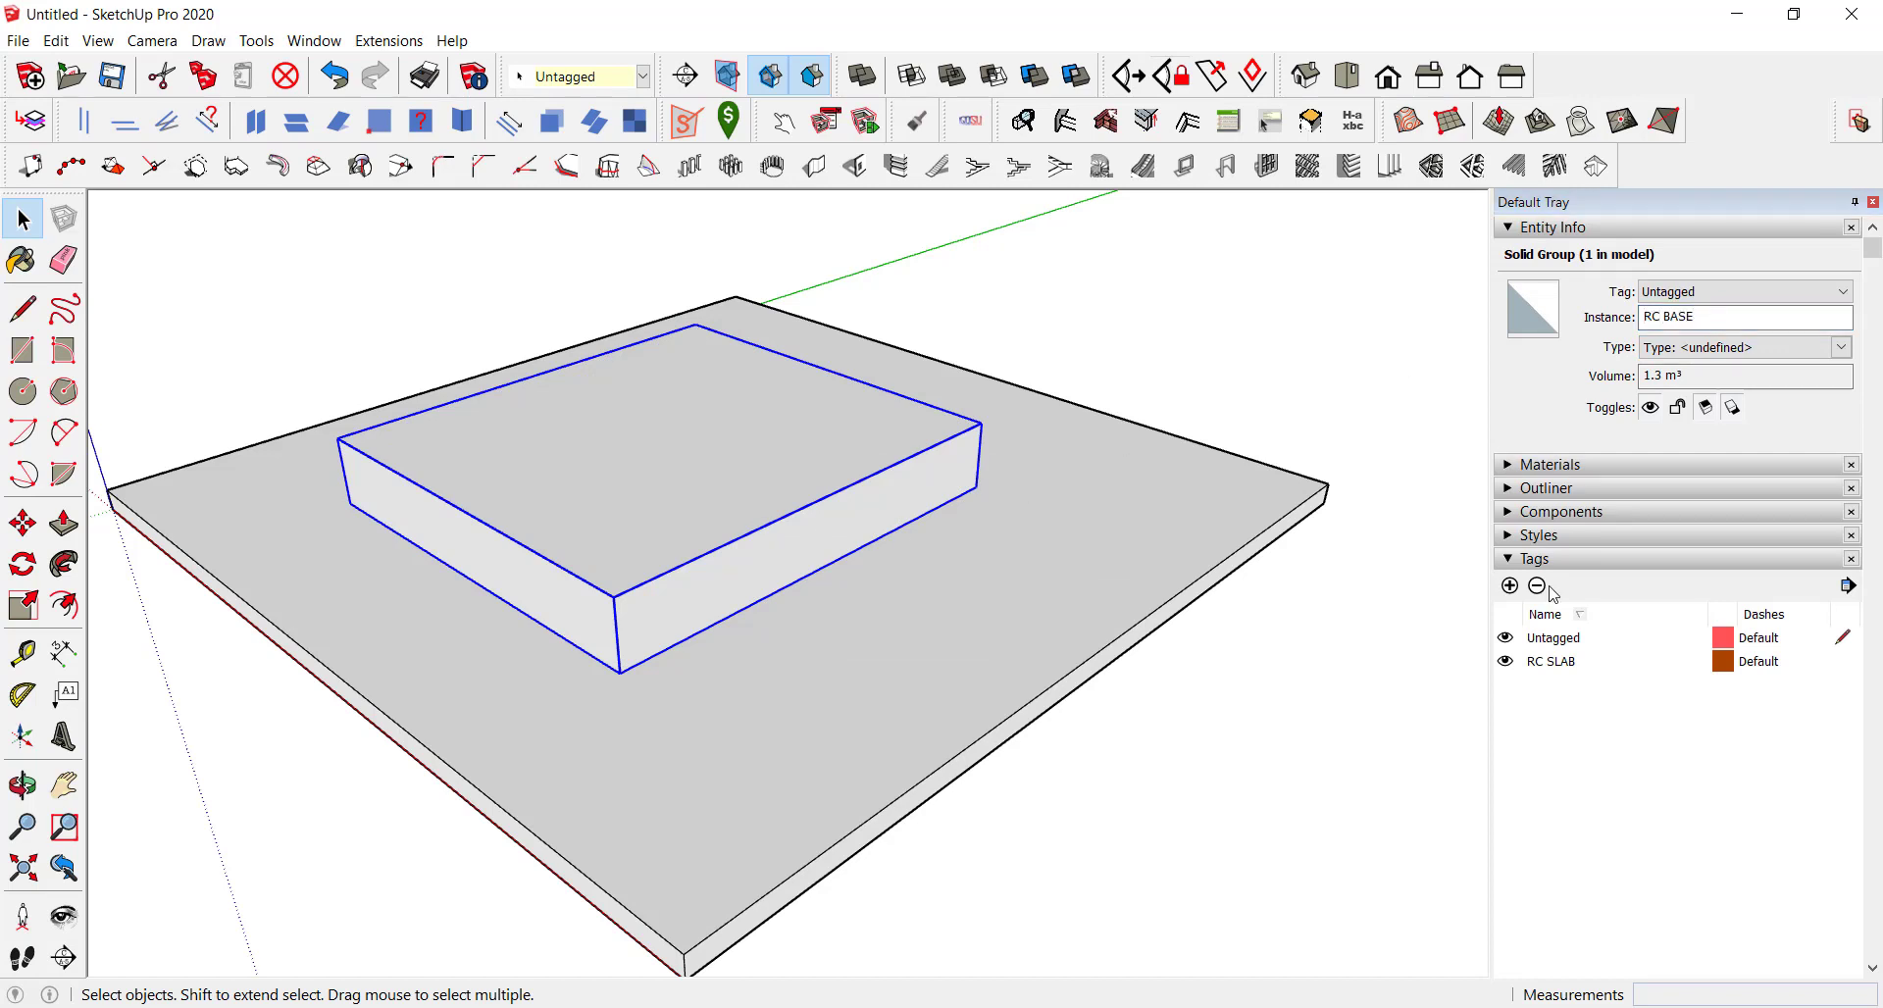
Step: Add an RC BASE tag and assign it to the box group
left_click(1509, 586)
type("RC")
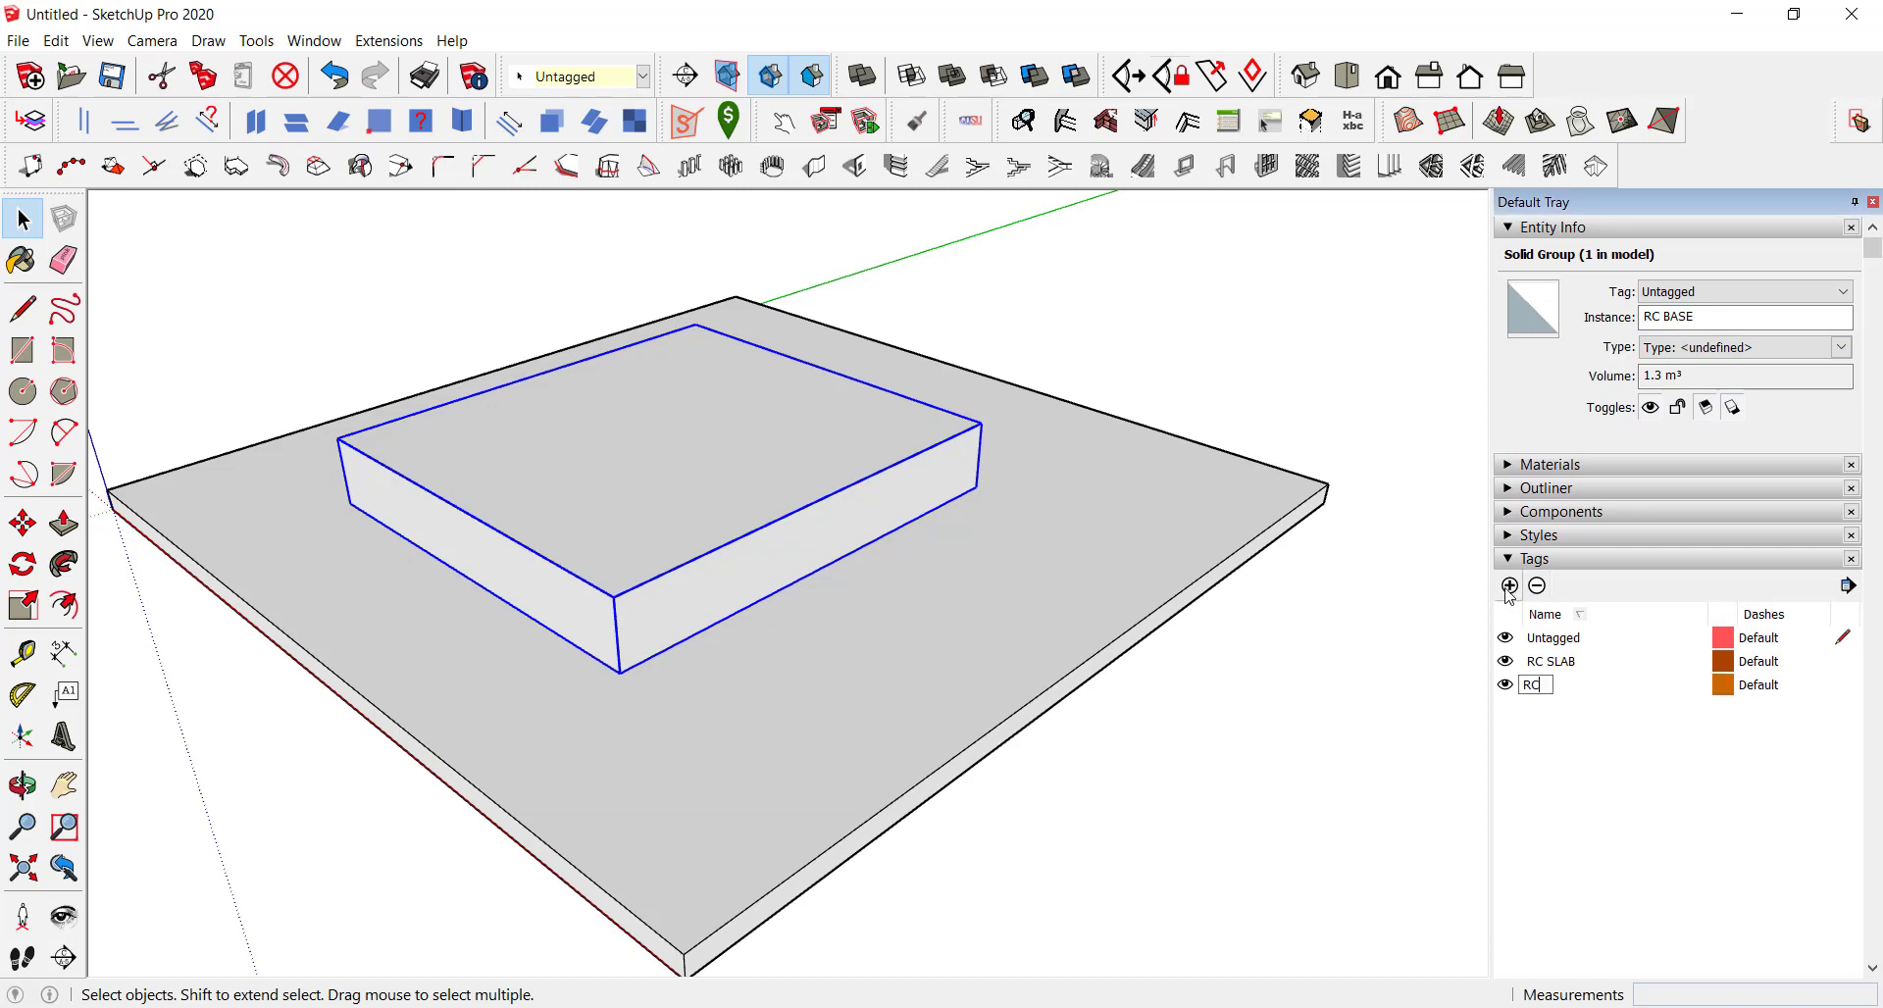
type(" BASE")
key("Return")
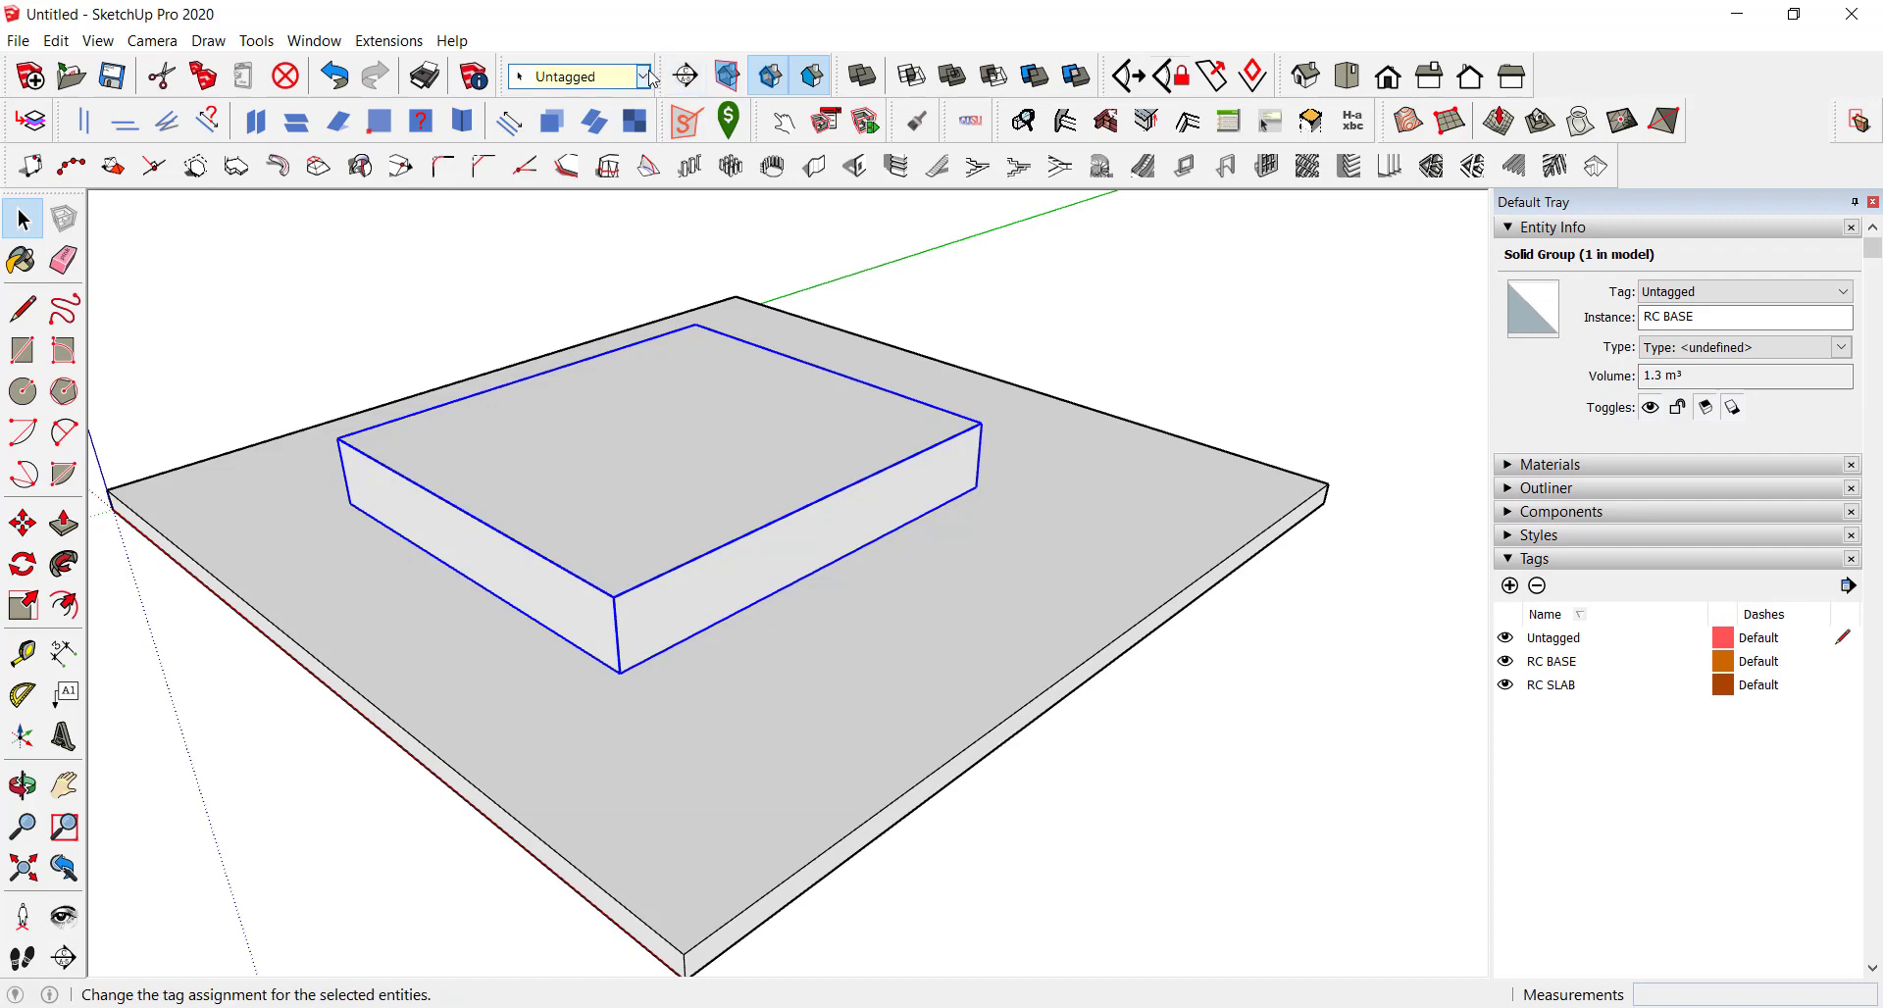
left_click(588, 76)
left_click(559, 113)
left_click(999, 297)
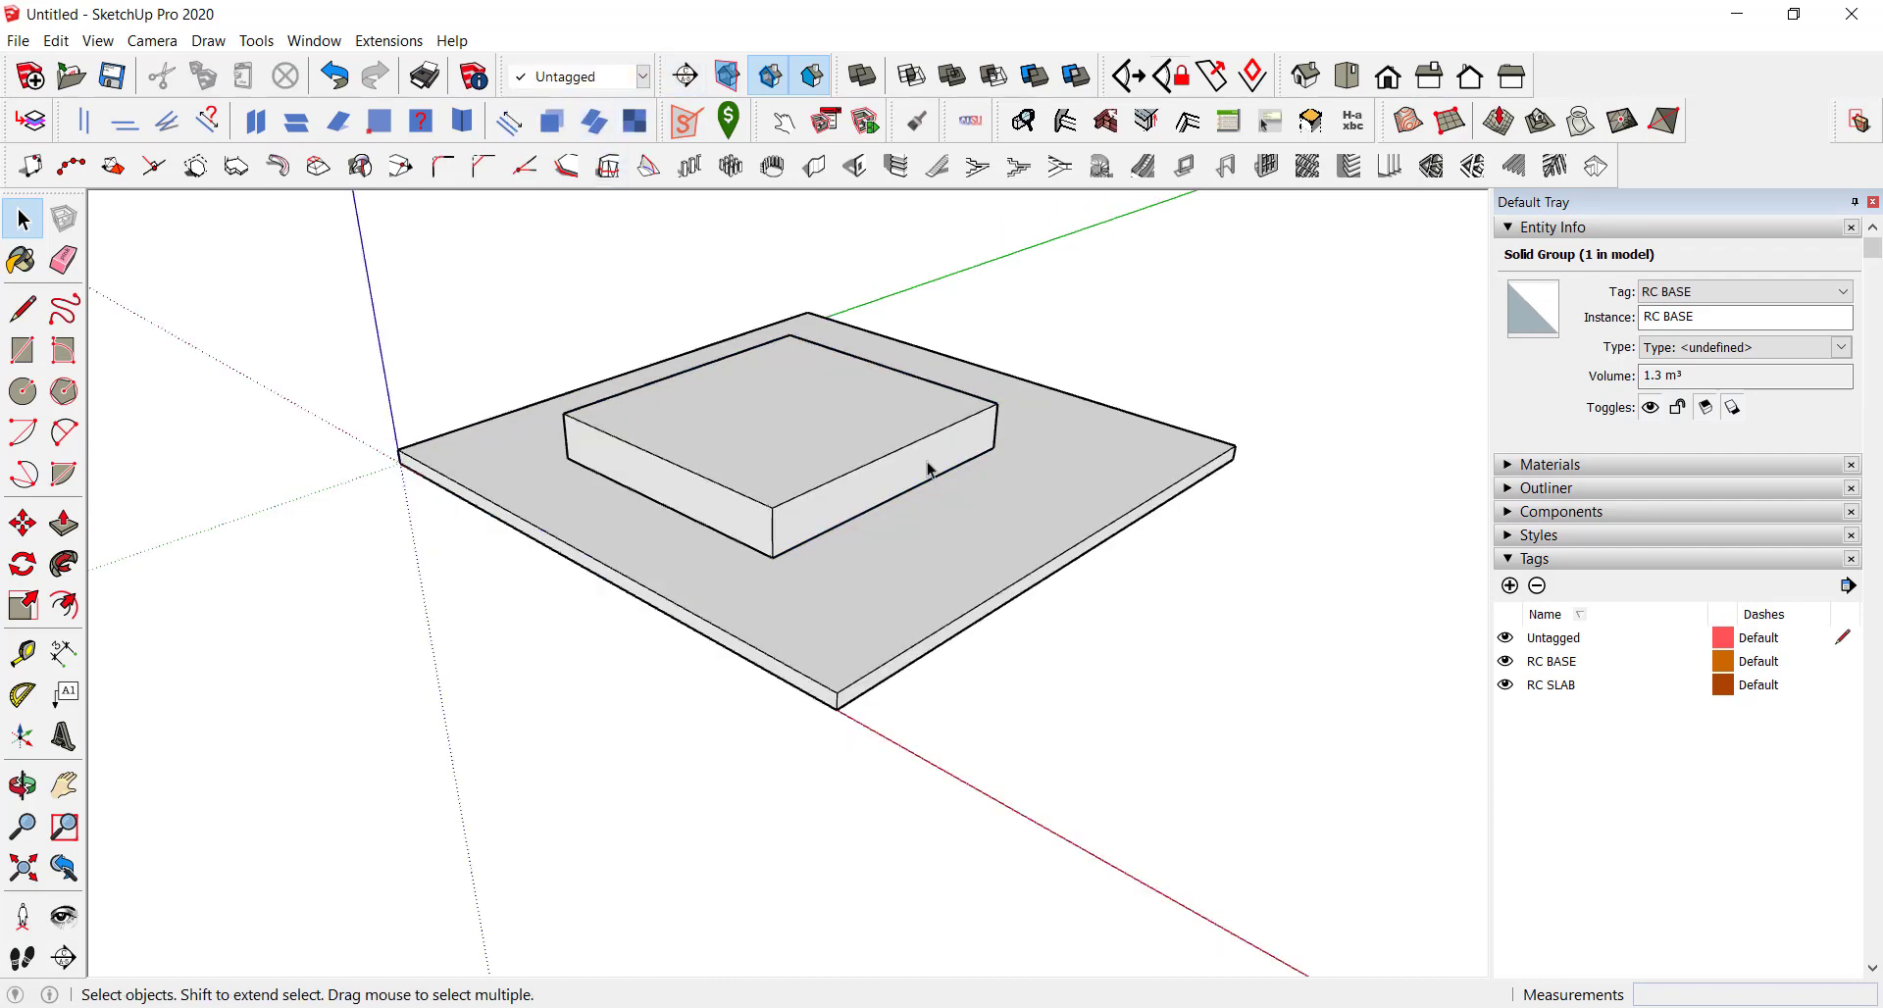
middle_click_drag(998, 297, 967, 491)
left_click(1510, 230)
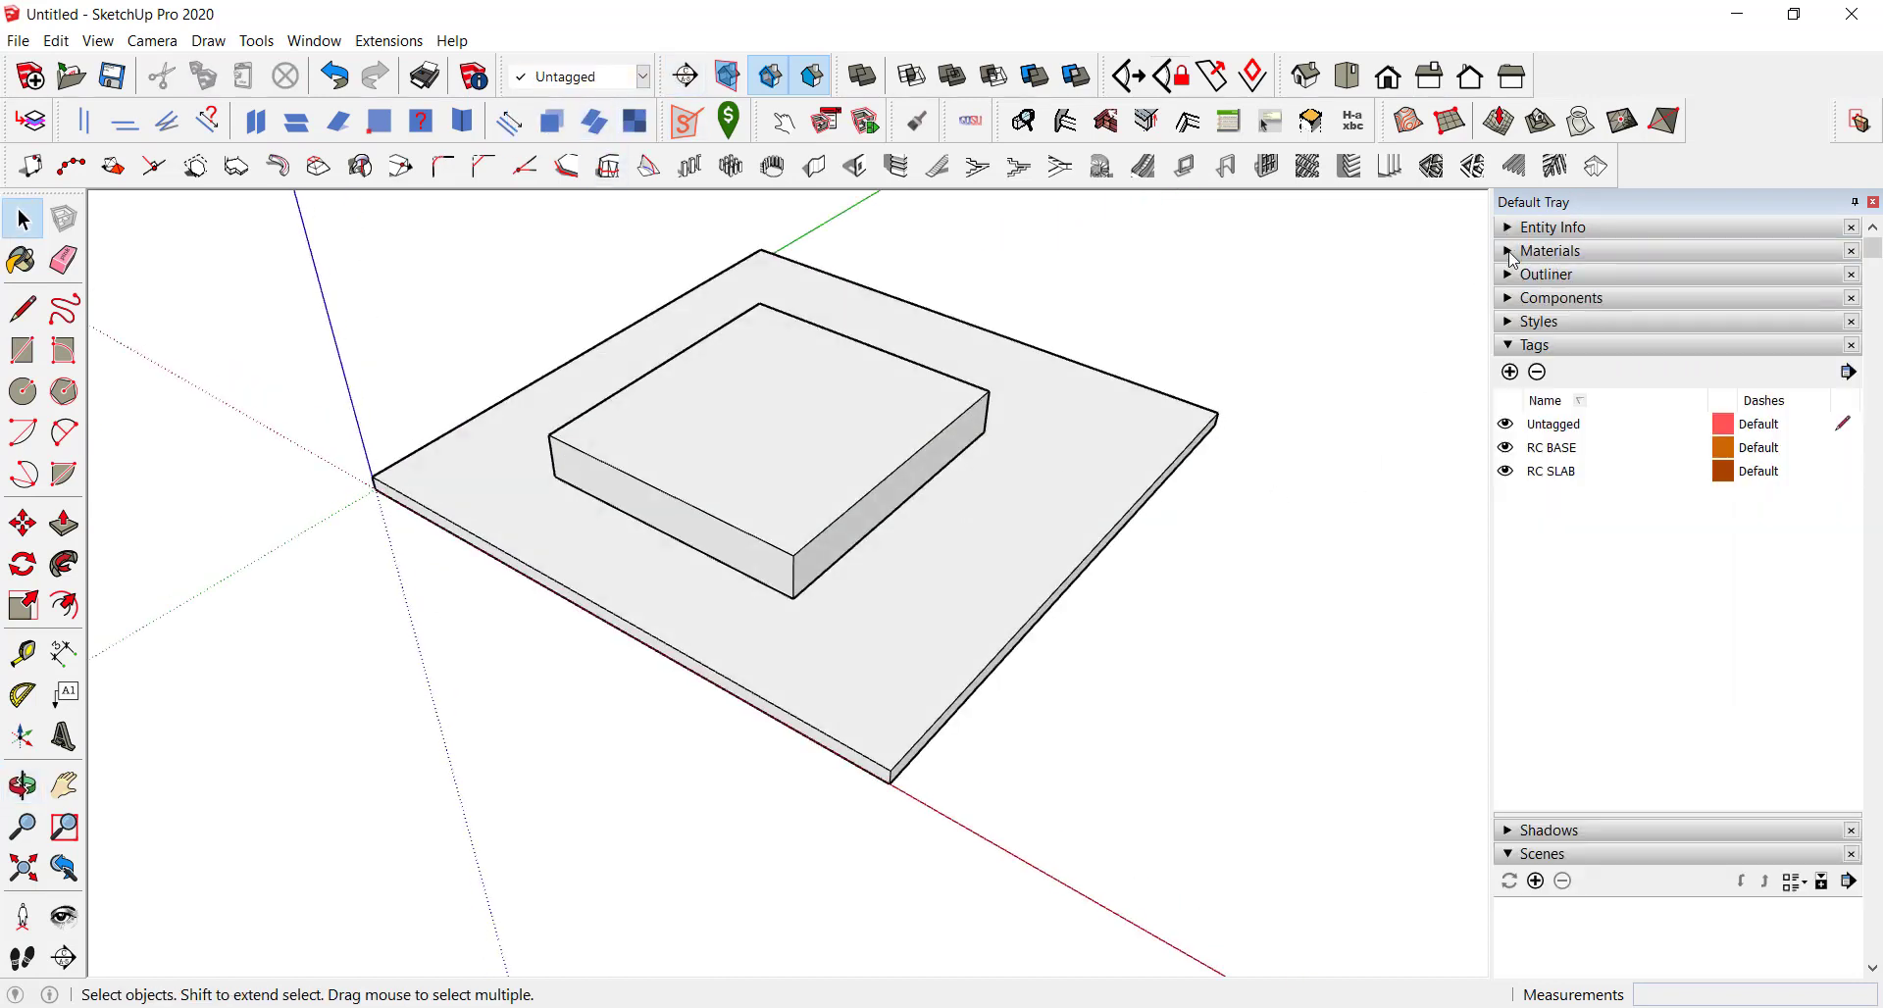
left_click(1532, 275)
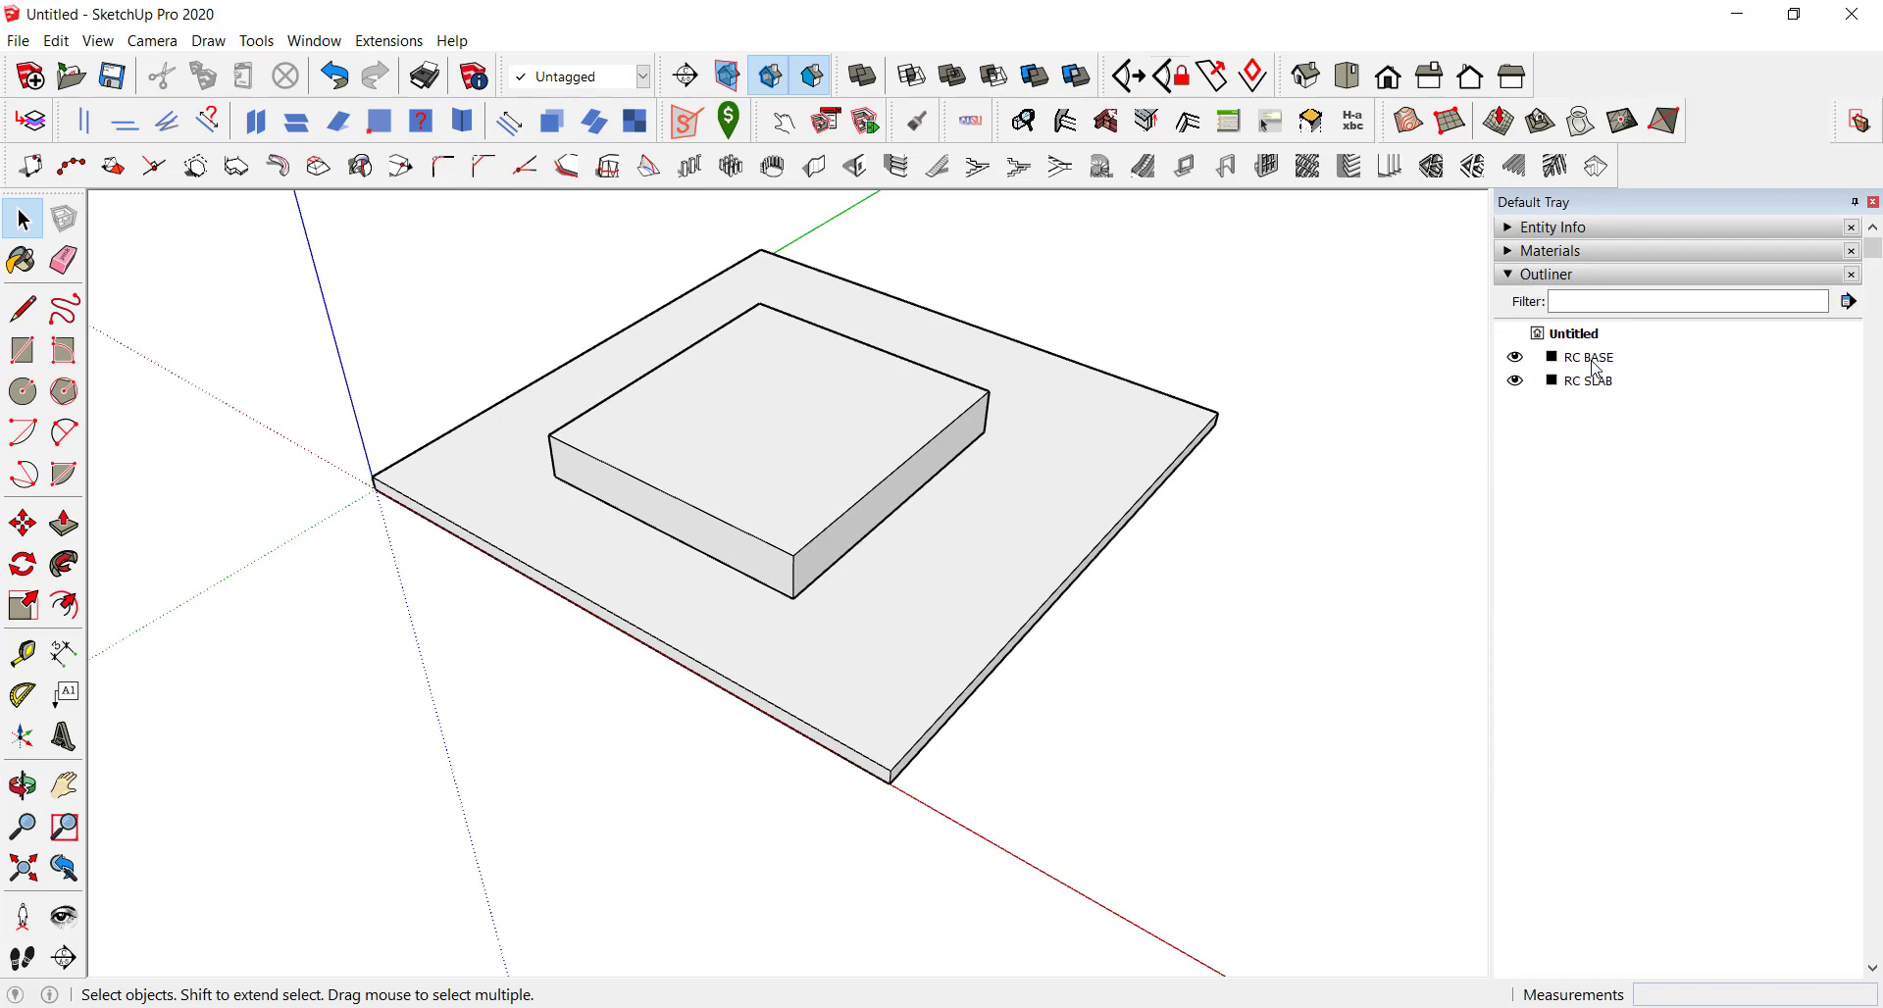
middle_click_drag(1071, 383, 1021, 475)
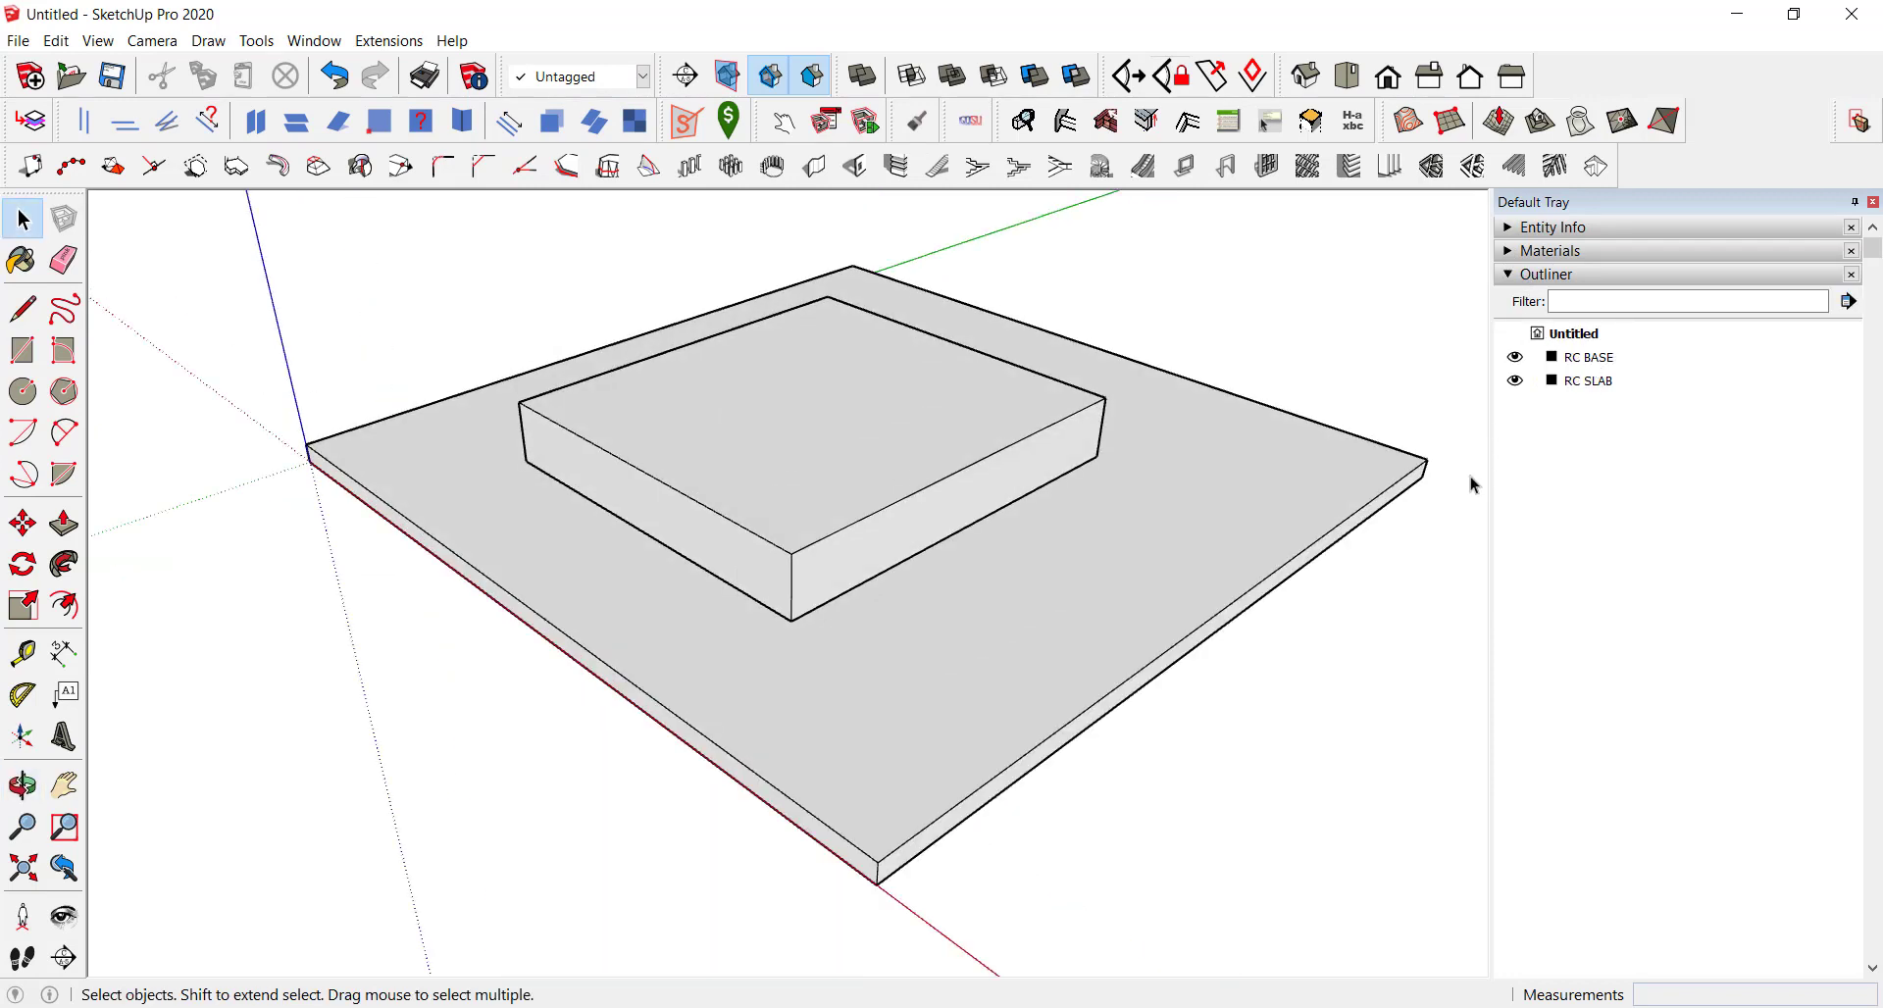
left_click(1554, 274)
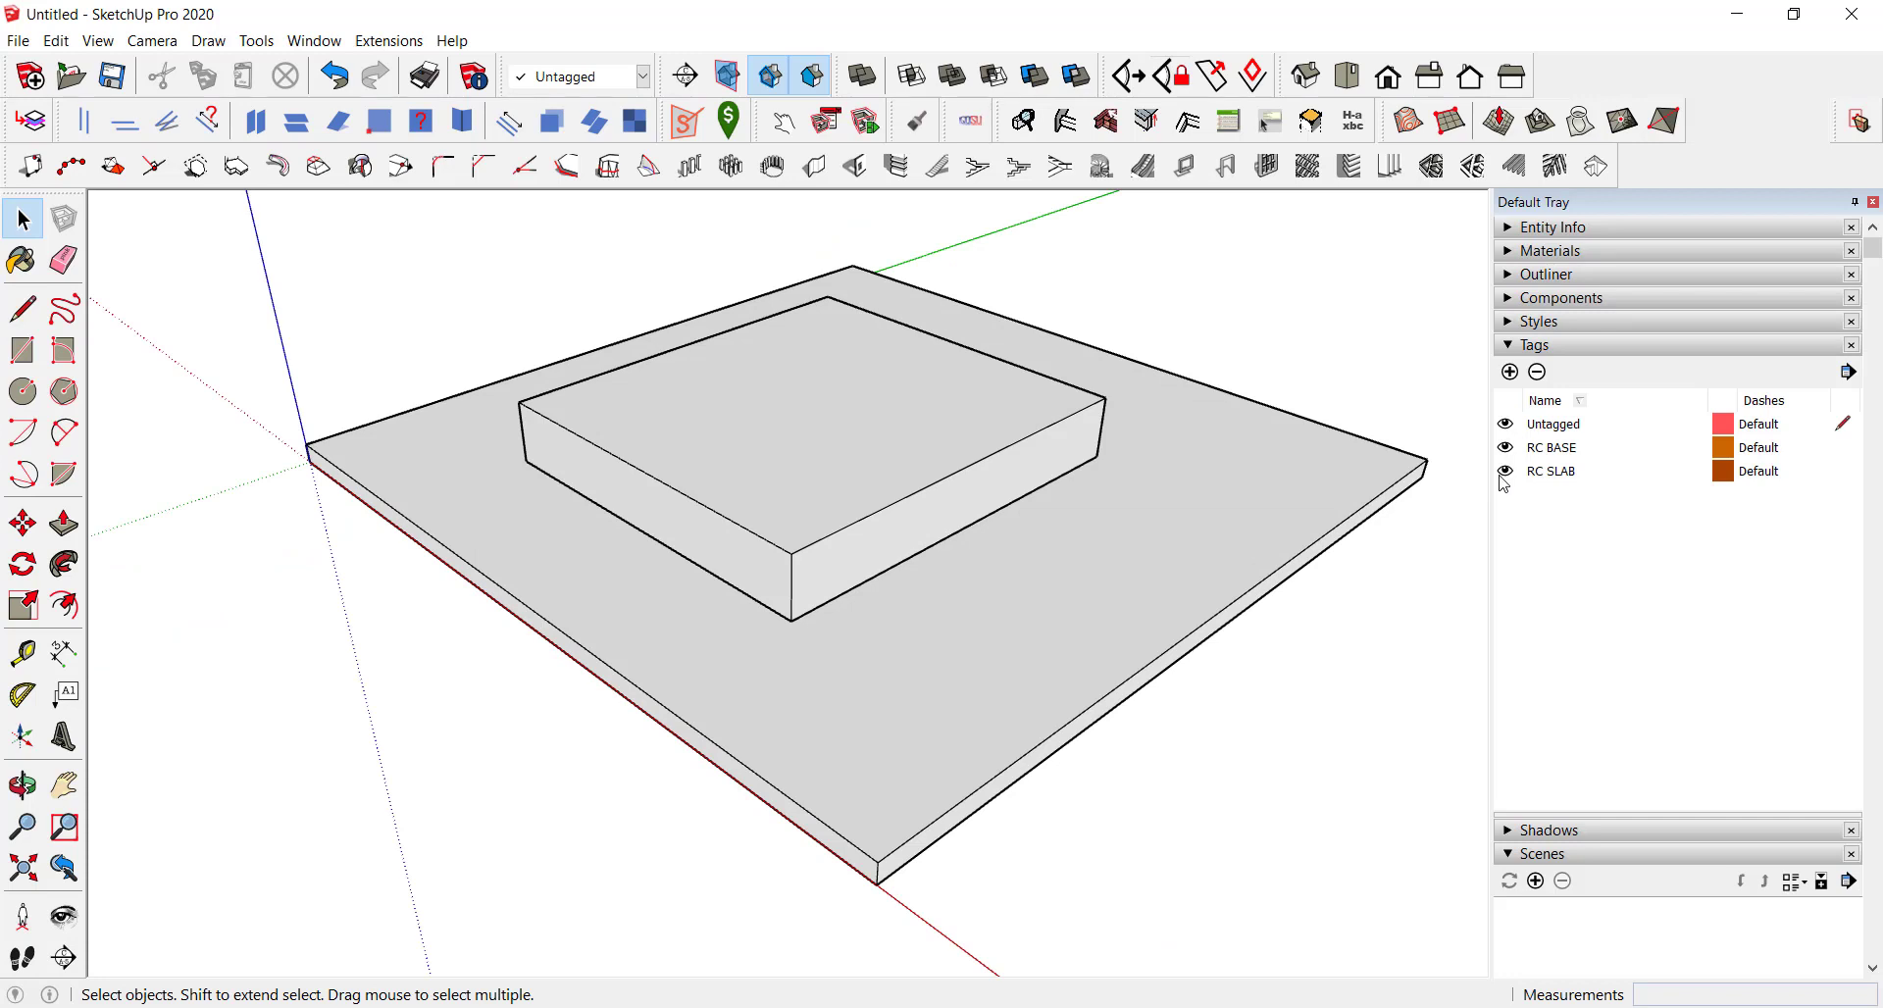
left_click(1505, 473)
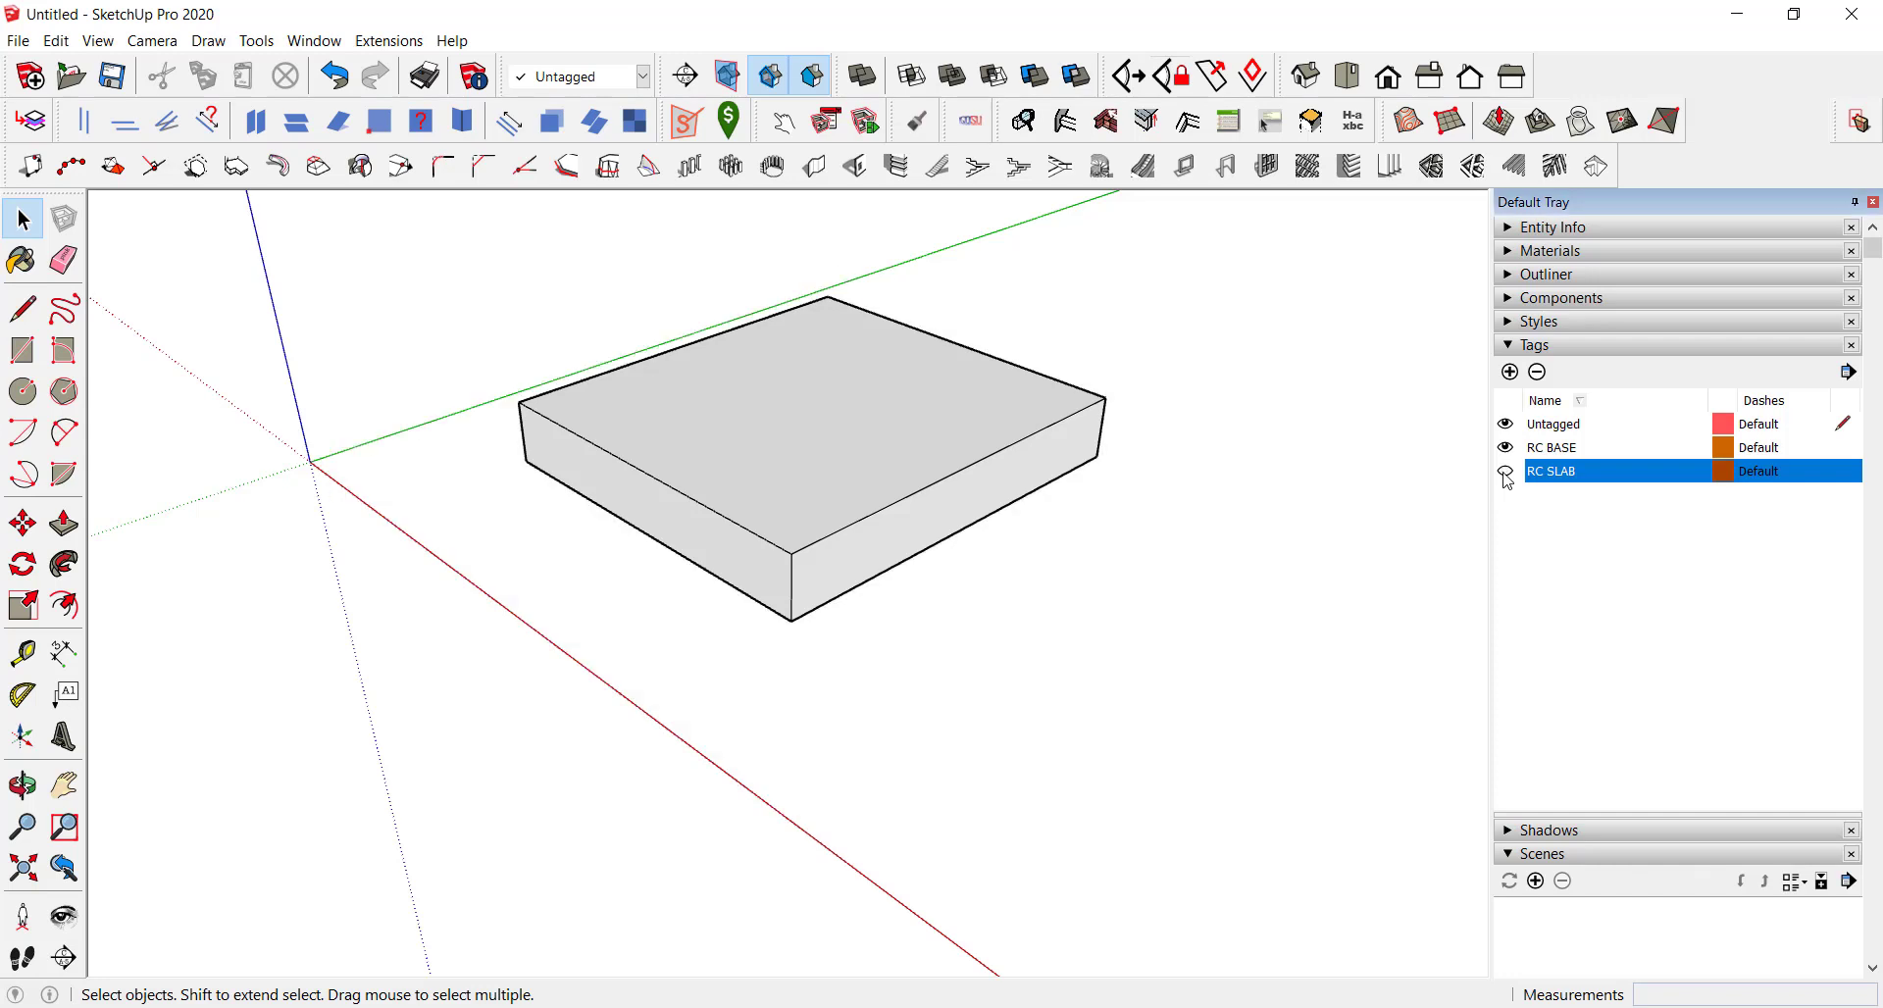
left_click(1536, 275)
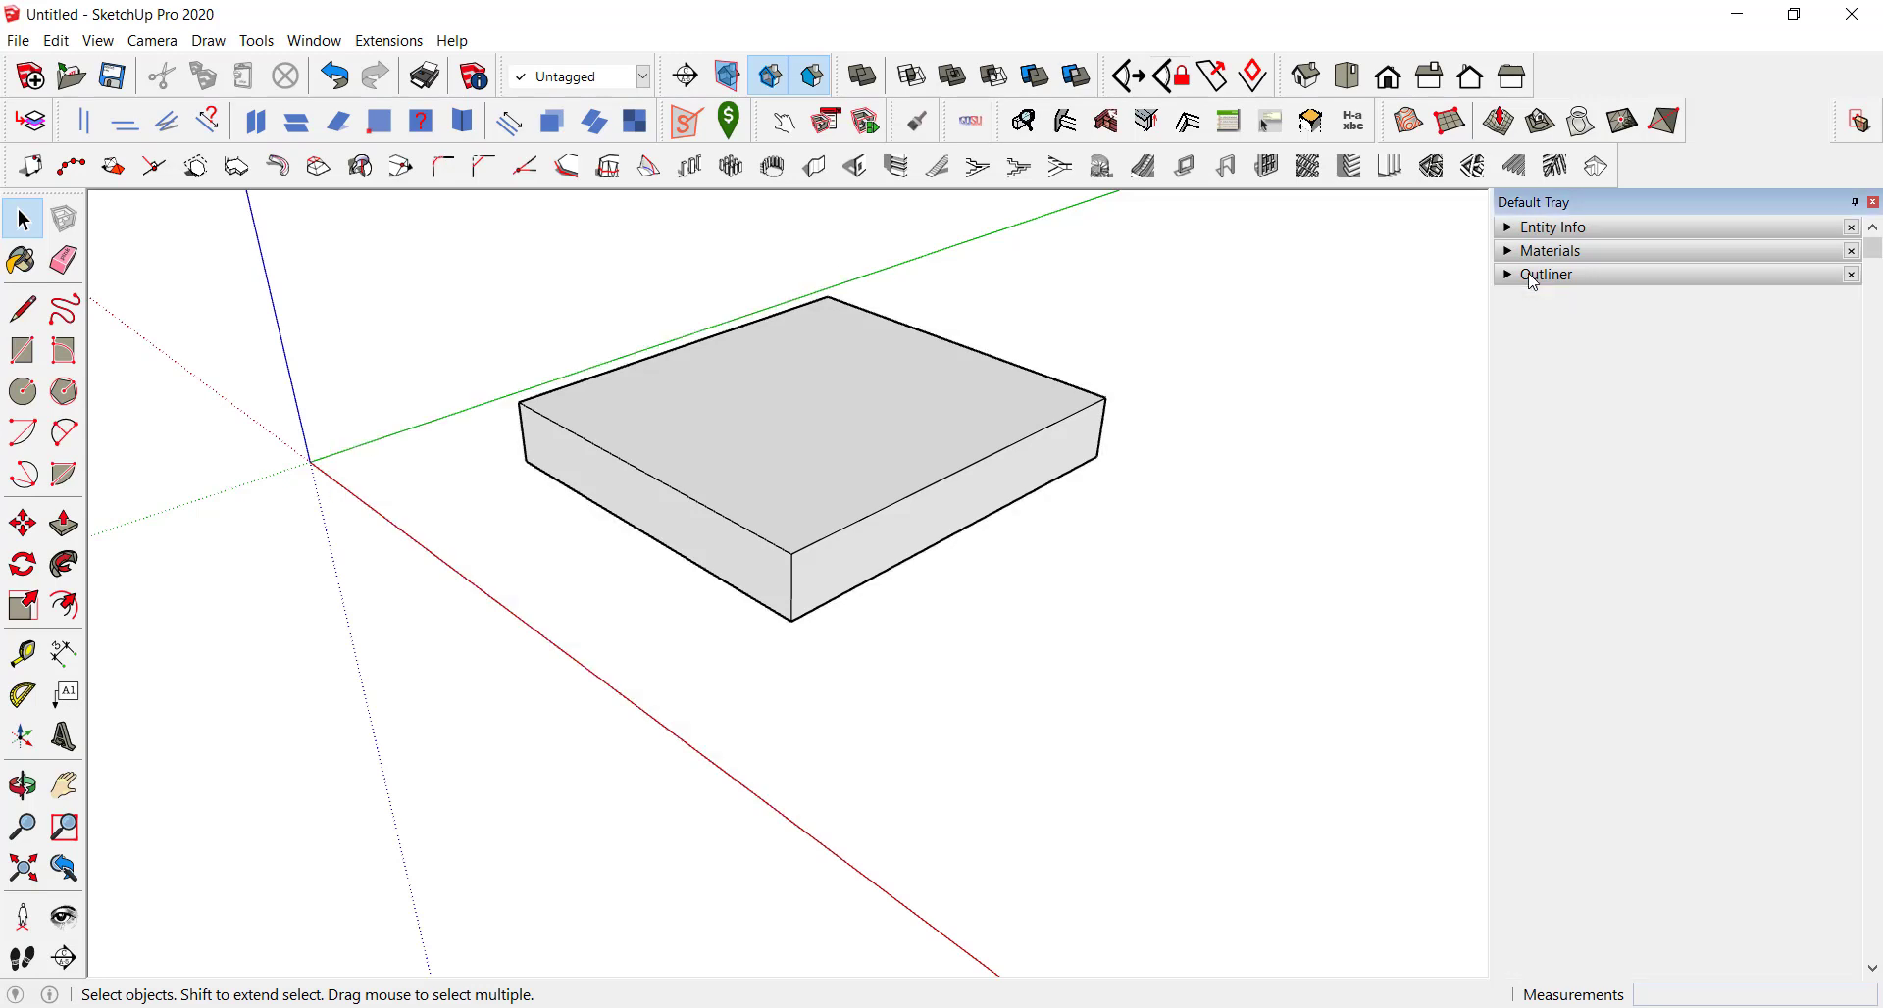
middle_click_drag(807, 583, 807, 534)
key("space")
scroll(853, 480, "up", 2)
scroll(903, 402, "up", 2)
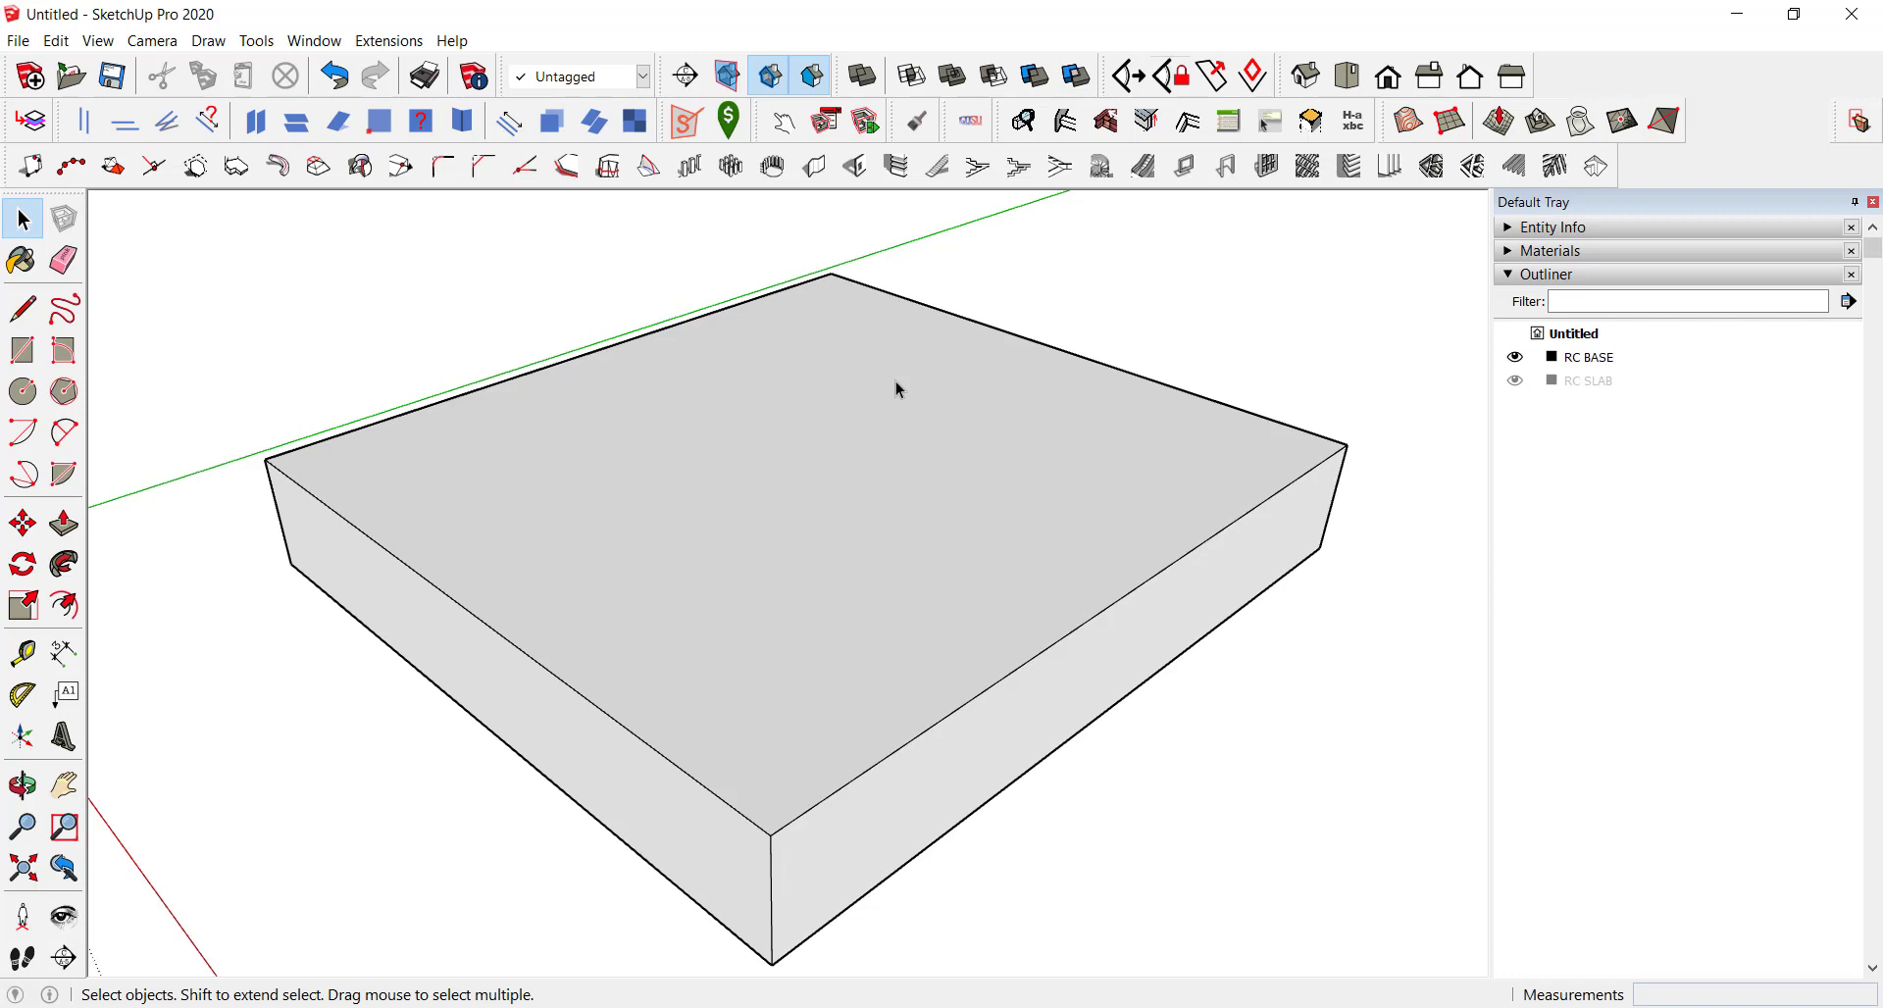
left_click(1508, 385)
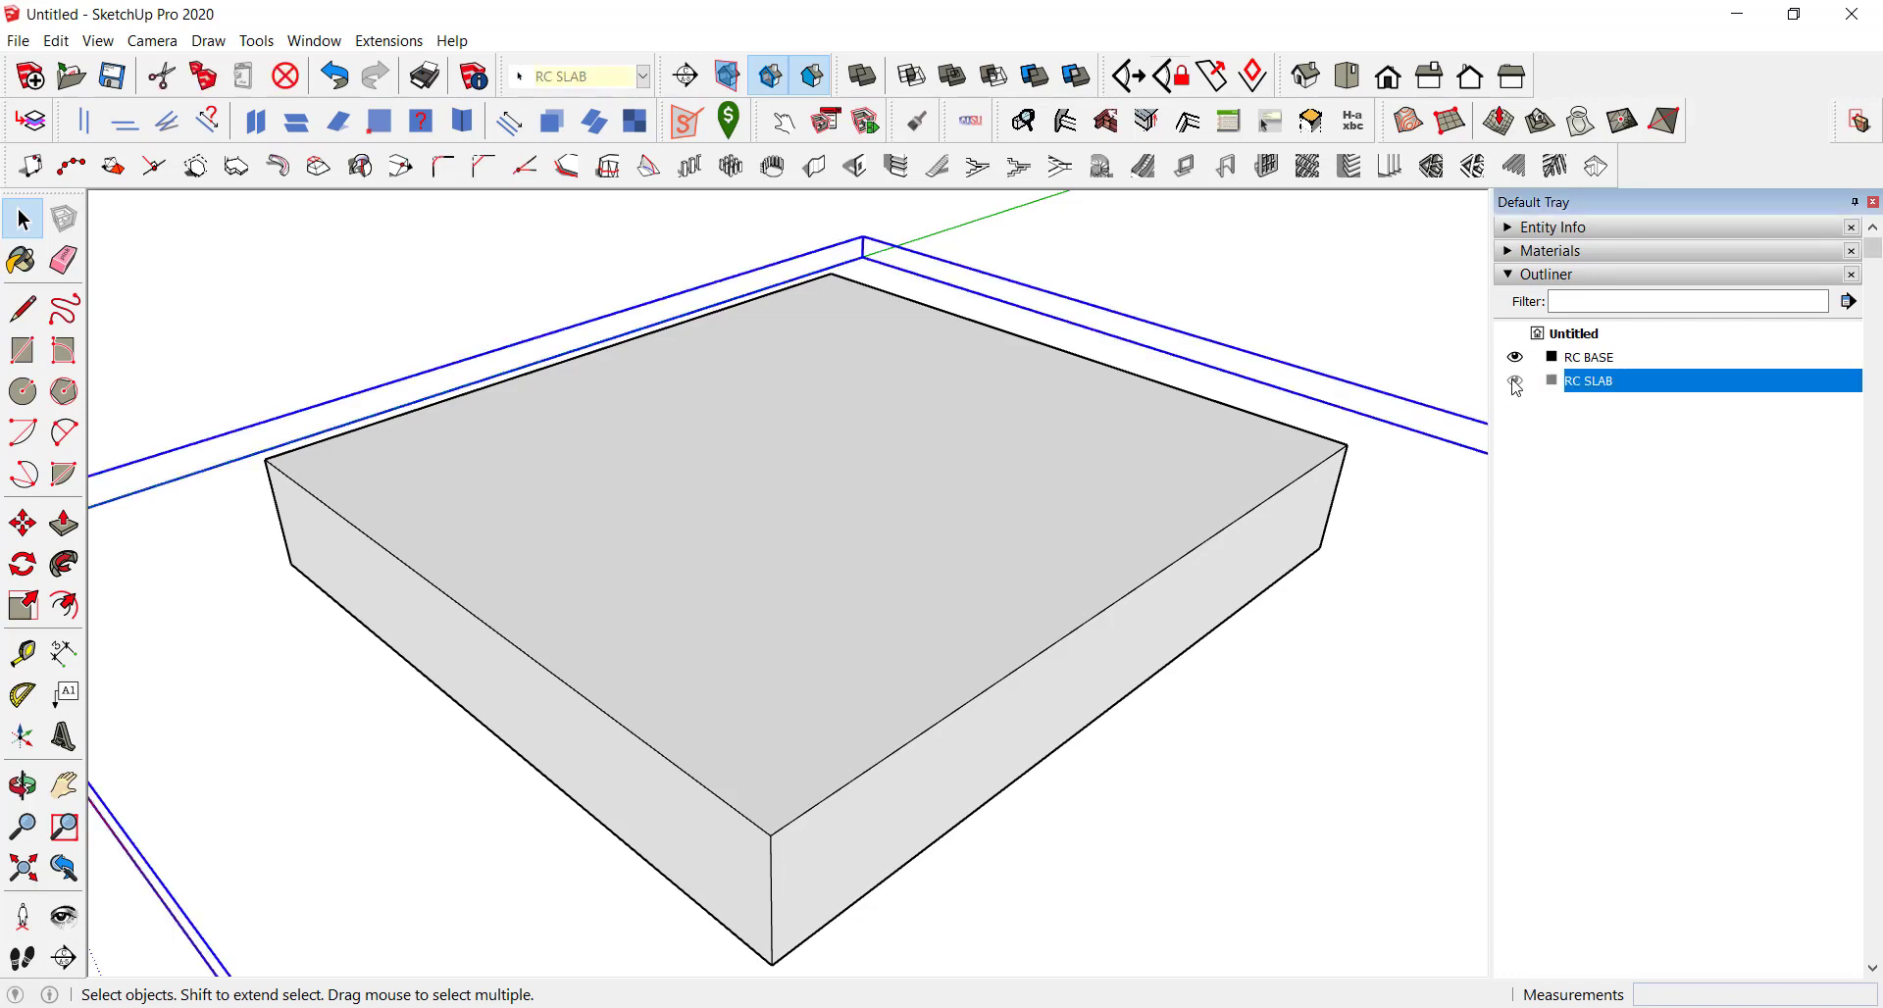
scroll(810, 453, "down", 3)
middle_click_drag(812, 504, 855, 450)
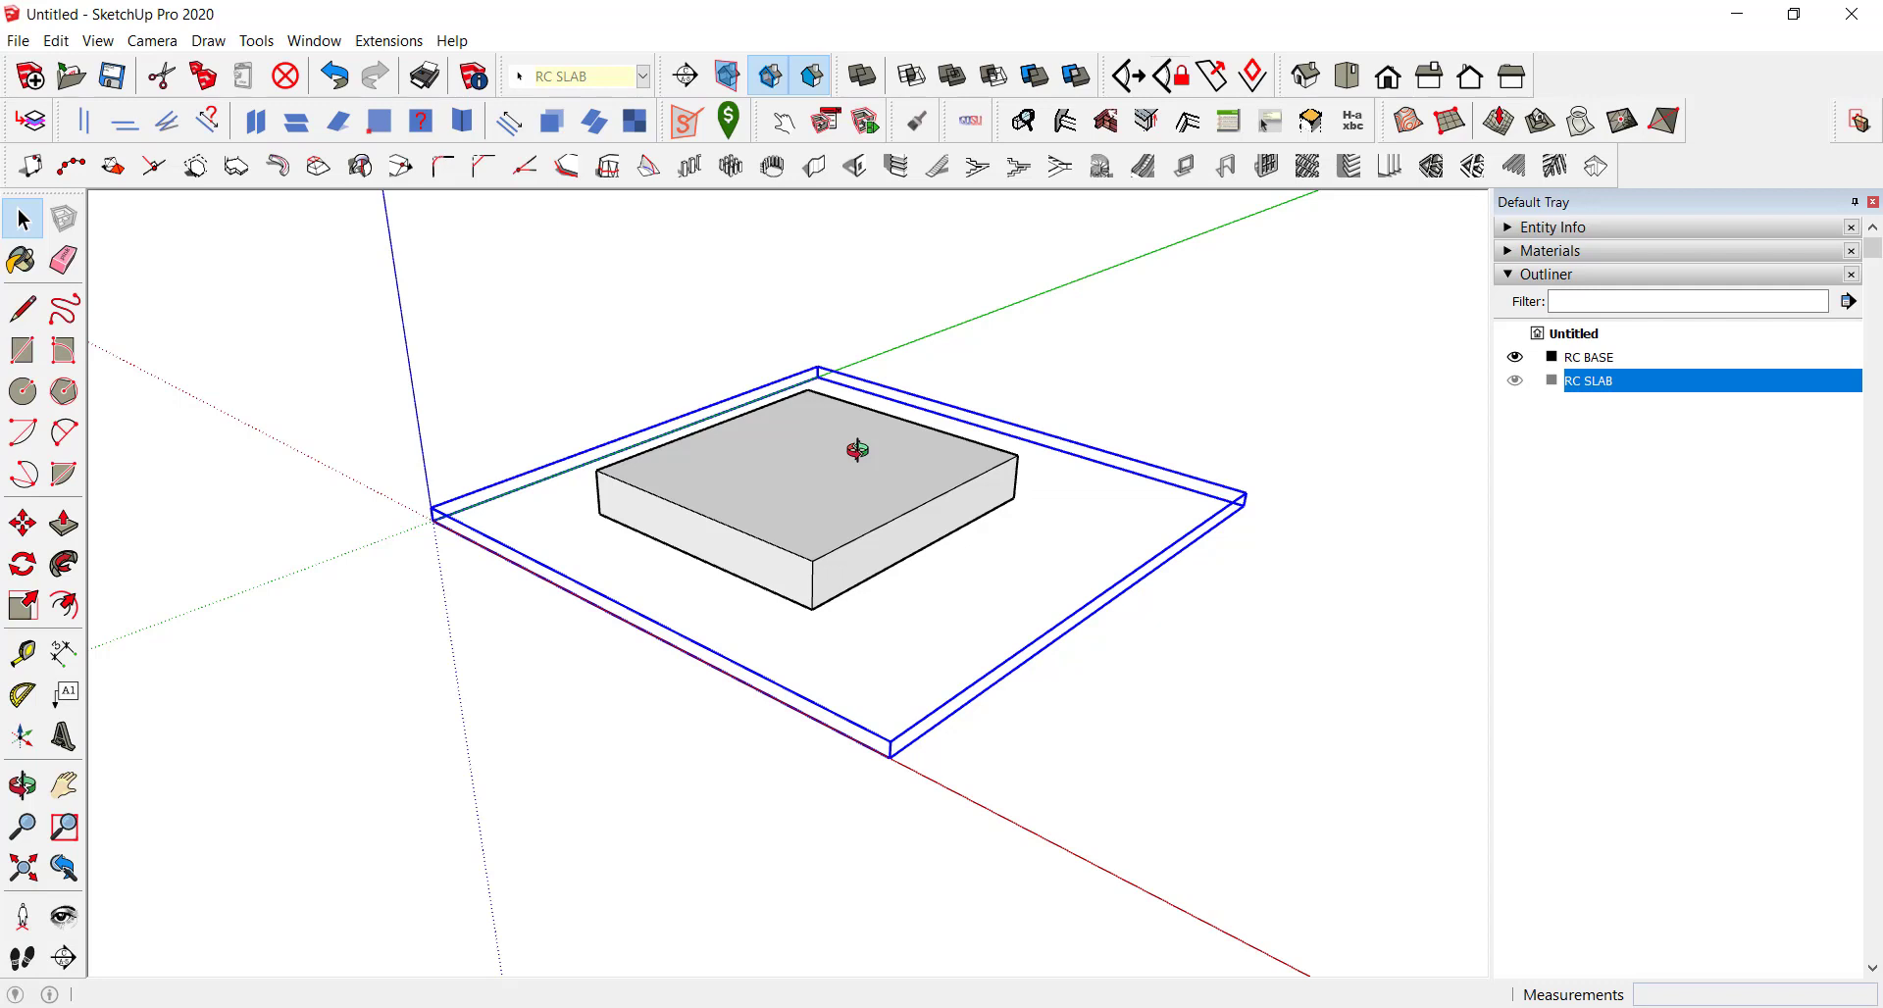
left_click(1512, 279)
left_click(1506, 471)
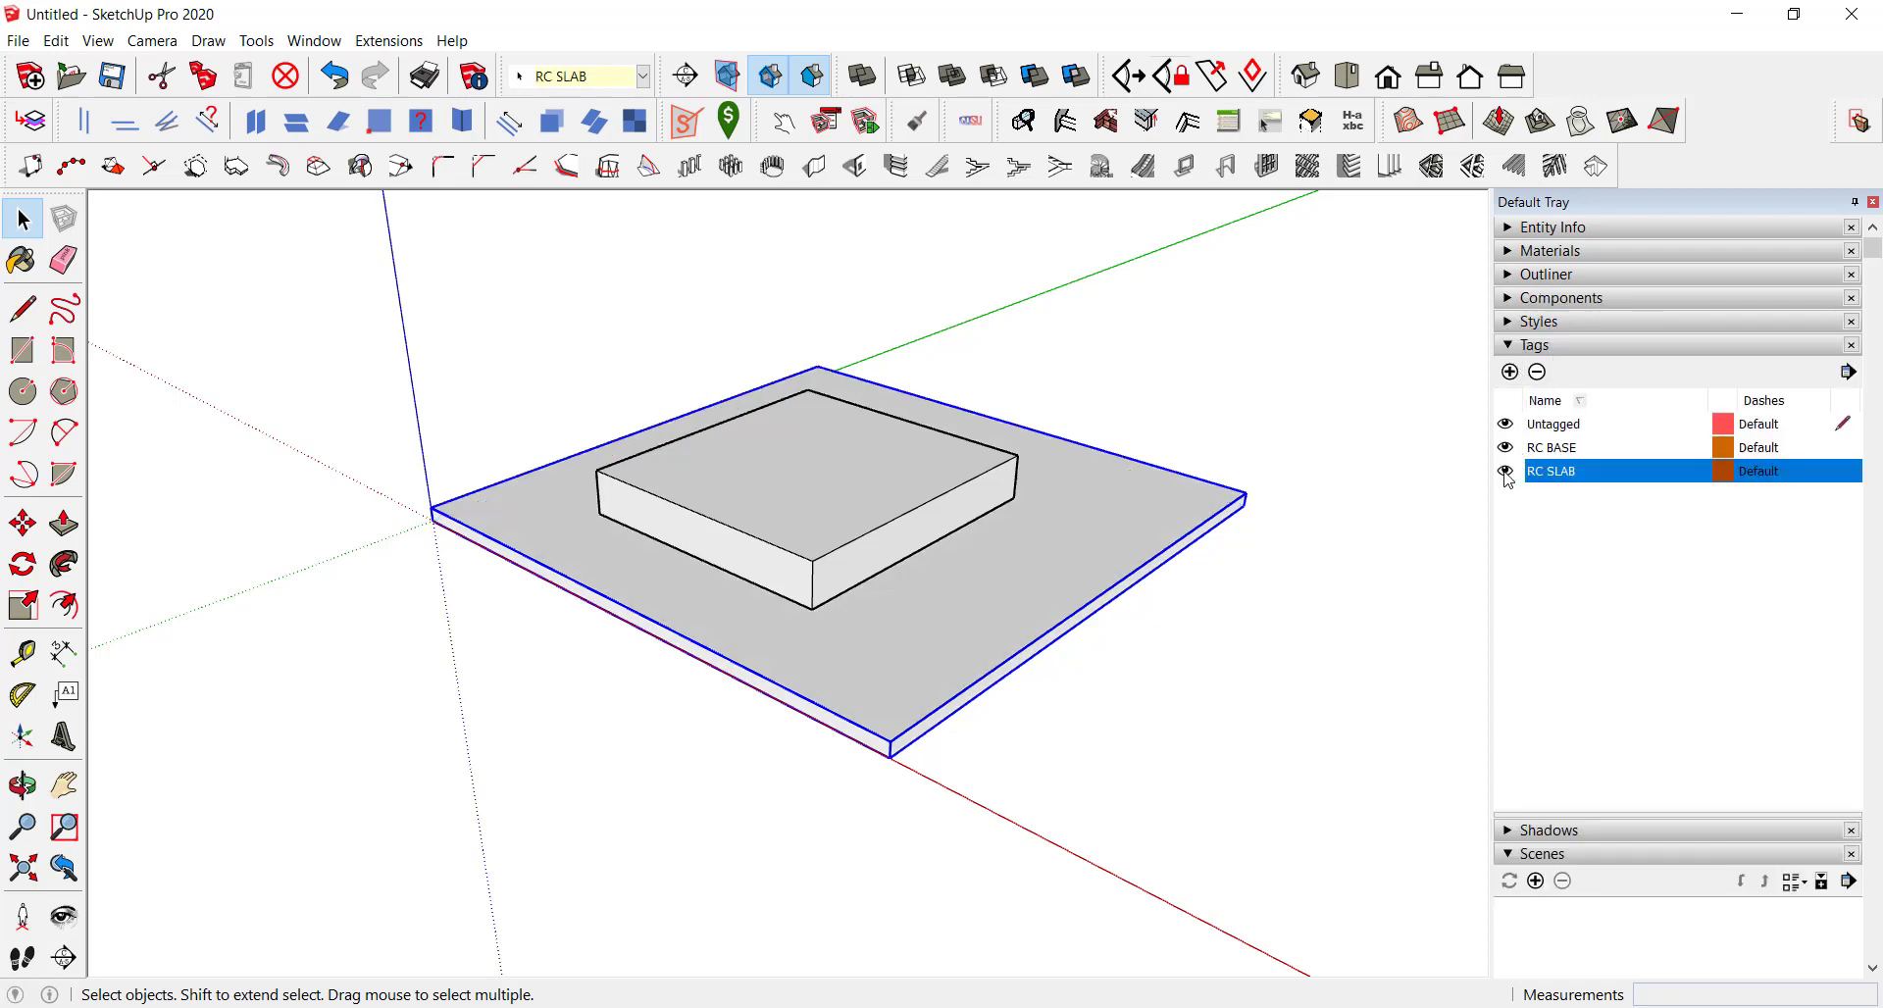
left_click(1533, 346)
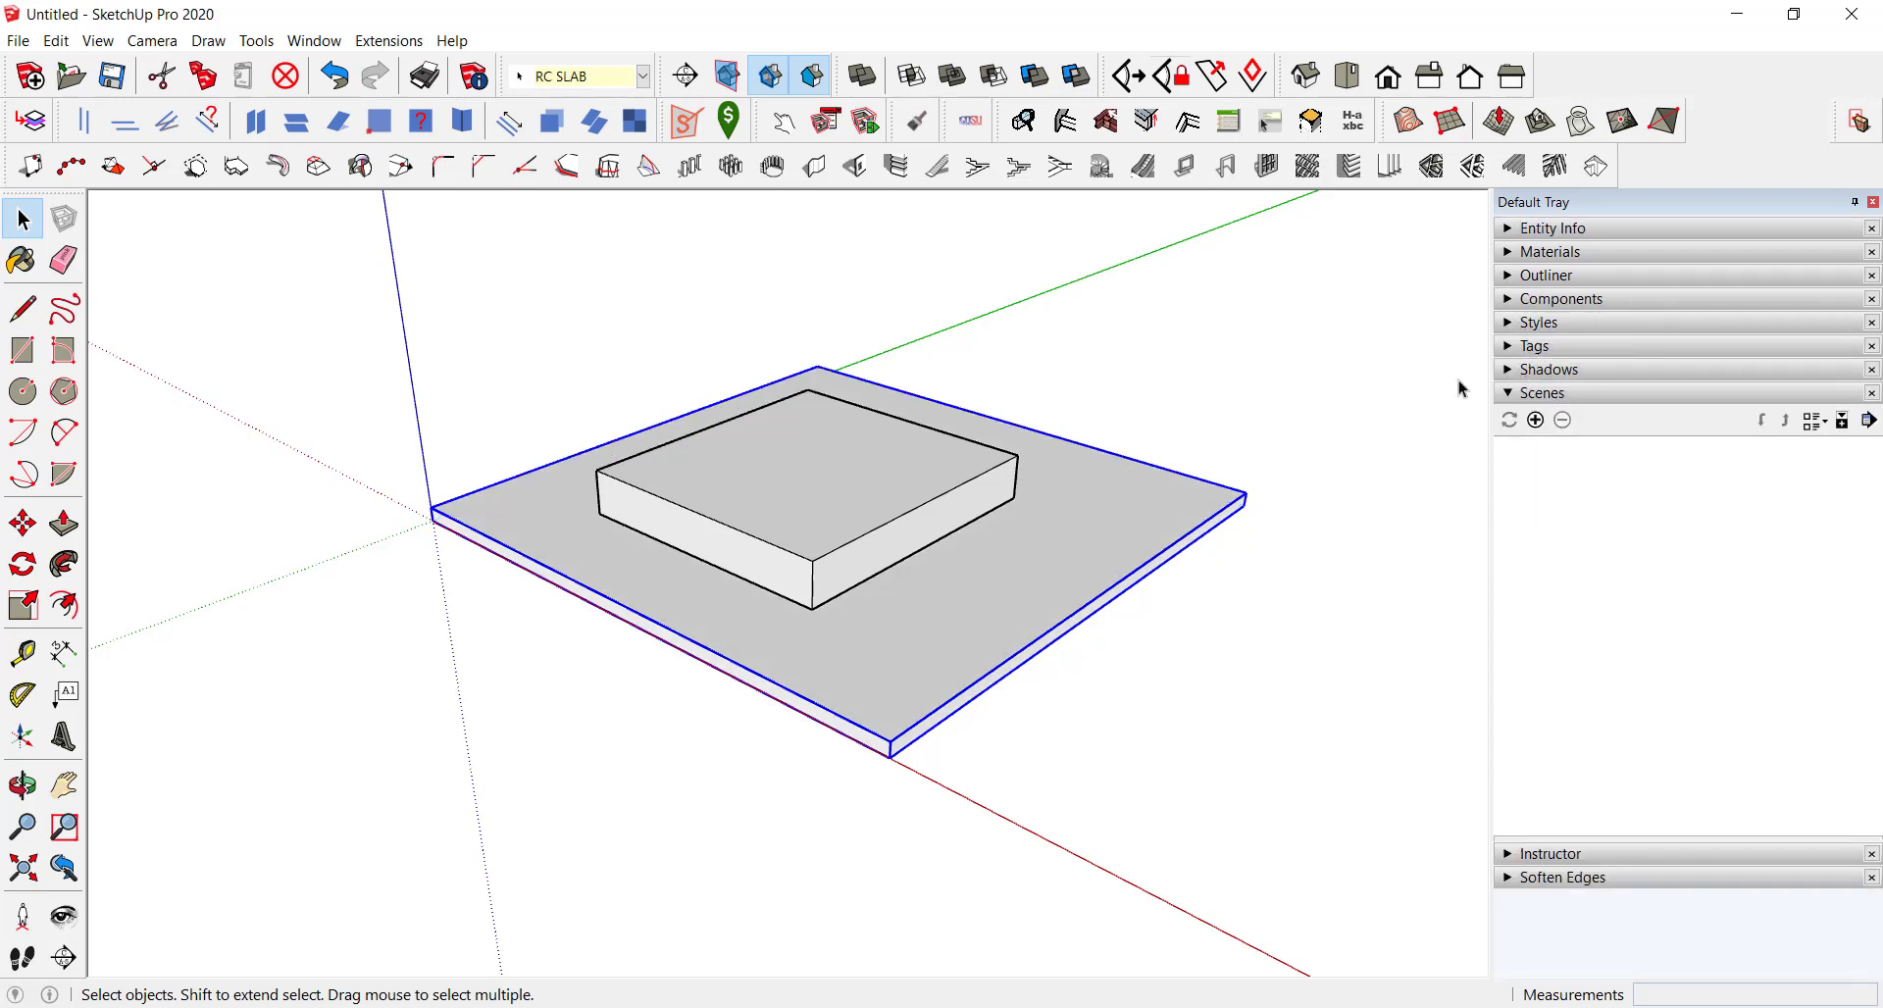
left_click(1520, 350)
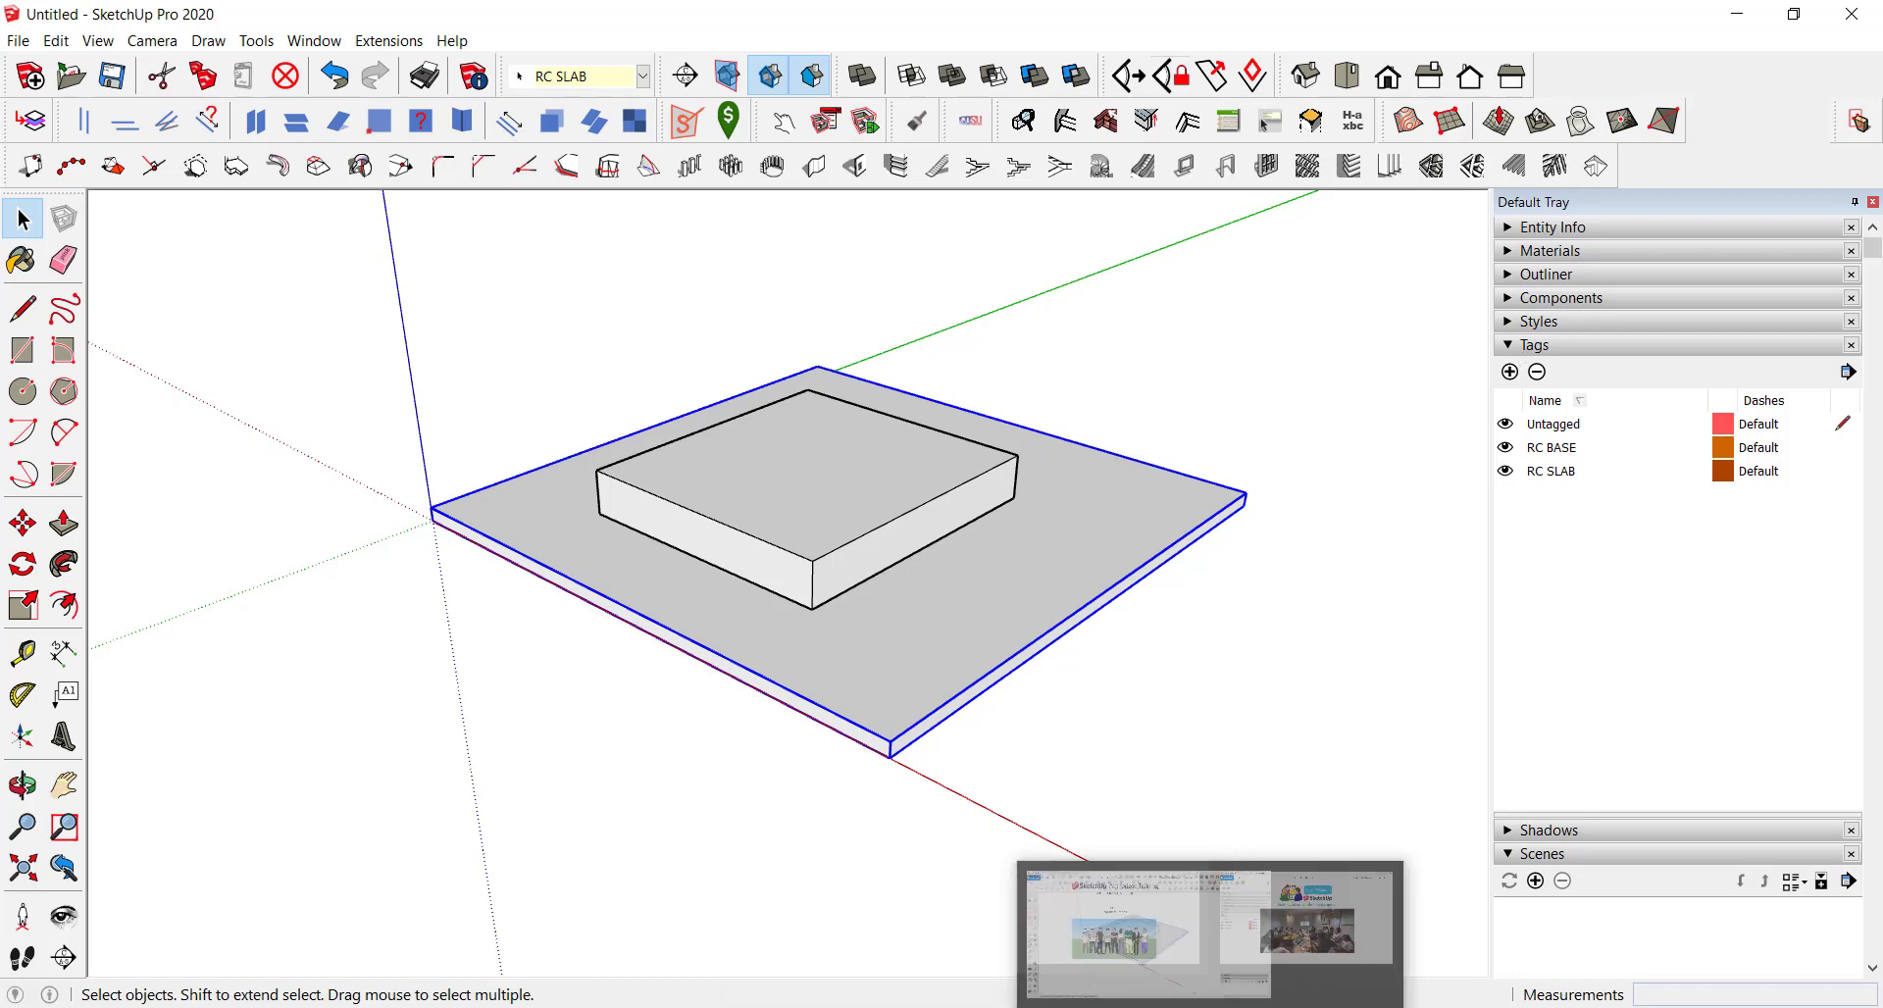
Step: Scroll the SketchUp blog article to the nomenclatures section on Layers renamed Tags
left_click(1172, 932)
scroll(903, 706, "down", 1)
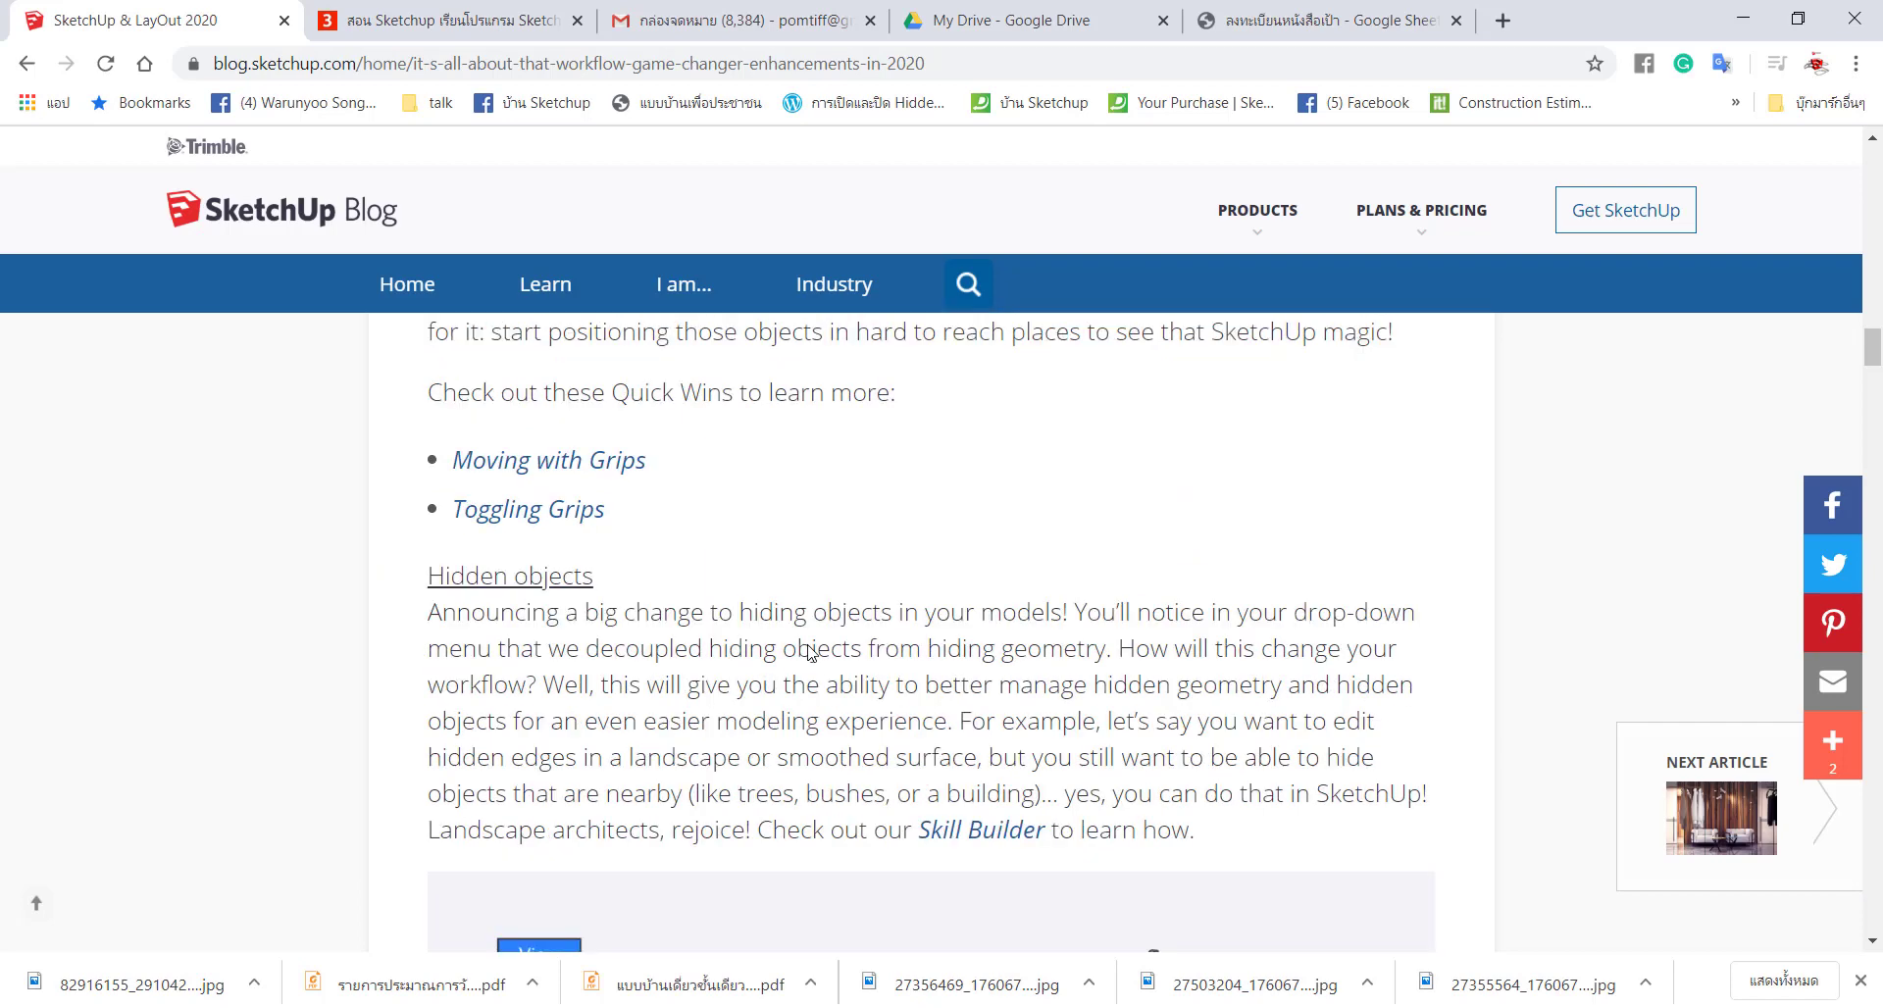
scroll(883, 687, "down", 4)
scroll(808, 648, "down", 6)
scroll(812, 652, "down", 3)
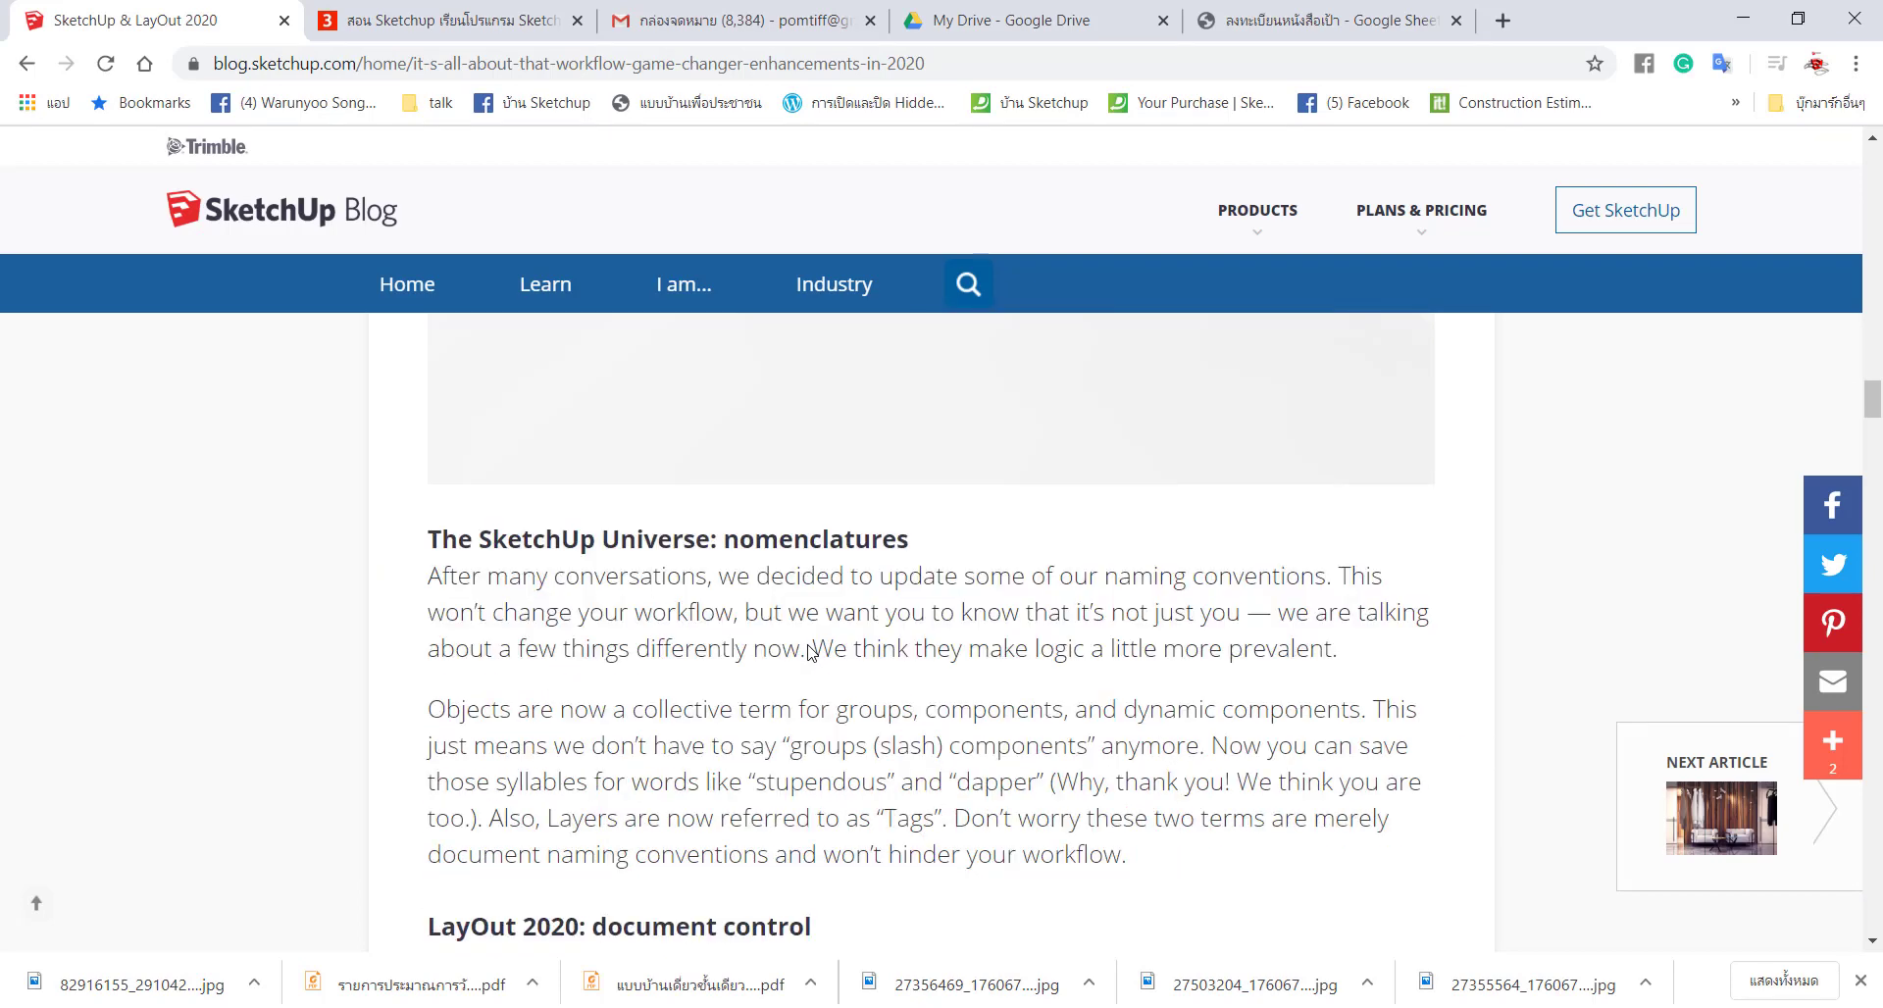
scroll(810, 645, "down", 1)
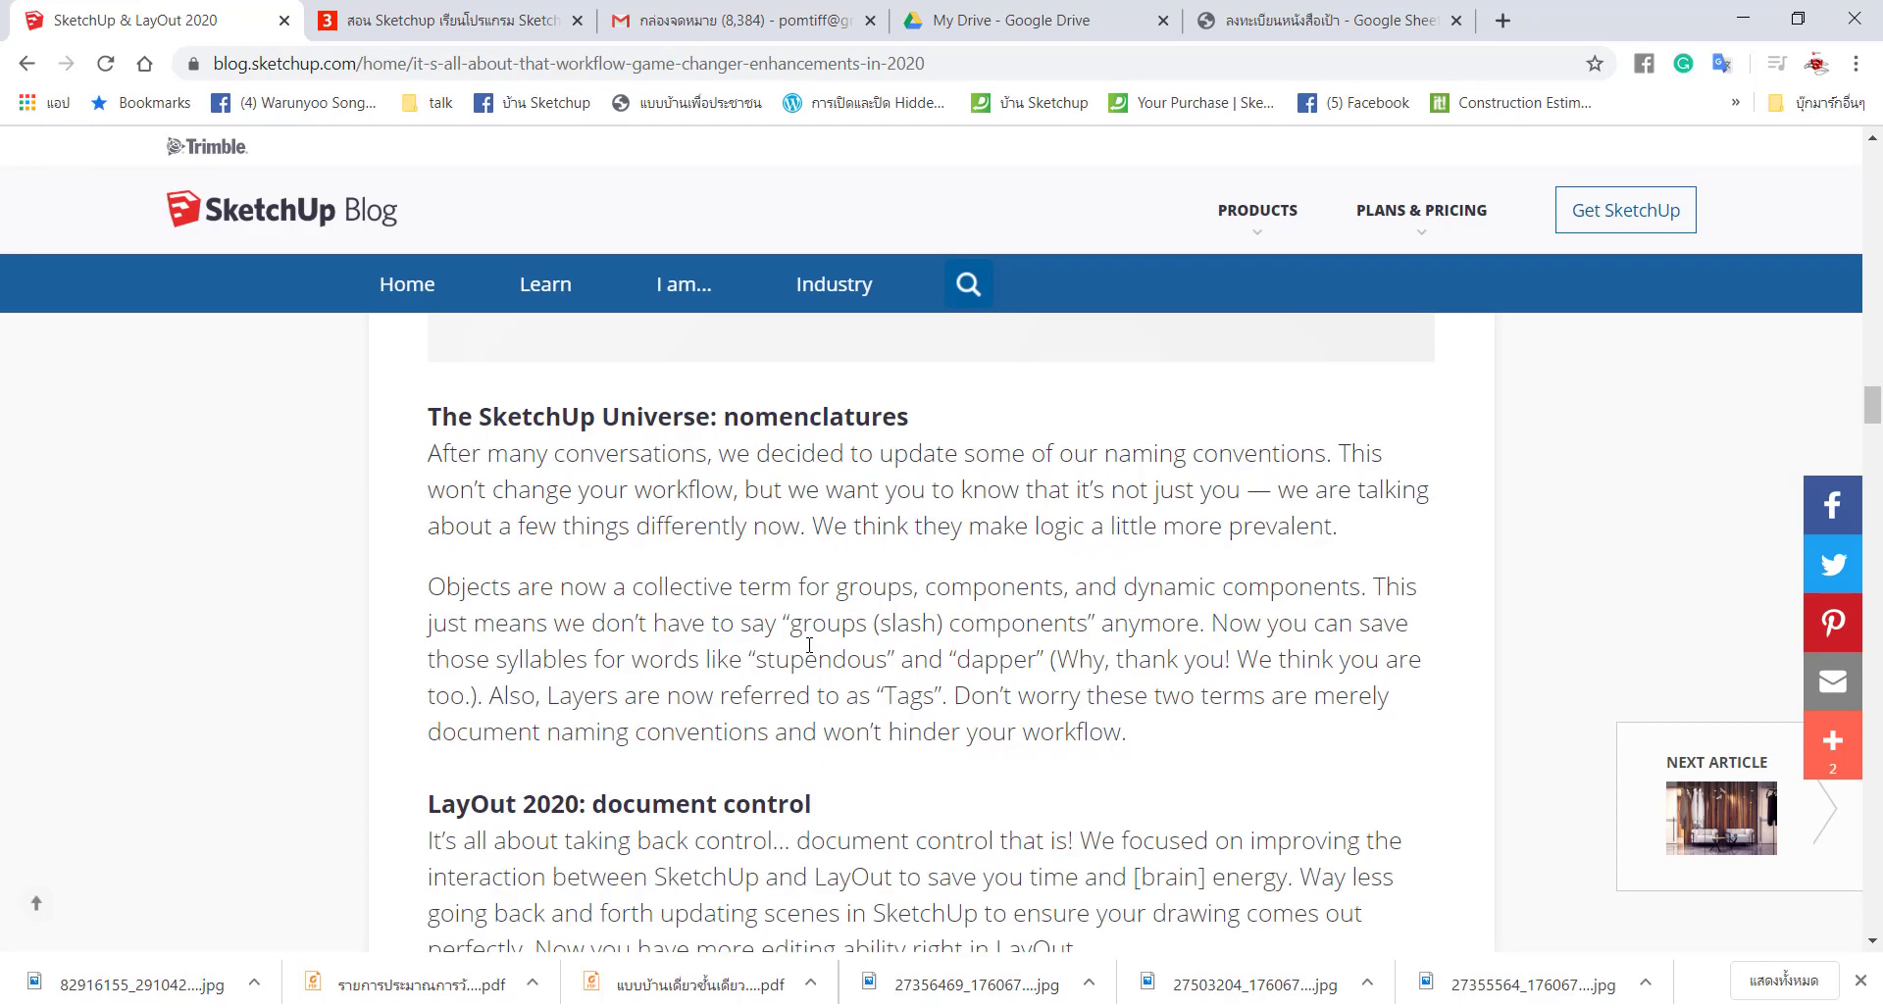